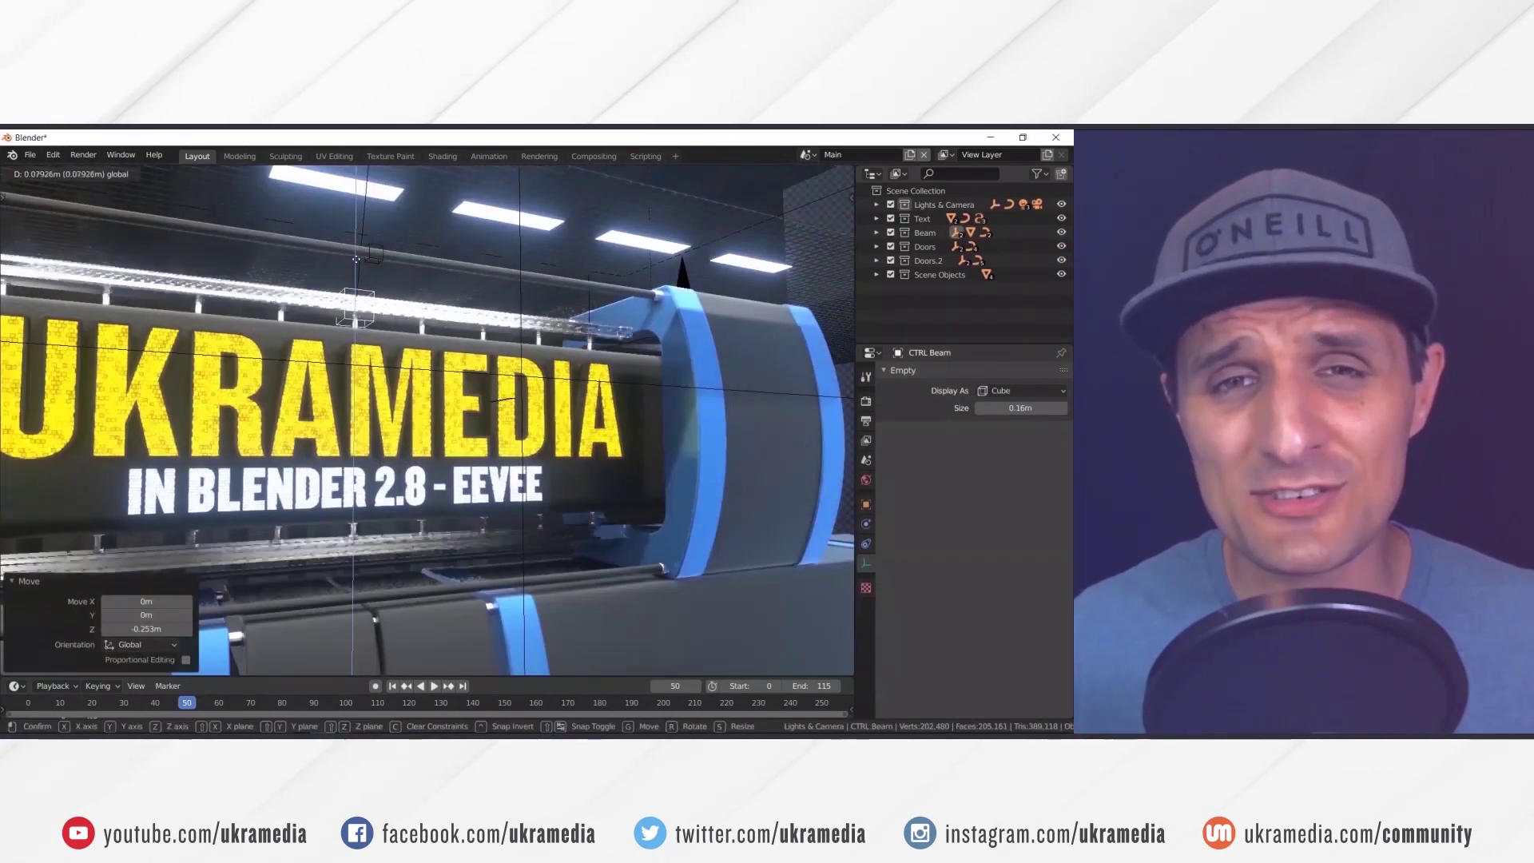
{"action": "middle_click_drag", "start_coordinate": [417, 343], "coordinate": [559, 335]}
{"action": "left_click", "coordinate": [631, 323]}
{"action": "key", "text": "g"}
{"action": "left_click", "coordinate": [677, 326]}
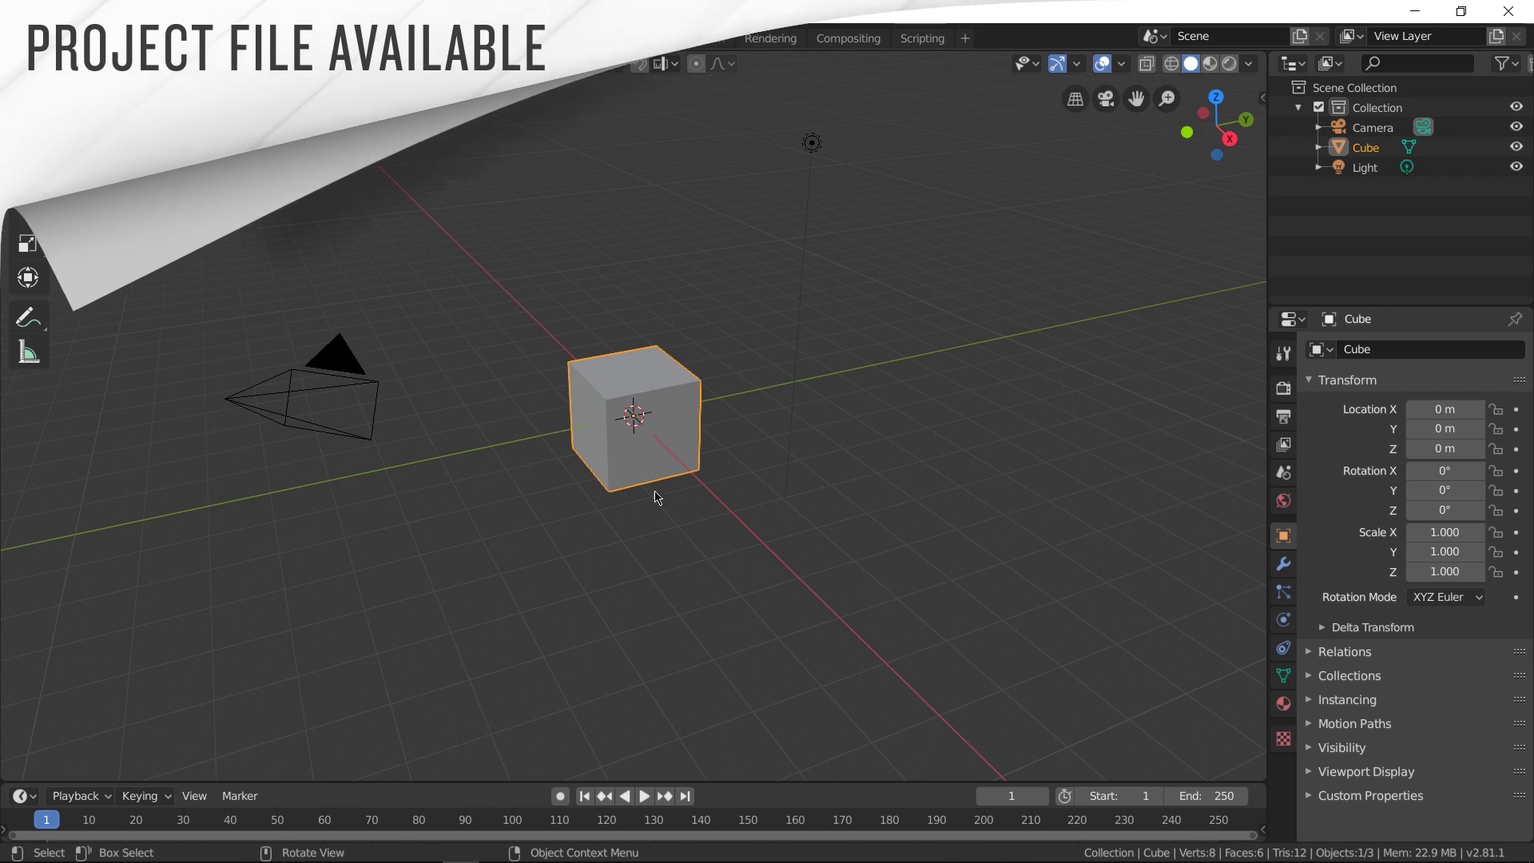
Delete the default cube from the scene.
{"action": "scroll", "coordinate": [505, 476], "scroll_direction": "down", "scroll_amount": 2}
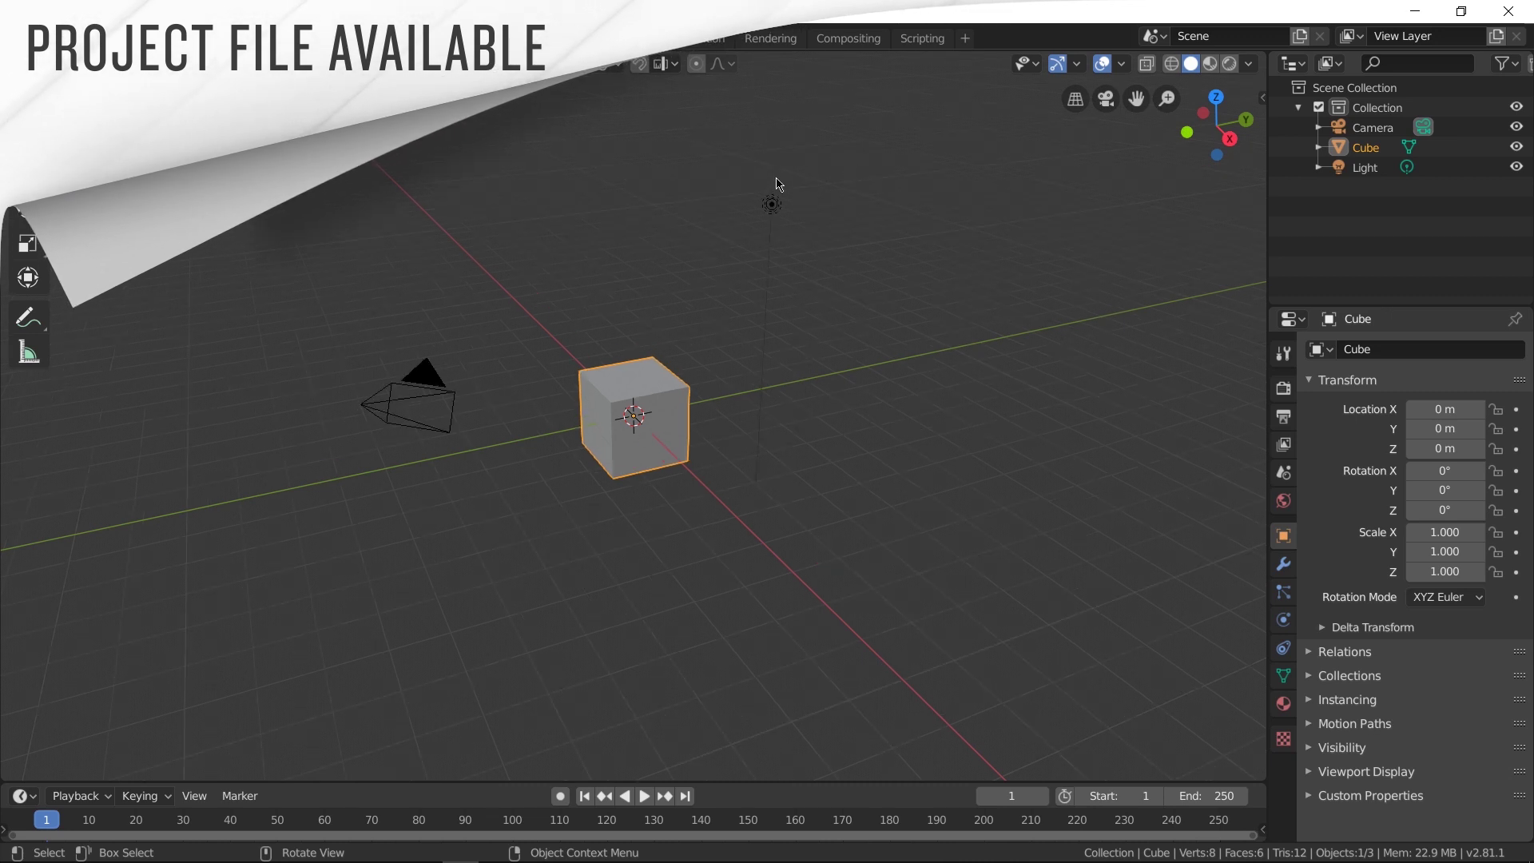
{"action": "scroll", "coordinate": [652, 508], "scroll_direction": "up", "scroll_amount": 3}
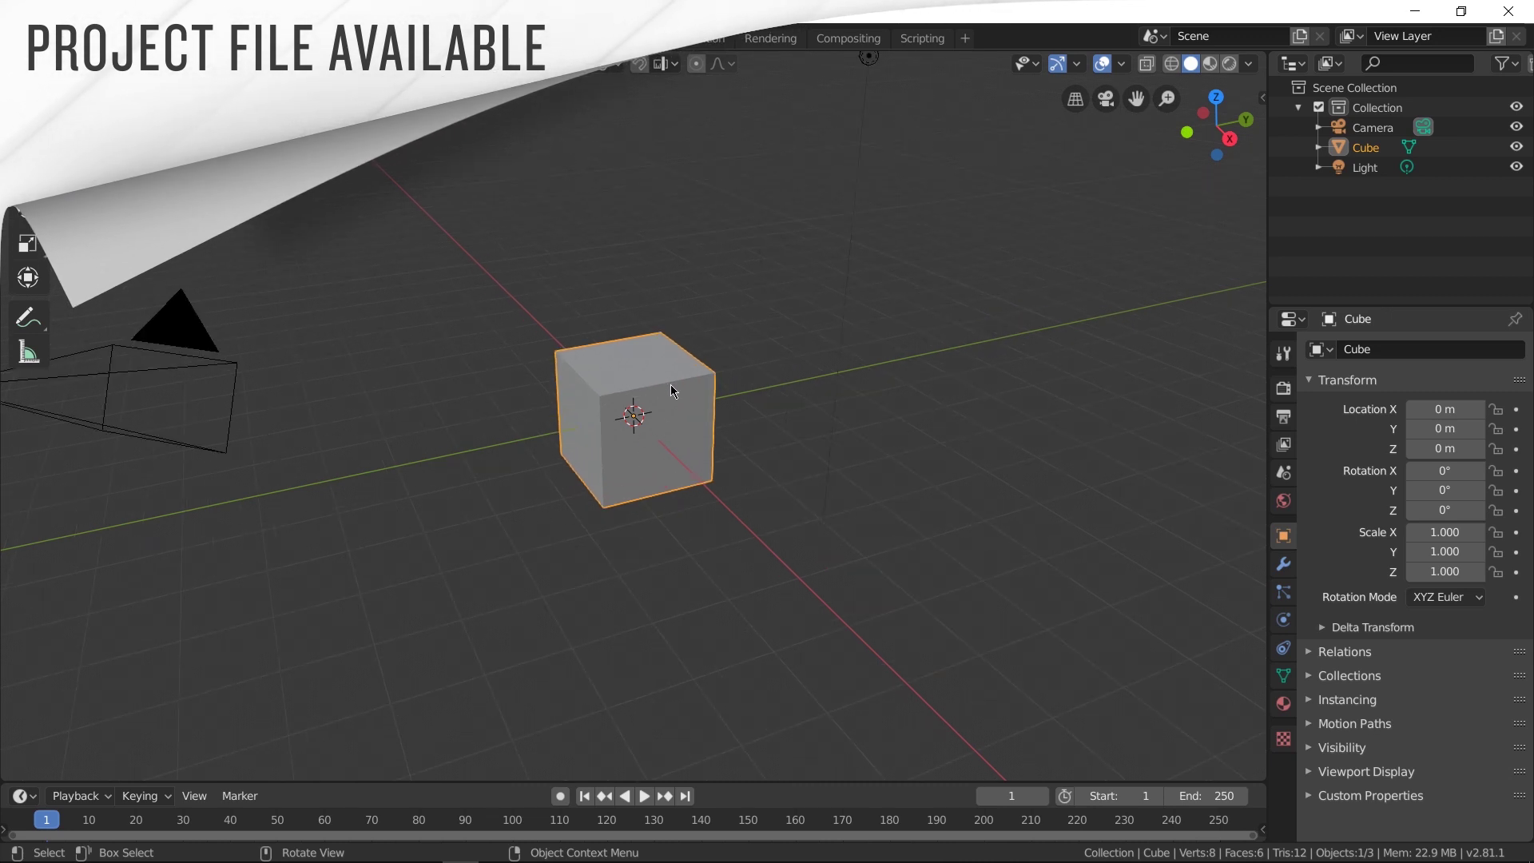
{"action": "key", "text": "x"}
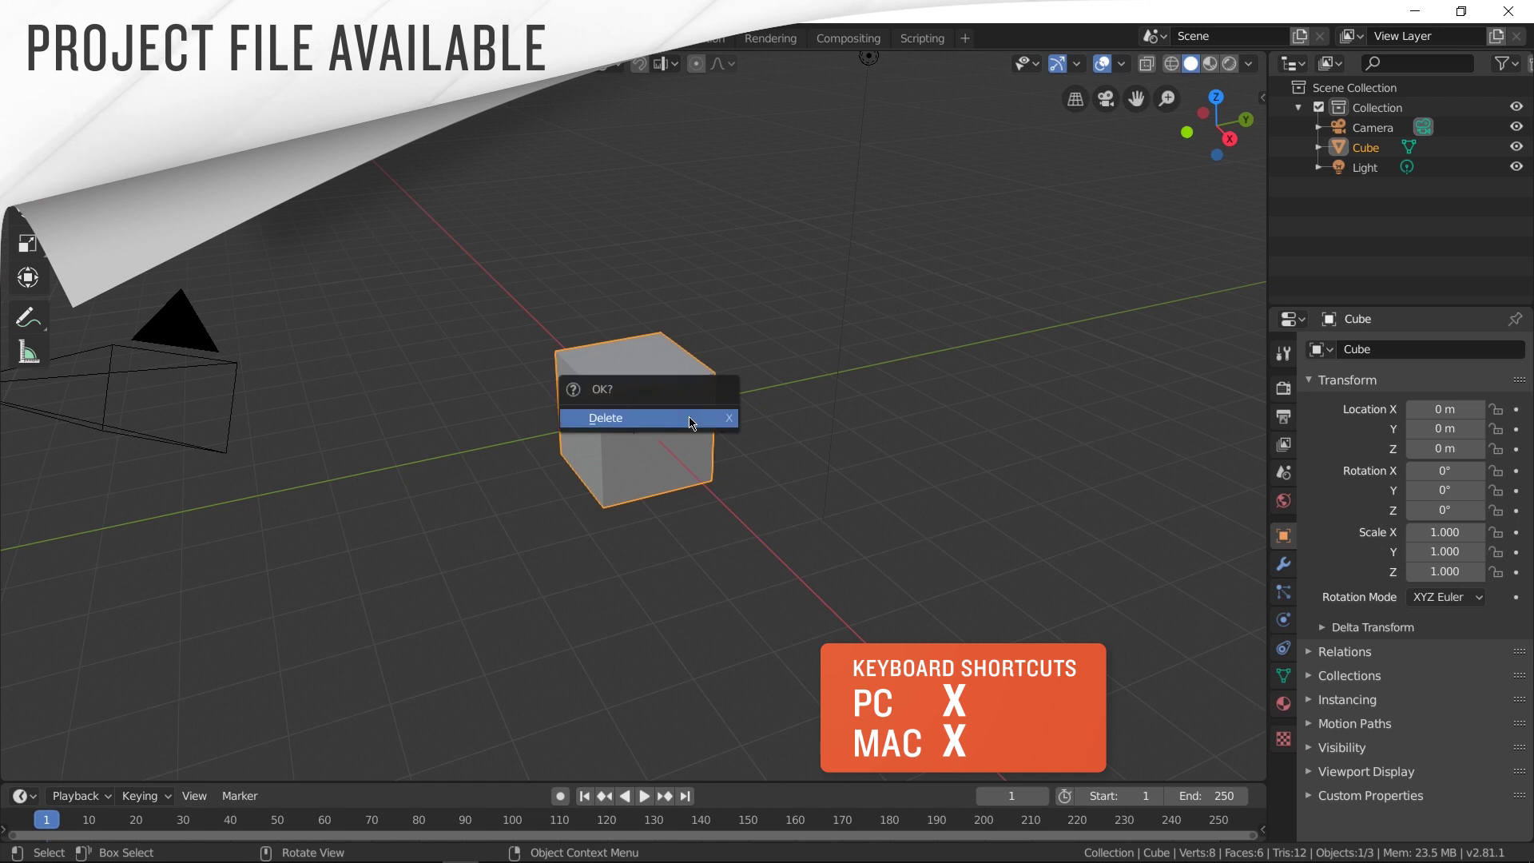
{"action": "left_click", "coordinate": [690, 419]}
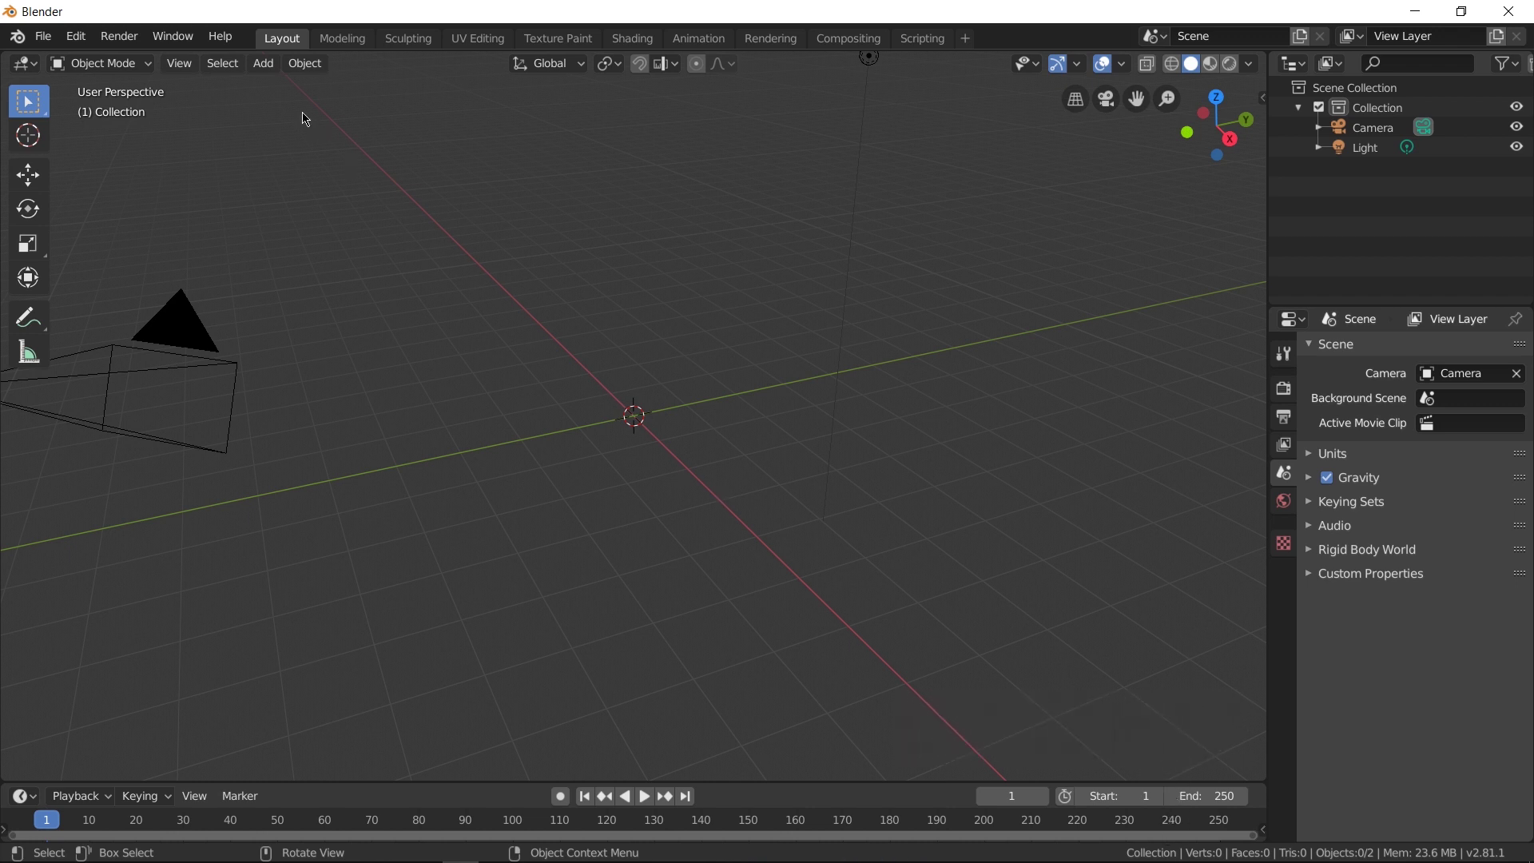
Add a circle mesh at the world origin.
{"action": "left_click", "coordinate": [265, 64]}
{"action": "mouse_move", "coordinate": [294, 91]}
{"action": "key", "text": "shift+a"}
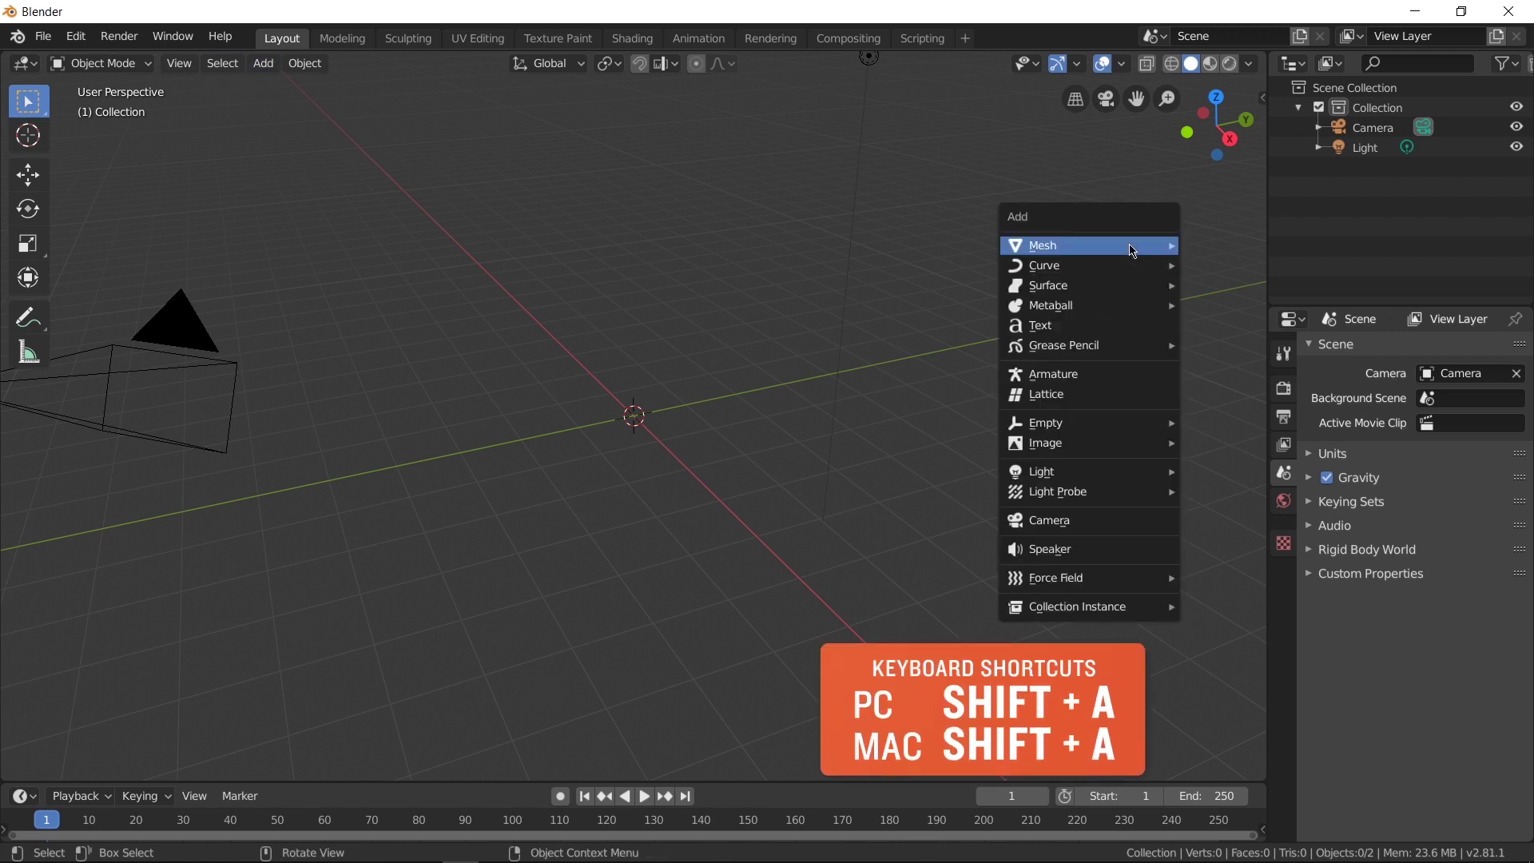
{"action": "mouse_move", "coordinate": [1133, 251]}
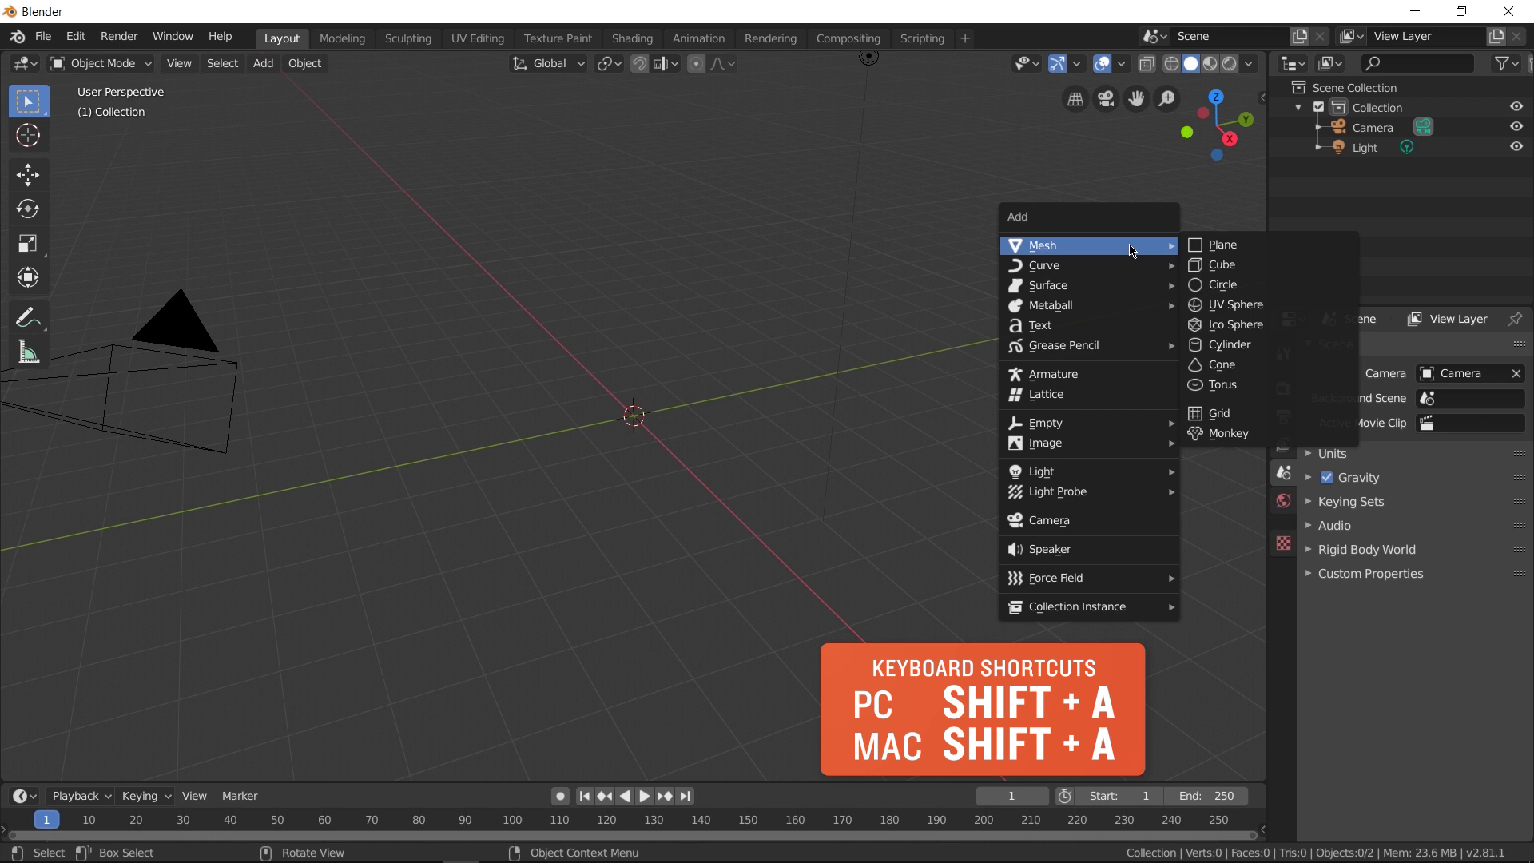
{"action": "left_click", "coordinate": [1223, 285]}
{"action": "mouse_move", "coordinate": [733, 452]}
{"action": "middle_mouse_down"}
{"action": "mouse_move", "coordinate": [716, 517]}
{"action": "mouse_move", "coordinate": [729, 478]}
{"action": "middle_mouse_up"}
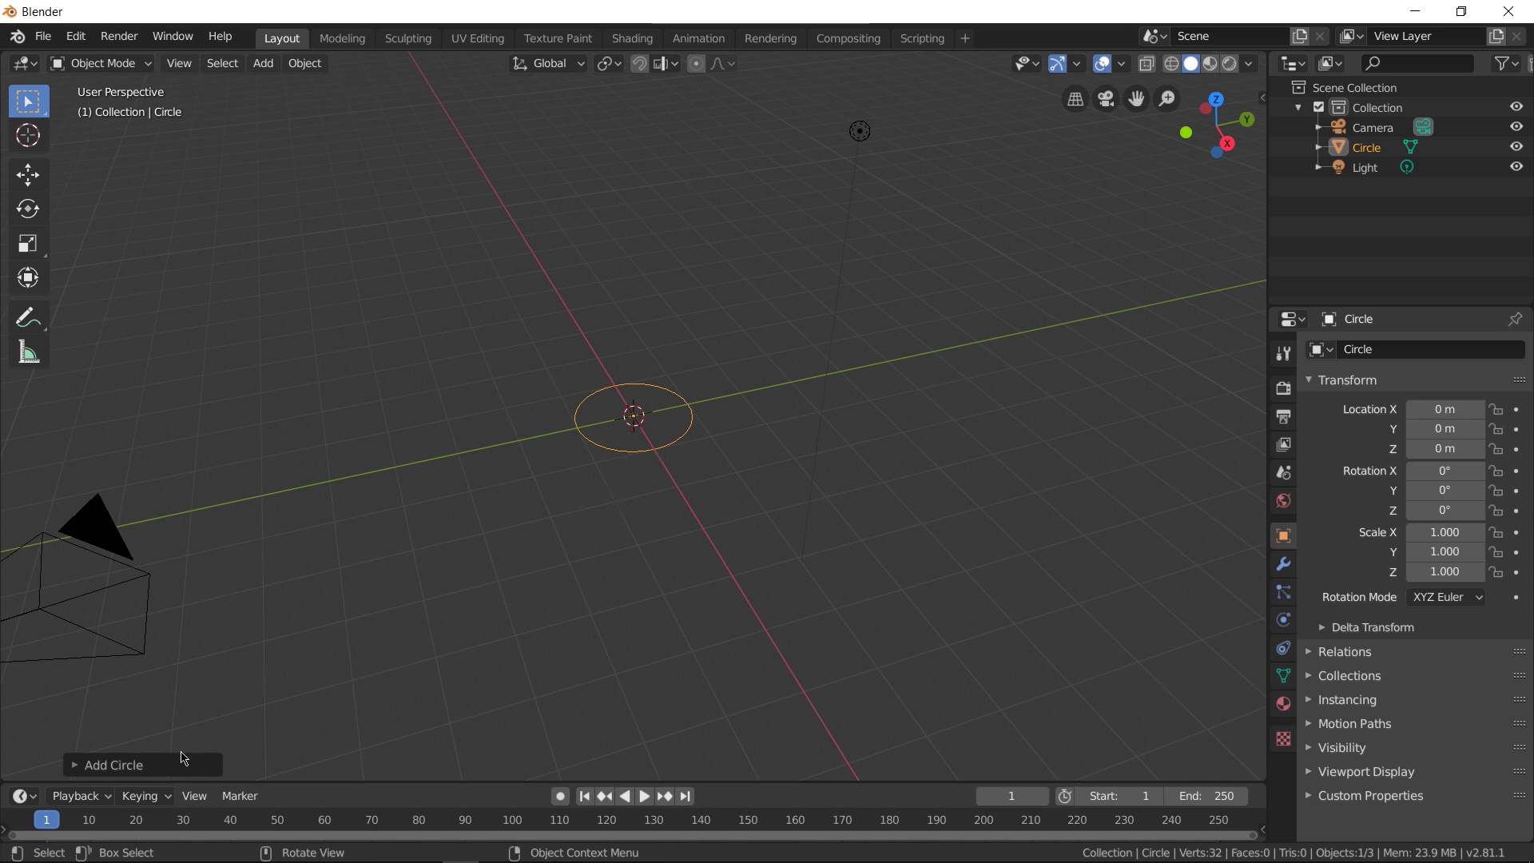
Give the new circle 62 vertices and a radius of 1 m.
{"action": "left_click", "coordinate": [162, 766]}
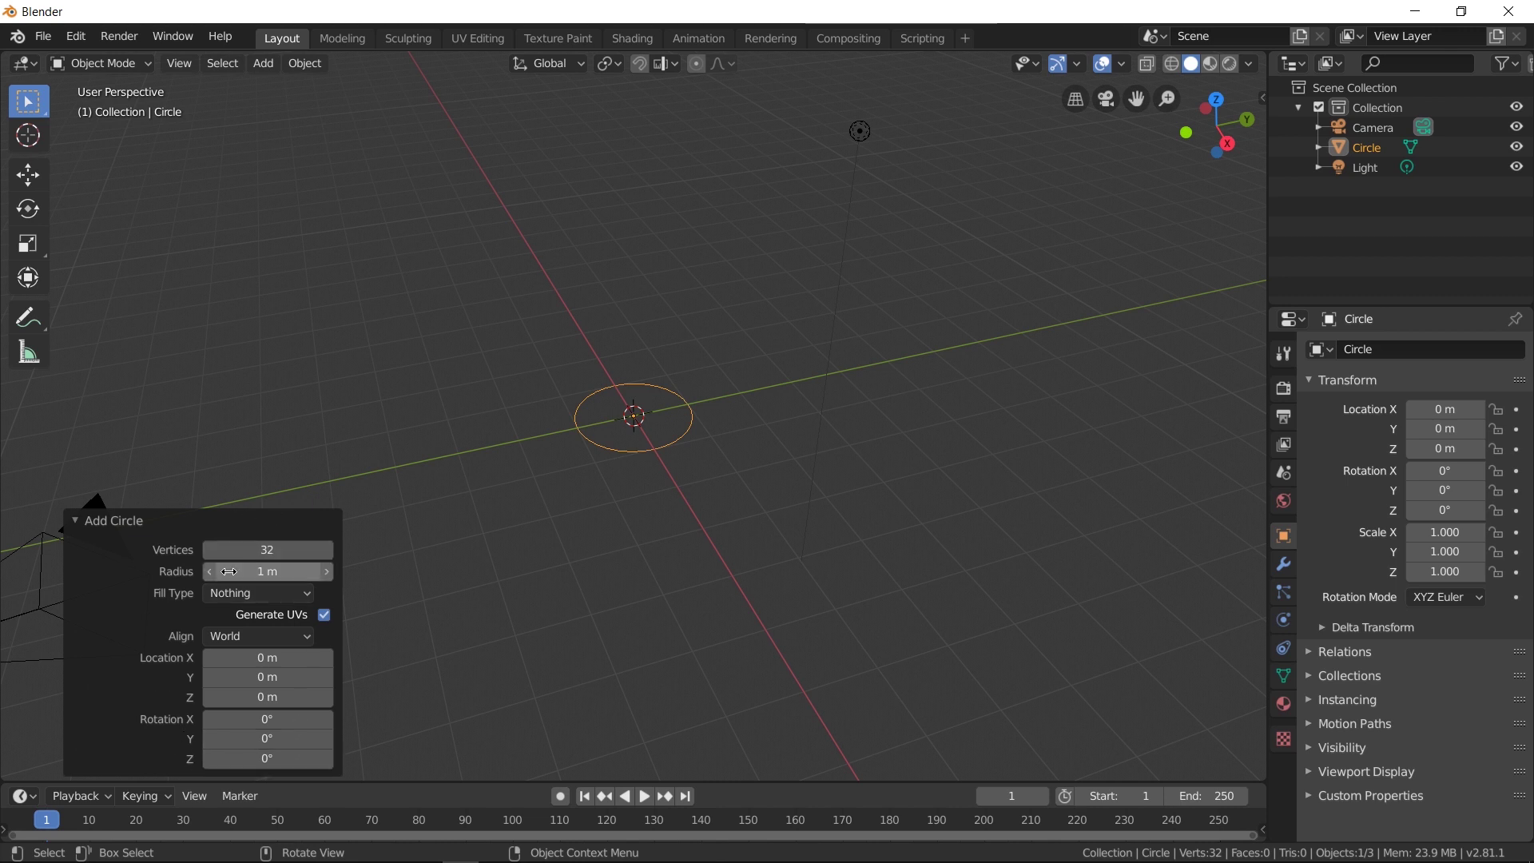
{"action": "left_click", "coordinate": [253, 557]}
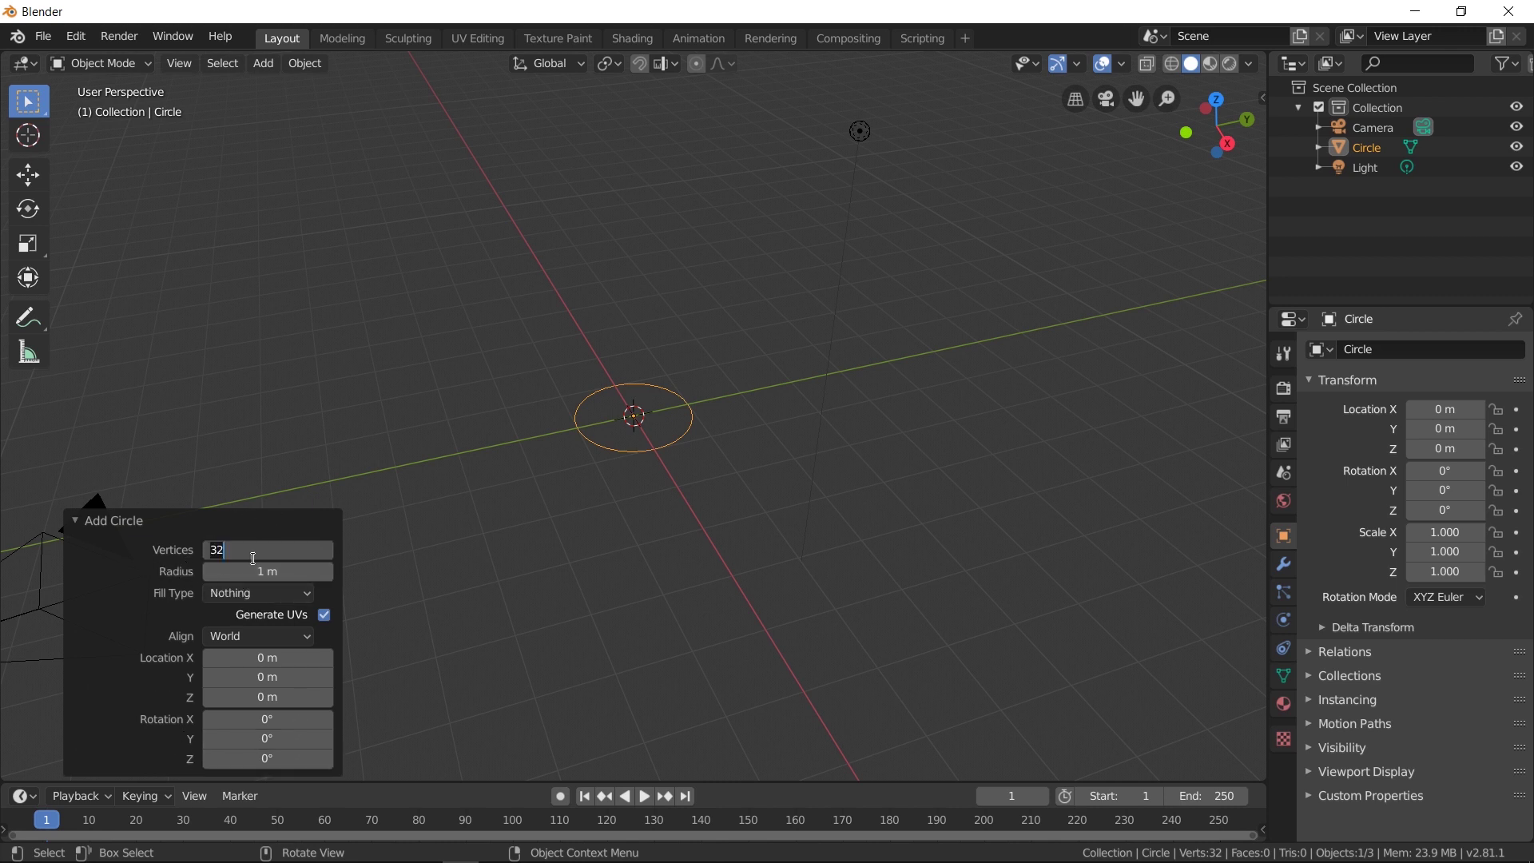
{"action": "type", "text": "62"}
{"action": "key", "text": "Return"}
{"action": "left_click_drag", "start_coordinate": [268, 566], "coordinate": [251, 572]}
{"action": "left_click", "coordinate": [250, 572]}
{"action": "type", "text": "1"}
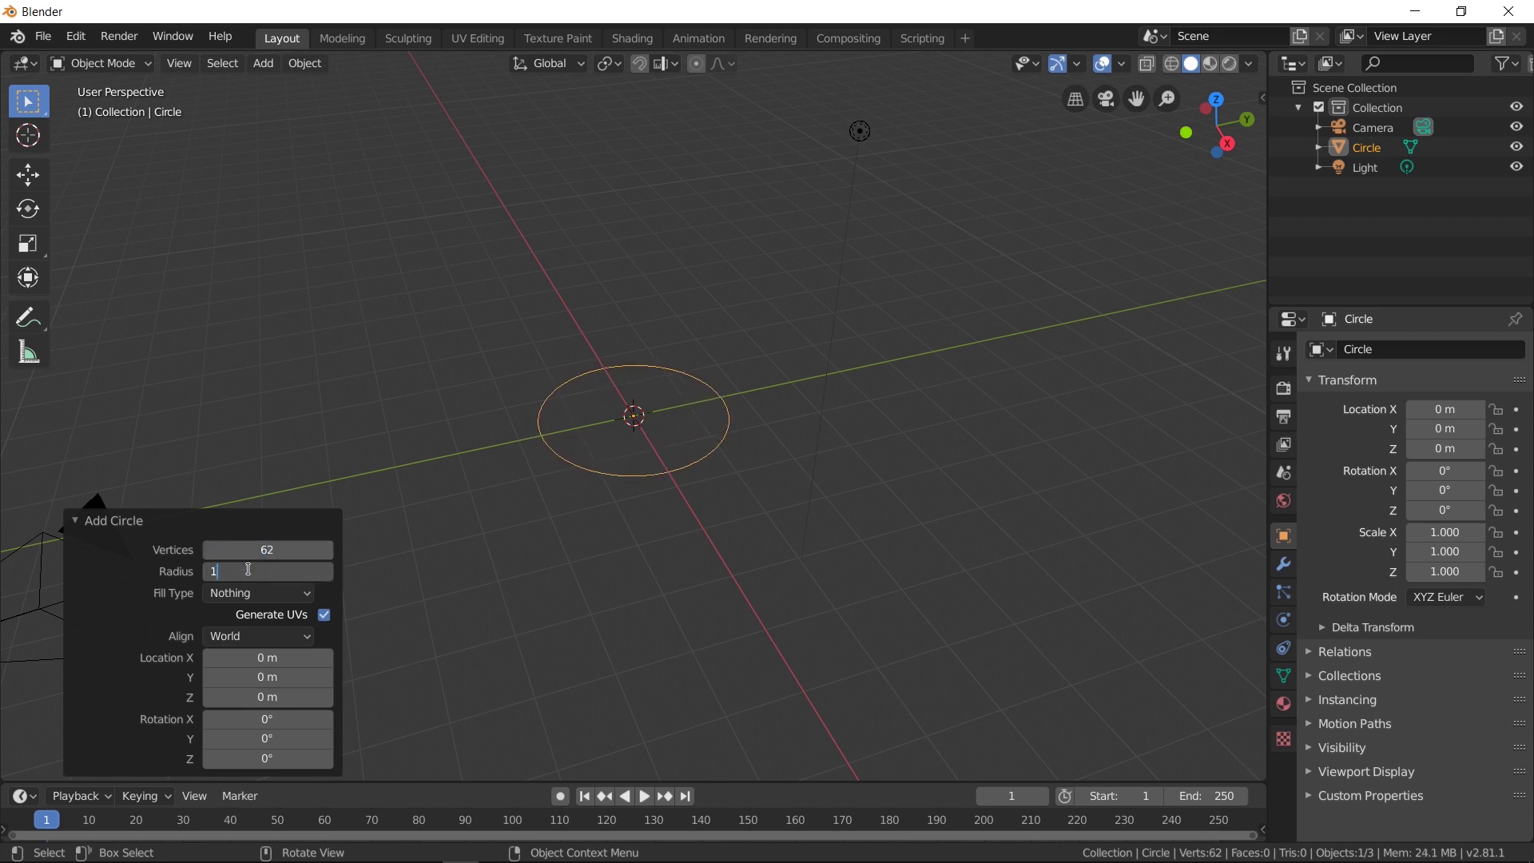
{"action": "key", "text": "Return"}
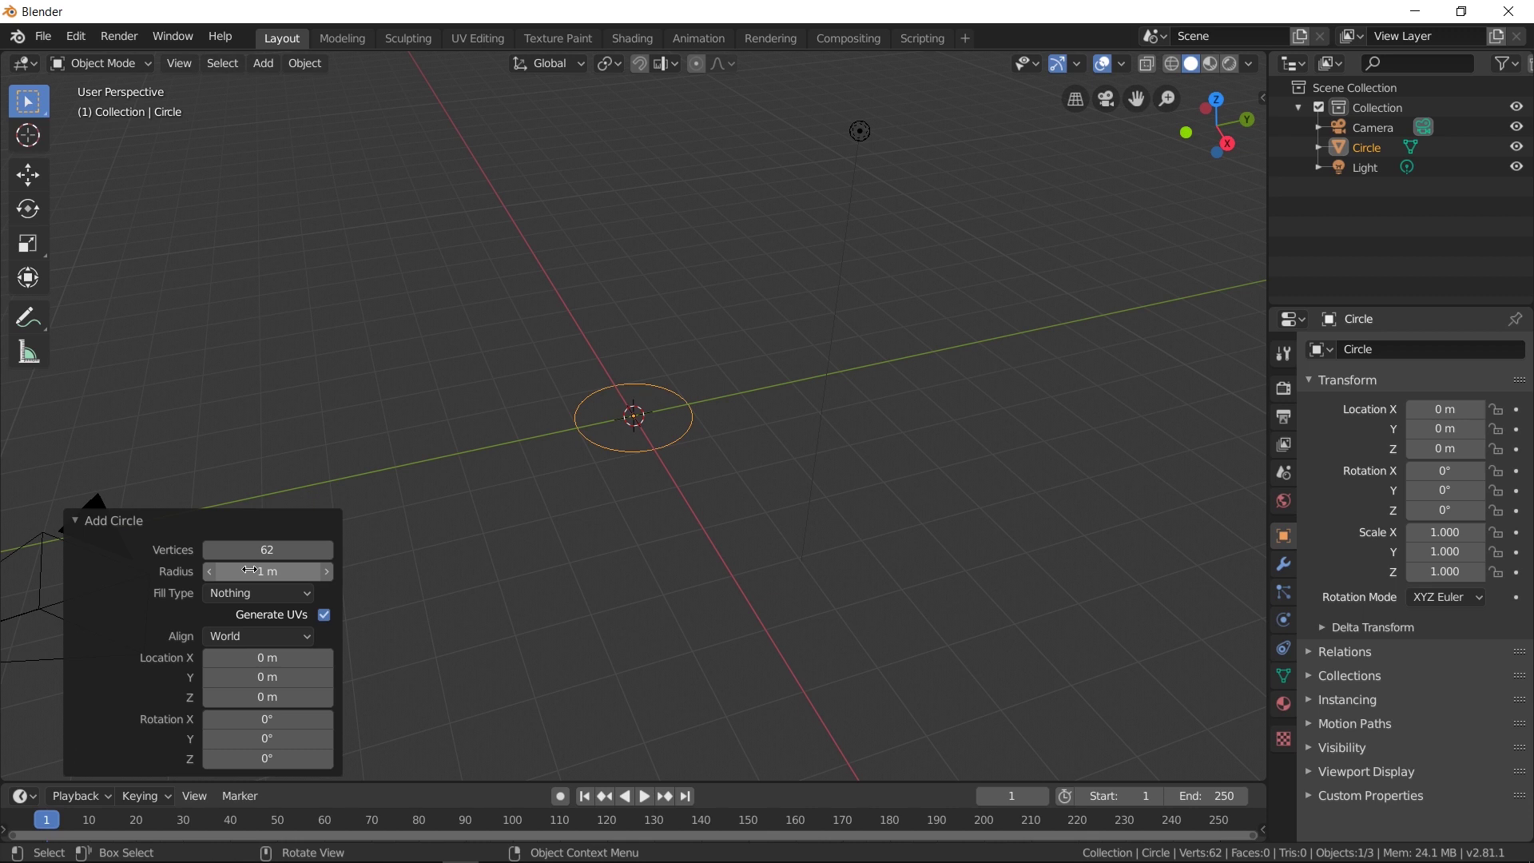
{"action": "left_click", "coordinate": [726, 506]}
{"action": "left_click", "coordinate": [655, 450]}
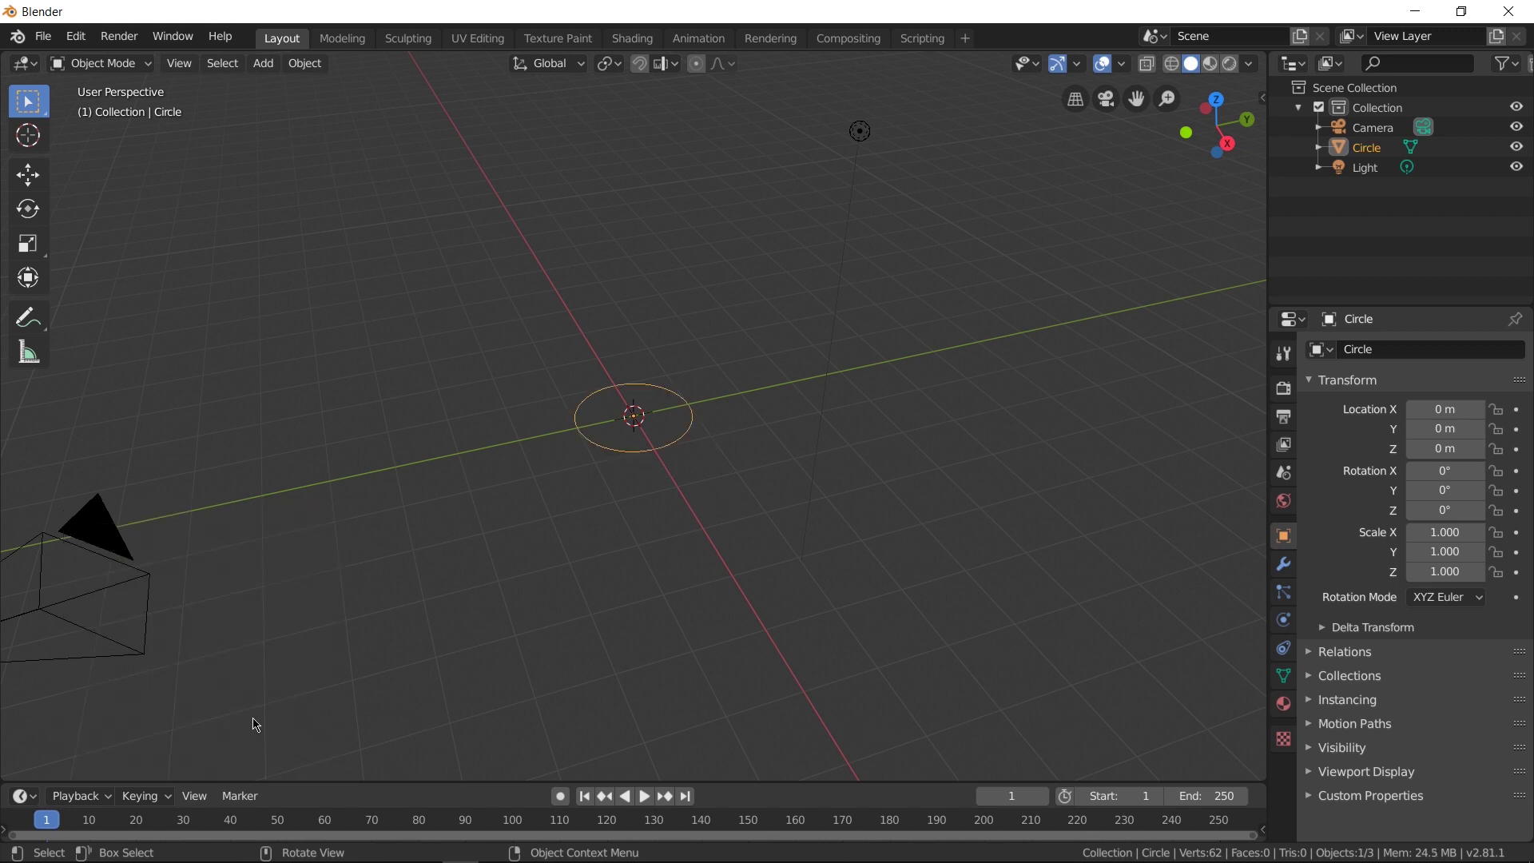
Switch to the top orthographic view and enter Edit Mode on the circle.
{"action": "middle_click_drag", "start_coordinate": [716, 490], "coordinate": [668, 496]}
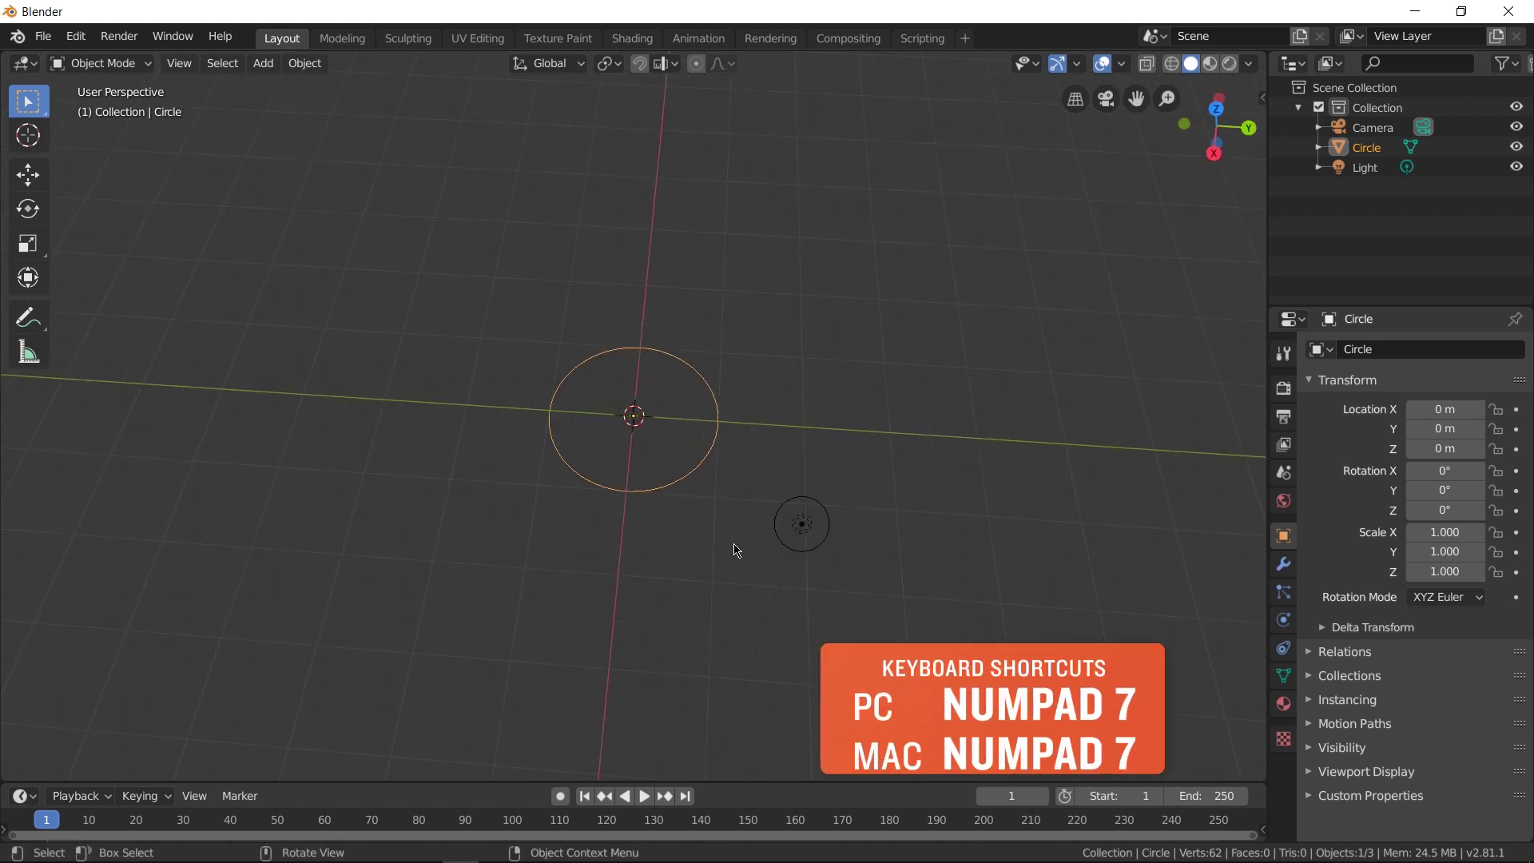
{"action": "key", "text": "KP_7"}
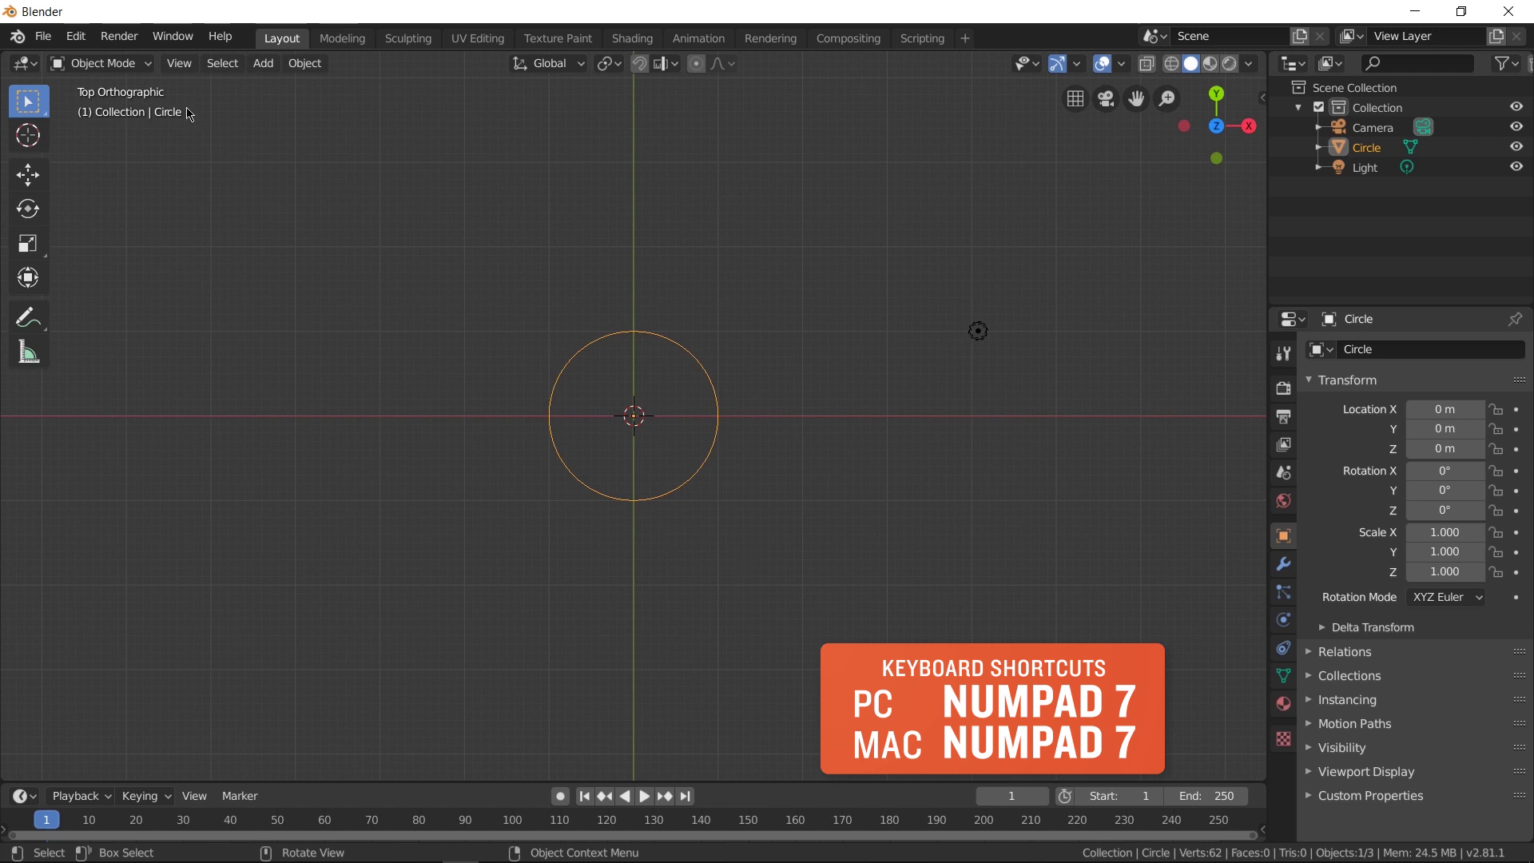
{"action": "left_click", "coordinate": [179, 64]}
{"action": "mouse_move", "coordinate": [240, 294]}
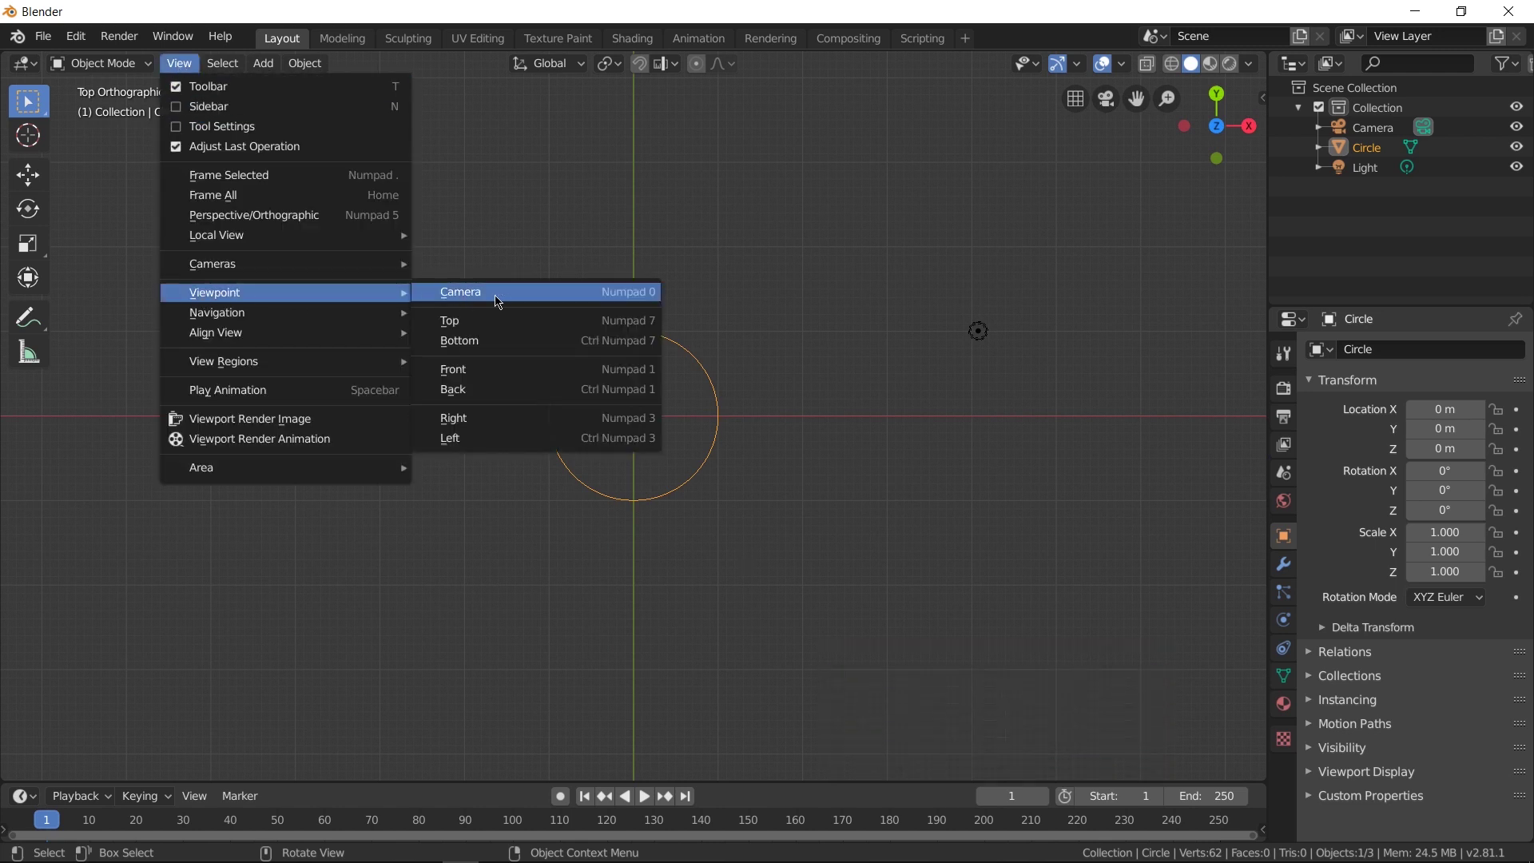
{"action": "left_click", "coordinate": [461, 326]}
{"action": "scroll", "coordinate": [723, 441], "scroll_direction": "up", "scroll_amount": 4}
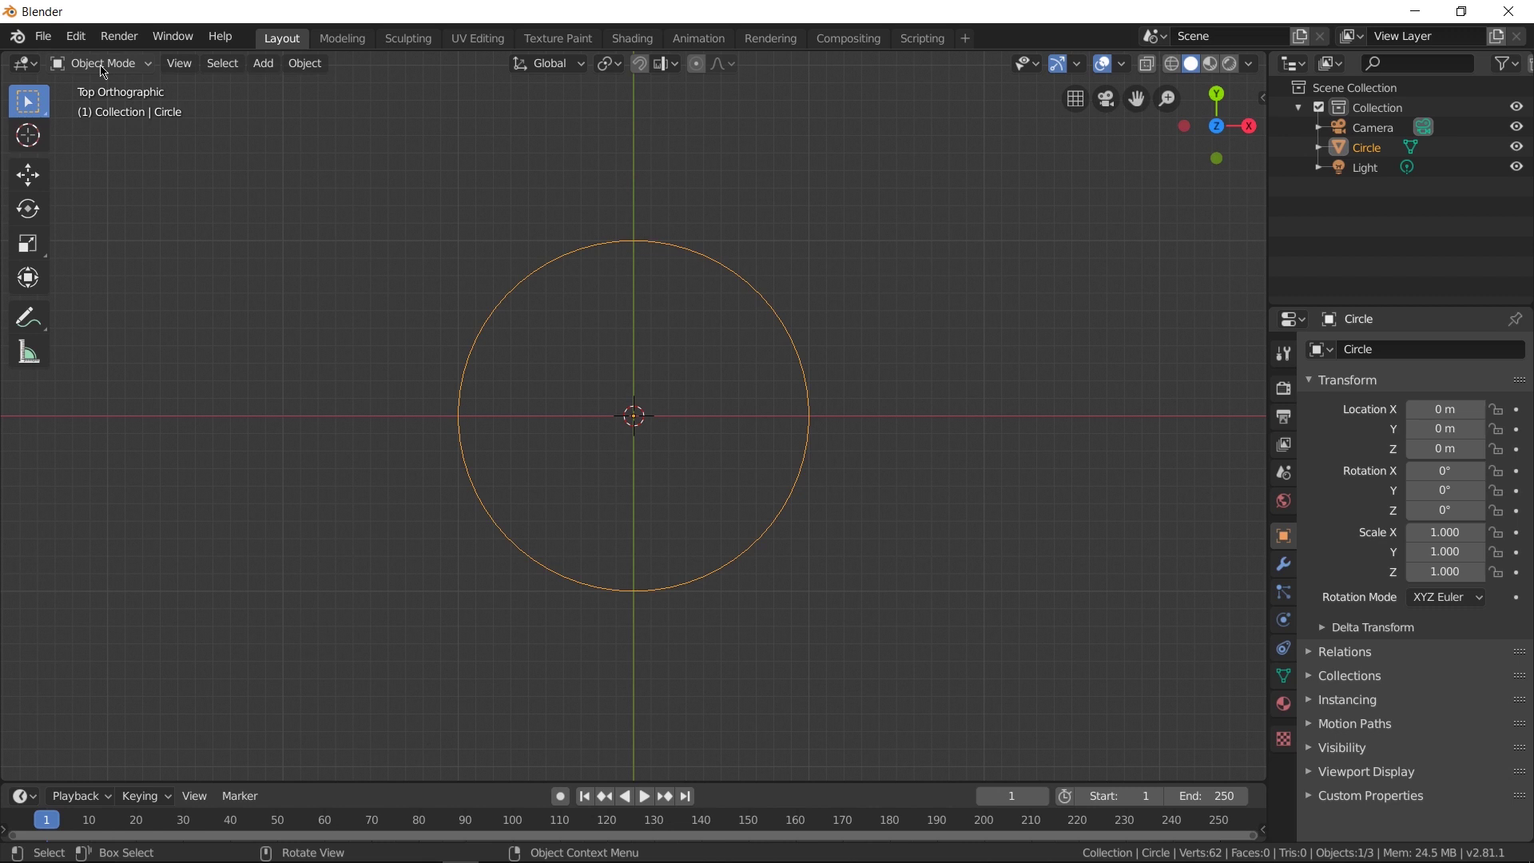
{"action": "left_click", "coordinate": [125, 69]}
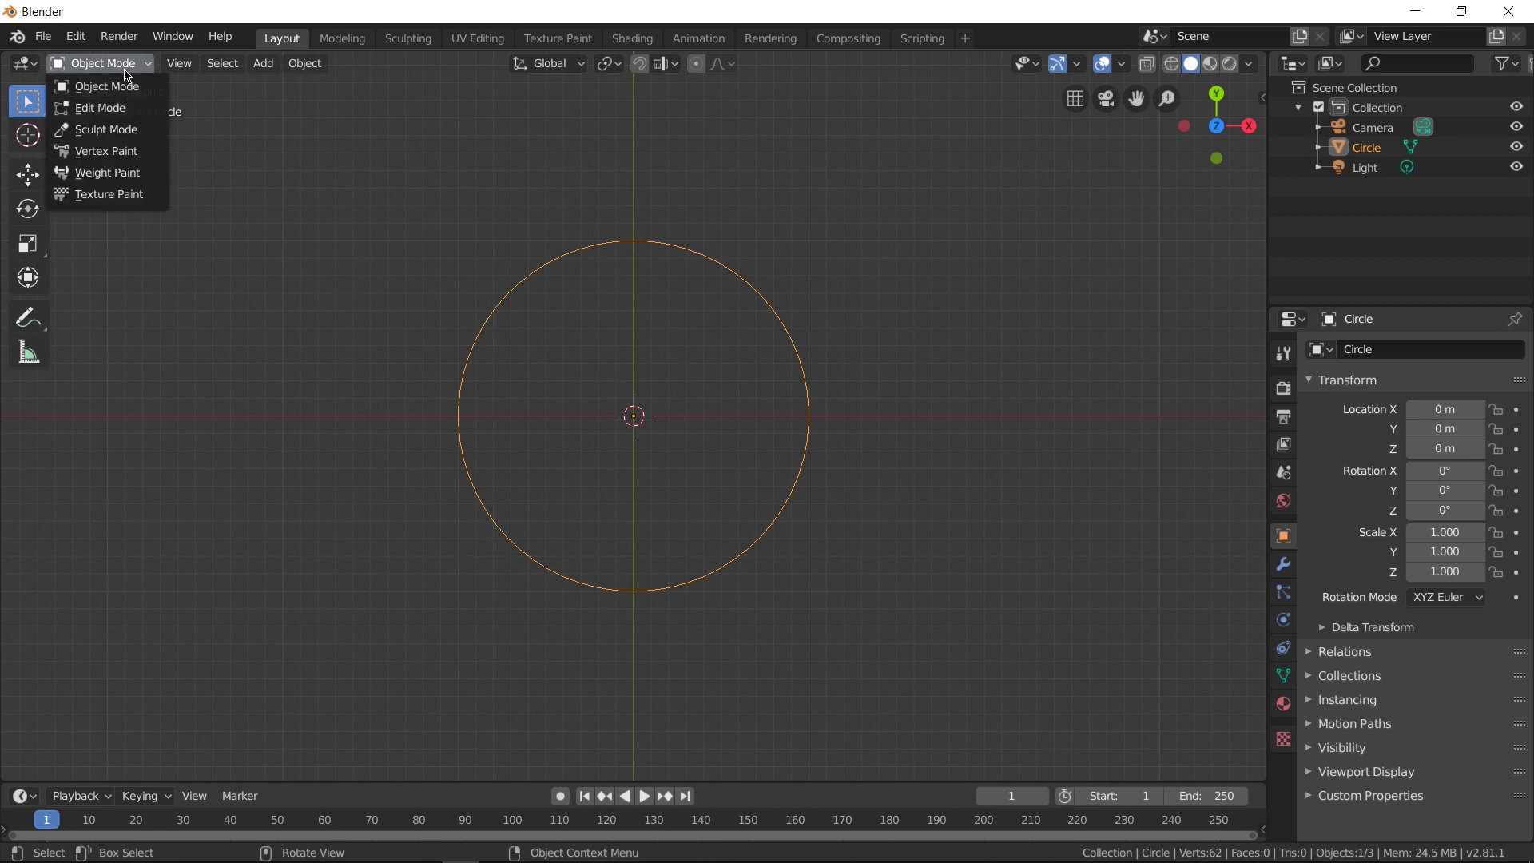
{"action": "left_click", "coordinate": [115, 113]}
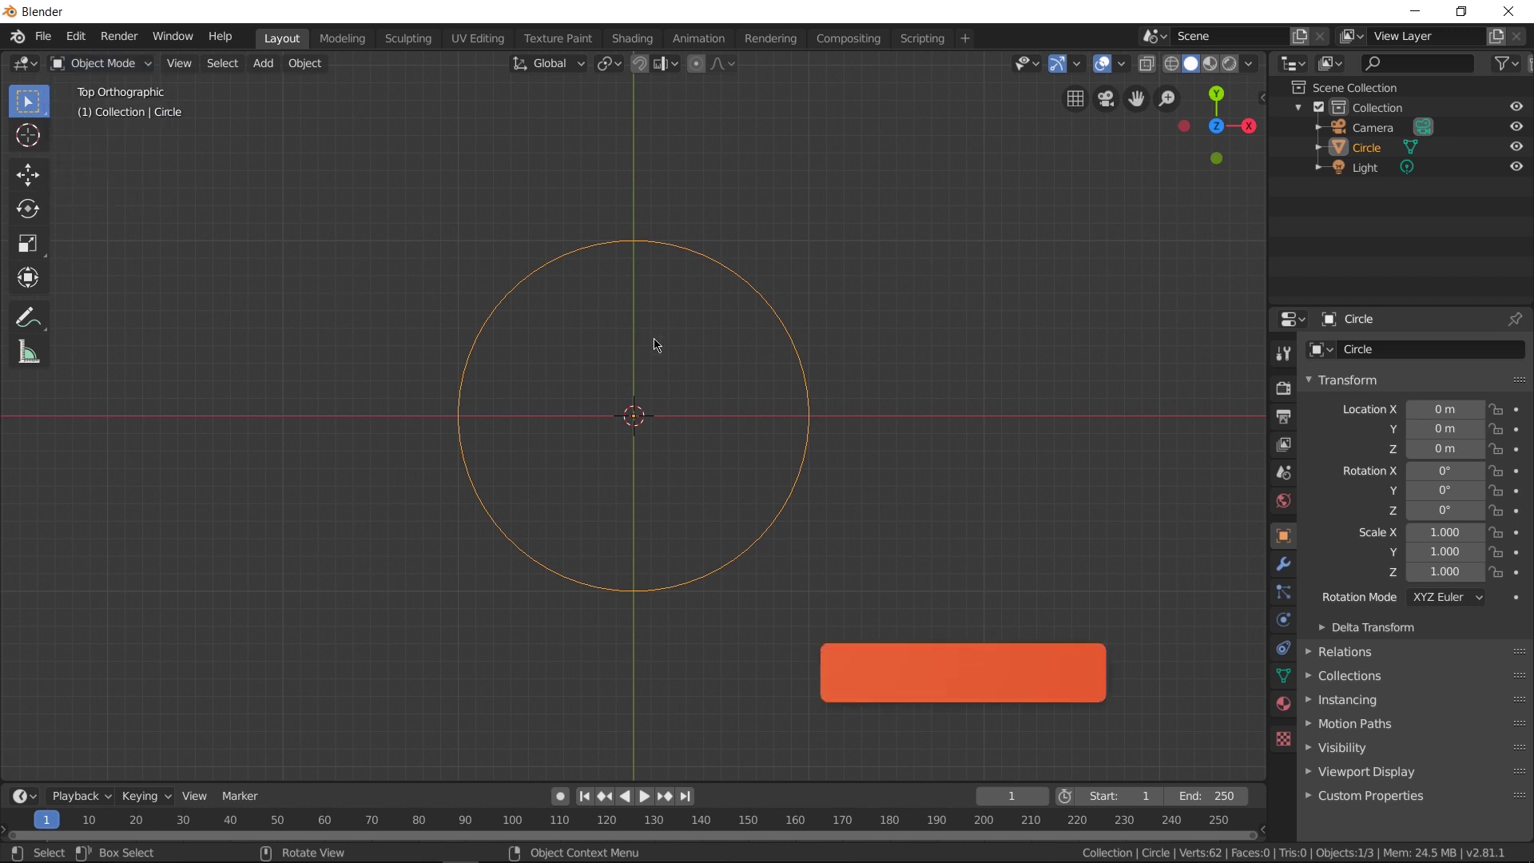
{"action": "scroll", "coordinate": [651, 376], "scroll_direction": "up", "scroll_amount": 1}
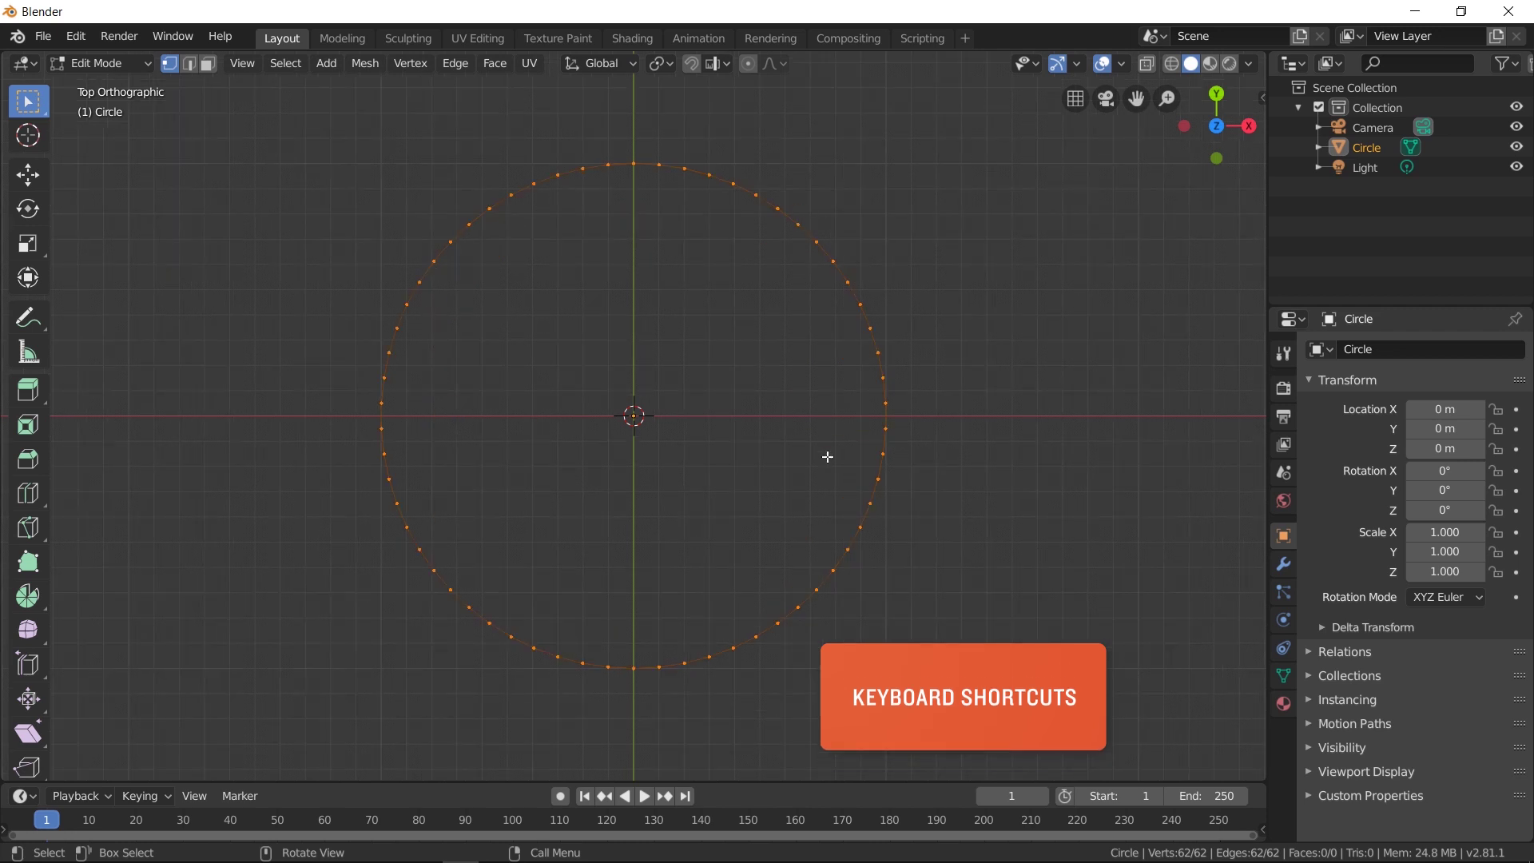
Try rotating all of the circle's vertices by about -3.13°, and undo the rotation.
{"action": "left_click", "coordinate": [189, 65]}
{"action": "key", "text": "alt+a"}
{"action": "left_click", "coordinate": [169, 66]}
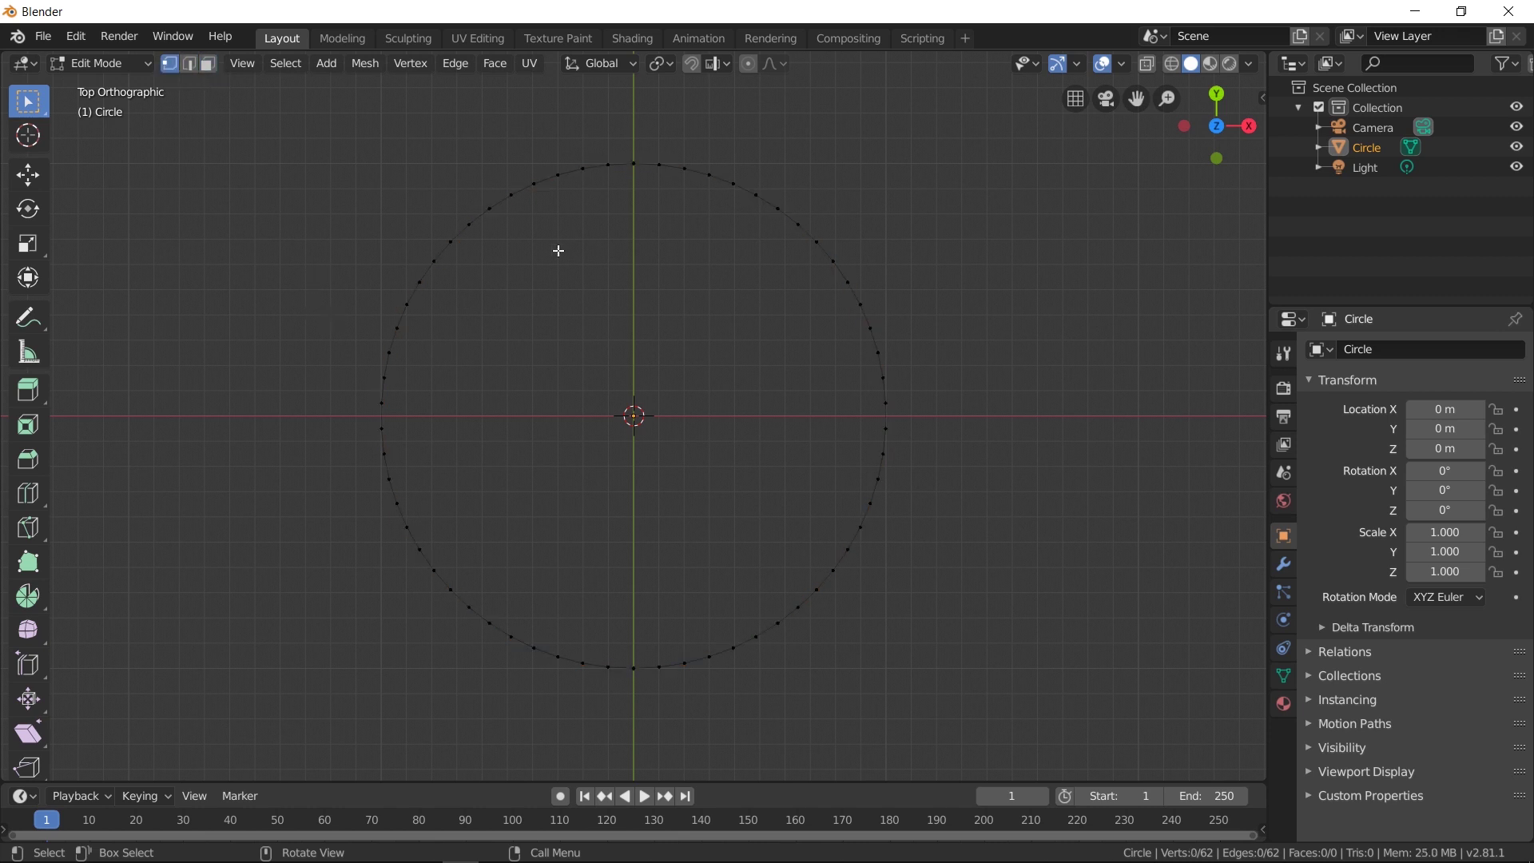
{"action": "key", "text": "a"}
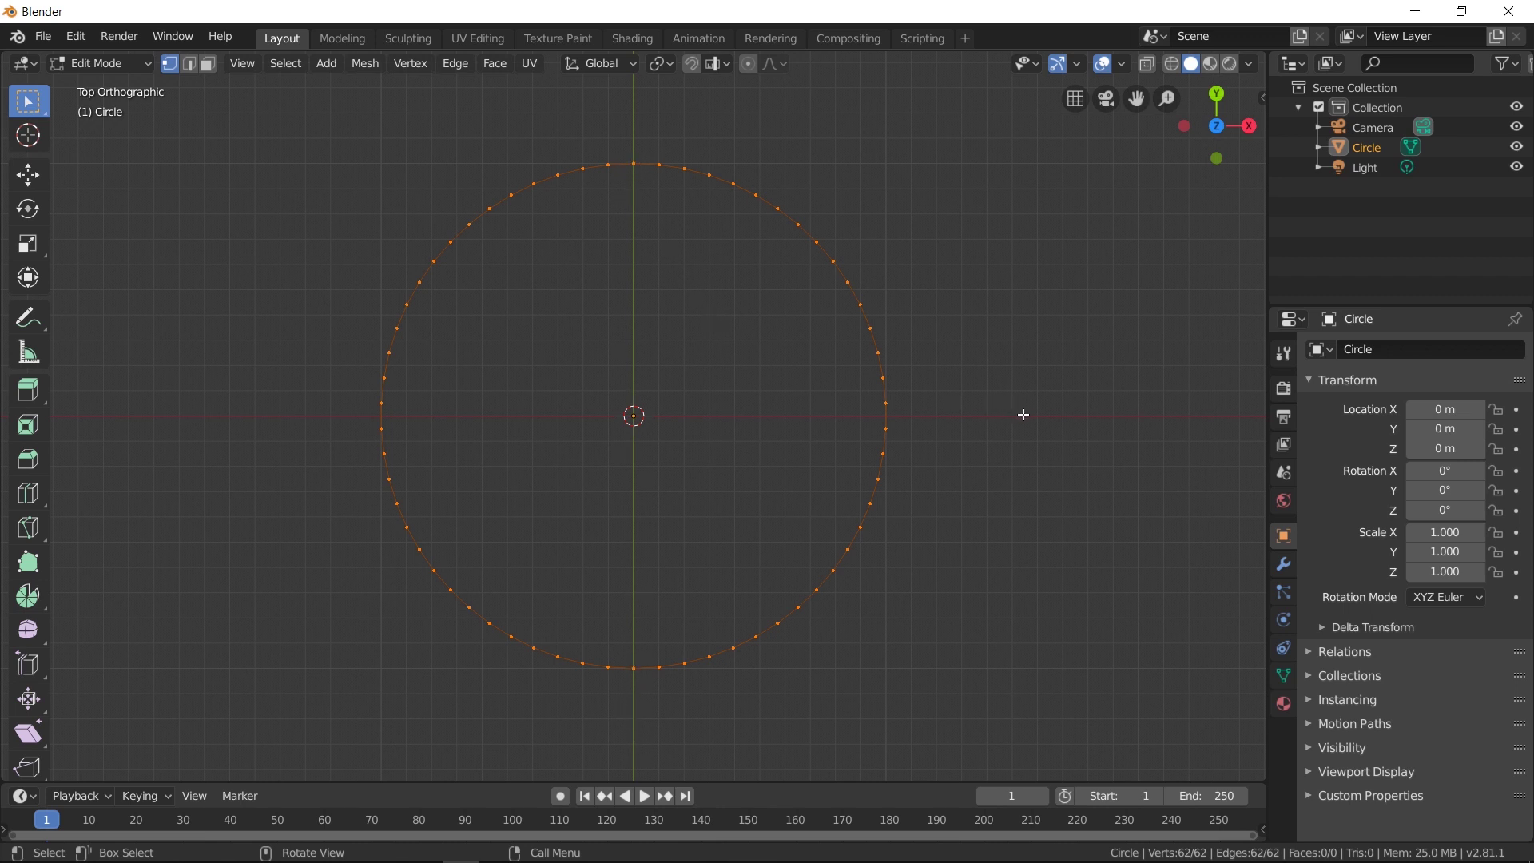
{"action": "key", "text": "r"}
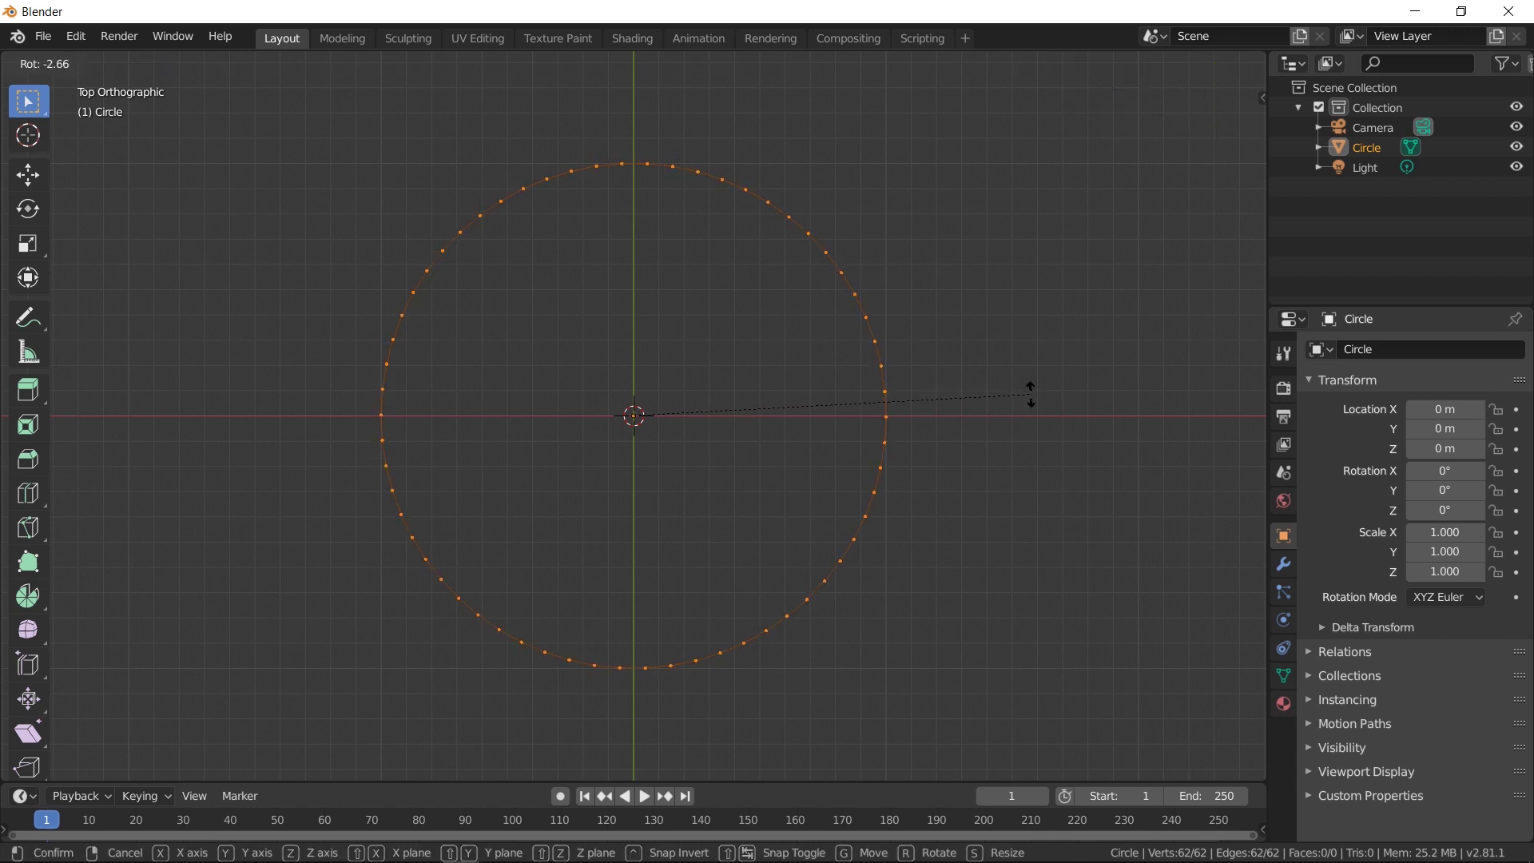
{"action": "left_click", "coordinate": [1031, 396]}
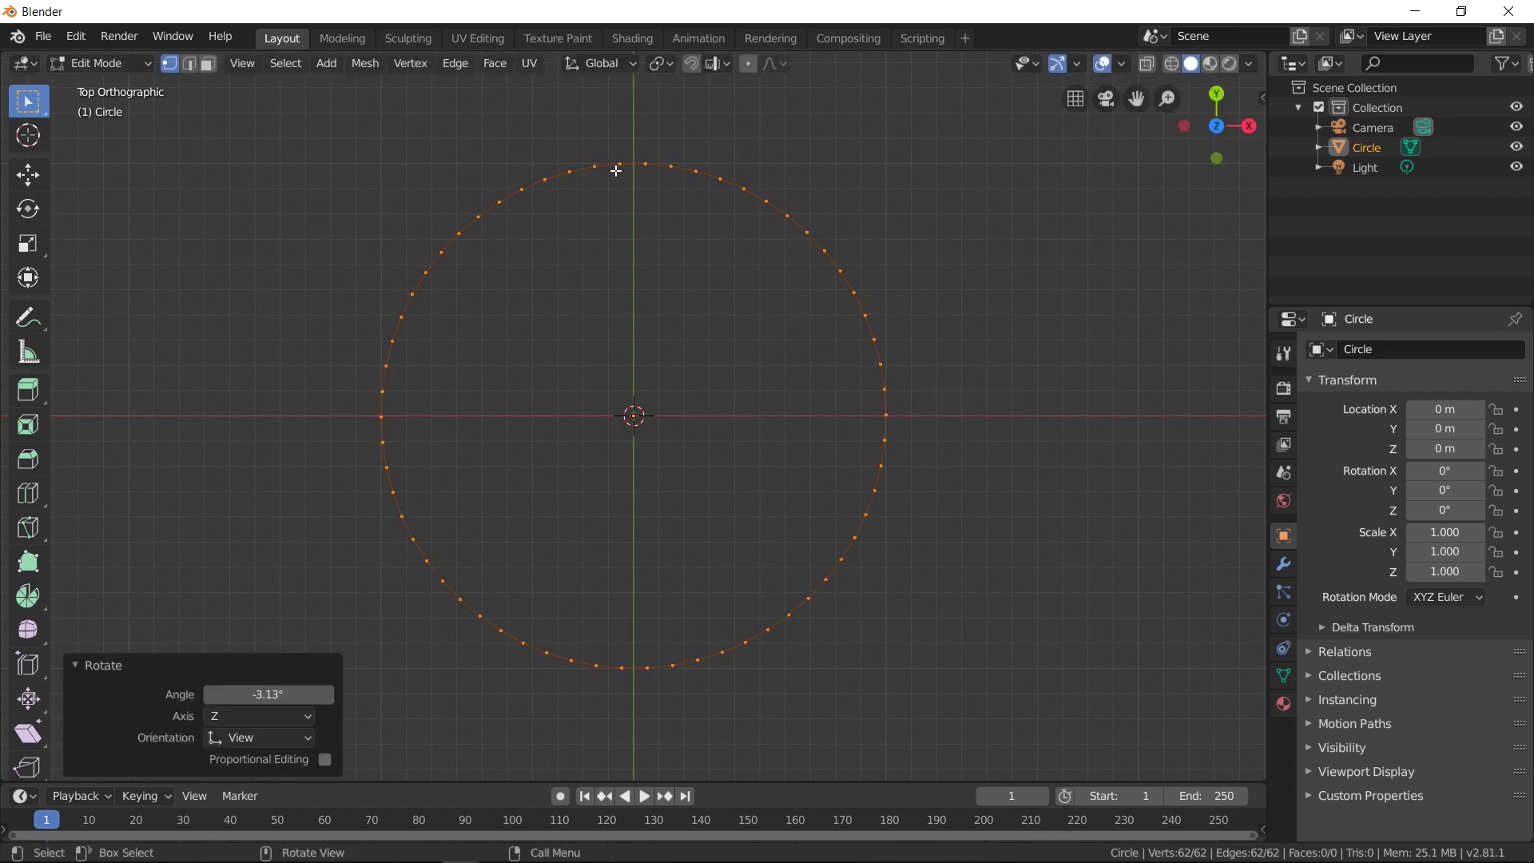
{"action": "key", "text": "ctrl+z"}
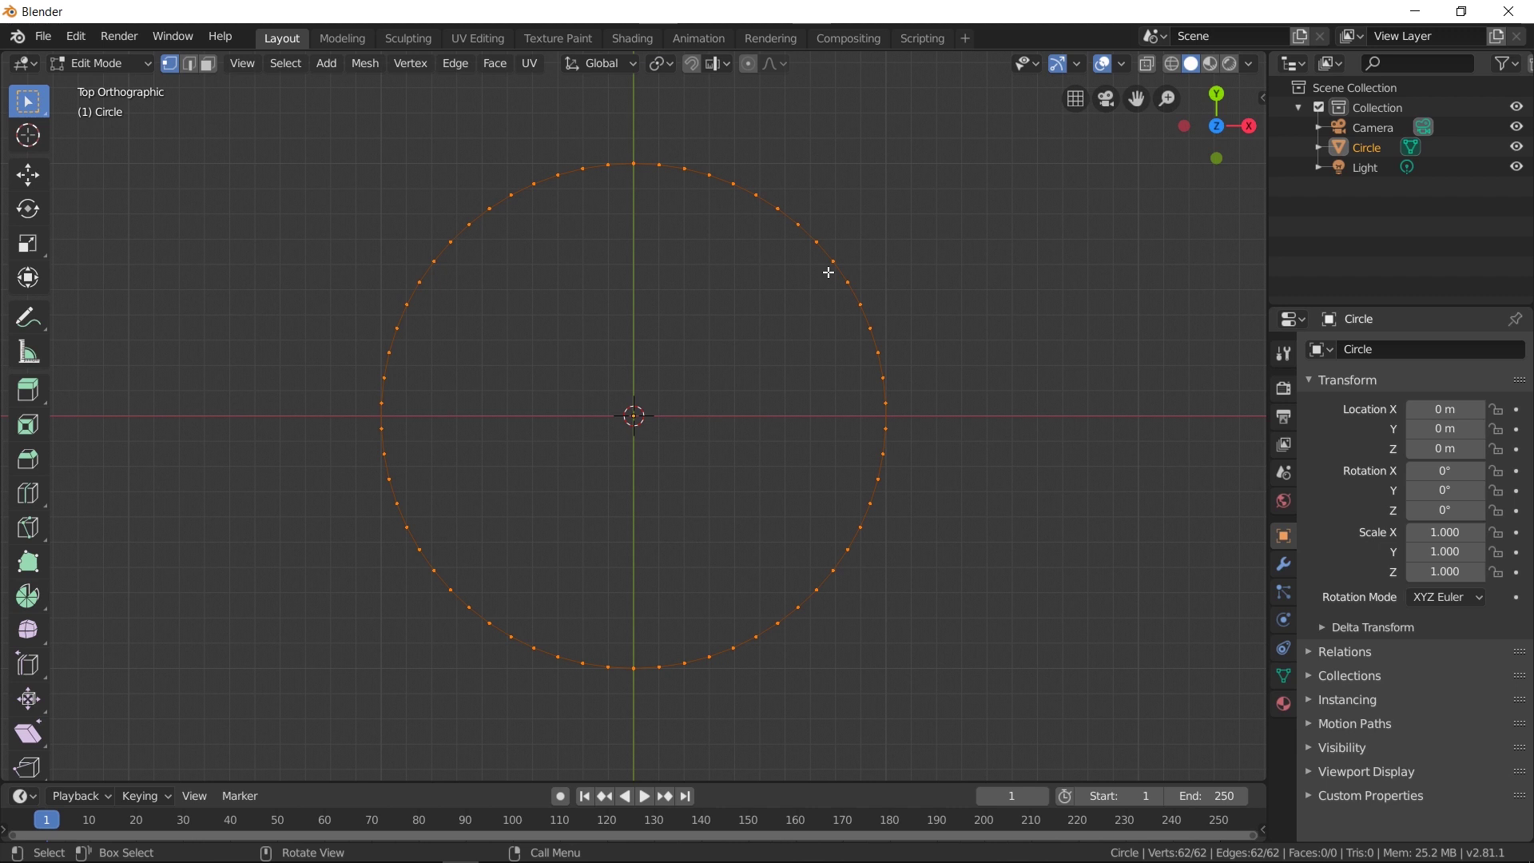
Rotate all of the circle's vertices about the Z axis by 2.9°, half of 360/62 degrees.
{"action": "key", "text": "r"}
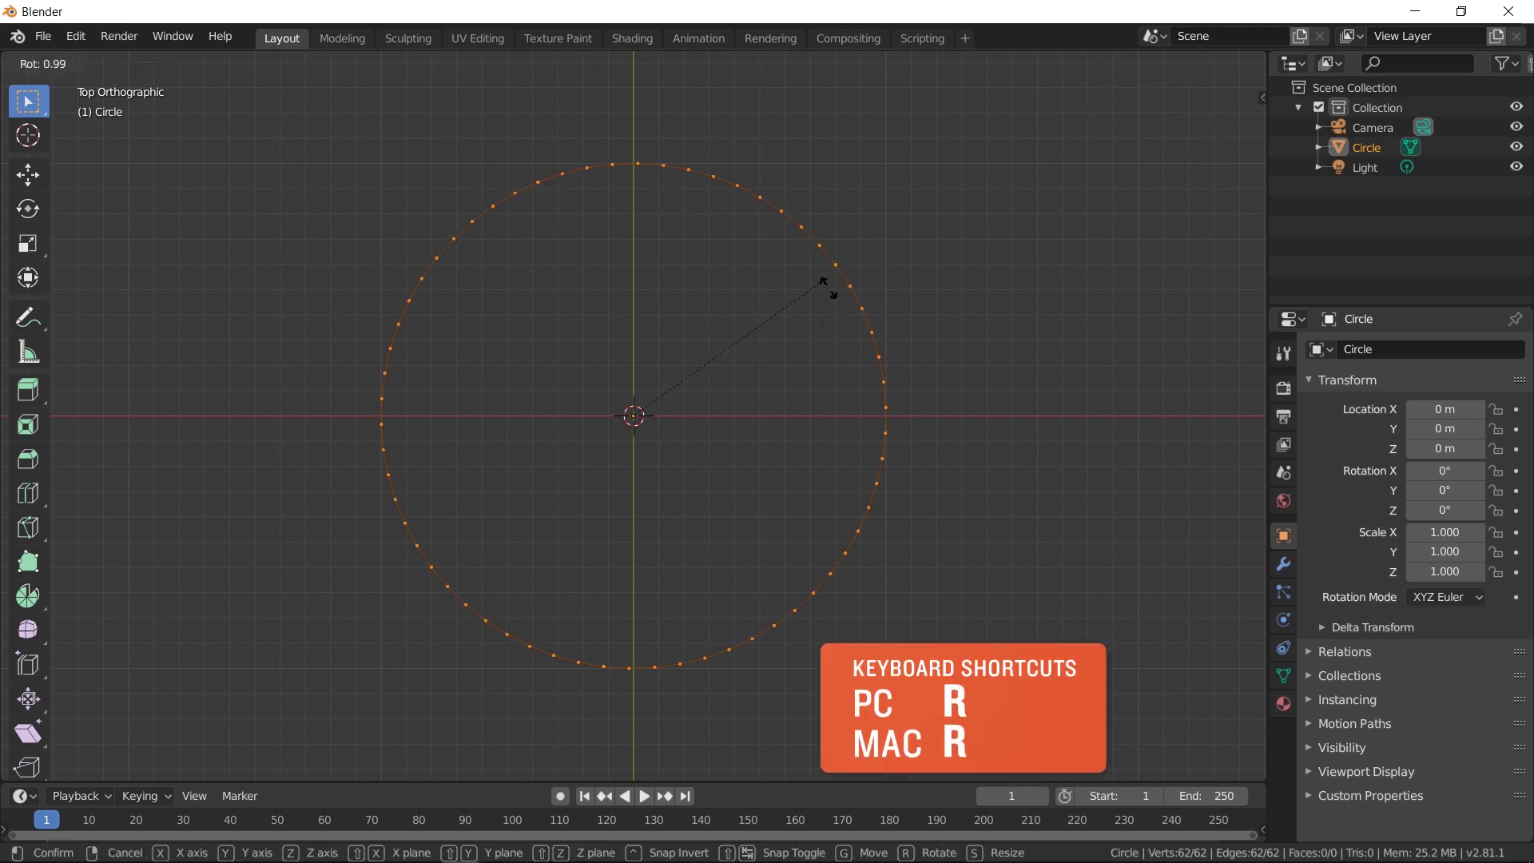
{"action": "left_click", "coordinate": [831, 277]}
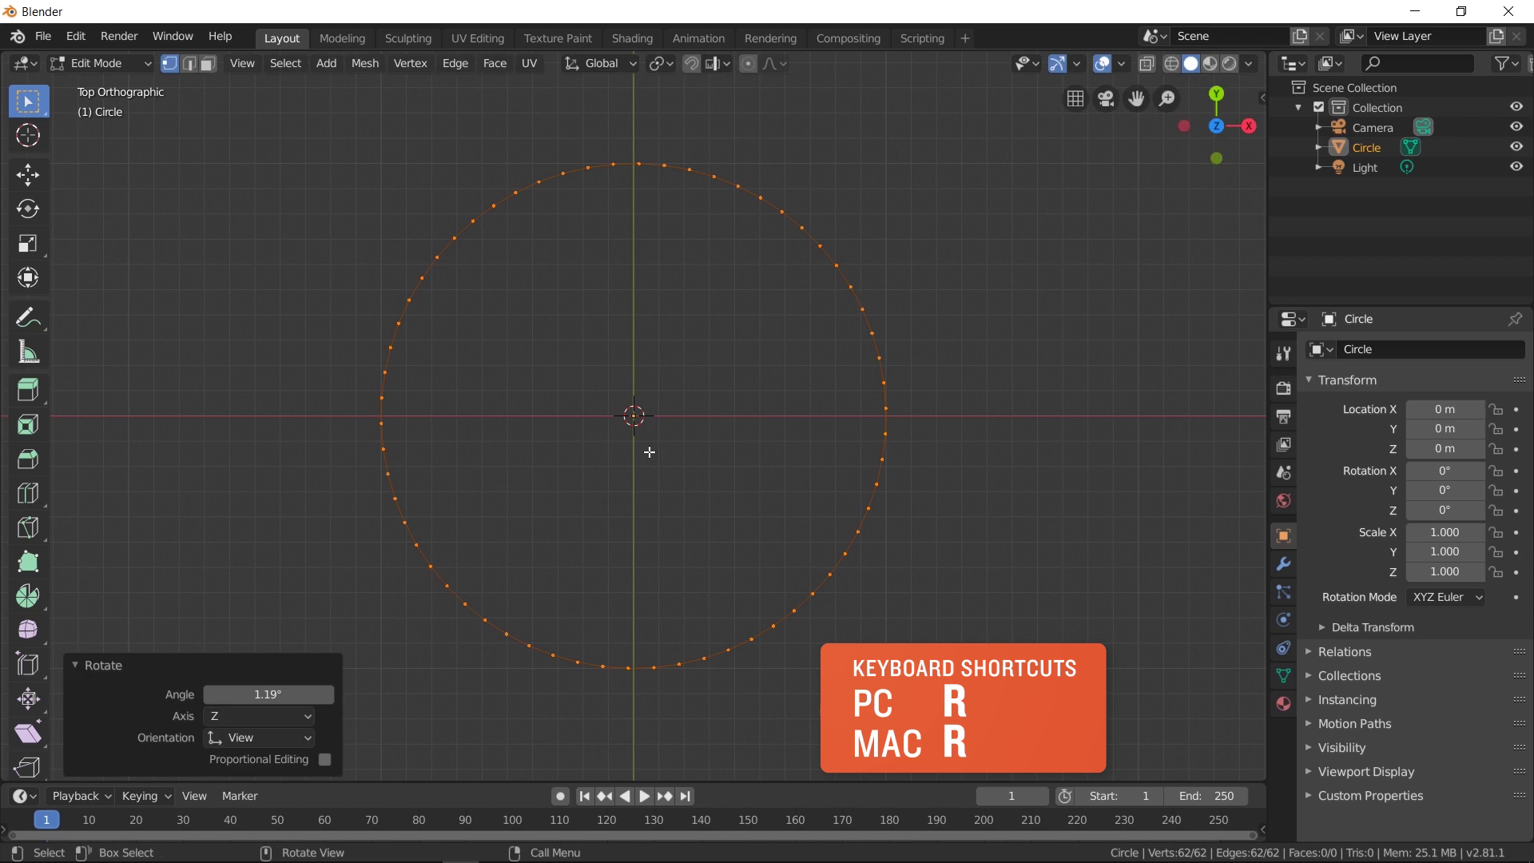
{"action": "left_click", "coordinate": [316, 695]}
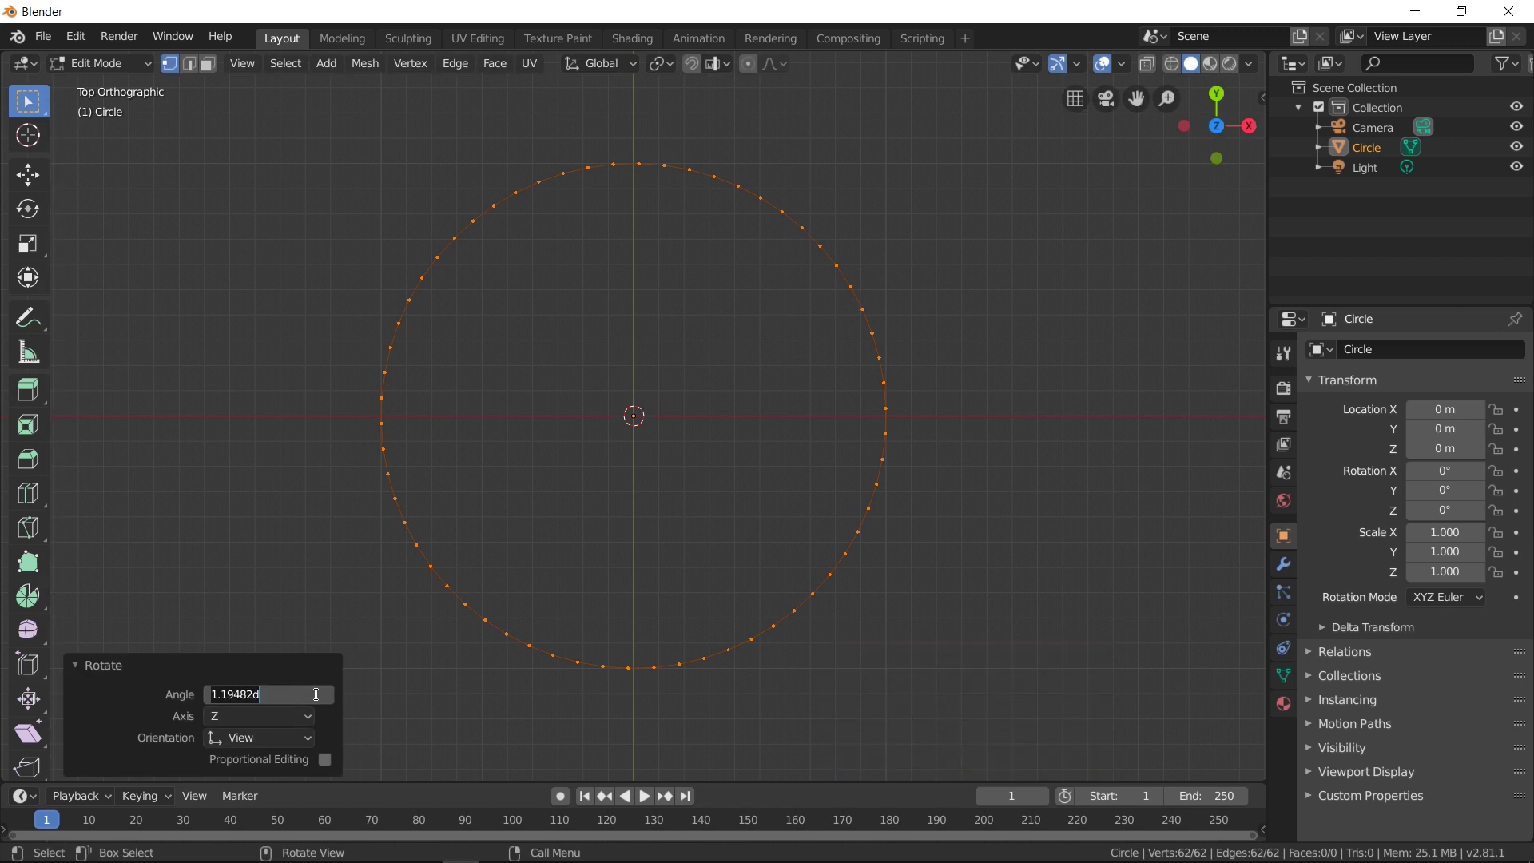
{"action": "type", "text": "360/62"}
{"action": "key", "text": "Return"}
{"action": "left_click", "coordinate": [292, 695]}
{"action": "key", "text": "Return"}
In edge selection mode, delete the circle's single topmost edge and the three adjacent edges centred at its bottom.
{"action": "left_click", "coordinate": [190, 63]}
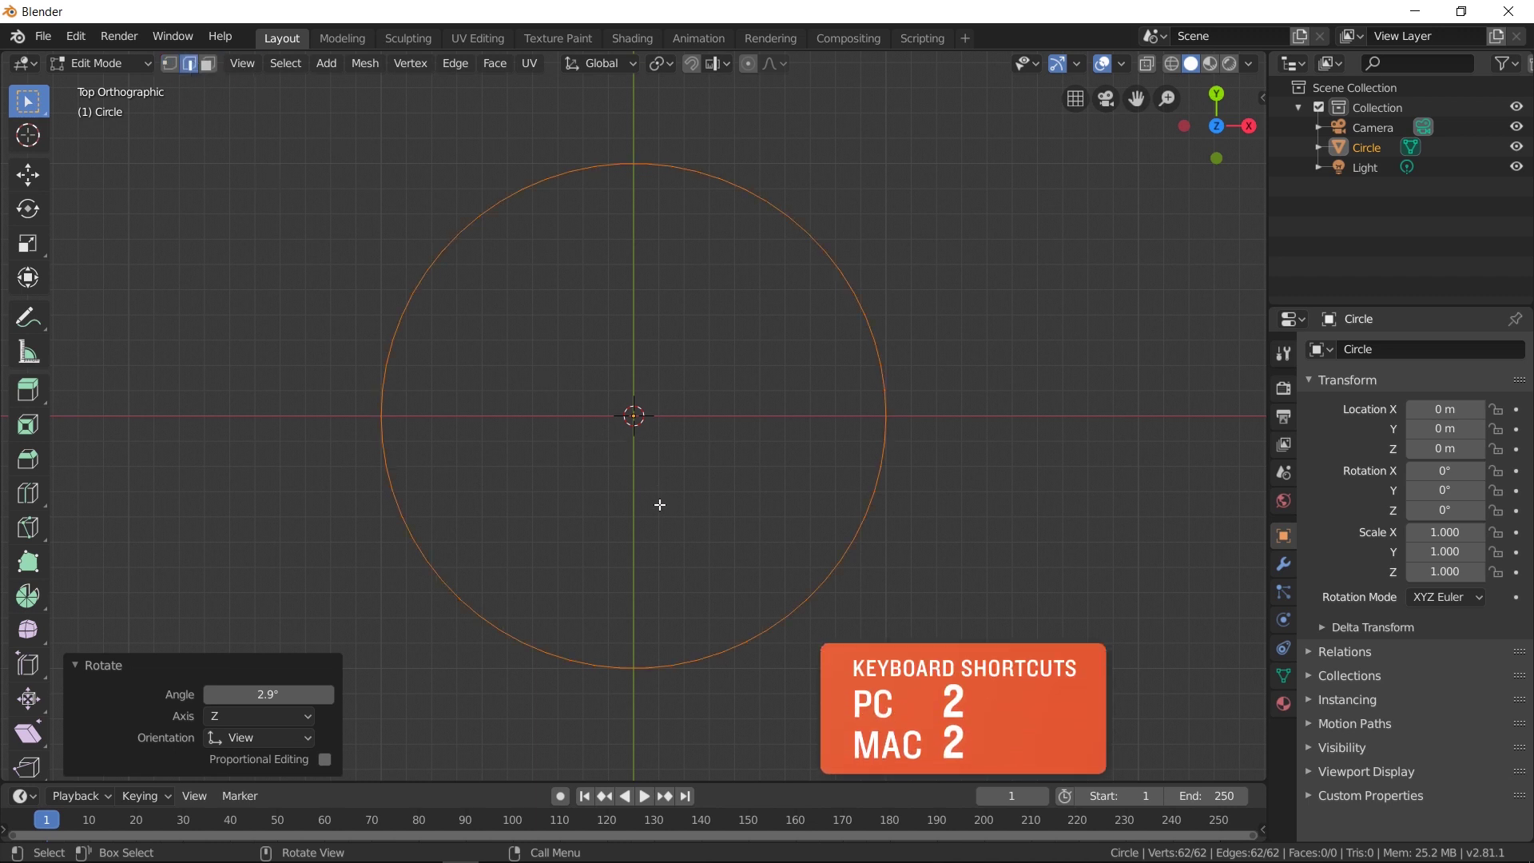
{"action": "left_click", "coordinate": [634, 164]}
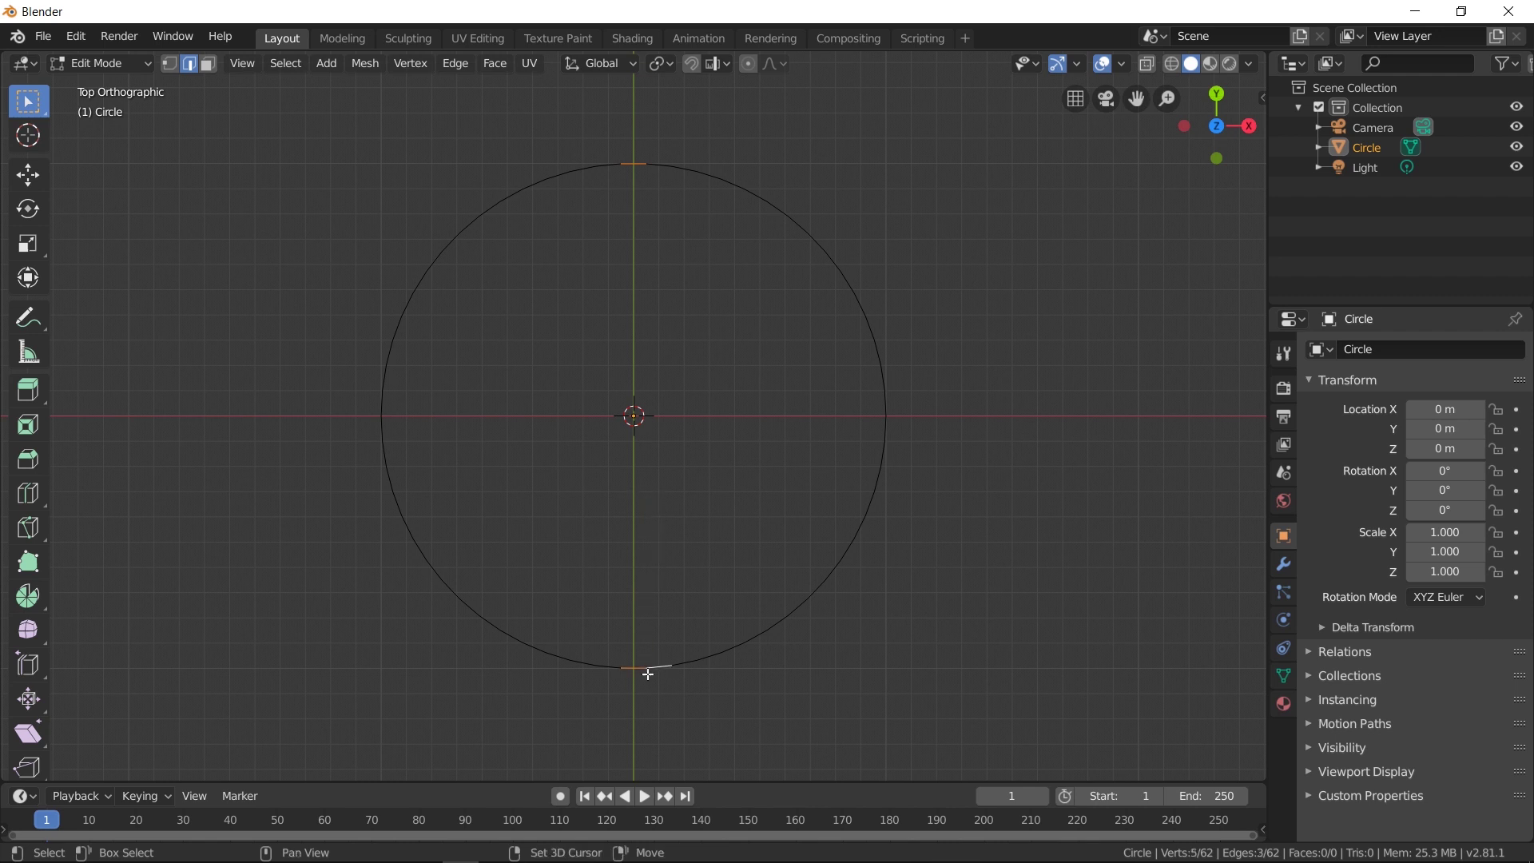
{"action": "left_click", "coordinate": [609, 668], "text": "shift"}
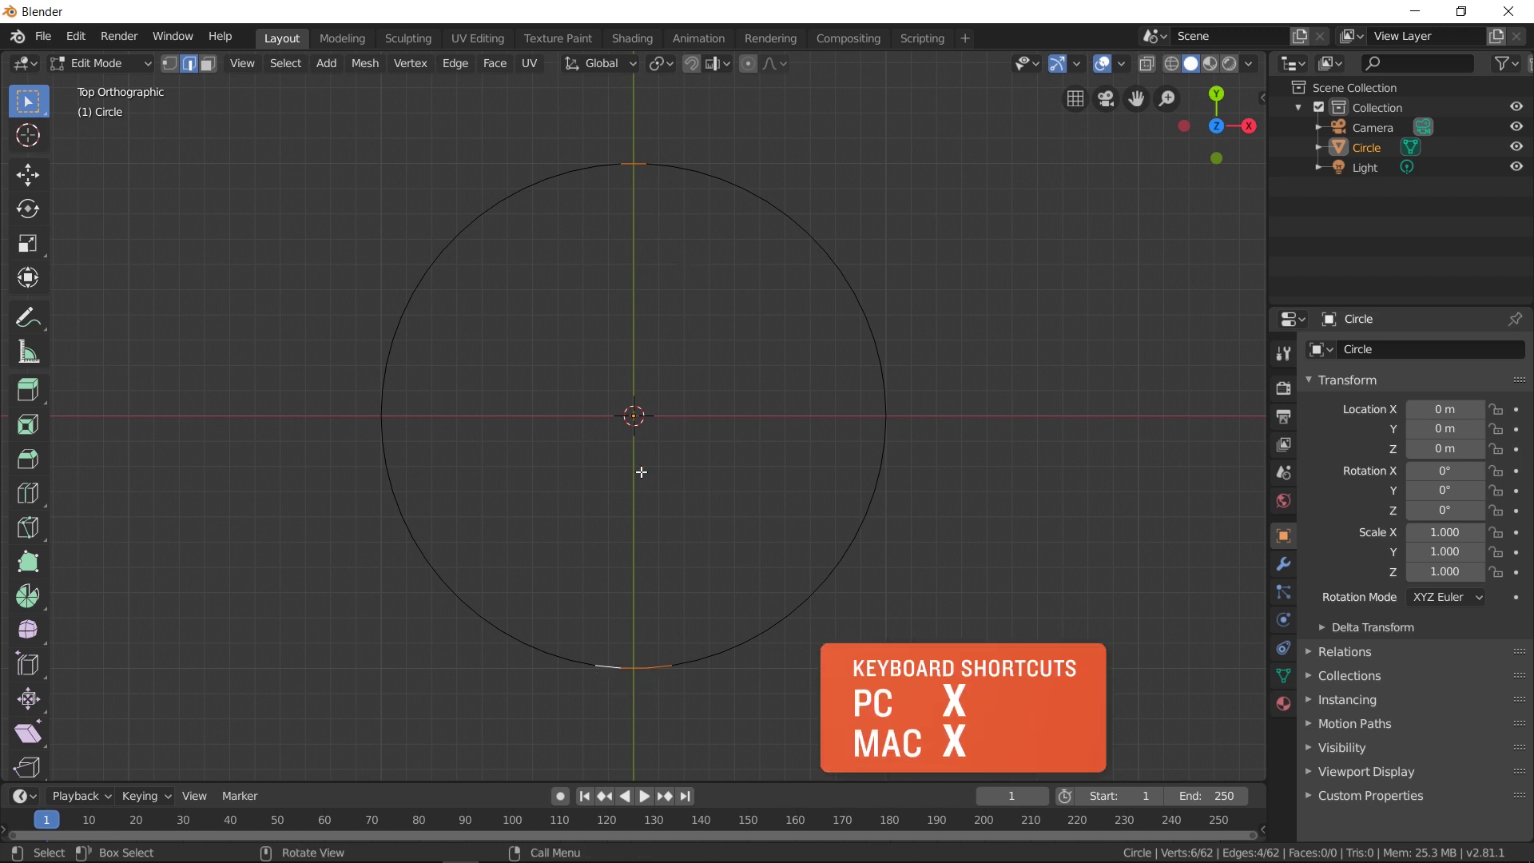
{"action": "key", "text": "x"}
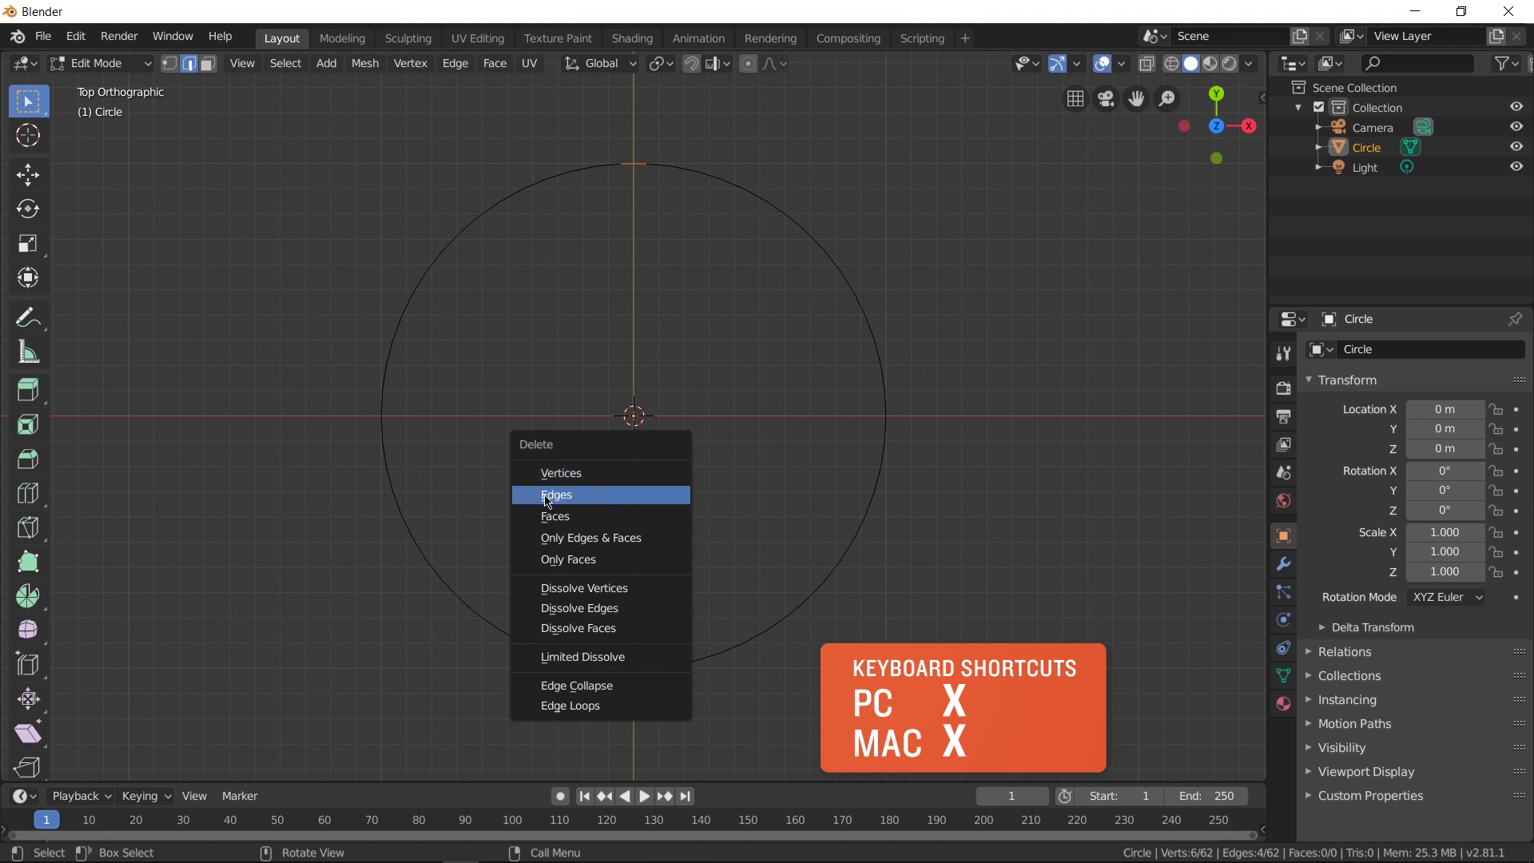
{"action": "left_click", "coordinate": [610, 494]}
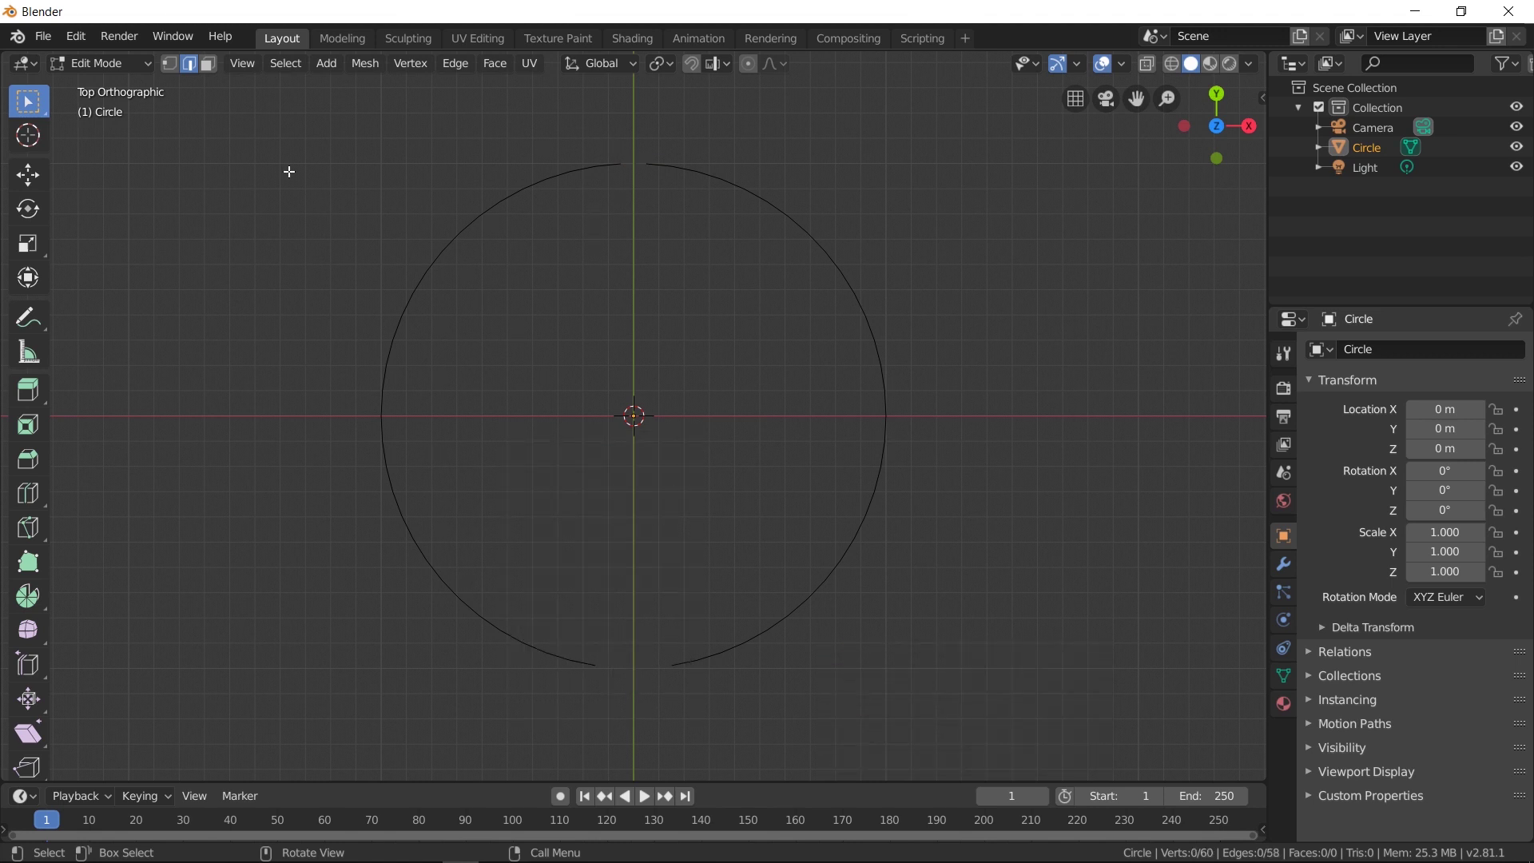
In vertex selection mode, select all vertices of both arcs and fill between them with Bridge Edge Loops.
{"action": "left_click", "coordinate": [169, 64]}
{"action": "key", "text": "a"}
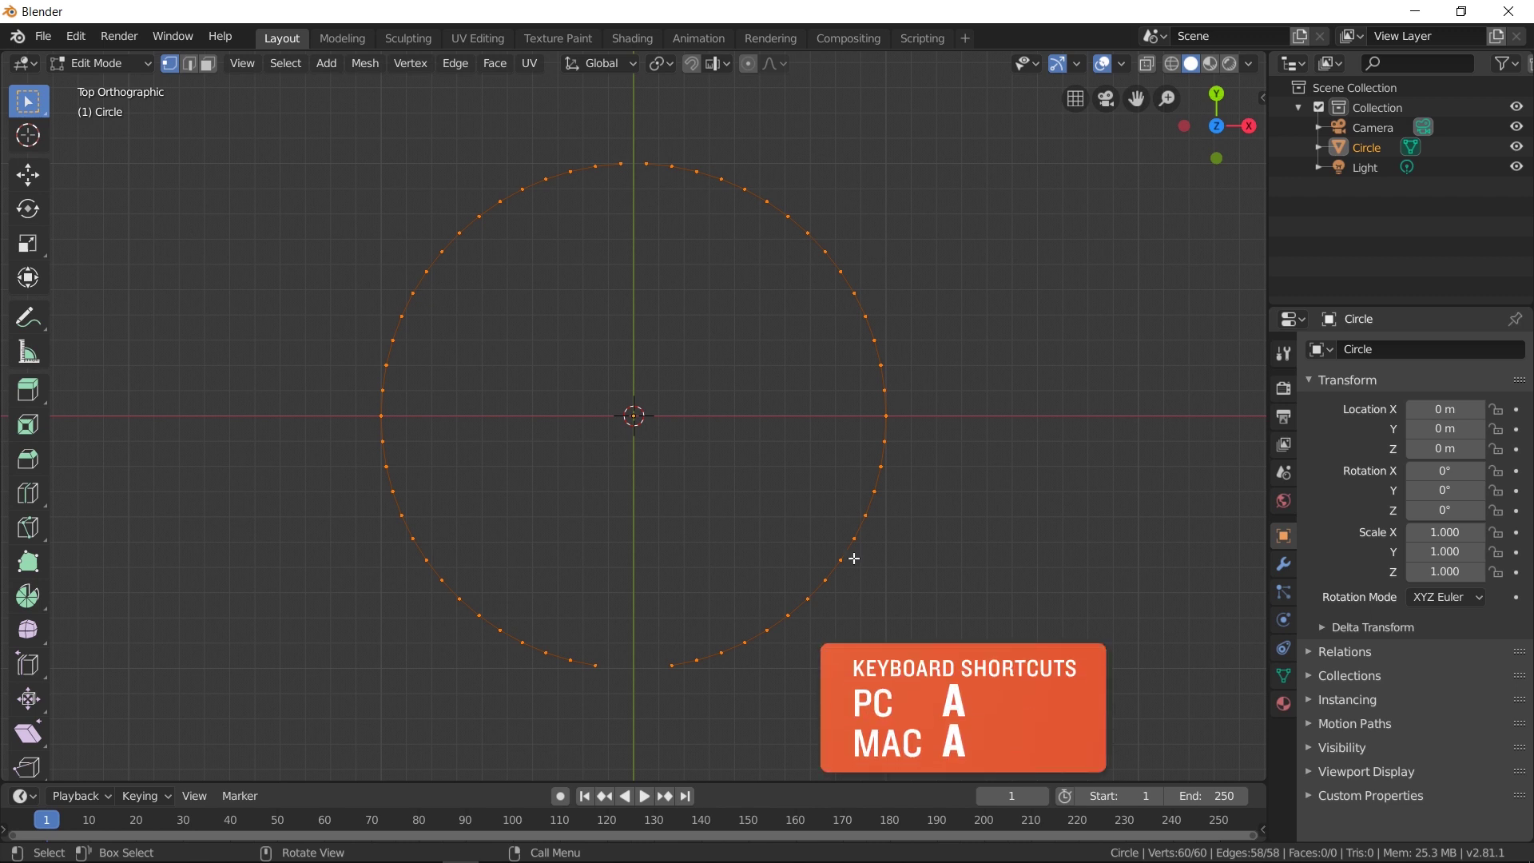
{"action": "left_click", "coordinate": [456, 63]}
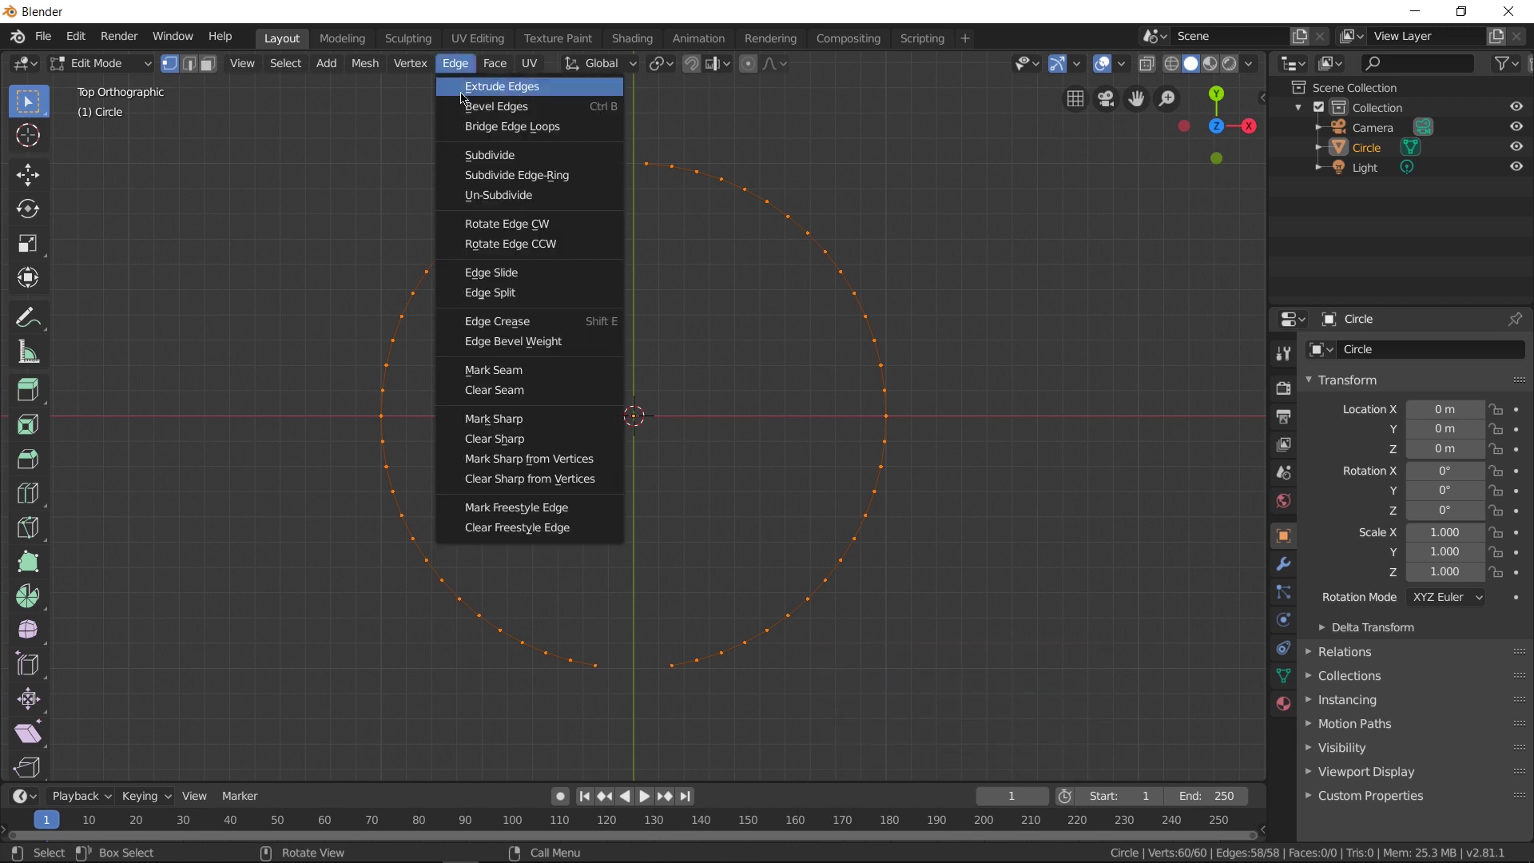
{"action": "left_click", "coordinate": [549, 129]}
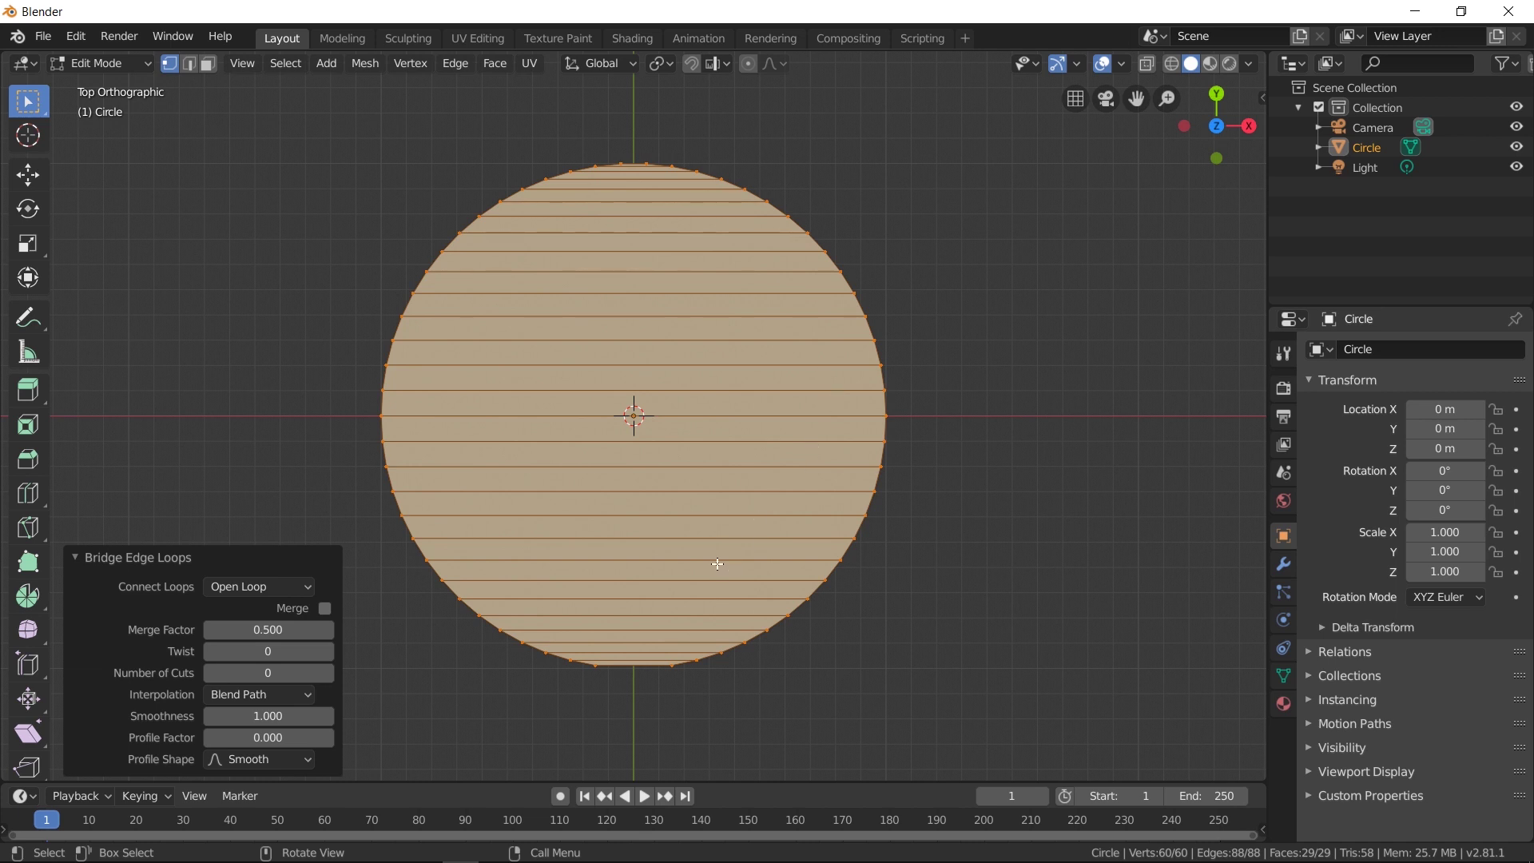
Extrude the disc's flat bottom edge about 1.01 m along negative Y to form a handle.
{"action": "key", "text": "2"}
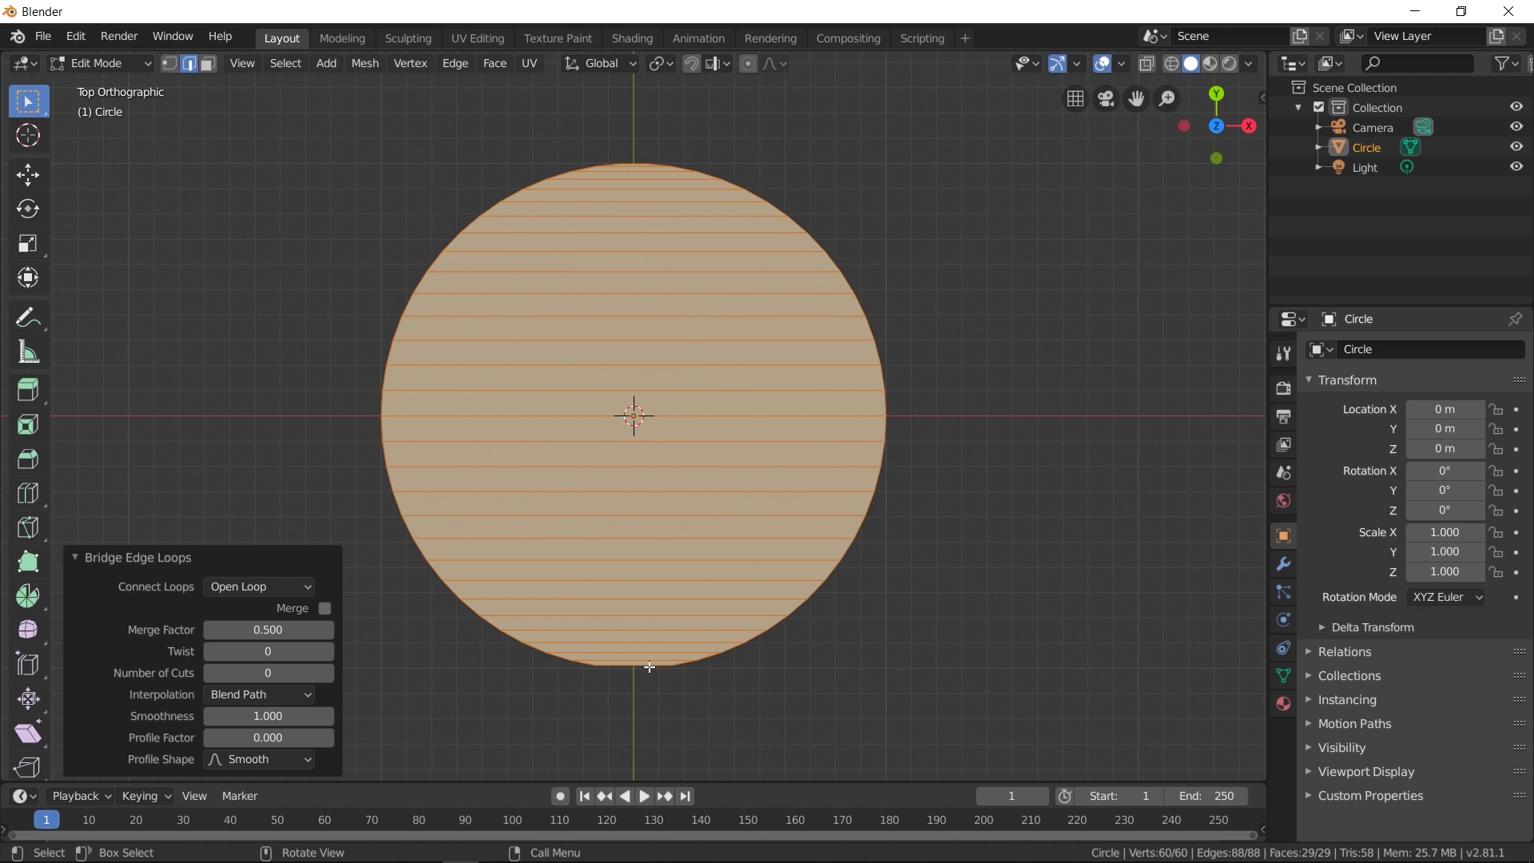
{"action": "left_click", "coordinate": [650, 667]}
{"action": "middle_click_drag", "start_coordinate": [794, 678], "coordinate": [768, 555], "text": "shift"}
{"action": "scroll", "coordinate": [812, 548], "scroll_direction": "down", "scroll_amount": 1}
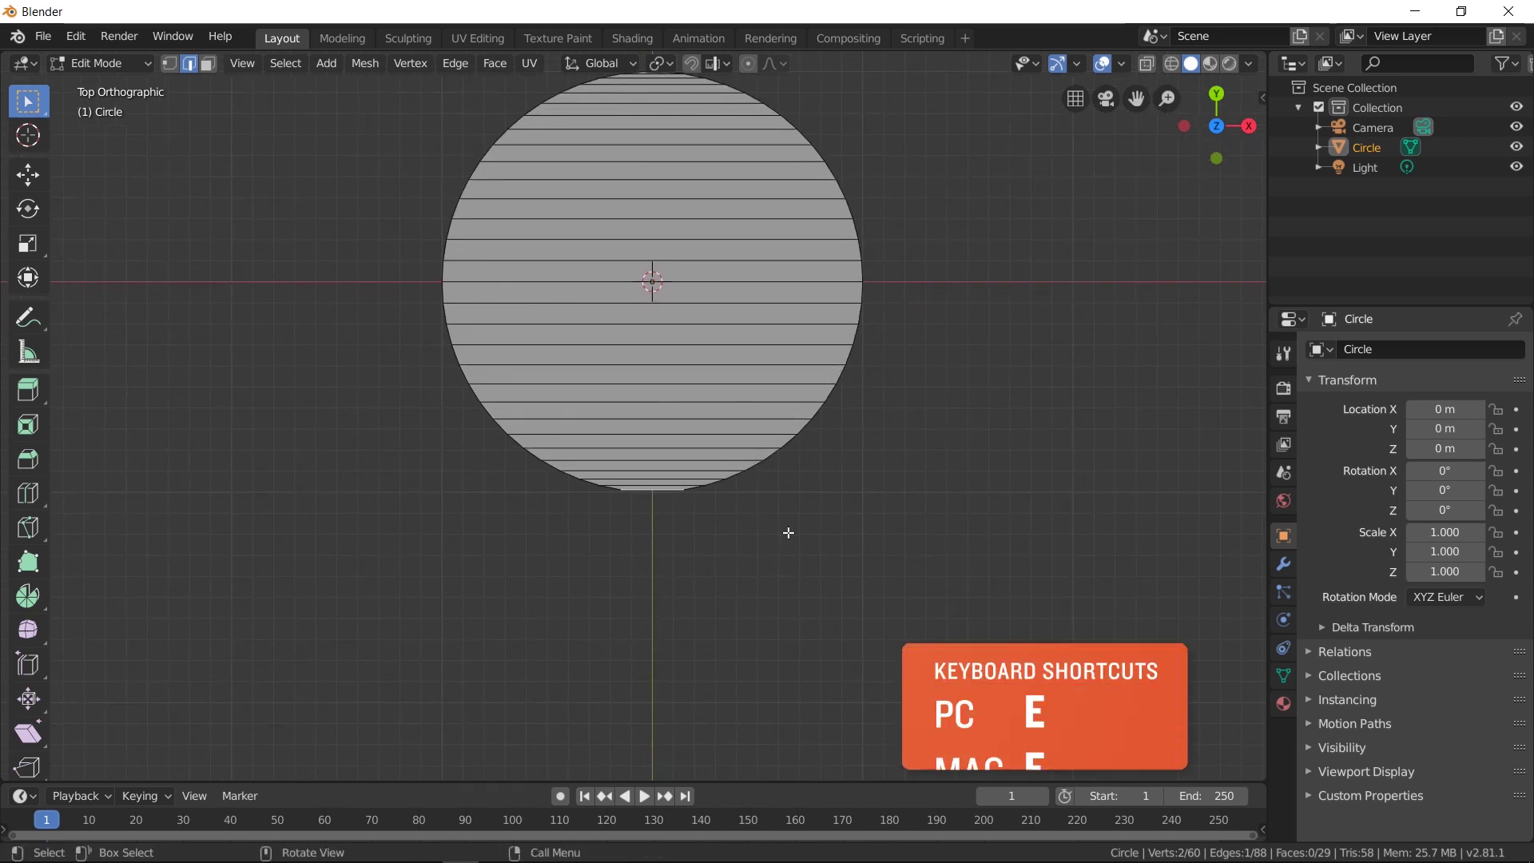
{"action": "key", "text": "e"}
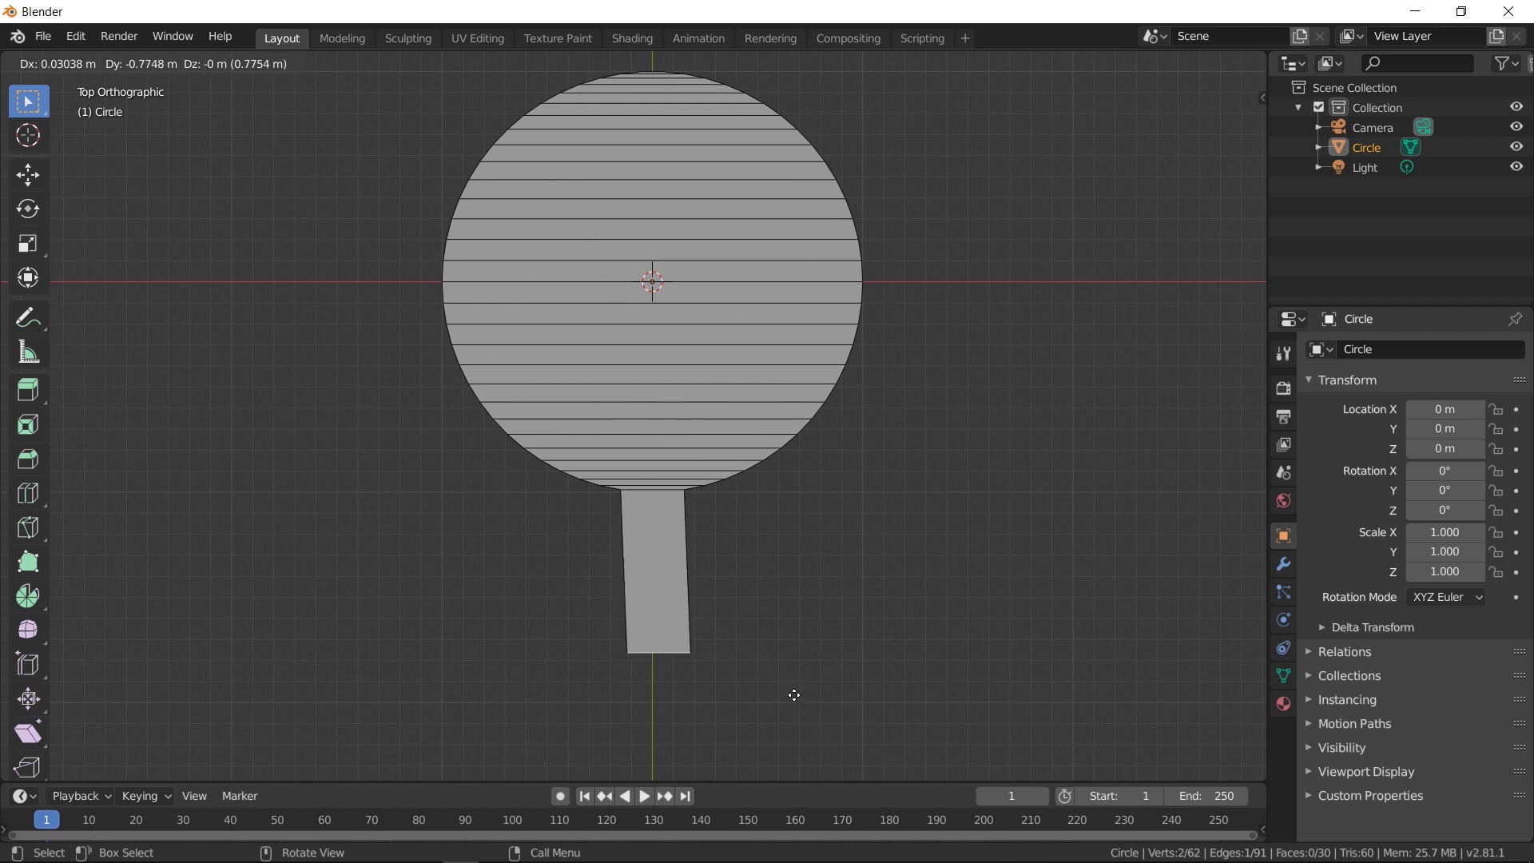
{"action": "key", "text": "y"}
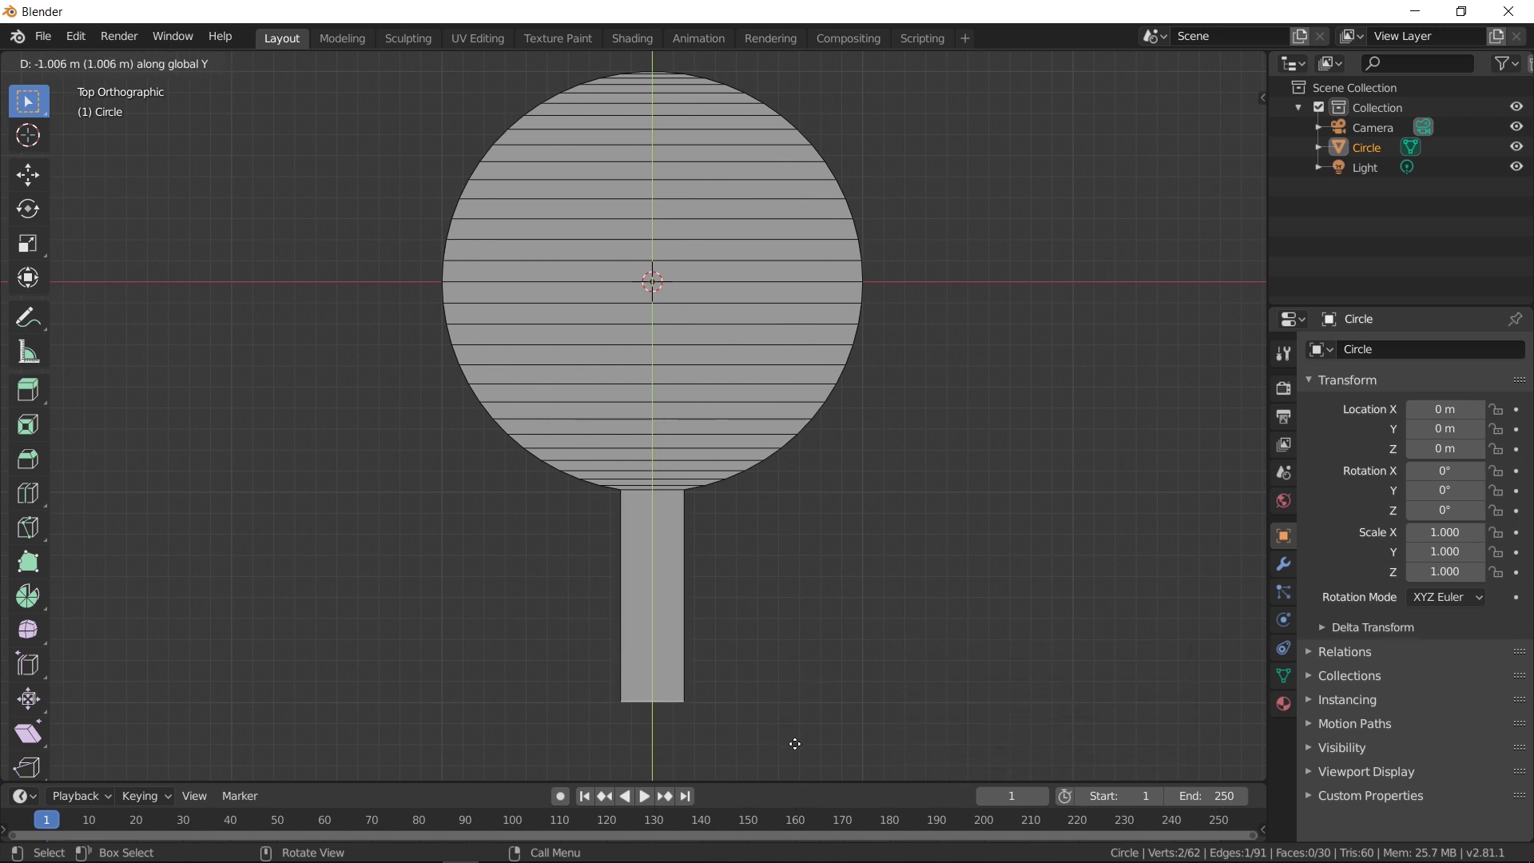
{"action": "left_click", "coordinate": [795, 744]}
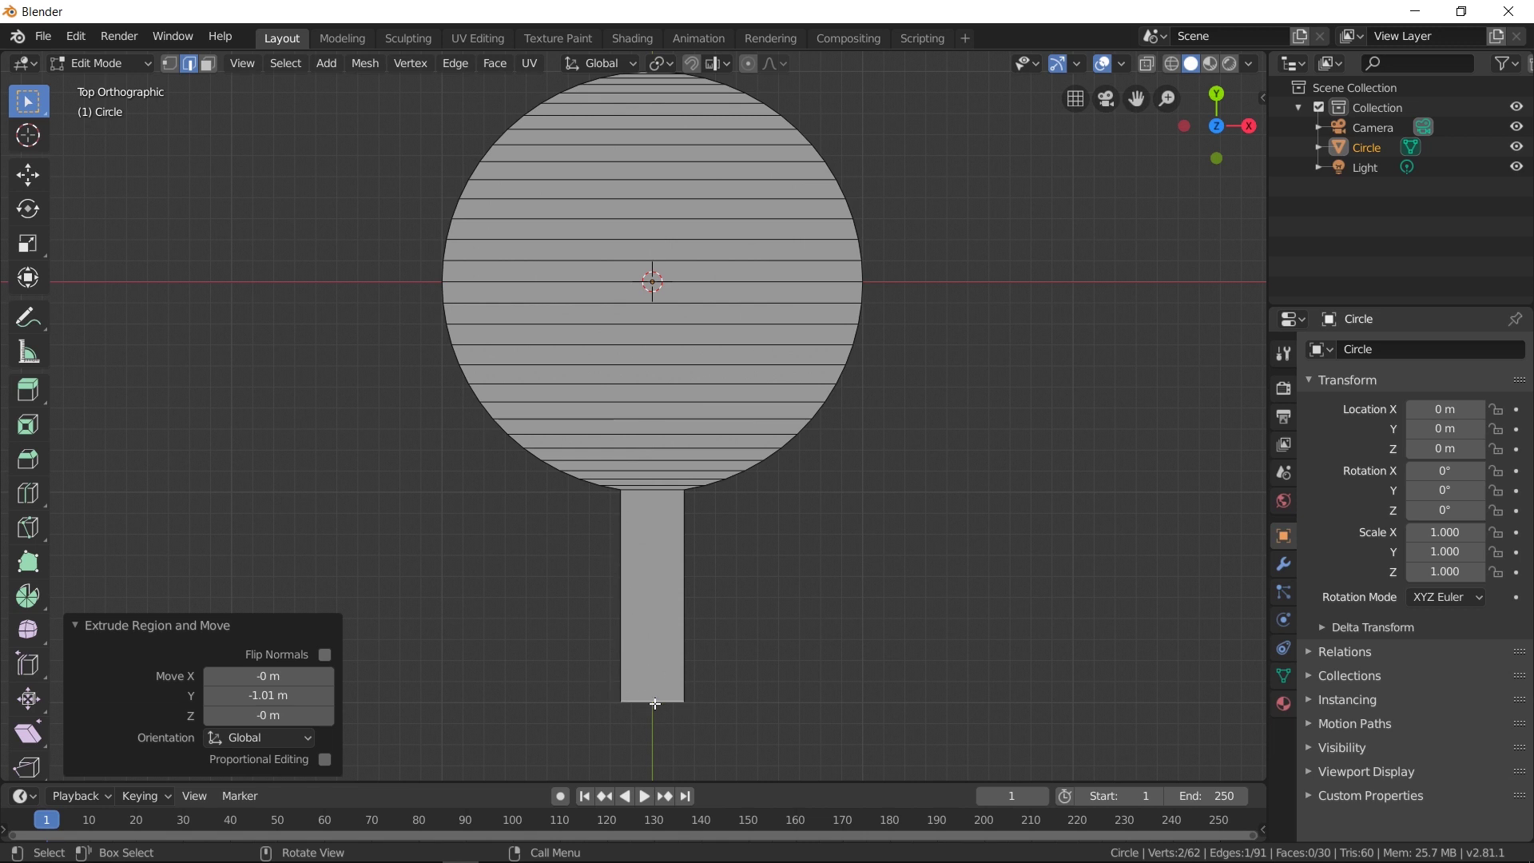
Widen the far end of the handle by scaling its end edge by about 1.37.
{"action": "key", "text": "s"}
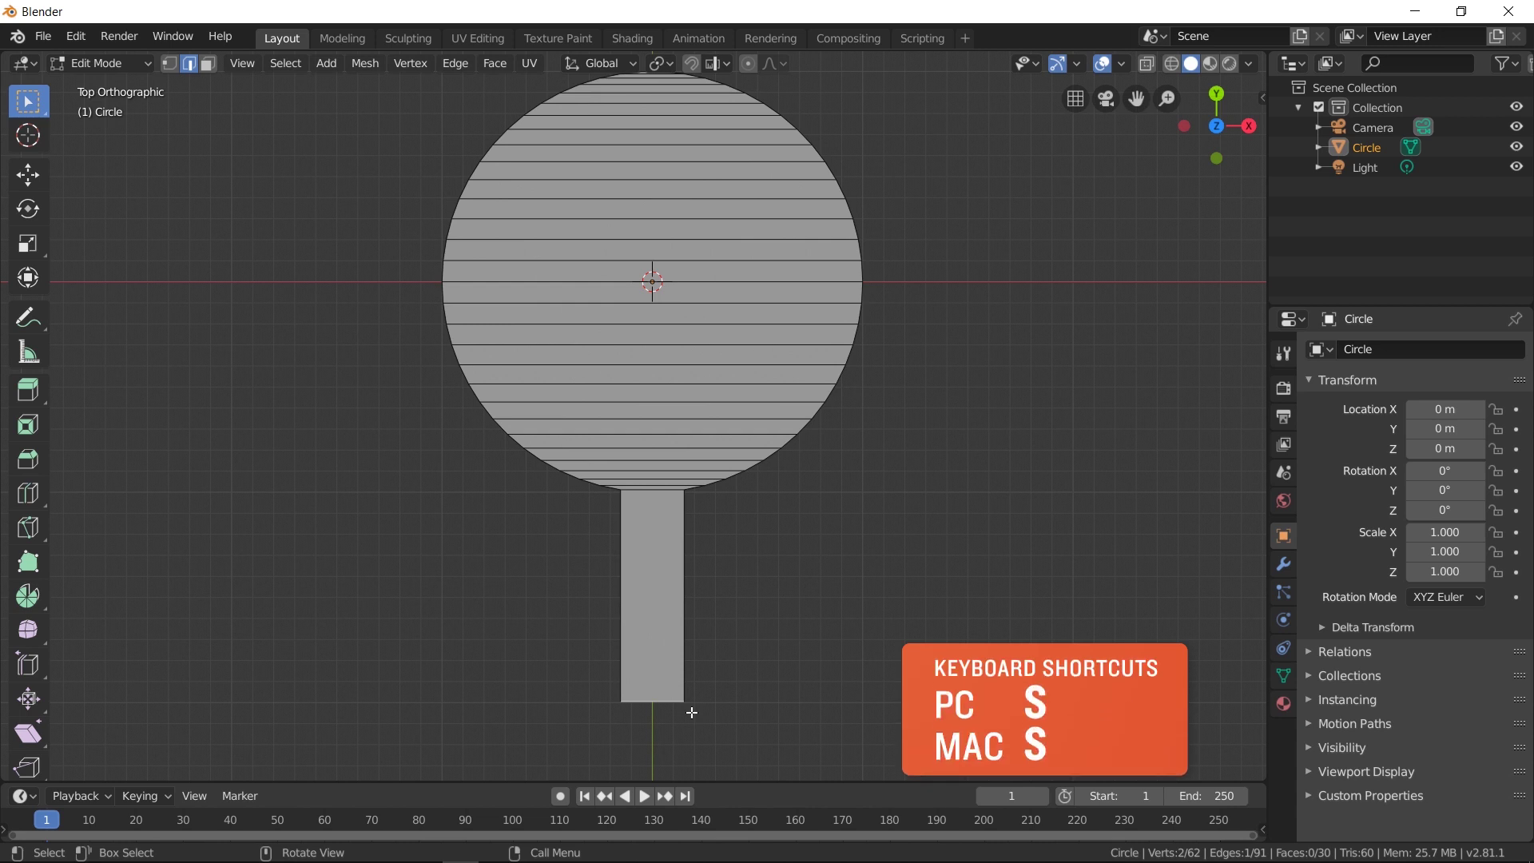
{"action": "key", "text": "s"}
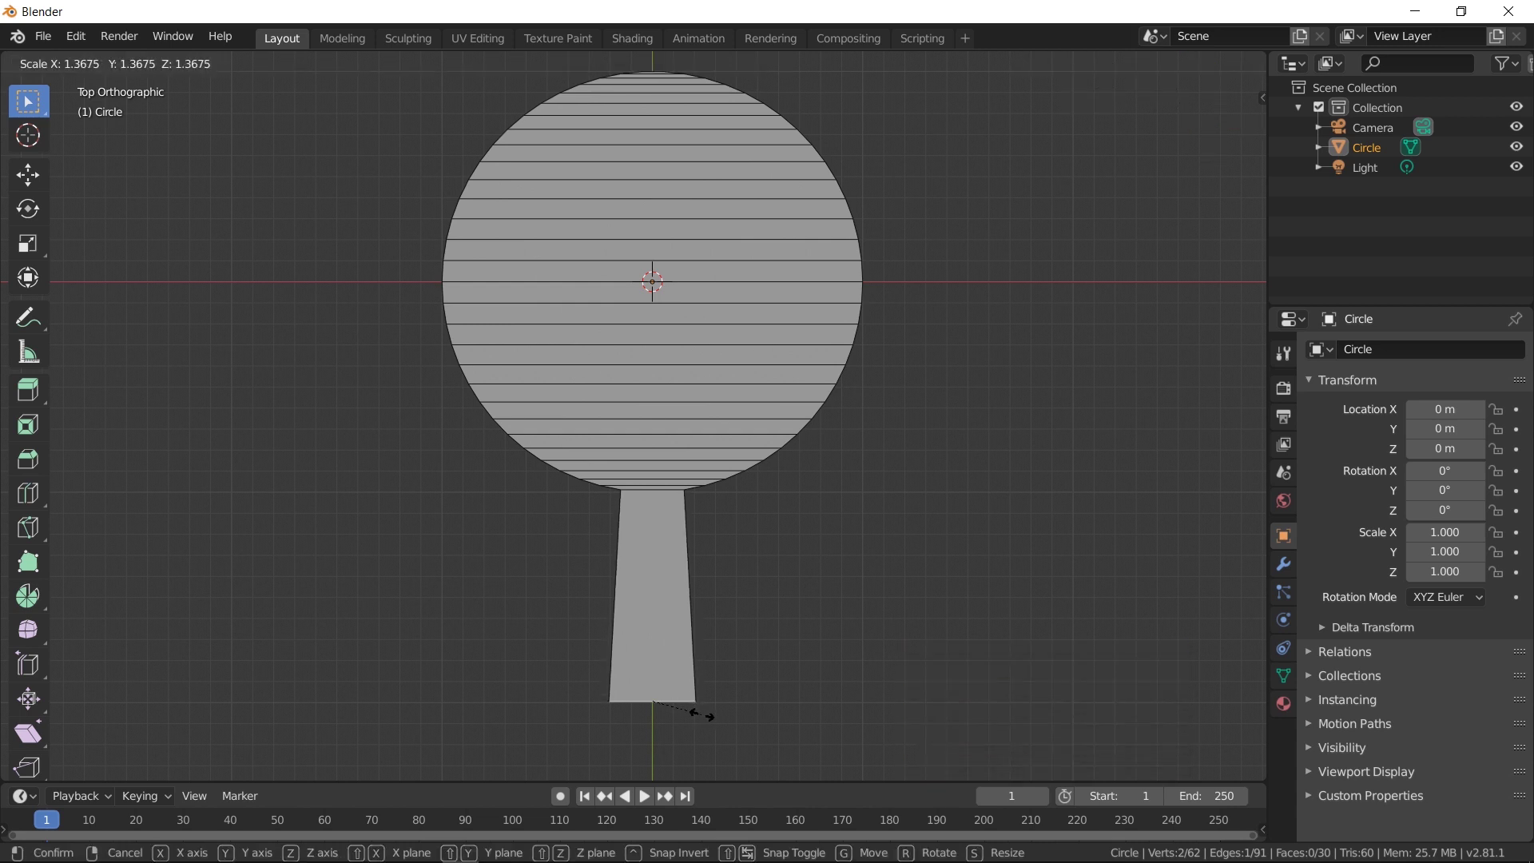
{"action": "left_click", "coordinate": [702, 712]}
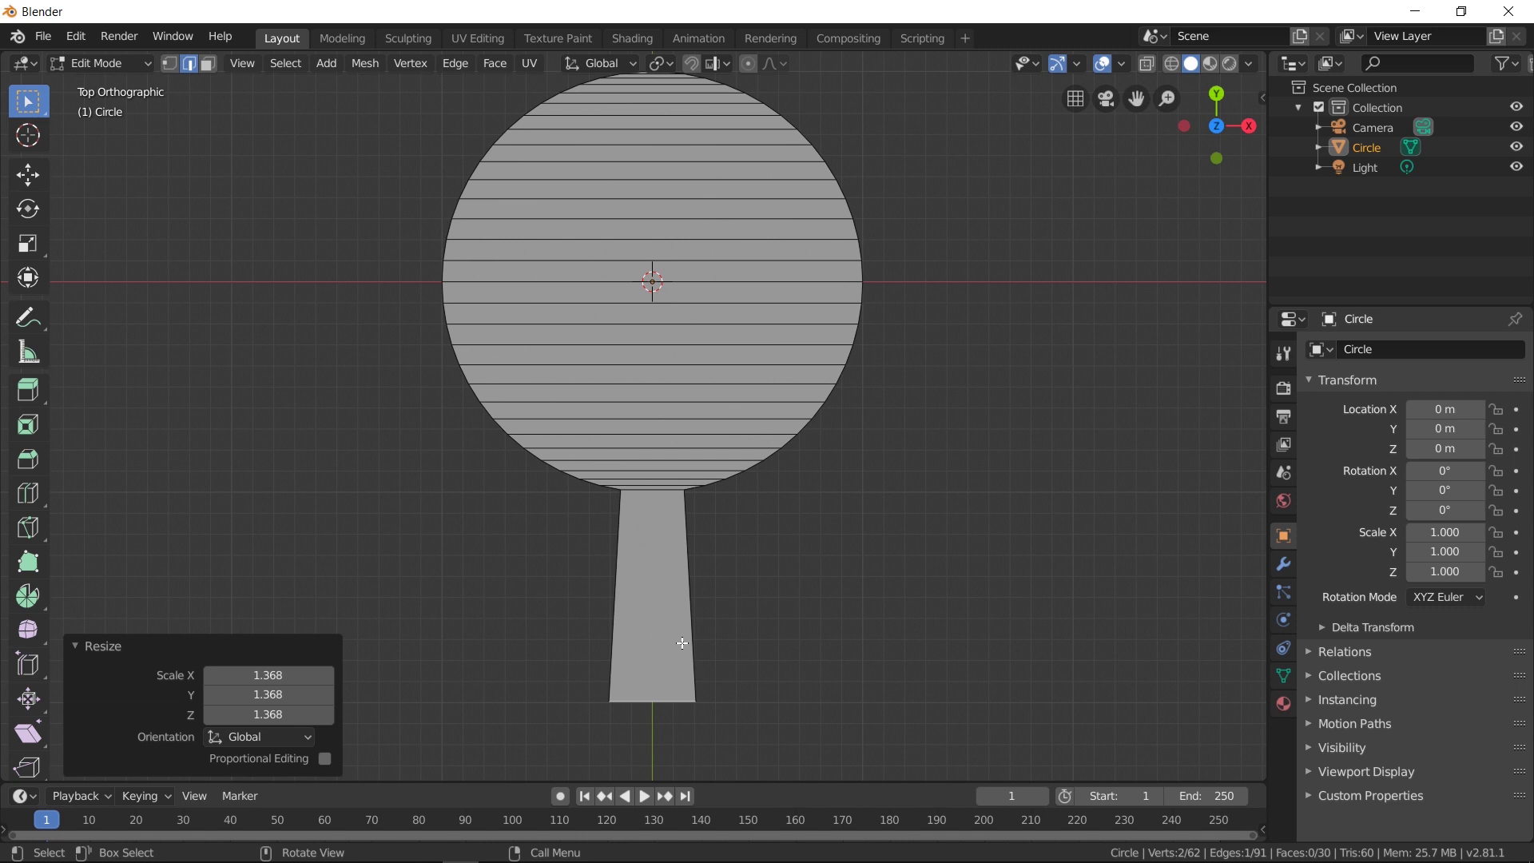
Add 10 evenly spaced loop cuts across the handle, without sliding them.
{"action": "key", "text": "ctrl+r"}
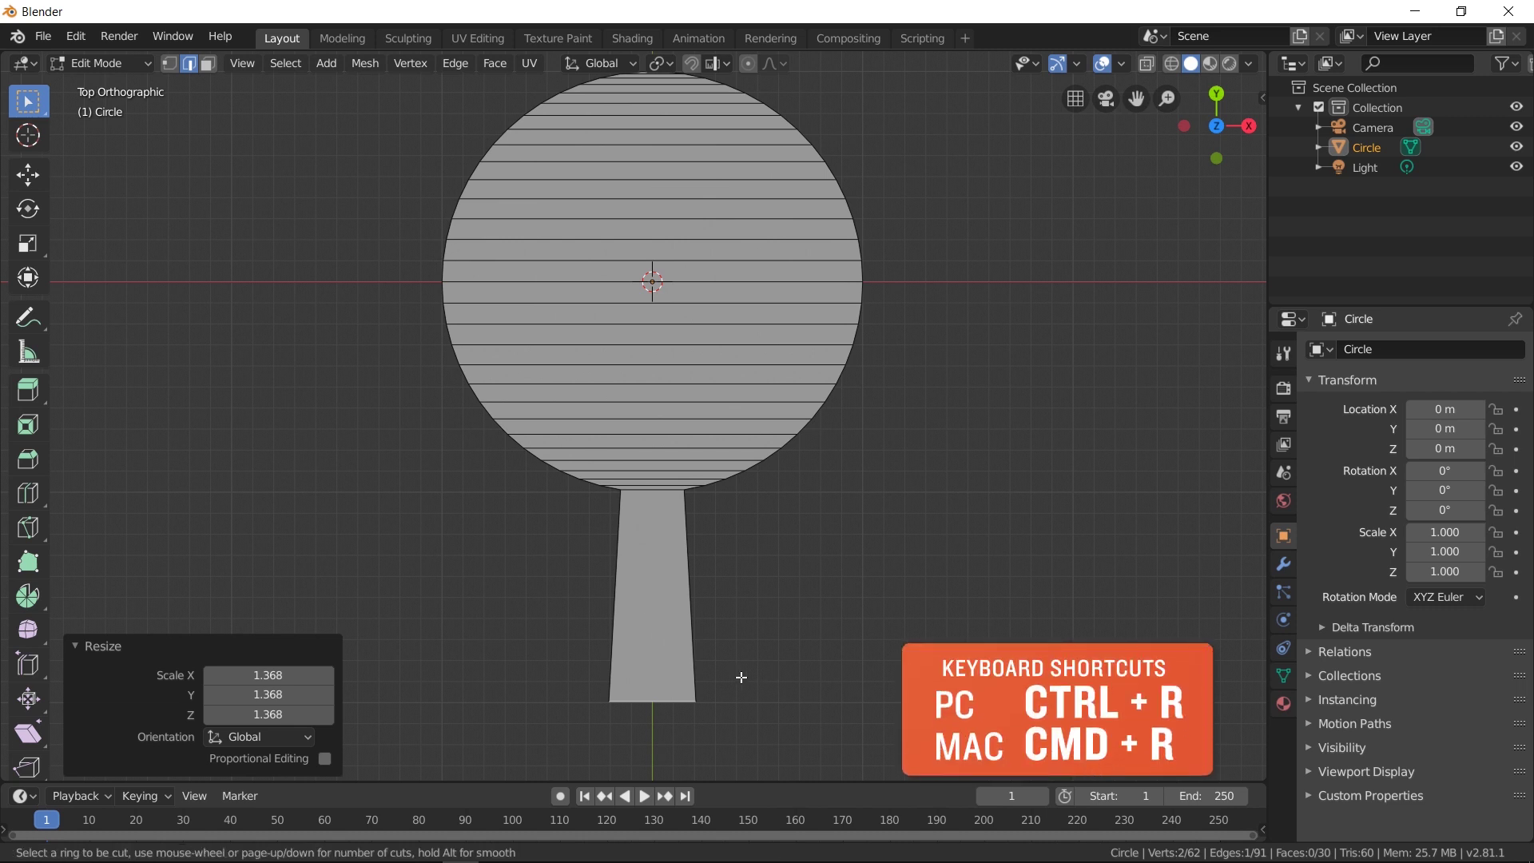
{"action": "scroll", "coordinate": [670, 601], "scroll_direction": "up", "scroll_amount": 7}
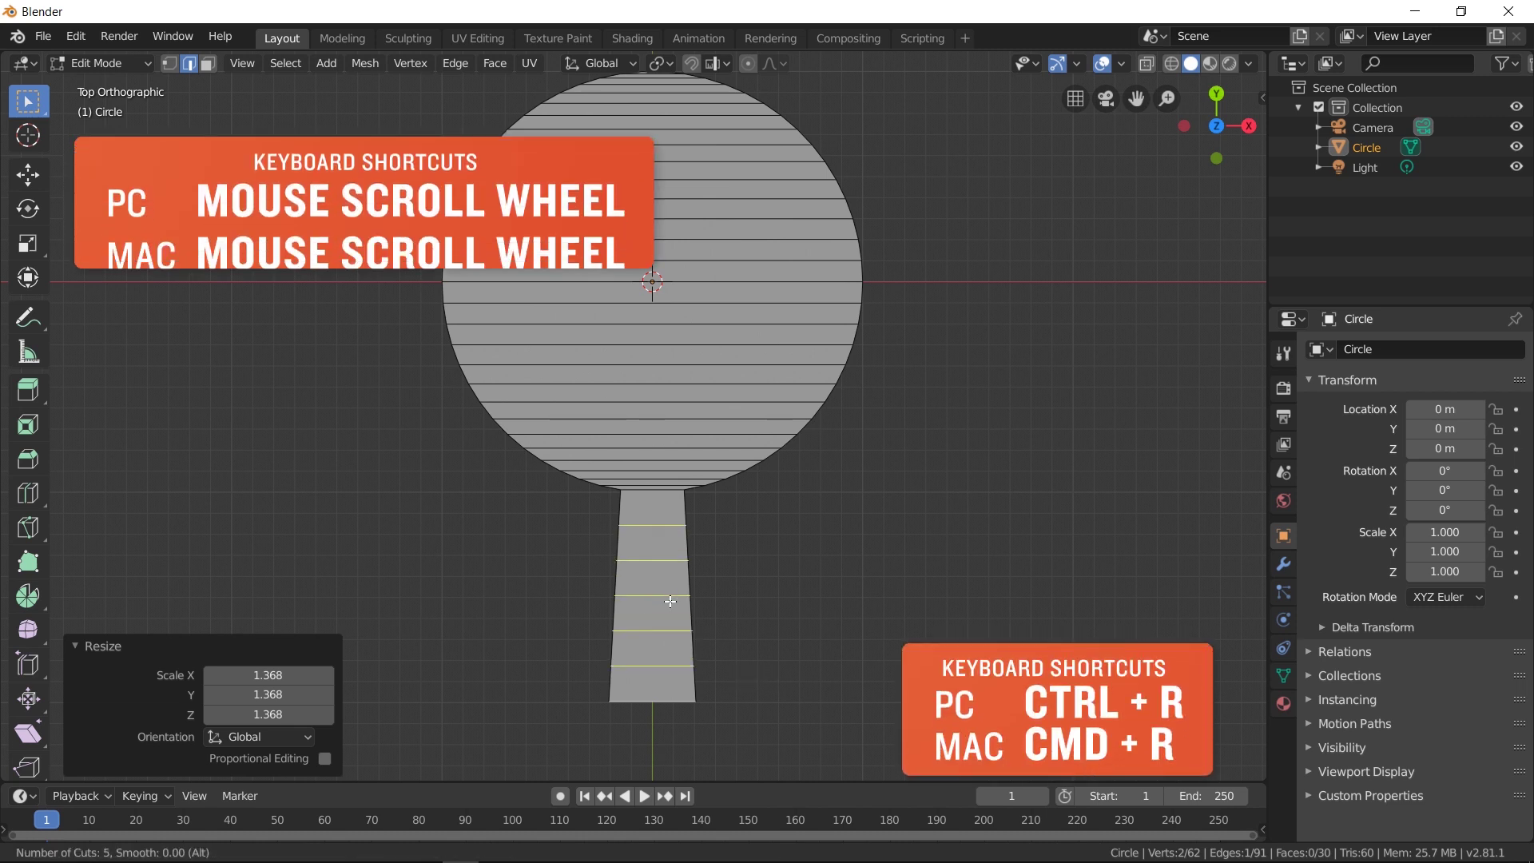
{"action": "scroll", "coordinate": [670, 601], "scroll_direction": "up", "scroll_amount": 1}
{"action": "scroll", "coordinate": [669, 601], "scroll_direction": "up", "scroll_amount": 1}
{"action": "left_click", "coordinate": [670, 601]}
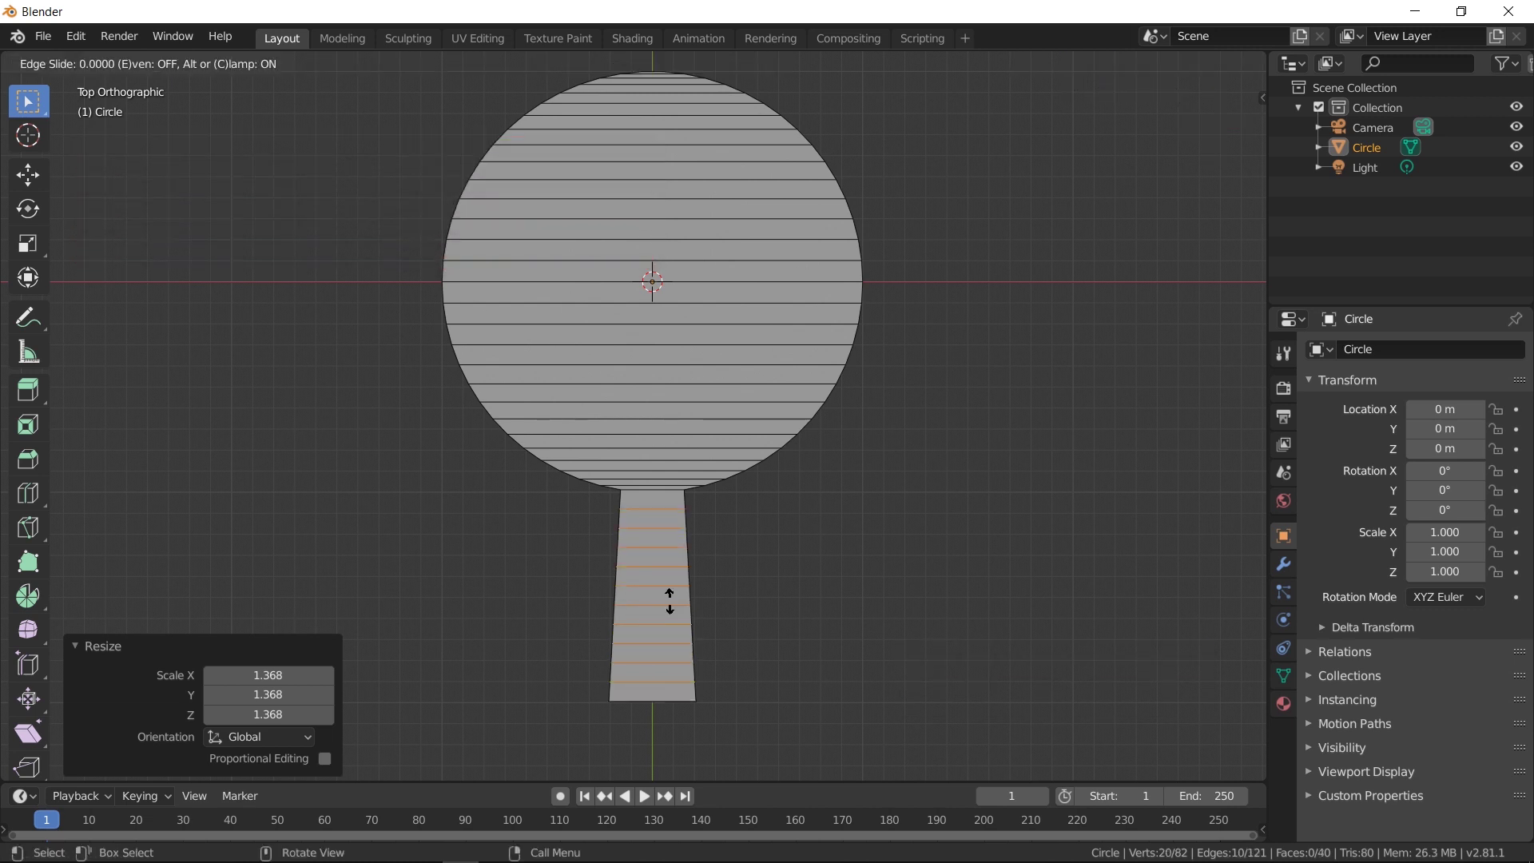
{"action": "right_click", "coordinate": [670, 601]}
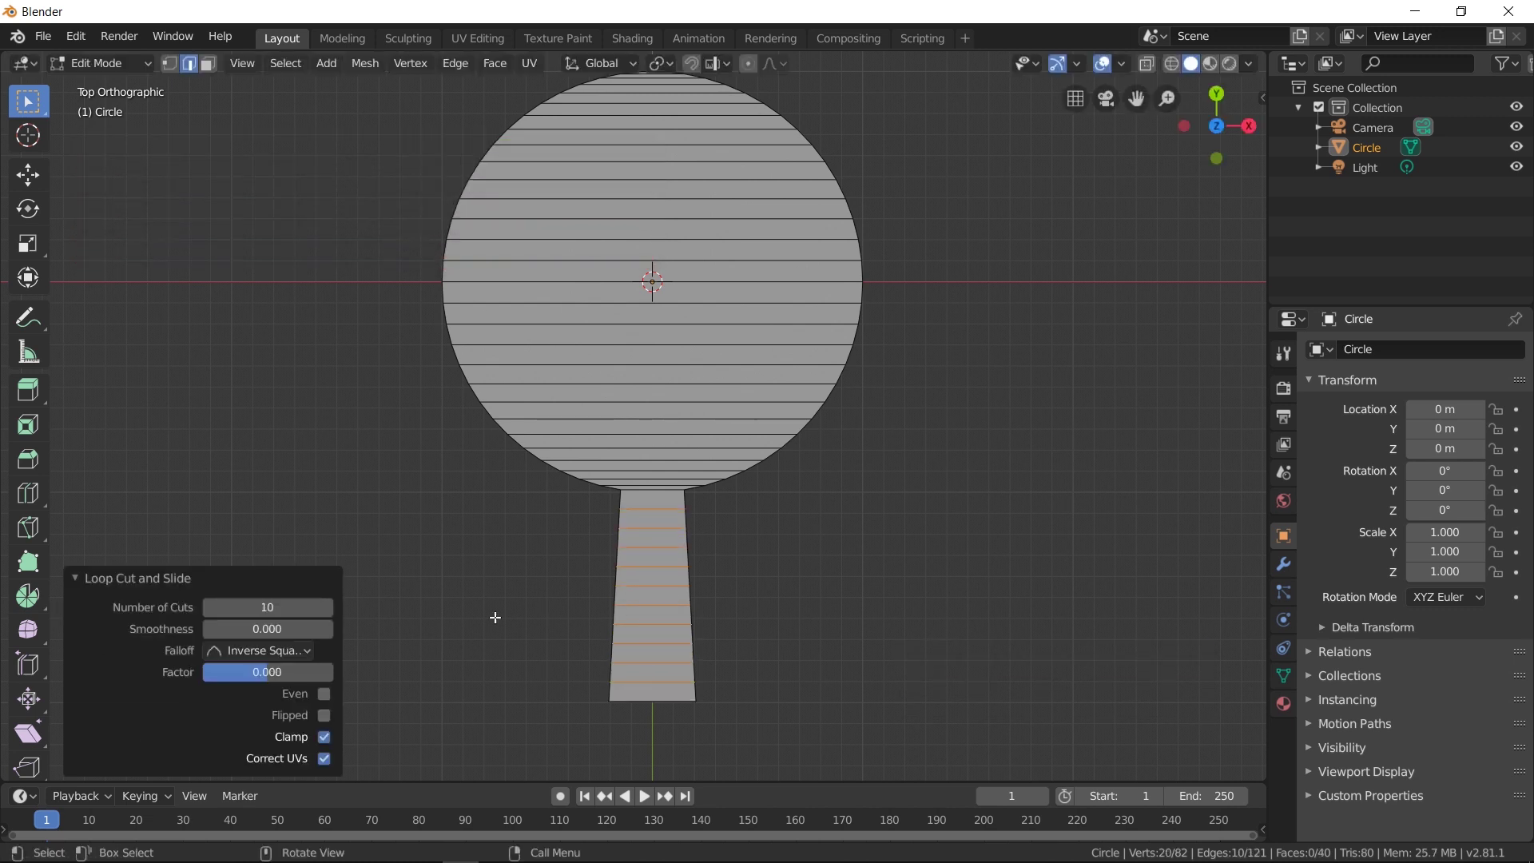
{"action": "left_click", "coordinate": [326, 607]}
{"action": "left_click", "coordinate": [278, 607]}
{"action": "type", "text": "1"}
{"action": "key", "text": "Return"}
Switch to face selection mode and select all faces of the disc and handle.
{"action": "middle_click_drag", "start_coordinate": [708, 653], "coordinate": [807, 580]}
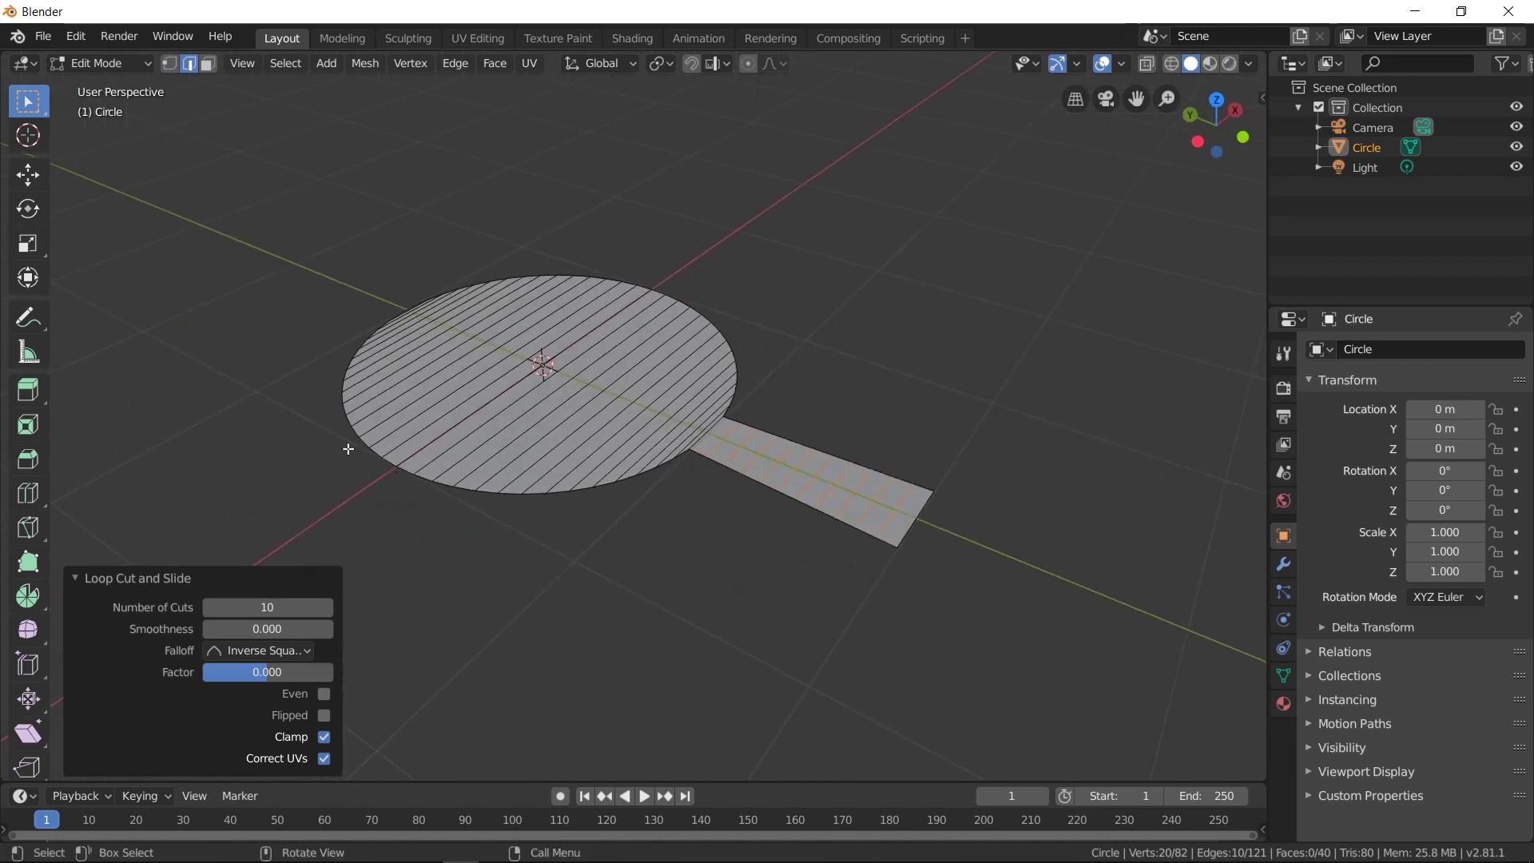
{"action": "middle_click_drag", "start_coordinate": [679, 563], "coordinate": [711, 446]}
{"action": "middle_click_drag", "start_coordinate": [776, 510], "coordinate": [736, 569]}
{"action": "left_click", "coordinate": [207, 69]}
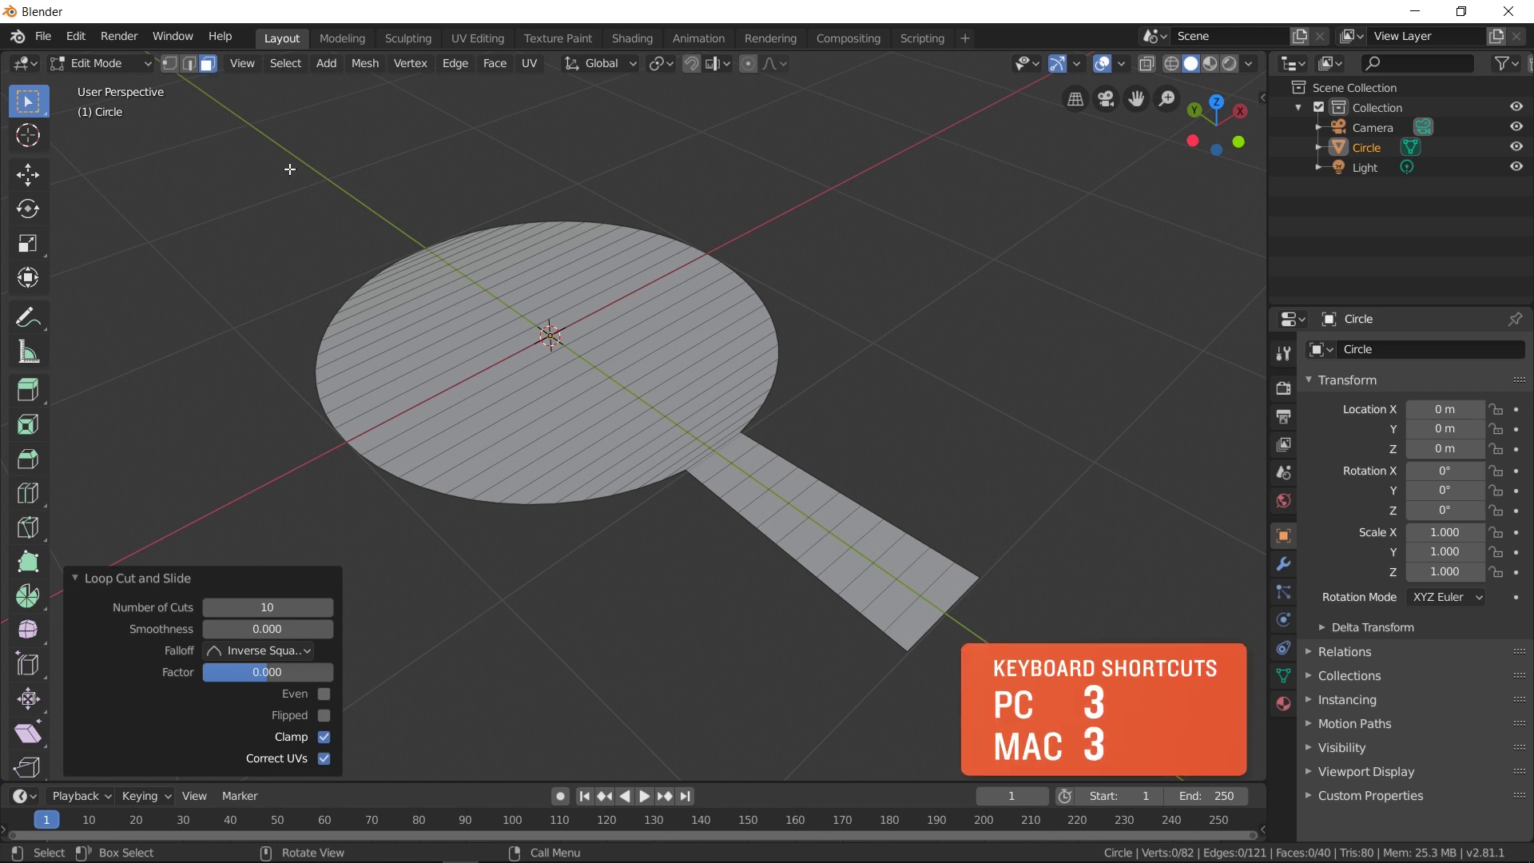
{"action": "middle_click_drag", "start_coordinate": [368, 248], "coordinate": [712, 504]}
{"action": "key", "text": "a"}
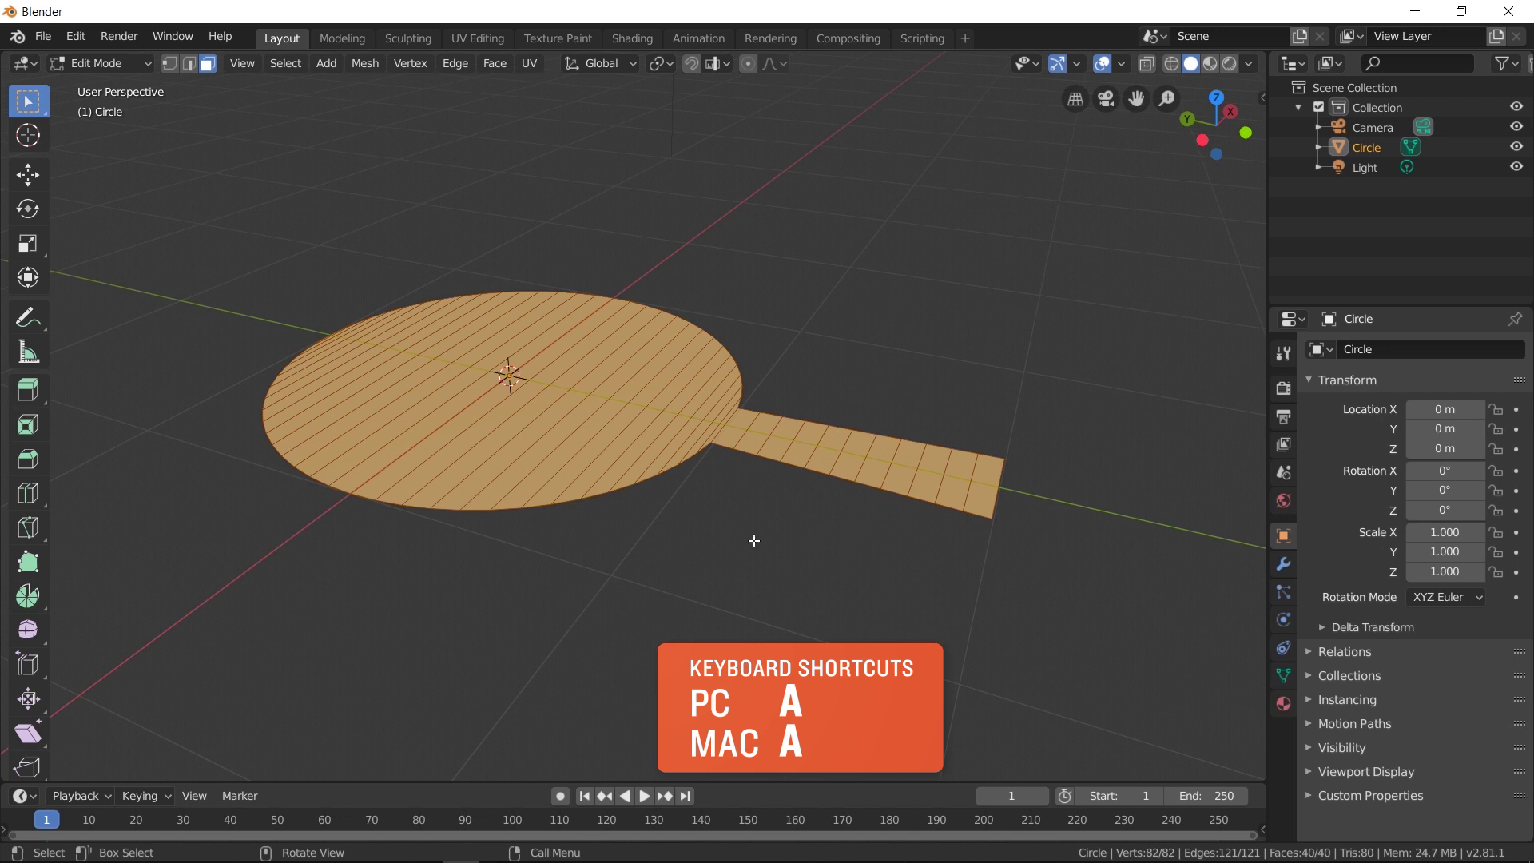
{"action": "key", "text": "e"}
{"action": "left_click", "coordinate": [710, 498]}
{"action": "key", "text": "ctrl+z"}
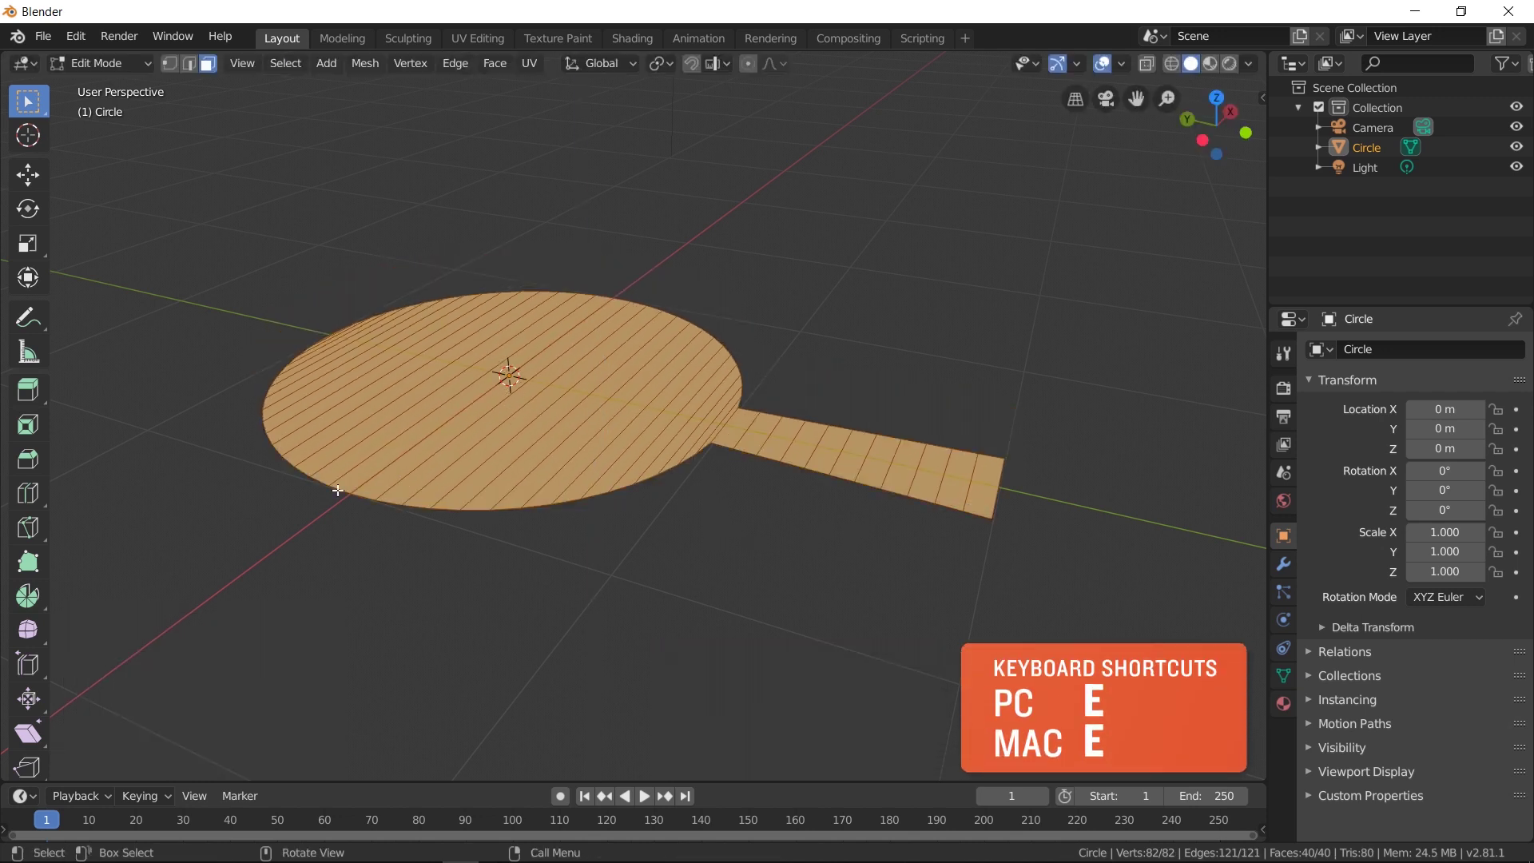
Extrude all the faces upward with the Extrude Region tool, set the thickness to 0.15 m, and return to Object Mode.
{"action": "left_click", "coordinate": [27, 390]}
{"action": "left_click_drag", "start_coordinate": [591, 488], "coordinate": [599, 461]}
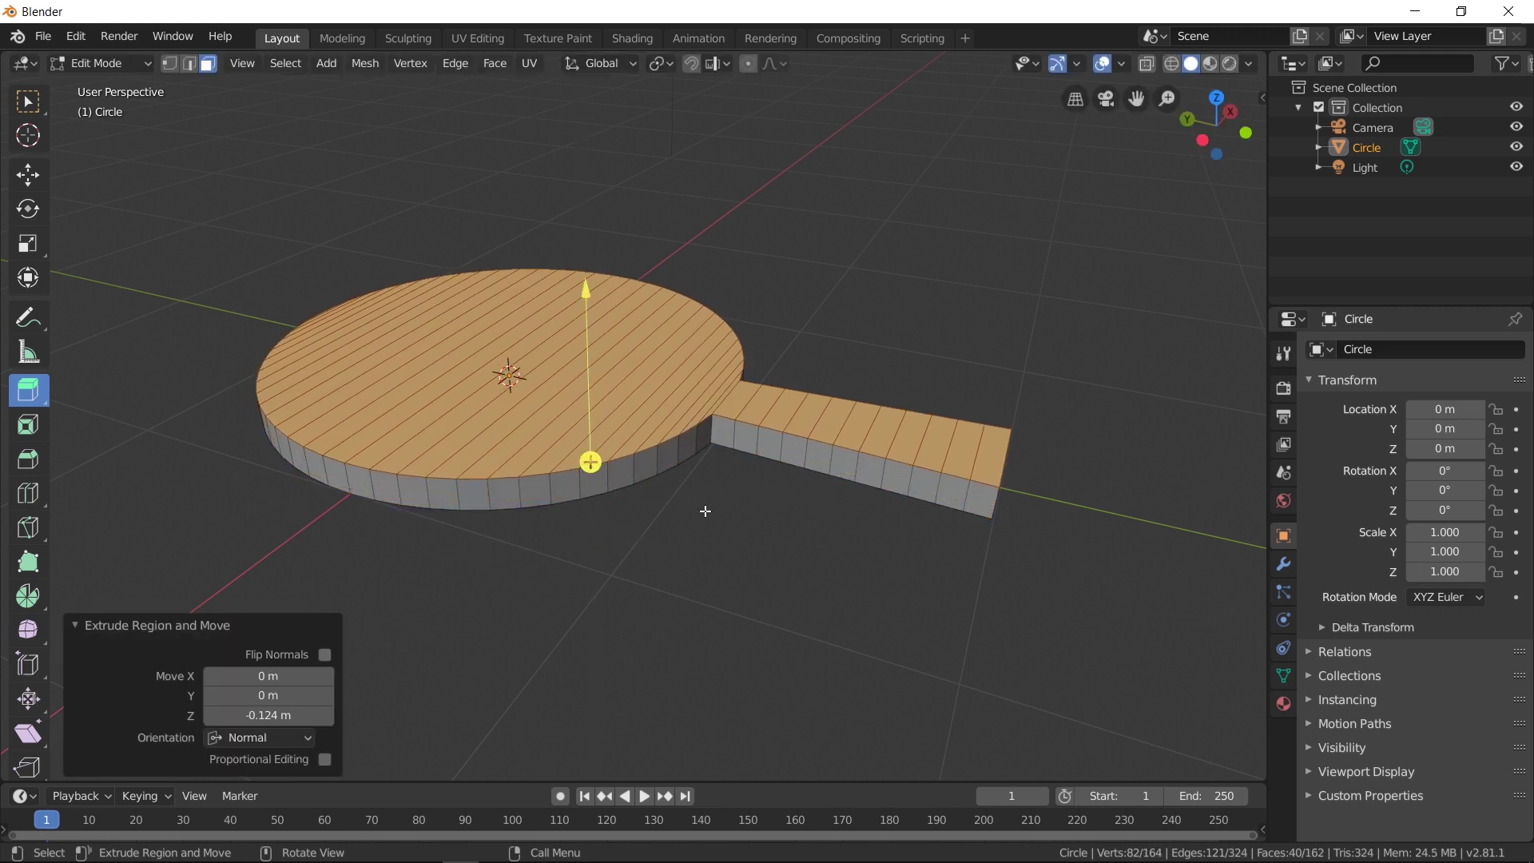
{"action": "middle_click_drag", "start_coordinate": [784, 554], "coordinate": [788, 558]}
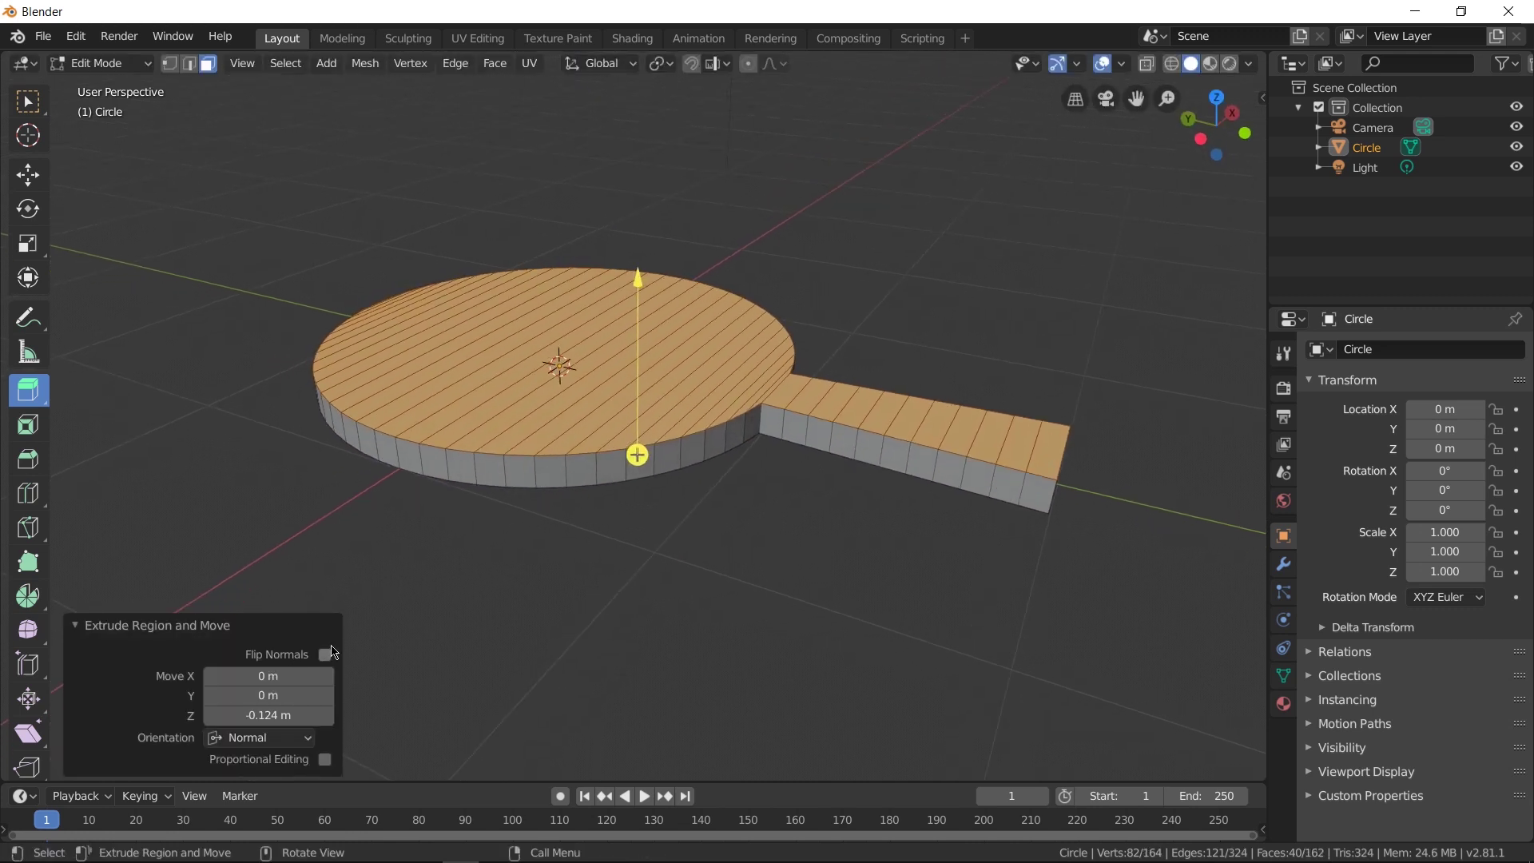
{"action": "left_click", "coordinate": [255, 716]}
{"action": "left_click_drag", "start_coordinate": [231, 715], "coordinate": [326, 712]}
{"action": "type", "text": "15"}
{"action": "key", "text": "Return"}
{"action": "mouse_move", "coordinate": [651, 548]}
{"action": "middle_mouse_down"}
{"action": "mouse_move", "coordinate": [675, 506]}
{"action": "mouse_move", "coordinate": [692, 520]}
{"action": "mouse_move", "coordinate": [632, 541]}
{"action": "middle_mouse_up"}
{"action": "key", "text": "Tab"}
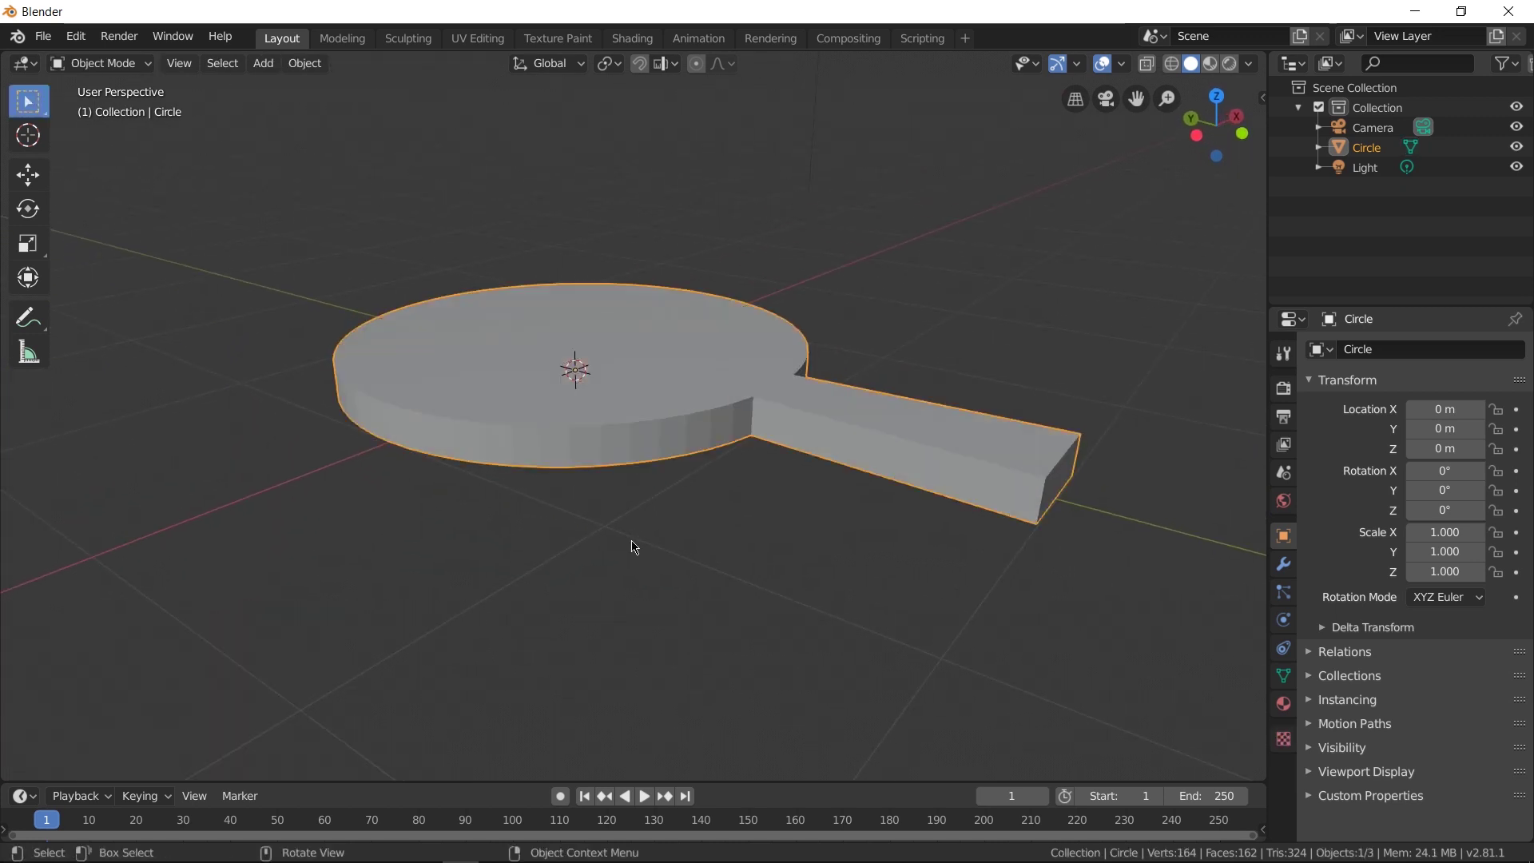
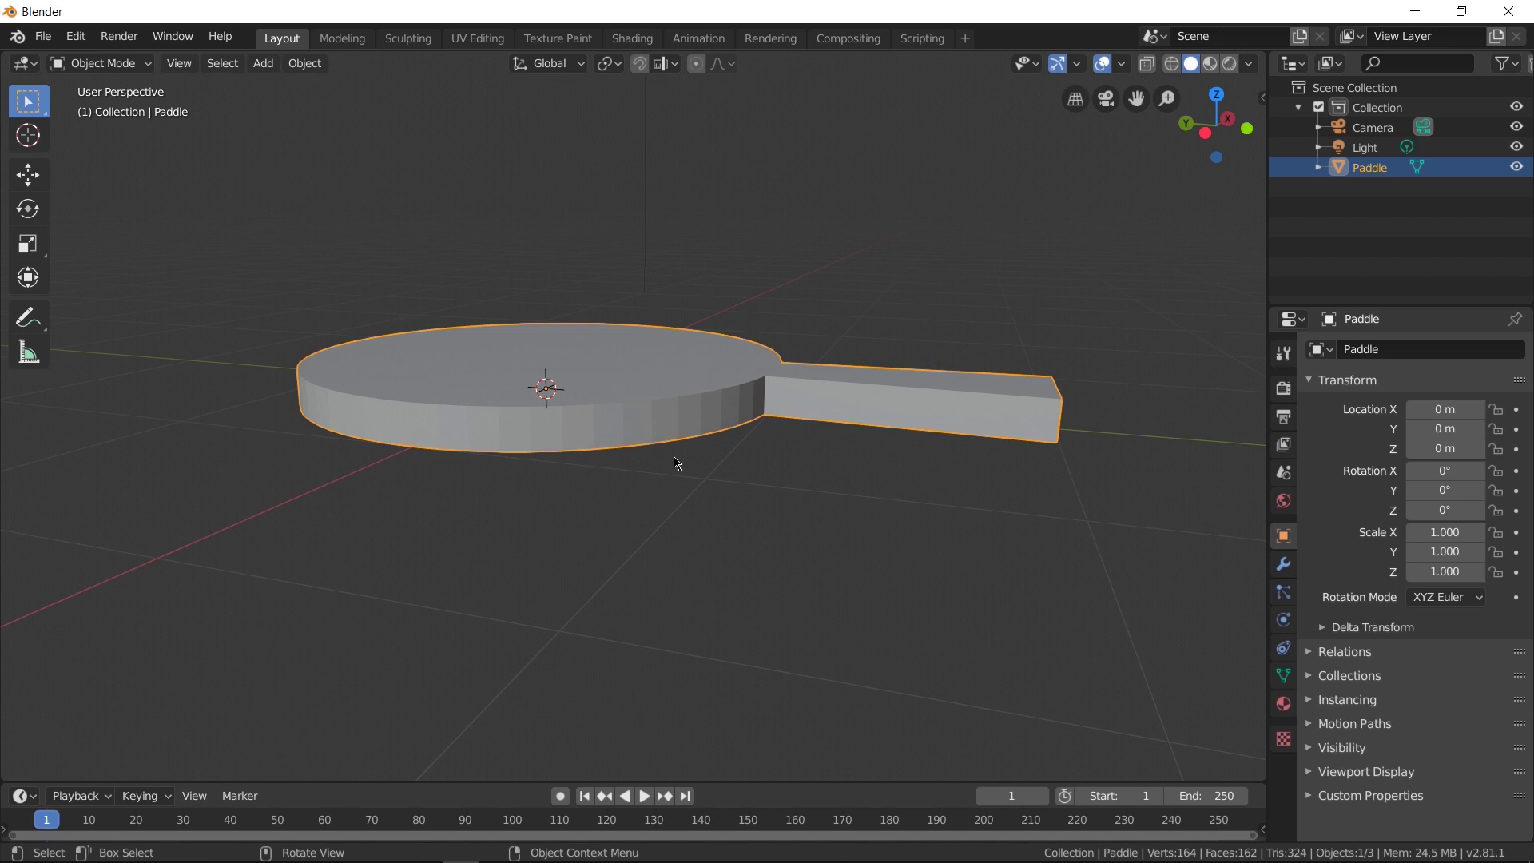
Apply Shade Smooth to the paddle.
{"action": "middle_click_drag", "start_coordinate": [702, 466], "coordinate": [687, 469]}
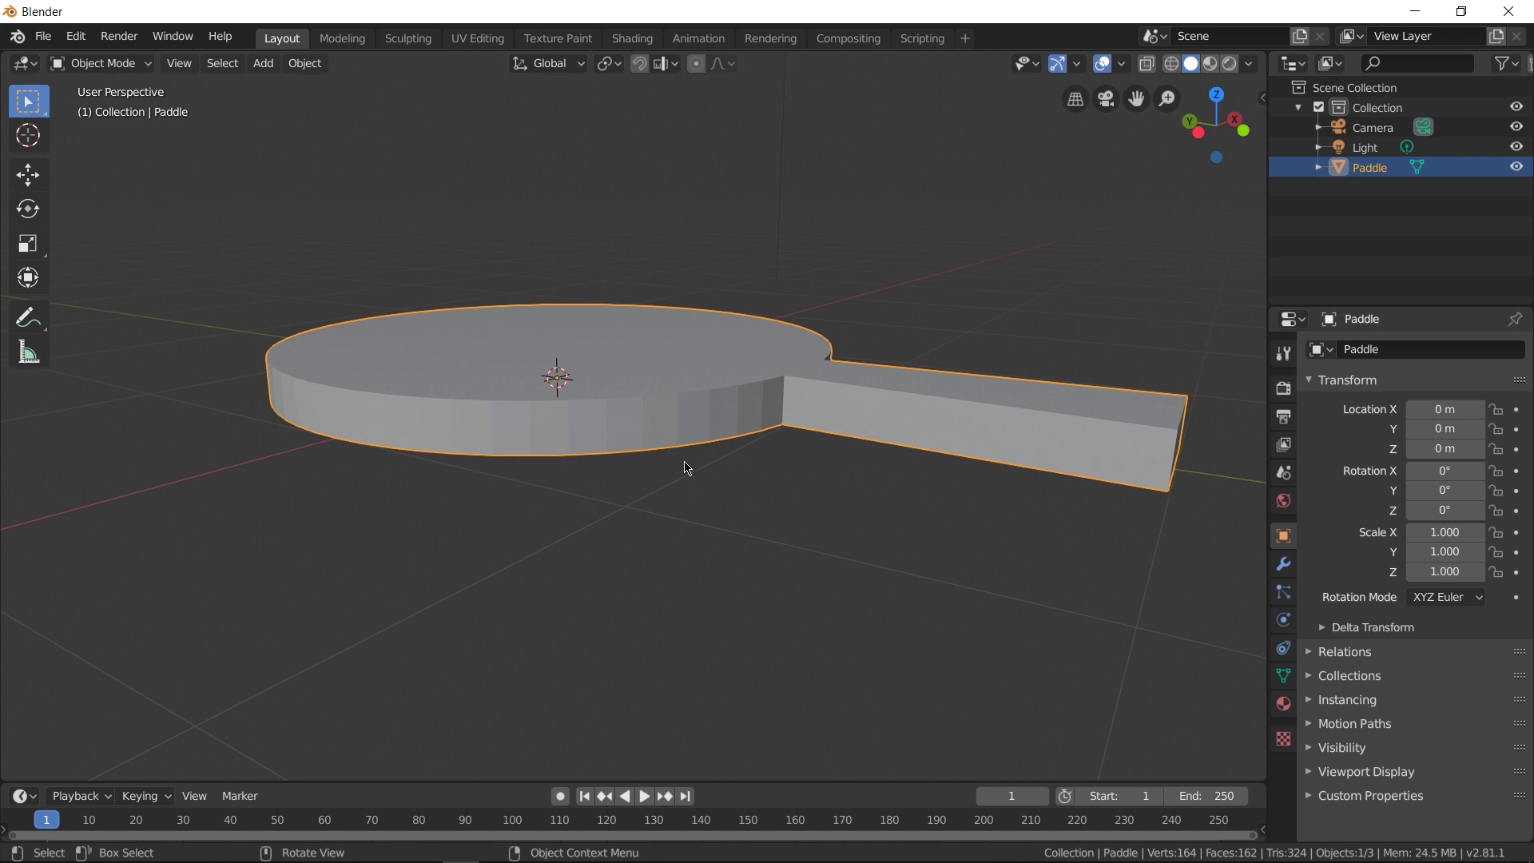
{"action": "middle_click_drag", "start_coordinate": [672, 492], "coordinate": [657, 505]}
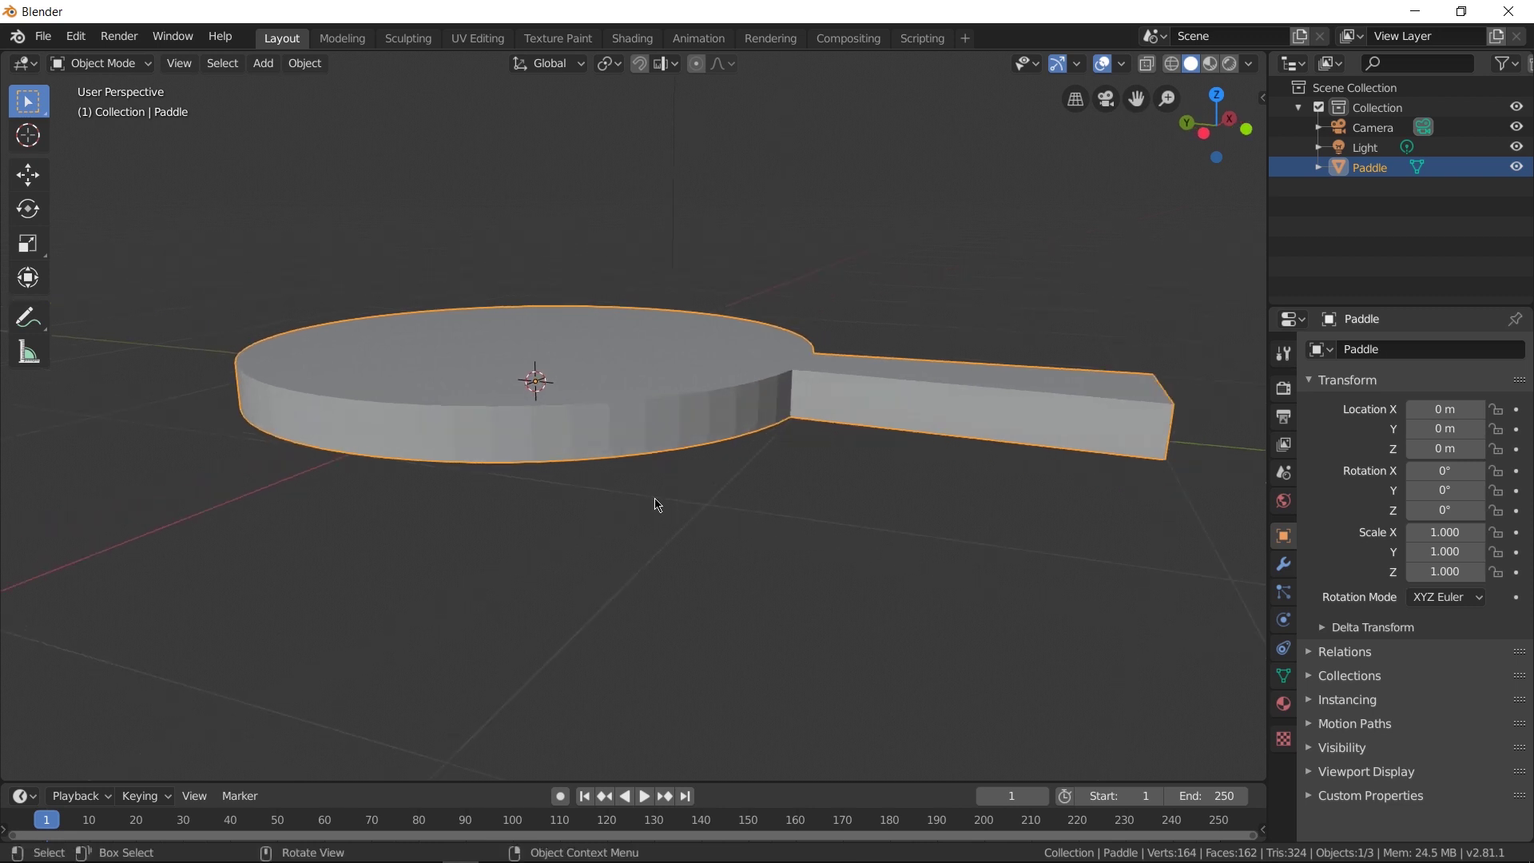
{"action": "right_click", "coordinate": [609, 447]}
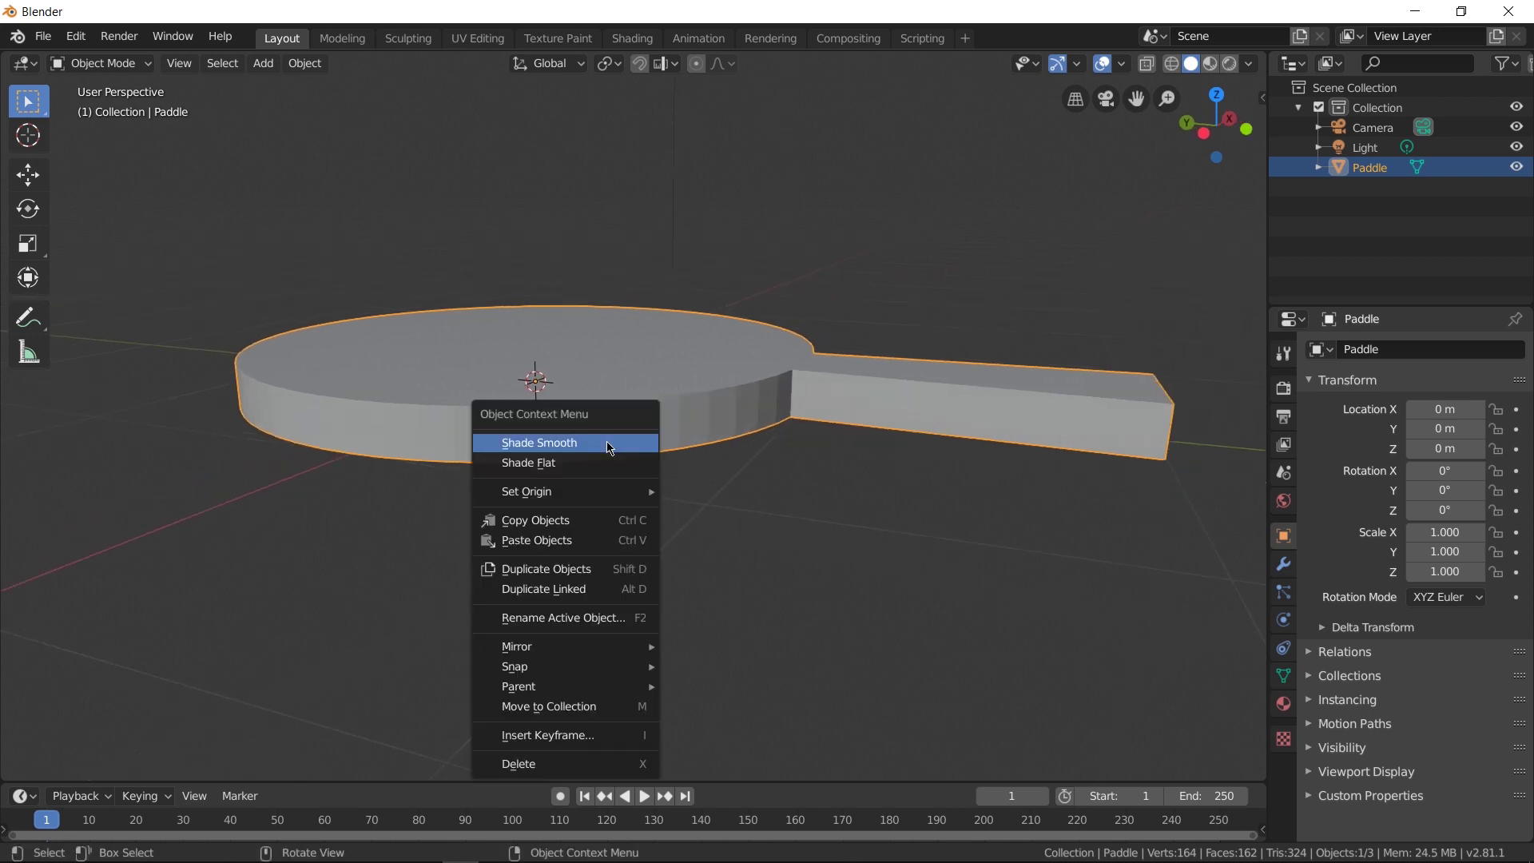
{"action": "left_click", "coordinate": [565, 452]}
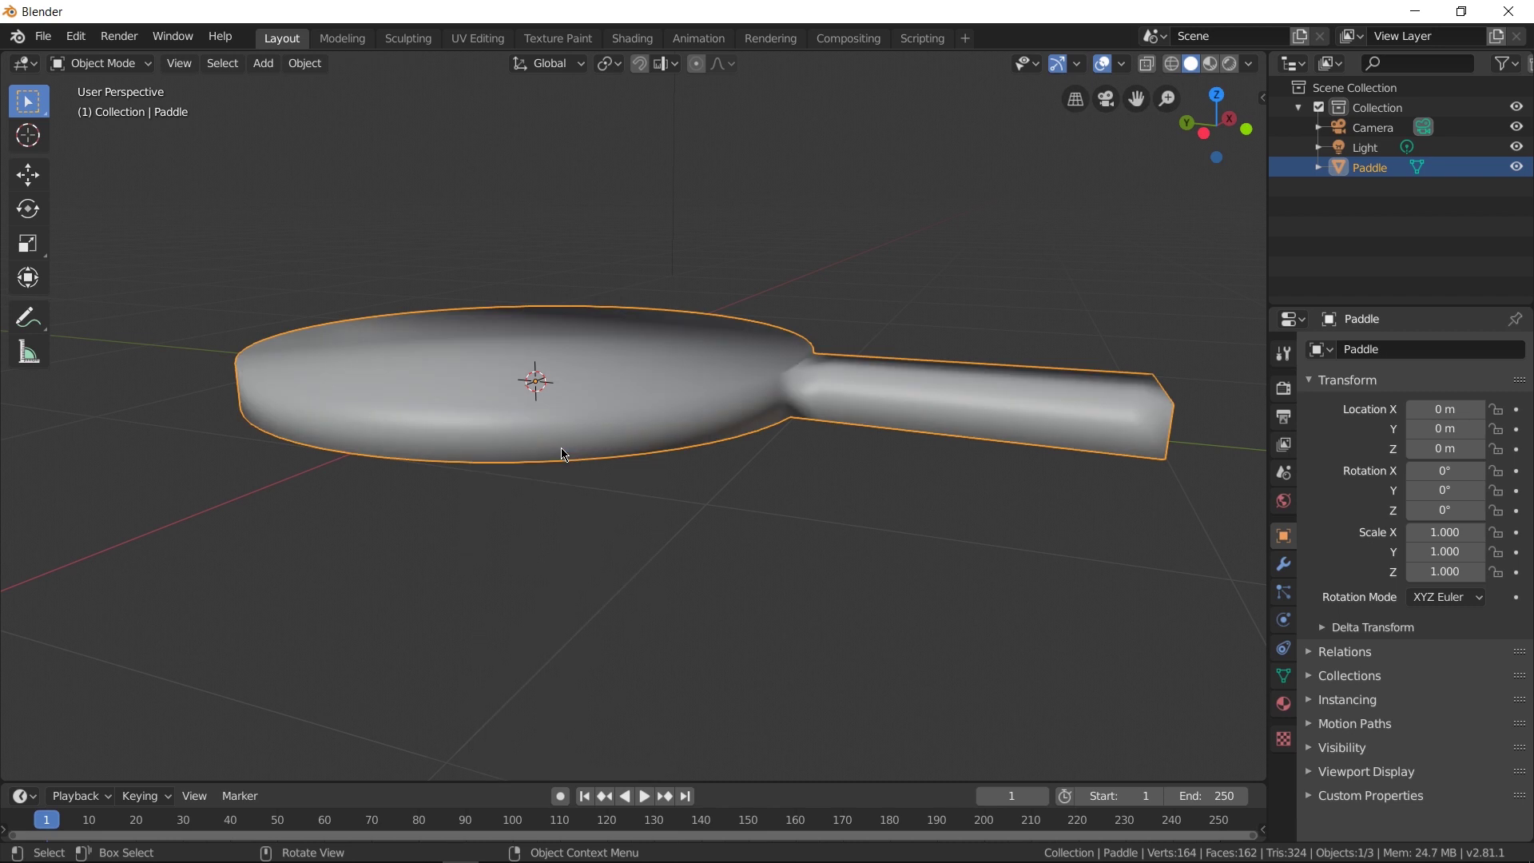
{"action": "left_click", "coordinate": [310, 65]}
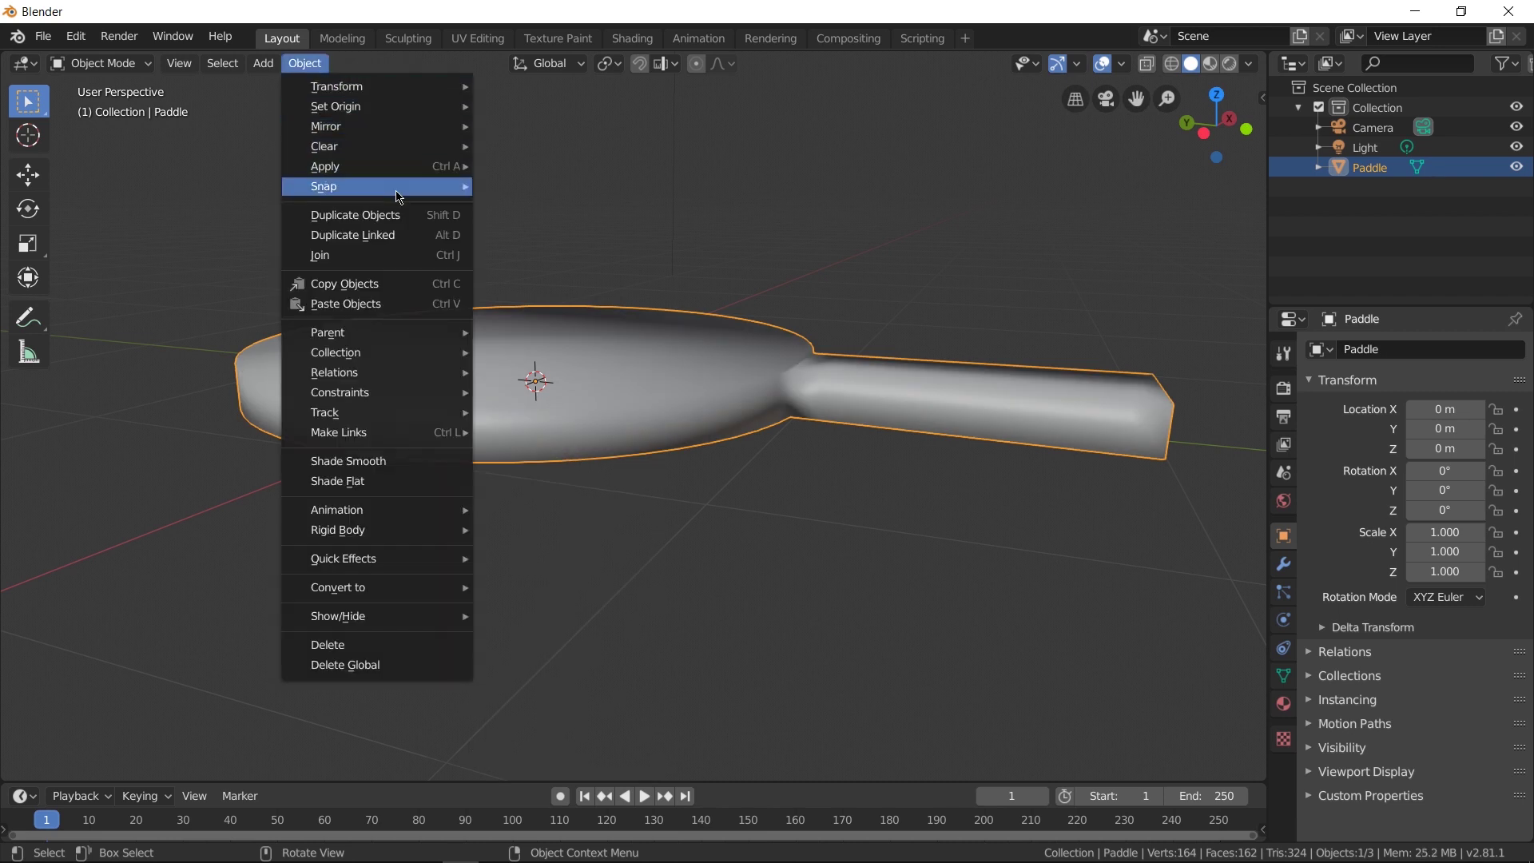
{"action": "left_click", "coordinate": [365, 468]}
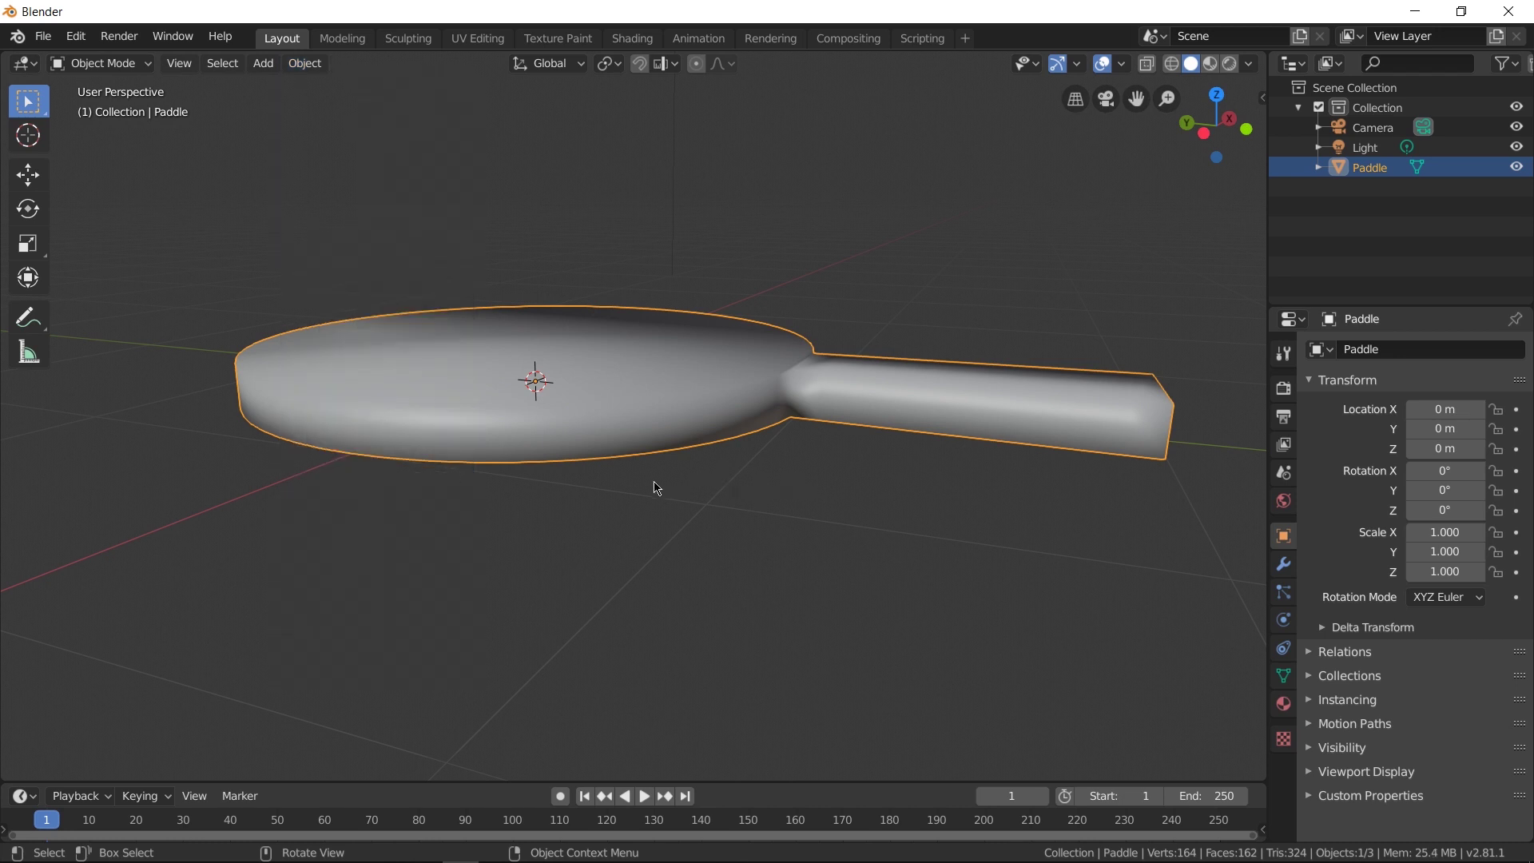
Try an Edge Split modifier on the smooth-shaded paddle, and remove the modifier.
{"action": "middle_click_drag", "start_coordinate": [762, 432], "coordinate": [774, 504]}
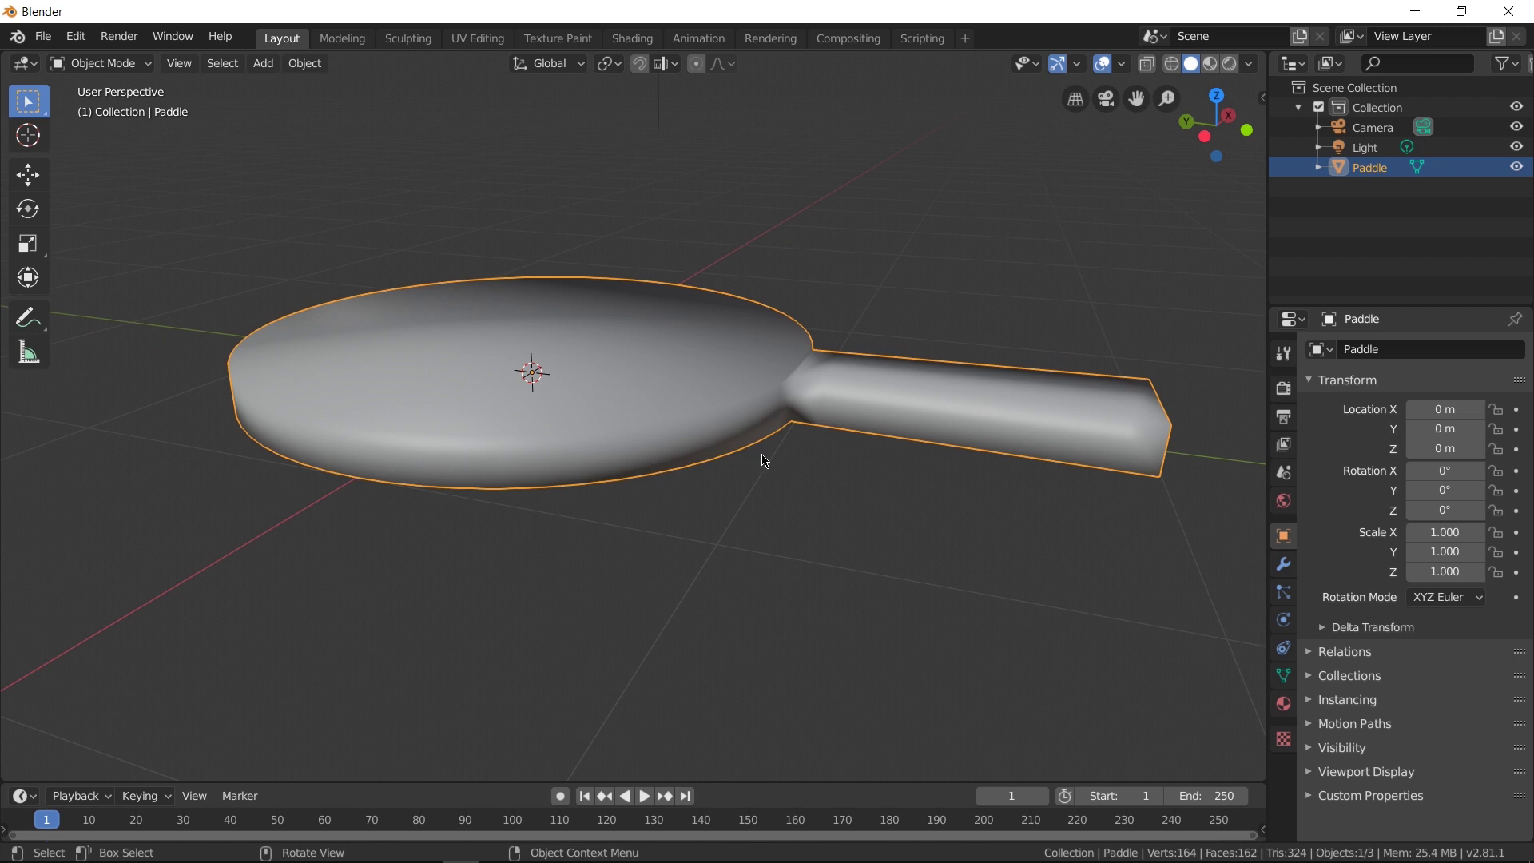
{"action": "left_click", "coordinate": [1284, 565]}
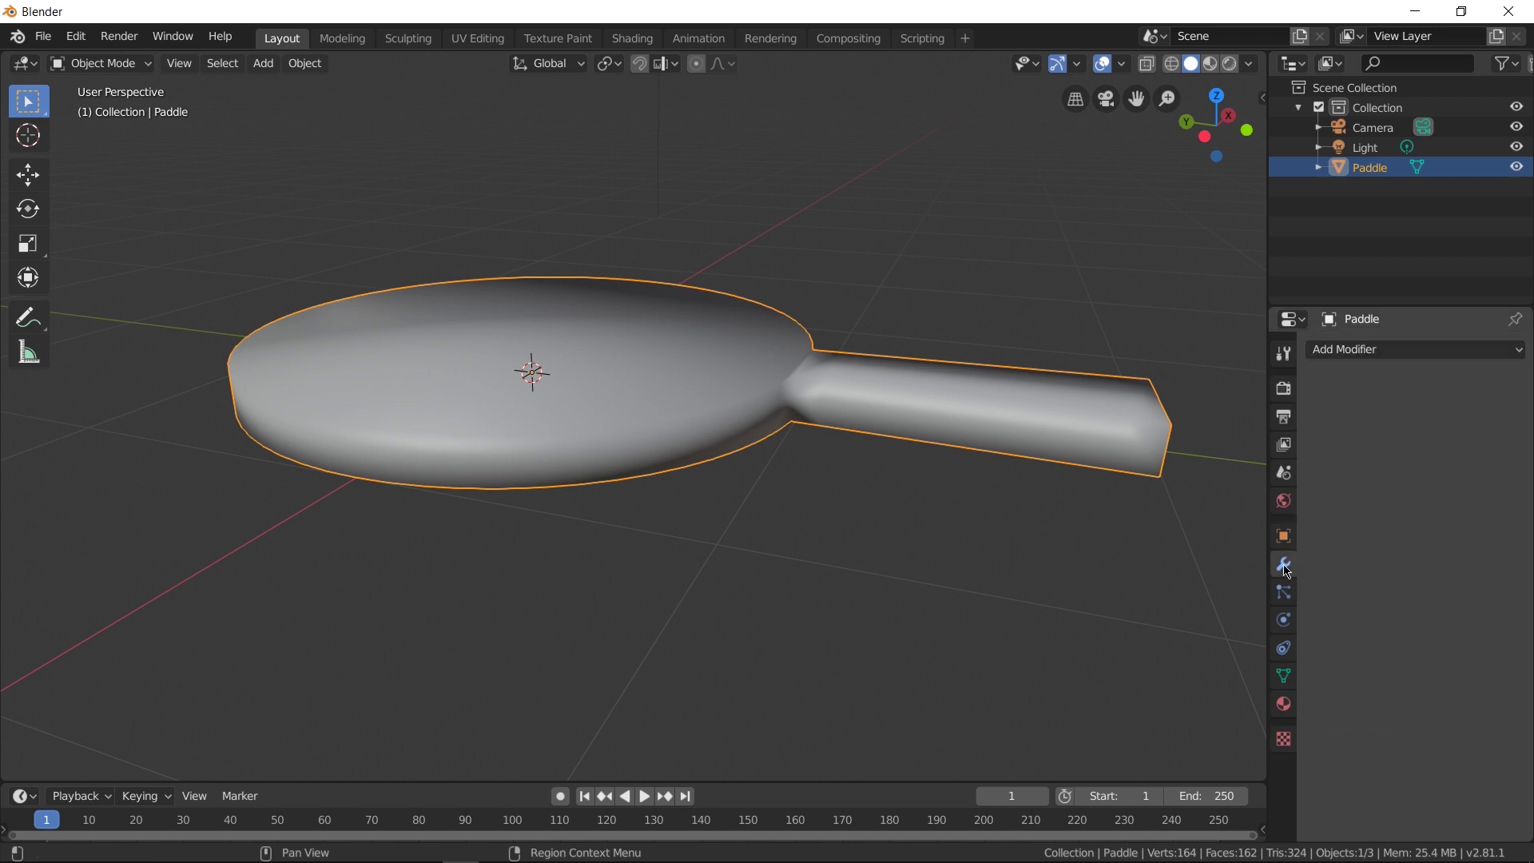
{"action": "left_click", "coordinate": [1357, 352]}
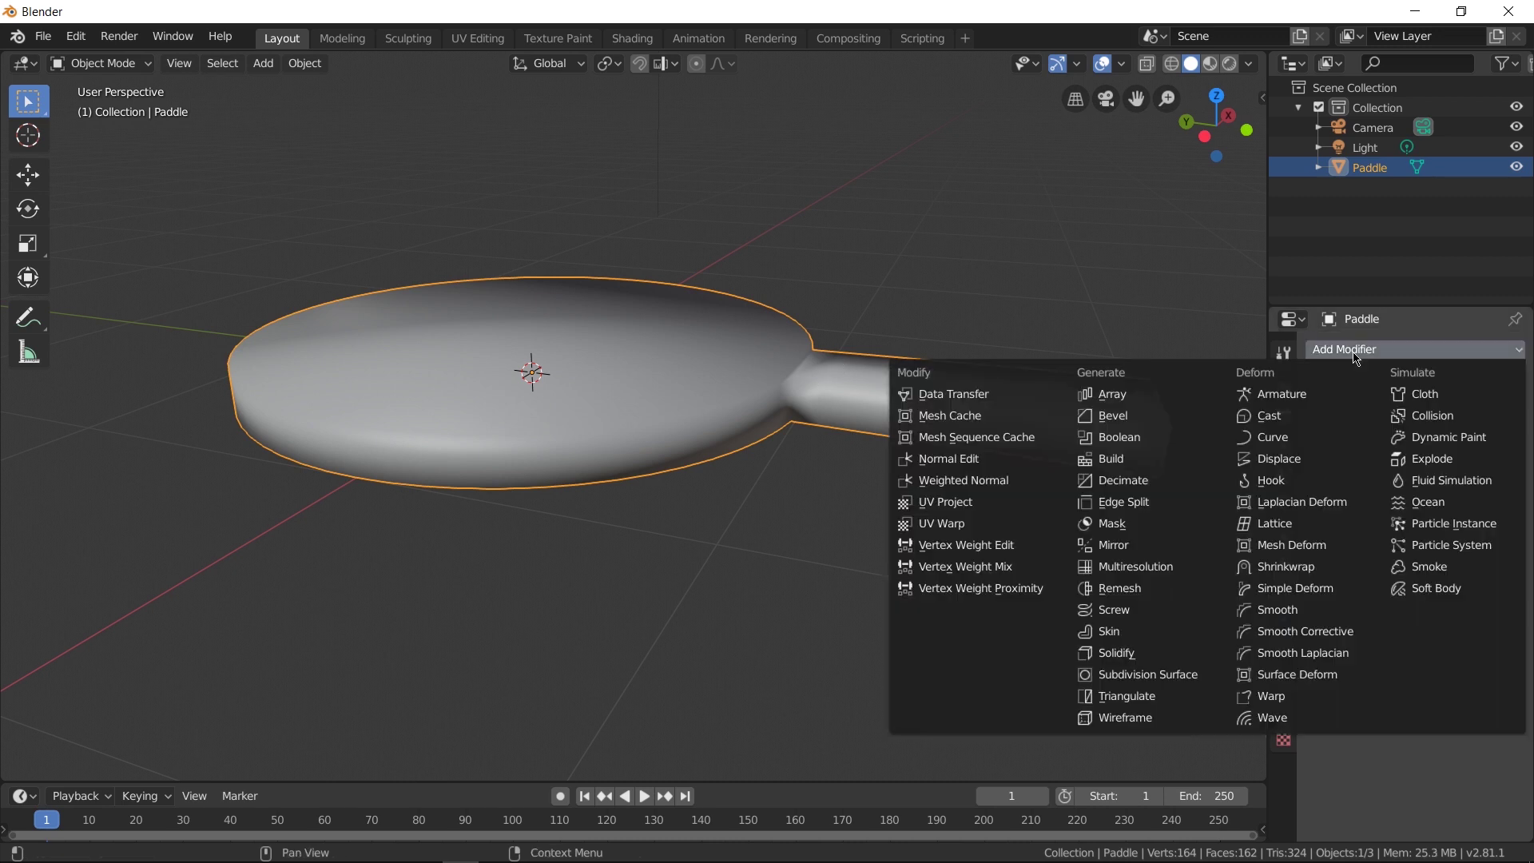
{"action": "left_click", "coordinate": [1123, 509]}
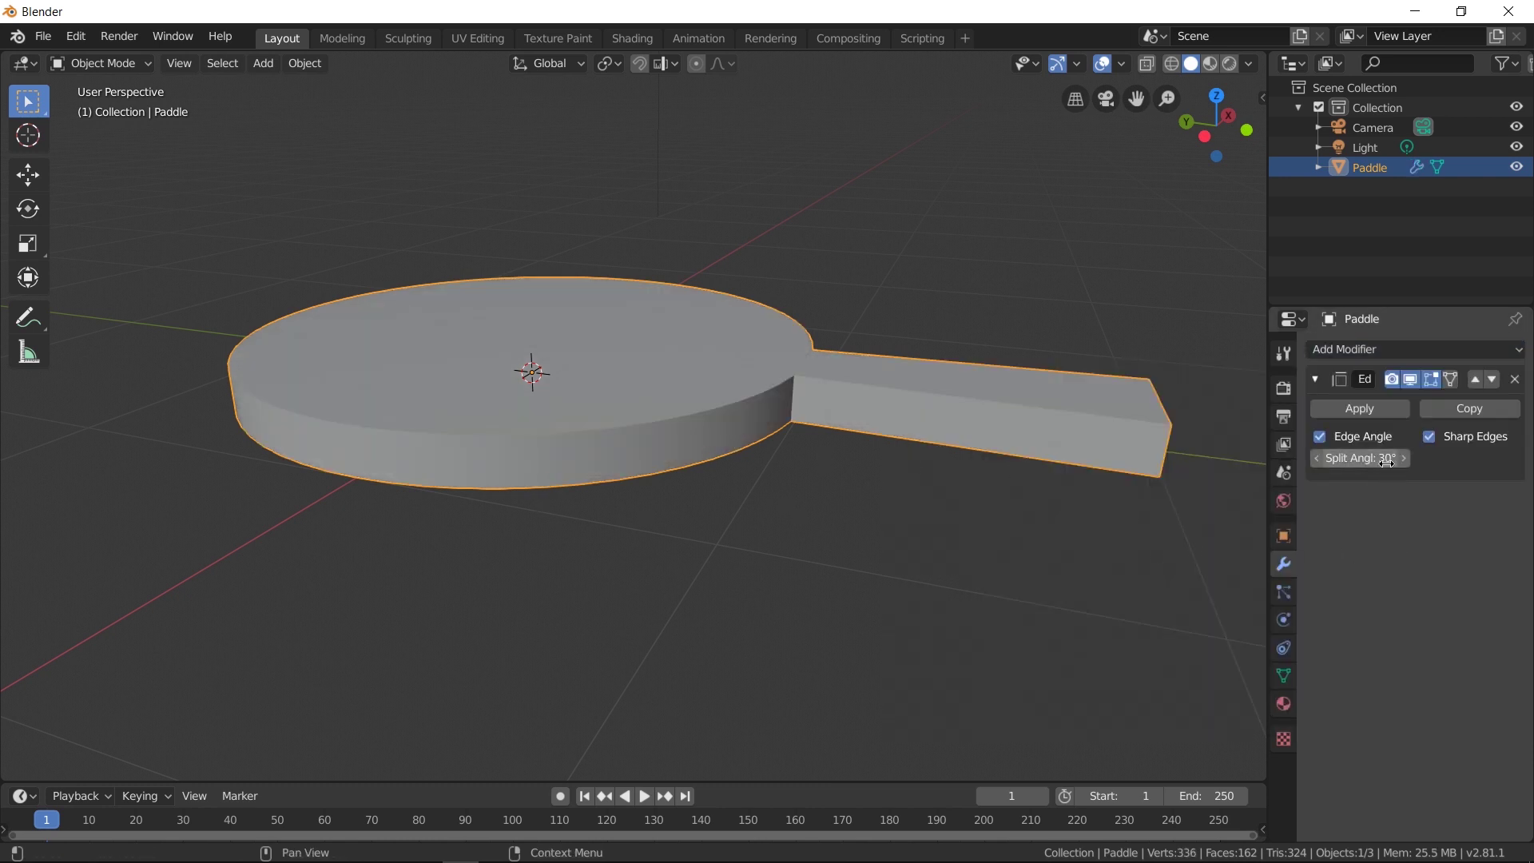
{"action": "middle_click_drag", "start_coordinate": [888, 535], "coordinate": [844, 513]}
{"action": "left_click", "coordinate": [1514, 379]}
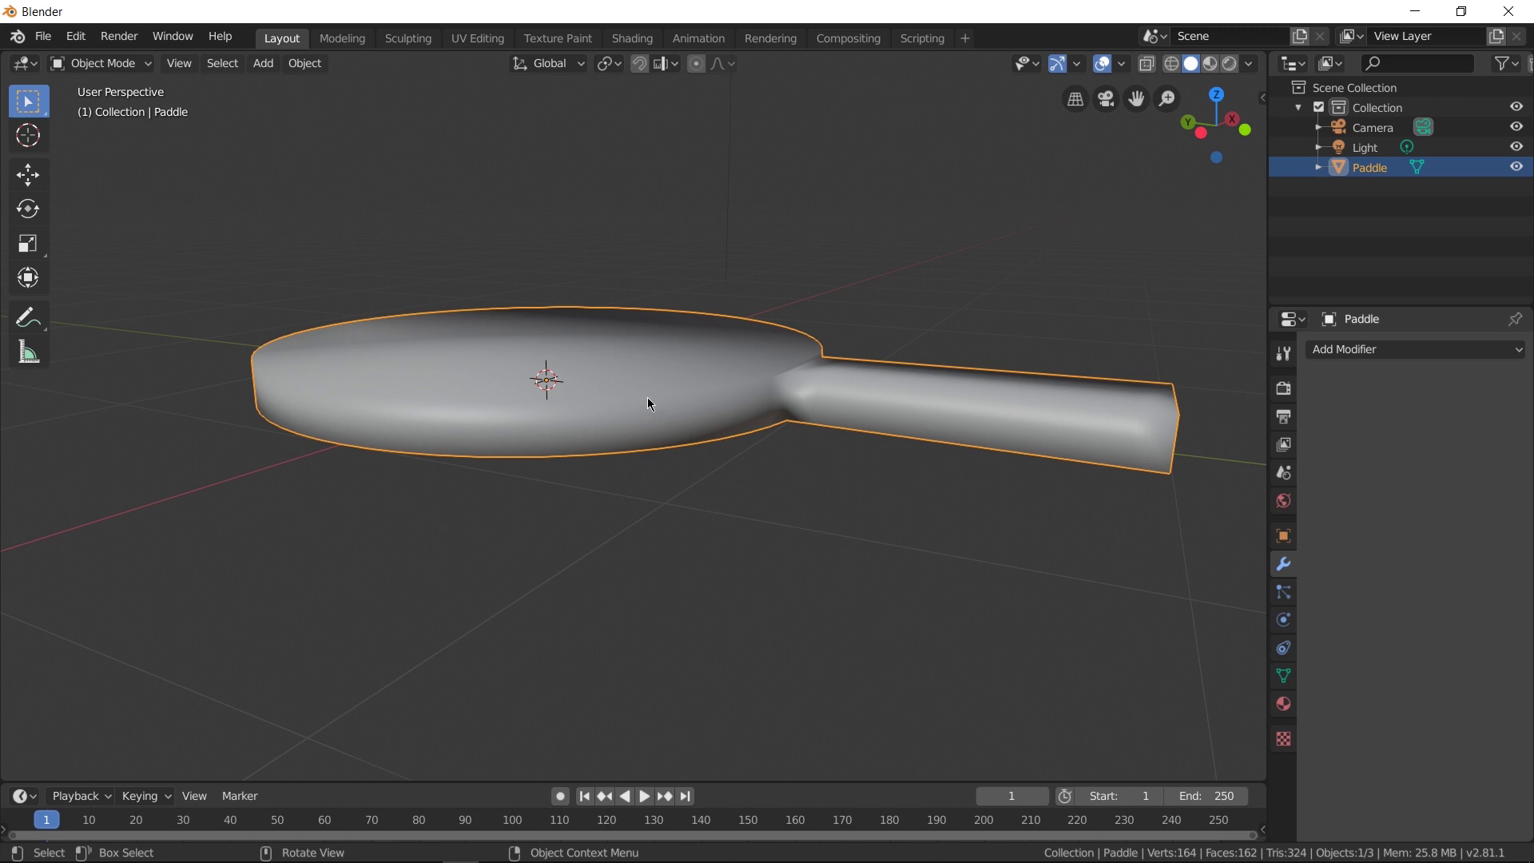
Enable Auto Smooth in the paddle mesh's normals settings, keeping the angle at 30°.
{"action": "left_click", "coordinate": [1284, 677]}
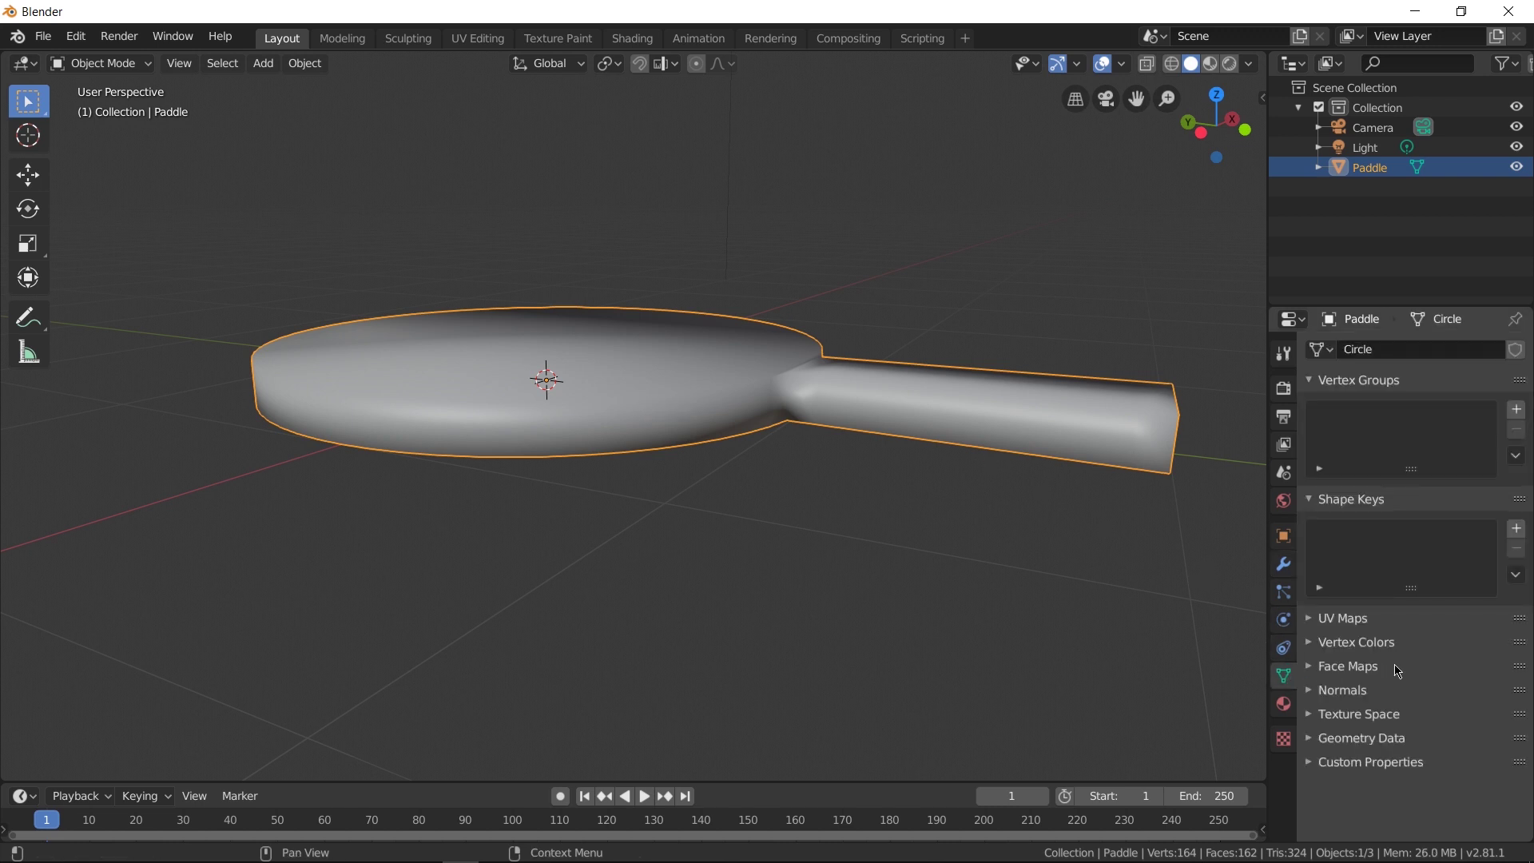
{"action": "left_click", "coordinate": [1346, 692]}
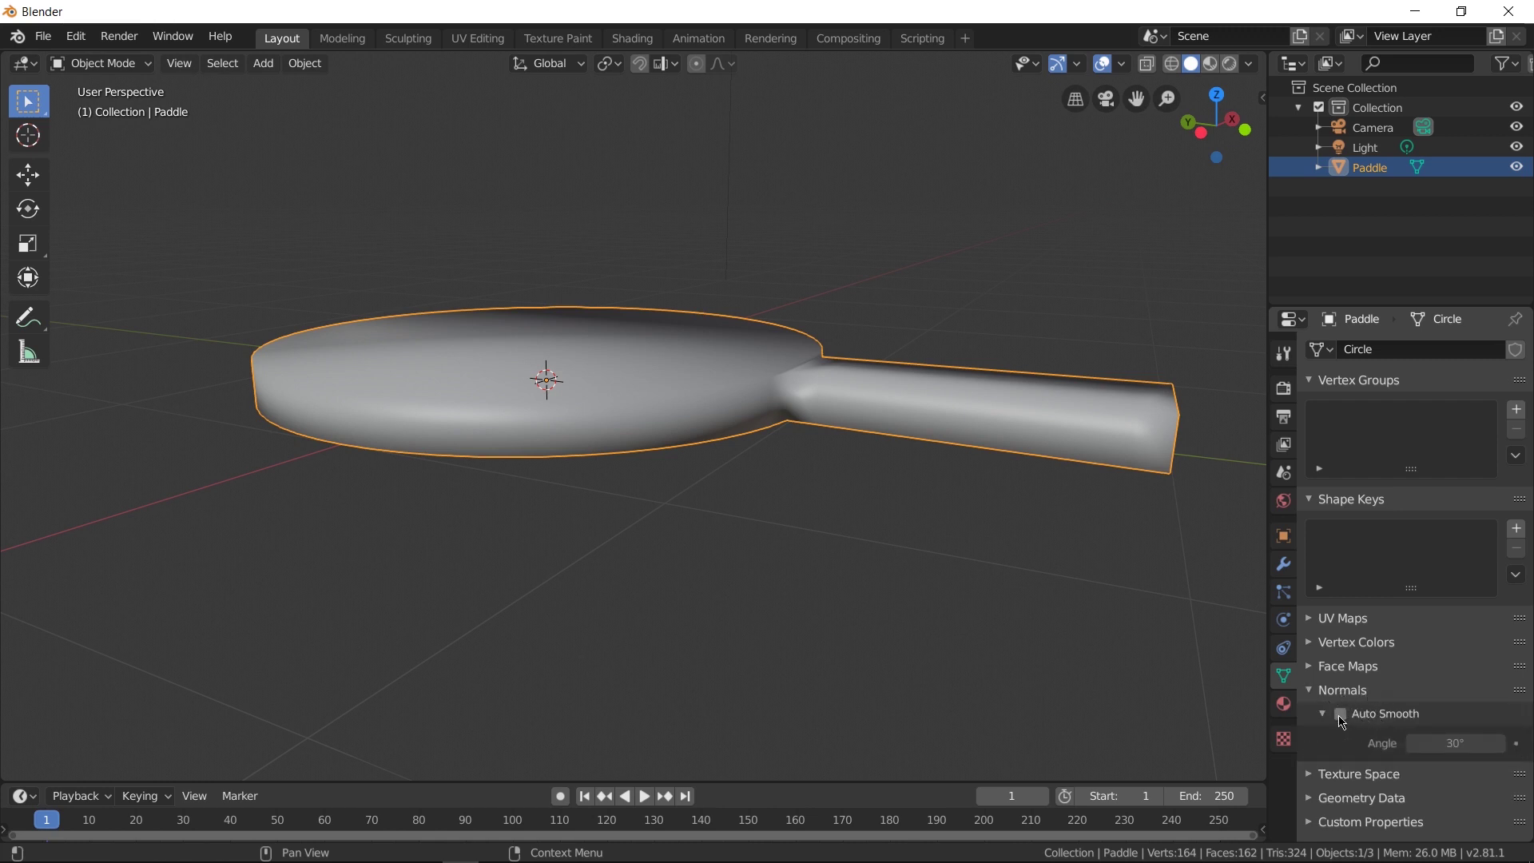
{"action": "left_click", "coordinate": [1342, 716]}
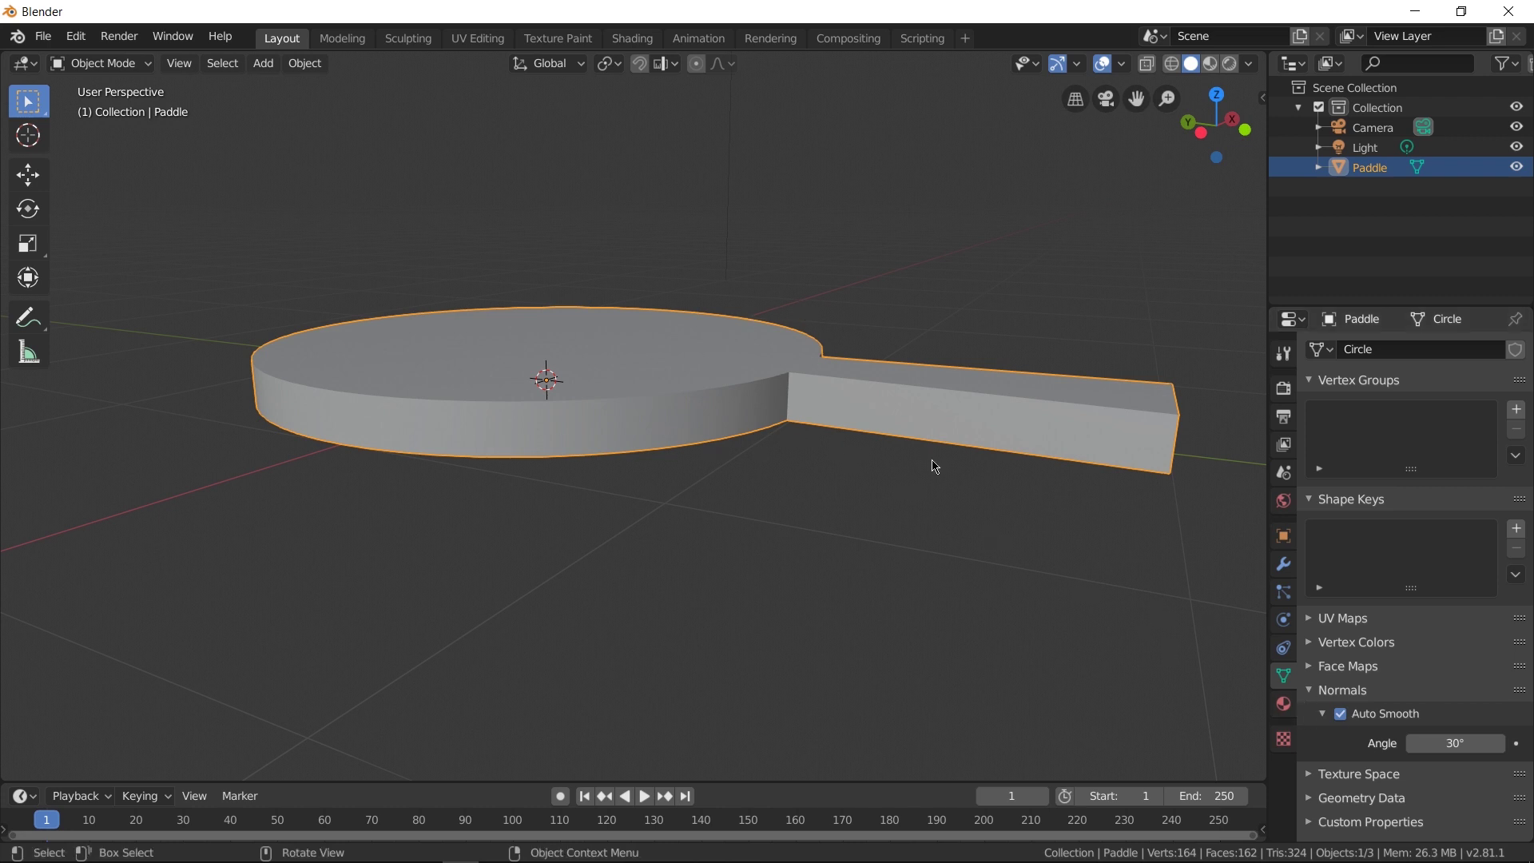
{"action": "middle_click_drag", "start_coordinate": [933, 463], "coordinate": [799, 462]}
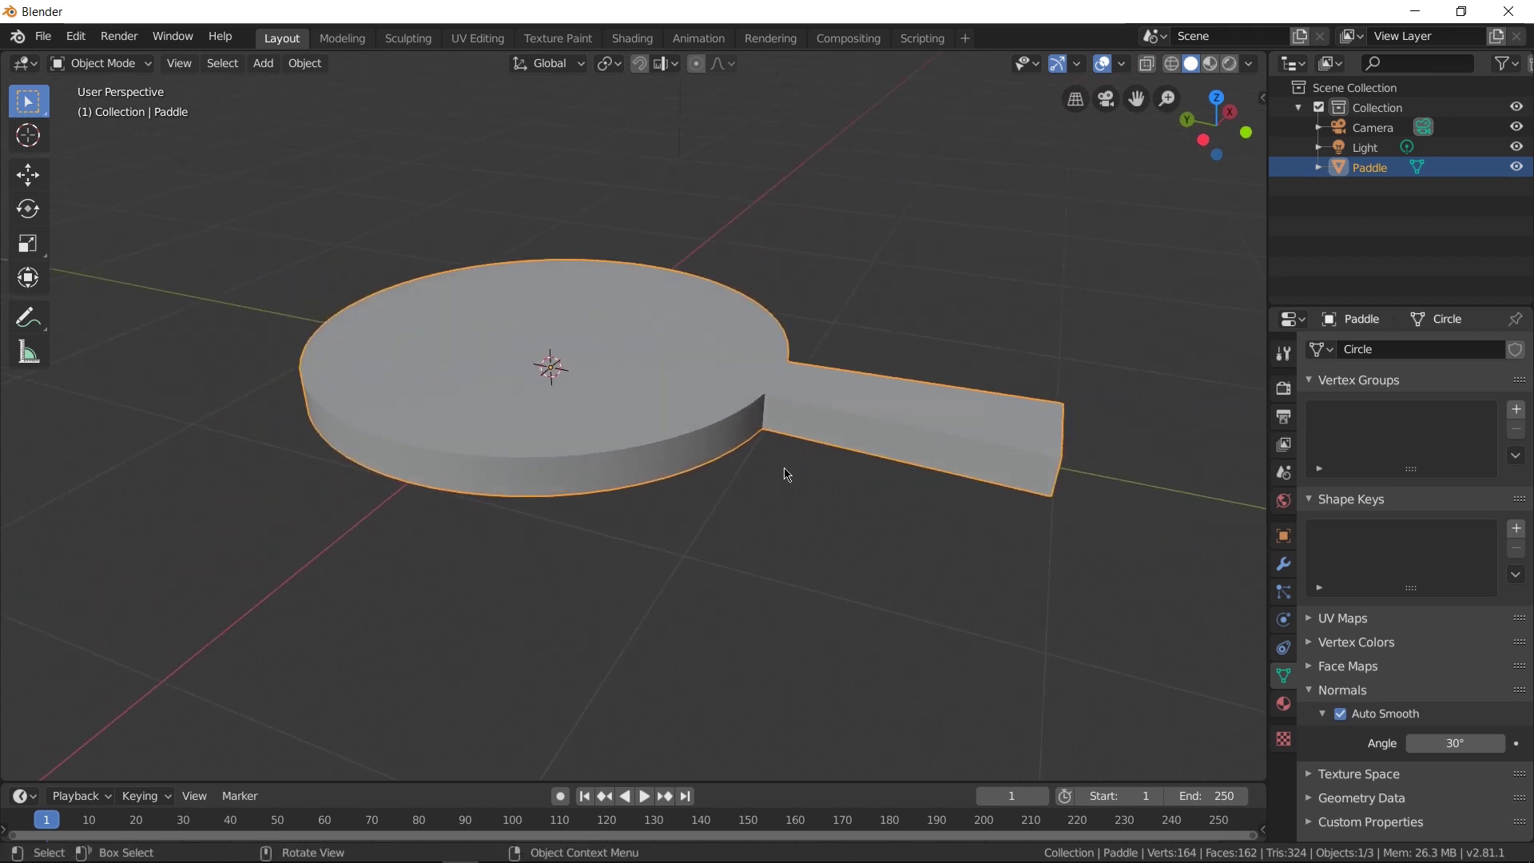
{"action": "scroll", "coordinate": [788, 473], "scroll_direction": "down", "scroll_amount": 1}
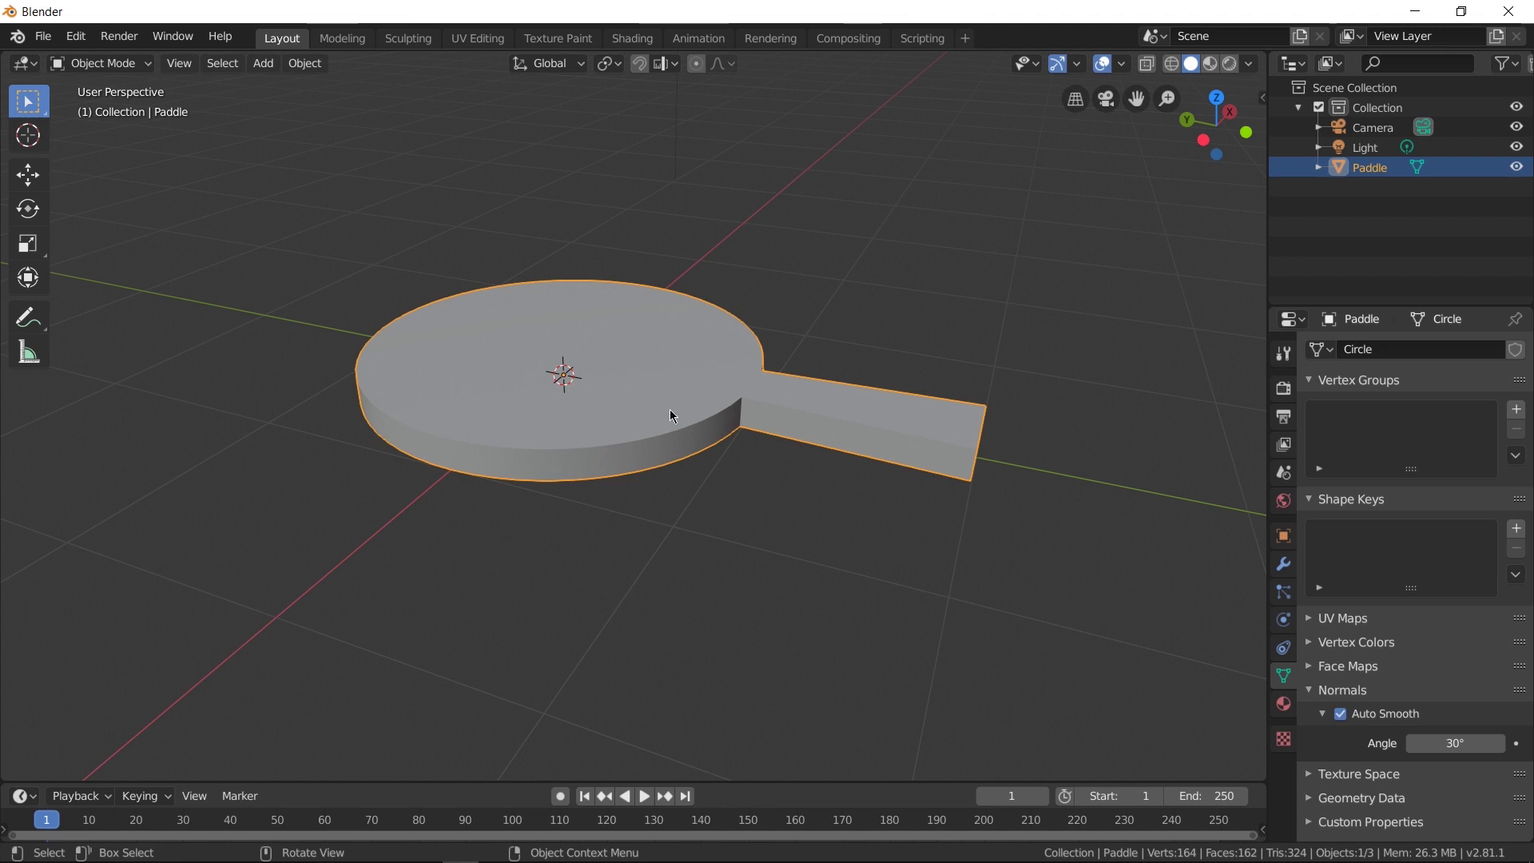
Reset the 3D cursor to the world origin and add a UV sphere with a radius of 0.2 m.
{"action": "key", "text": "shift"}
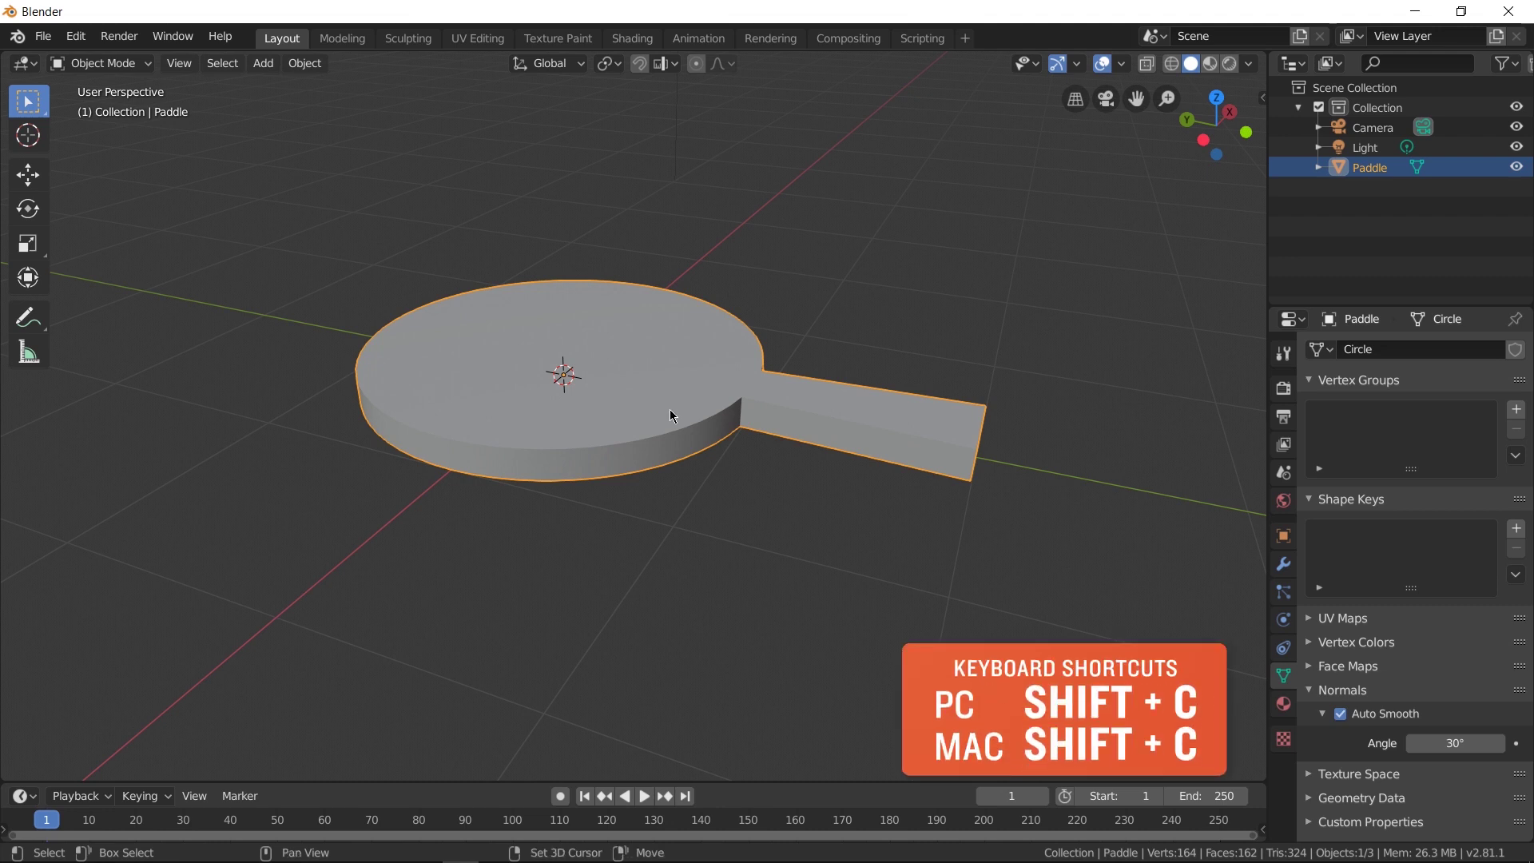
{"action": "key", "text": "shift+c"}
{"action": "key", "text": "KP_Decimal"}
{"action": "scroll", "coordinate": [520, 501], "scroll_direction": "up", "scroll_amount": 3}
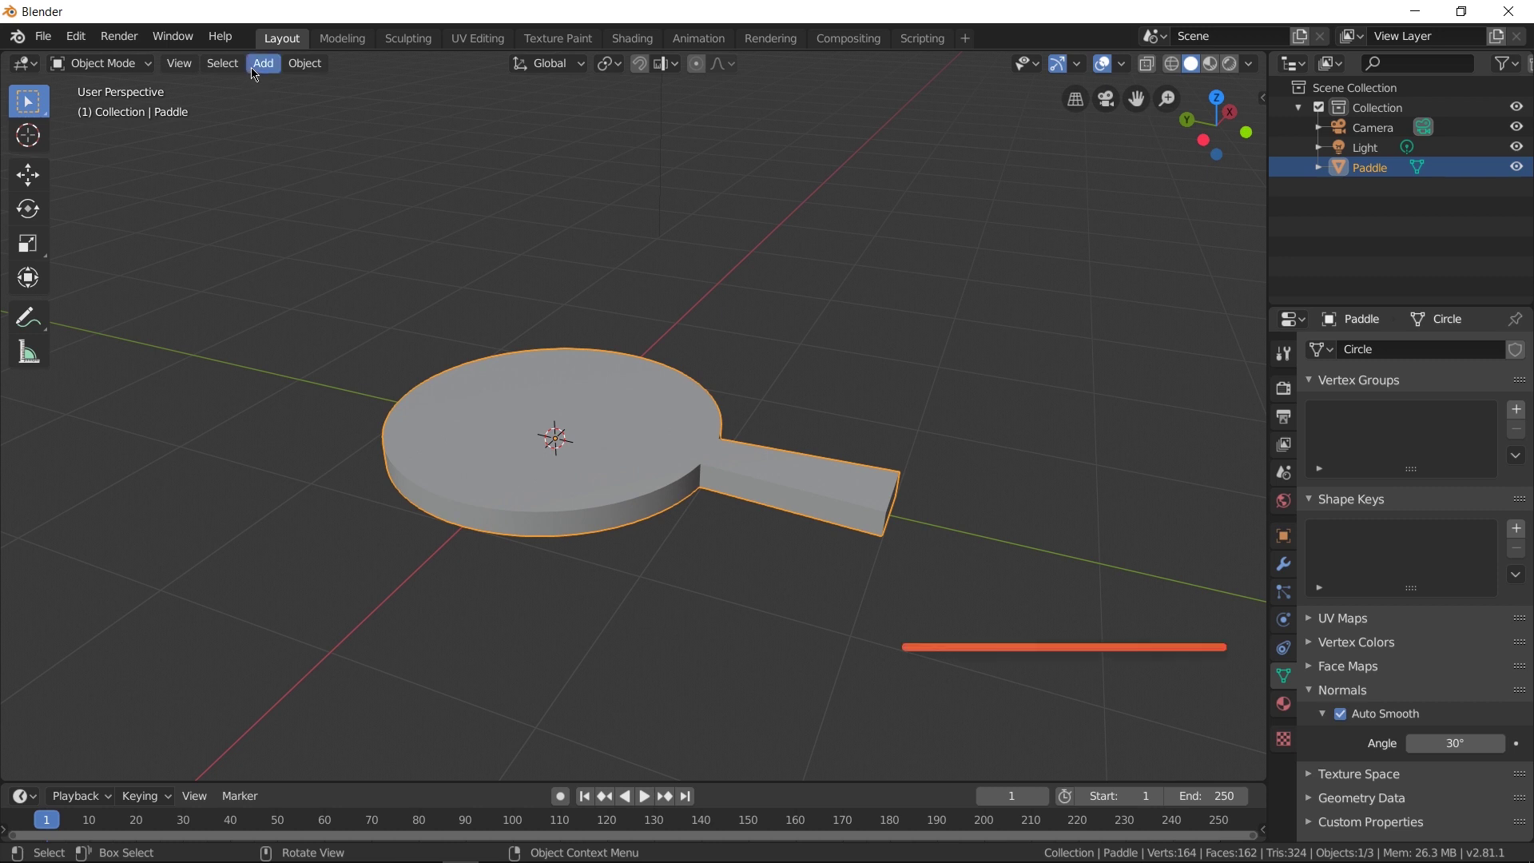
{"action": "key", "text": "shift+a"}
{"action": "mouse_move", "coordinate": [828, 365]}
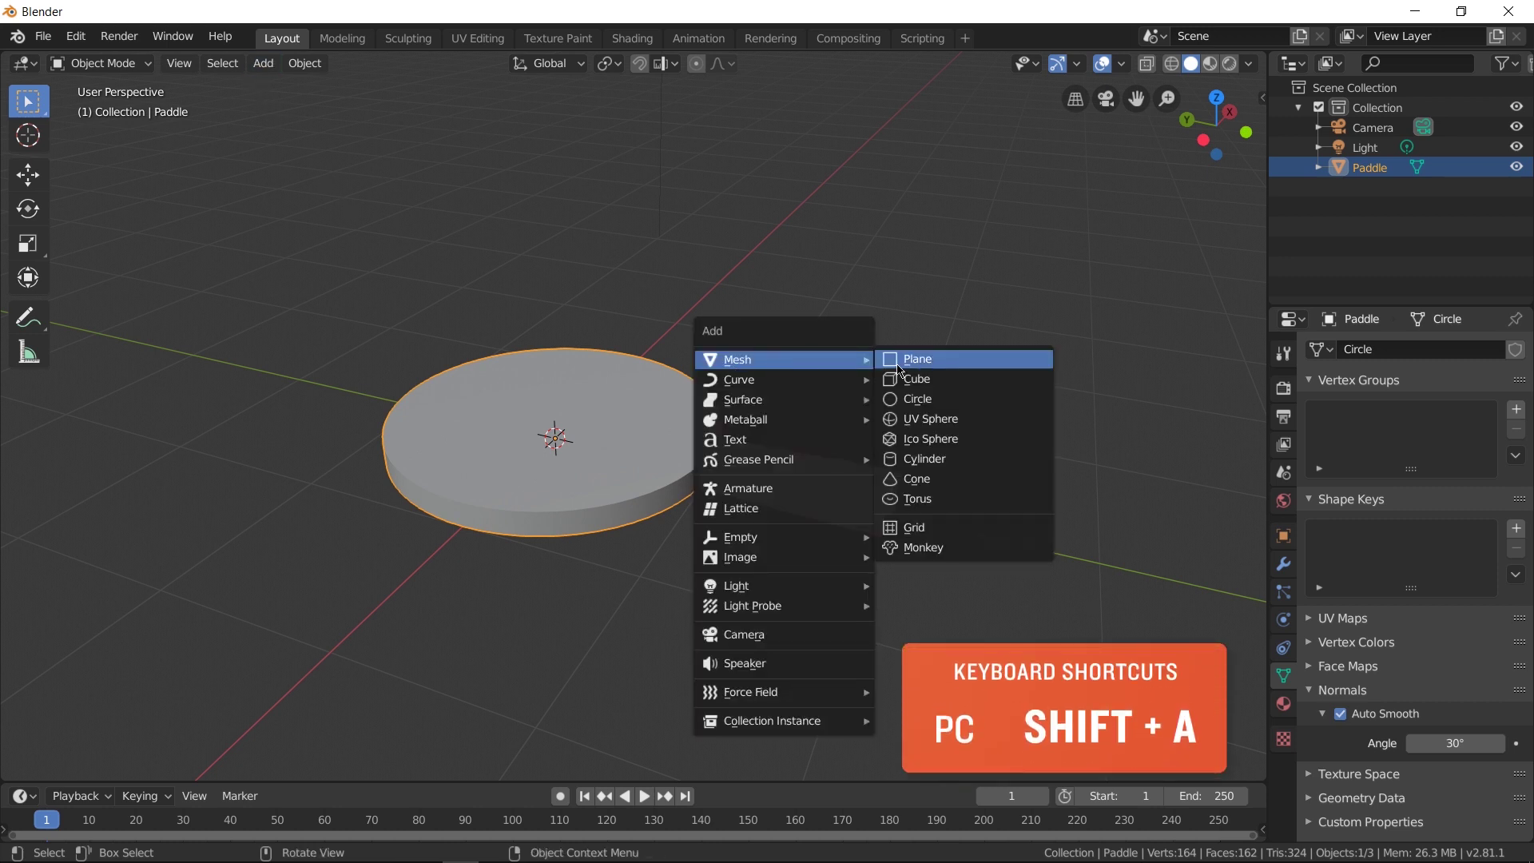
{"action": "left_click", "coordinate": [951, 426]}
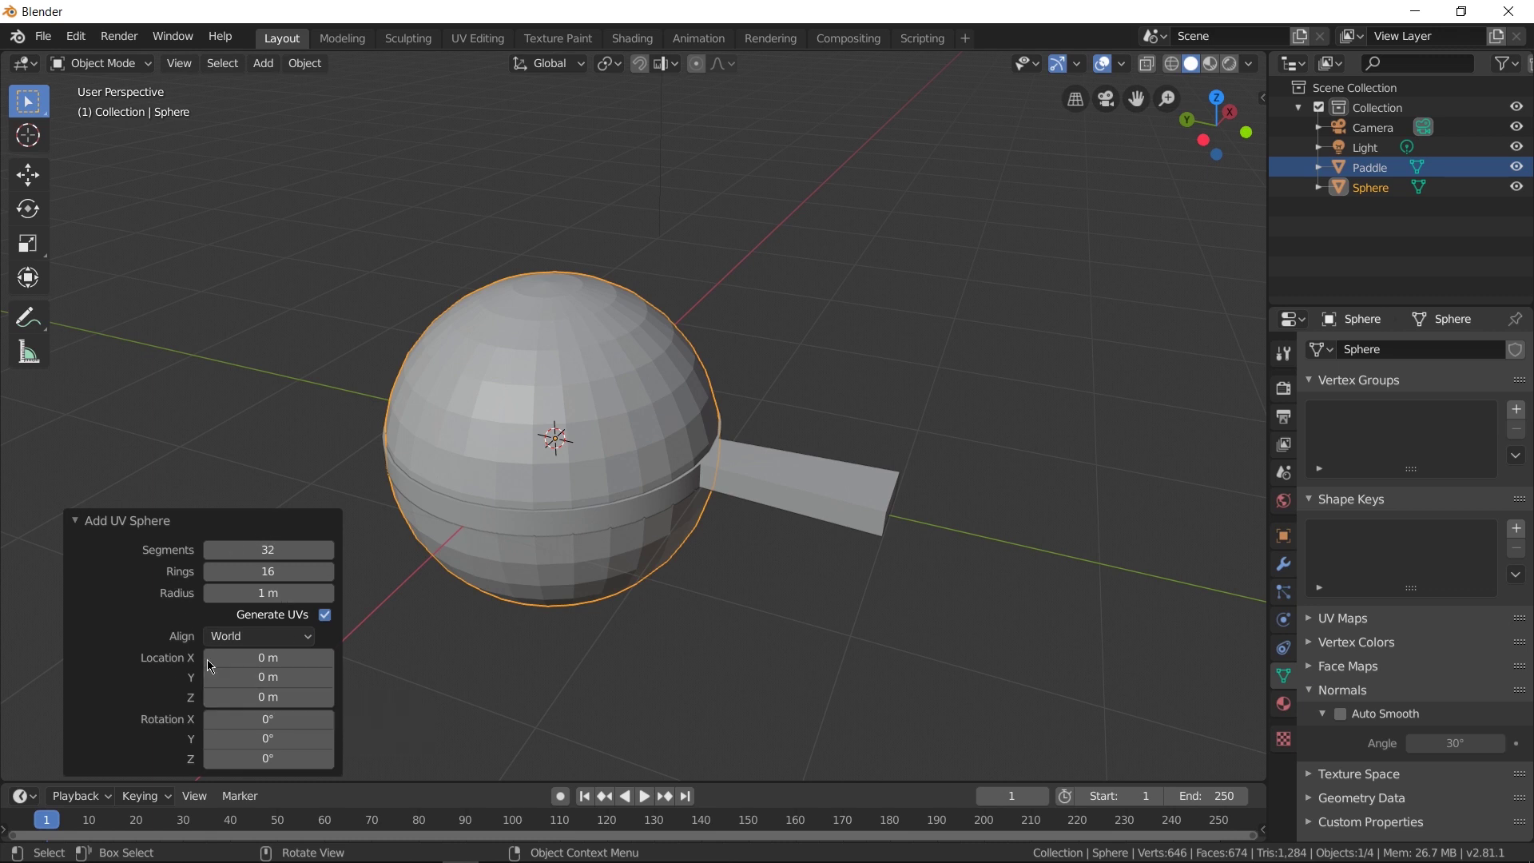
{"action": "left_click", "coordinate": [252, 600]}
{"action": "type", "text": ".2"}
{"action": "key", "text": "Return"}
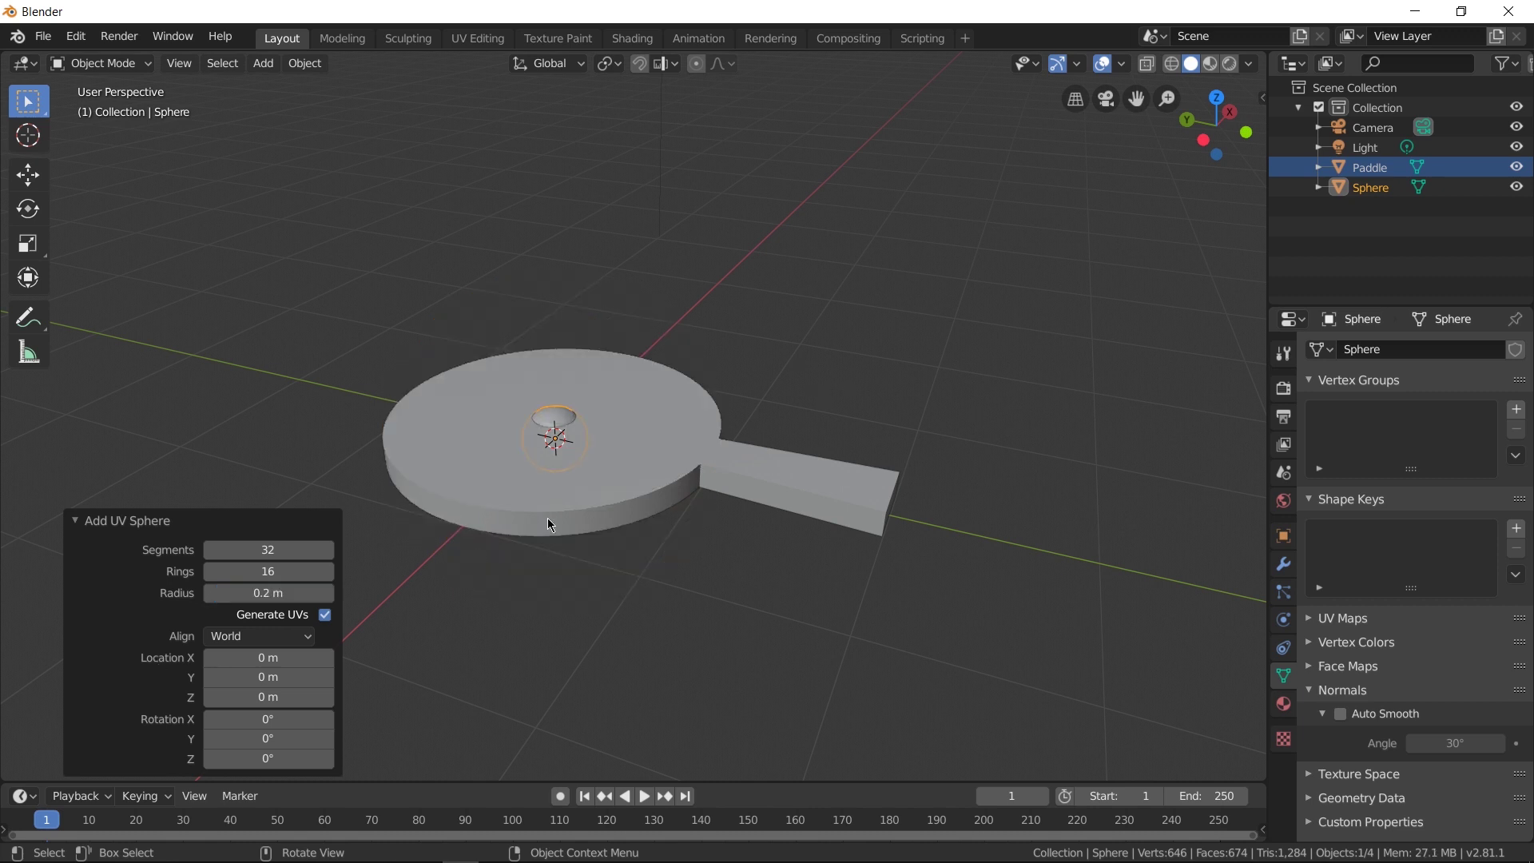
Move the sphere straight up along Z by about 1.68 m, above the paddle's disc.
{"action": "left_click", "coordinate": [28, 174]}
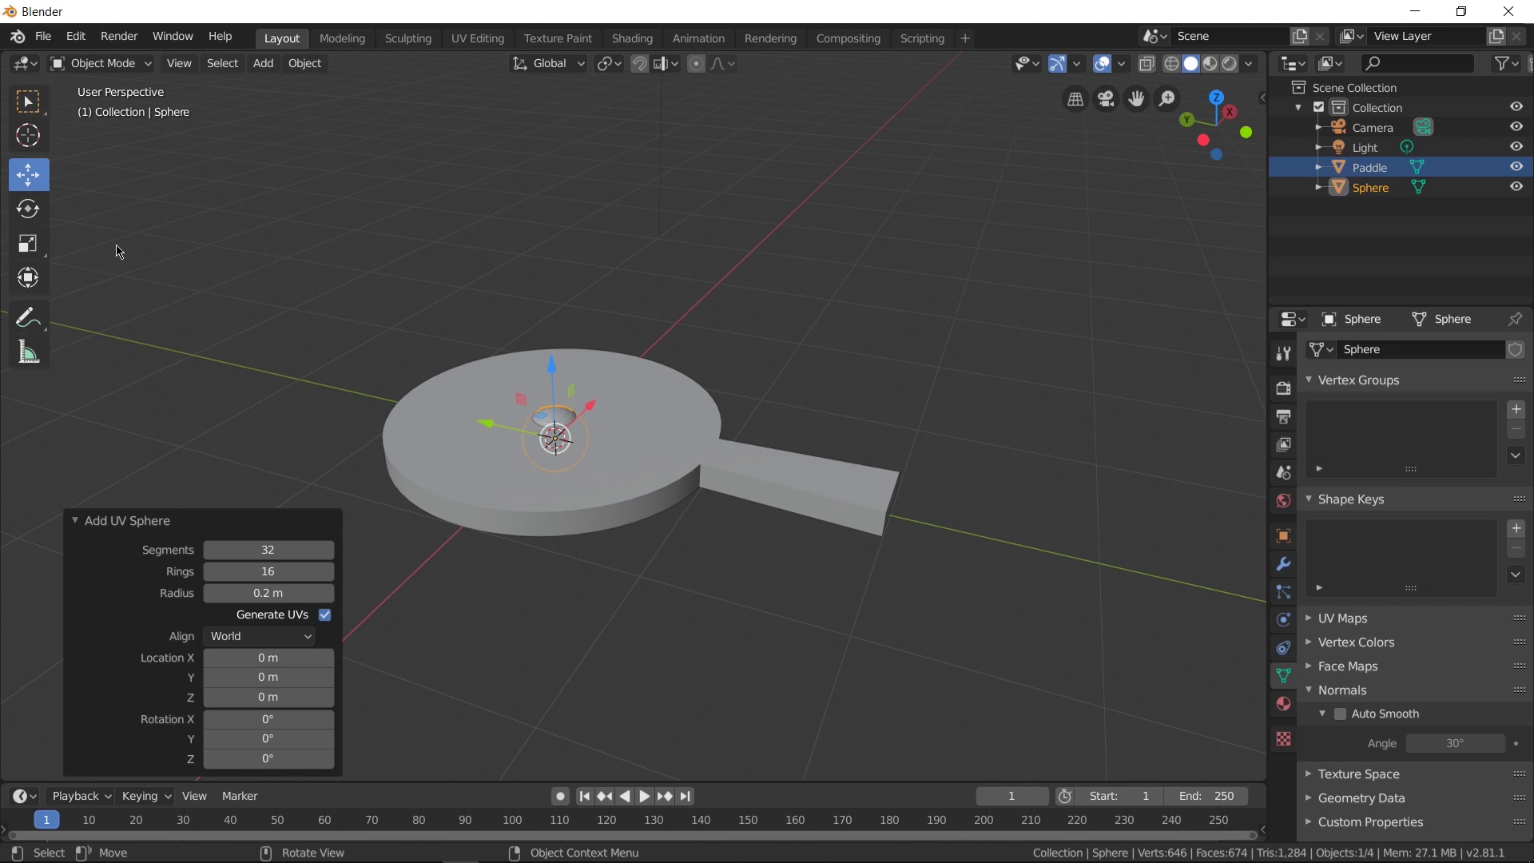
{"action": "key", "text": "t"}
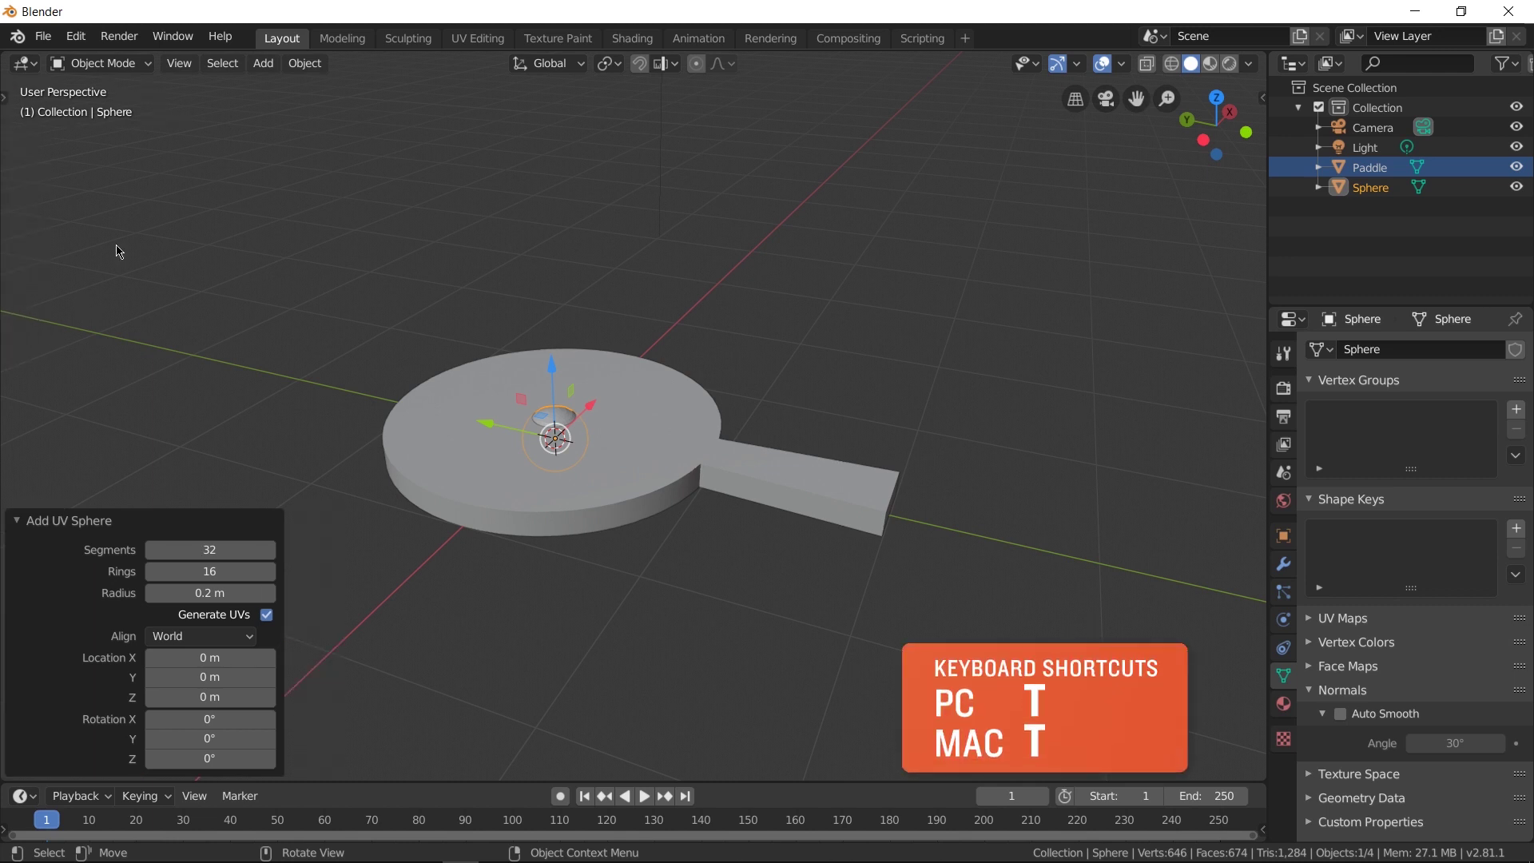
{"action": "key", "text": "t"}
{"action": "key", "text": "t"}
{"action": "key", "text": "t"}
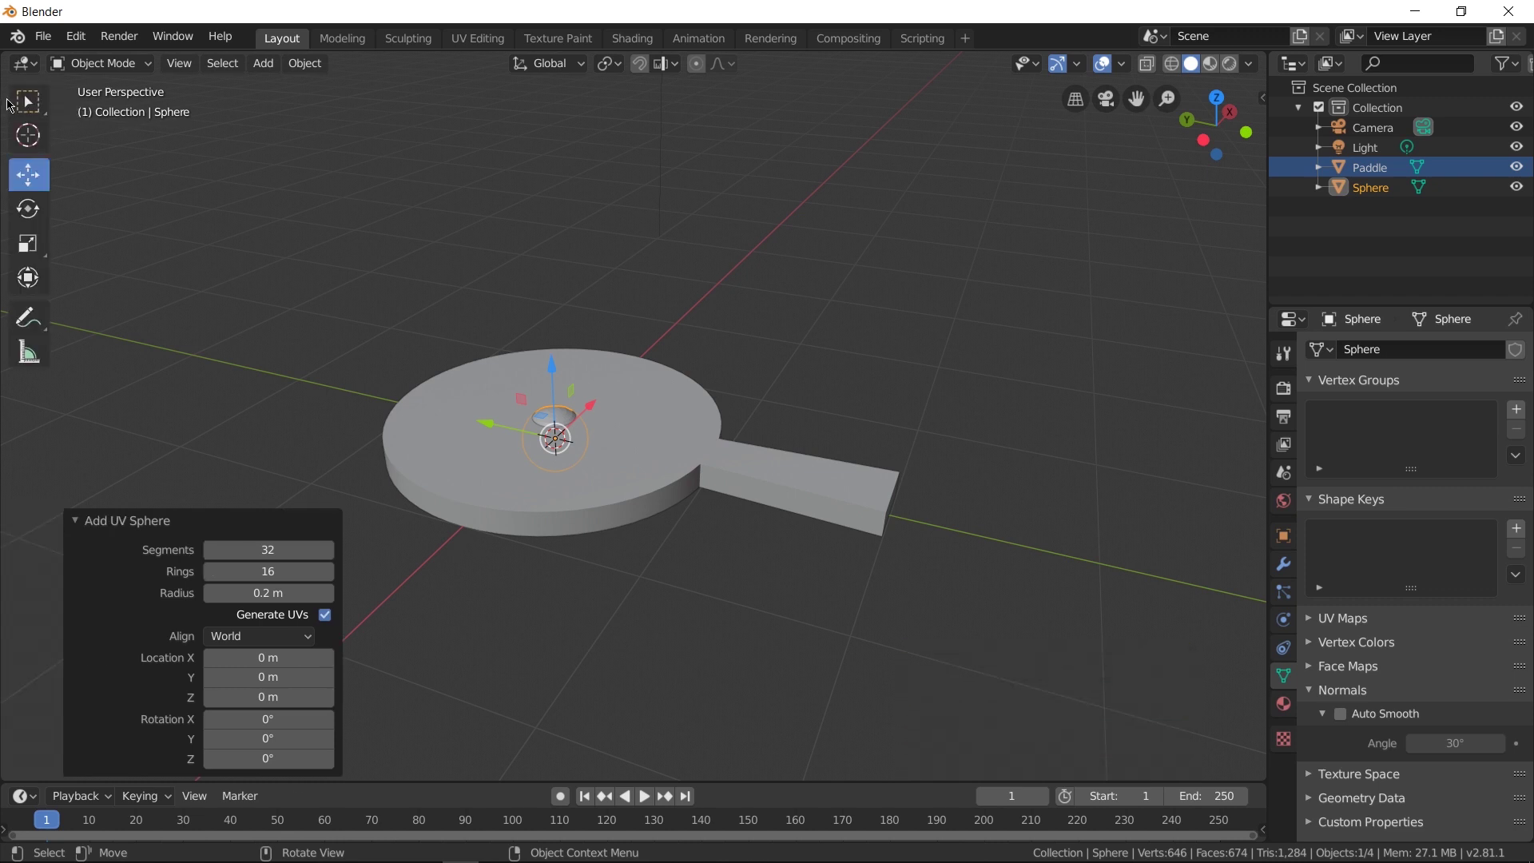
{"action": "left_click_drag", "start_coordinate": [551, 366], "coordinate": [547, 80]}
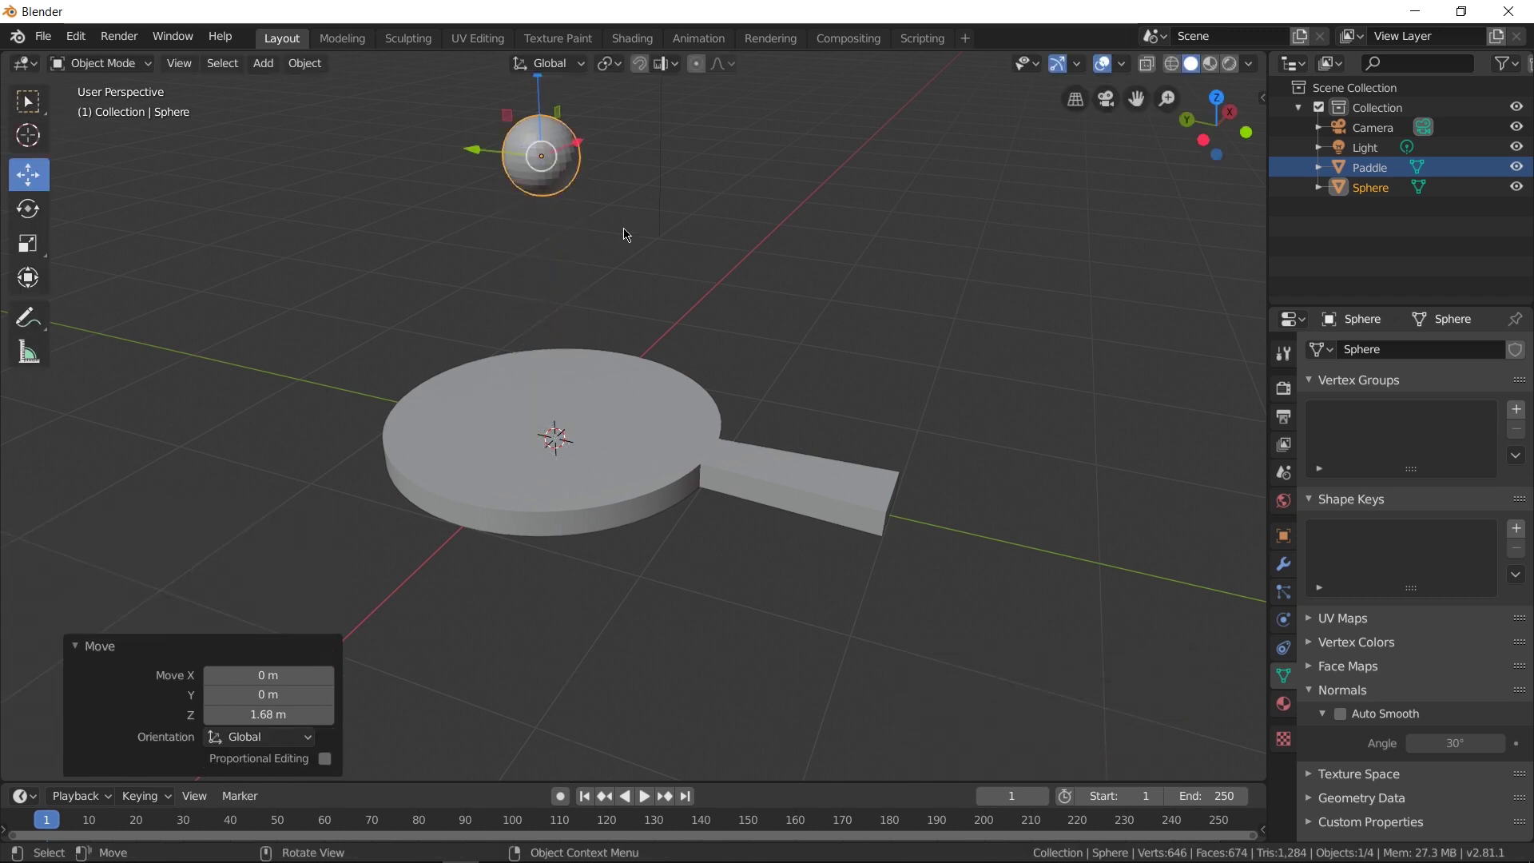
Apply Shade Smooth to the sphere and rename the object Ball.
{"action": "right_click", "coordinate": [548, 194]}
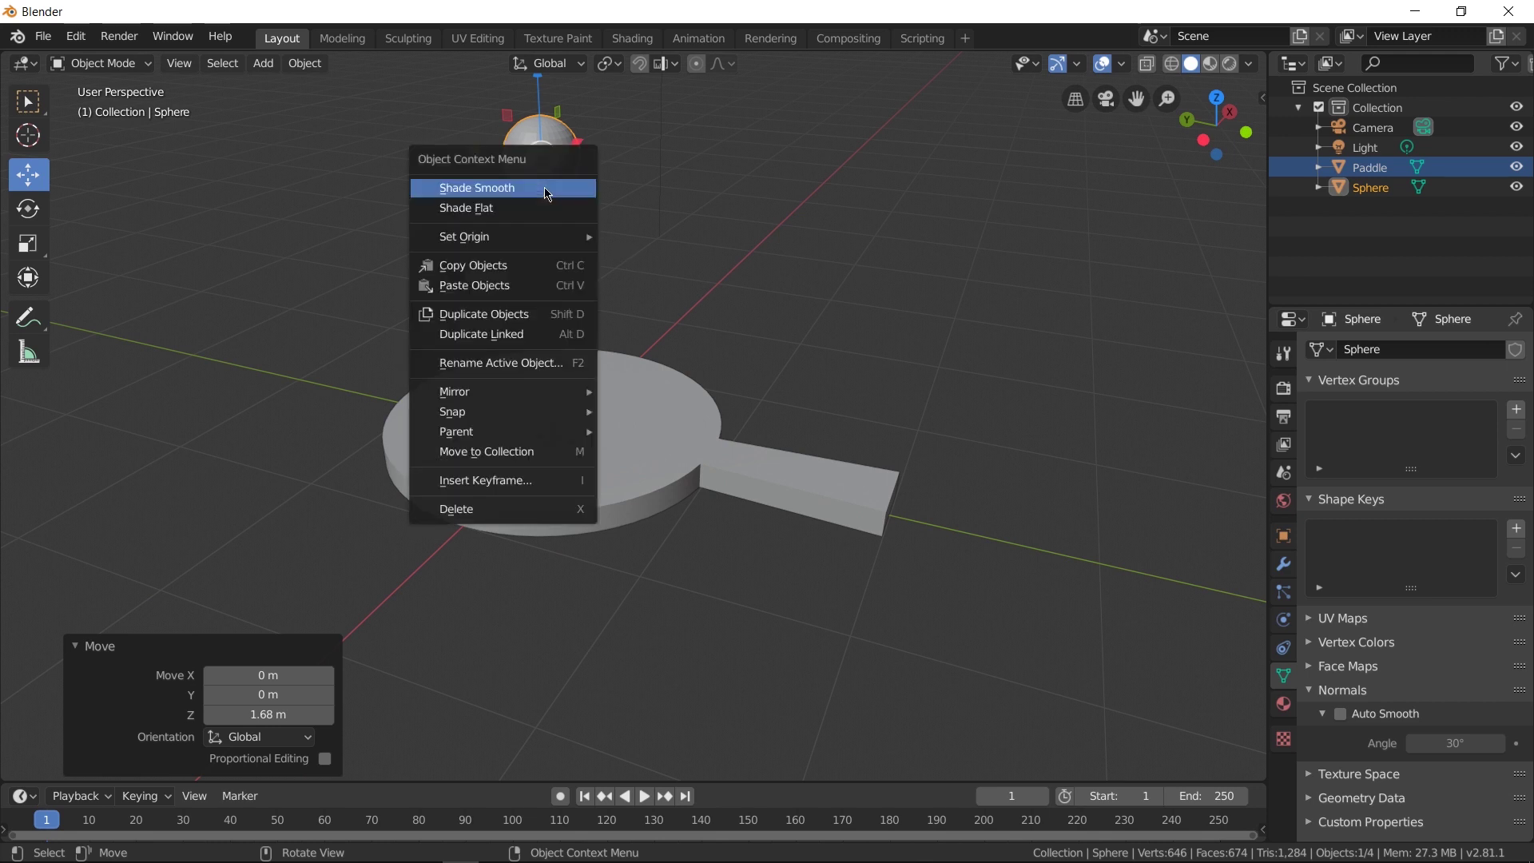
{"action": "left_click", "coordinate": [505, 198]}
{"action": "mouse_move", "coordinate": [599, 250]}
{"action": "middle_mouse_down"}
{"action": "mouse_move", "coordinate": [620, 216]}
{"action": "mouse_move", "coordinate": [592, 237]}
{"action": "middle_mouse_up"}
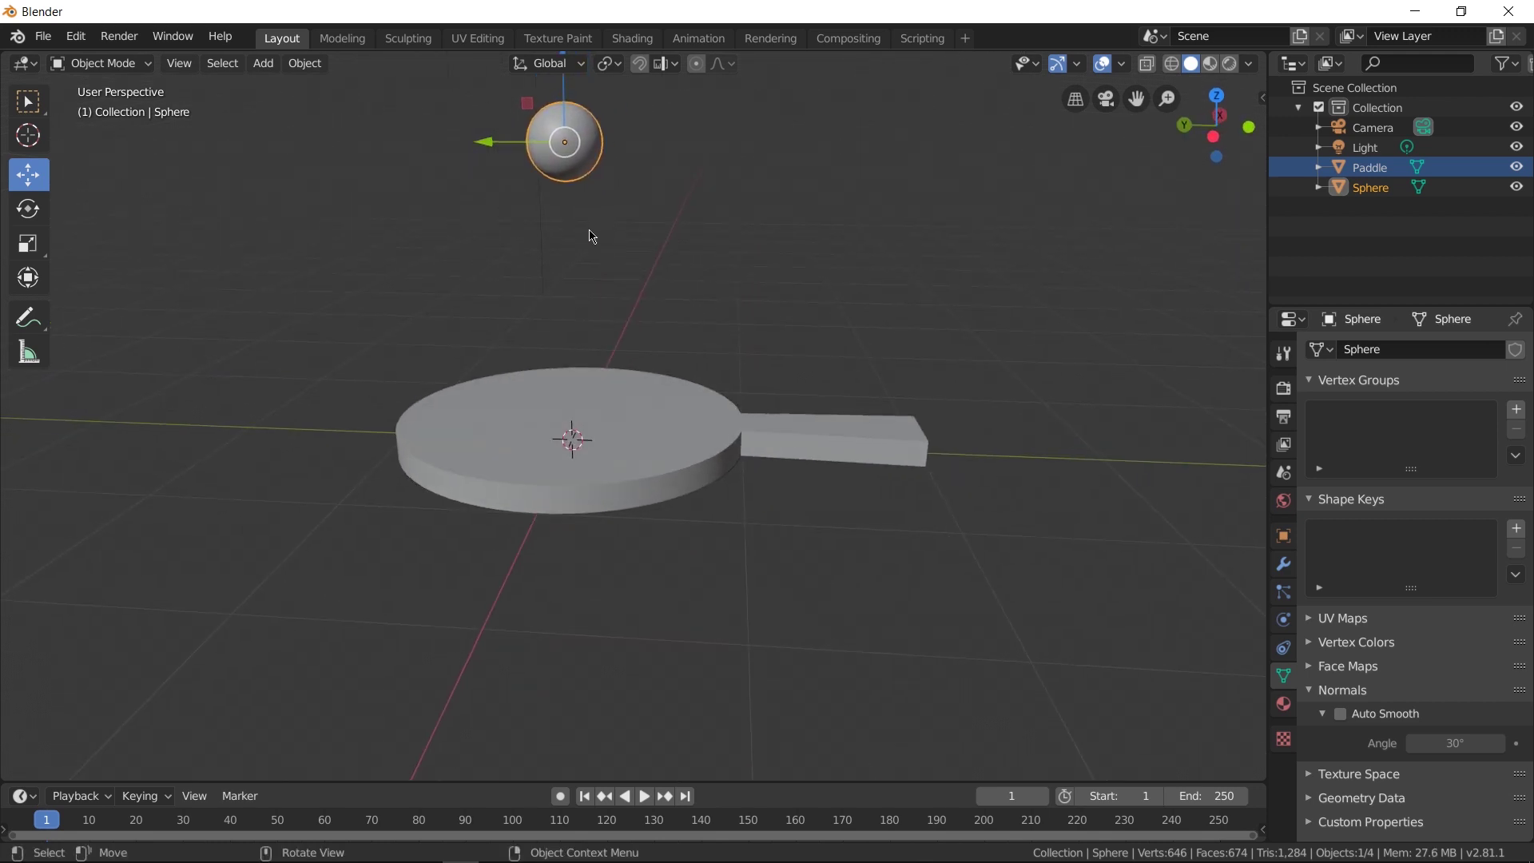
{"action": "left_click", "coordinate": [1378, 189]}
{"action": "double_click", "coordinate": [1381, 190]}
{"action": "type", "text": "Ball"}
{"action": "key", "text": "Return"}
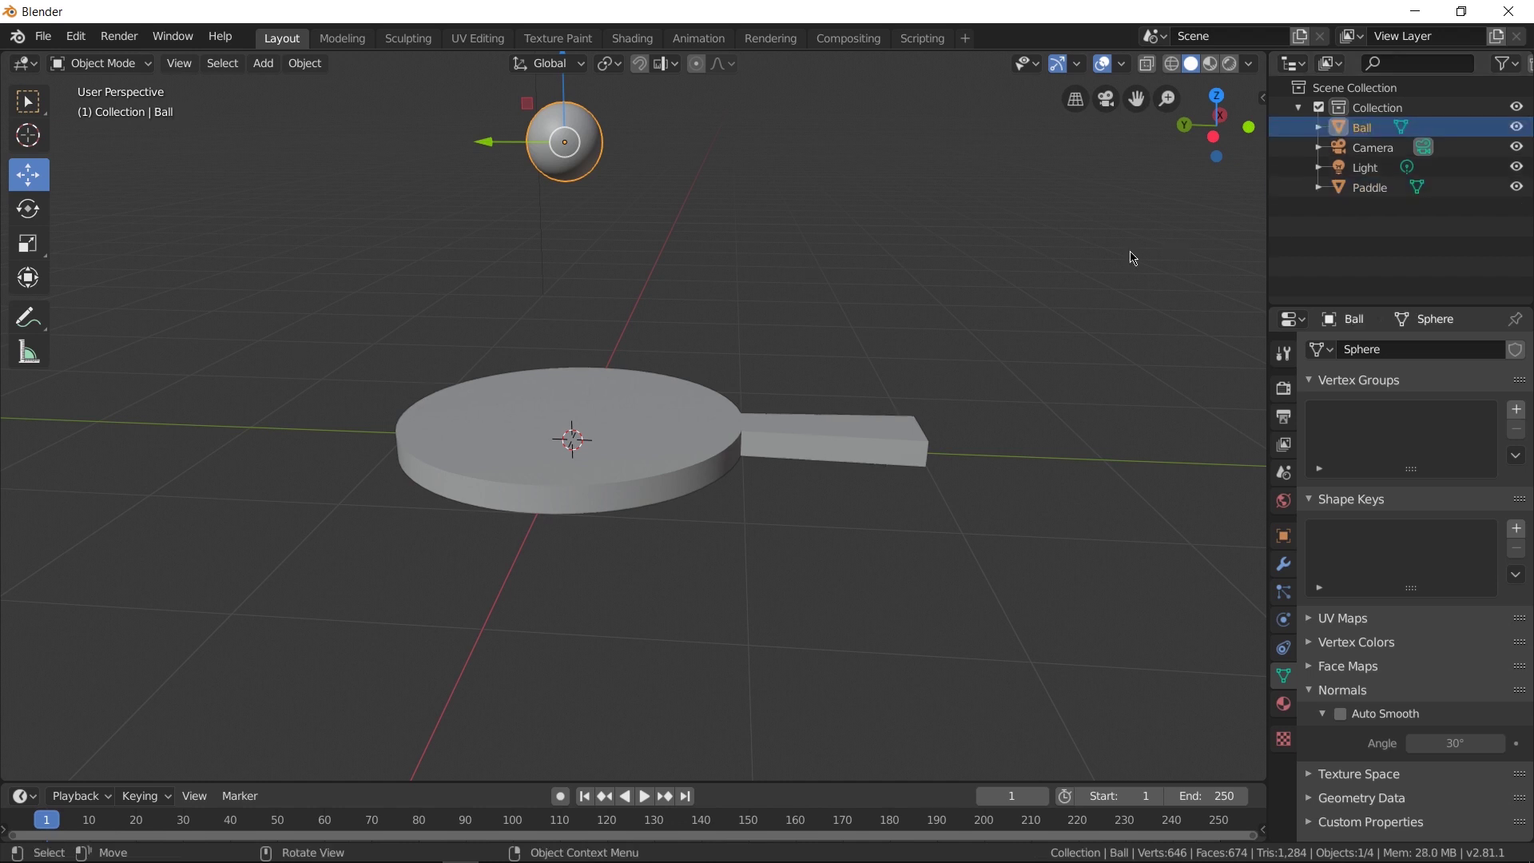
Select the paddle and split the 3D viewport into two side-by-side areas, making the new area an Image Editor.
{"action": "left_click", "coordinate": [863, 460]}
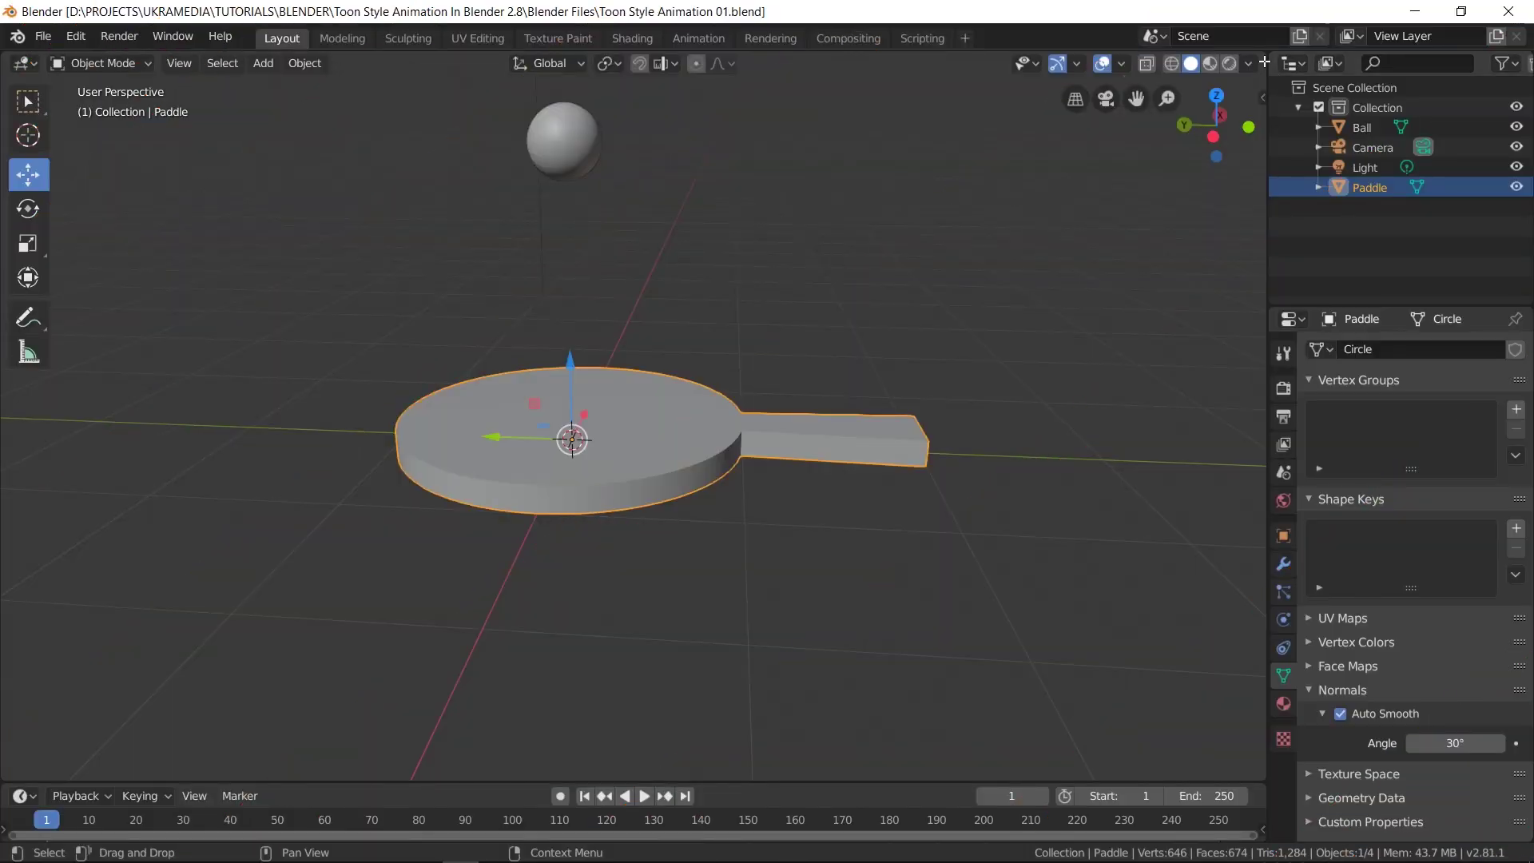
{"action": "left_click_drag", "start_coordinate": [1261, 56], "coordinate": [723, 108]}
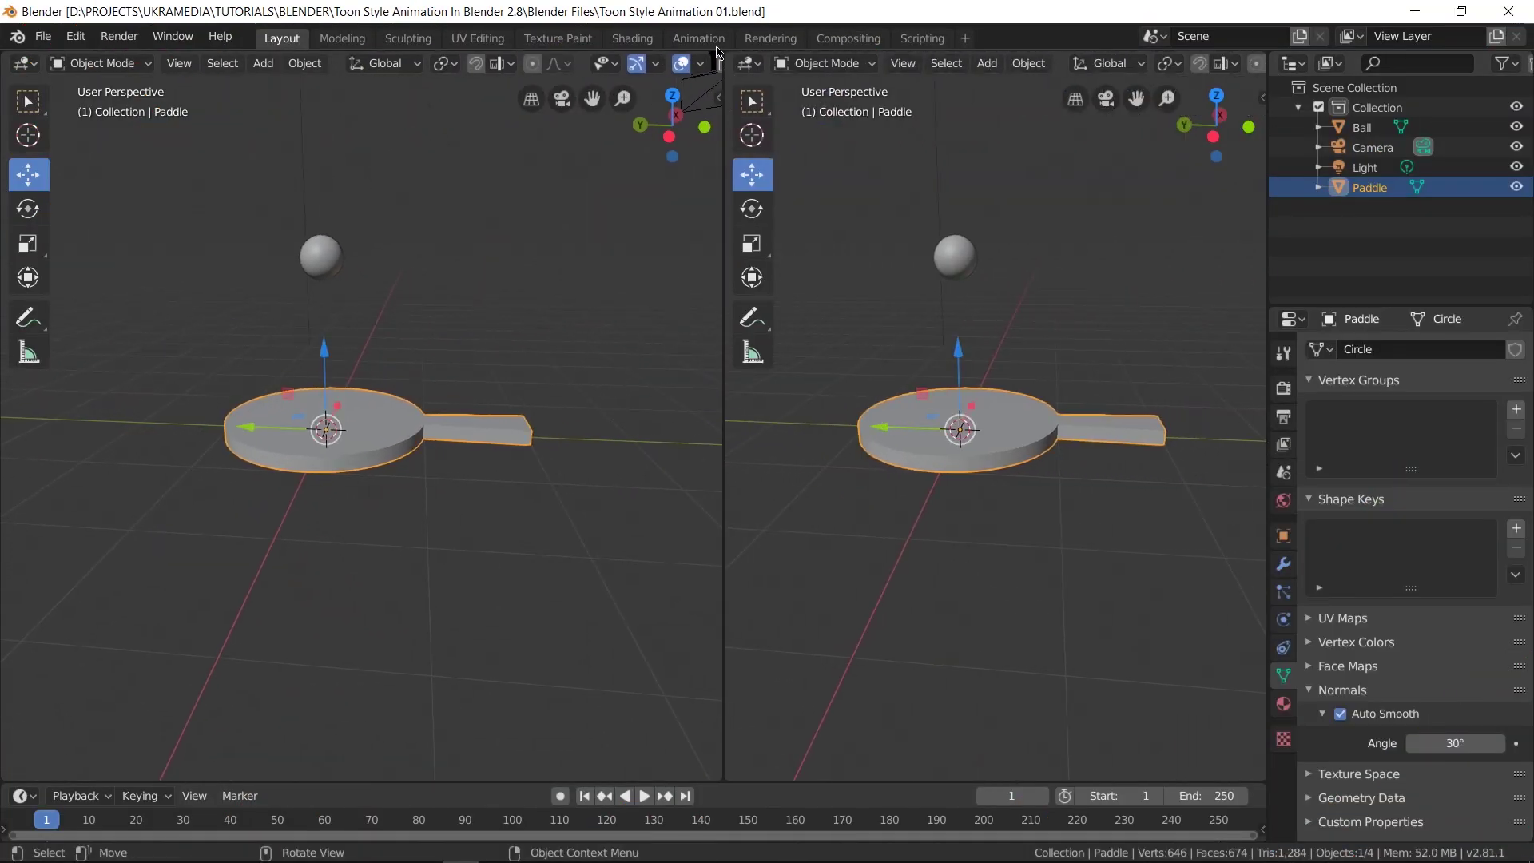
{"action": "left_click", "coordinate": [751, 64]}
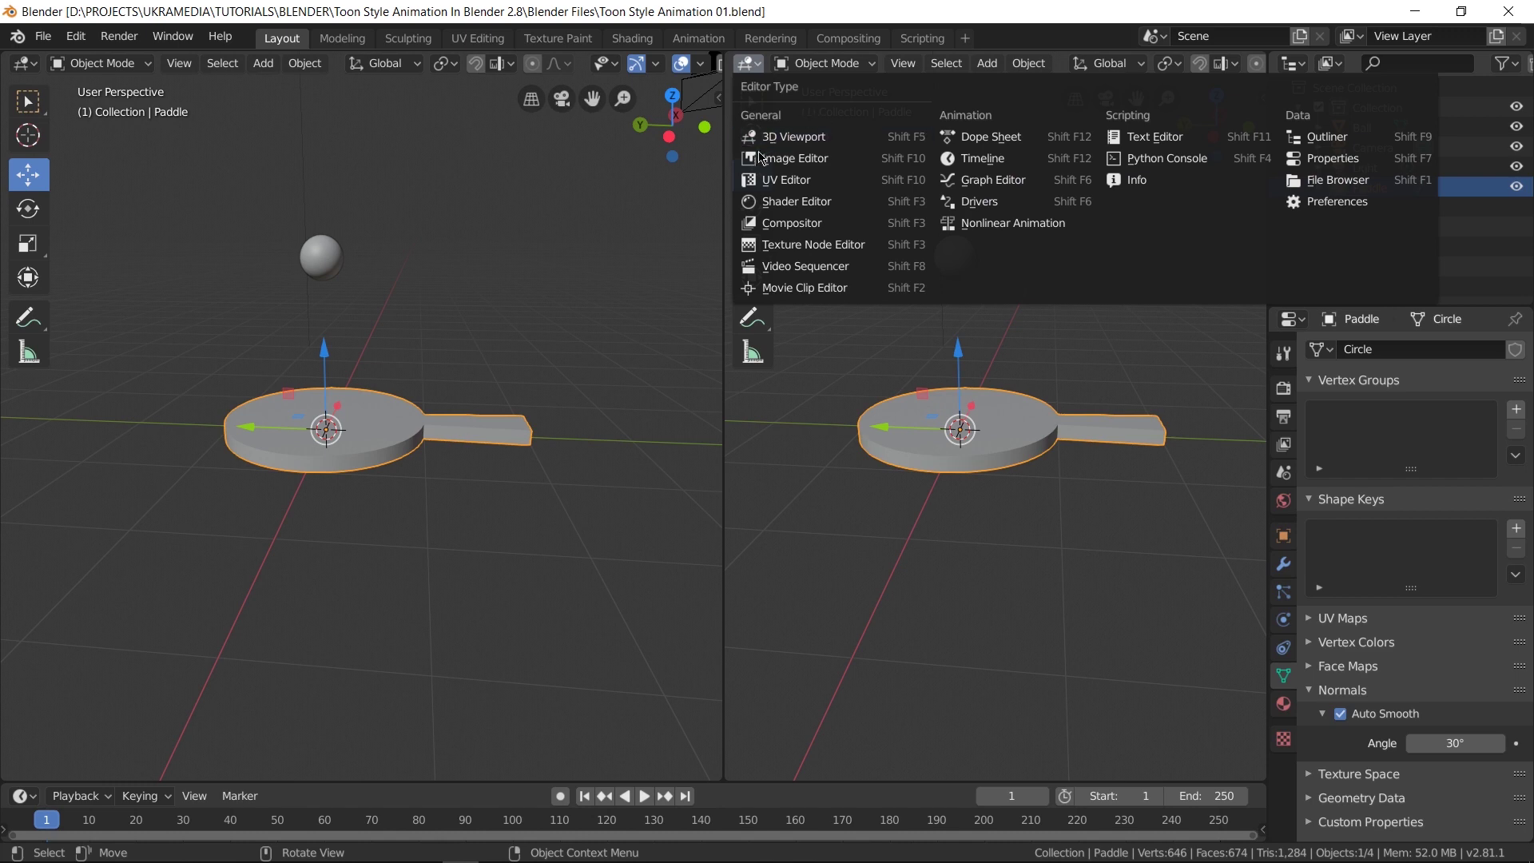
{"action": "left_click", "coordinate": [796, 159]}
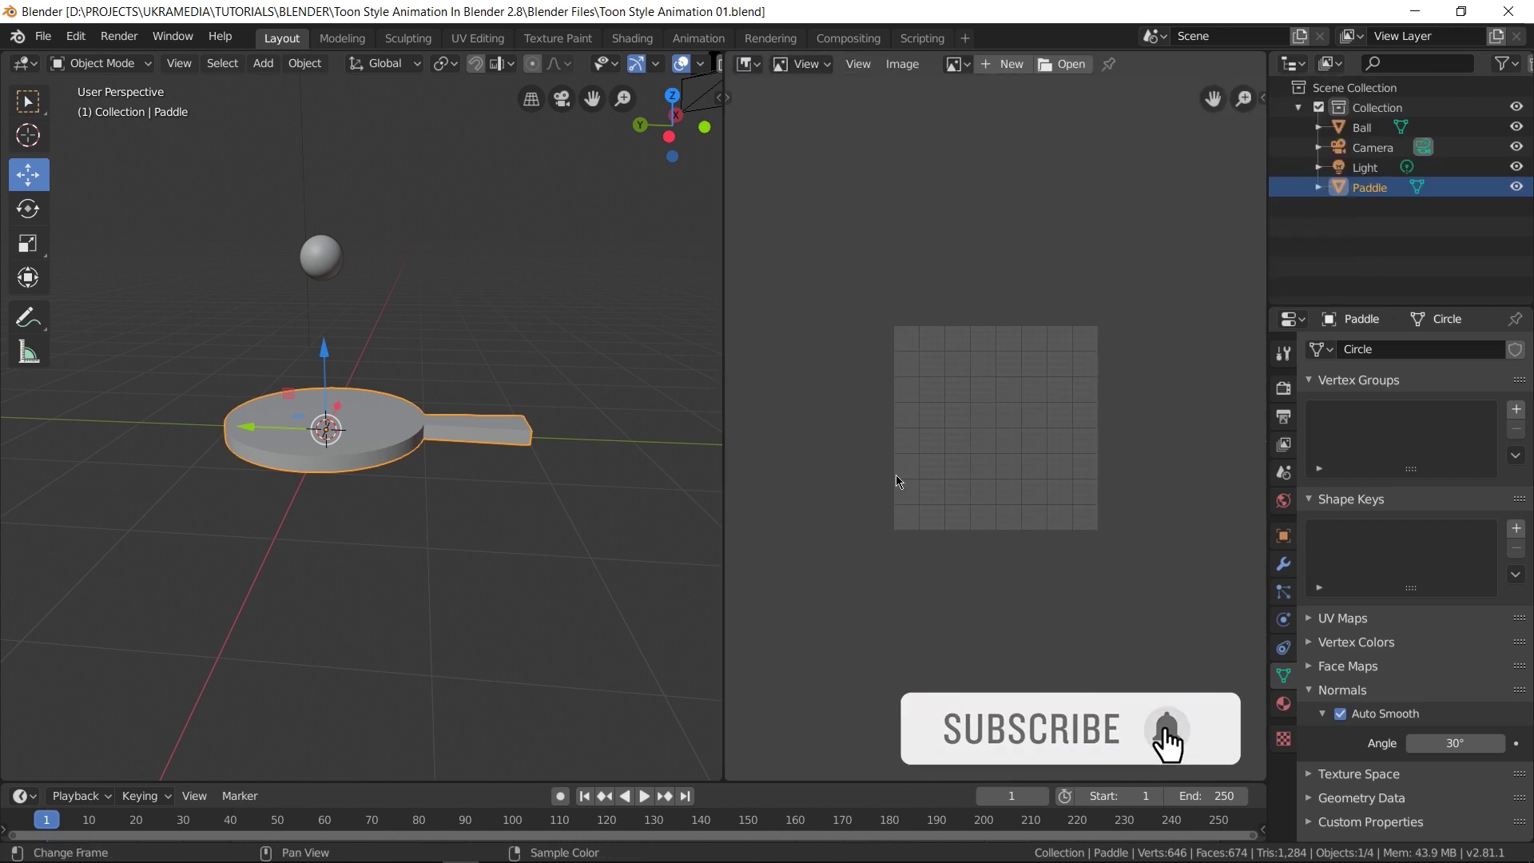
Open the palette image COLORS.jpg from the Rasters folder in the Image Editor.
{"action": "left_click", "coordinate": [1058, 64]}
{"action": "left_click", "coordinate": [120, 306]}
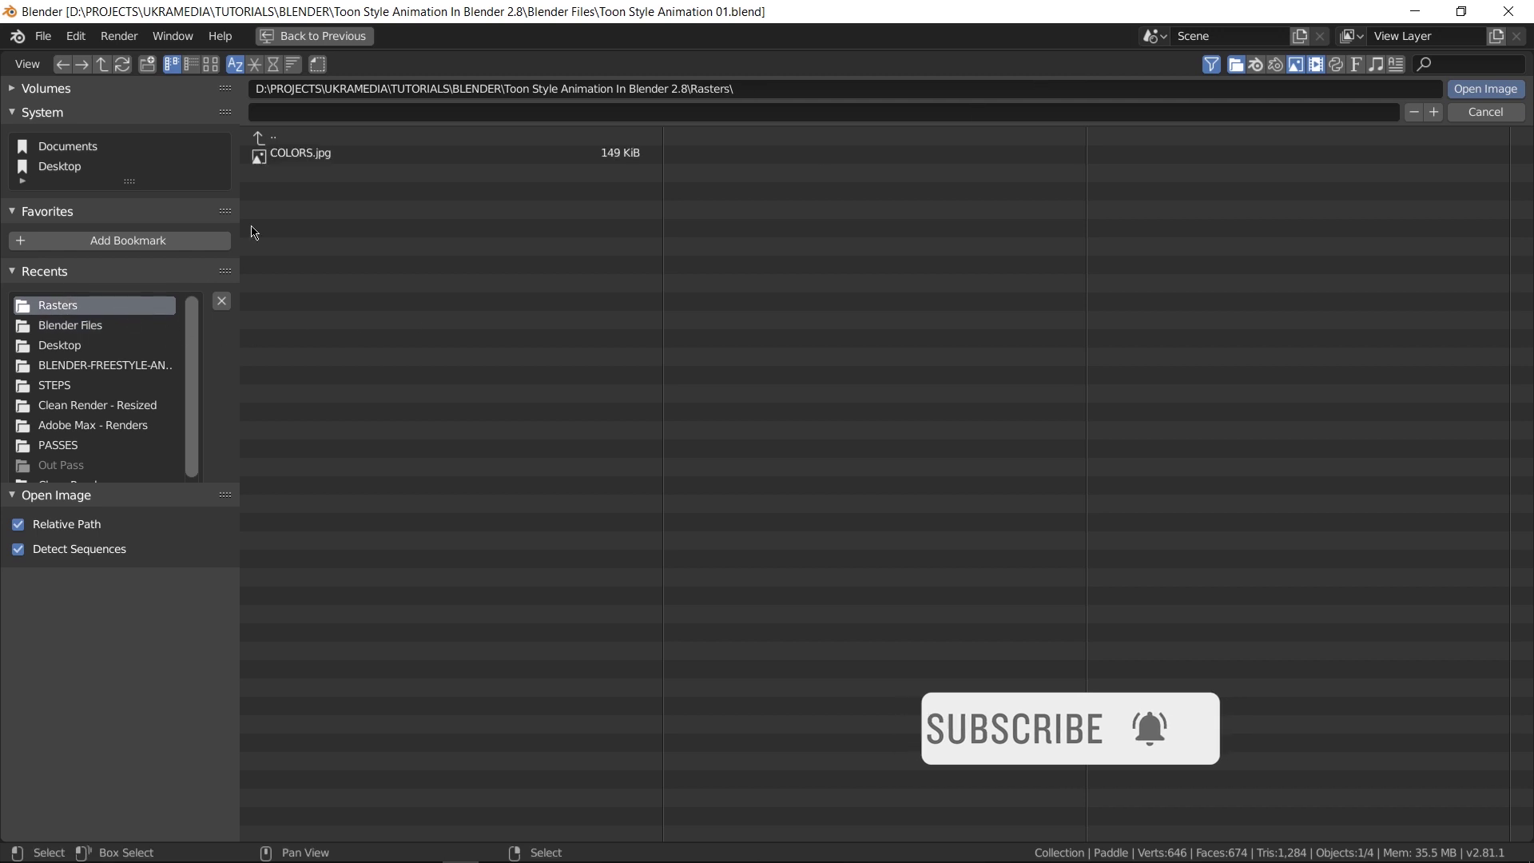
{"action": "left_click", "coordinate": [315, 156]}
{"action": "left_click", "coordinate": [210, 64]}
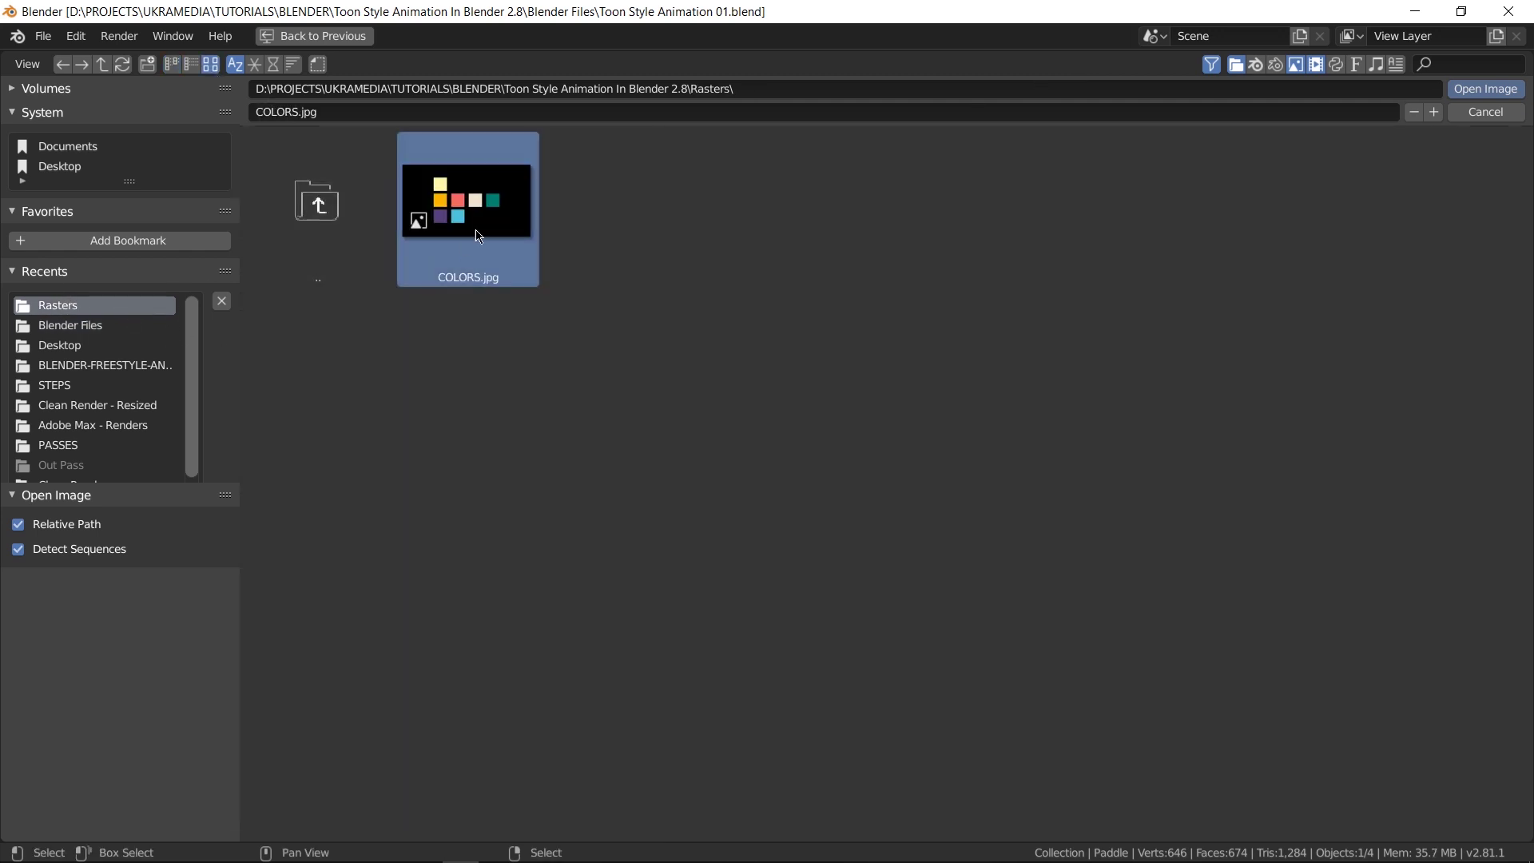
{"action": "left_click", "coordinate": [1479, 89]}
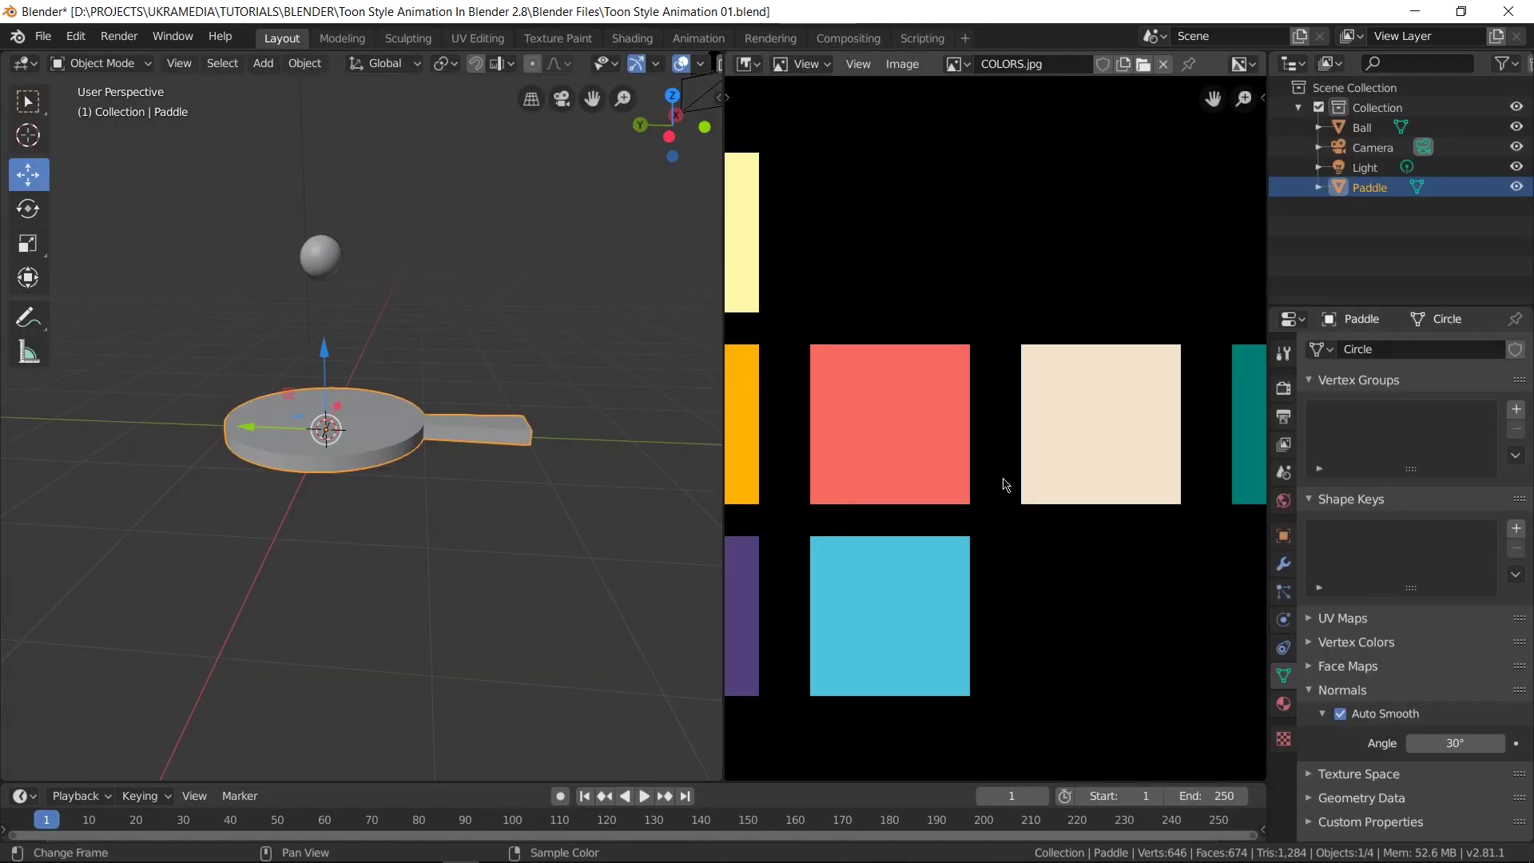
{"action": "scroll", "coordinate": [1004, 482], "scroll_direction": "down", "scroll_amount": 2}
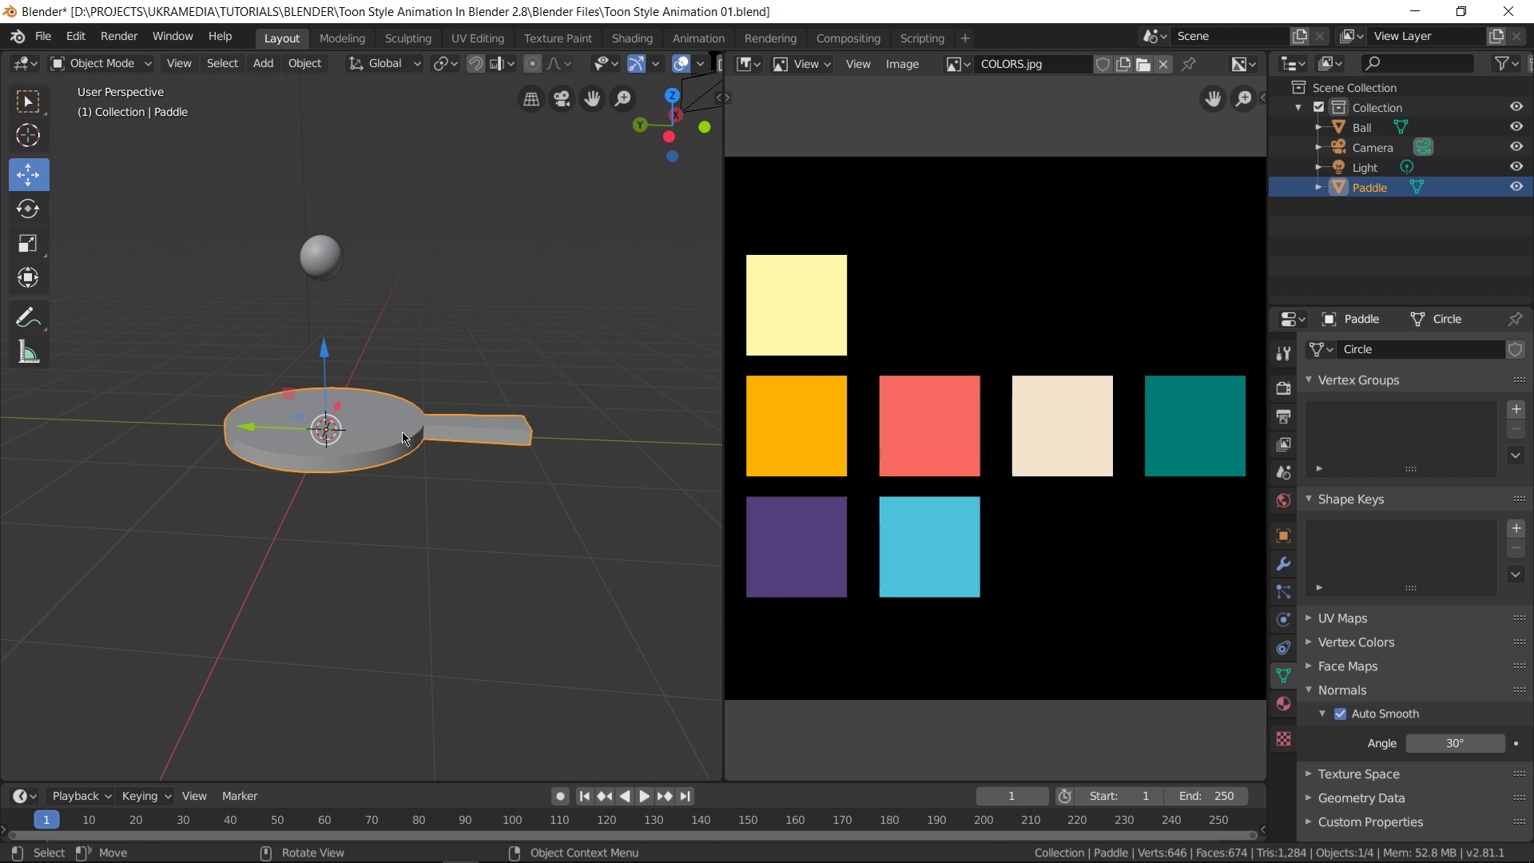
Create a new material on the paddle and name it White.
{"action": "left_click", "coordinate": [1284, 703]}
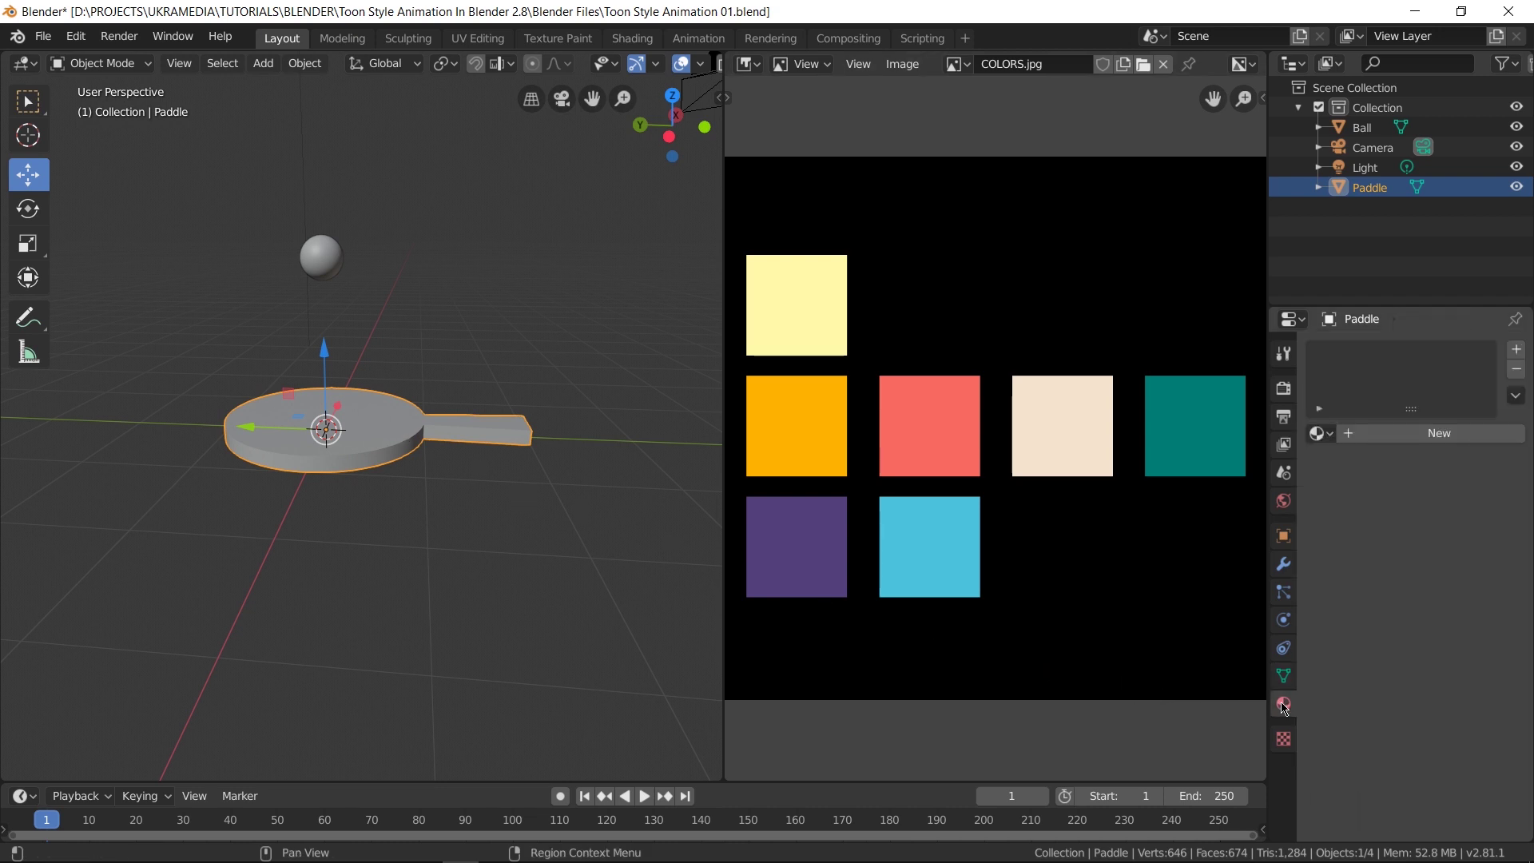
{"action": "left_click", "coordinate": [1440, 433]}
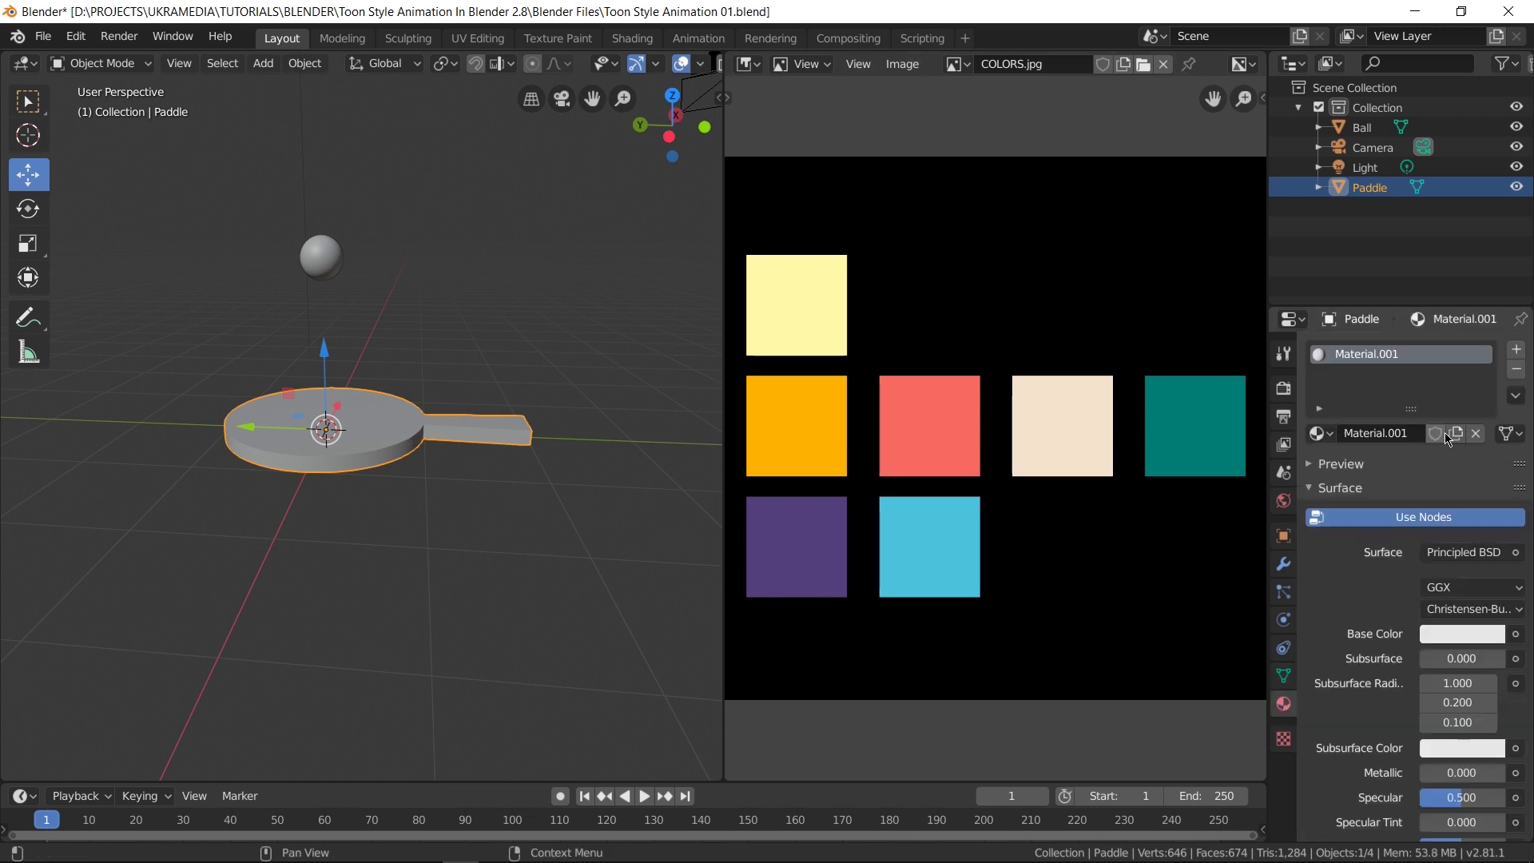
{"action": "left_click", "coordinate": [1390, 433]}
{"action": "type", "text": "White"}
{"action": "key", "text": "Return"}
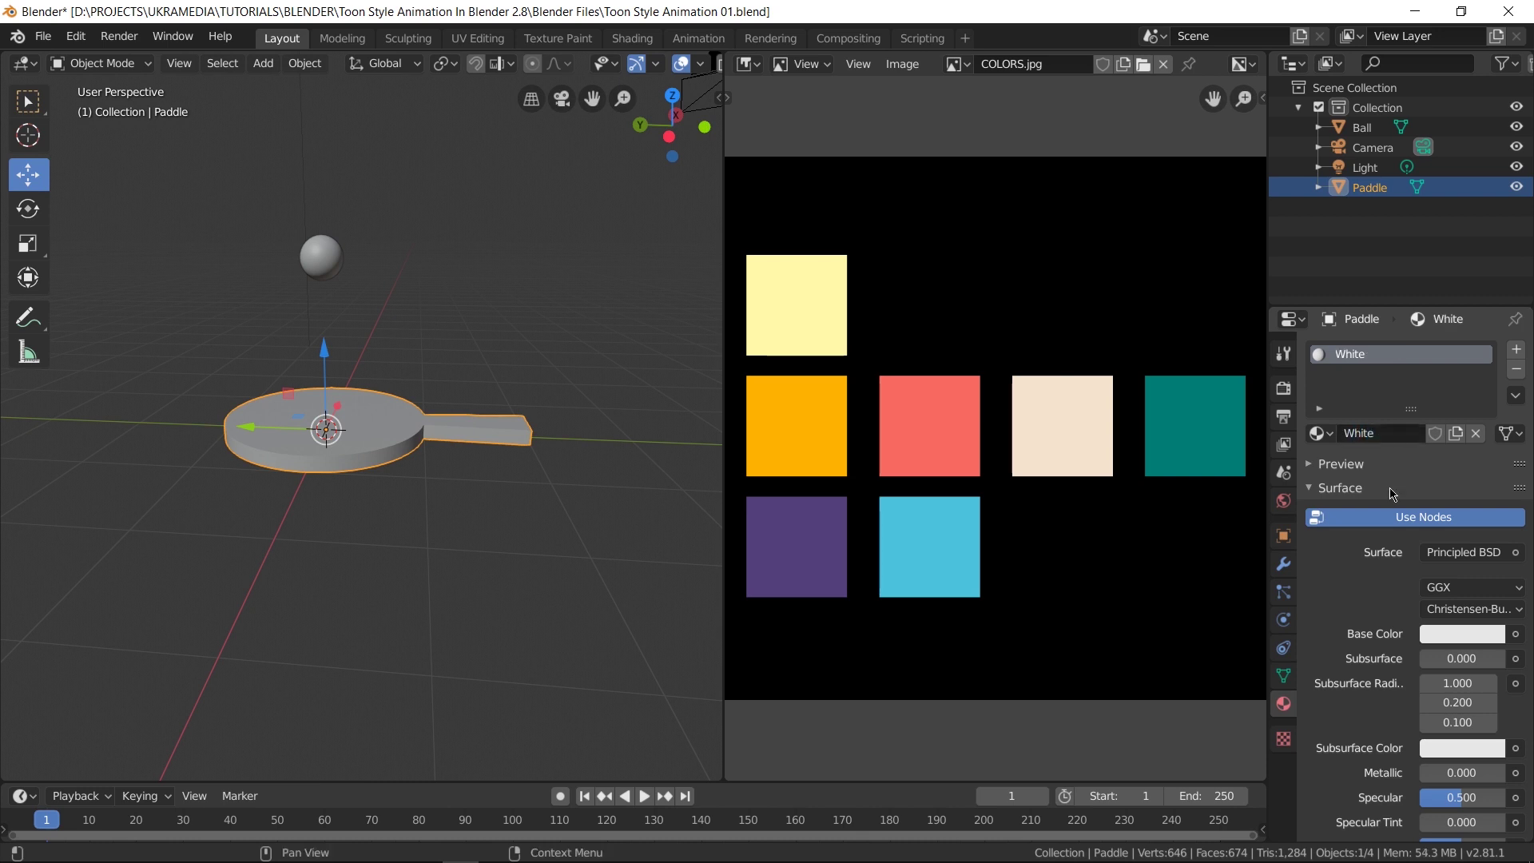
Change the White material's surface to Emission and sample its color from the cream swatch in the palette image.
{"action": "left_click", "coordinate": [1458, 557]}
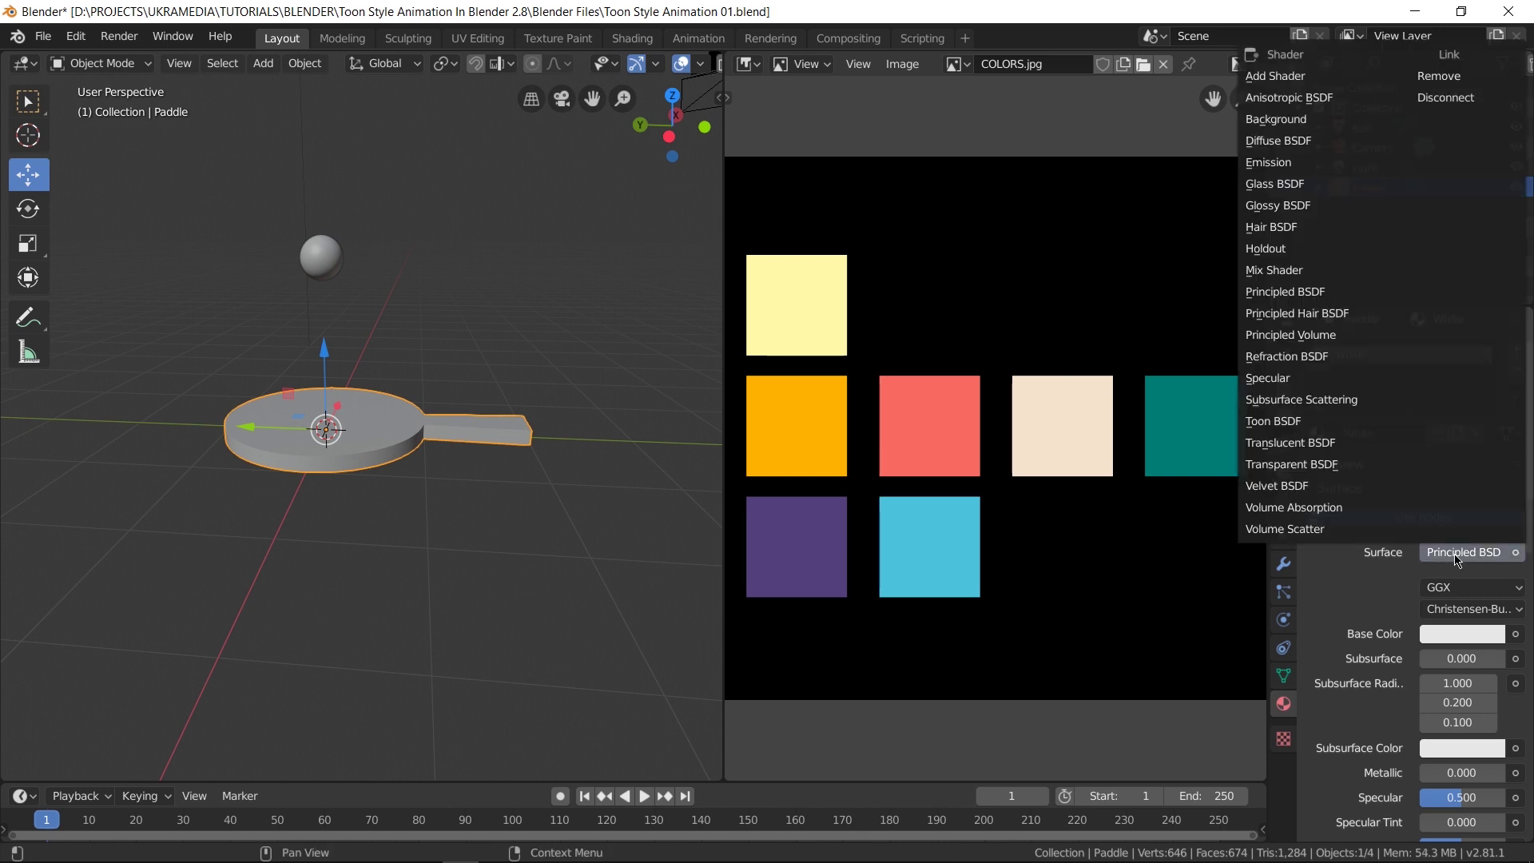
{"action": "left_click", "coordinate": [1310, 163]}
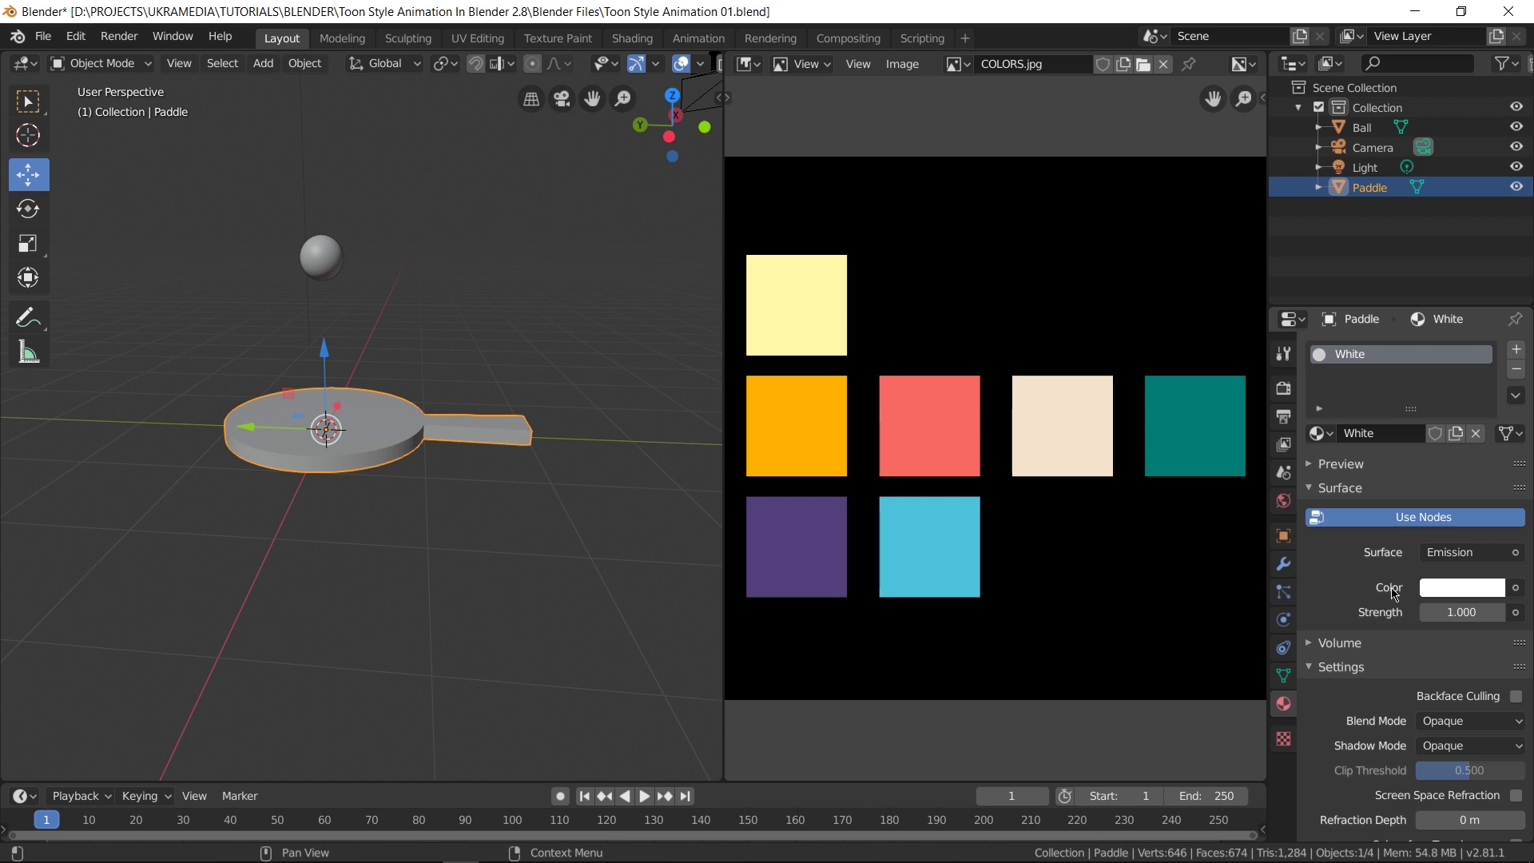
{"action": "left_click", "coordinate": [1466, 595]}
{"action": "left_click", "coordinate": [1488, 511]}
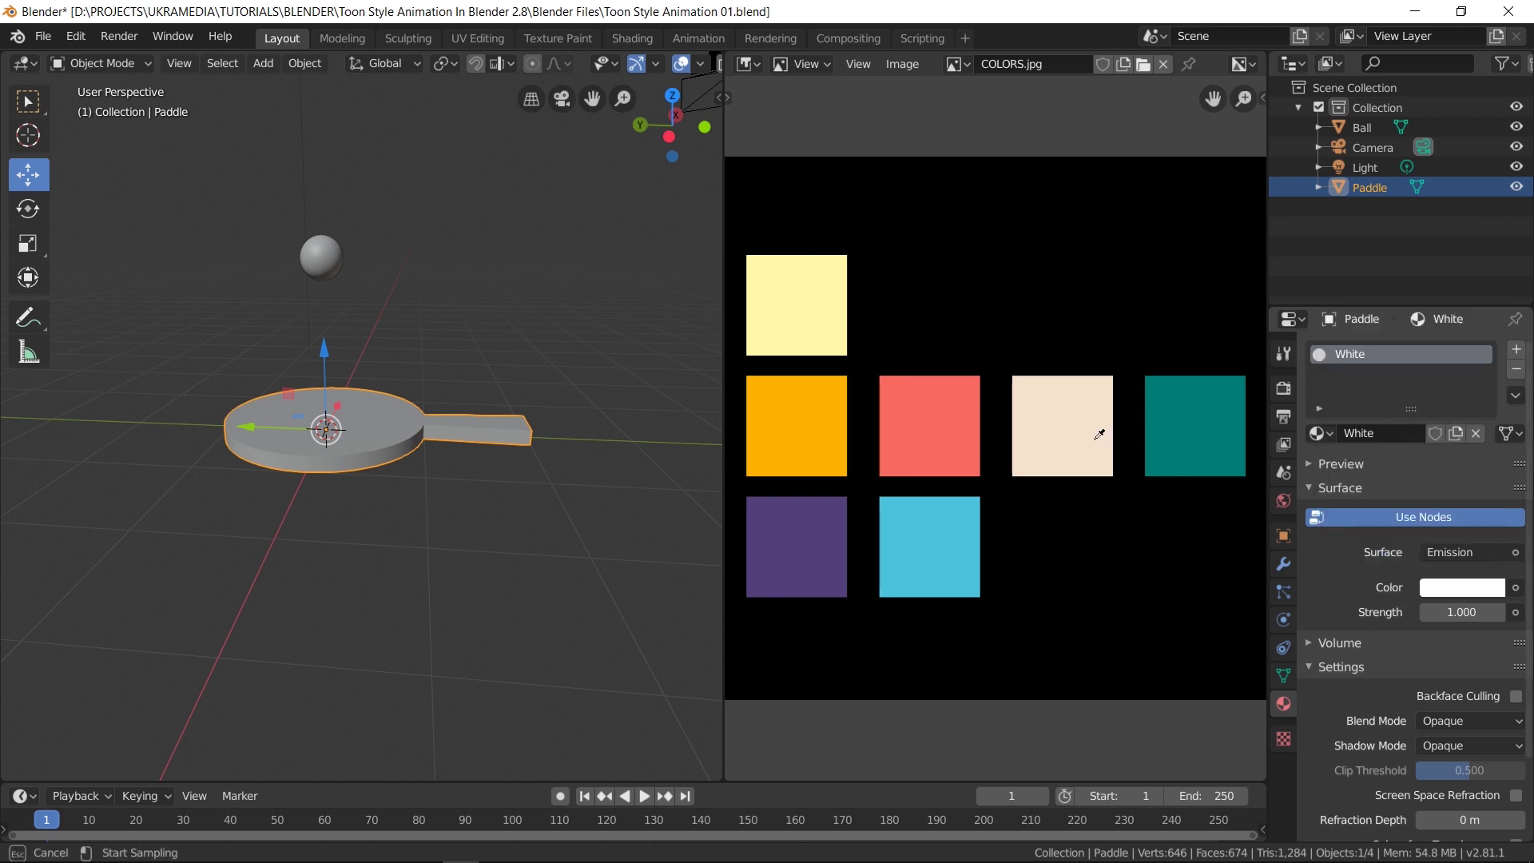
{"action": "left_click", "coordinate": [1100, 434]}
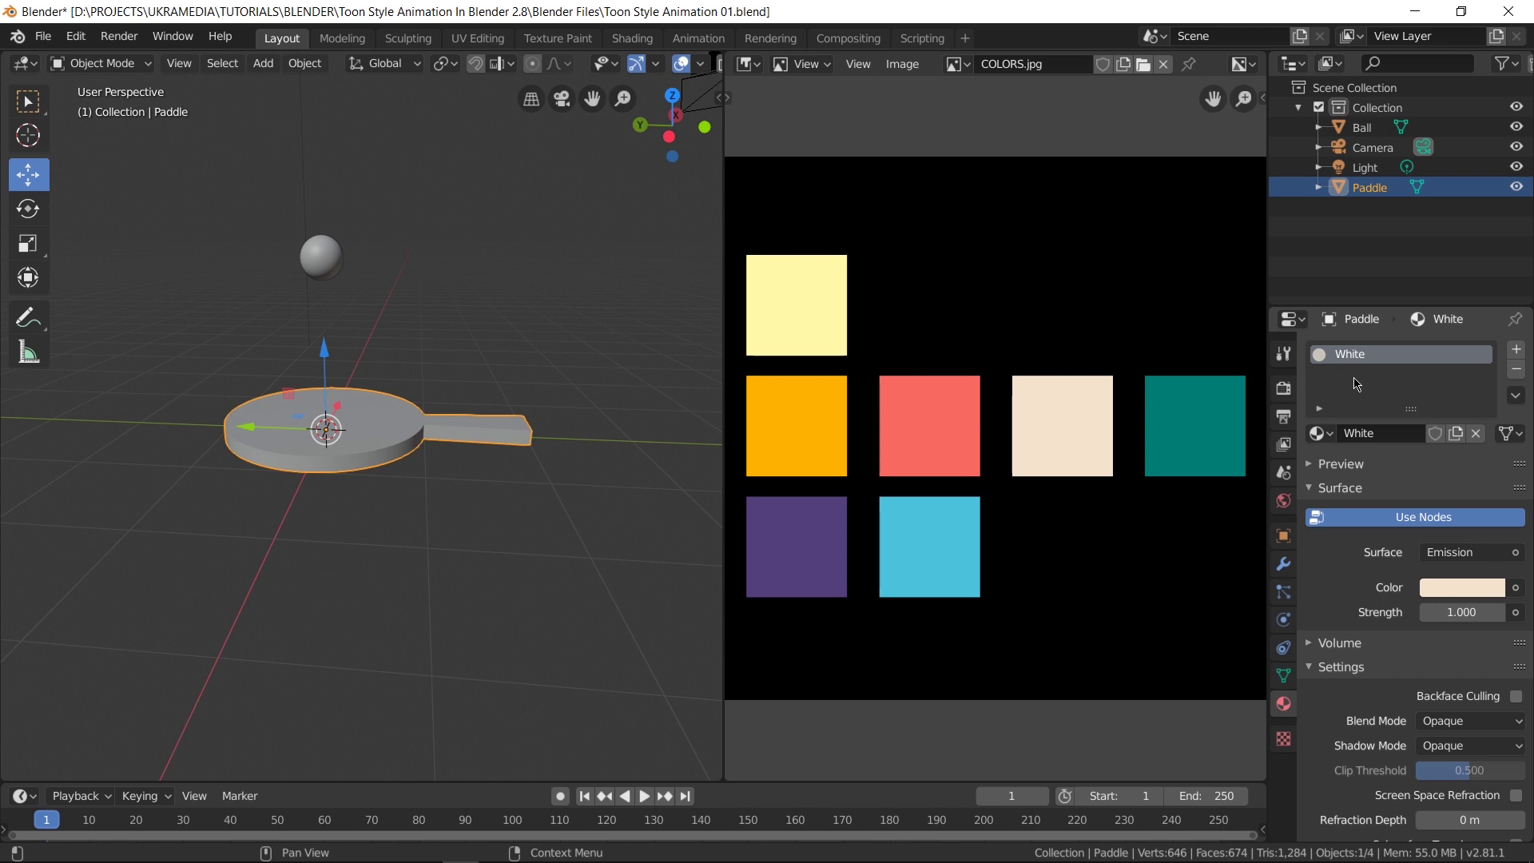
Add a second material slot to the paddle, fill it with a single-user copy of White, and name the copy Orange.
{"action": "left_click", "coordinate": [1517, 353]}
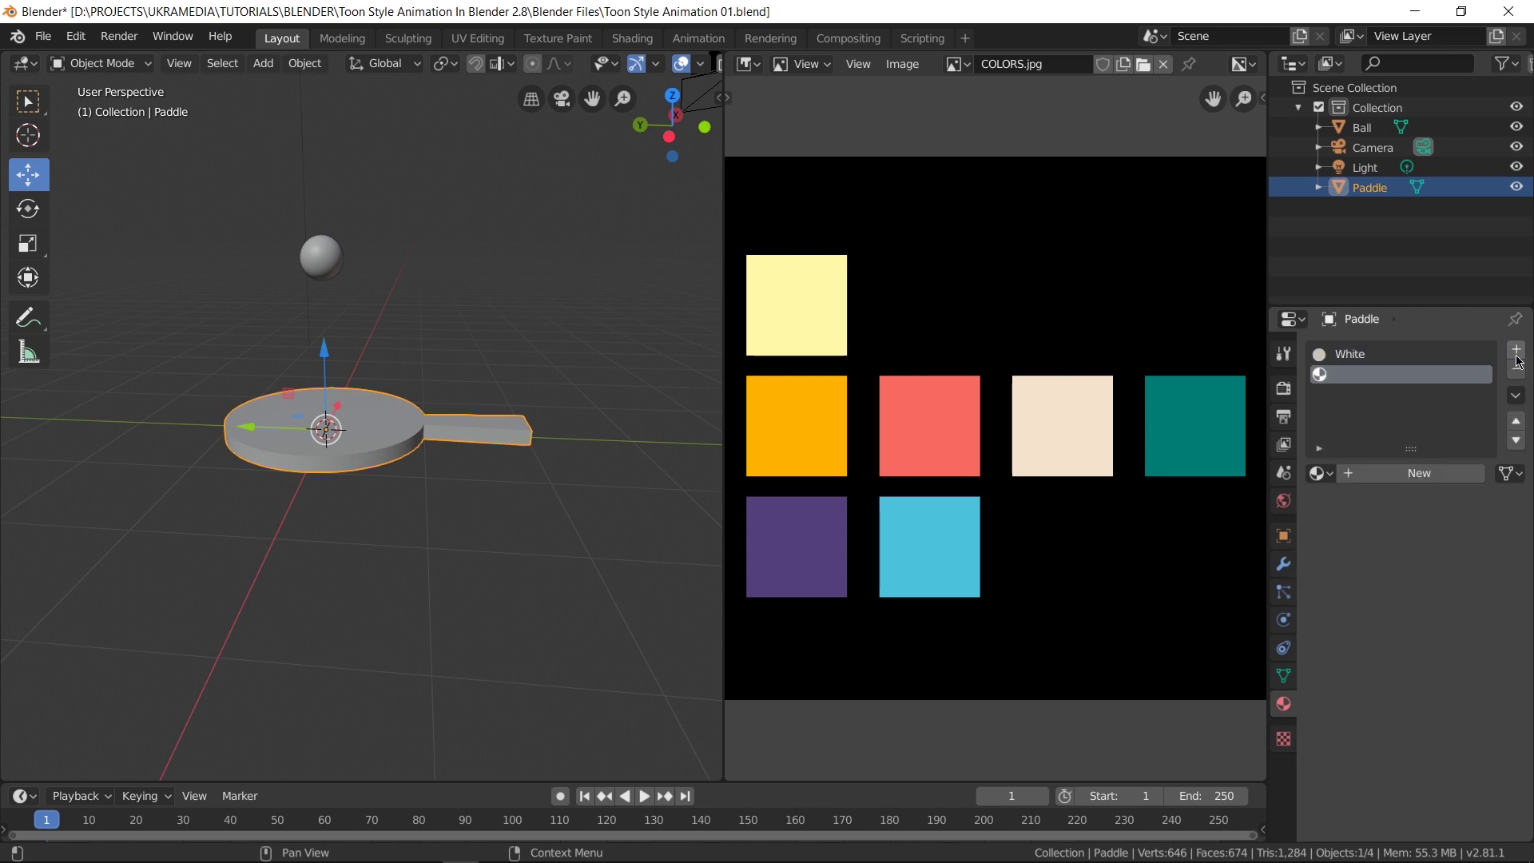
{"action": "left_click", "coordinate": [1319, 473]}
{"action": "left_click", "coordinate": [1133, 522]}
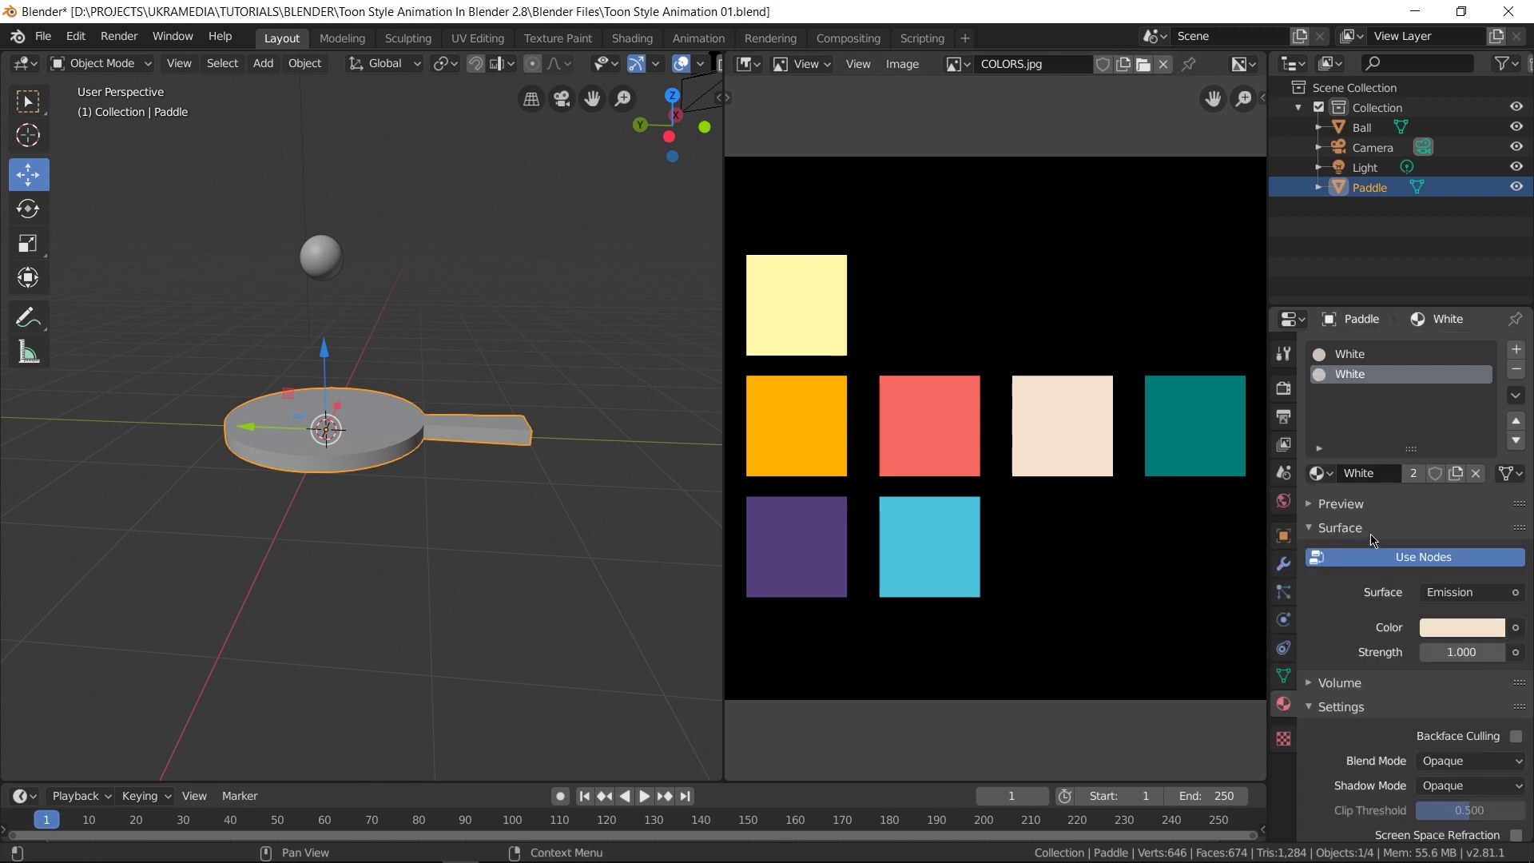
{"action": "left_click", "coordinate": [1414, 473]}
{"action": "left_click", "coordinate": [1371, 473]}
{"action": "type", "text": "Orange"}
{"action": "key", "text": "Return"}
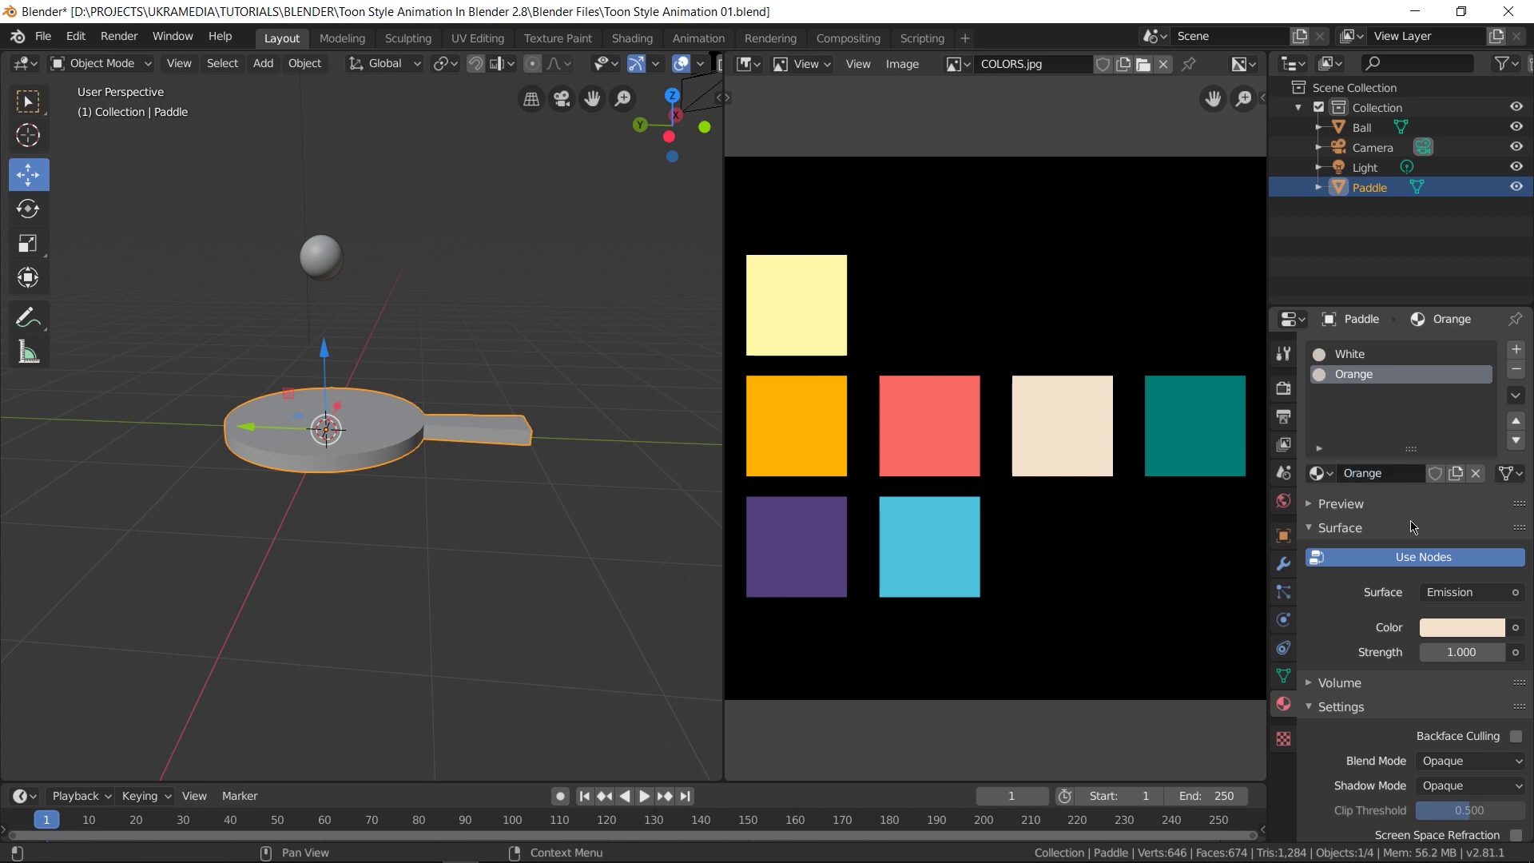
Sample the Orange material's emission color from the orange swatch in the palette image.
{"action": "left_click", "coordinate": [1458, 629]}
{"action": "left_click", "coordinate": [1487, 543]}
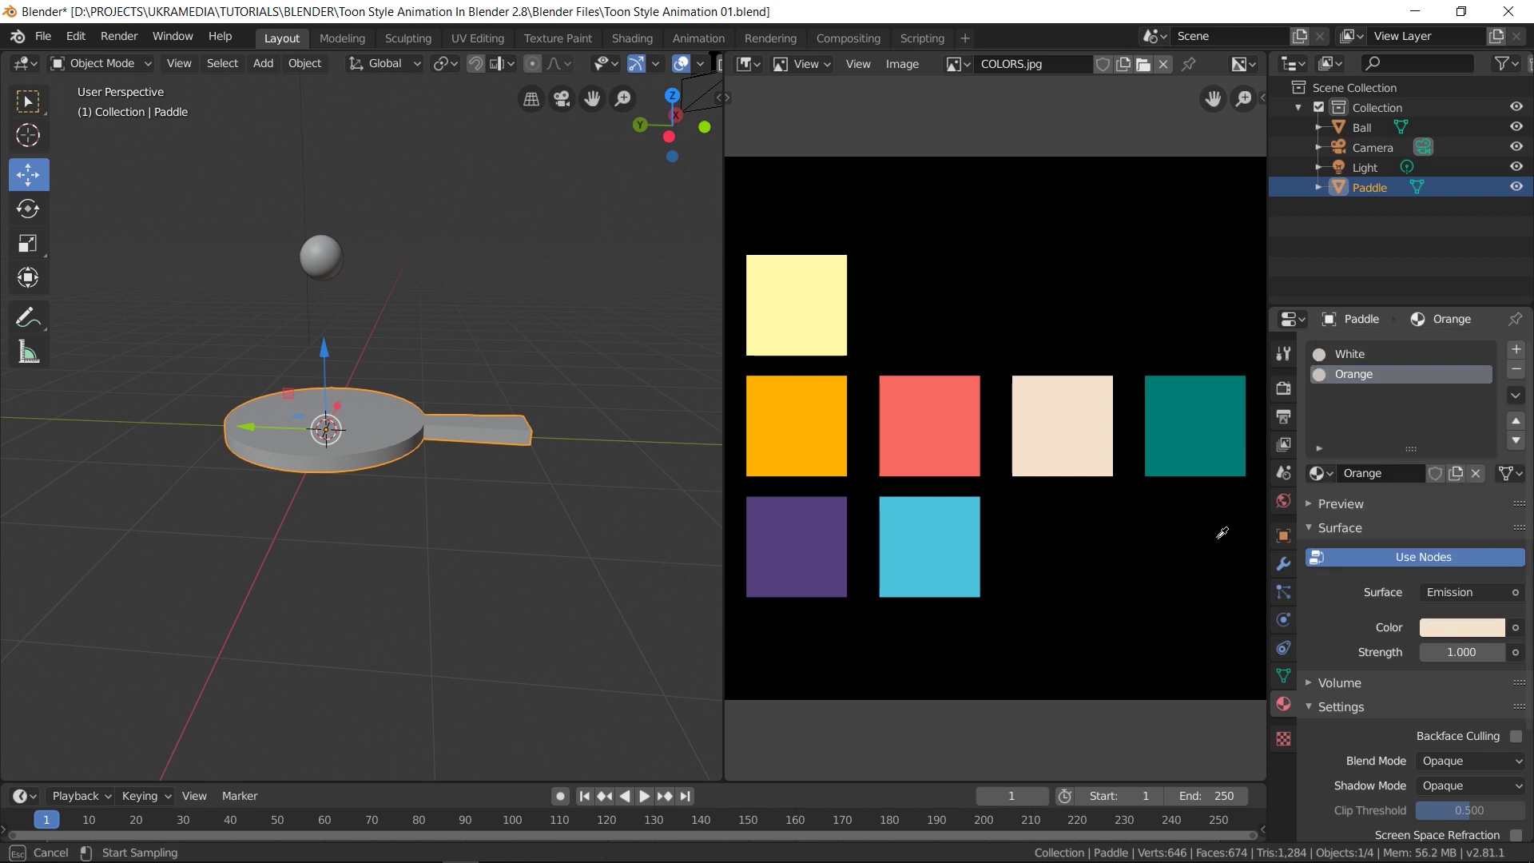
{"action": "left_click", "coordinate": [823, 427]}
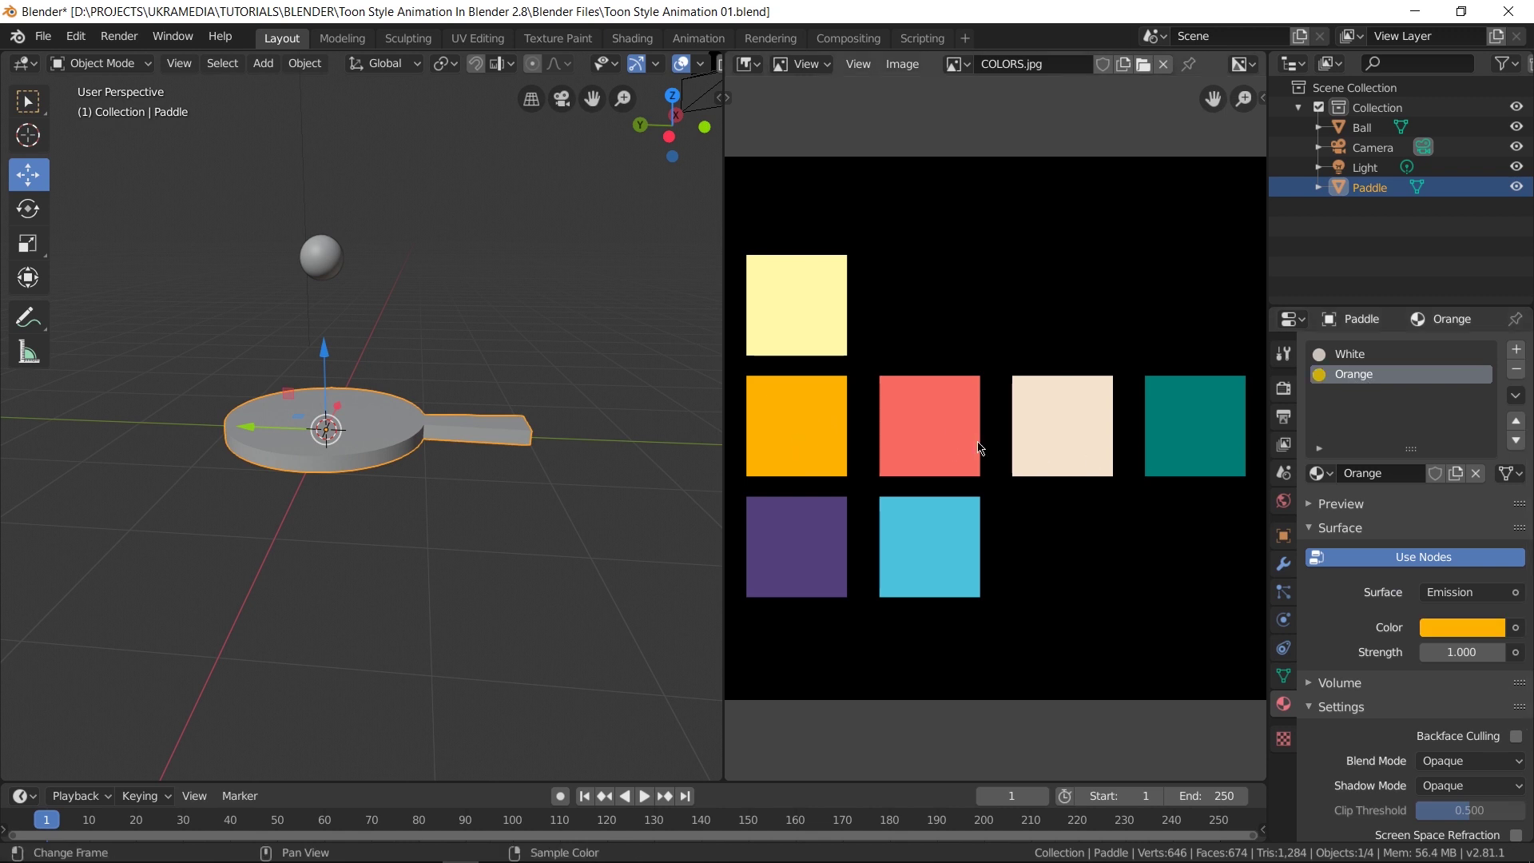
Add a third material slot to the paddle, fill it with a single-user copy of Orange, and name the copy Red.
{"action": "left_click", "coordinate": [1516, 350]}
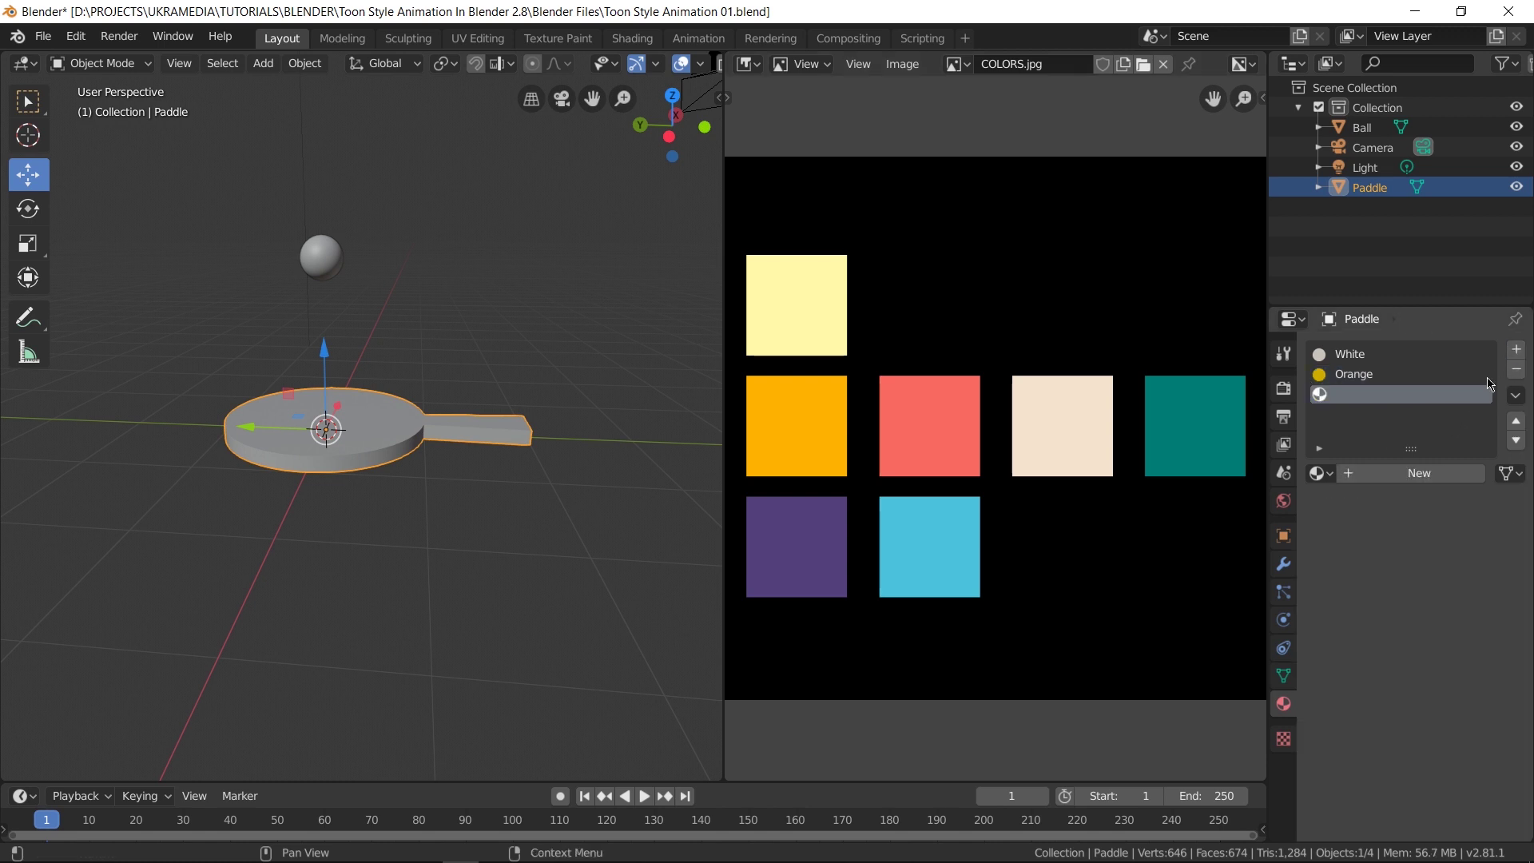
{"action": "left_click", "coordinate": [1331, 473]}
{"action": "left_click", "coordinate": [1119, 521]}
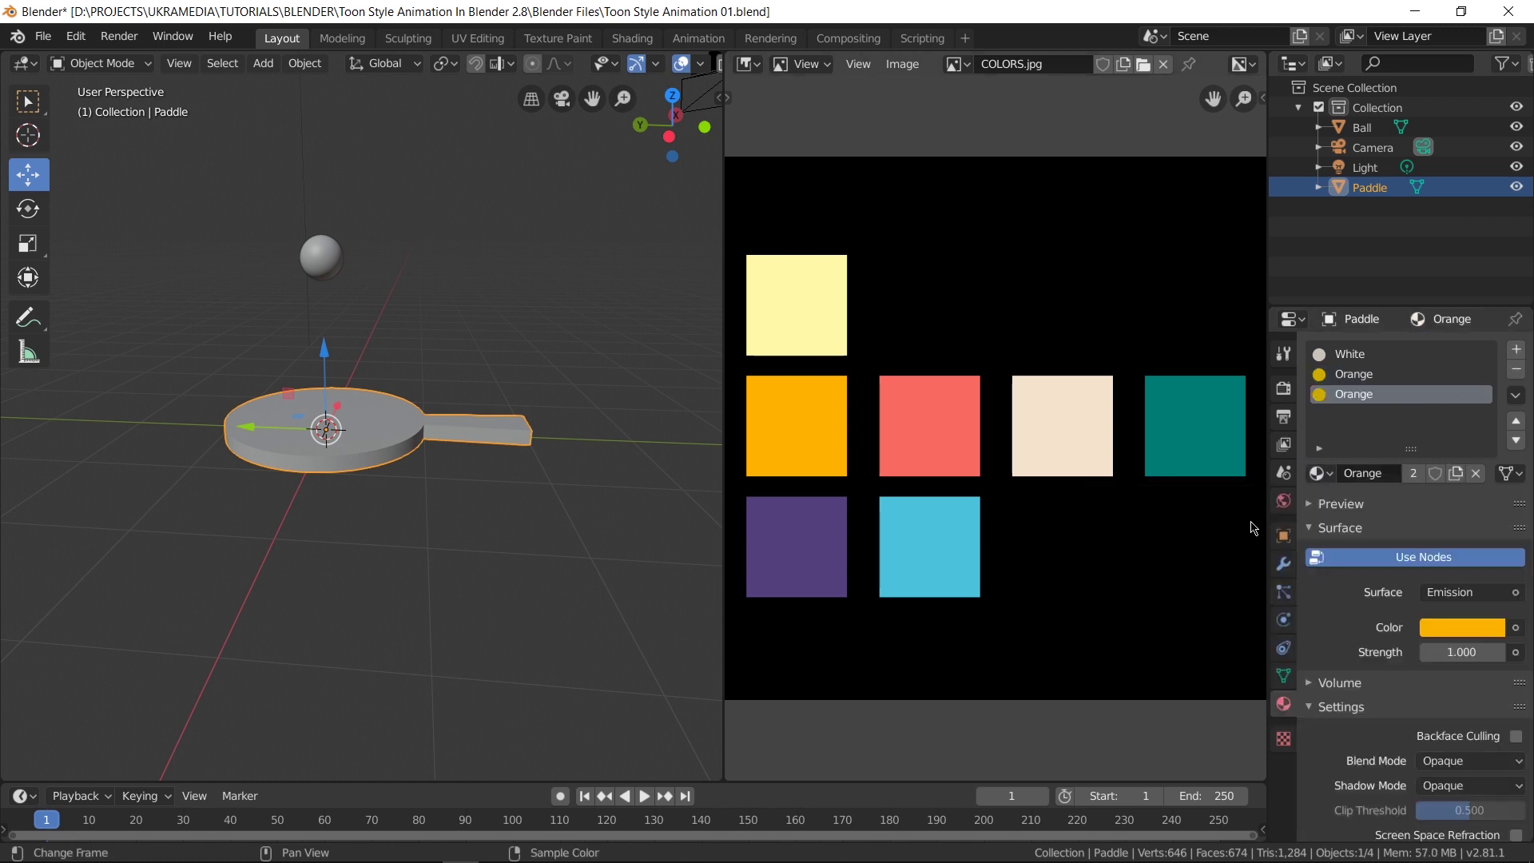
{"action": "left_click", "coordinate": [1455, 477]}
{"action": "double_click", "coordinate": [1390, 474]}
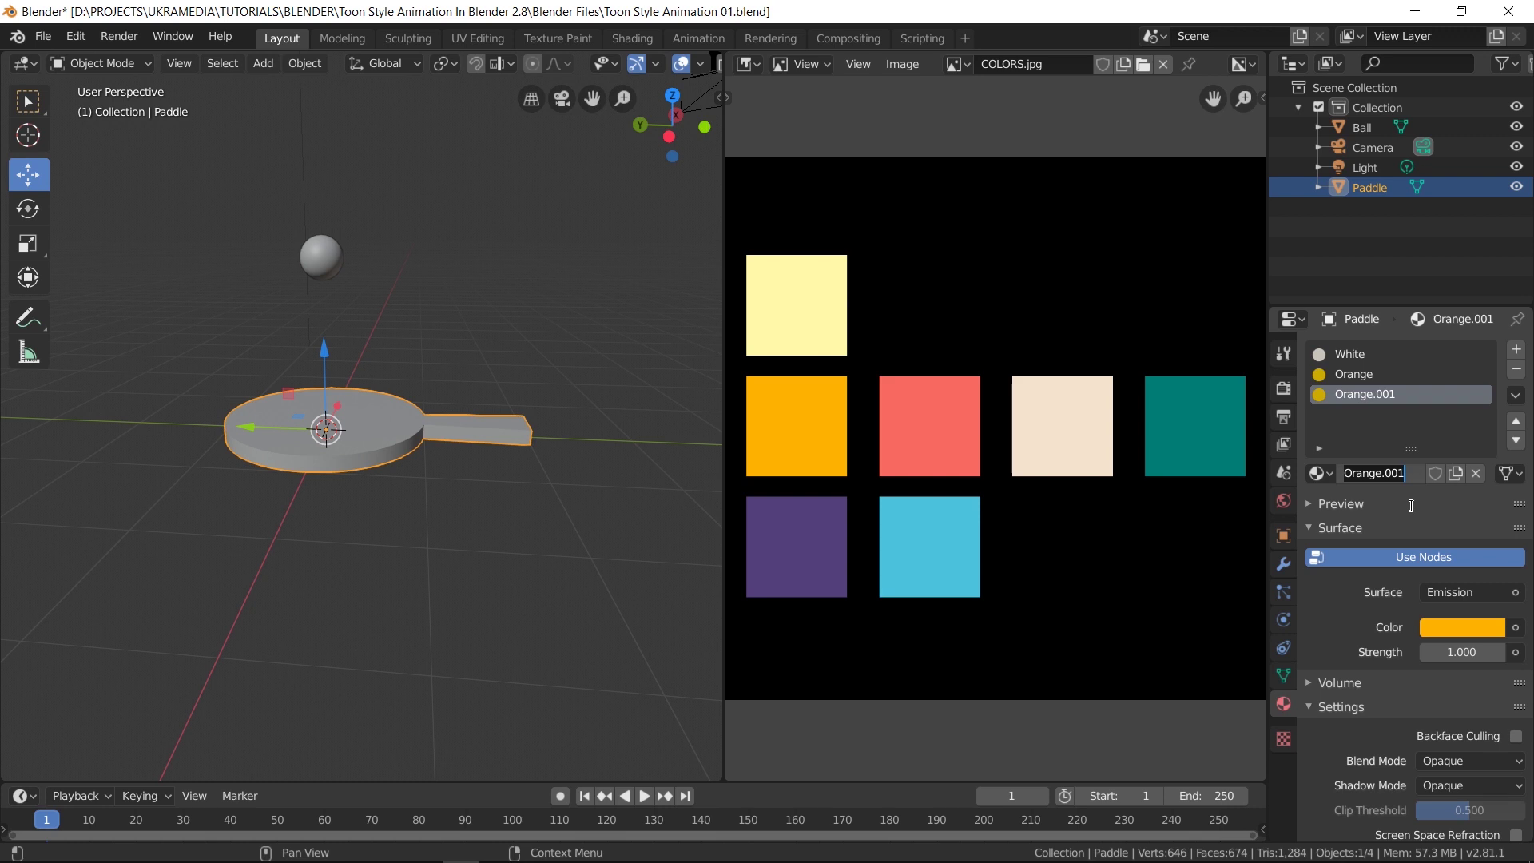
{"action": "type", "text": "Red"}
{"action": "key", "text": "Return"}
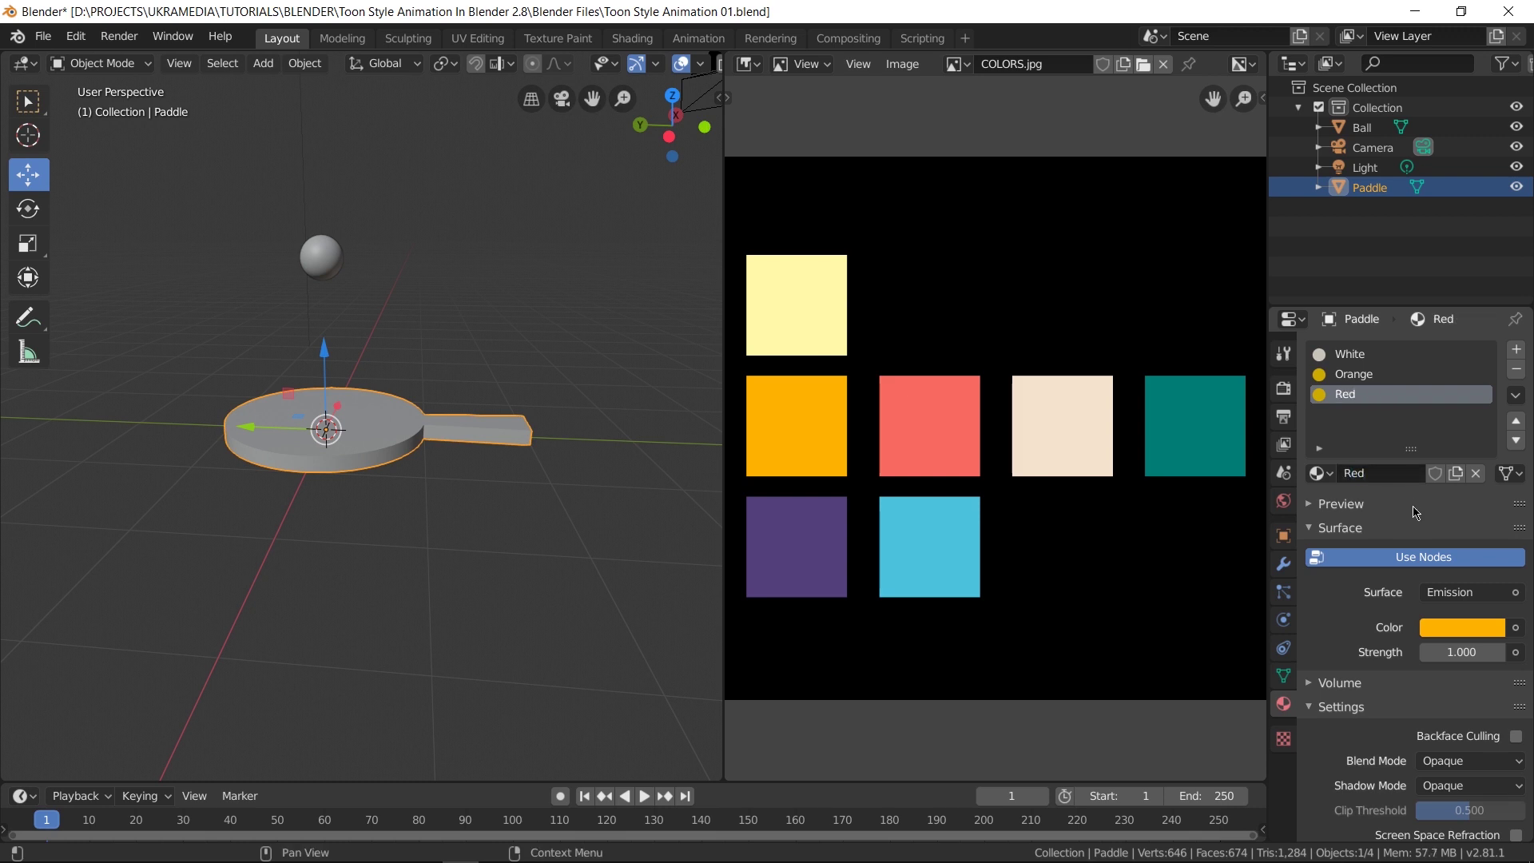
Sample the Red material's emission color from the coral red swatch in the palette image.
{"action": "left_click", "coordinate": [1467, 628]}
{"action": "left_click", "coordinate": [1484, 539]}
{"action": "left_click", "coordinate": [962, 450]}
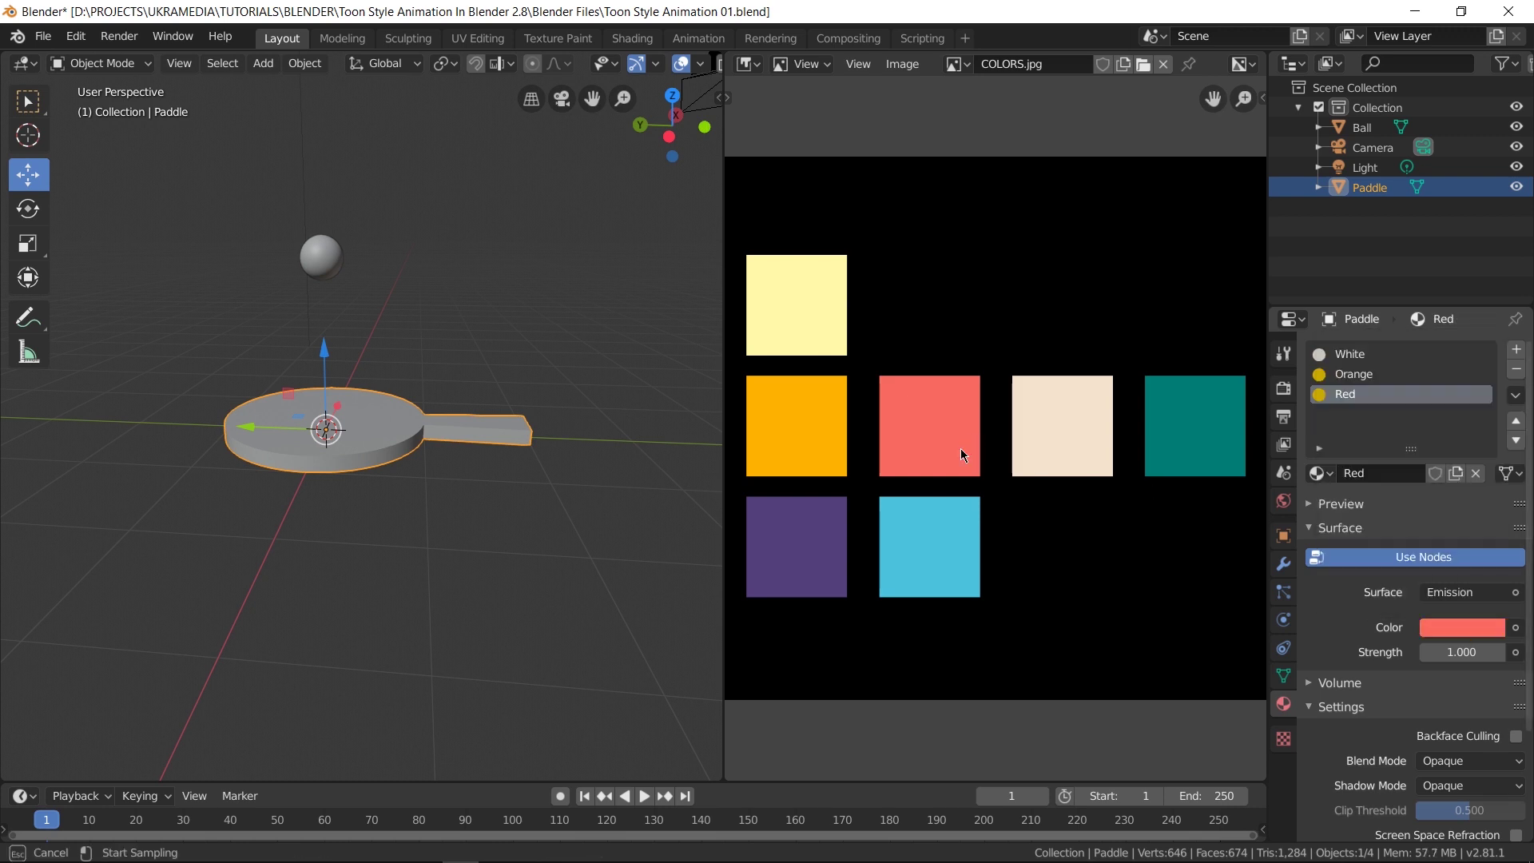
Add a fourth material slot to the paddle, fill it with a single-user copy of Red, and name the copy Green.
{"action": "left_click", "coordinate": [1517, 350]}
{"action": "left_click", "coordinate": [1318, 473]}
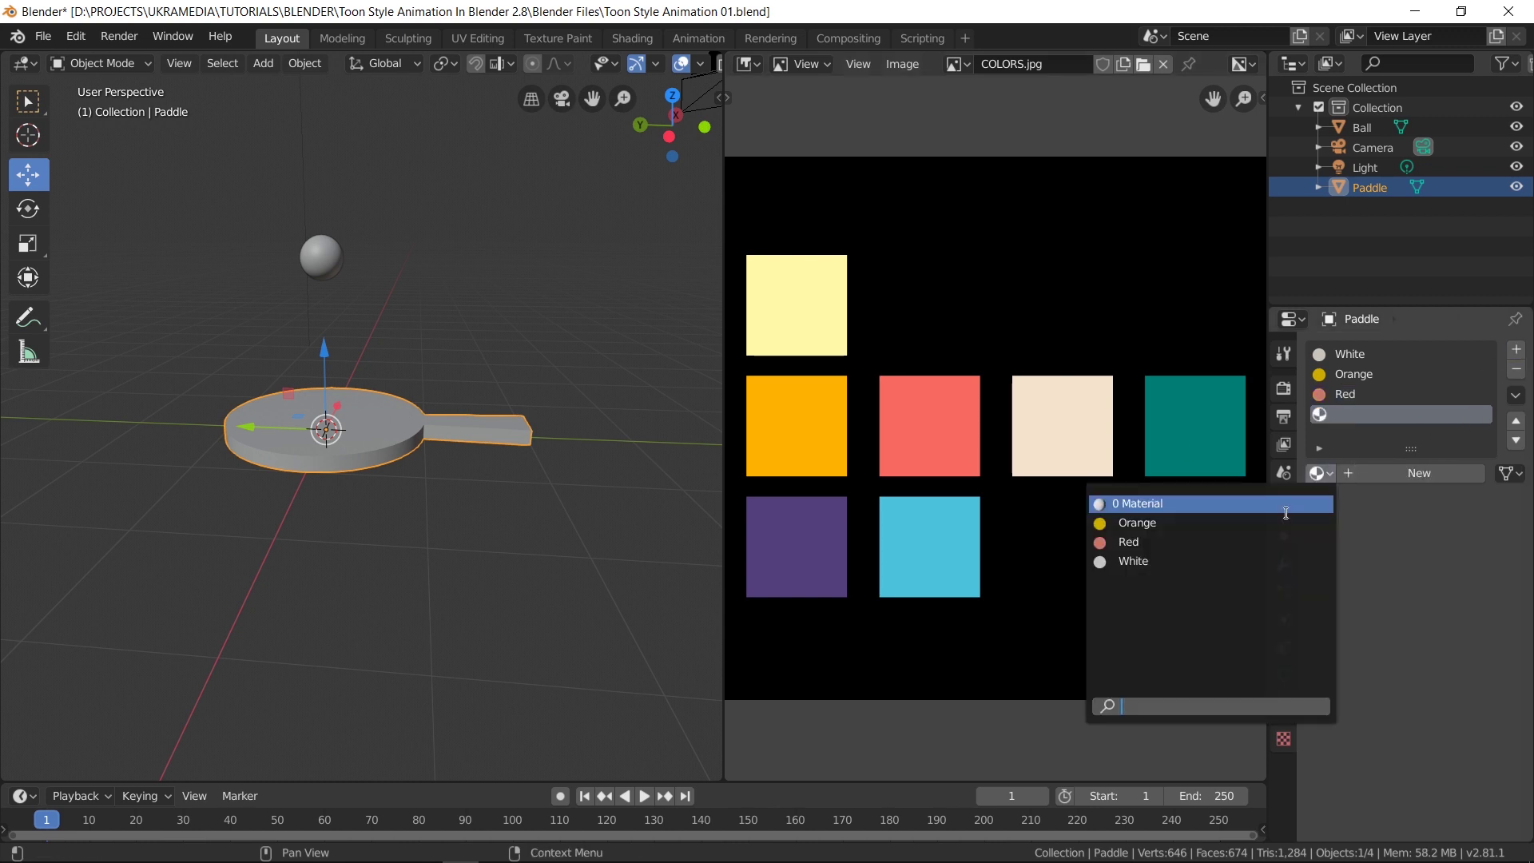
{"action": "left_click", "coordinate": [1243, 542]}
{"action": "left_click", "coordinate": [1414, 474]}
{"action": "left_click", "coordinate": [1375, 474]}
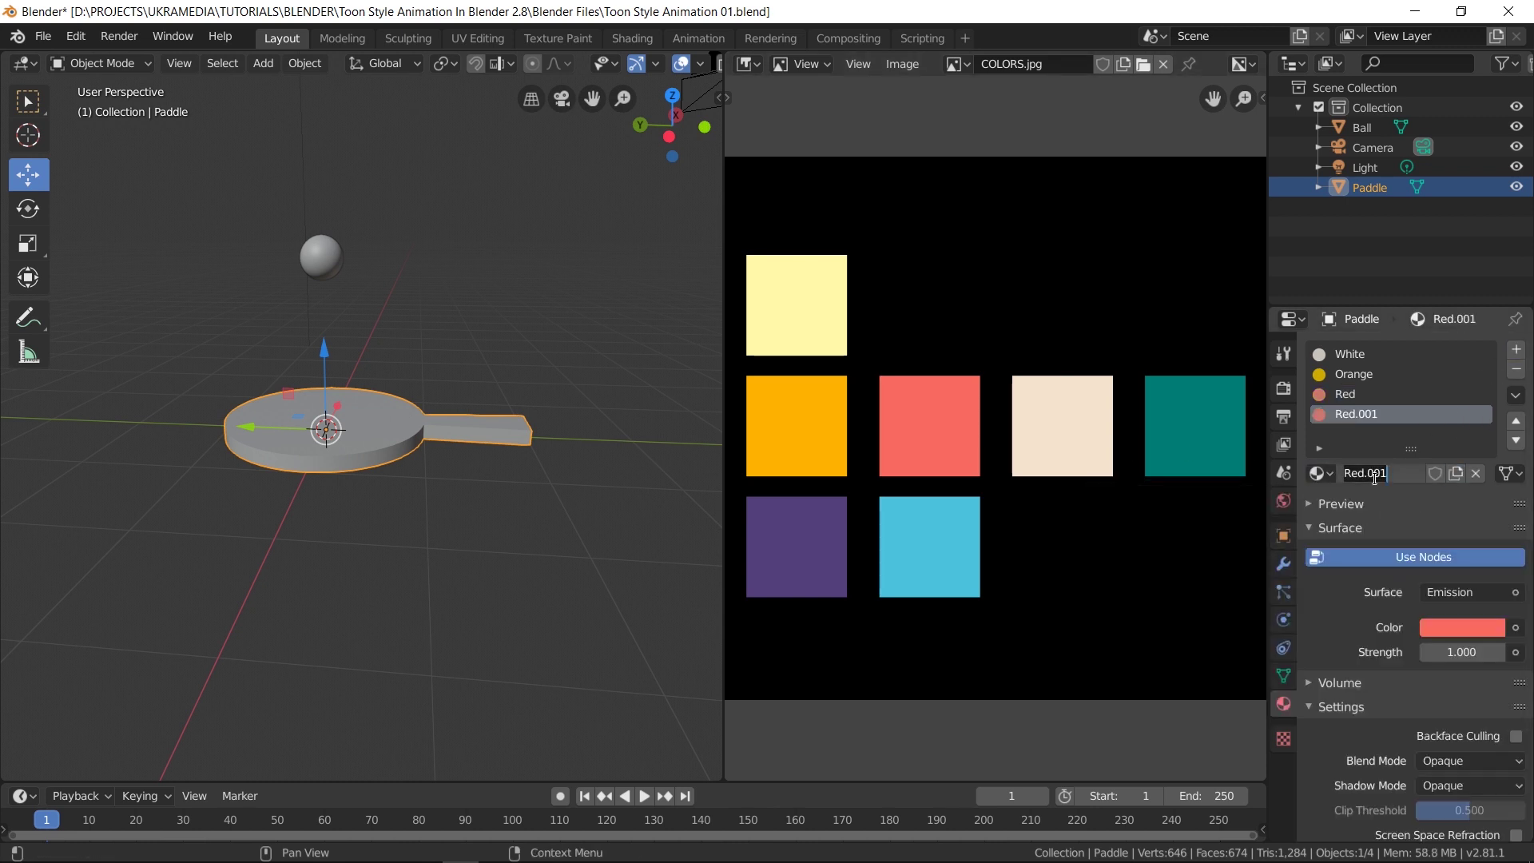
{"action": "type", "text": "Green"}
{"action": "key", "text": "Return"}
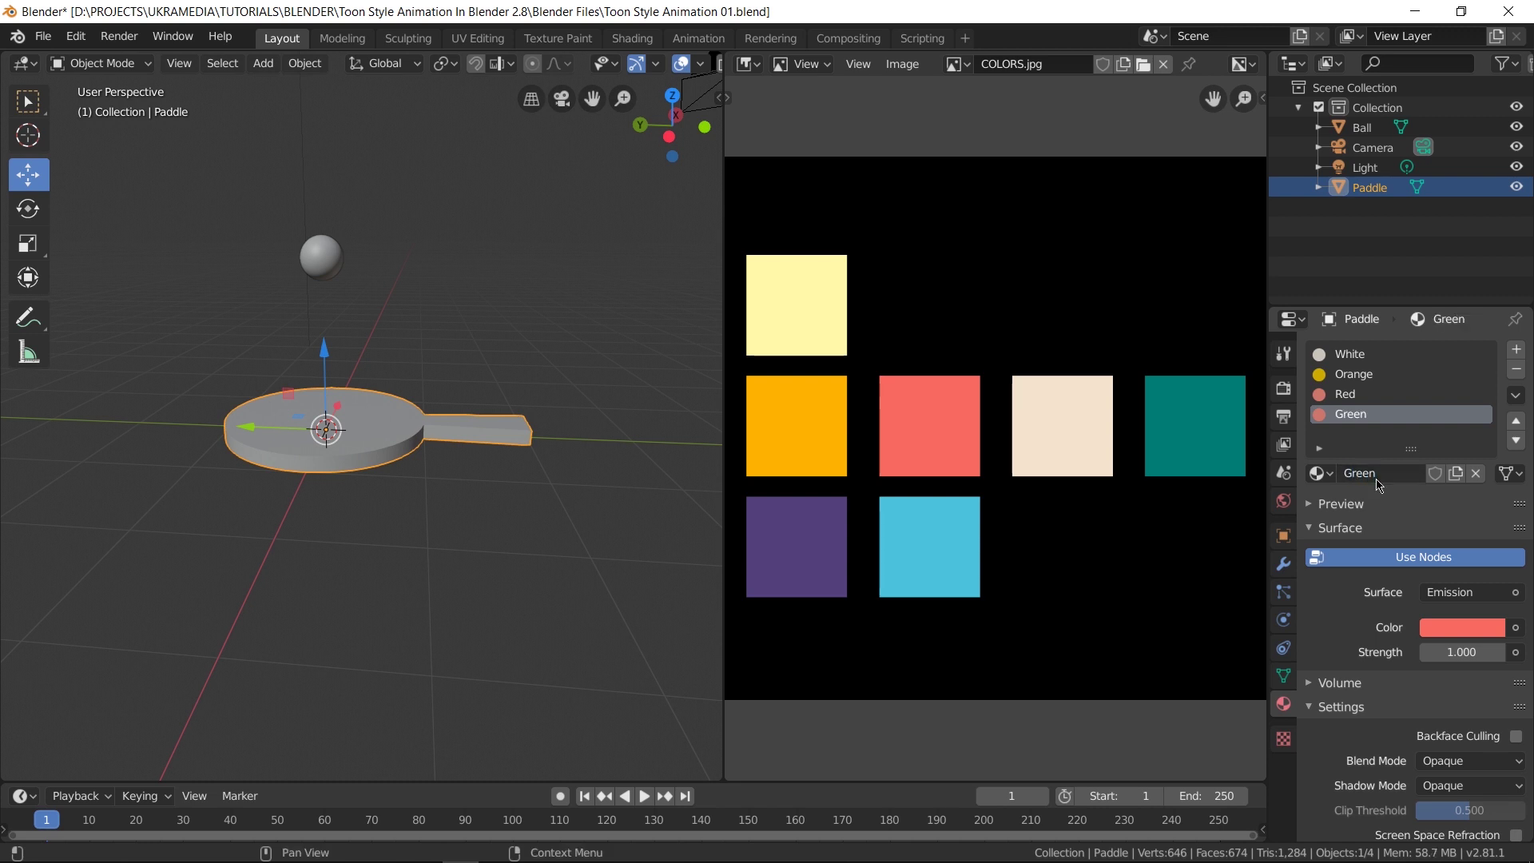
Sample the Green material's emission color from the teal swatch in the palette image.
{"action": "left_click", "coordinate": [1462, 629]}
{"action": "left_click", "coordinate": [1483, 540]}
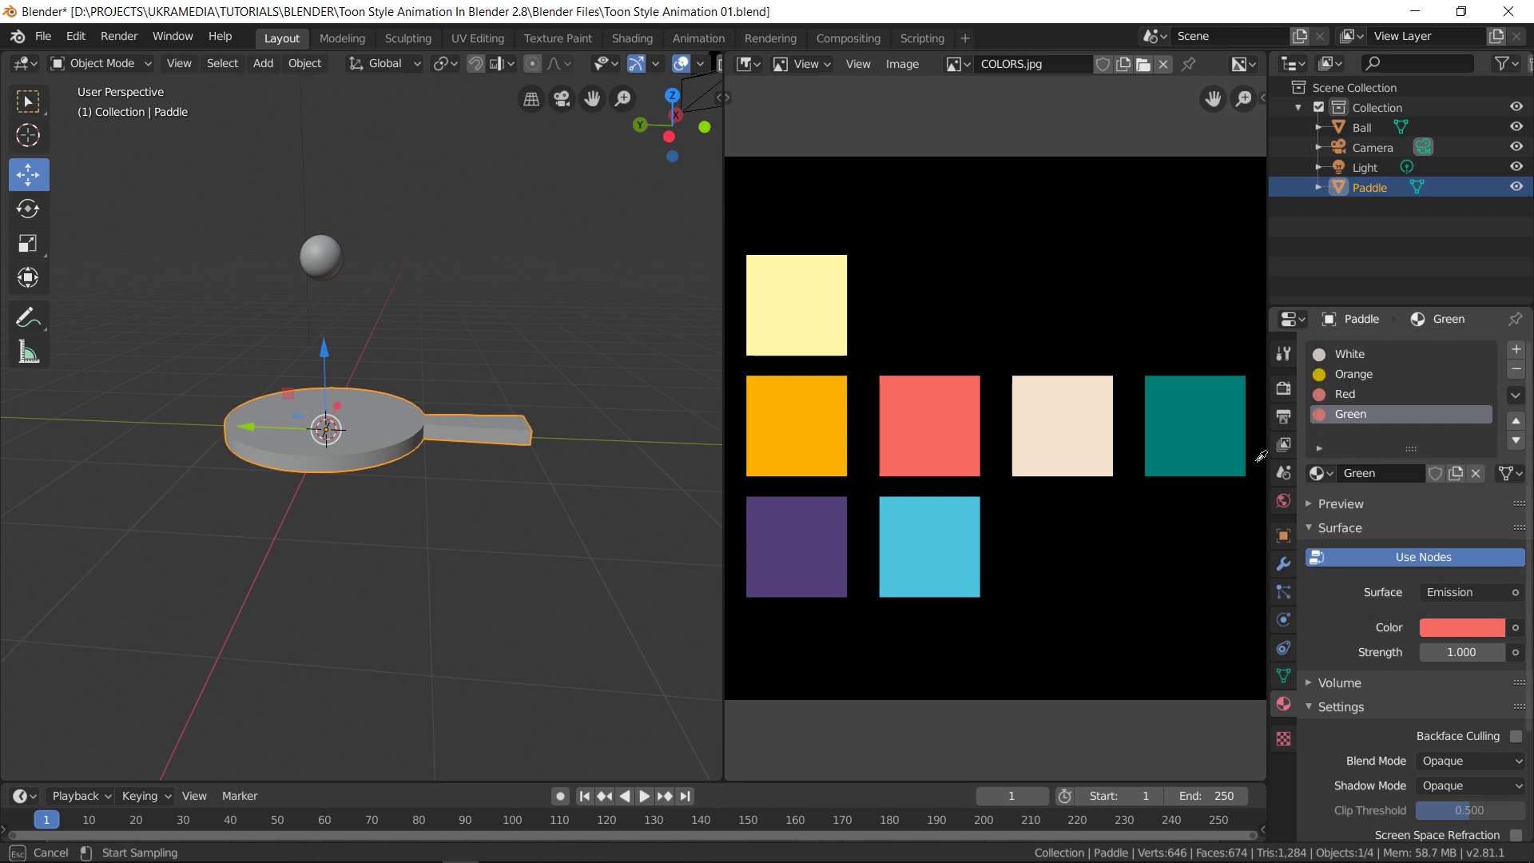
{"action": "left_click", "coordinate": [1217, 443]}
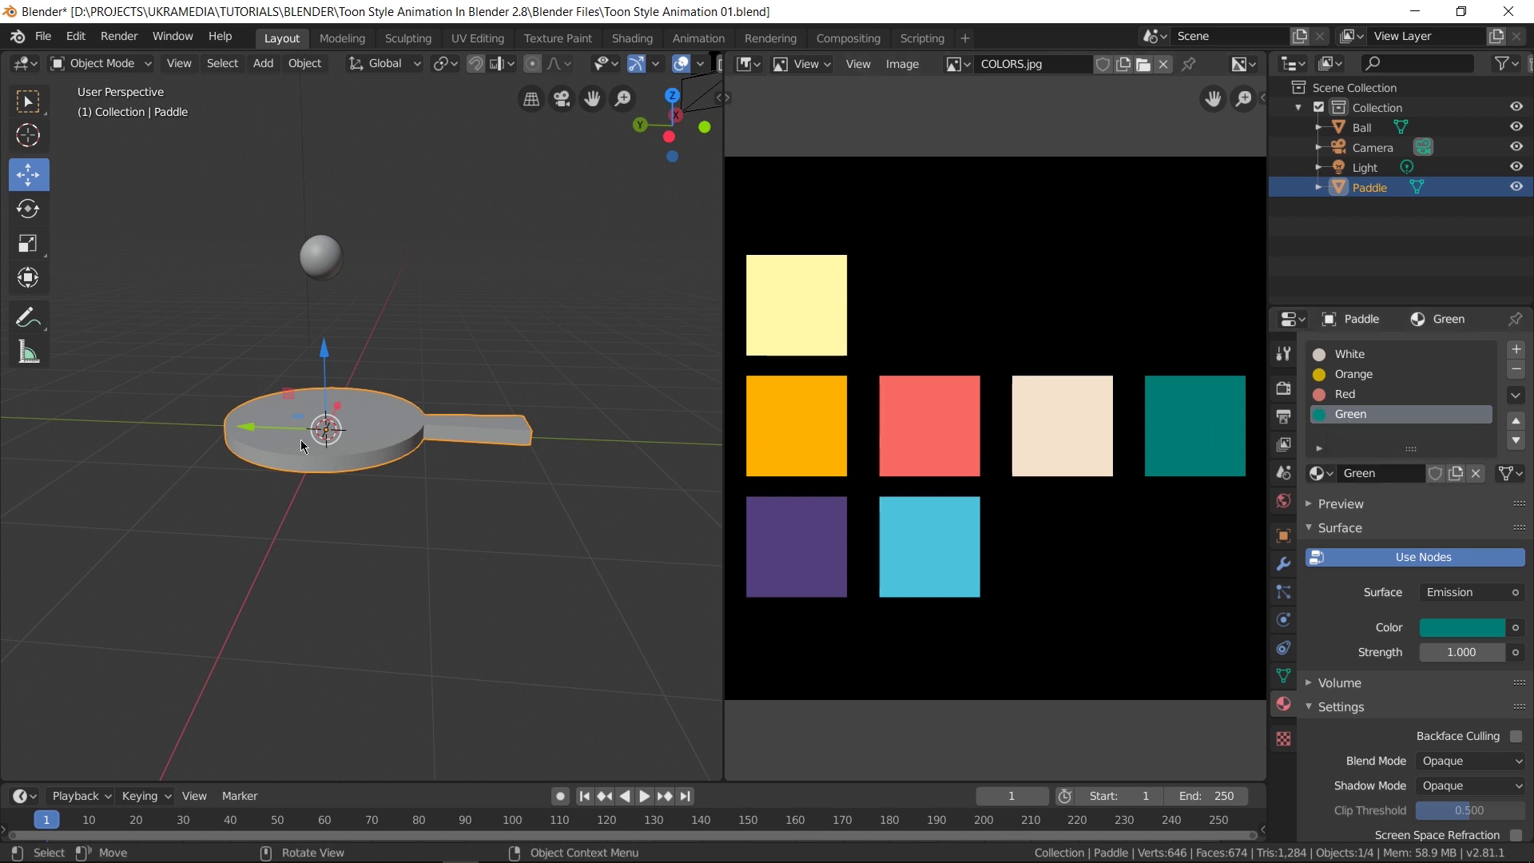
Switch the 3D viewport to Rendered shading to preview the paddle's flat emission material.
{"action": "scroll", "coordinate": [358, 445], "scroll_direction": "up", "scroll_amount": 3}
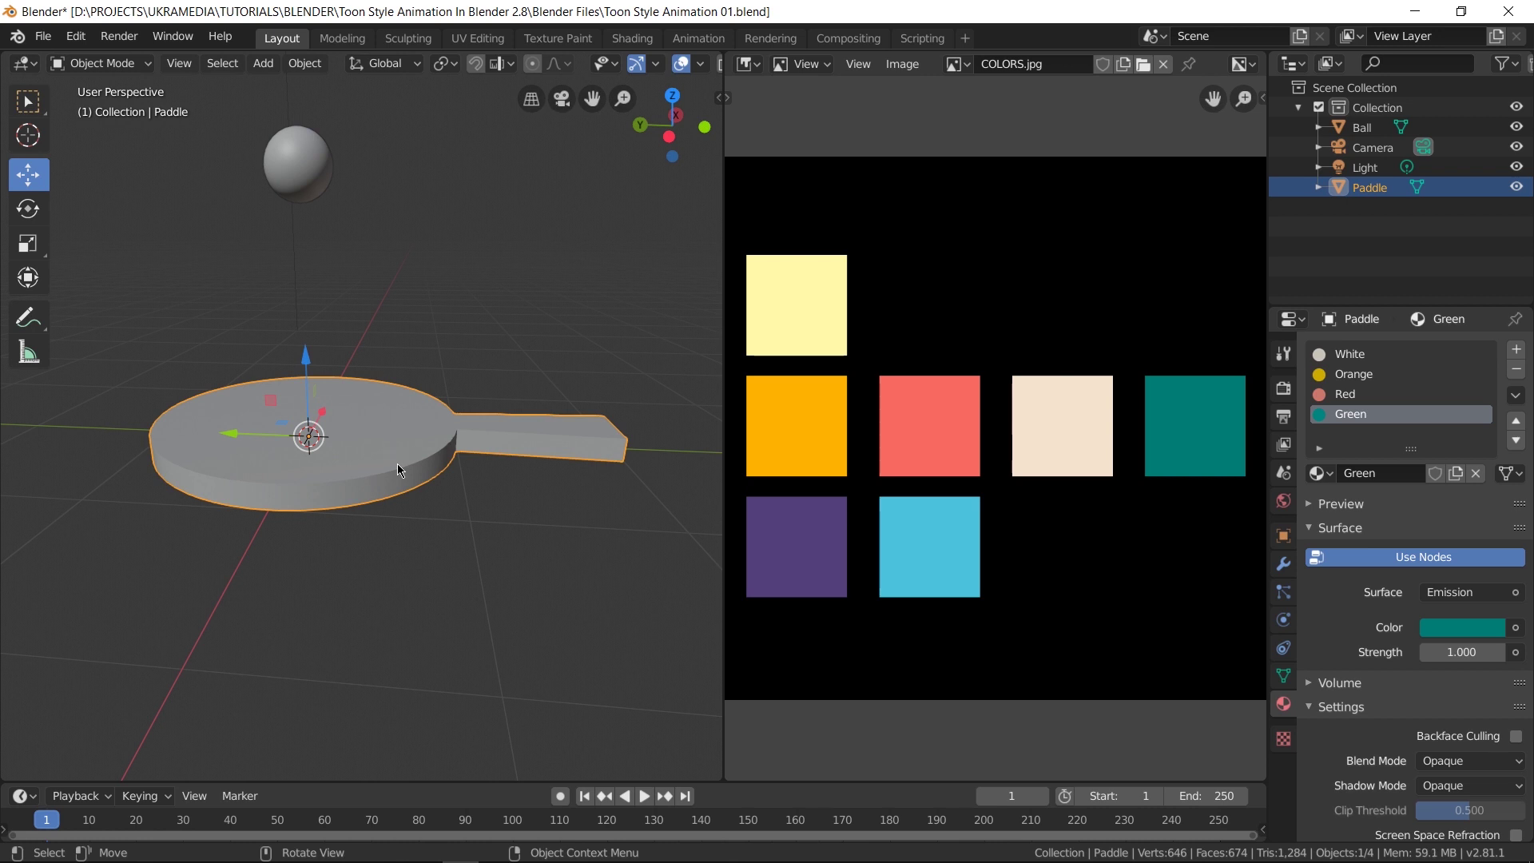
{"action": "key", "text": "z"}
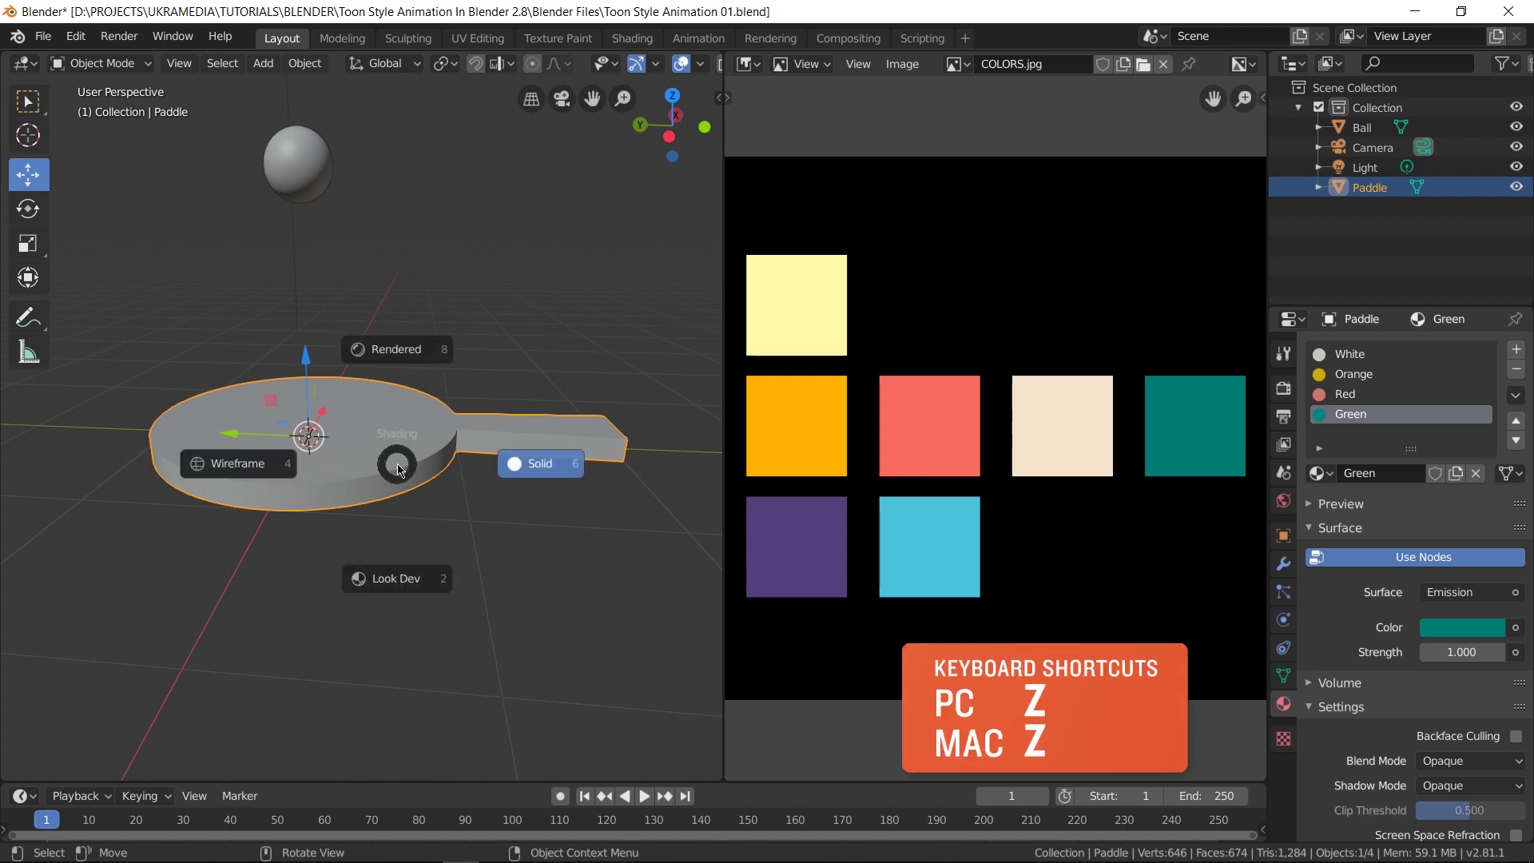
{"action": "left_click", "coordinate": [406, 358]}
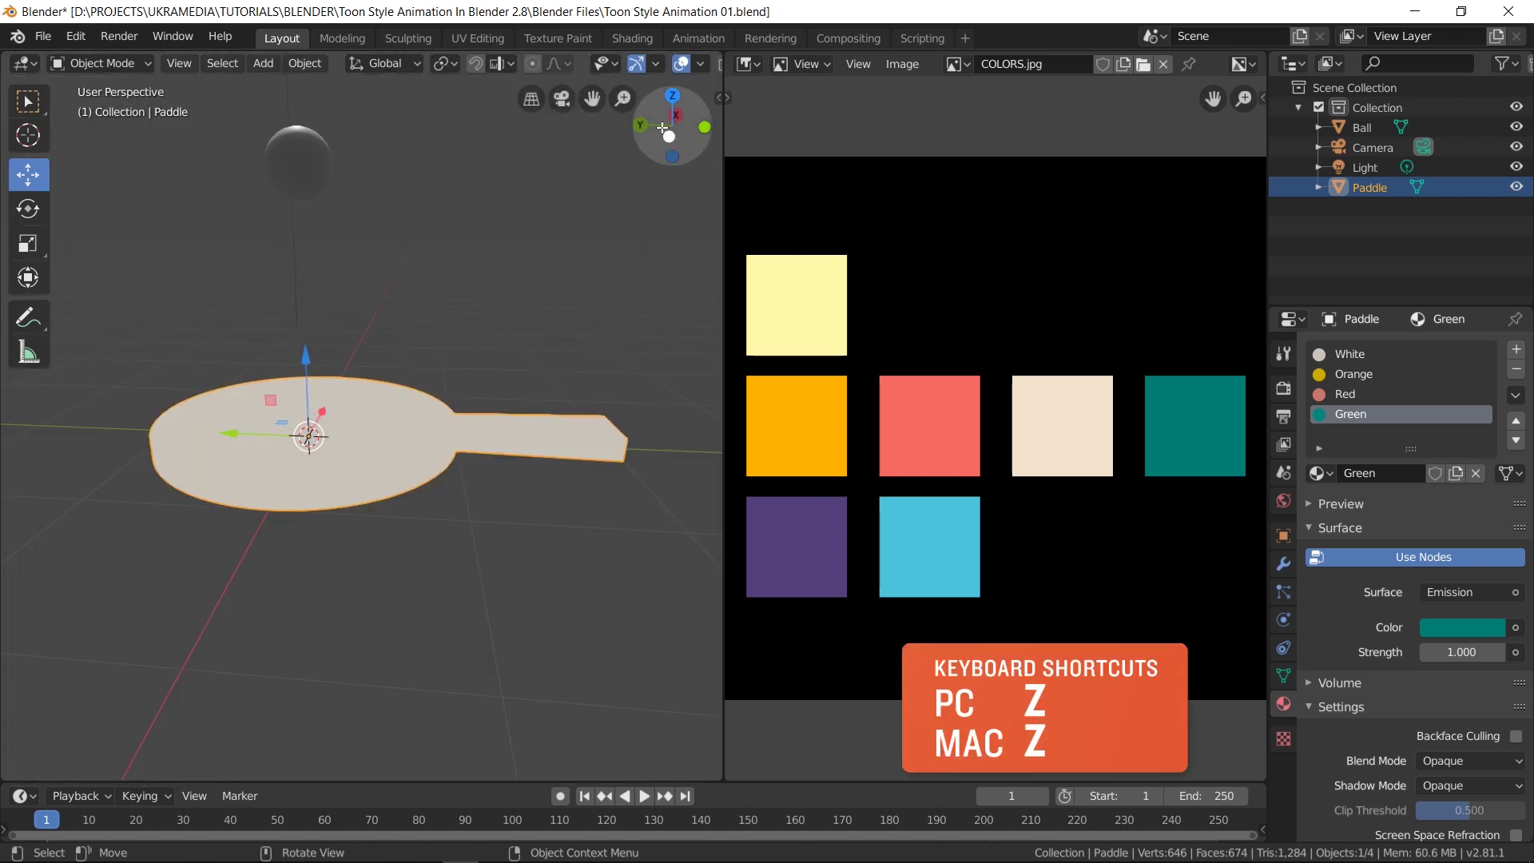
{"action": "scroll", "coordinate": [692, 76], "scroll_direction": "down", "scroll_amount": 4}
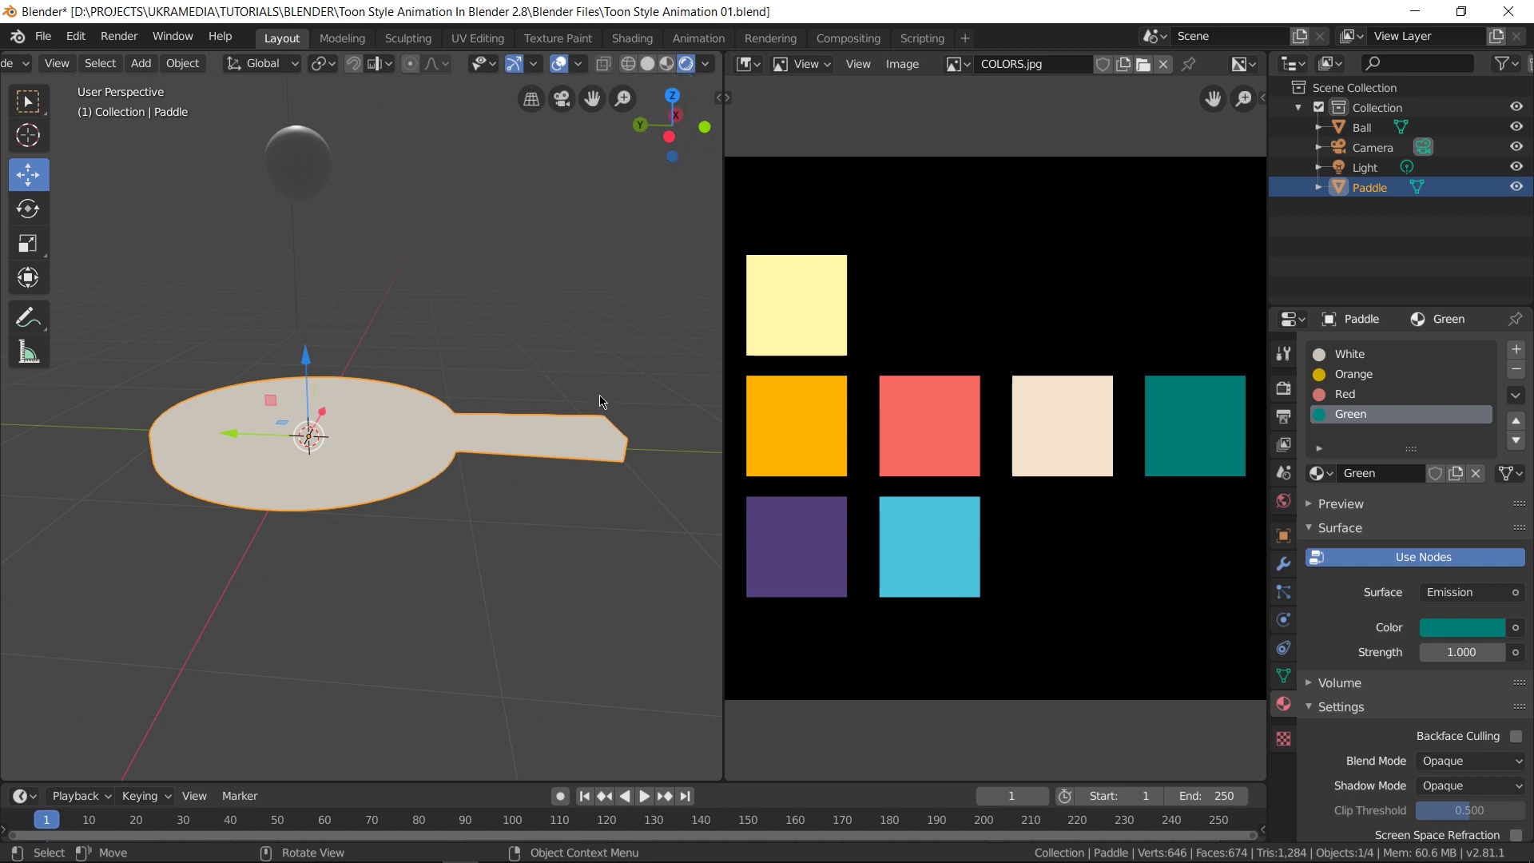
{"action": "middle_click_drag", "start_coordinate": [438, 545], "coordinate": [415, 566]}
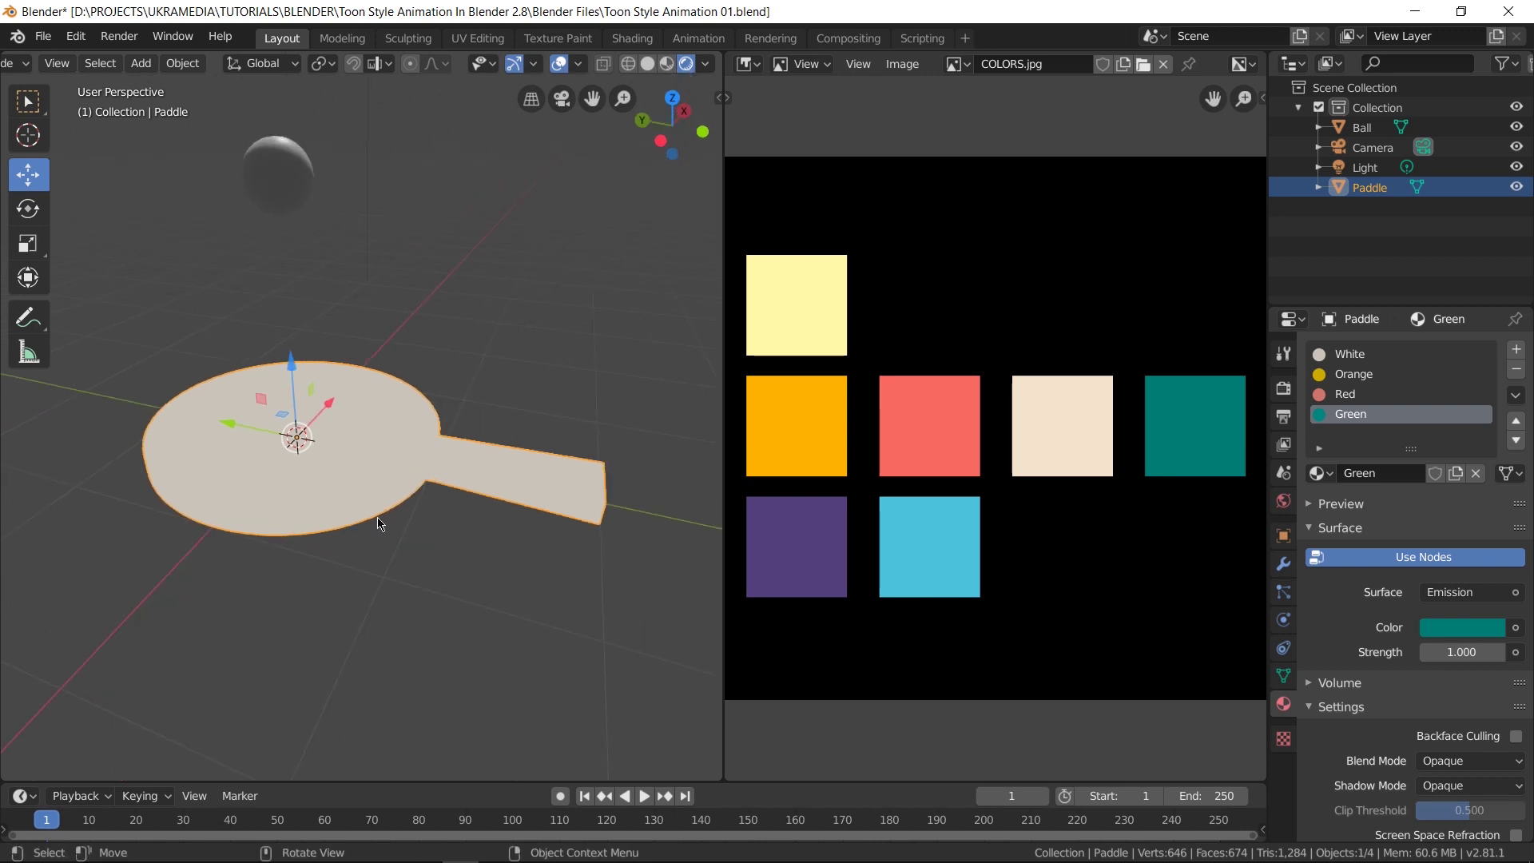
{"action": "scroll", "coordinate": [381, 525], "scroll_direction": "up", "scroll_amount": 1}
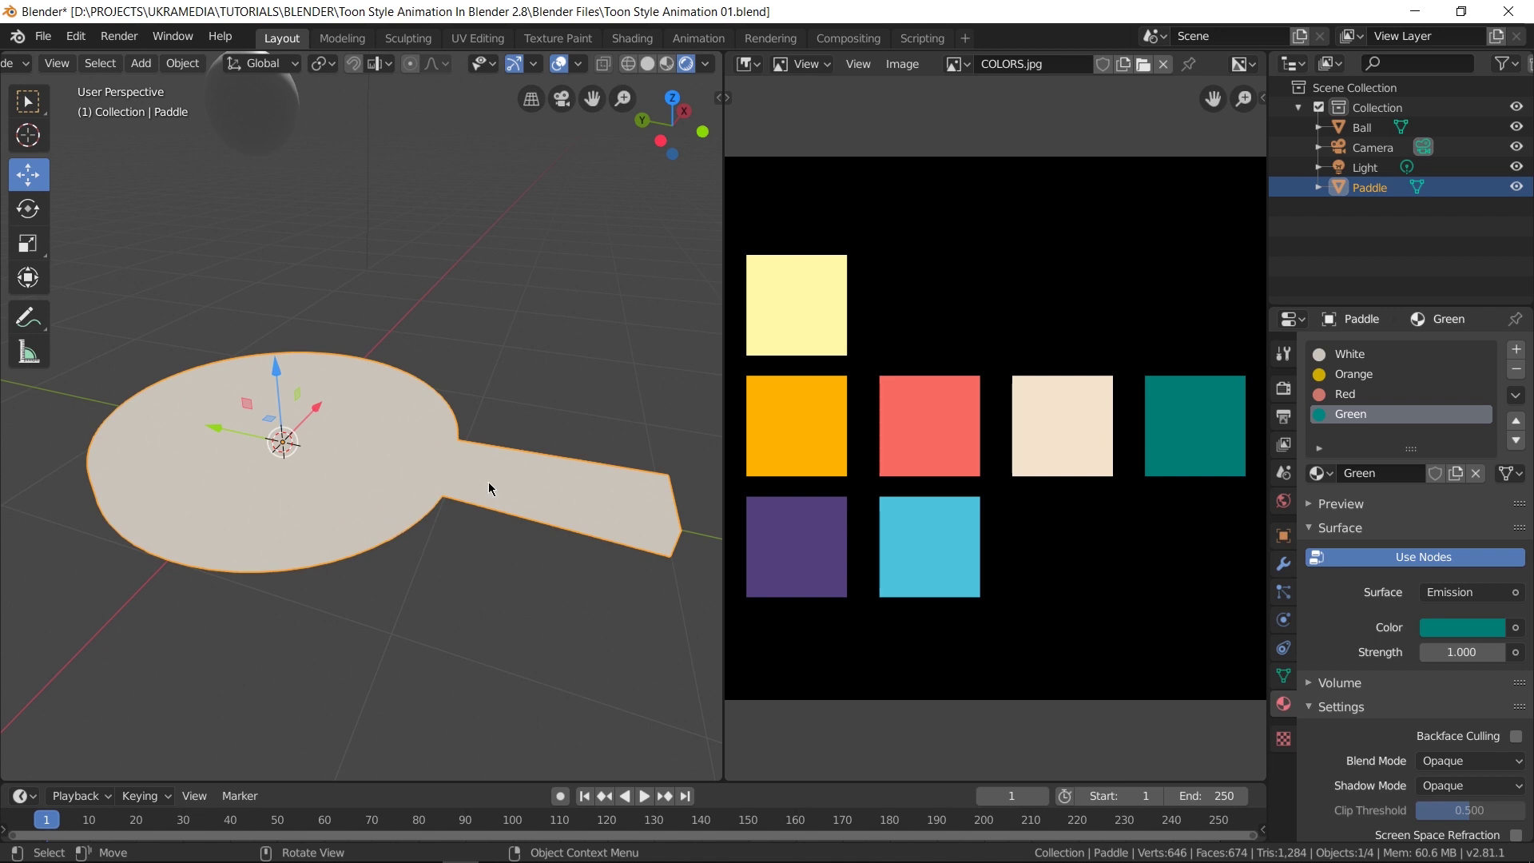
Enter Edit Mode on the paddle in top view and activate the Select Box tool.
{"action": "left_click", "coordinate": [1365, 358]}
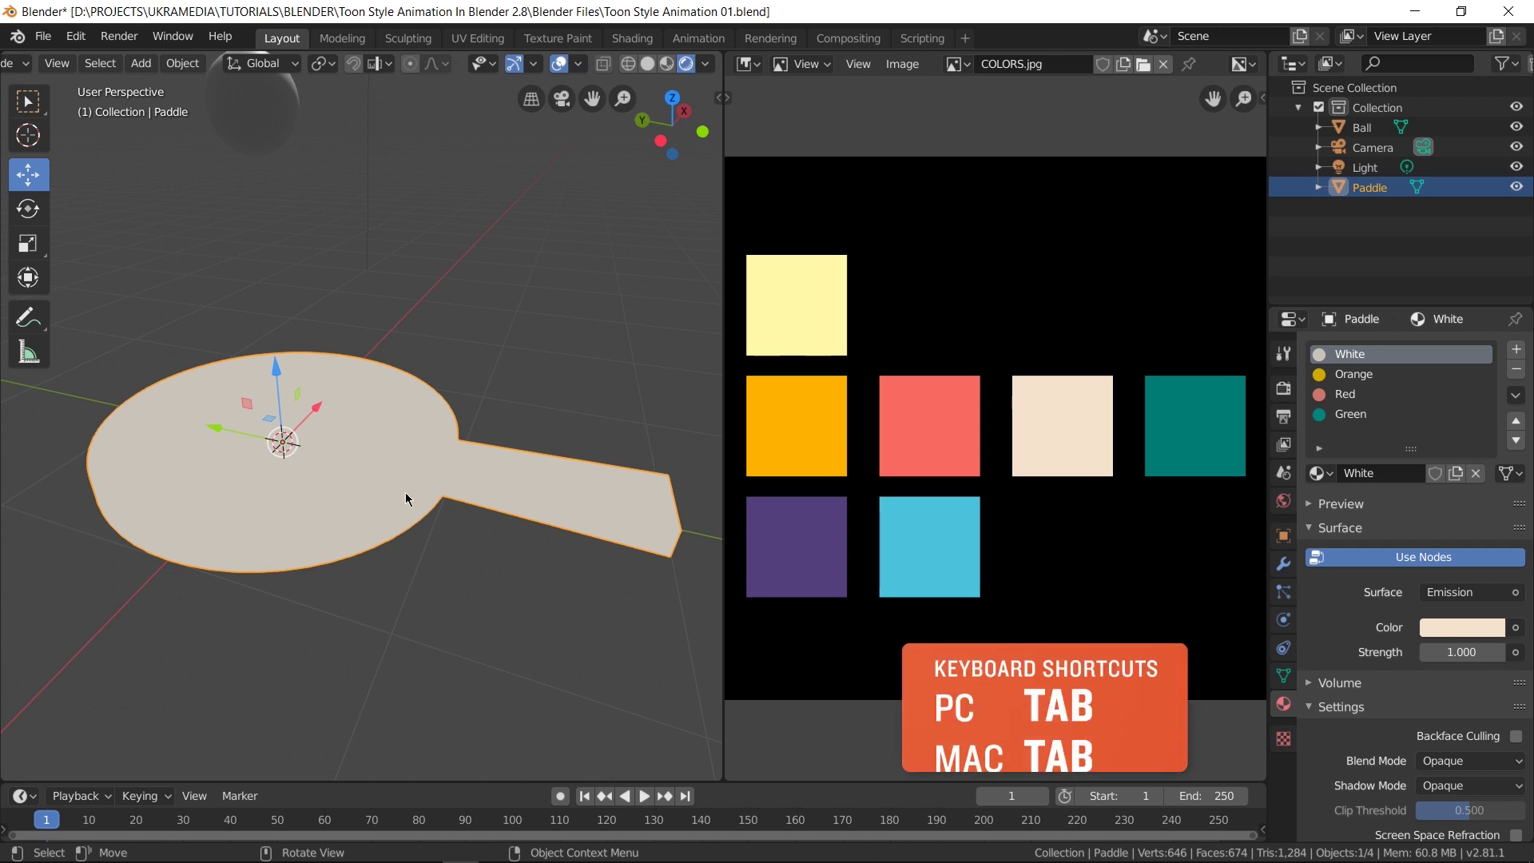
{"action": "key", "text": "Tab"}
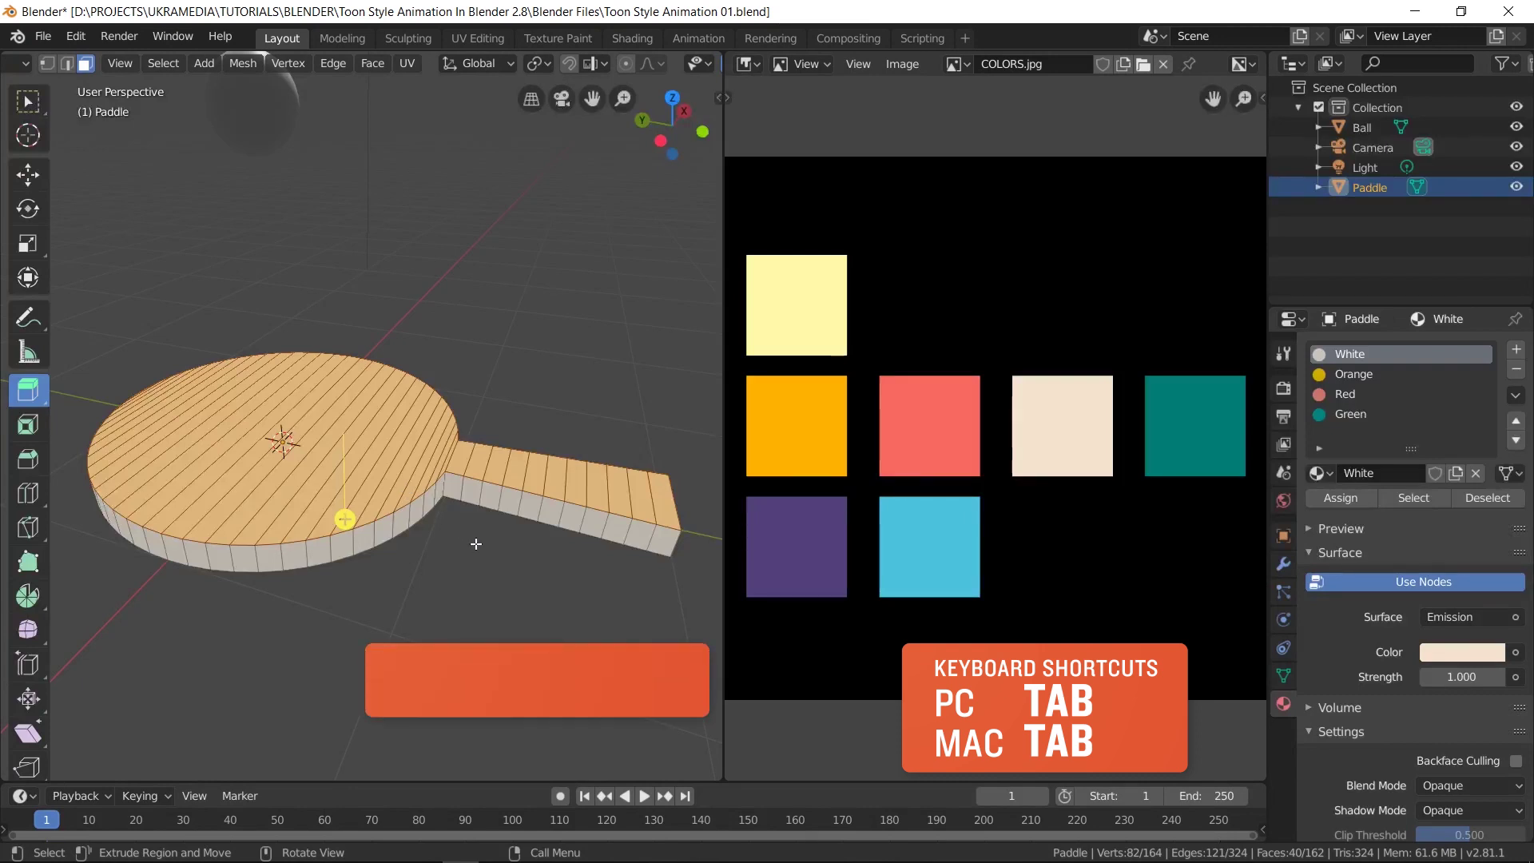
{"action": "key", "text": "KP_7"}
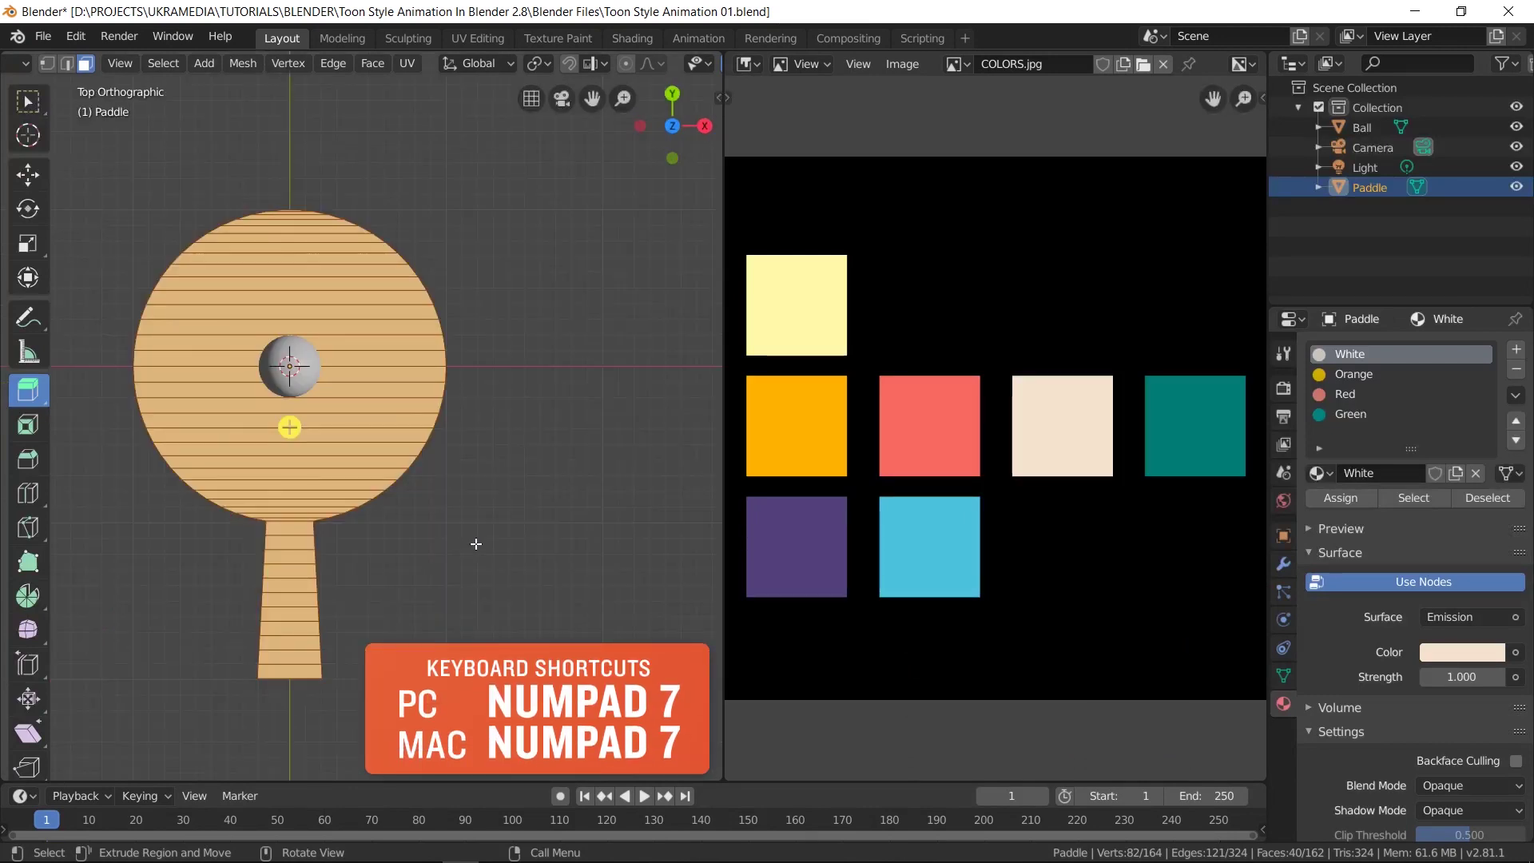
{"action": "middle_click_drag", "start_coordinate": [467, 544], "coordinate": [570, 432], "text": "shift"}
{"action": "scroll", "coordinate": [448, 561], "scroll_direction": "up", "scroll_amount": 1}
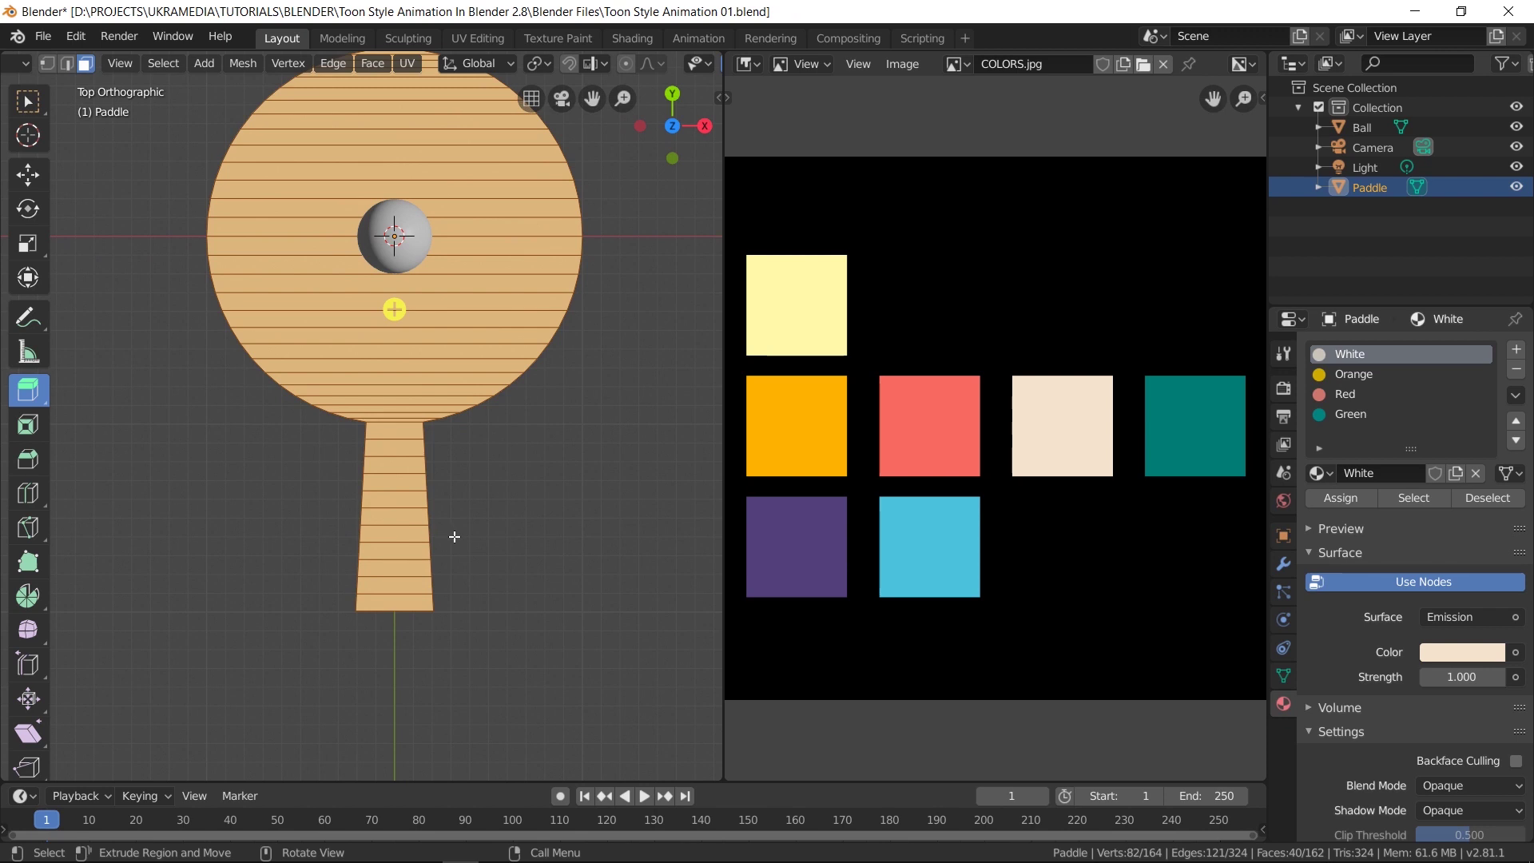
{"action": "left_click", "coordinate": [28, 101]}
Try to box-select the handle and the adjoining strip of the paddle head from above in Rendered shading.
{"action": "left_click_drag", "start_coordinate": [571, 635], "coordinate": [199, 386]}
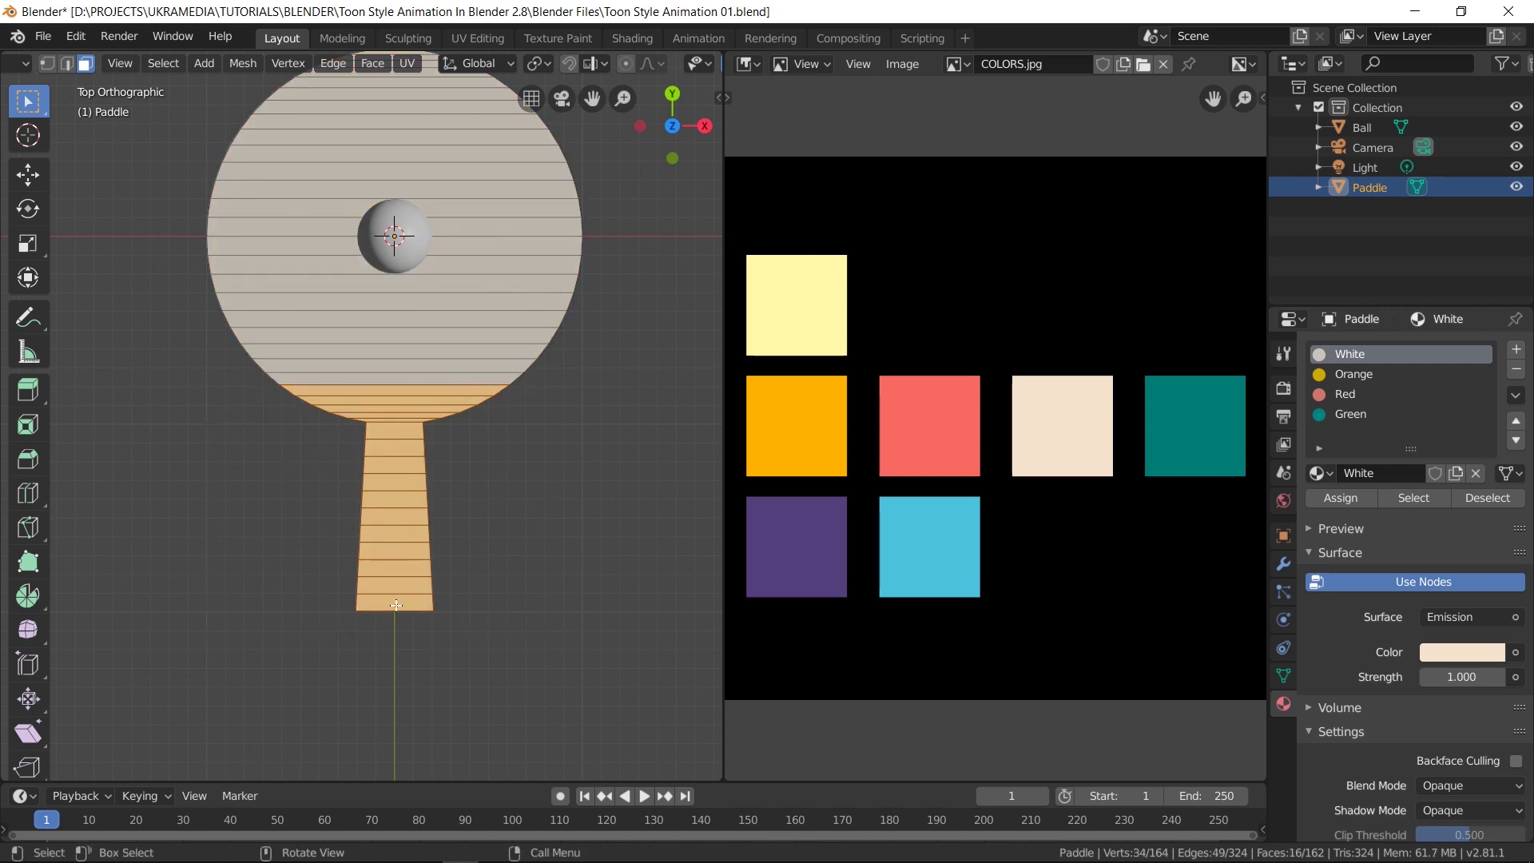
{"action": "middle_click_drag", "start_coordinate": [365, 634], "coordinate": [471, 509]}
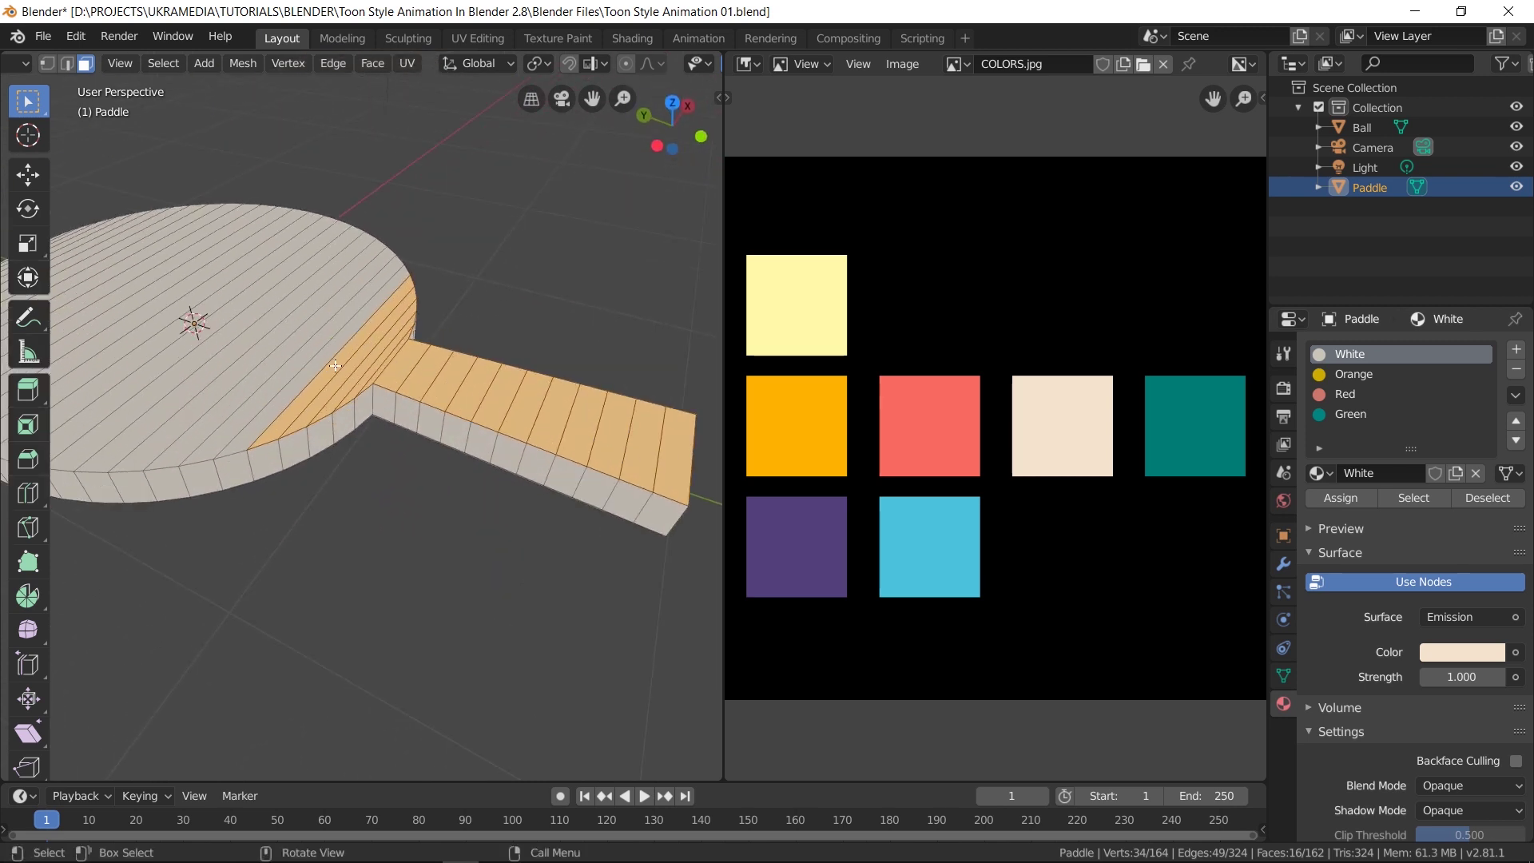
{"action": "middle_click_drag", "start_coordinate": [629, 506], "coordinate": [537, 384]}
{"action": "middle_click_drag", "start_coordinate": [439, 429], "coordinate": [453, 602]}
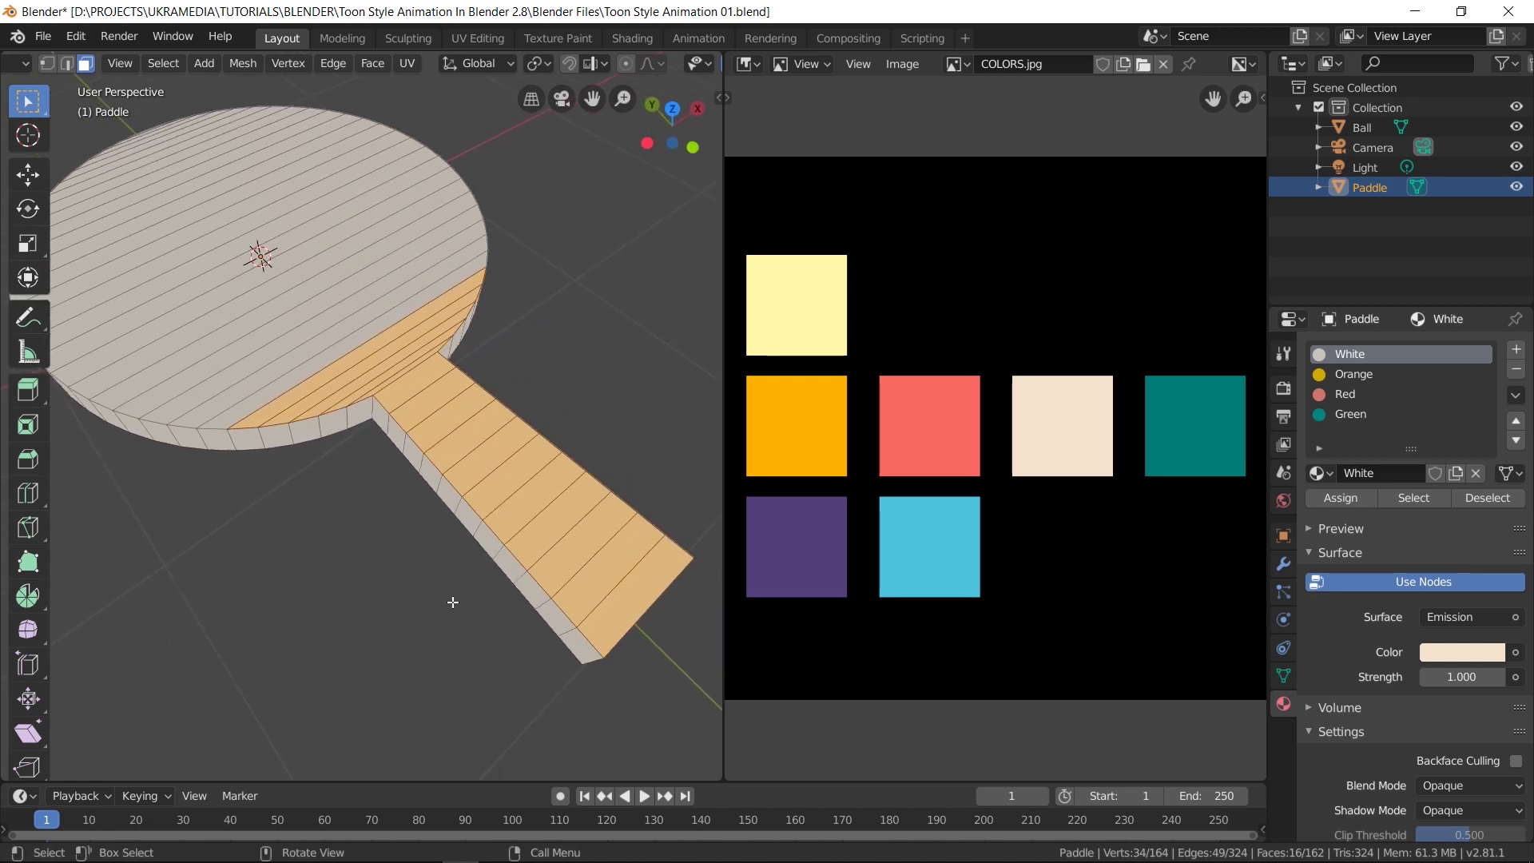
In top view with Wireframe shading, box-select the handle and adjoining strip of the paddle head through its full thickness.
{"action": "key", "text": "KP_7"}
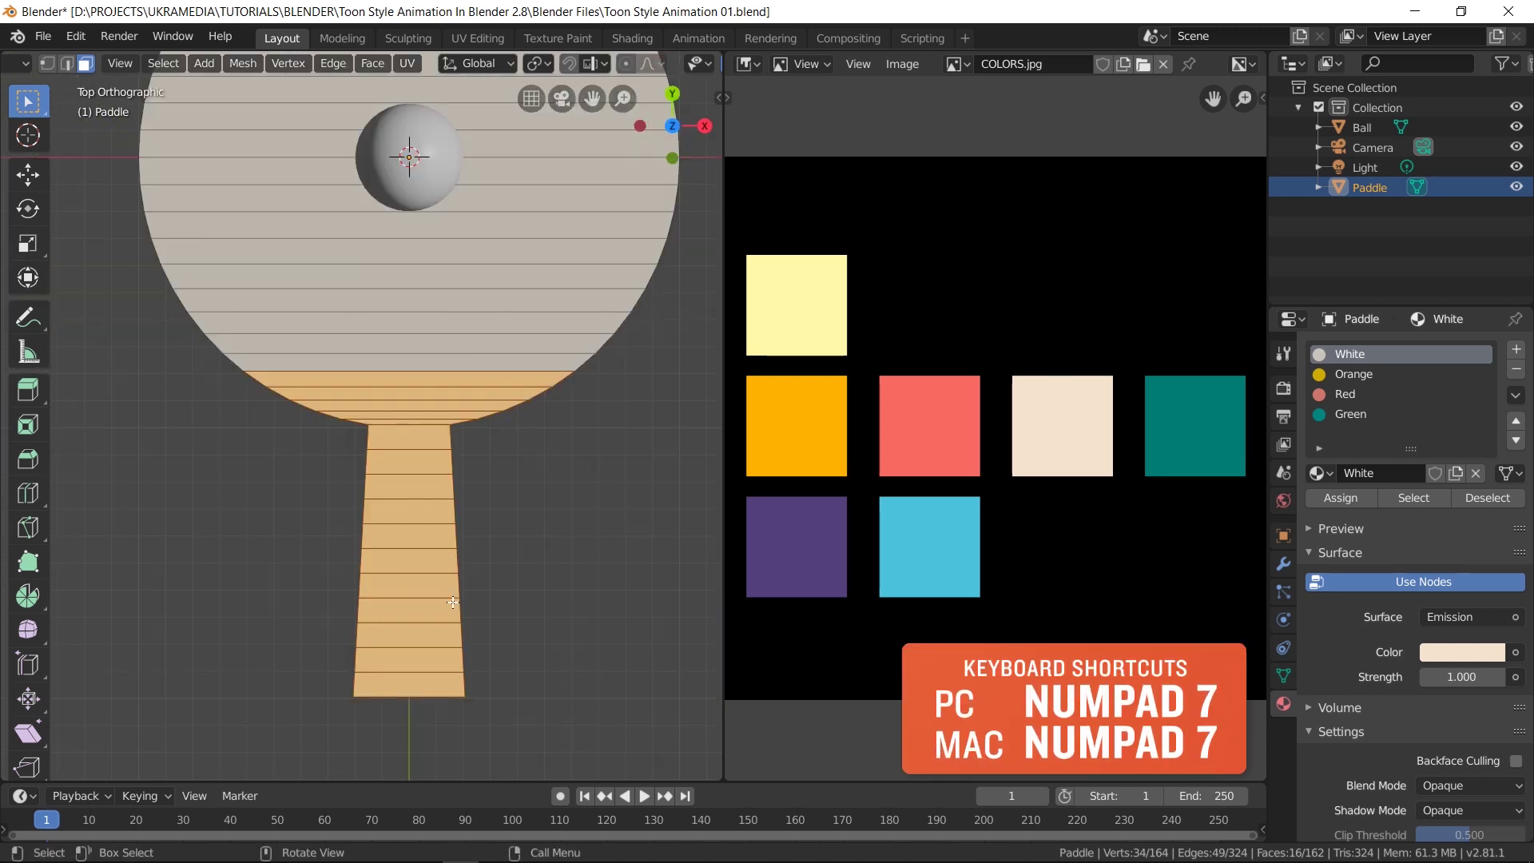
{"action": "scroll", "coordinate": [452, 602], "scroll_direction": "down", "scroll_amount": 2}
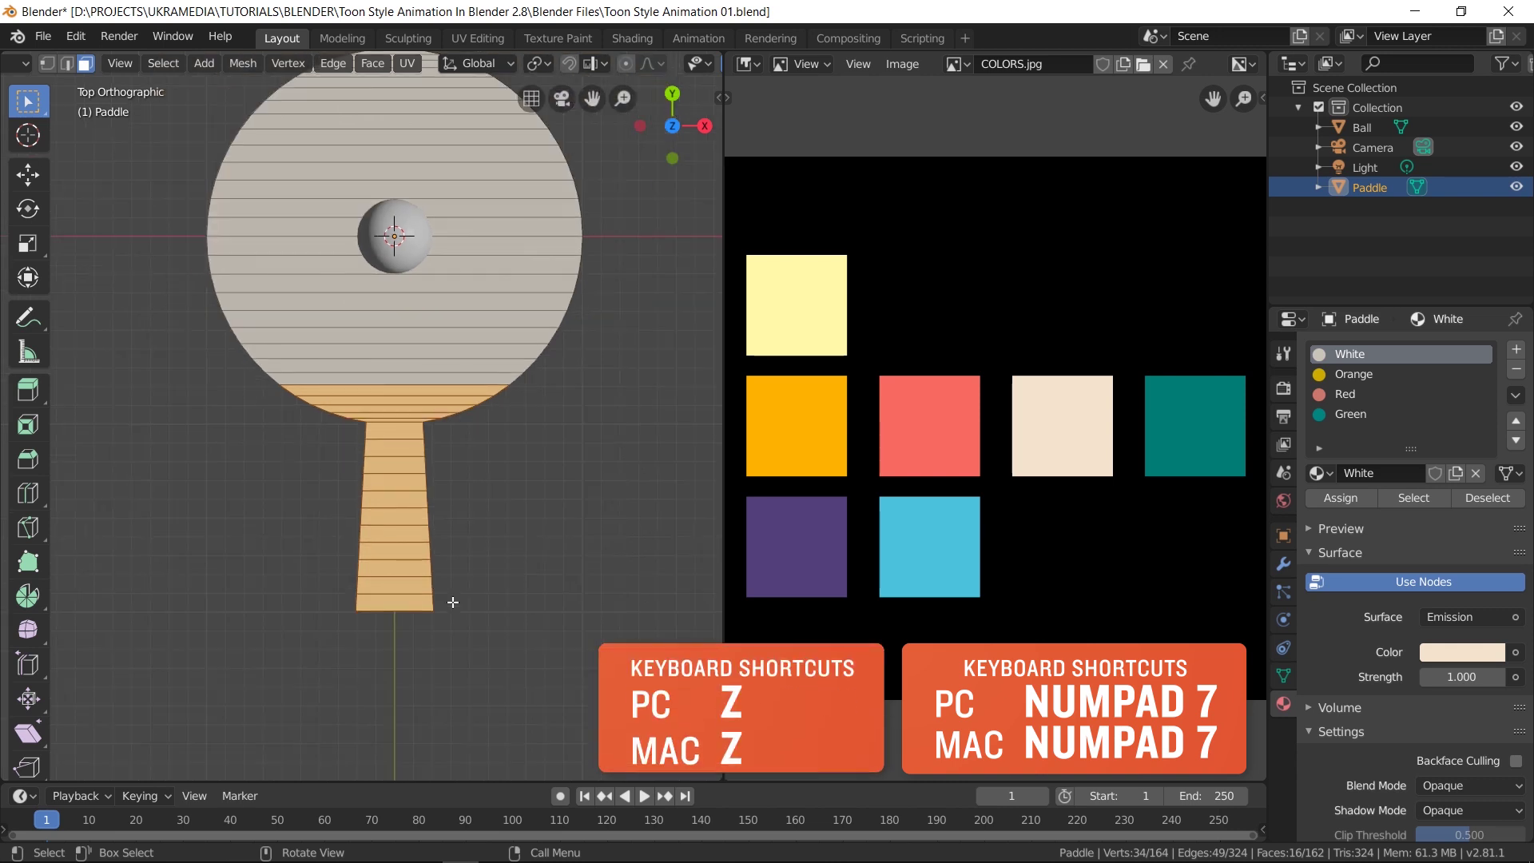
{"action": "key", "text": "z"}
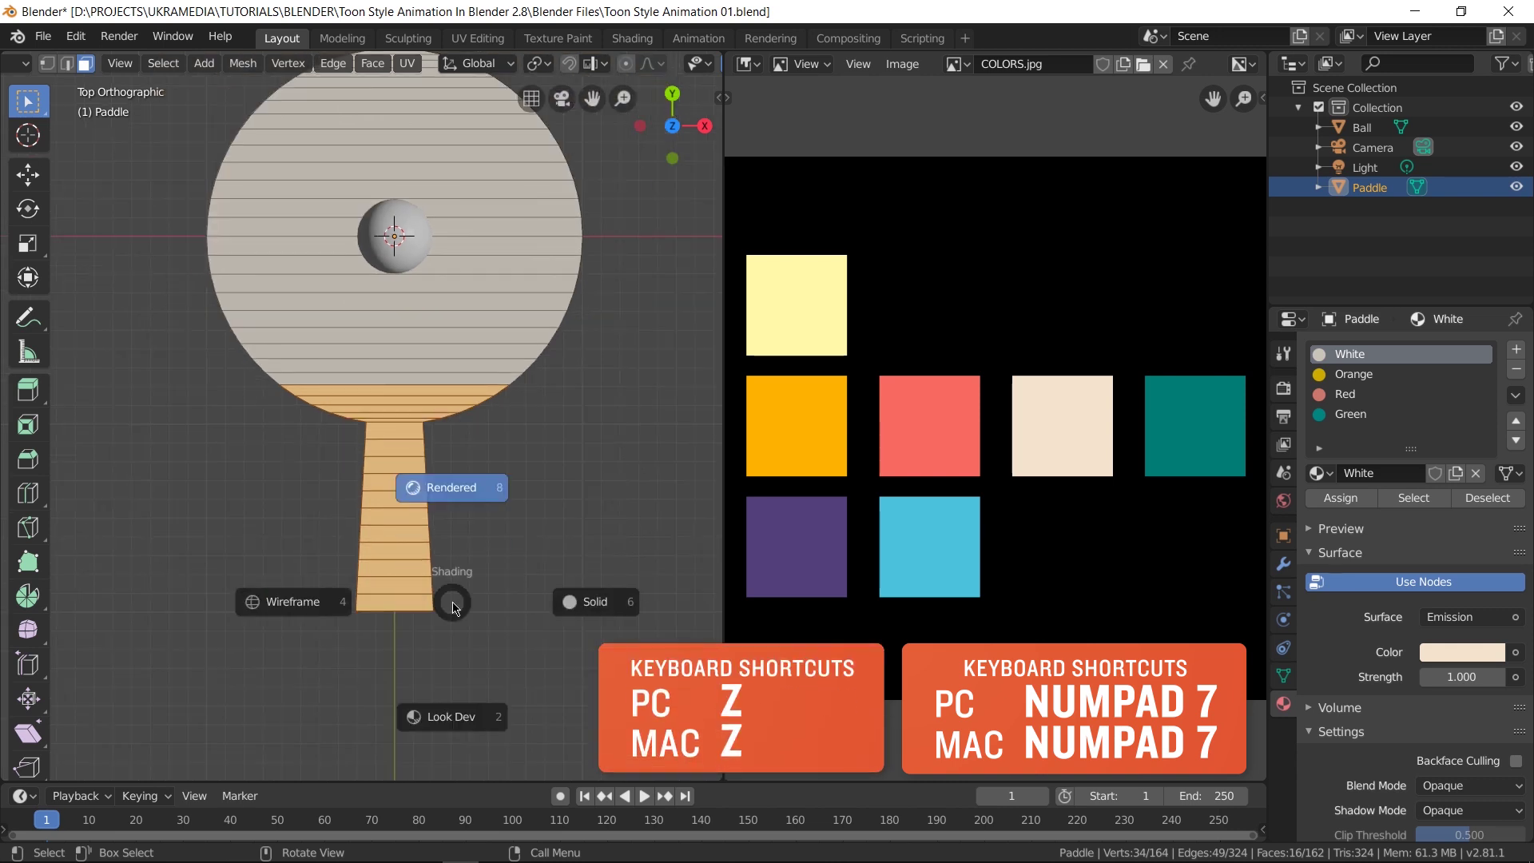
{"action": "left_click", "coordinate": [311, 612]}
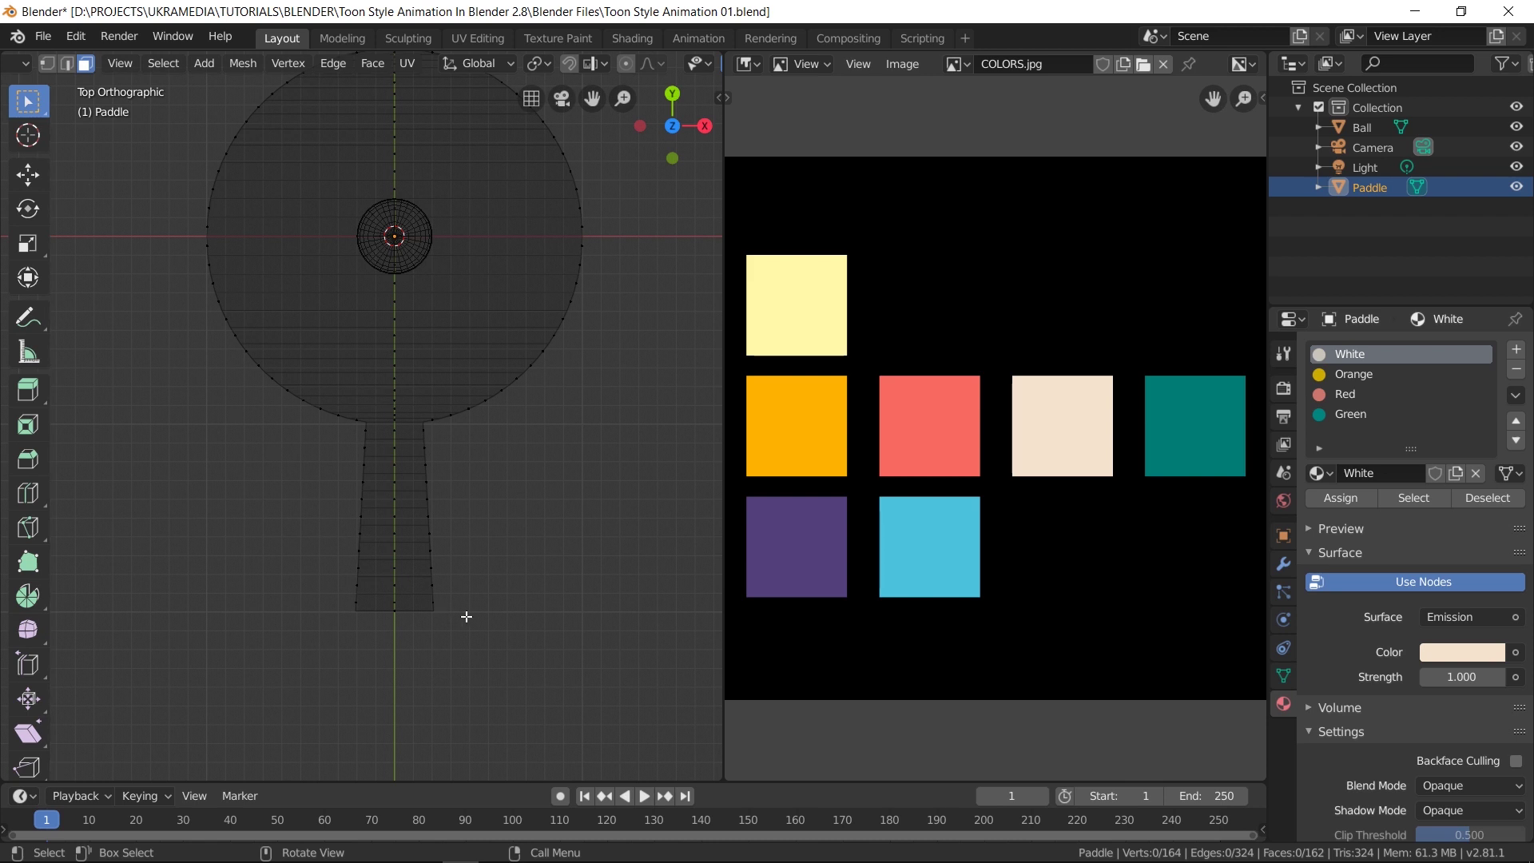
{"action": "left_click_drag", "start_coordinate": [487, 621], "coordinate": [245, 381]}
{"action": "scroll", "coordinate": [479, 444], "scroll_direction": "up", "scroll_amount": 2}
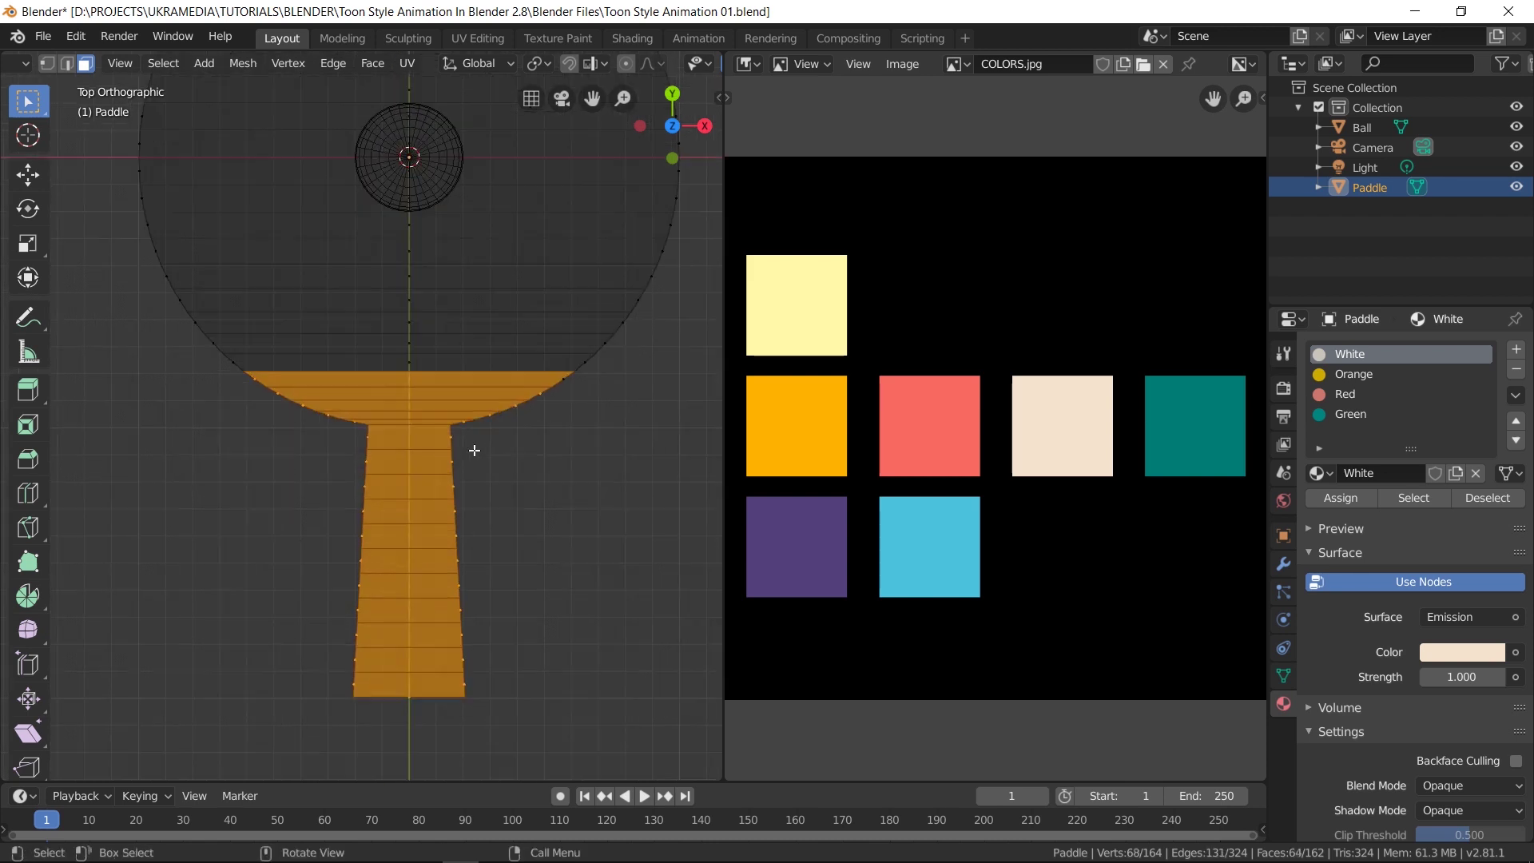
{"action": "scroll", "coordinate": [490, 413], "scroll_direction": "down", "scroll_amount": 1}
{"action": "left_click_drag", "start_coordinate": [563, 676], "coordinate": [242, 389]}
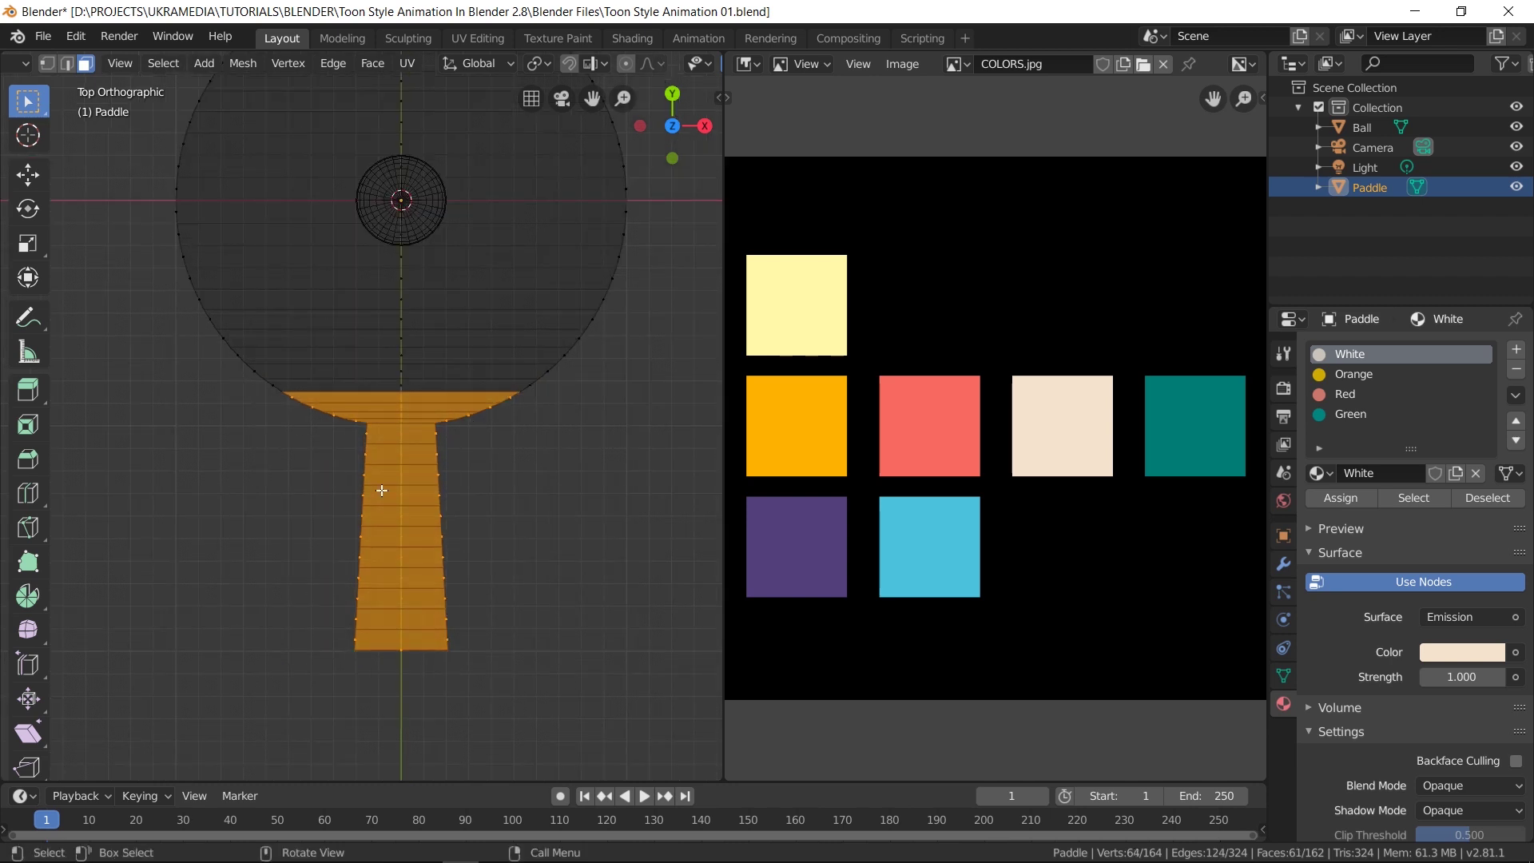
{"action": "scroll", "coordinate": [371, 435], "scroll_direction": "up", "scroll_amount": 1}
{"action": "middle_click_drag", "start_coordinate": [371, 436], "coordinate": [480, 512]}
{"action": "scroll", "coordinate": [377, 514], "scroll_direction": "down", "scroll_amount": 2}
{"action": "scroll", "coordinate": [462, 501], "scroll_direction": "up", "scroll_amount": 2}
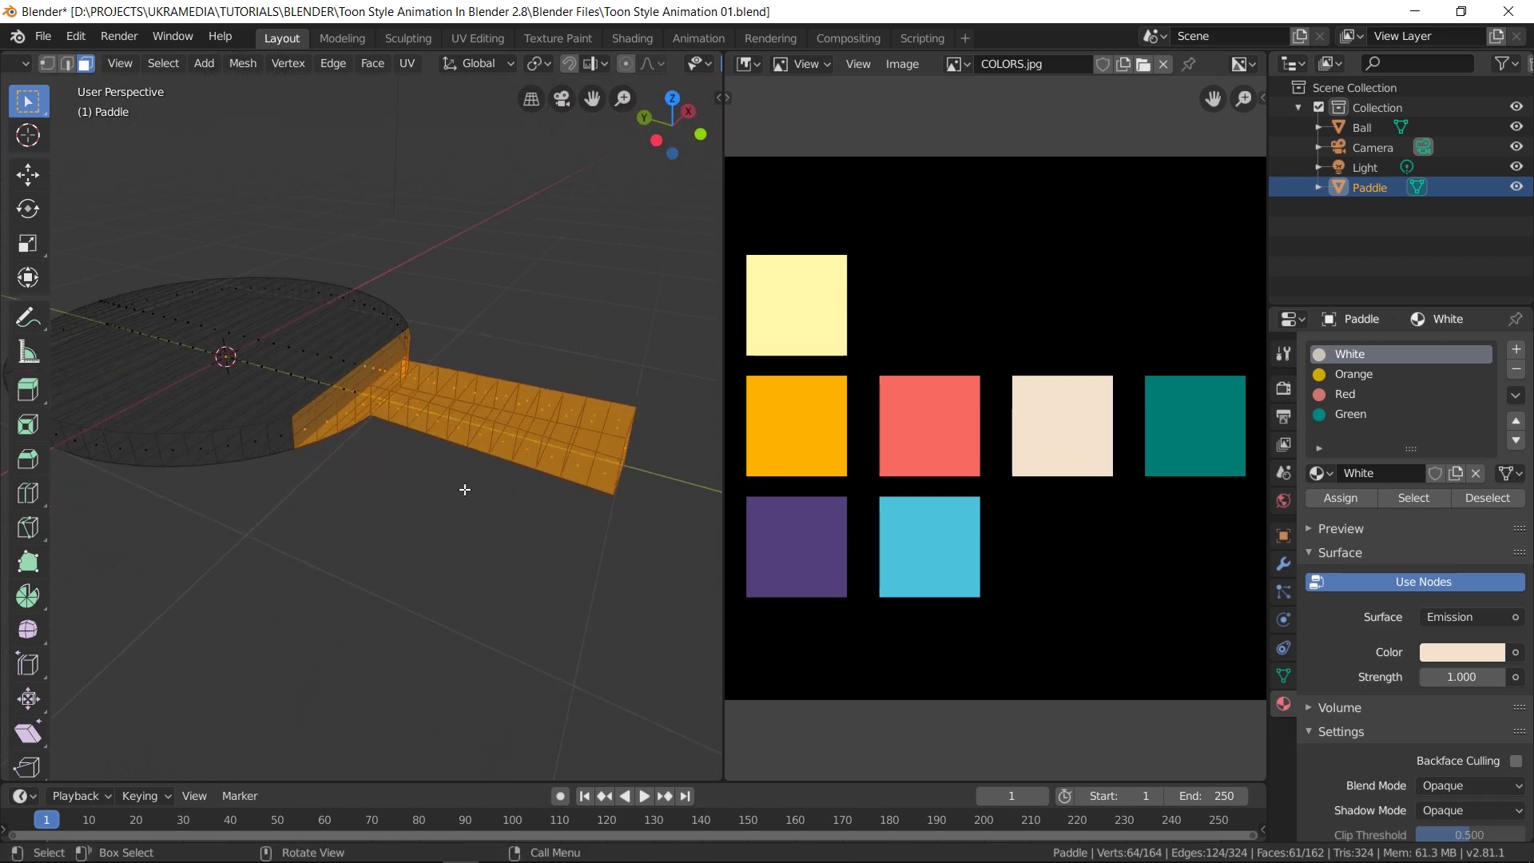
{"action": "middle_click_drag", "start_coordinate": [604, 453], "coordinate": [494, 618]}
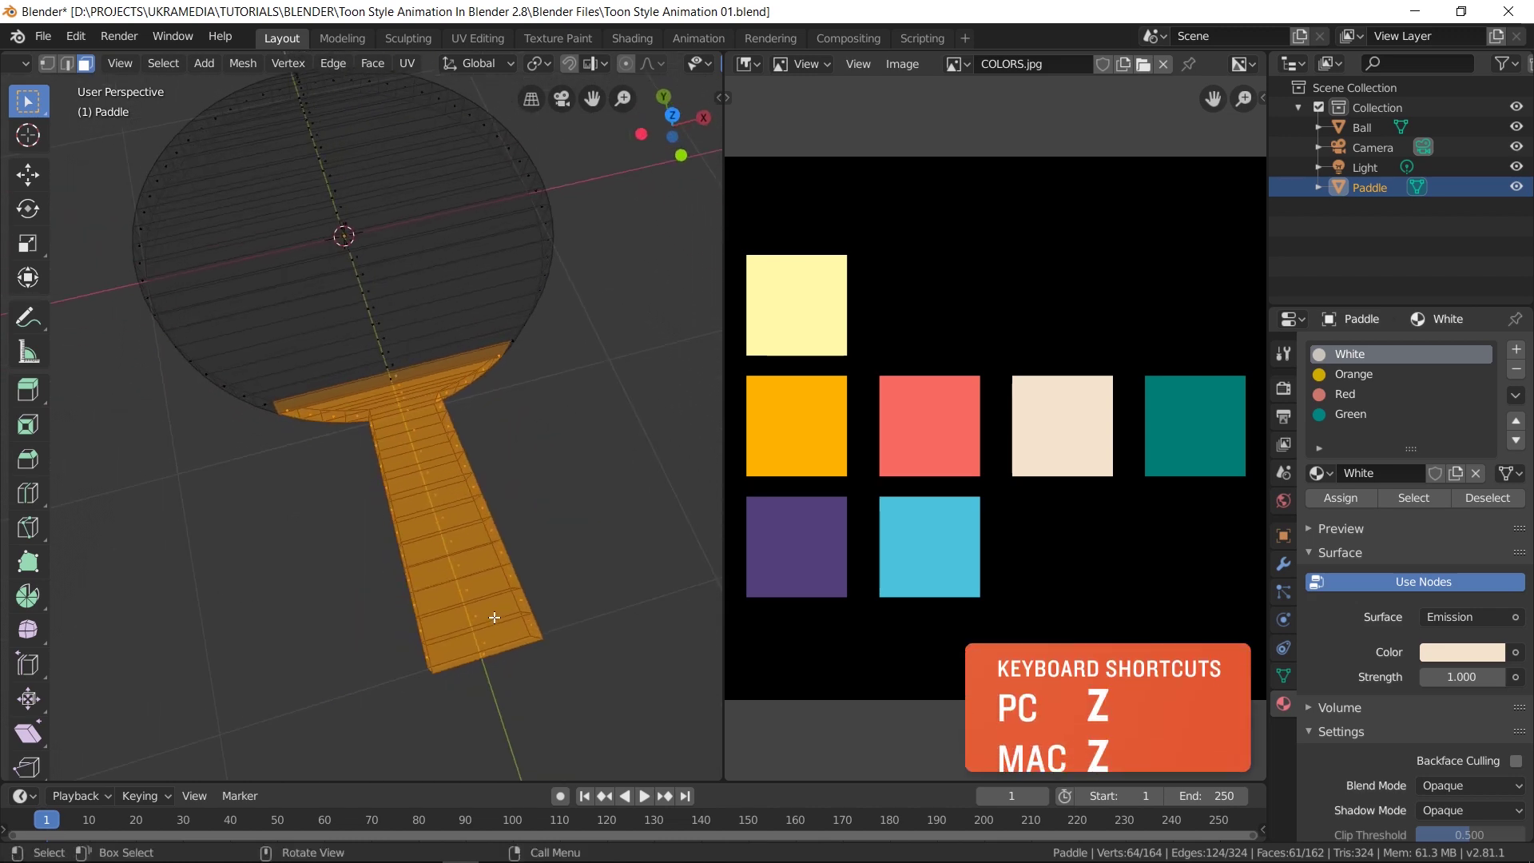
Return the viewport to Rendered shading and assign the Orange material to the selected handle and head faces.
{"action": "key", "text": "z"}
{"action": "left_click", "coordinate": [502, 517]}
{"action": "middle_click_drag", "start_coordinate": [502, 519], "coordinate": [480, 631]}
{"action": "left_click", "coordinate": [1358, 374]}
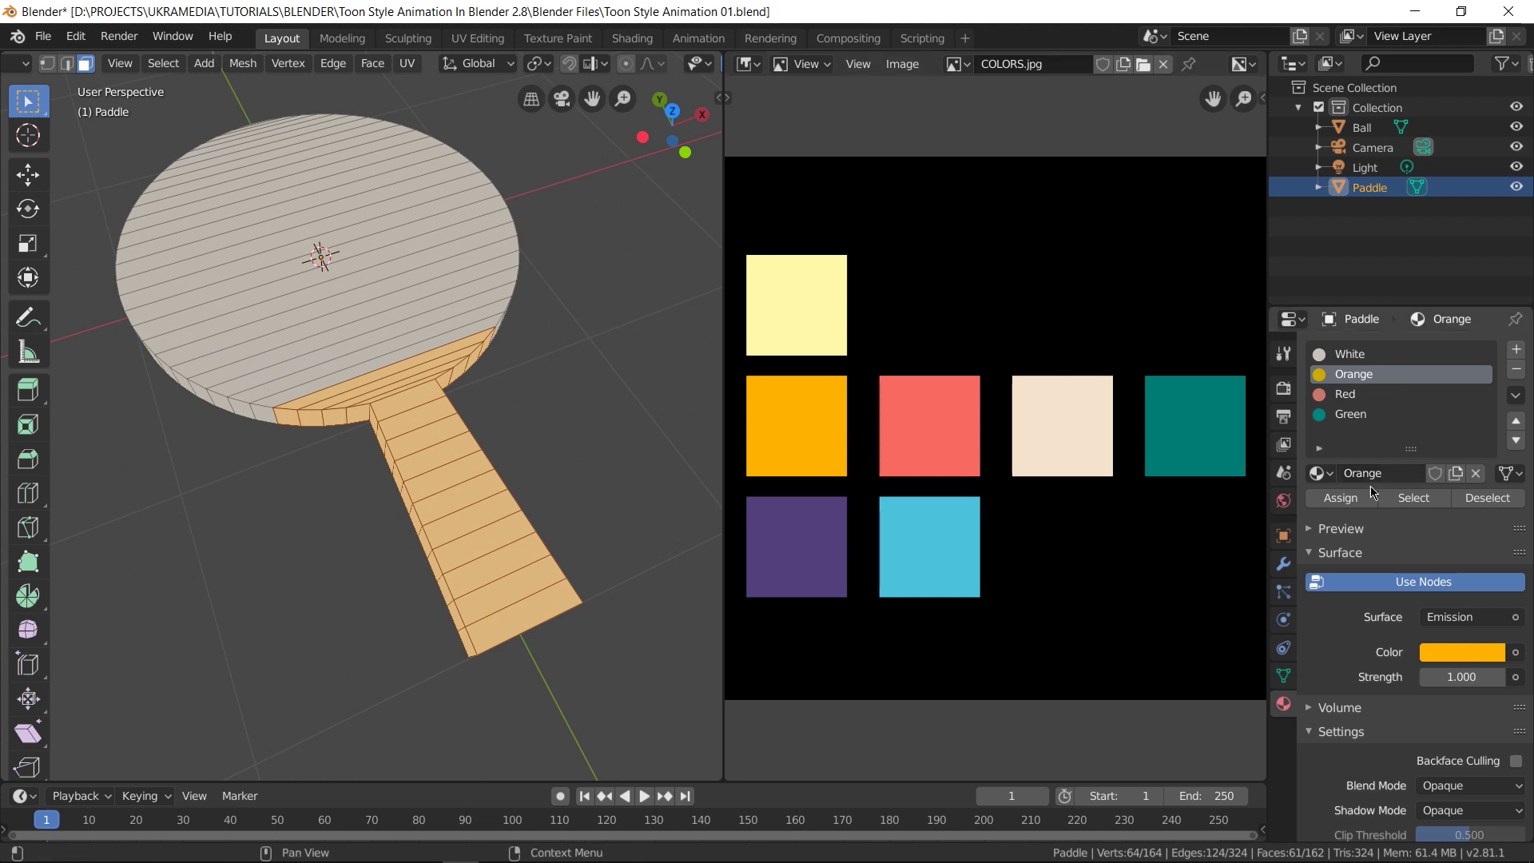
{"action": "left_click", "coordinate": [1359, 503]}
{"action": "middle_click_drag", "start_coordinate": [607, 448], "coordinate": [641, 514]}
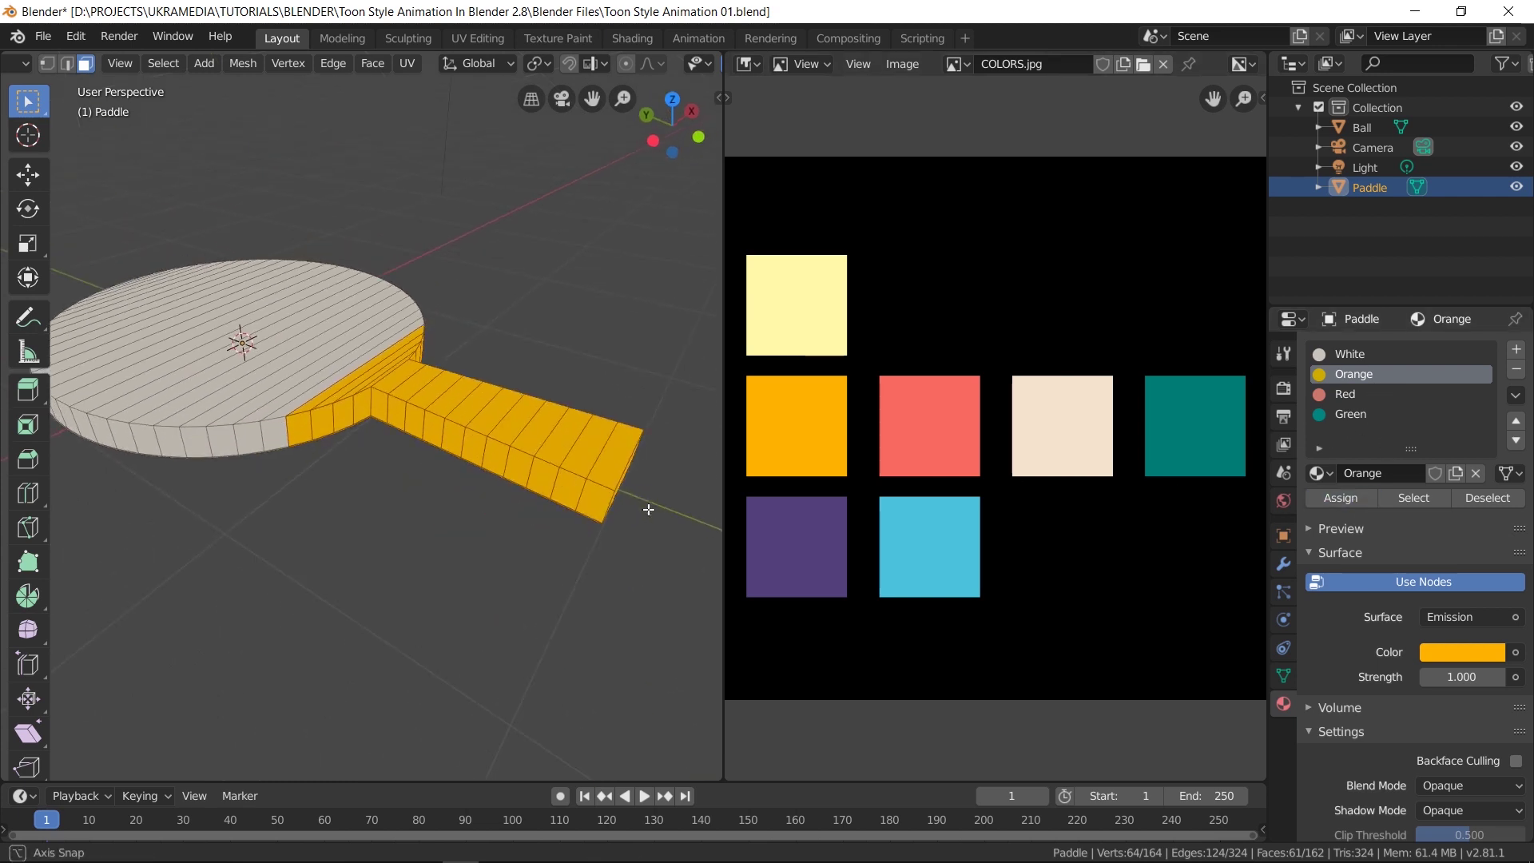
Select the run of white faces across the upper surface of the paddle head and assign the Red material to them.
{"action": "middle_click_drag", "start_coordinate": [356, 490], "coordinate": [548, 570], "text": "shift"}
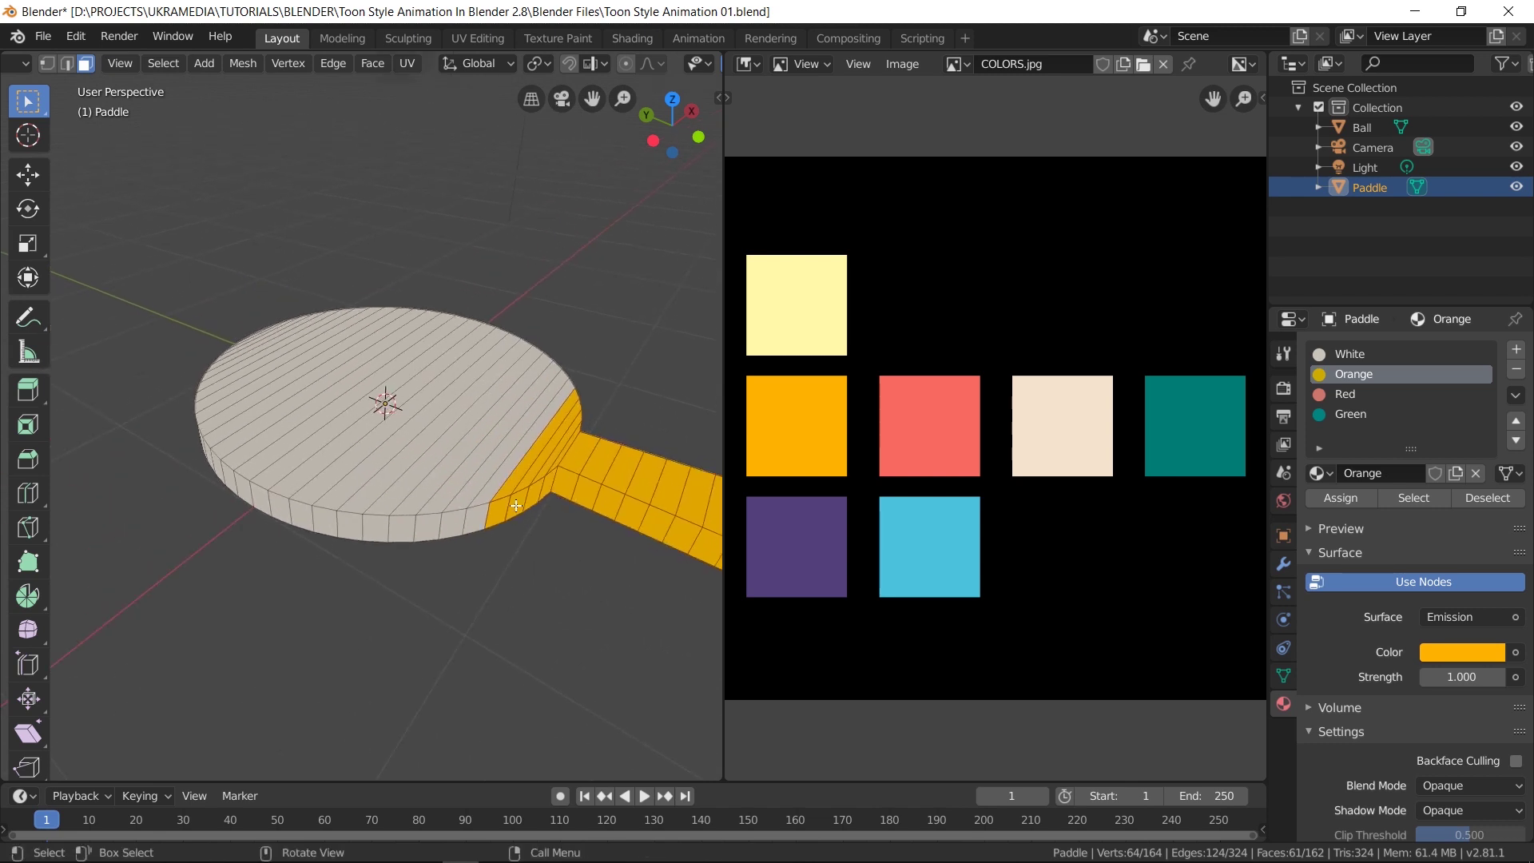
{"action": "left_click", "coordinate": [497, 480]}
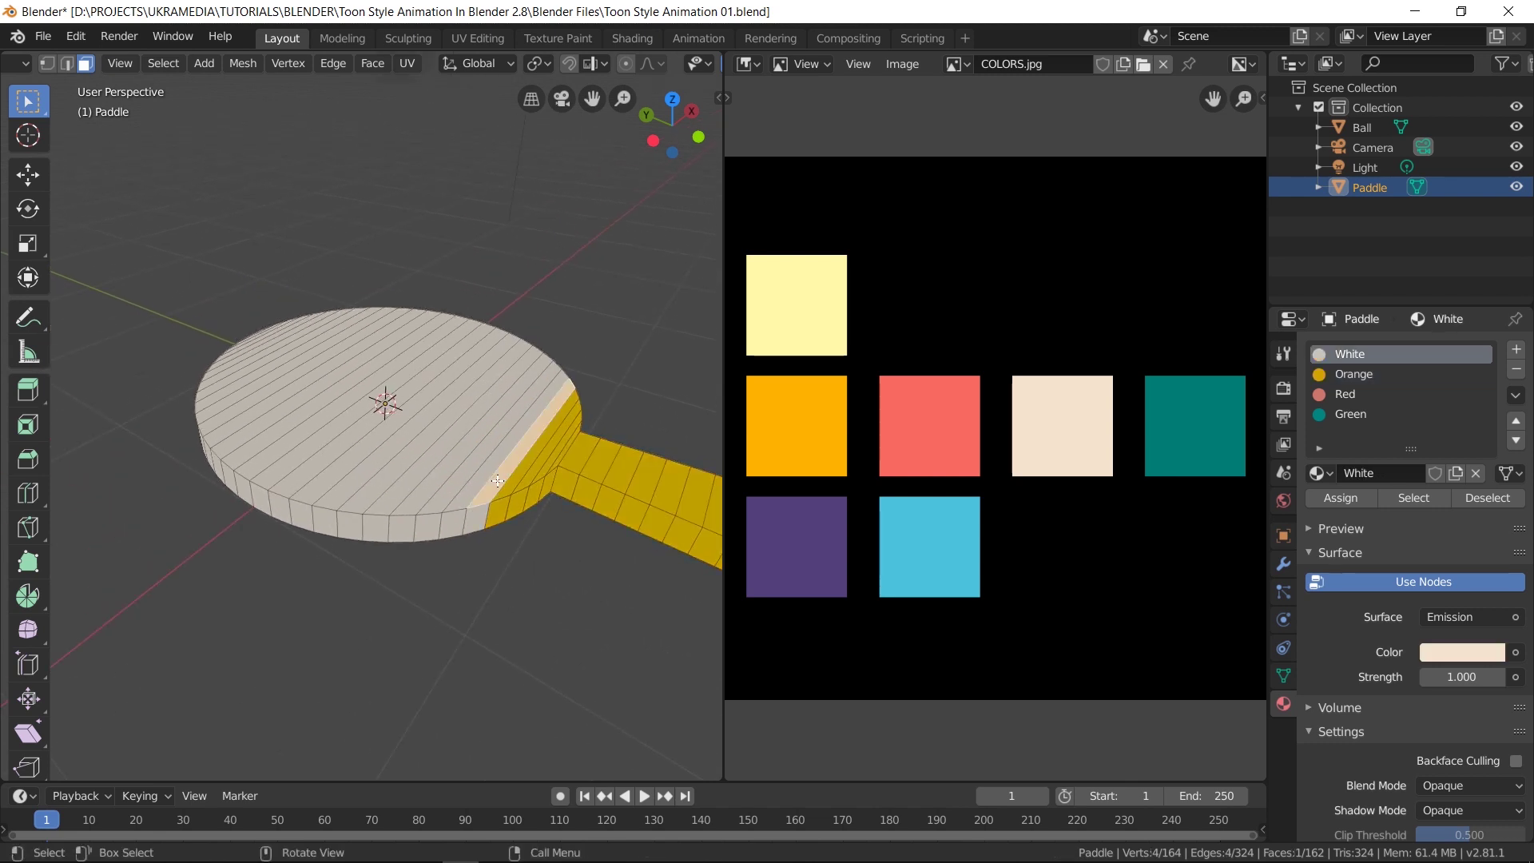
{"action": "middle_click_drag", "start_coordinate": [497, 480], "coordinate": [344, 603]}
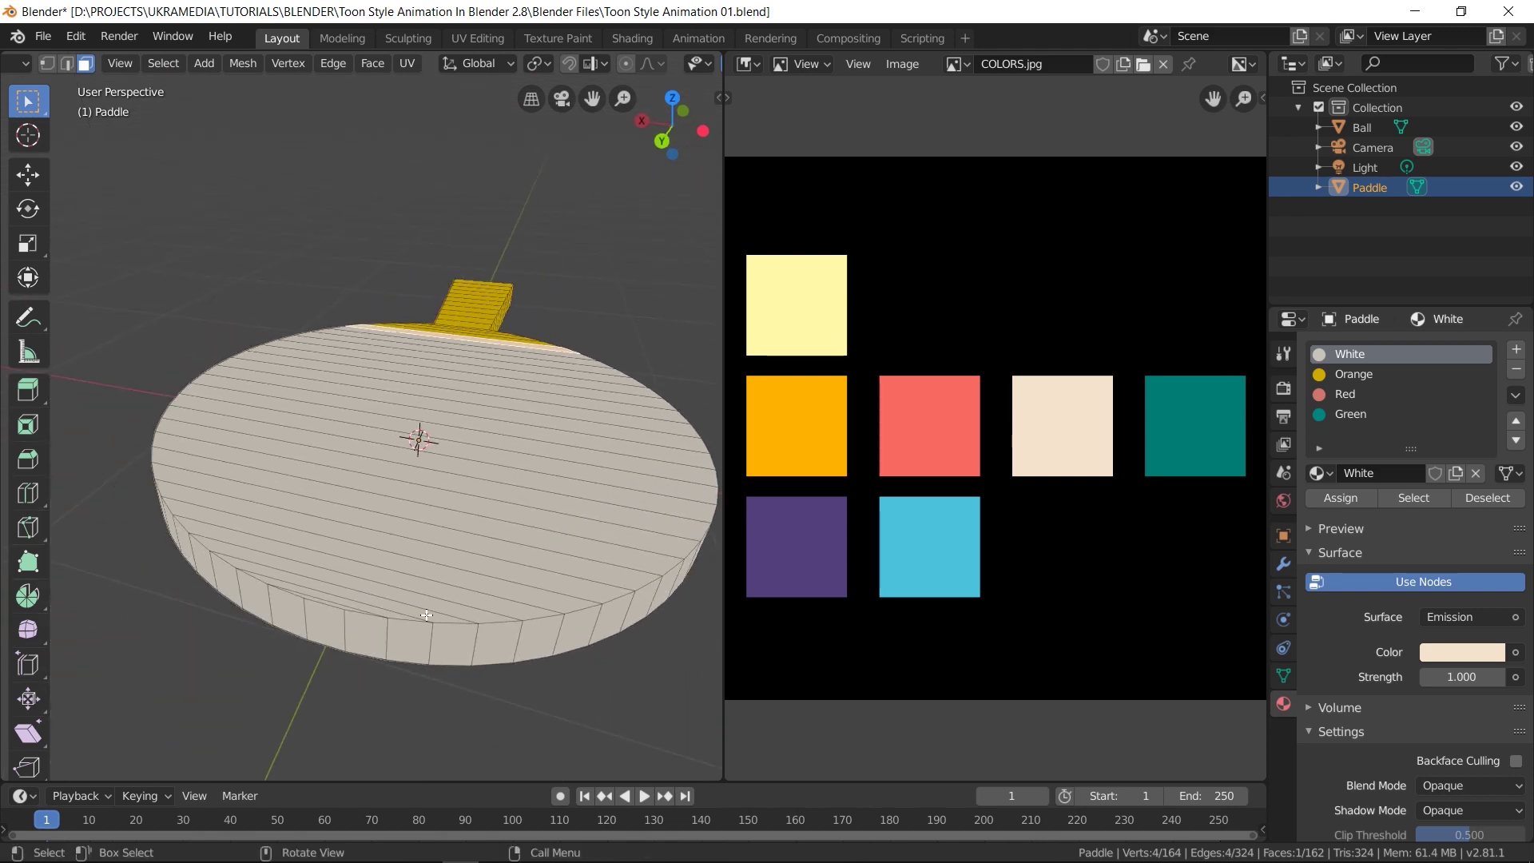
{"action": "left_click", "coordinate": [339, 606], "text": "ctrl"}
{"action": "middle_click_drag", "start_coordinate": [339, 606], "coordinate": [617, 394]}
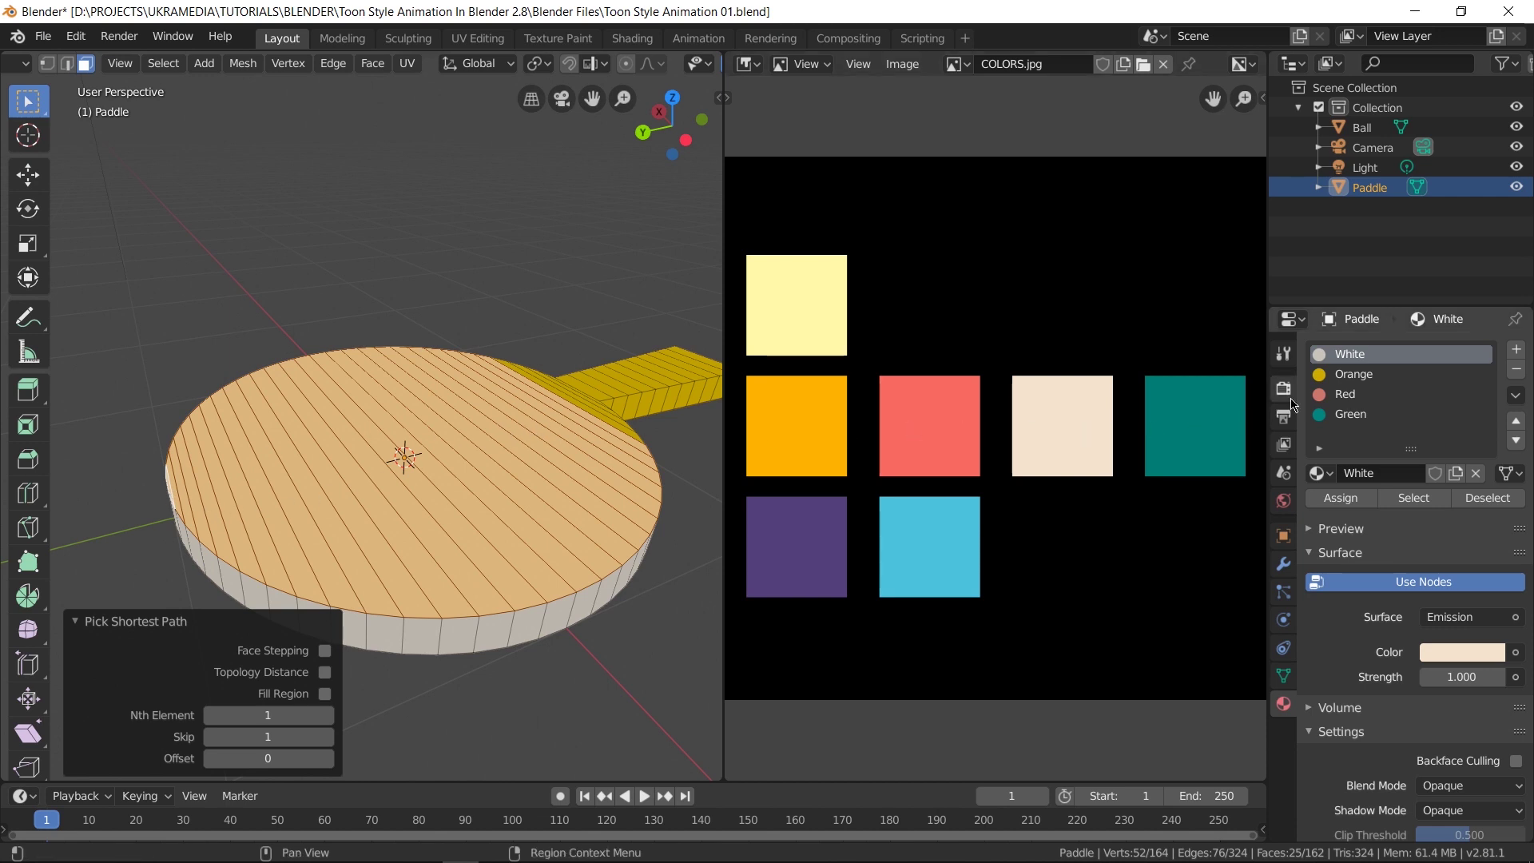
{"action": "left_click", "coordinate": [1342, 397]}
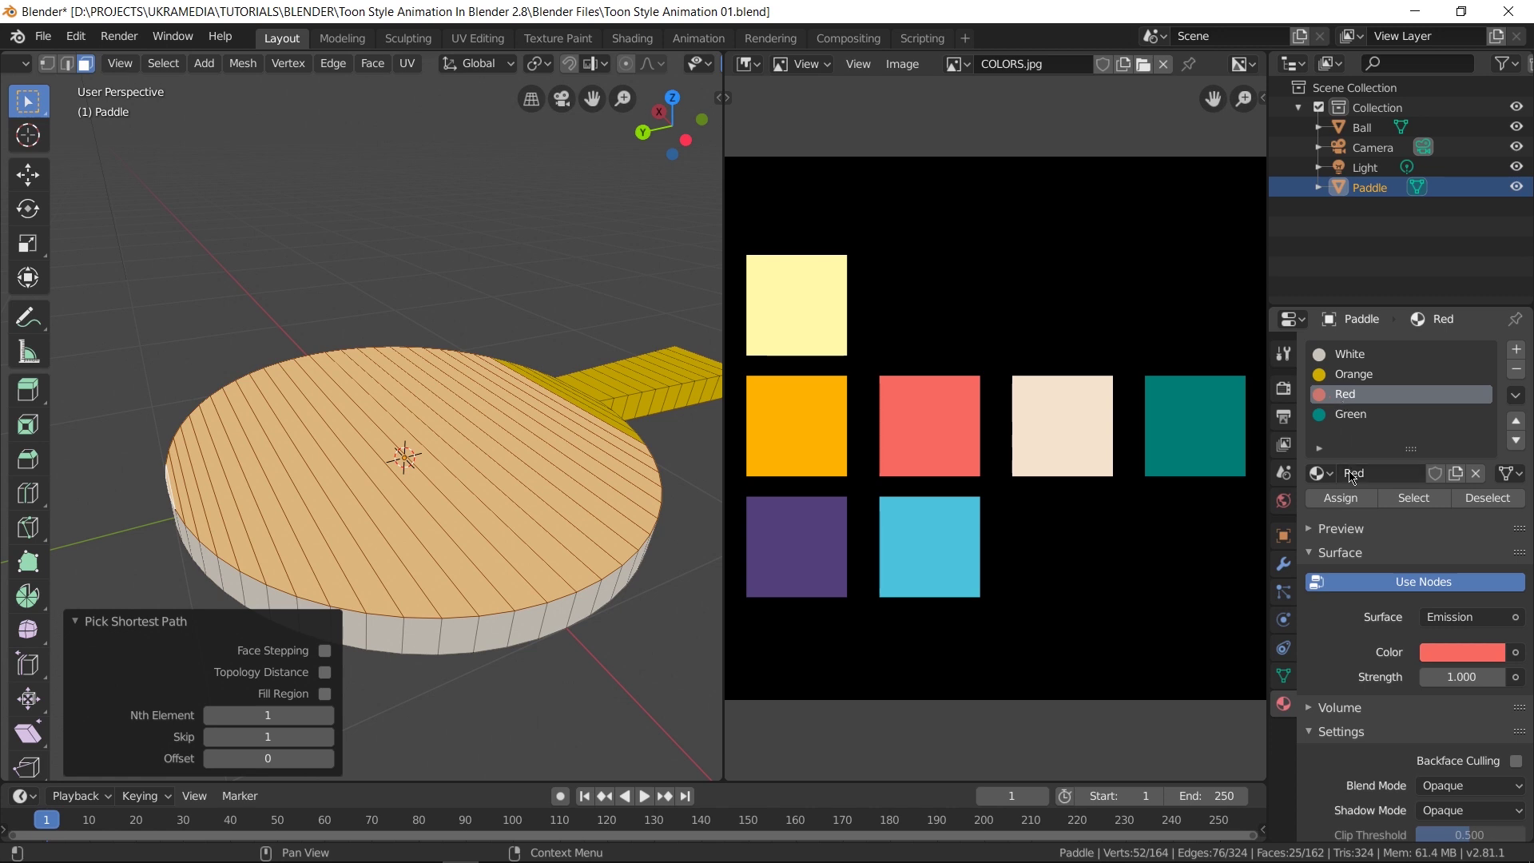
{"action": "left_click", "coordinate": [1342, 498]}
Select the white faces across the underside of the paddle head, assign the Green material to them, and return to Object Mode.
{"action": "middle_click_drag", "start_coordinate": [549, 587], "coordinate": [396, 442]}
{"action": "left_click", "coordinate": [593, 425]}
{"action": "scroll", "coordinate": [396, 442], "scroll_direction": "up", "scroll_amount": 3}
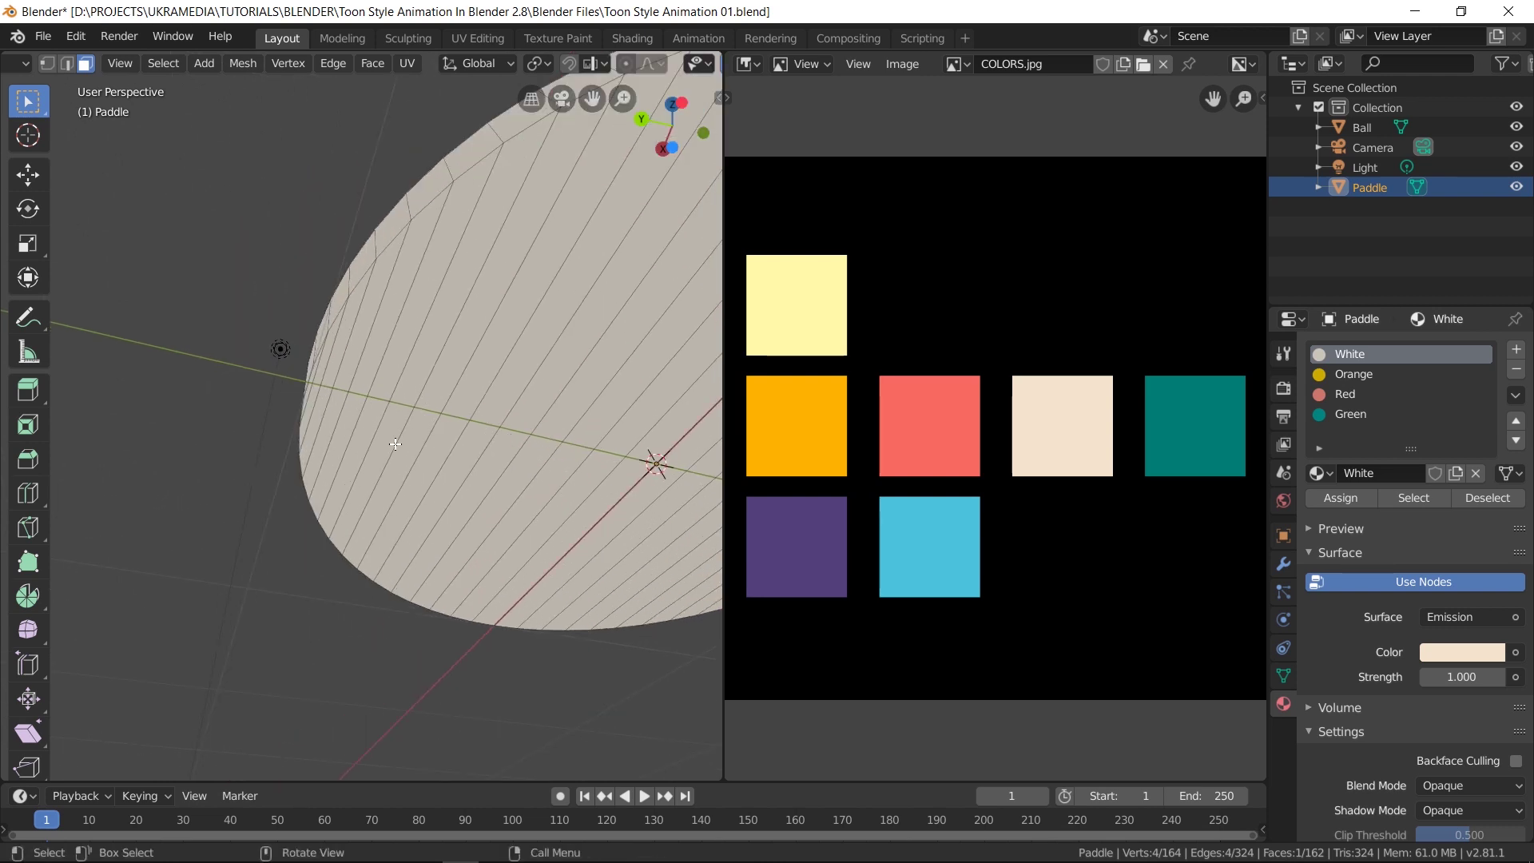
{"action": "left_click", "coordinate": [311, 379], "text": "ctrl"}
{"action": "scroll", "coordinate": [311, 378], "scroll_direction": "down", "scroll_amount": 3}
{"action": "middle_click_drag", "start_coordinate": [311, 379], "coordinate": [477, 426]}
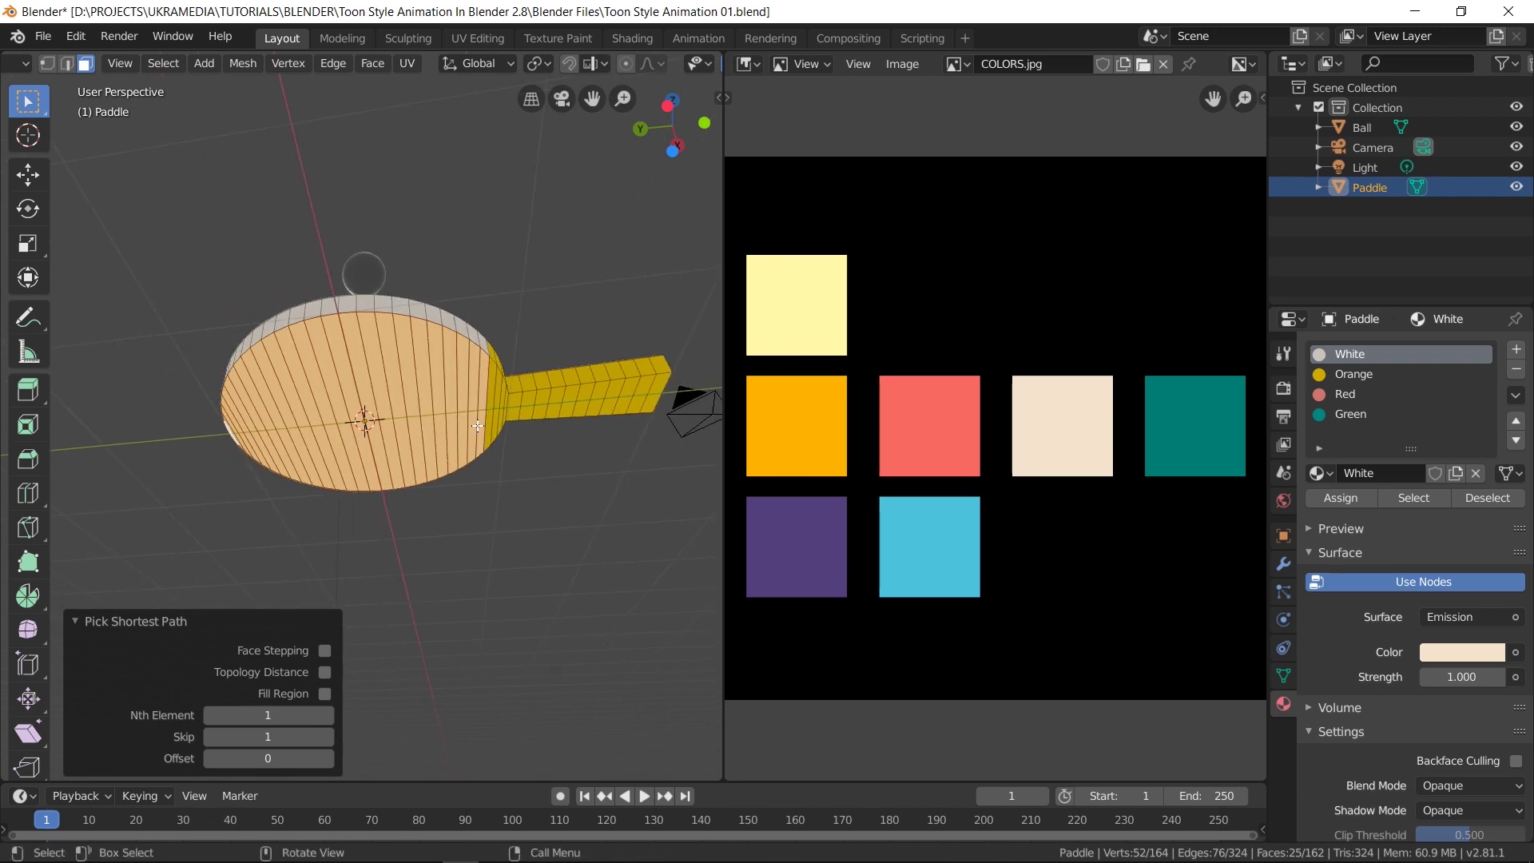
{"action": "left_click", "coordinate": [1349, 416]}
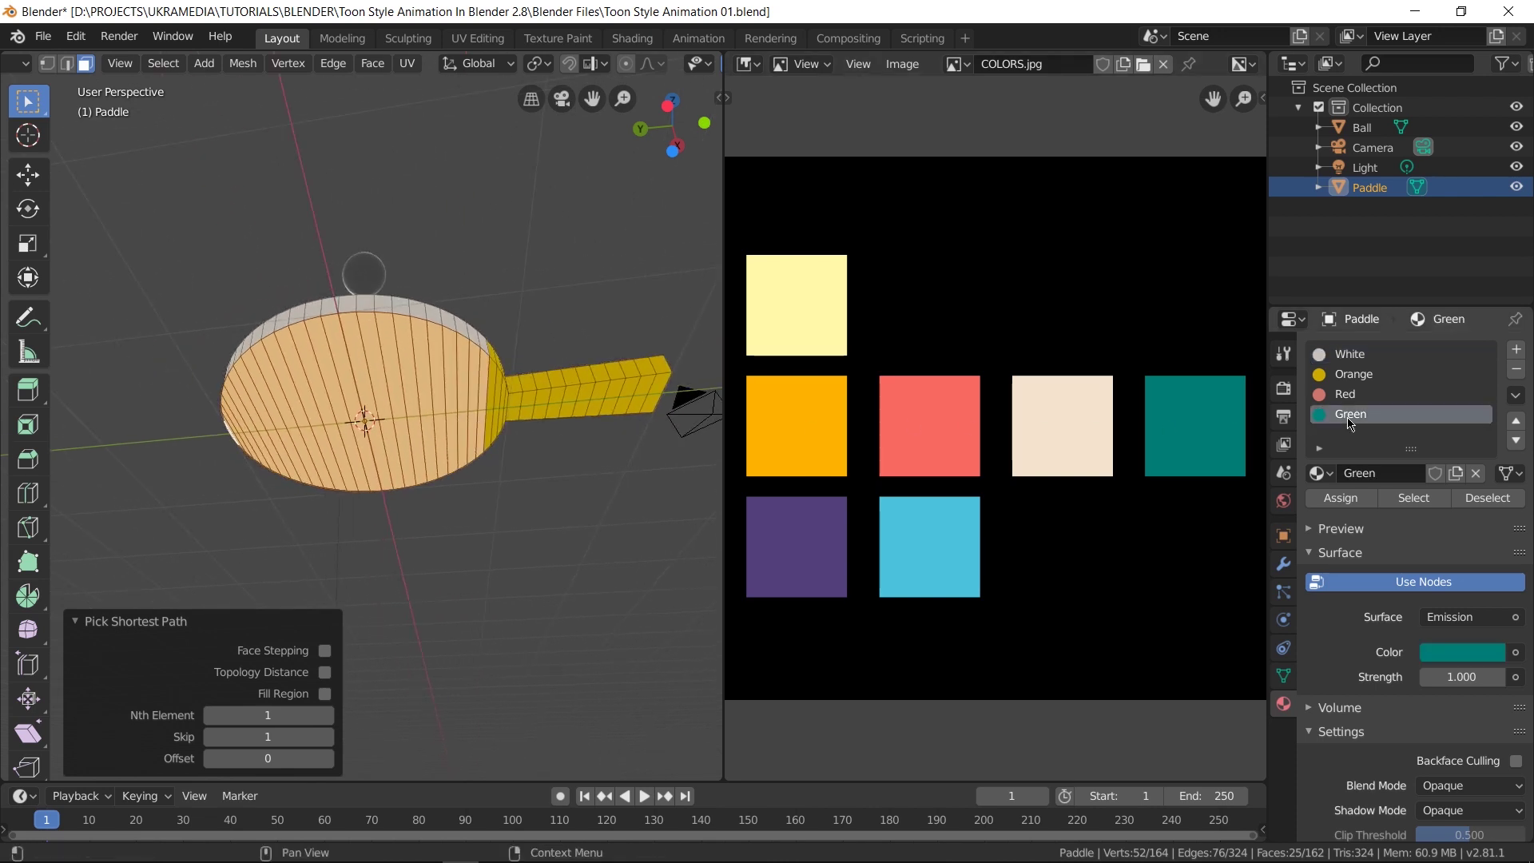
{"action": "left_click", "coordinate": [1341, 498]}
{"action": "middle_click_drag", "start_coordinate": [528, 511], "coordinate": [384, 479]}
{"action": "key", "text": "Tab"}
{"action": "scroll", "coordinate": [384, 479], "scroll_direction": "down", "scroll_amount": 2}
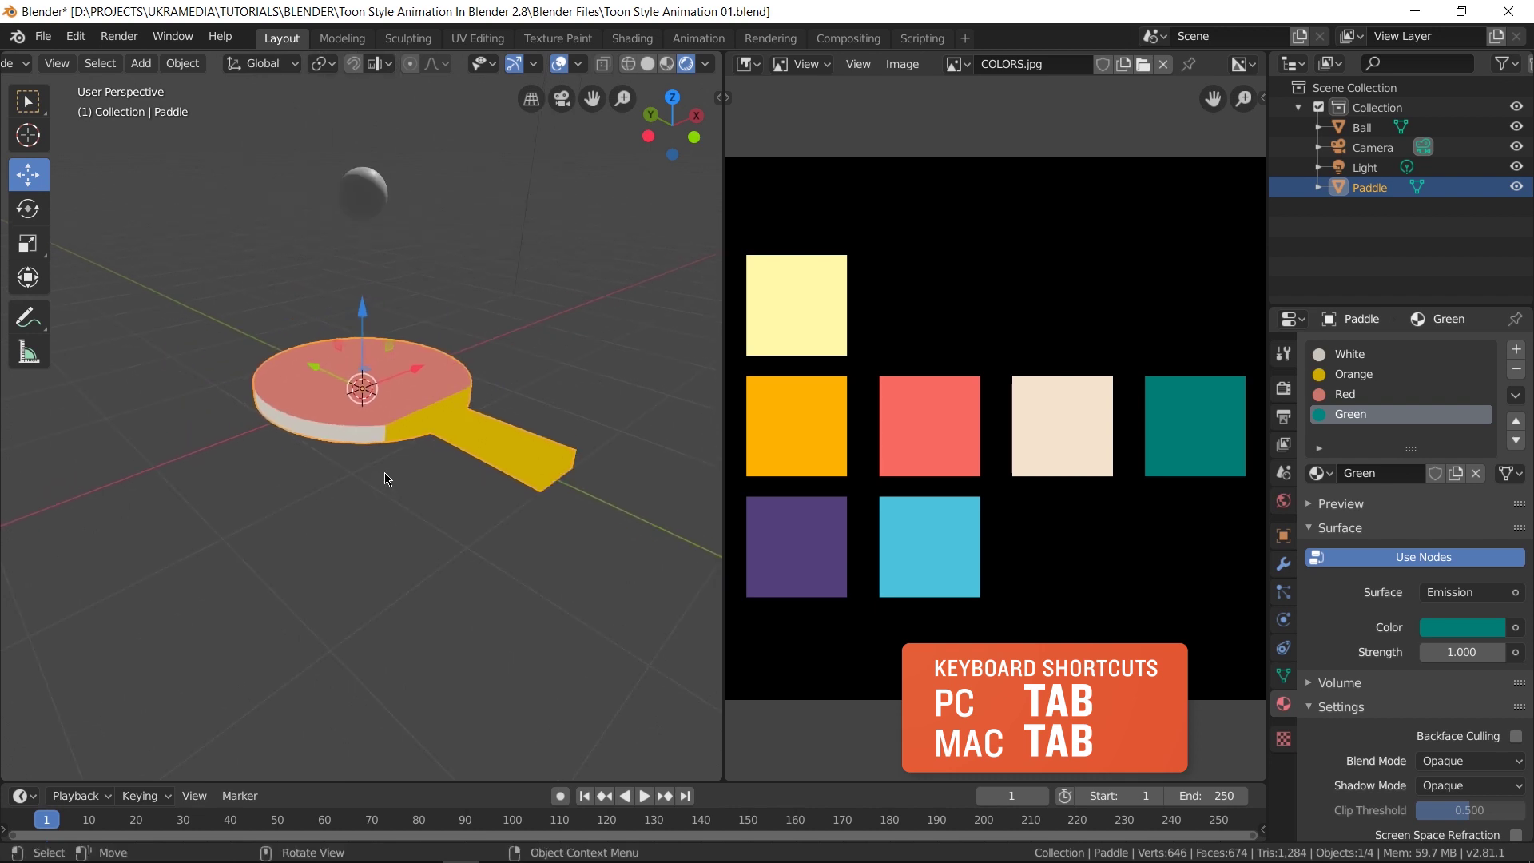
Give the ball the existing Red material, make it a single-user copy, and rename the copy Ball.
{"action": "left_click", "coordinate": [370, 212]}
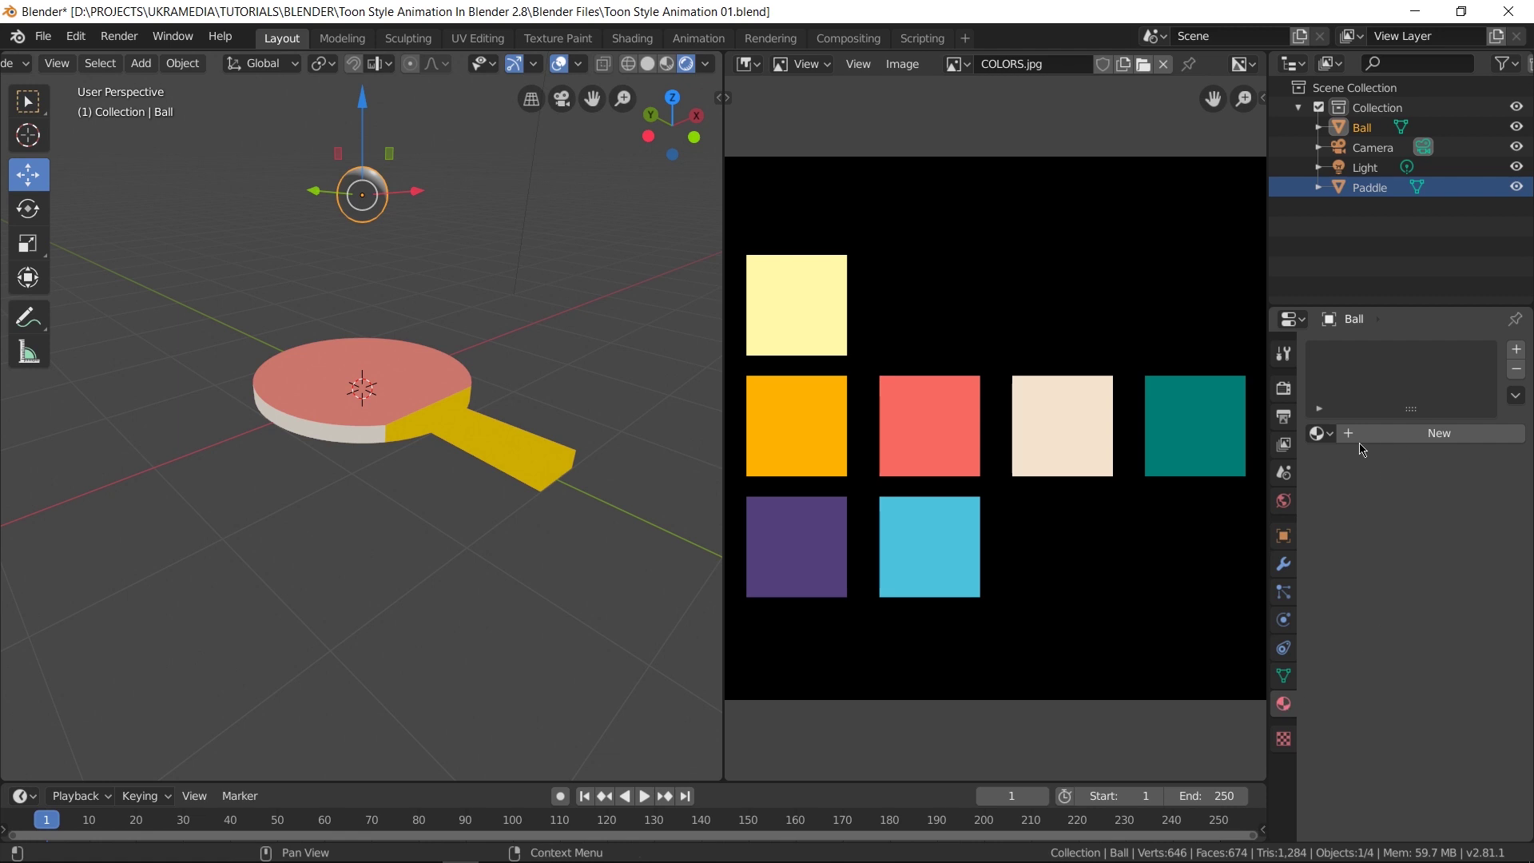
{"action": "left_click", "coordinate": [1320, 433]}
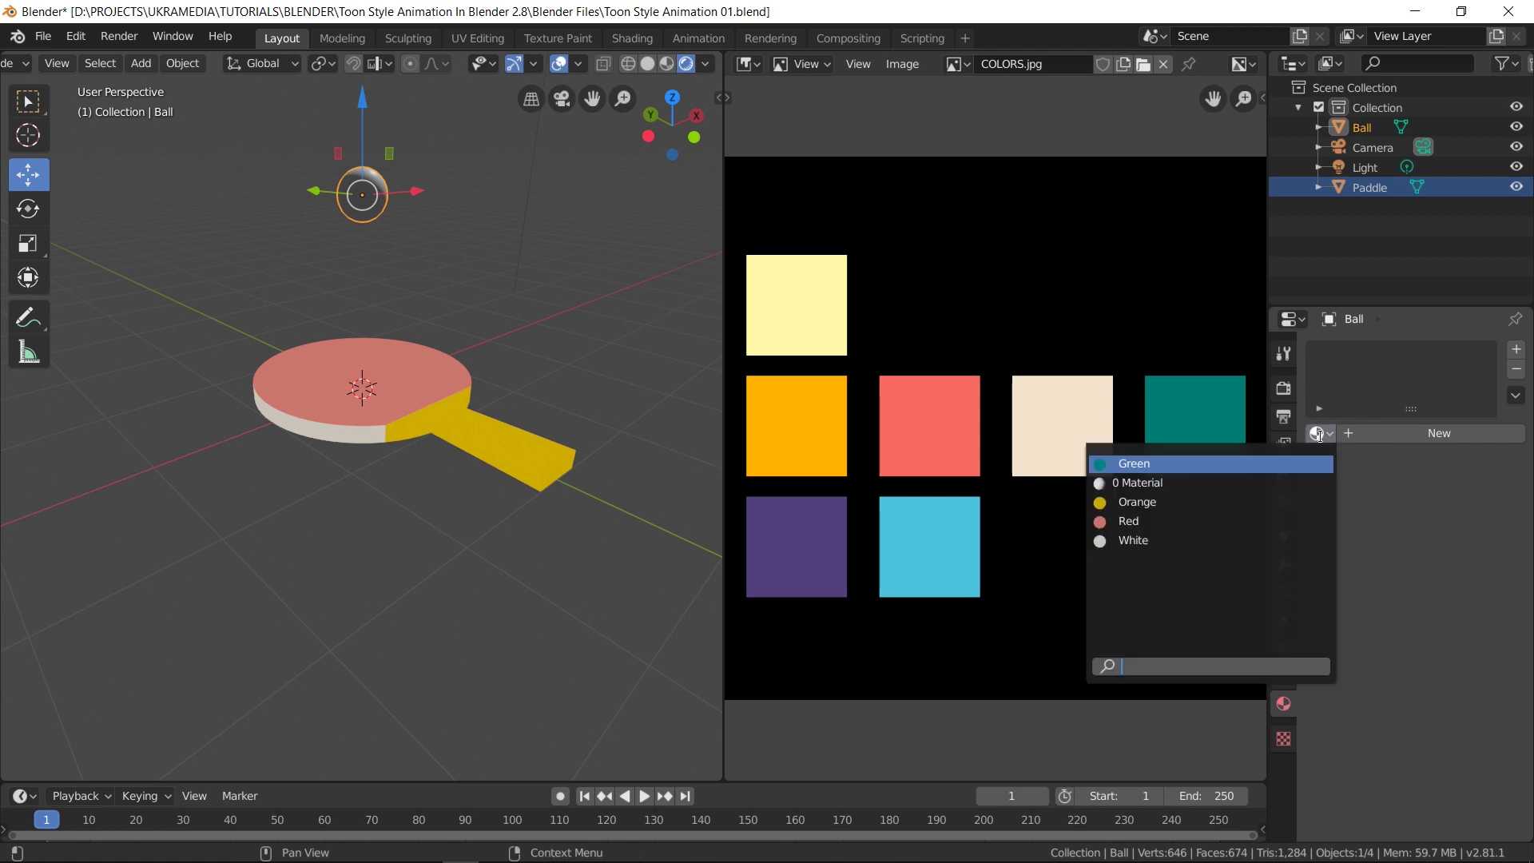
{"action": "left_click", "coordinate": [1140, 521]}
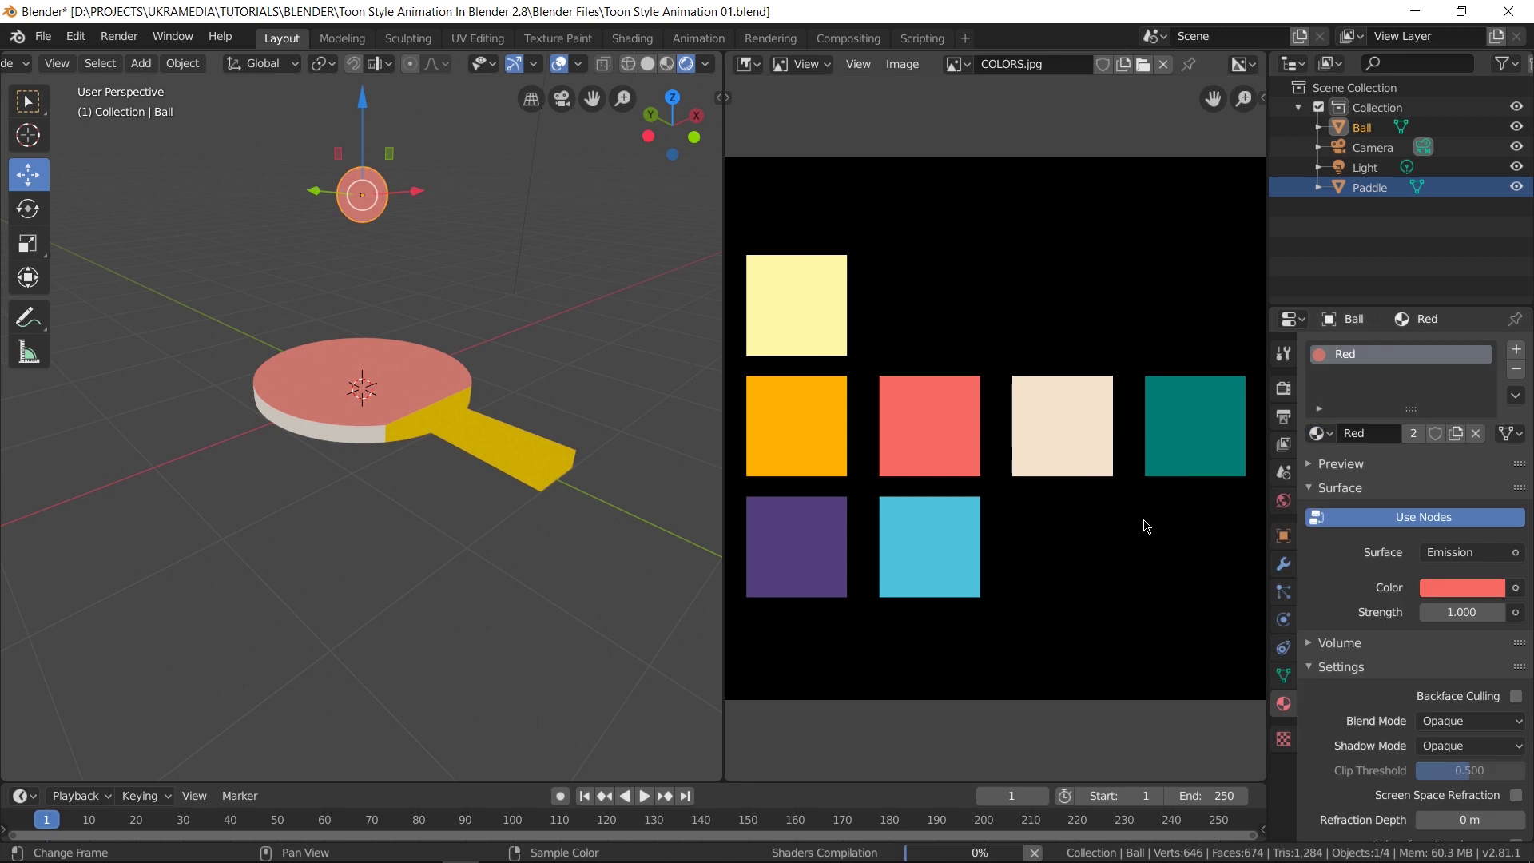
{"action": "left_click", "coordinate": [1457, 433]}
{"action": "double_click", "coordinate": [1407, 449]}
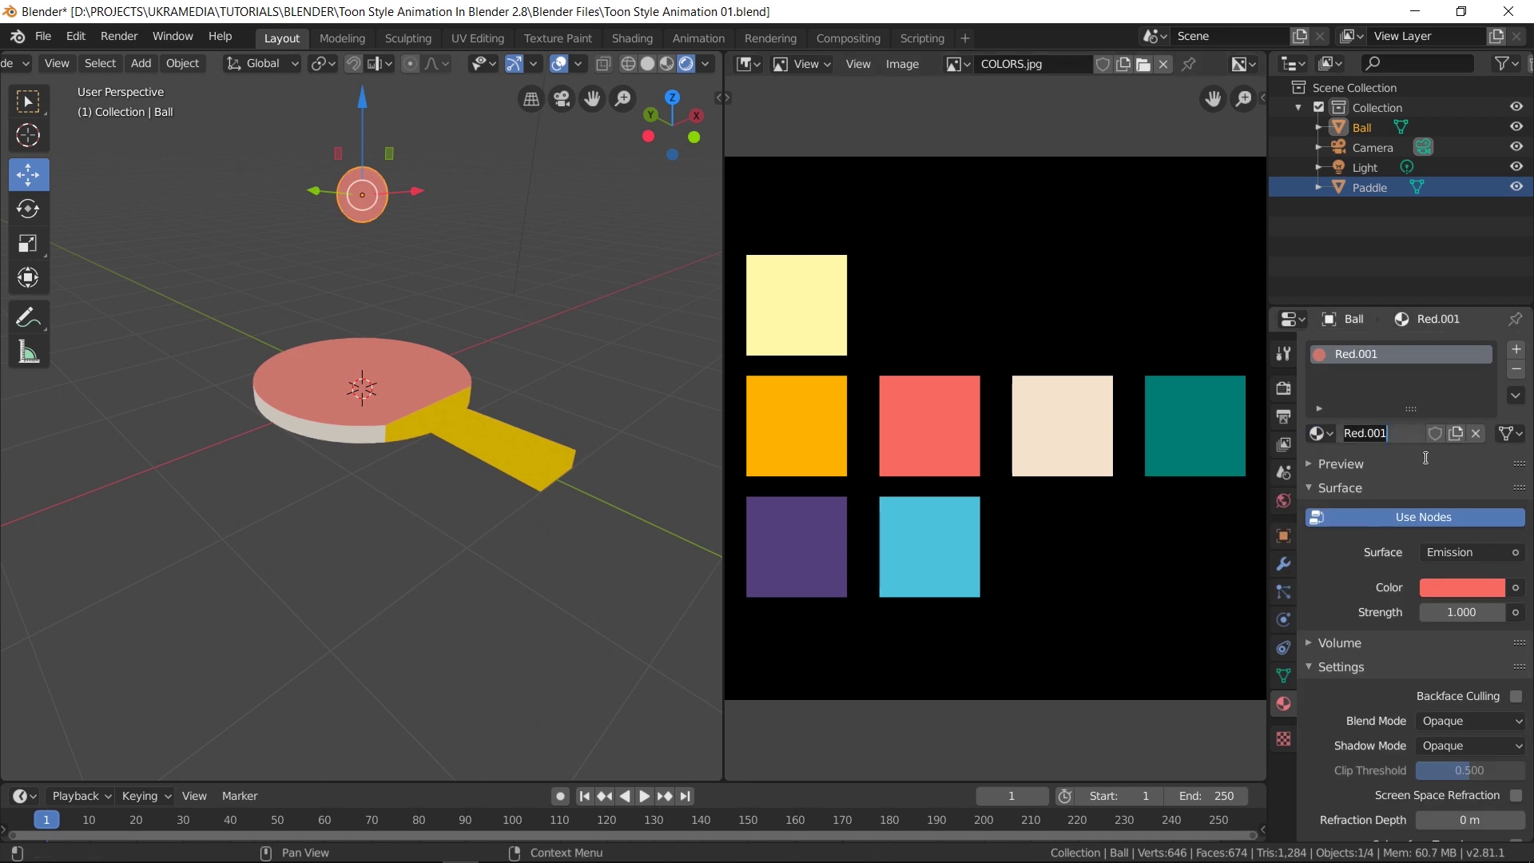
{"action": "type", "text": "Ball"}
{"action": "key", "text": "Return"}
Set the Ball material's Emission color by sampling the pale yellow swatch in the palette image.
{"action": "left_click", "coordinate": [1474, 586]}
{"action": "left_click", "coordinate": [1484, 499]}
{"action": "left_click", "coordinate": [822, 314]}
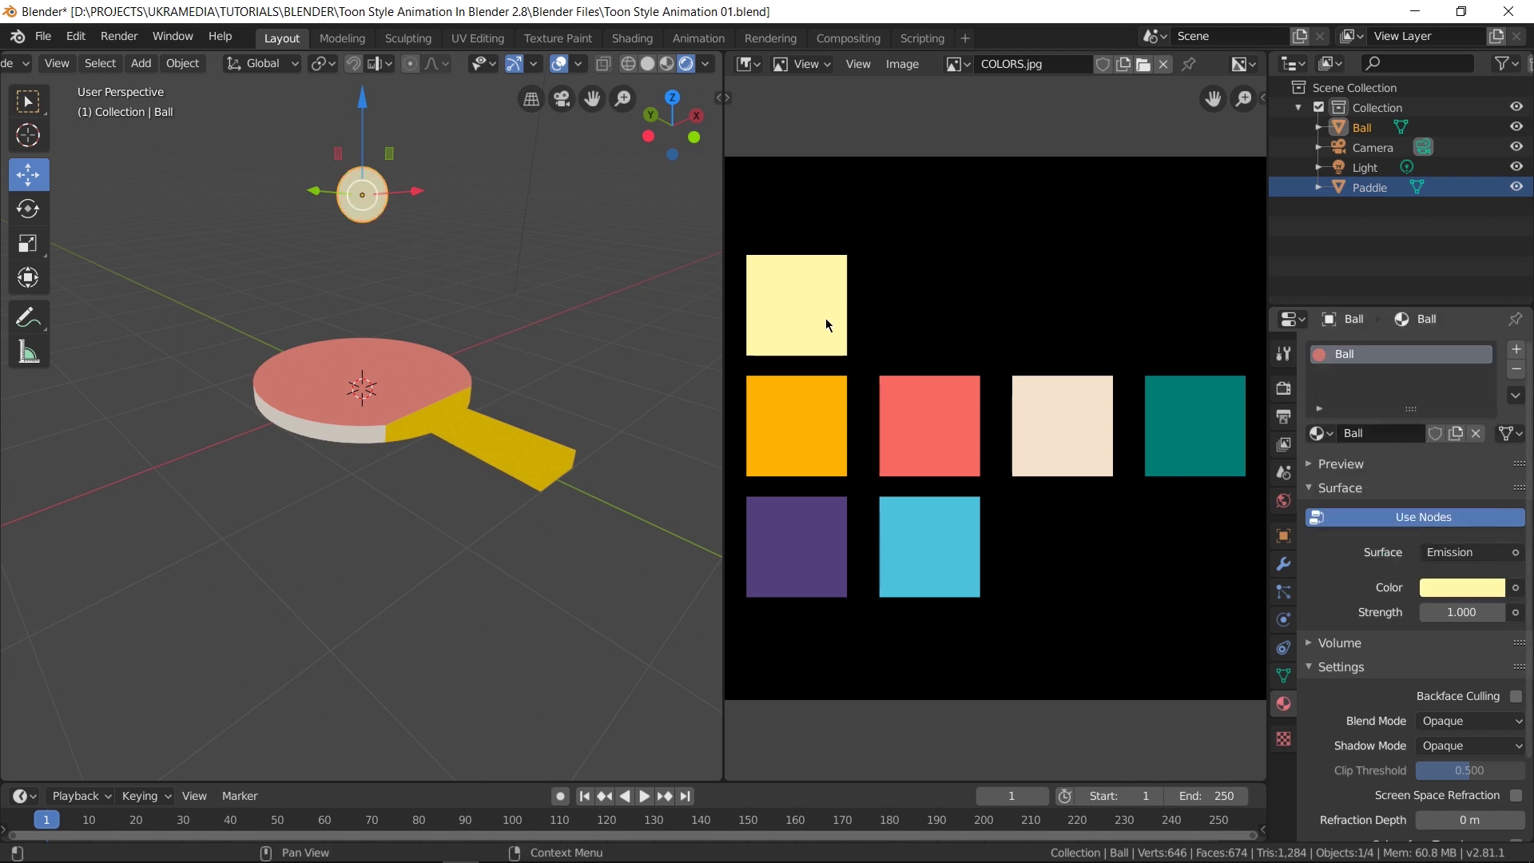
Set the scene's Color Management view transform to Standard in the render settings.
{"action": "middle_click_drag", "start_coordinate": [342, 338], "coordinate": [545, 386]}
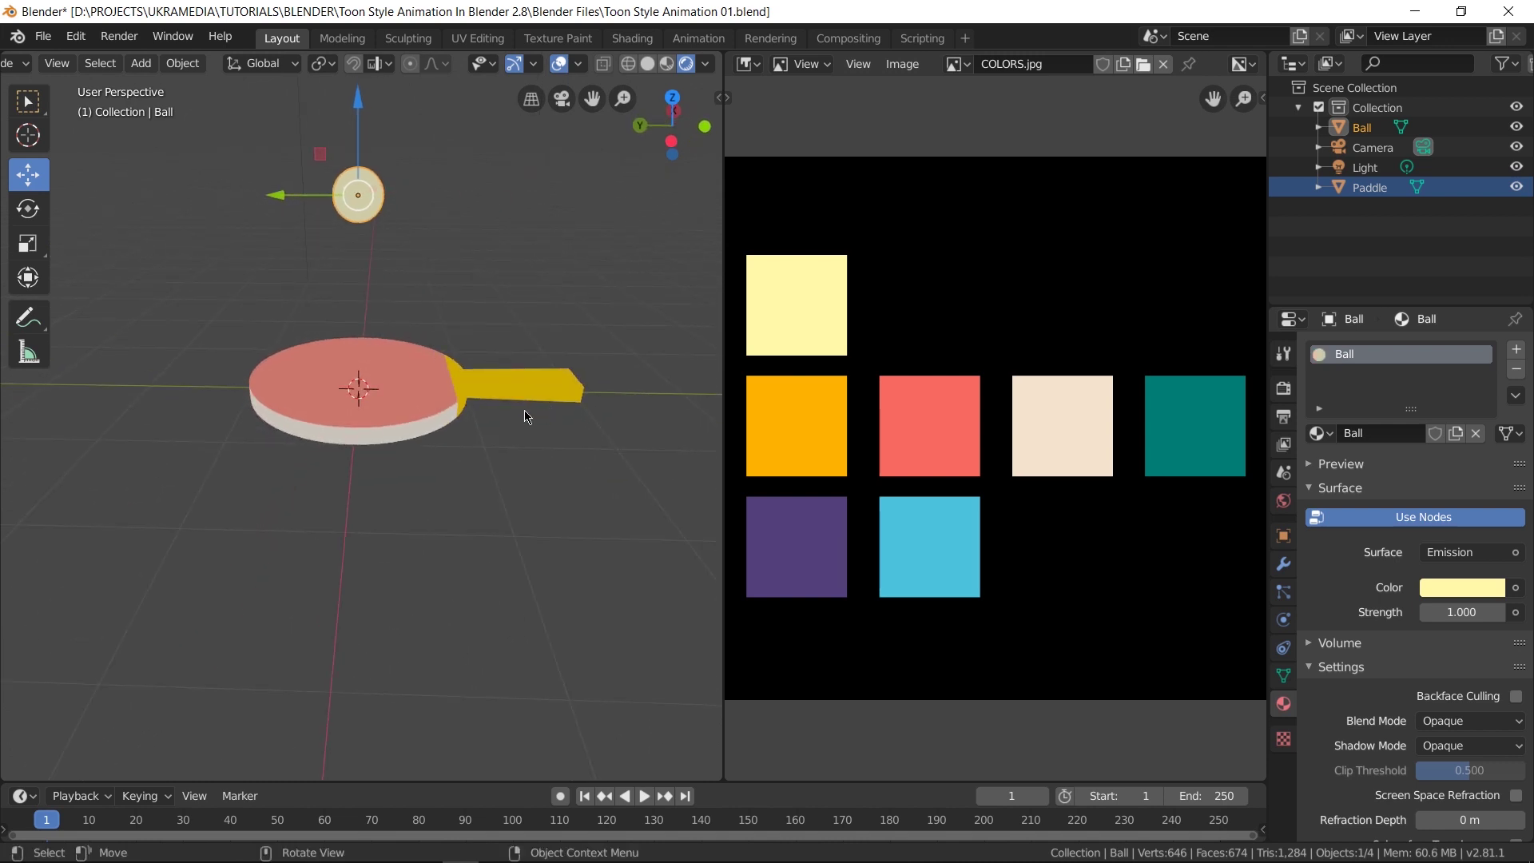
{"action": "scroll", "coordinate": [543, 386], "scroll_direction": "up", "scroll_amount": 4}
{"action": "middle_click_drag", "start_coordinate": [577, 460], "coordinate": [578, 473], "text": "shift"}
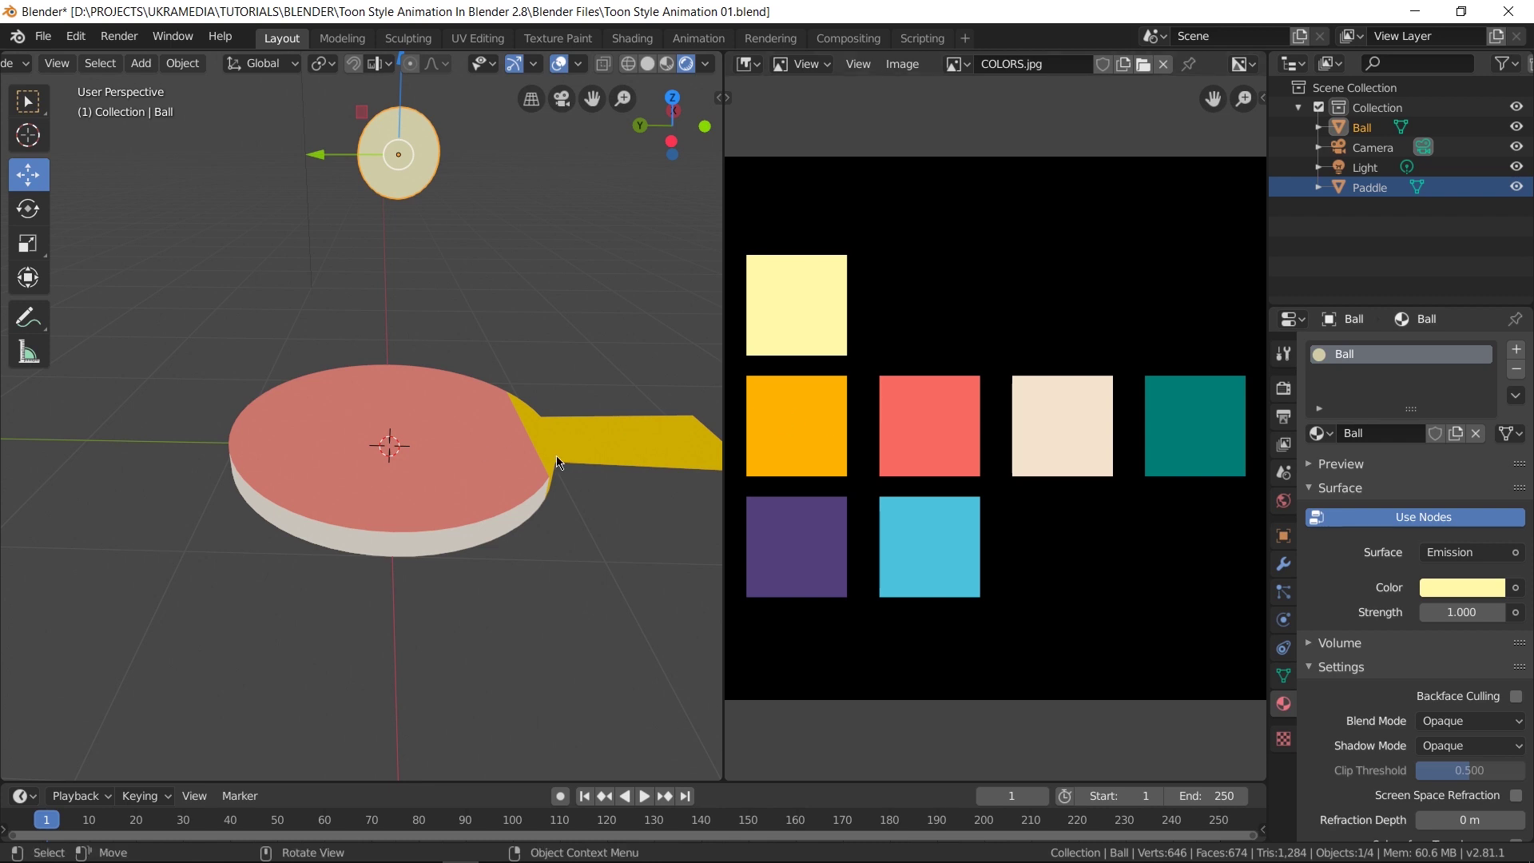
{"action": "left_click", "coordinate": [1284, 390]}
{"action": "left_click", "coordinate": [1351, 797]}
{"action": "scroll", "coordinate": [1359, 756], "scroll_direction": "down", "scroll_amount": 3}
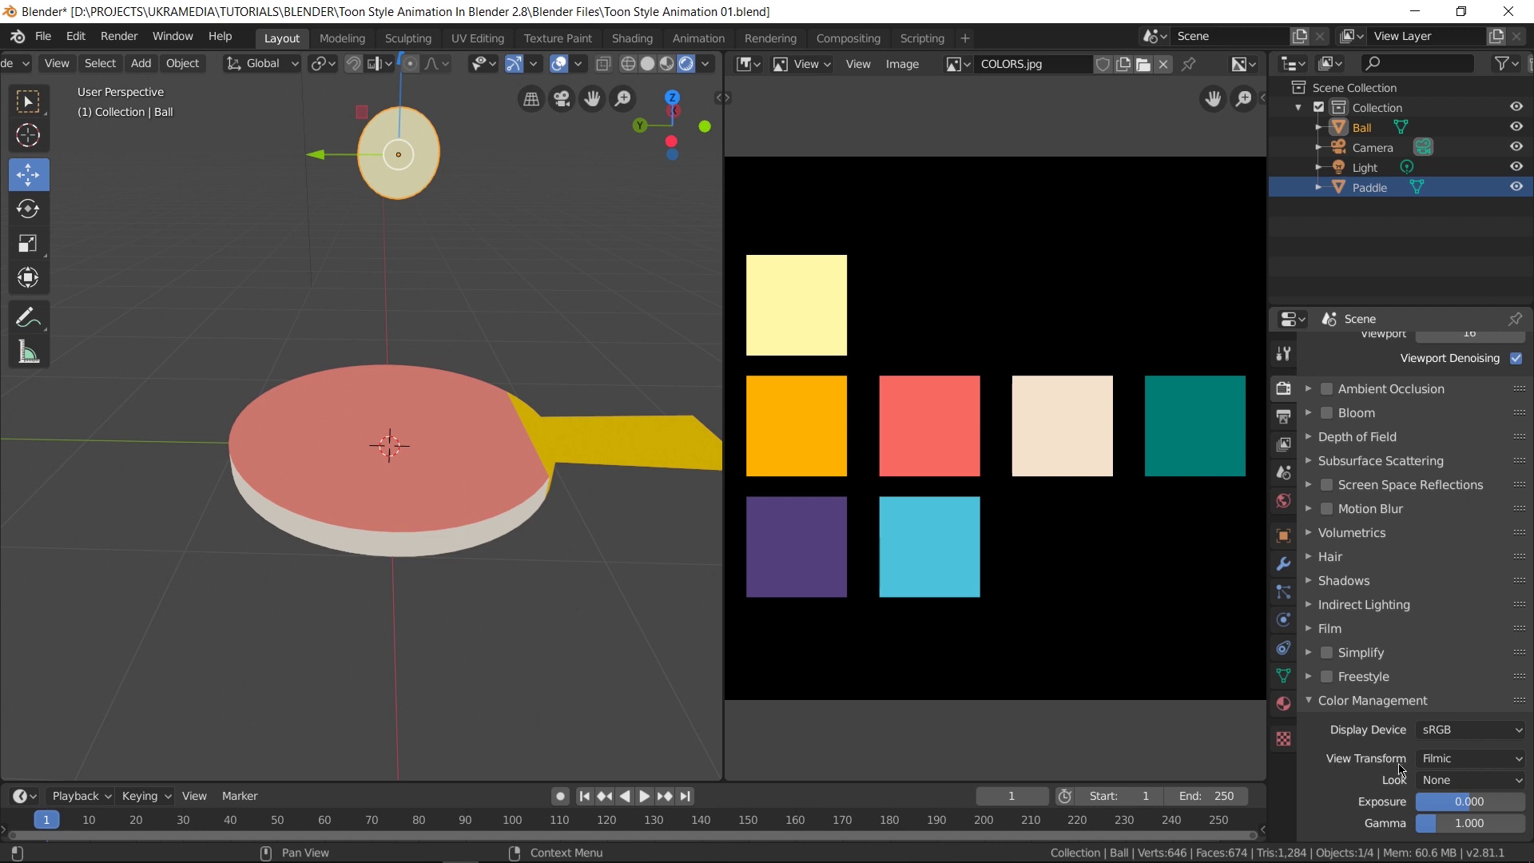
{"action": "left_click", "coordinate": [1456, 766]}
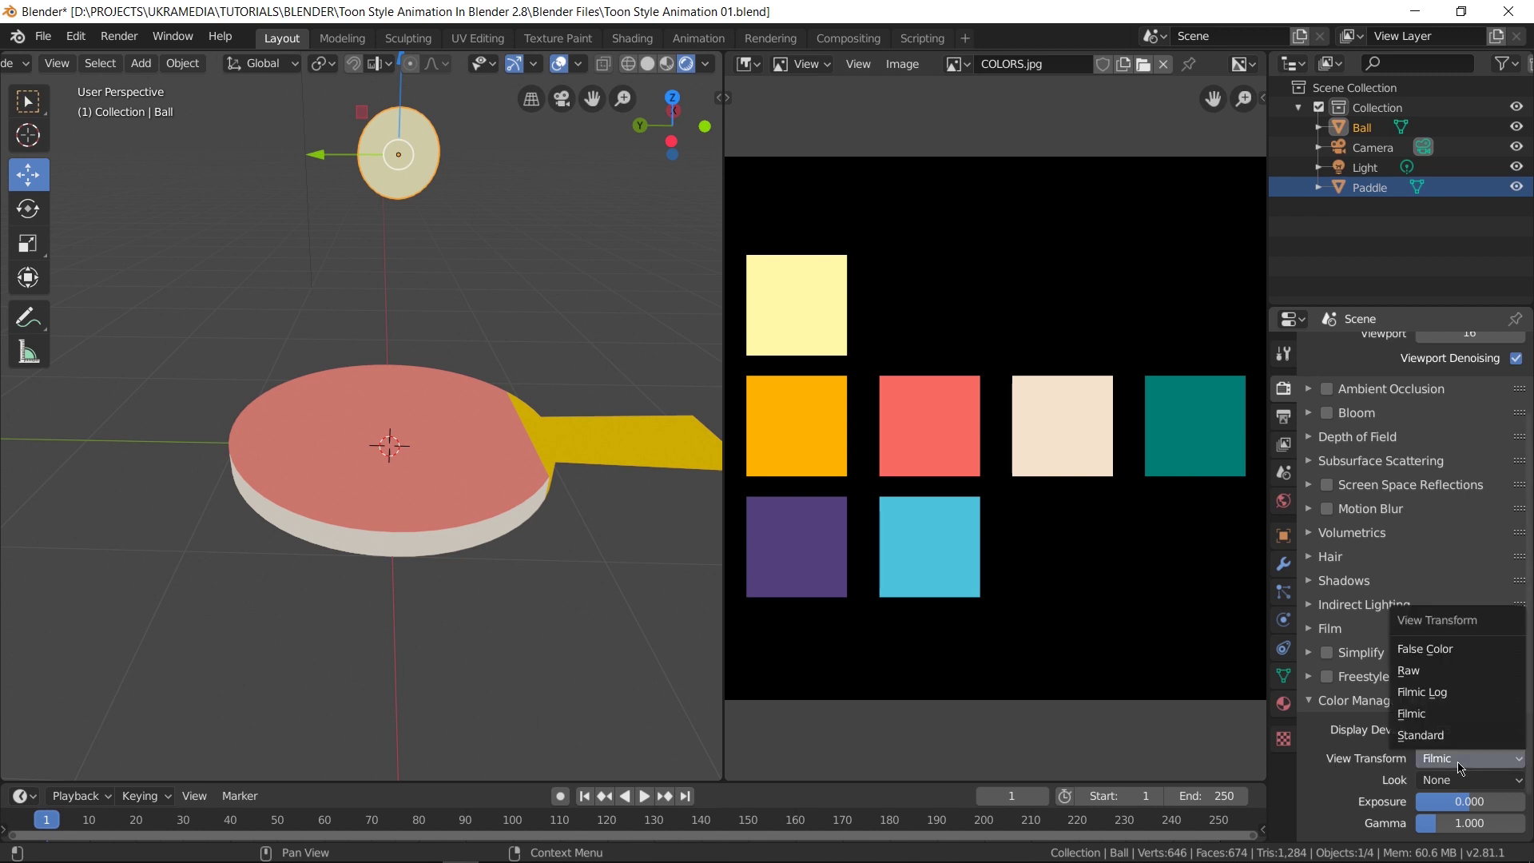
{"action": "left_click", "coordinate": [1436, 736]}
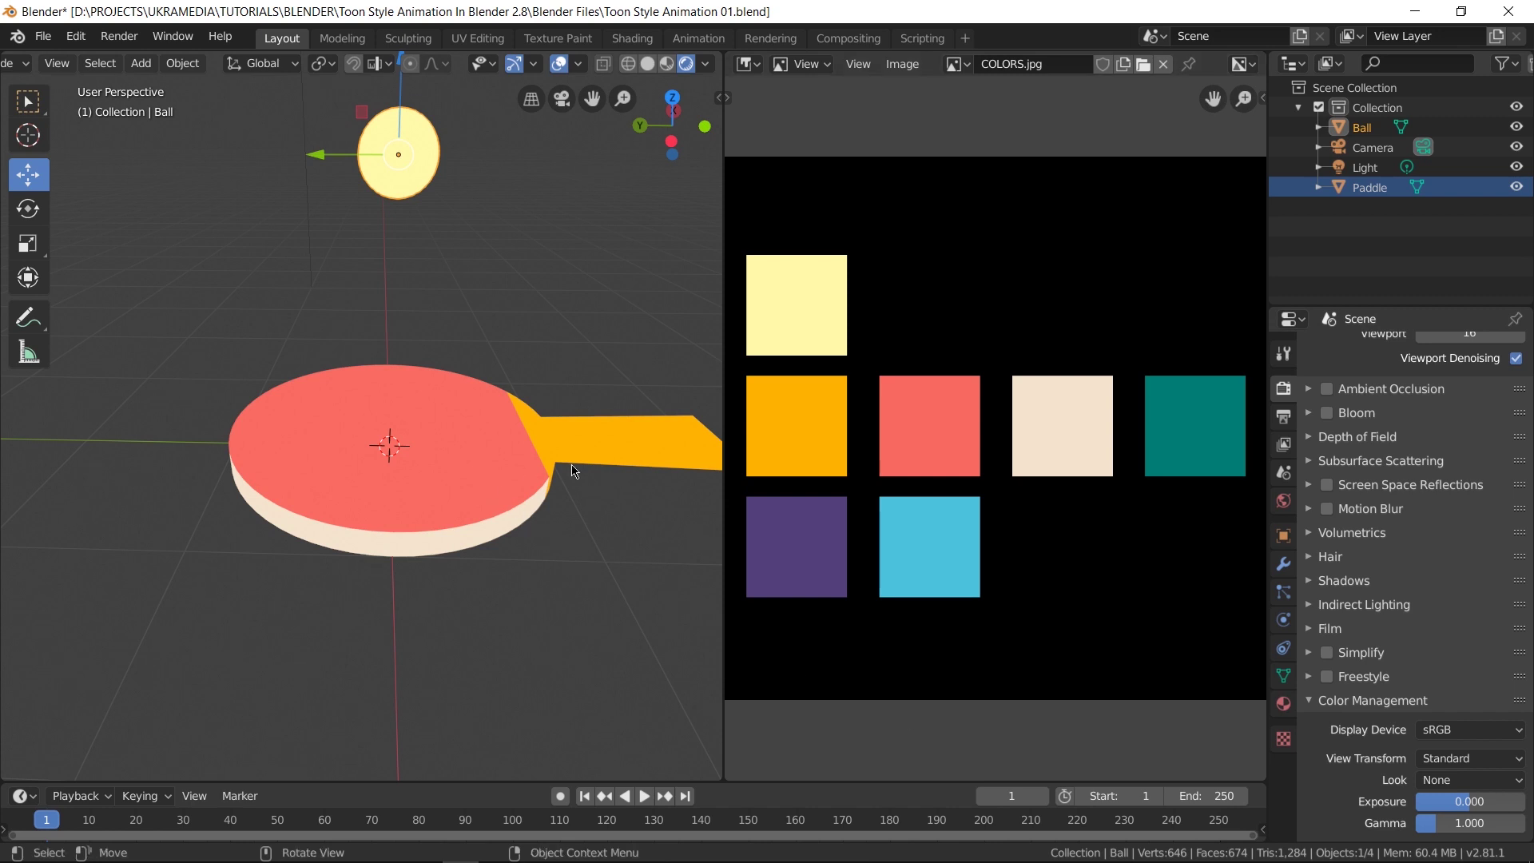
Merge the palette image area into the 3D viewport and enable Freestyle for the scene.
{"action": "middle_click_drag", "start_coordinate": [595, 511], "coordinate": [553, 530]}
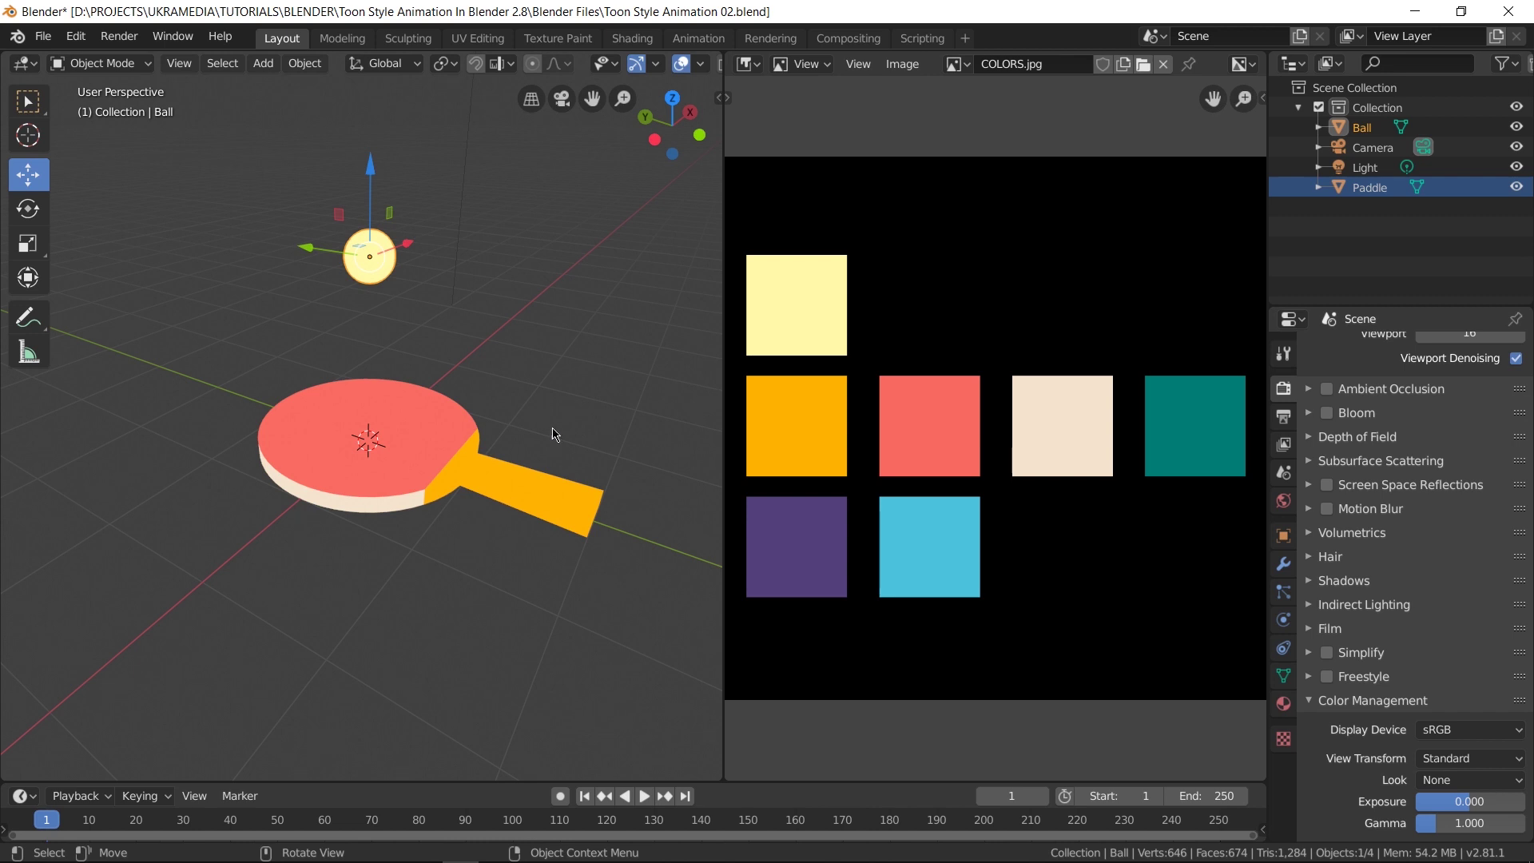
{"action": "left_click_drag", "start_coordinate": [719, 58], "coordinate": [847, 211]}
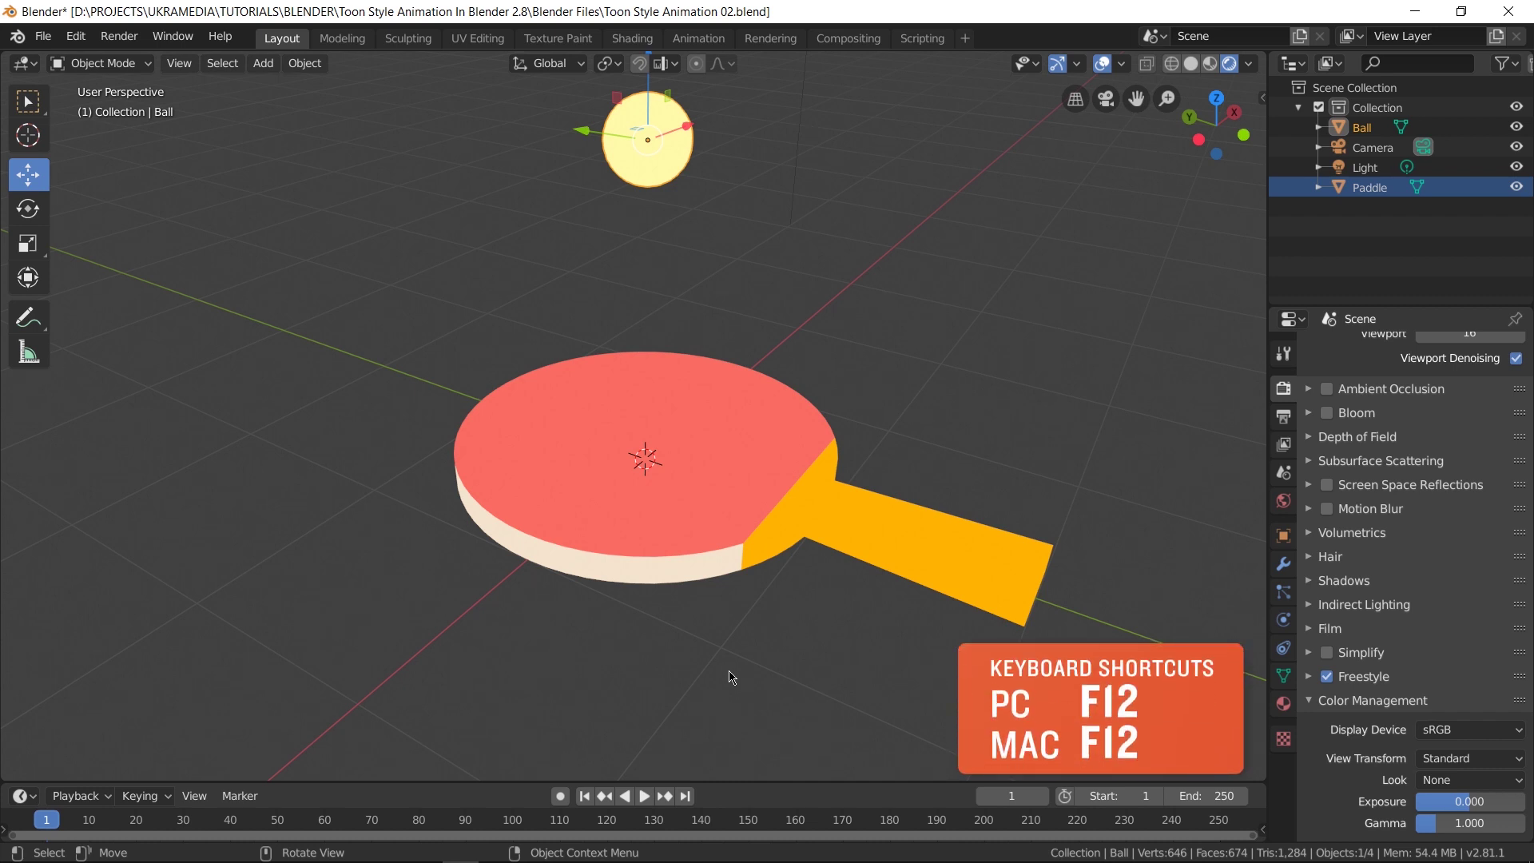
Render the current frame to check the Freestyle outlines on the ball and paddle, and close the render window.
{"action": "left_click", "coordinate": [120, 36]}
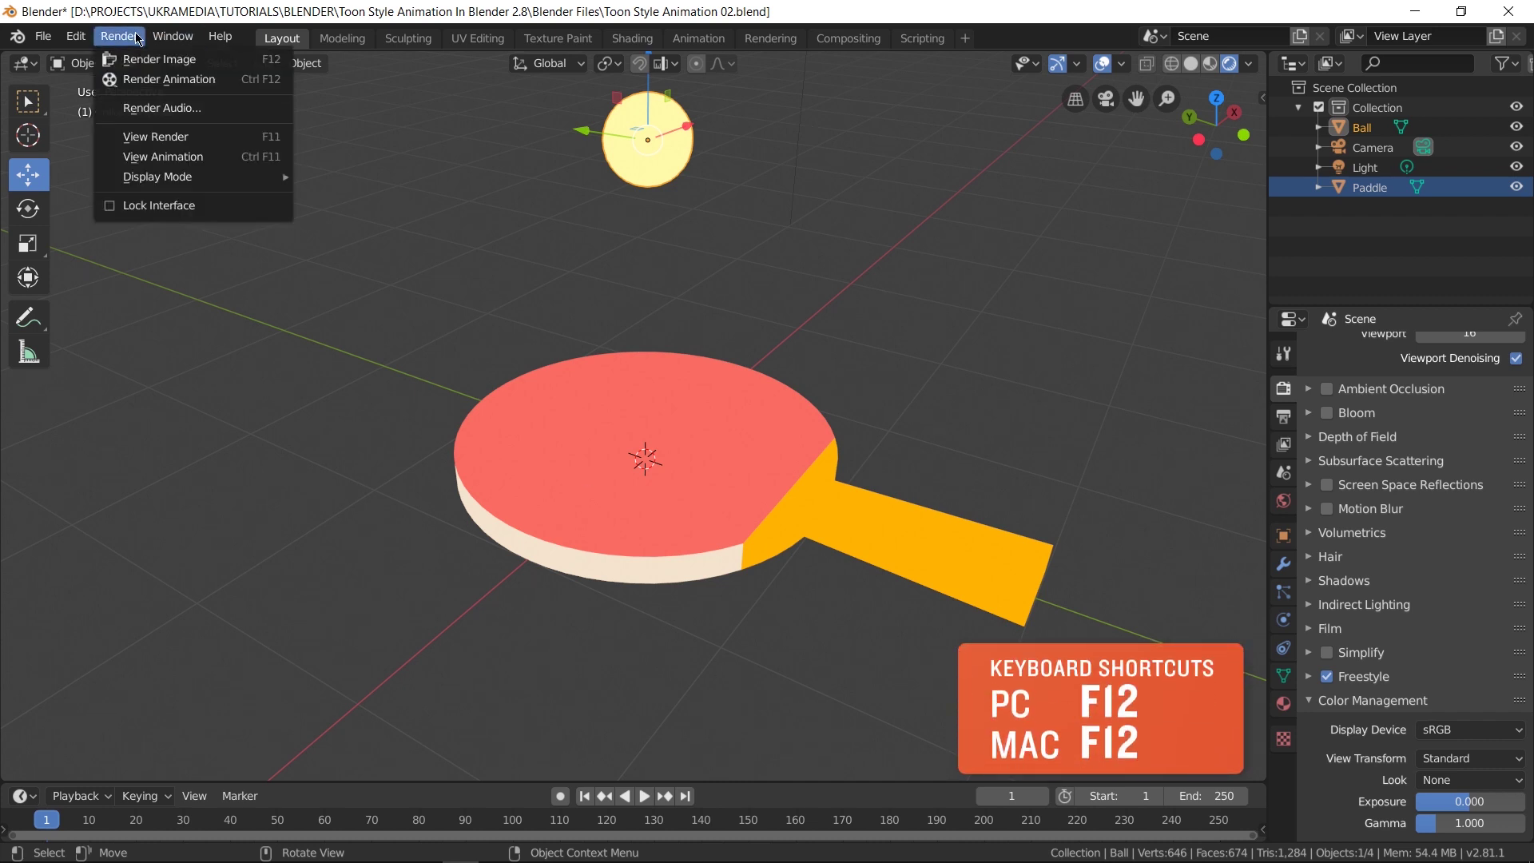
{"action": "left_click", "coordinate": [214, 64]}
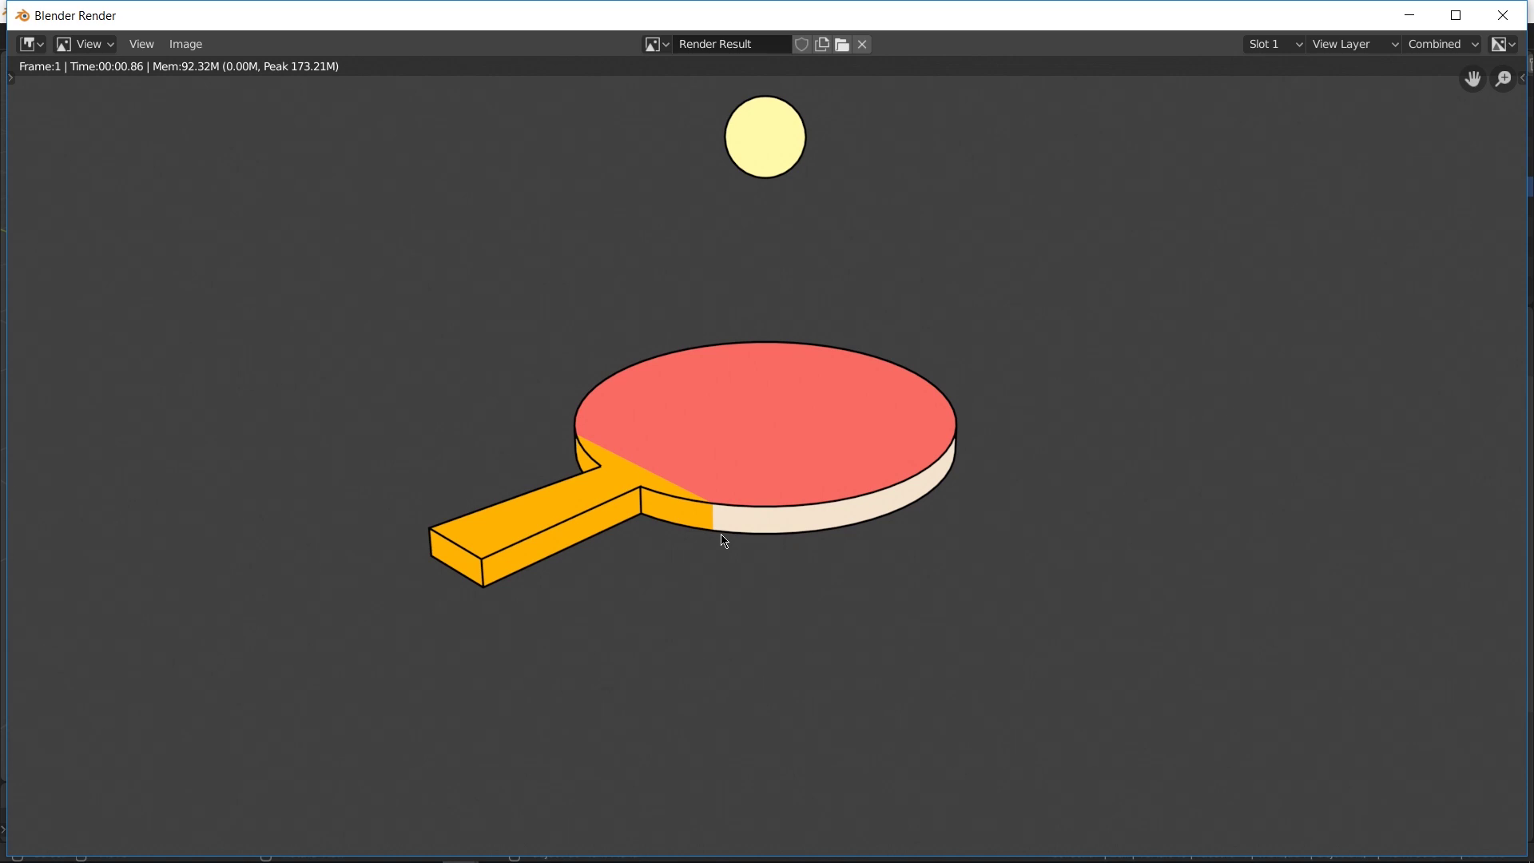
{"action": "left_click", "coordinate": [1505, 24]}
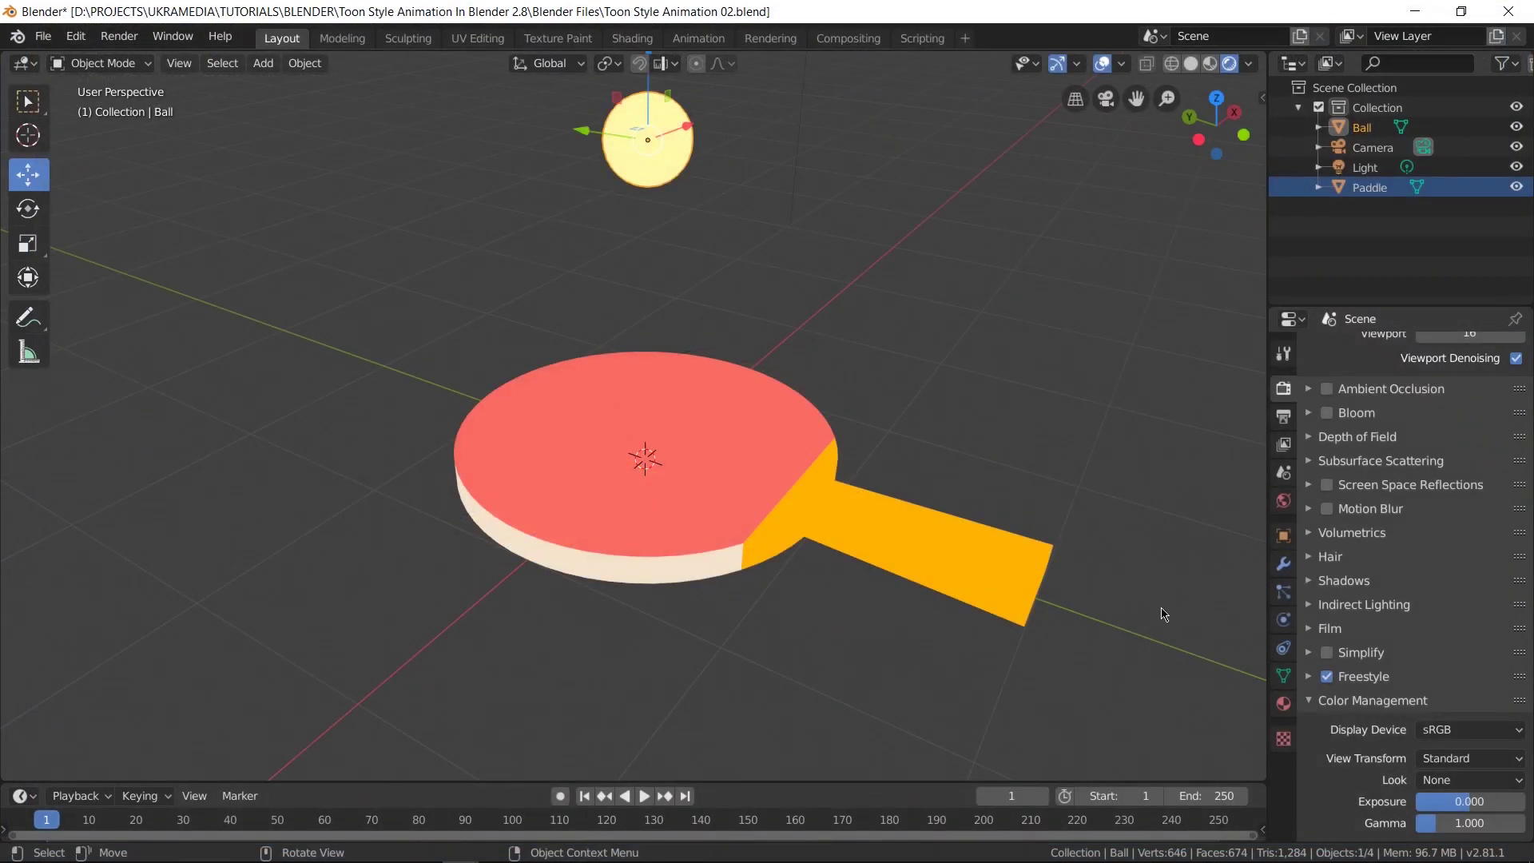
Enable the Material Boundary edge type in the view layer's Freestyle Line Set and render the frame again.
{"action": "left_click", "coordinate": [1309, 677]}
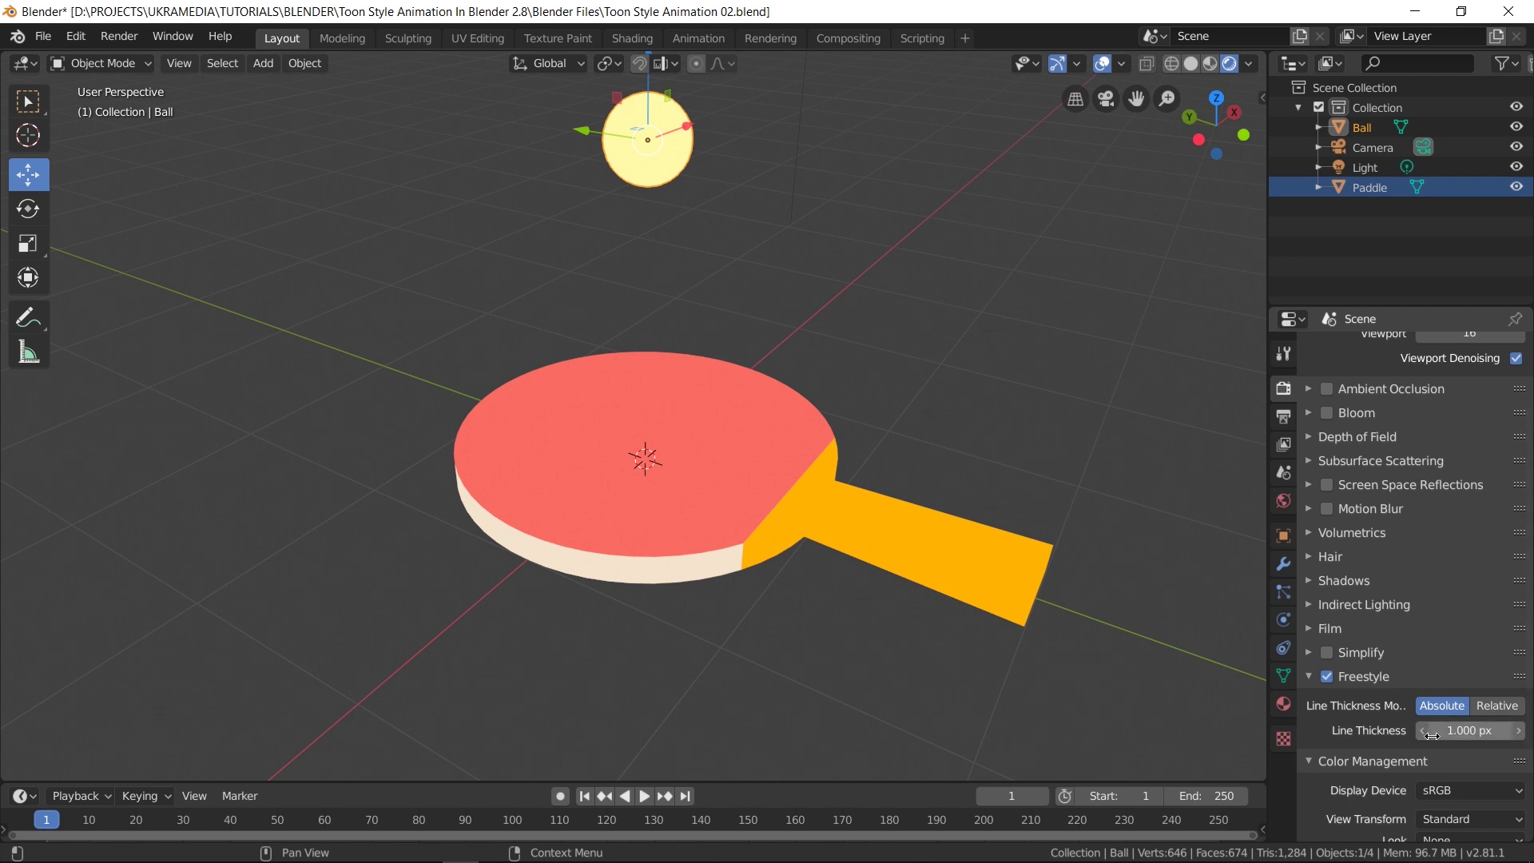
{"action": "left_click_drag", "start_coordinate": [1268, 319], "coordinate": [1219, 320]}
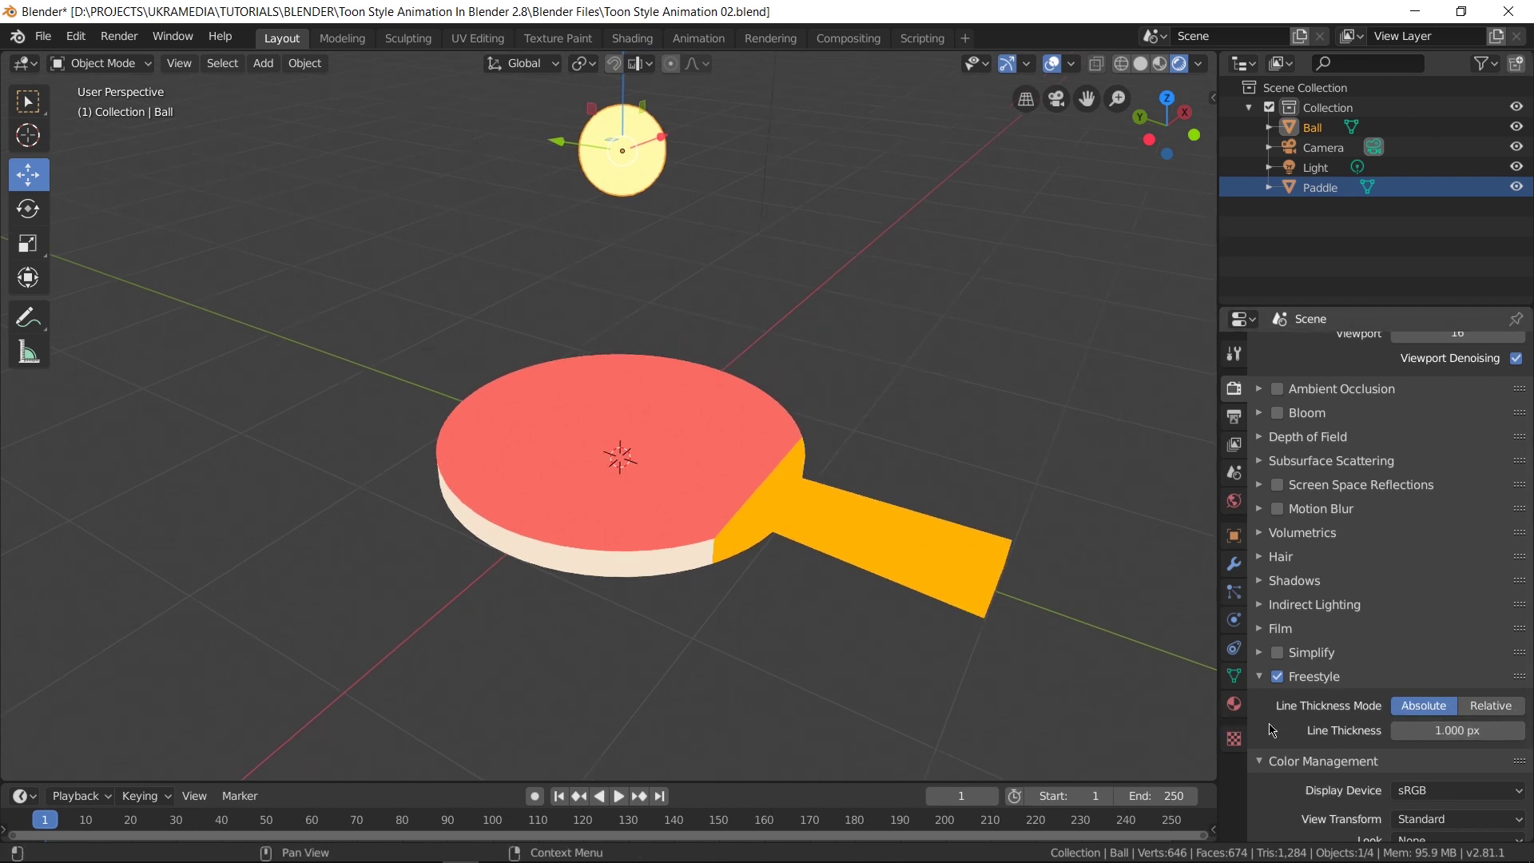
{"action": "left_click", "coordinate": [1235, 445]}
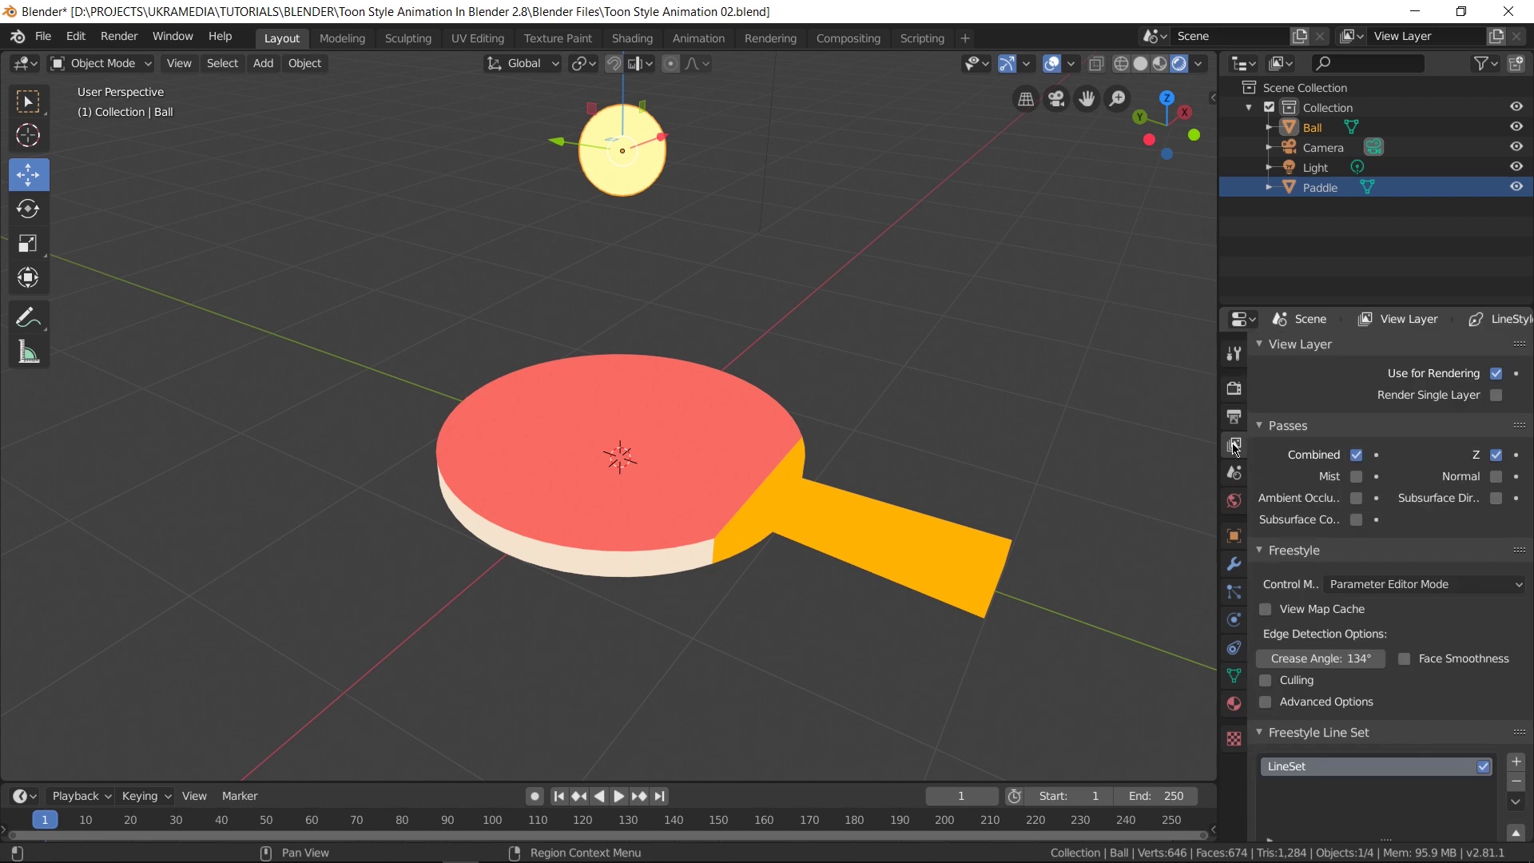
{"action": "left_click_drag", "start_coordinate": [1289, 345], "coordinate": [1301, 524]}
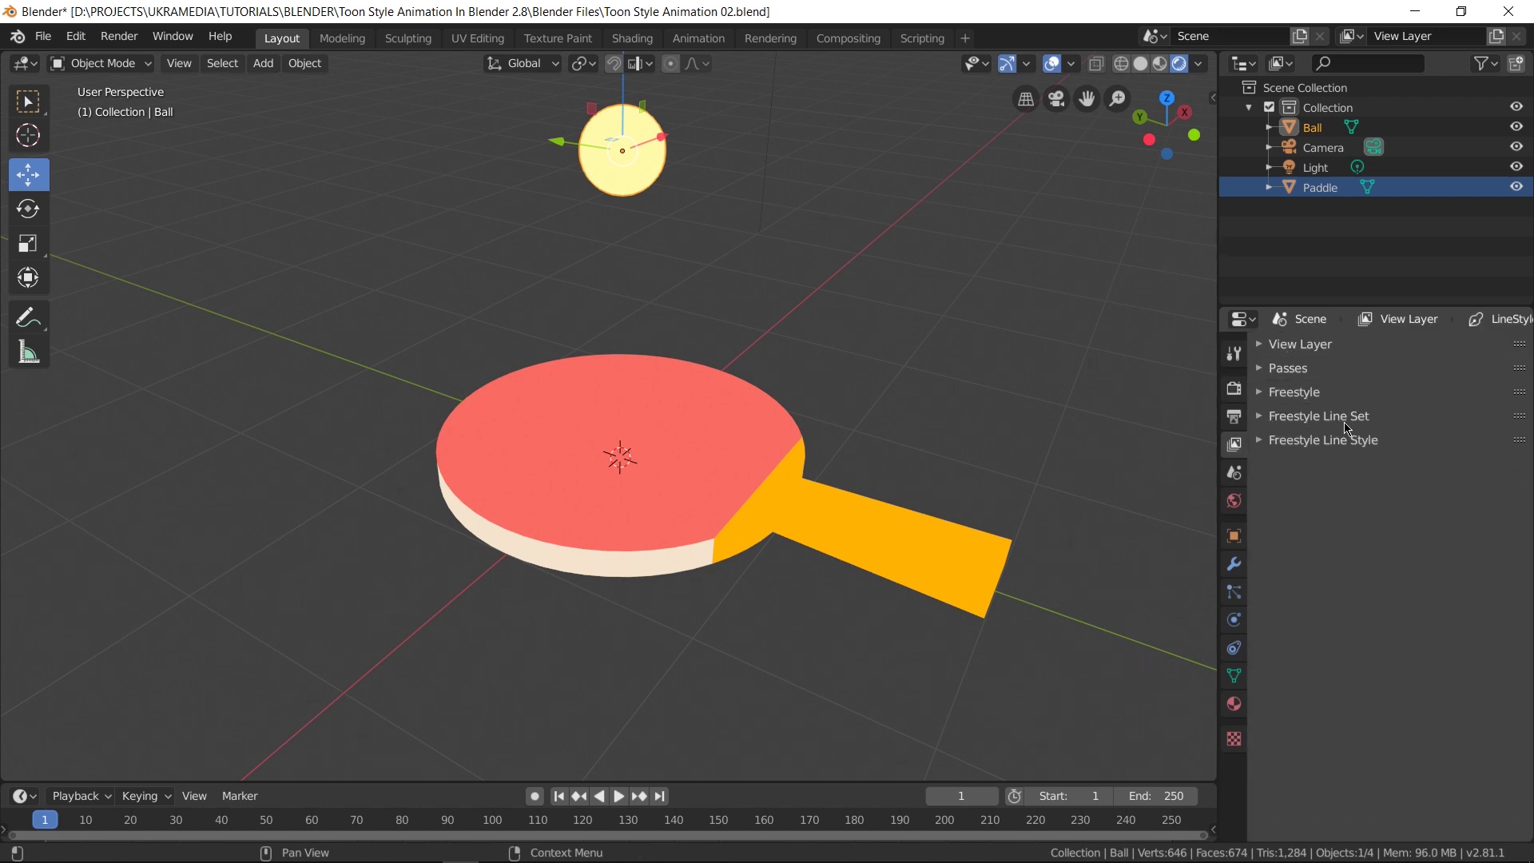
{"action": "left_click", "coordinate": [1268, 417]}
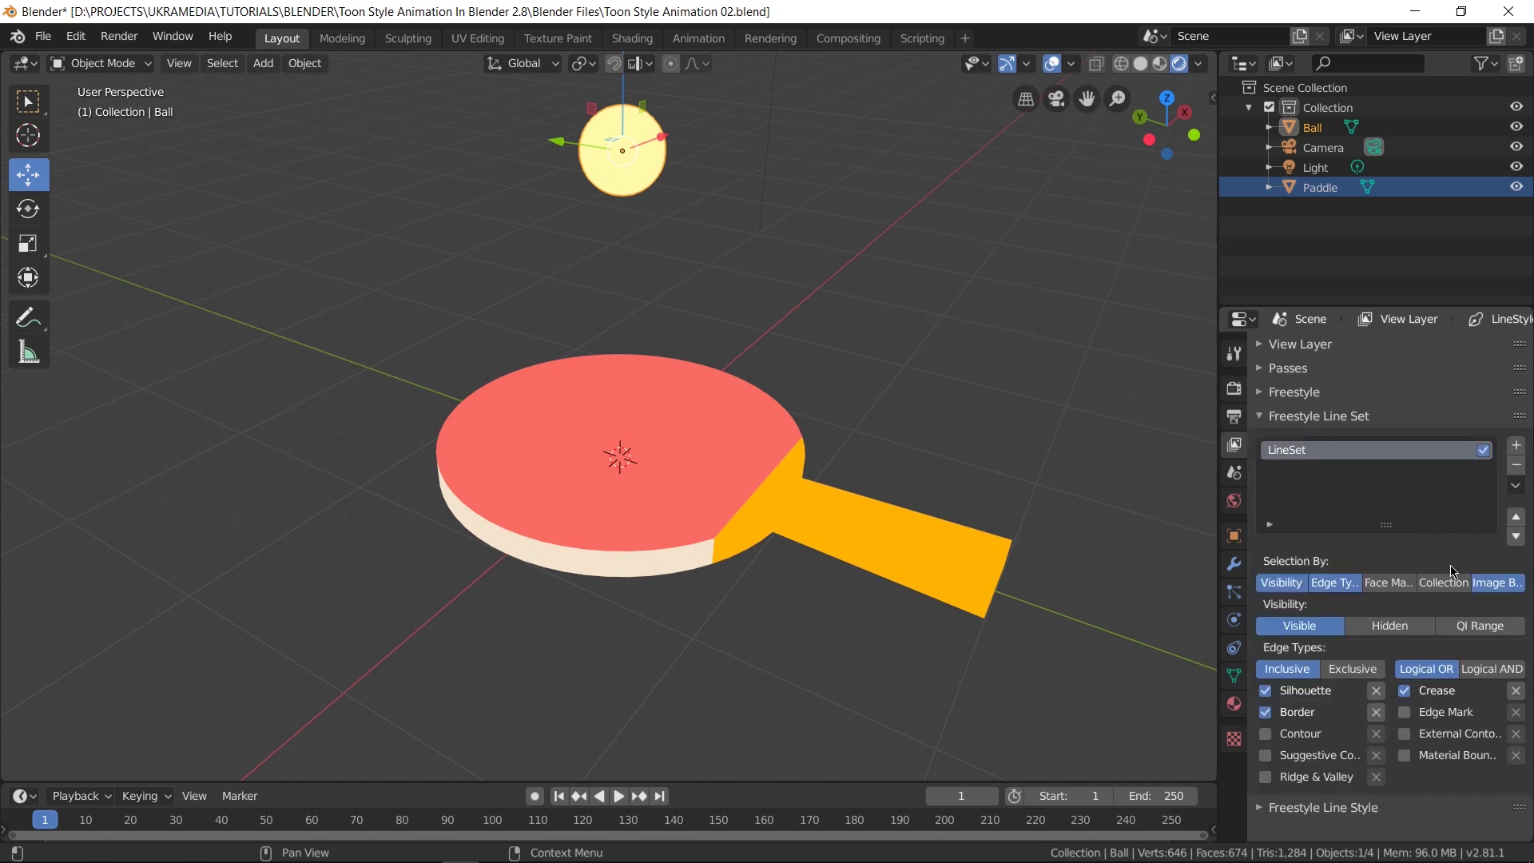
{"action": "left_click", "coordinate": [1406, 757]}
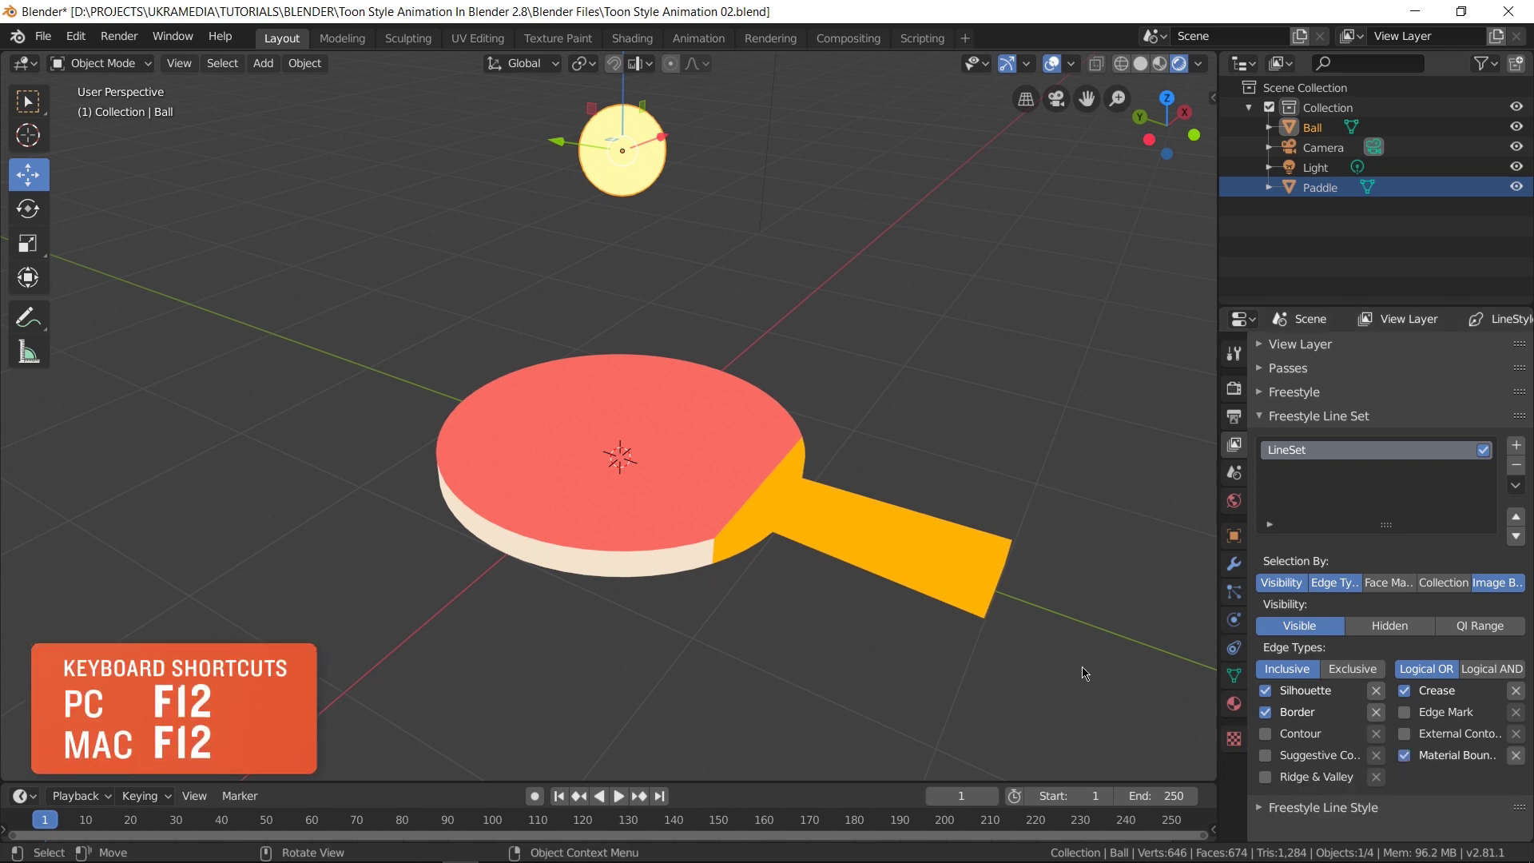
{"action": "left_click", "coordinate": [119, 36]}
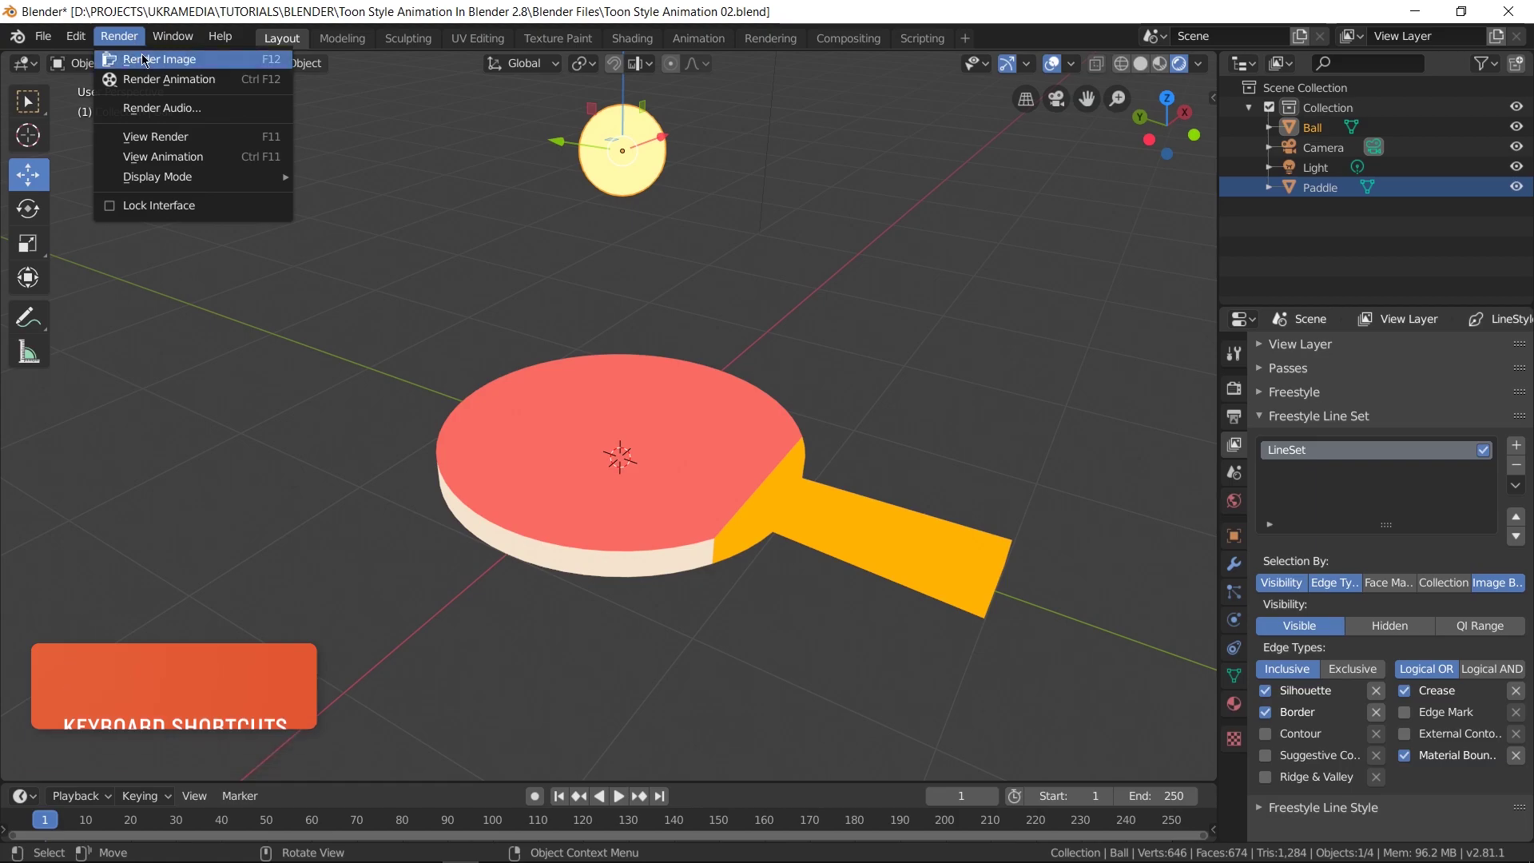
{"action": "left_click", "coordinate": [159, 59]}
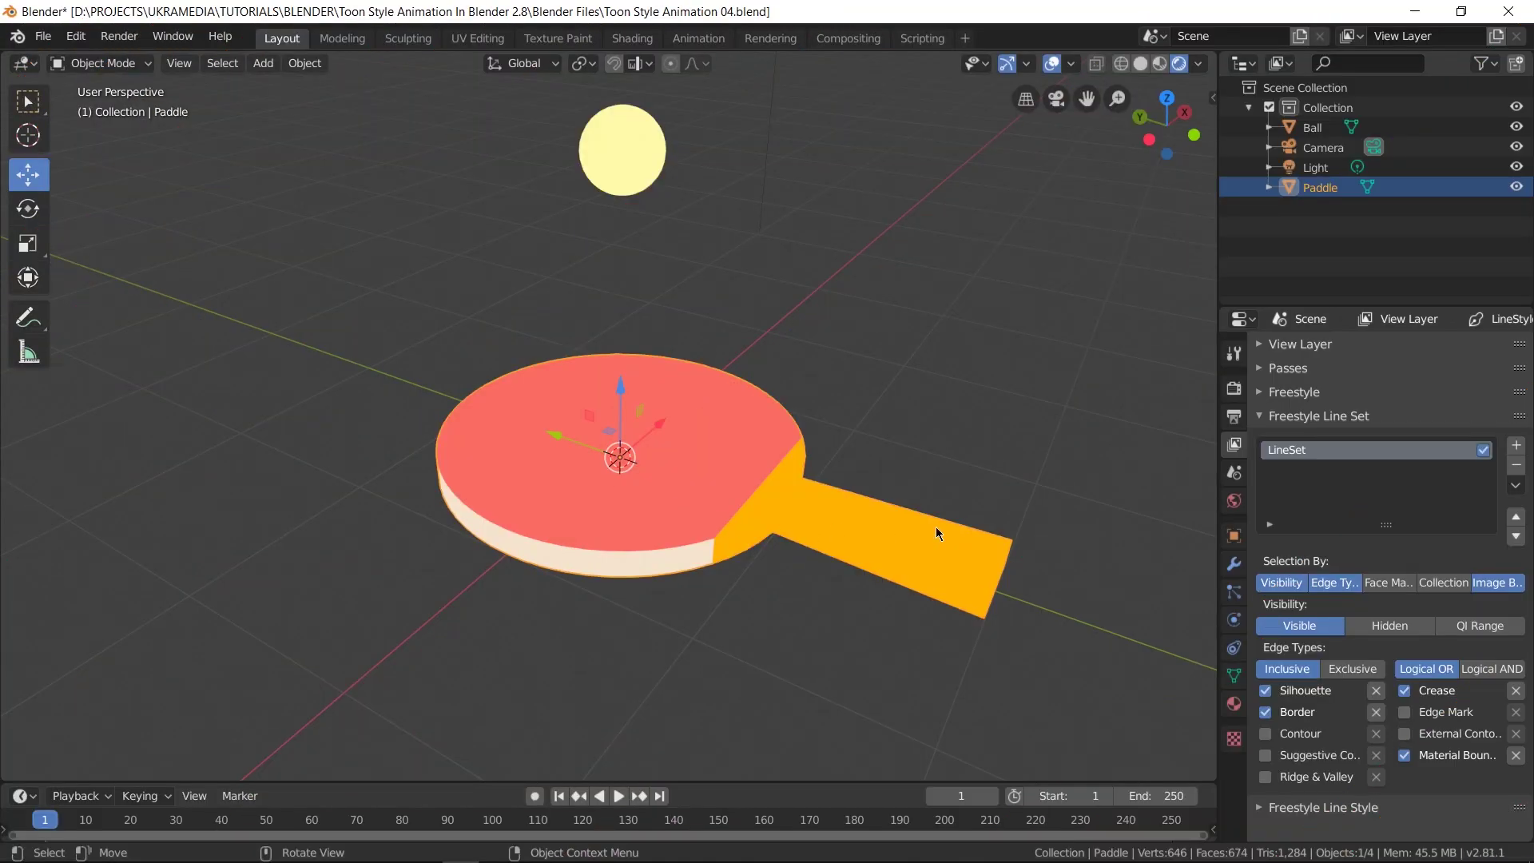
Add a Simple Deform modifier to the paddle.
{"action": "left_click", "coordinate": [1234, 566]}
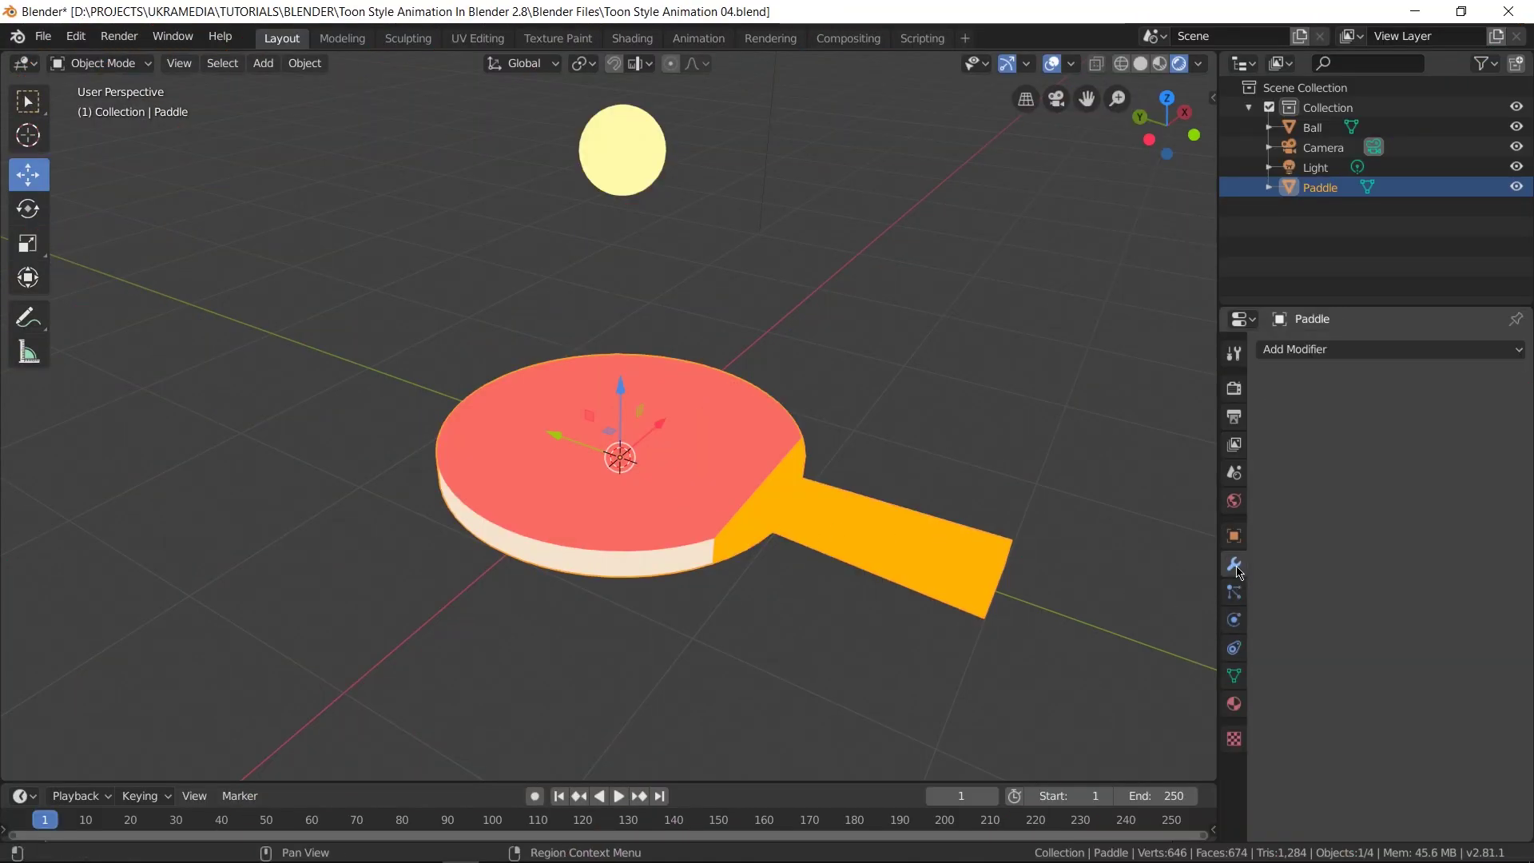
{"action": "left_click", "coordinate": [1307, 352]}
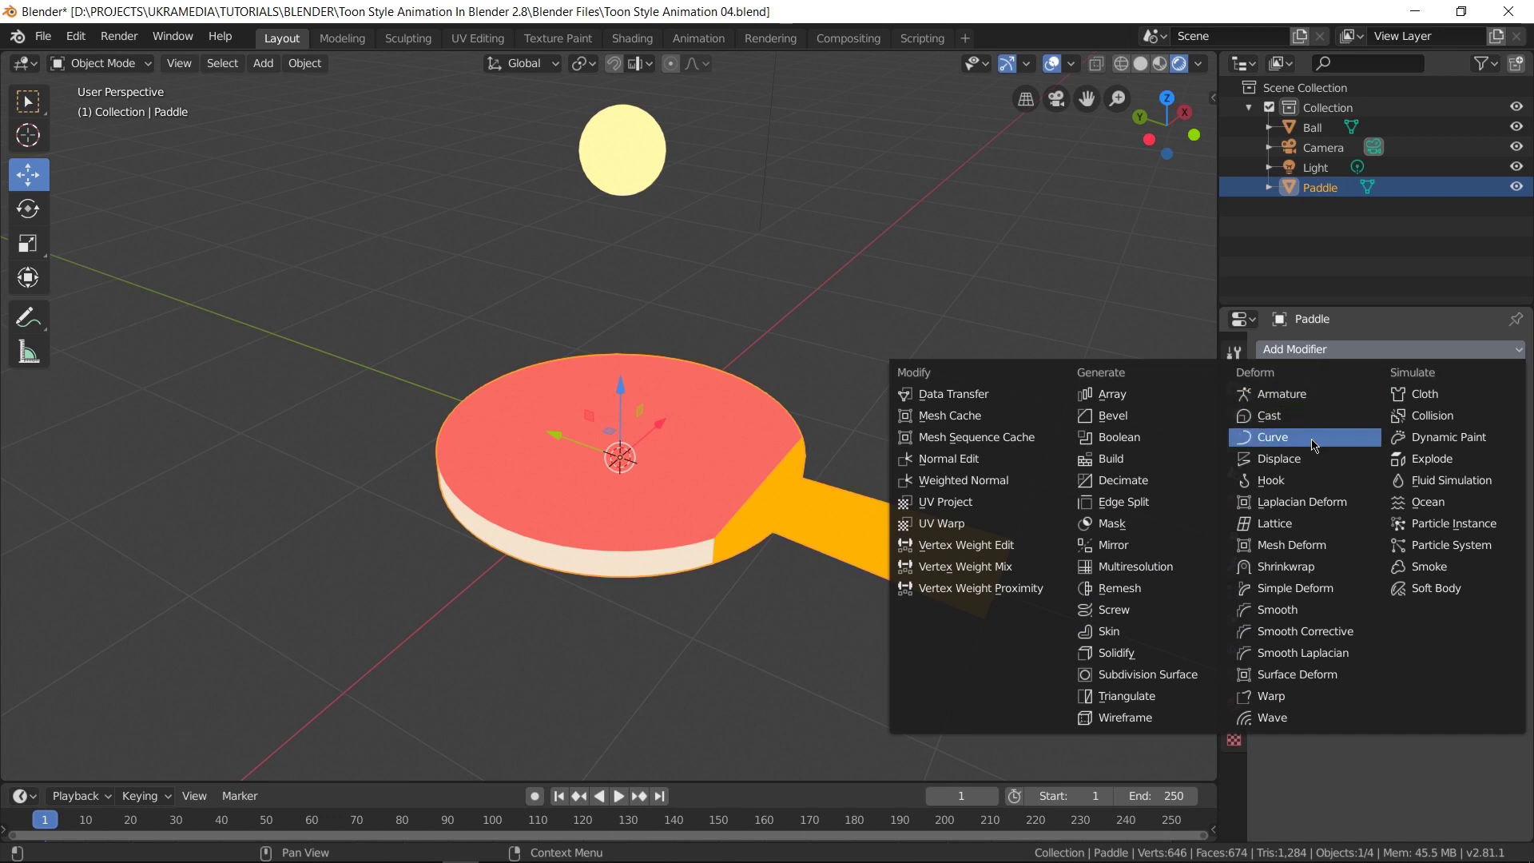
{"action": "left_click", "coordinate": [1296, 589]}
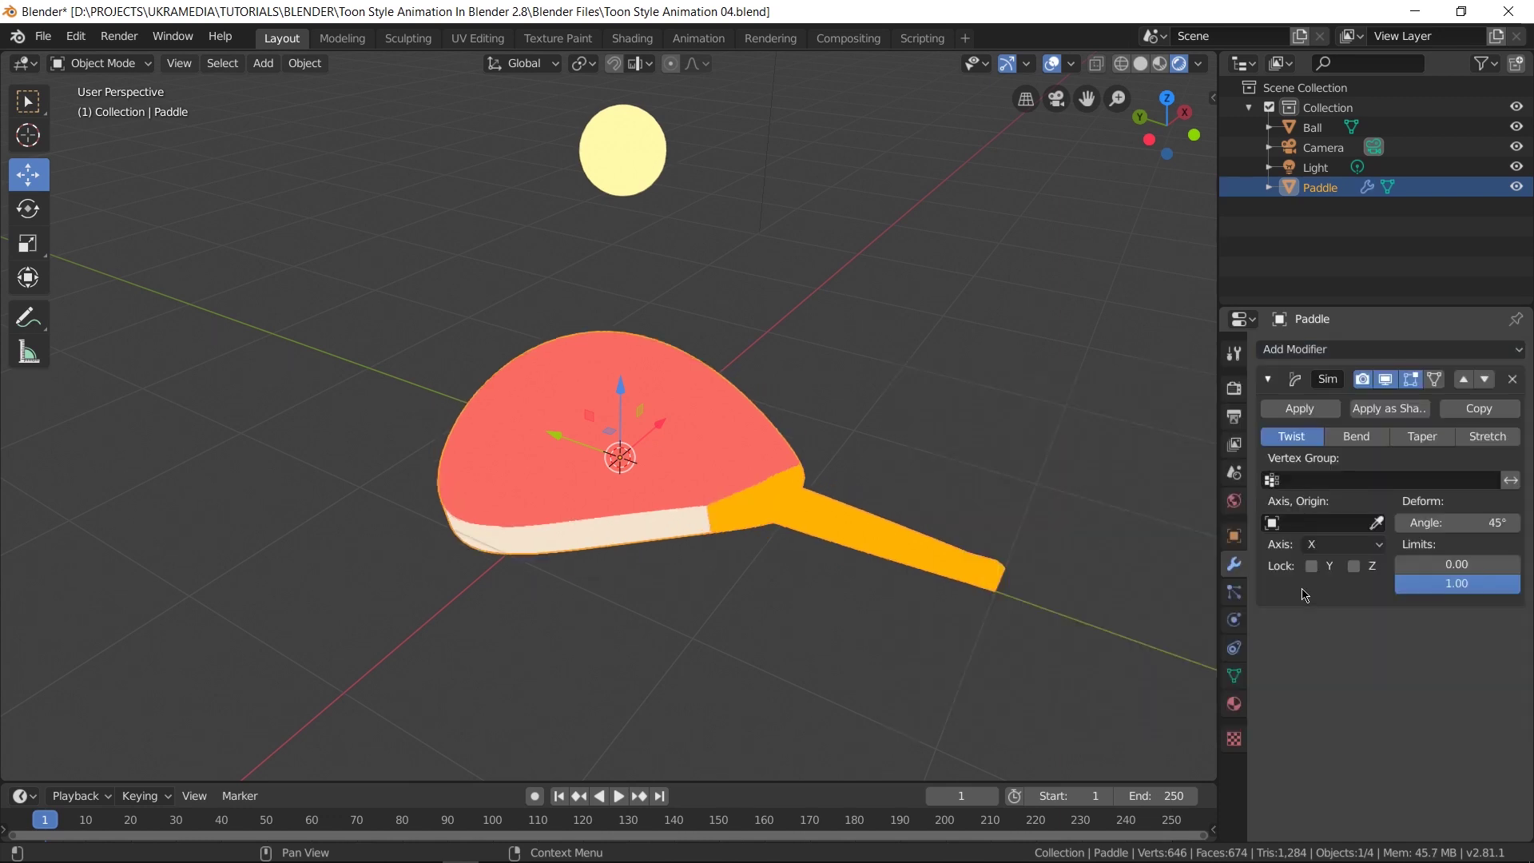
Switch the paddle's Simple Deform modifier to Bend, try out several deform angles and reset the angle to 0°.
{"action": "left_click", "coordinate": [1357, 438]}
{"action": "middle_click_drag", "start_coordinate": [879, 607], "coordinate": [927, 599]}
{"action": "left_click_drag", "start_coordinate": [1459, 523], "coordinate": [1383, 523]}
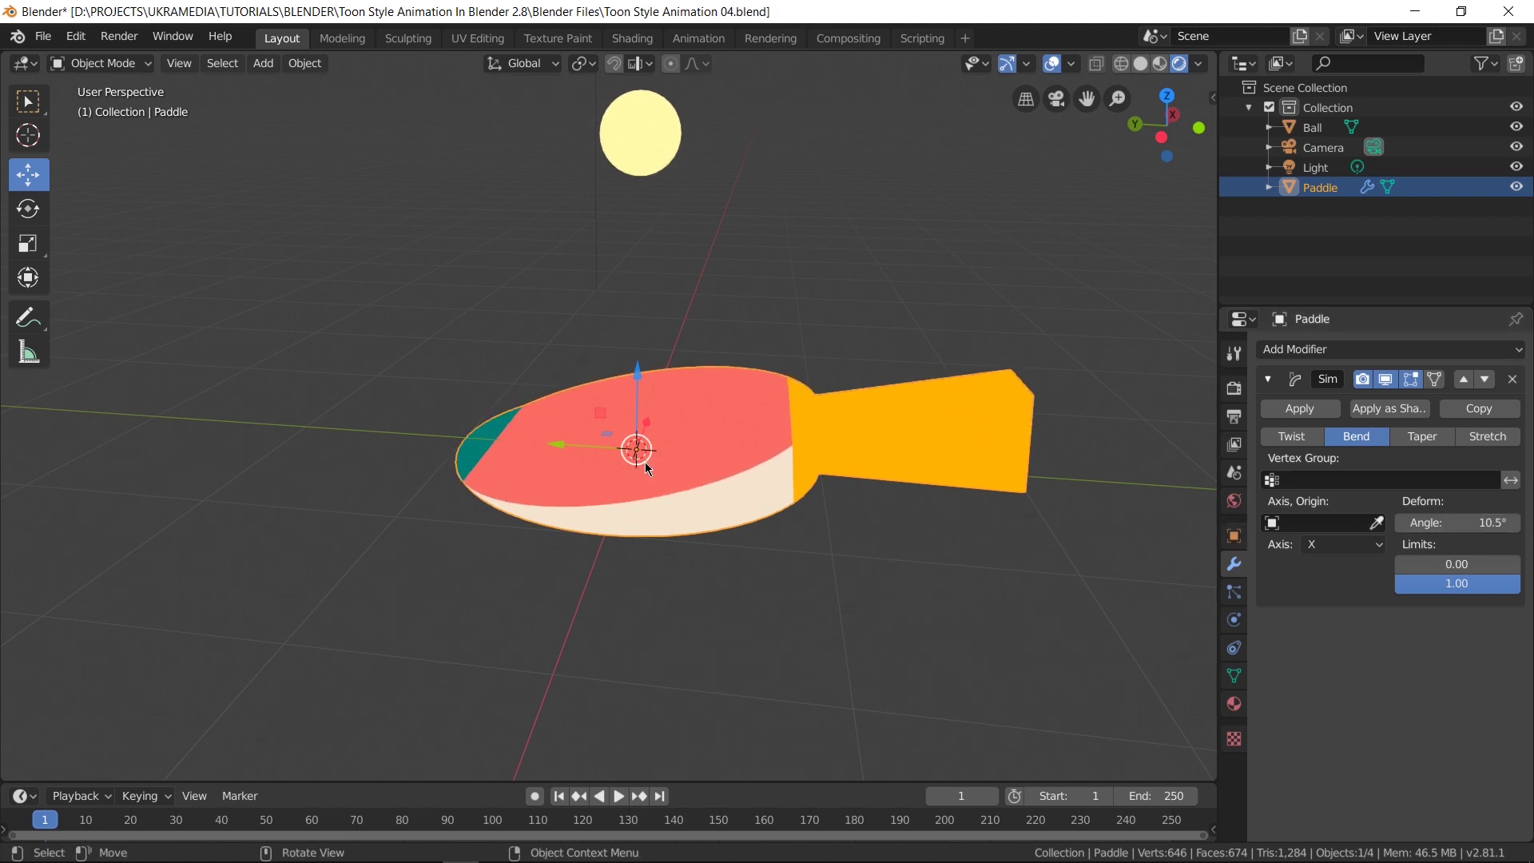
{"action": "middle_click_drag", "start_coordinate": [740, 521], "coordinate": [767, 534]}
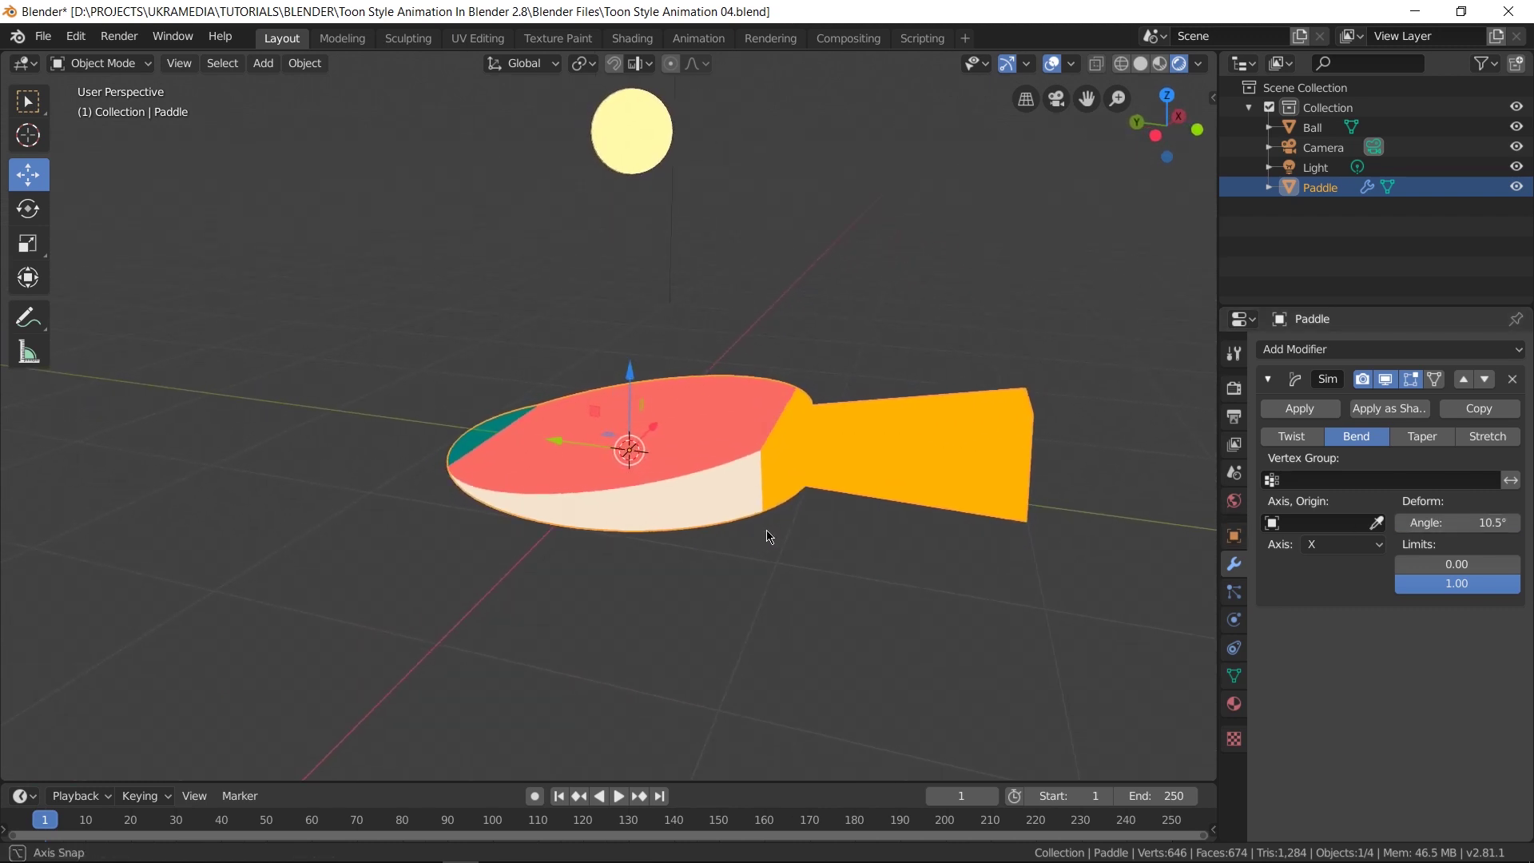
{"action": "mouse_move", "coordinate": [1454, 522]}
{"action": "left_mouse_down"}
{"action": "mouse_move", "coordinate": [1419, 523]}
{"action": "mouse_move", "coordinate": [1446, 522]}
{"action": "left_mouse_up"}
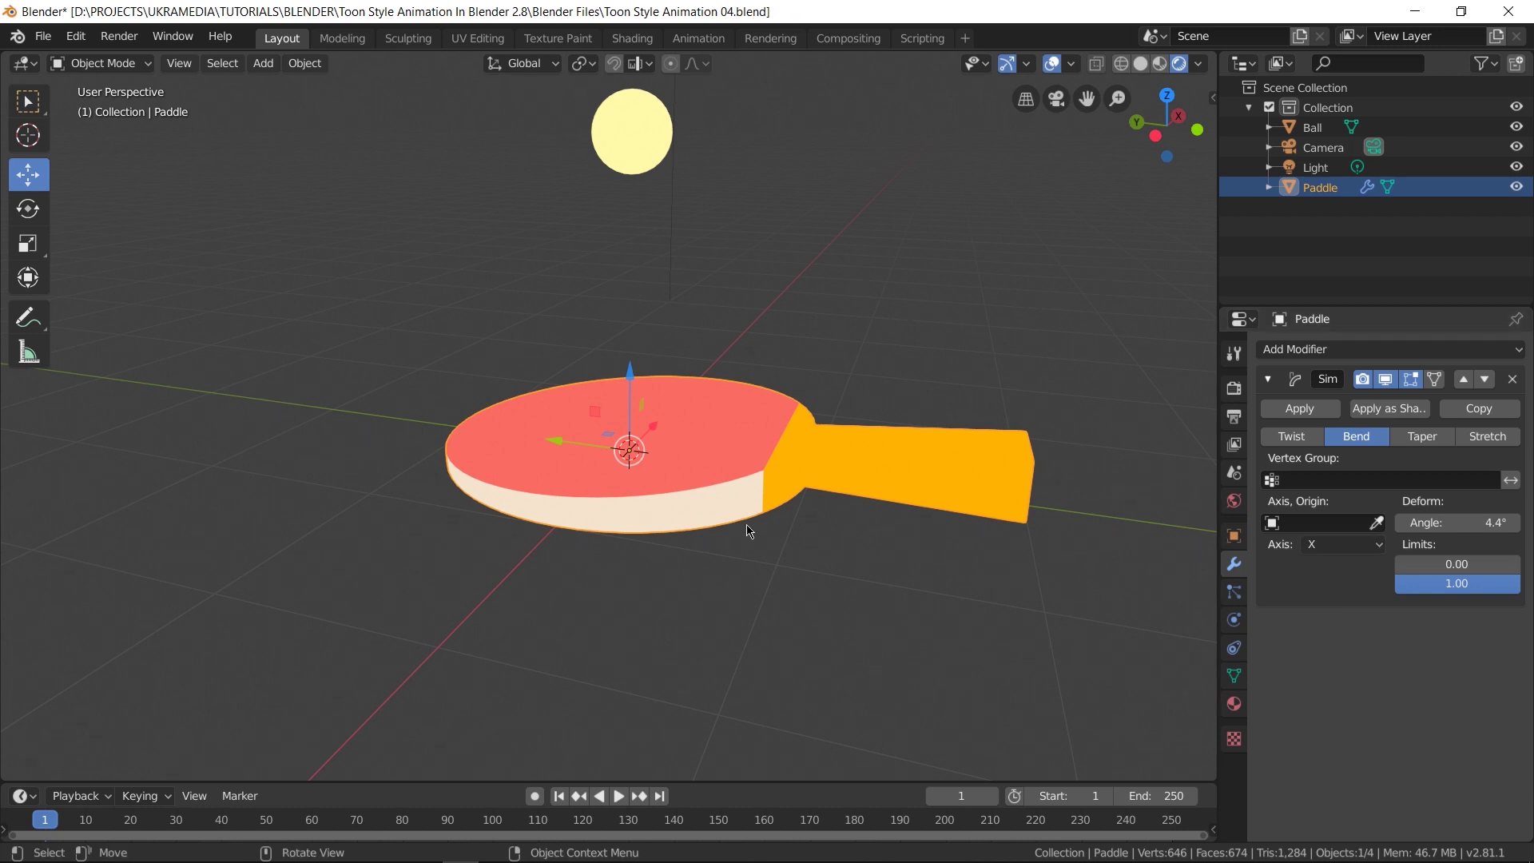
{"action": "middle_click_drag", "start_coordinate": [630, 457], "coordinate": [994, 524]}
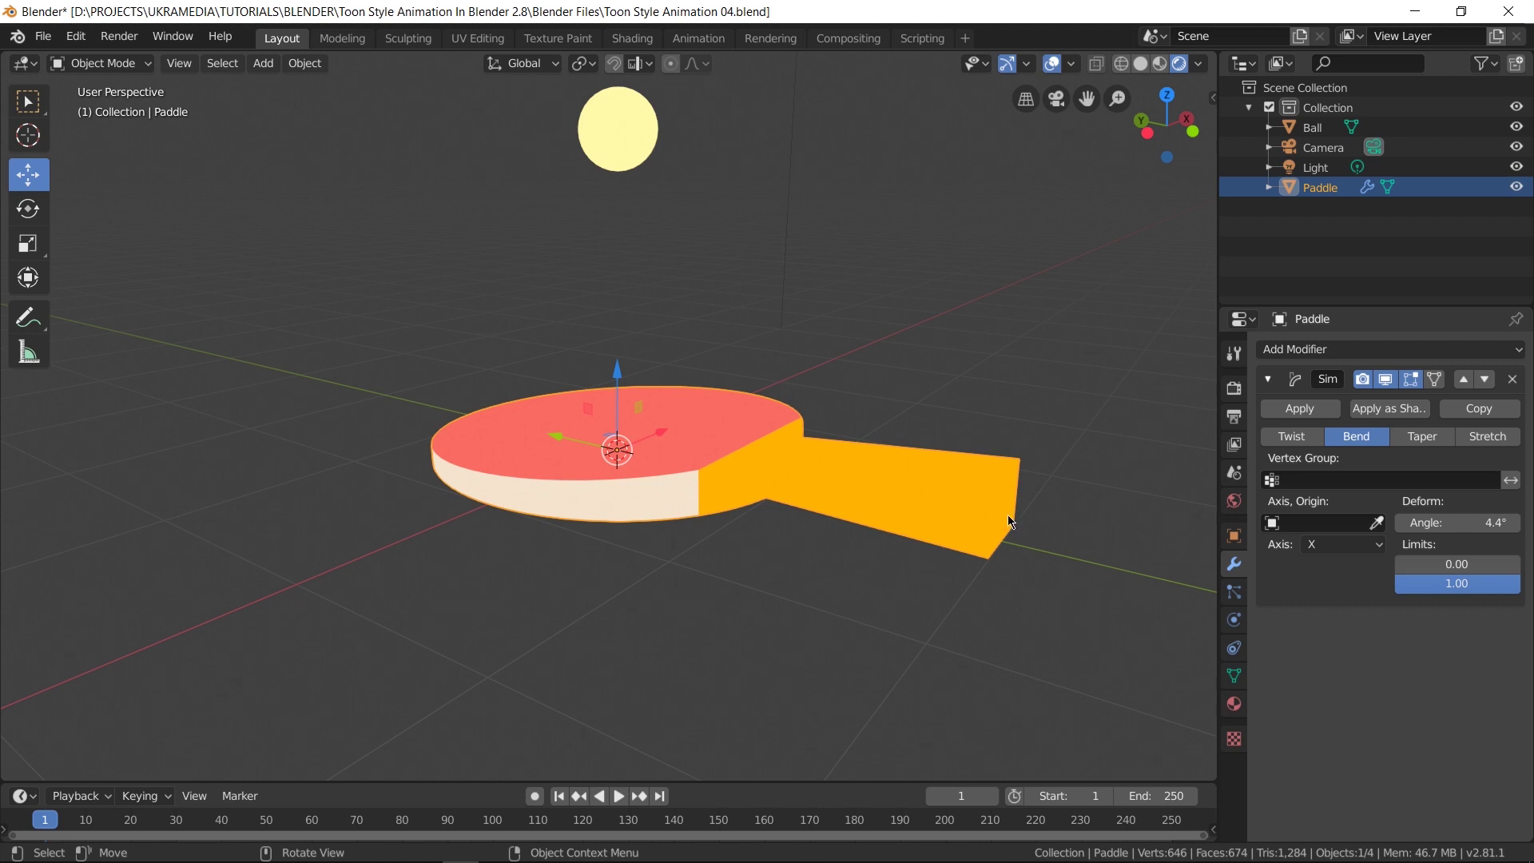
{"action": "left_click", "coordinate": [1471, 524]}
{"action": "key", "text": "Escape"}
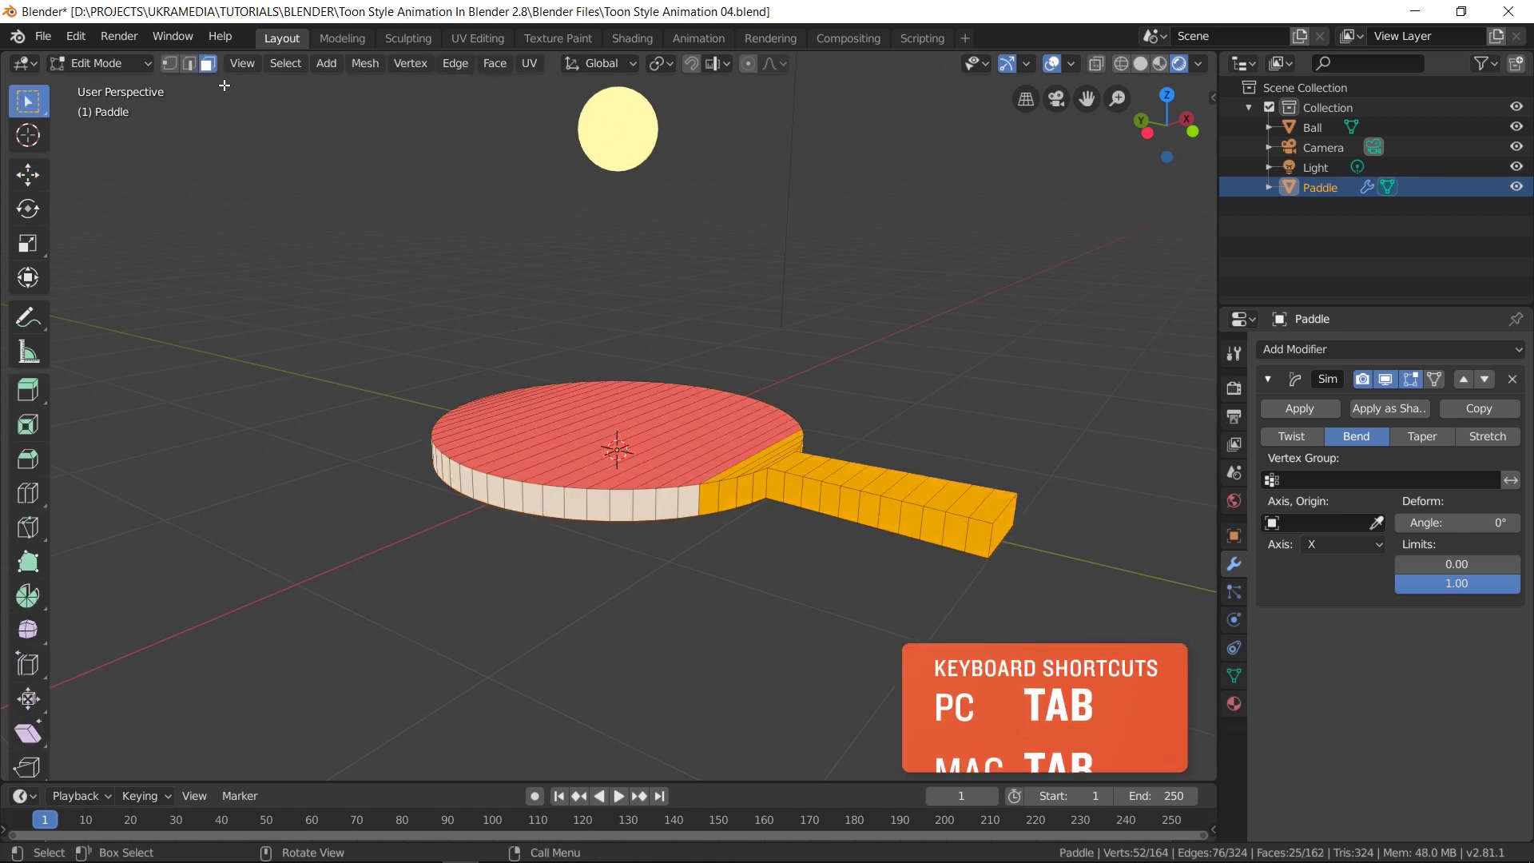
Select the end face of the paddle's handle in Edit Mode and snap the 3D cursor to it.
{"action": "left_click", "coordinate": [1050, 540]}
{"action": "middle_click_drag", "start_coordinate": [1050, 540], "coordinate": [1039, 543]}
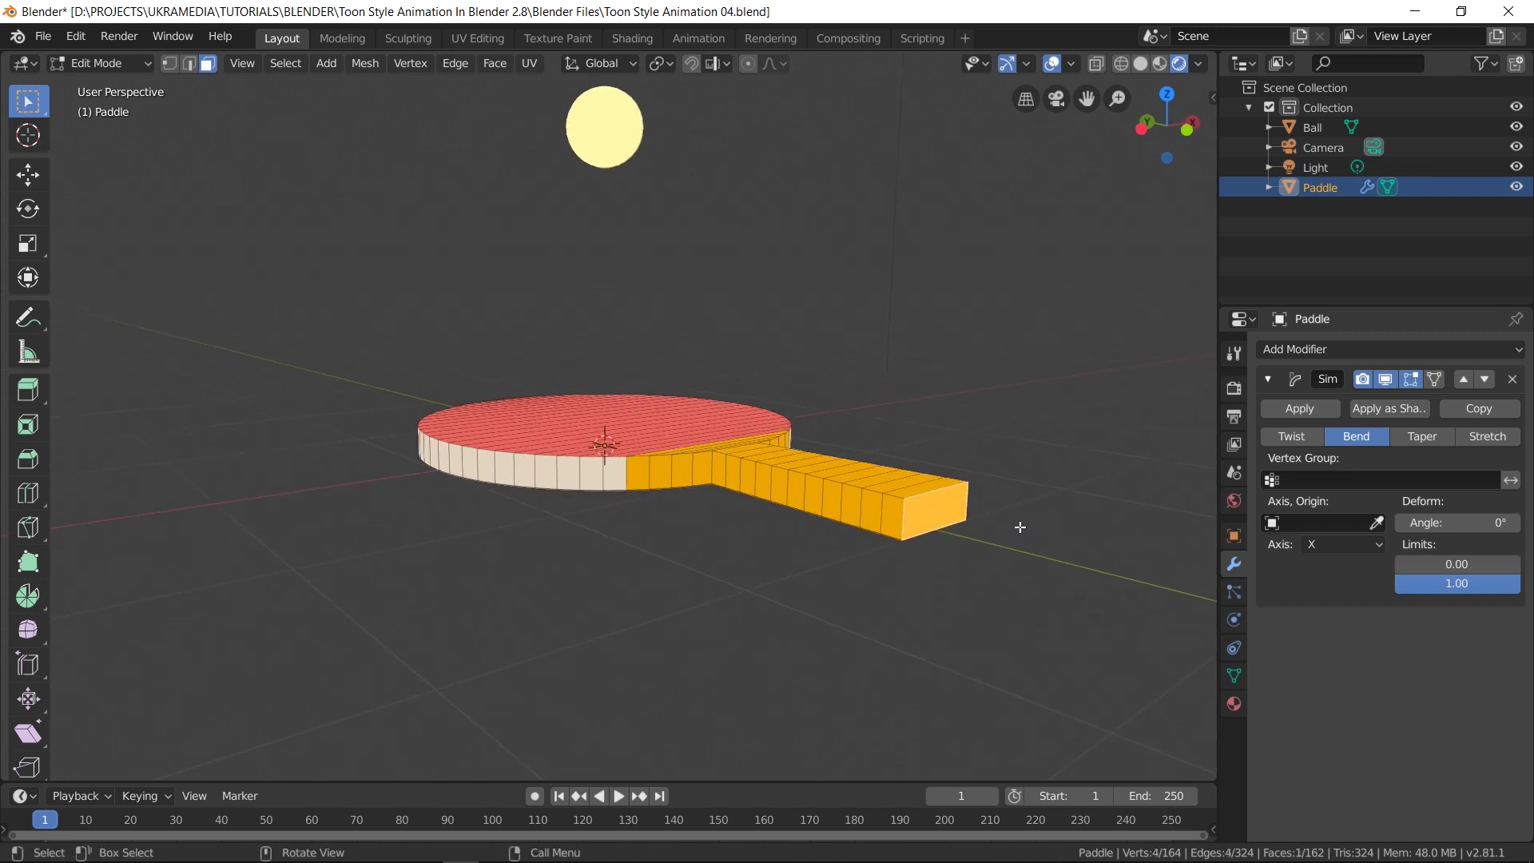
{"action": "scroll", "coordinate": [1039, 543], "scroll_direction": "up", "scroll_amount": 2}
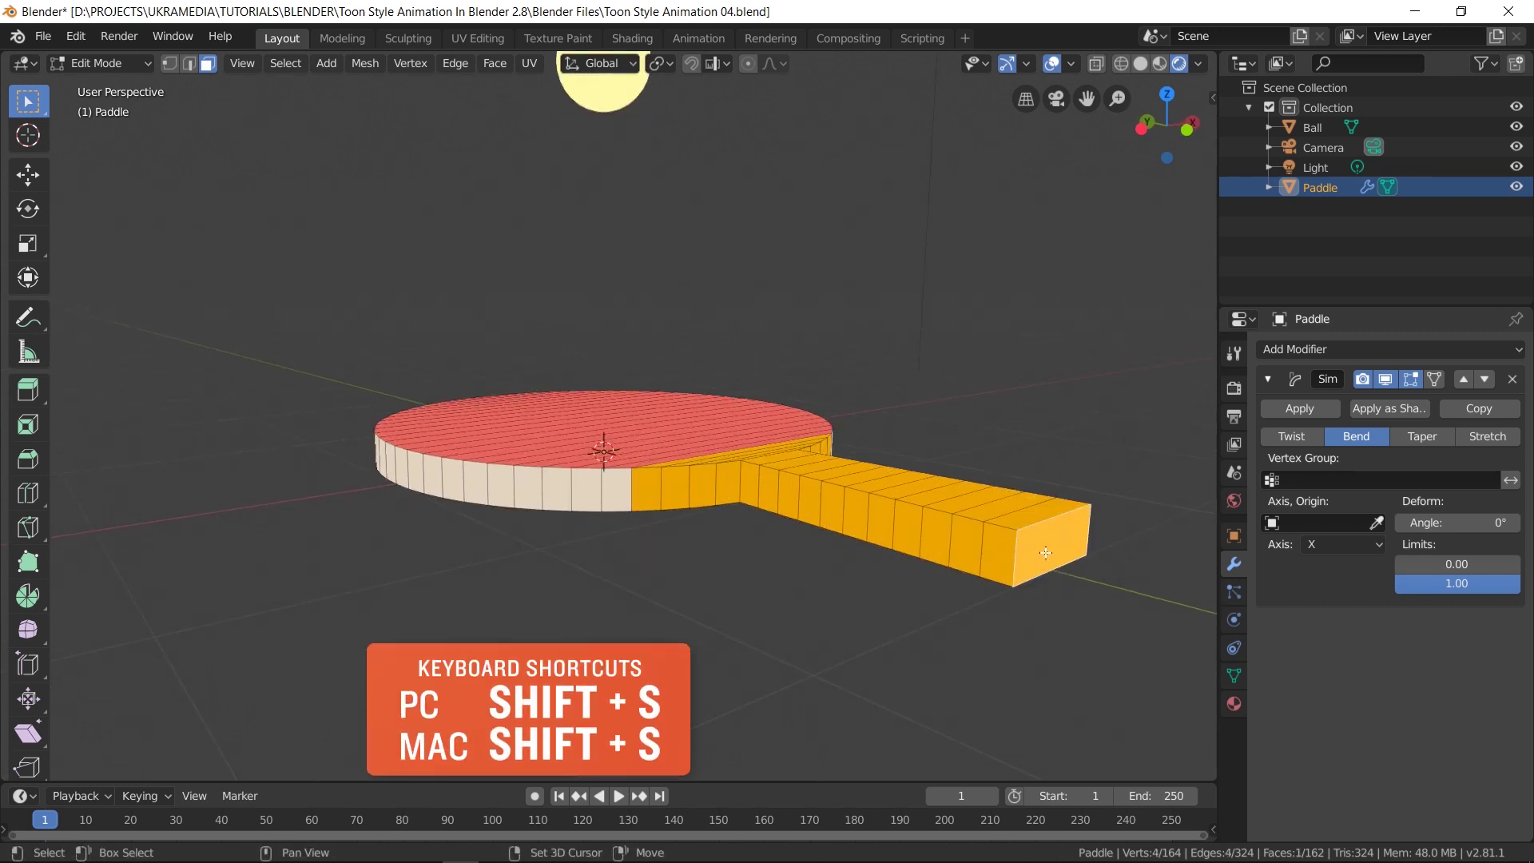
{"action": "key", "text": "shift+s"}
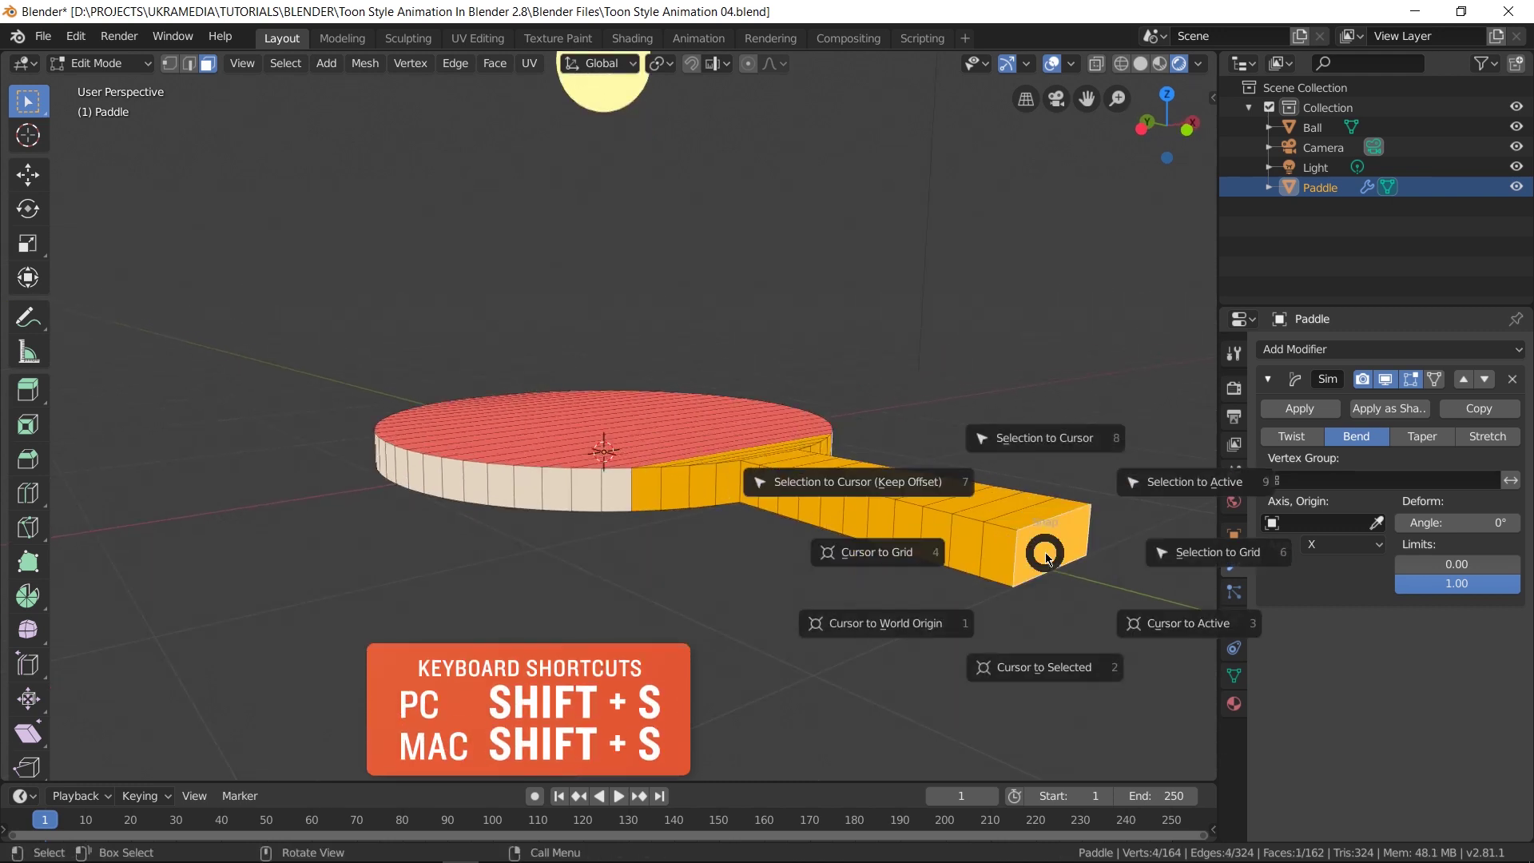
{"action": "left_click", "coordinate": [1031, 668]}
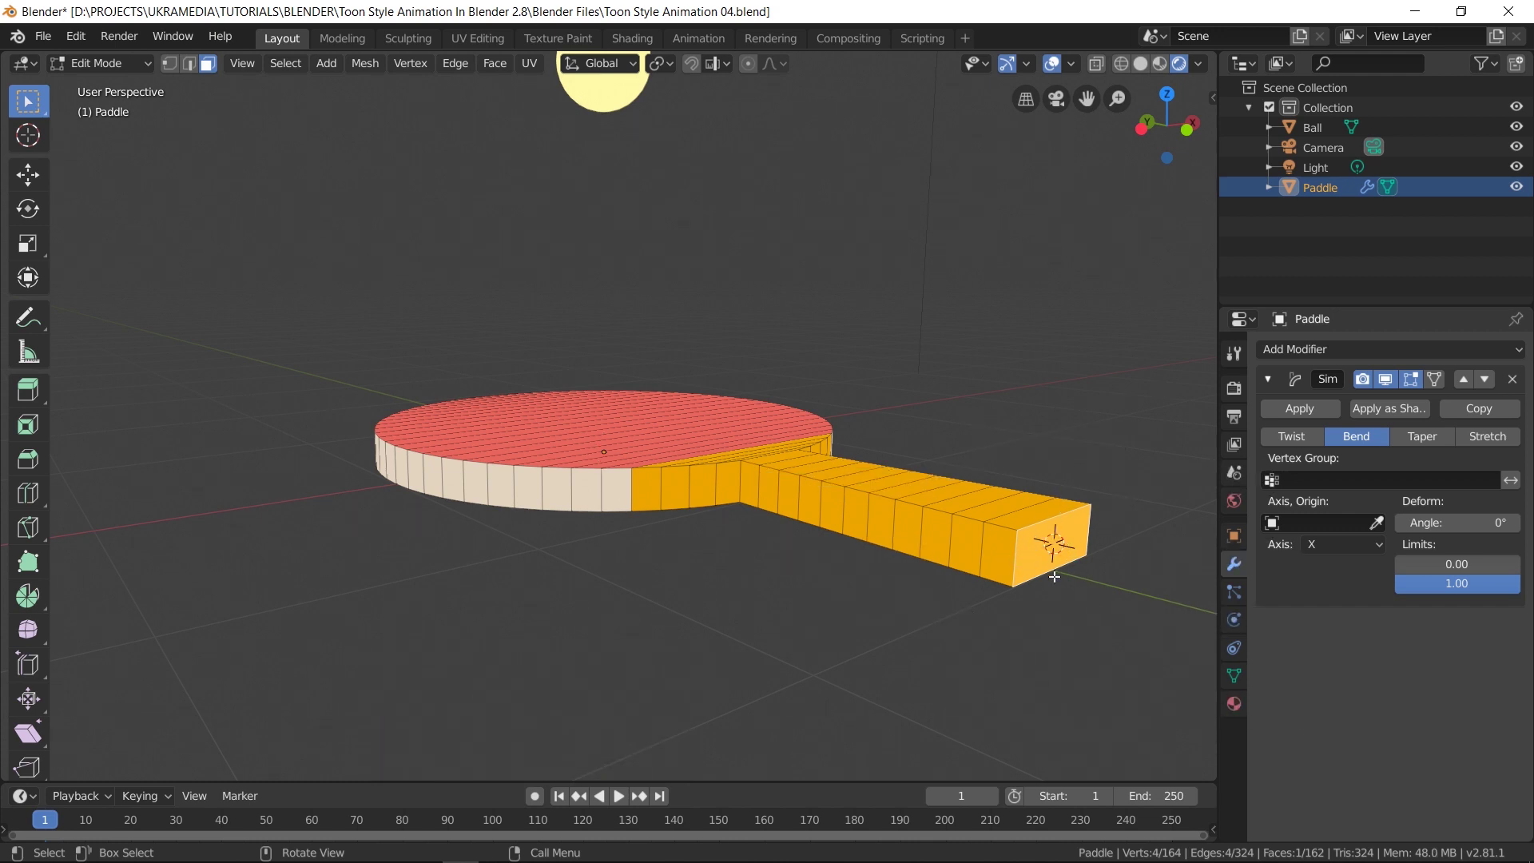
{"action": "scroll", "coordinate": [1081, 588], "scroll_direction": "up", "scroll_amount": 4}
{"action": "middle_click_drag", "start_coordinate": [1080, 587], "coordinate": [903, 521], "text": "shift"}
{"action": "scroll", "coordinate": [905, 539], "scroll_direction": "down", "scroll_amount": 2}
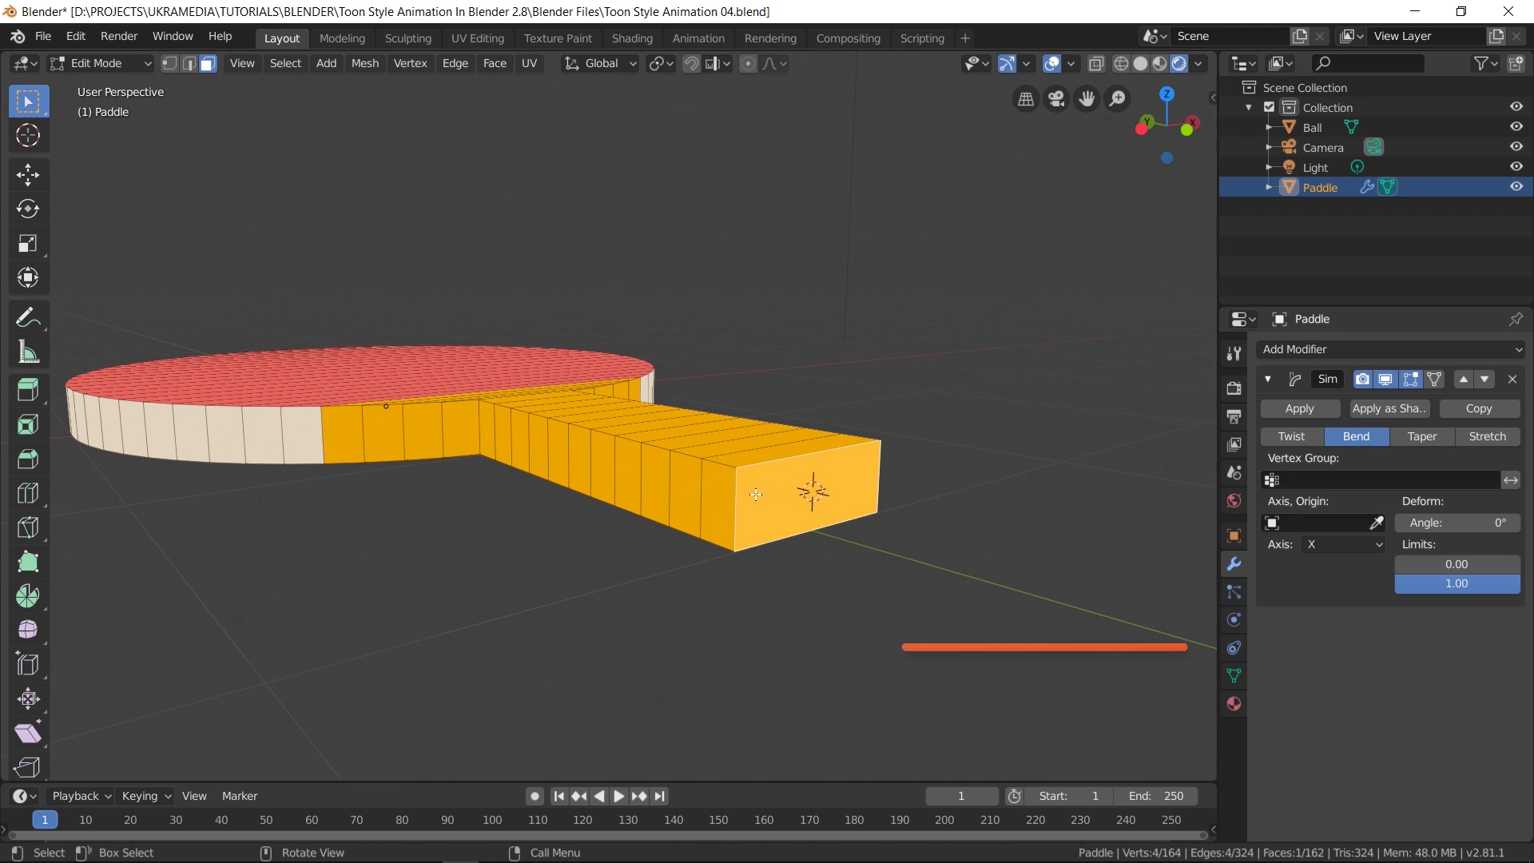
Return to Object Mode and set the paddle's origin to the 3D cursor at the handle's end.
{"action": "key", "text": "Tab"}
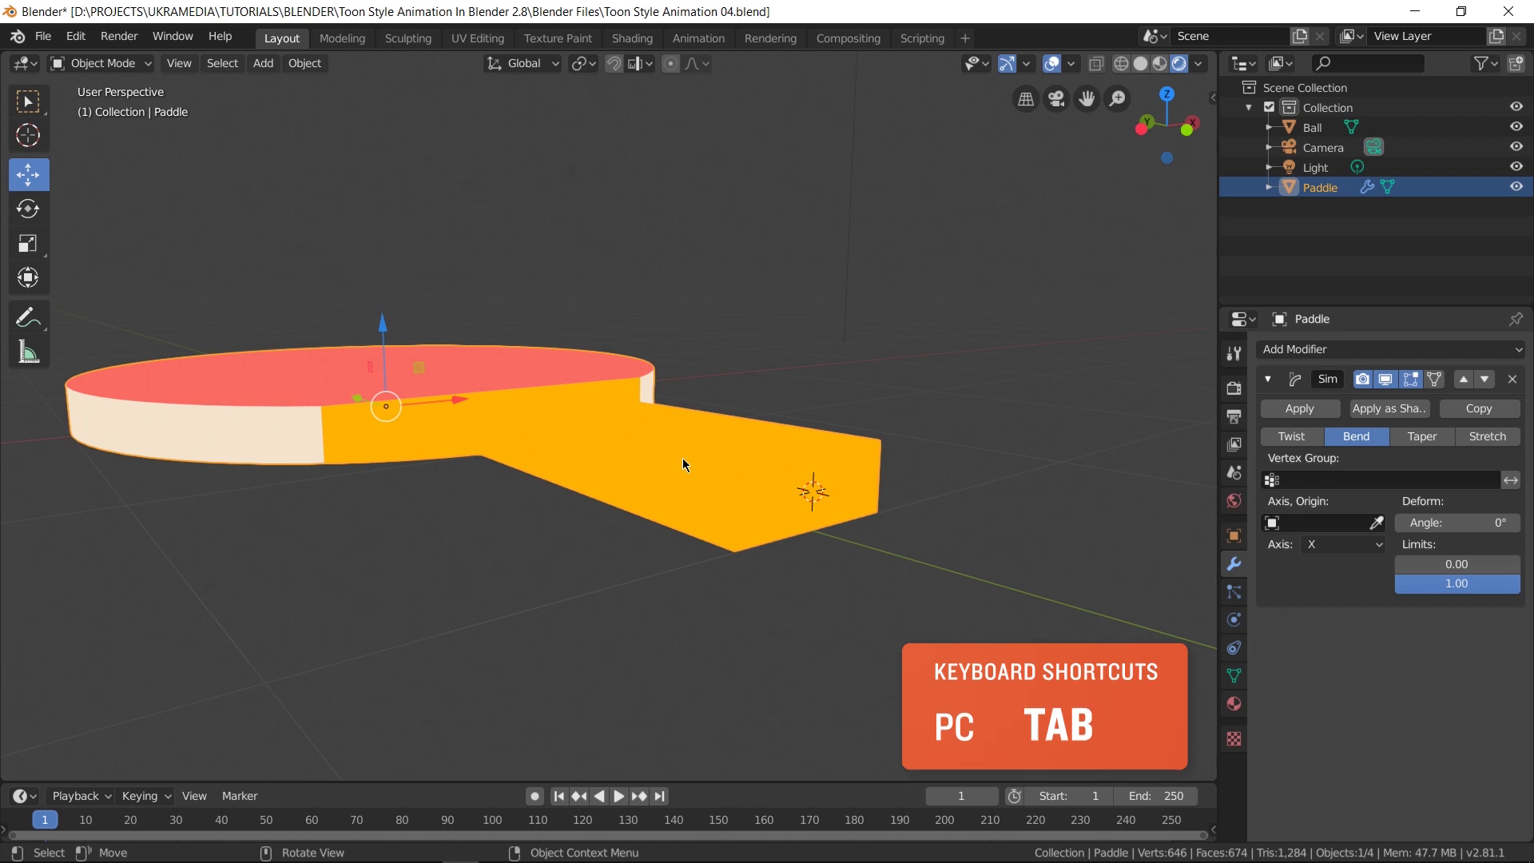
{"action": "left_click", "coordinate": [307, 64]}
{"action": "mouse_move", "coordinate": [314, 109]}
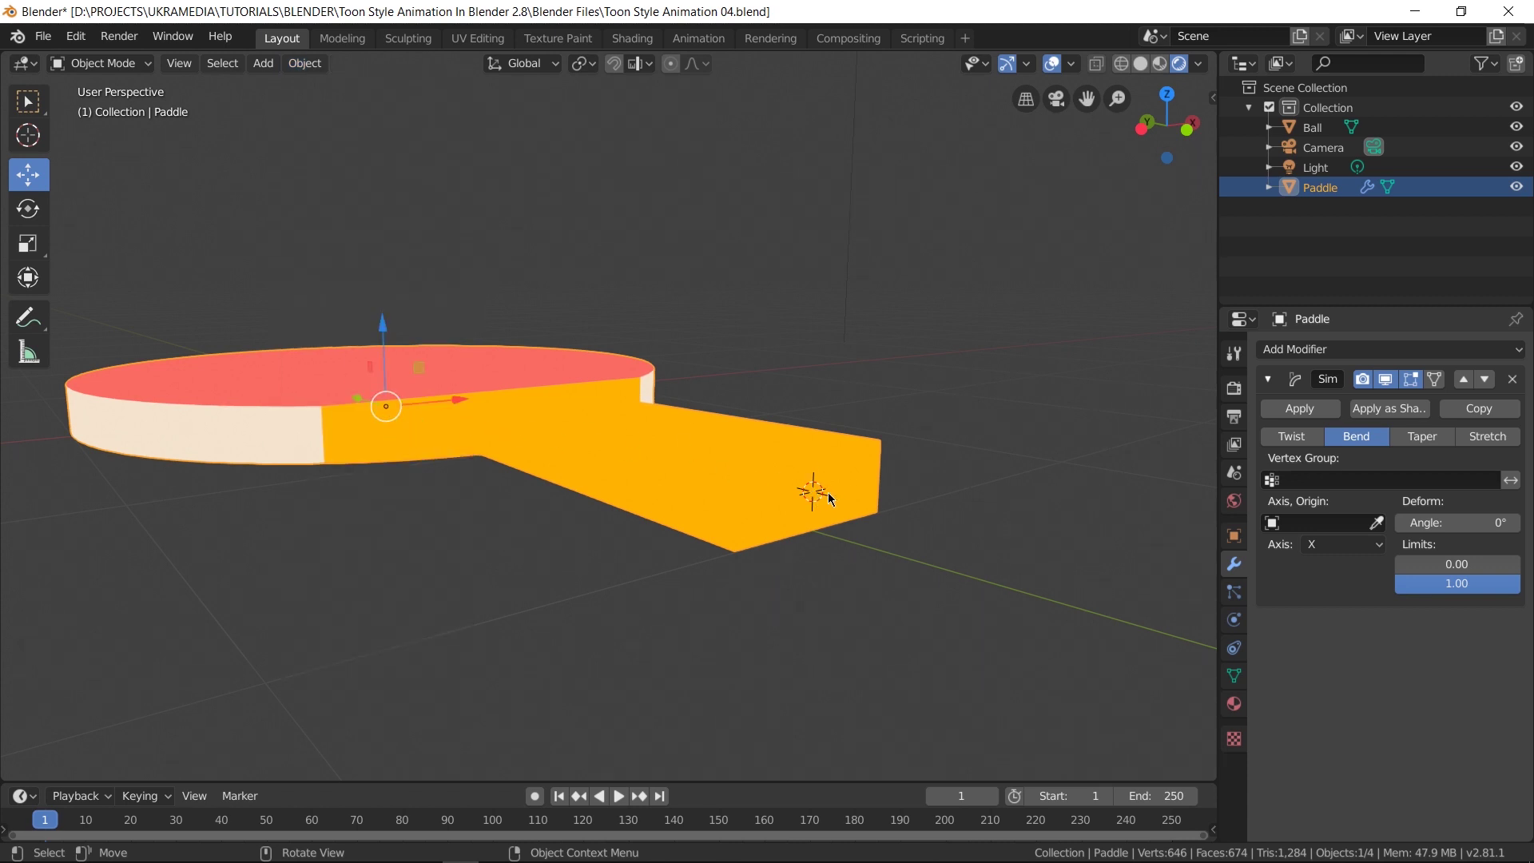
{"action": "left_click", "coordinate": [305, 63]}
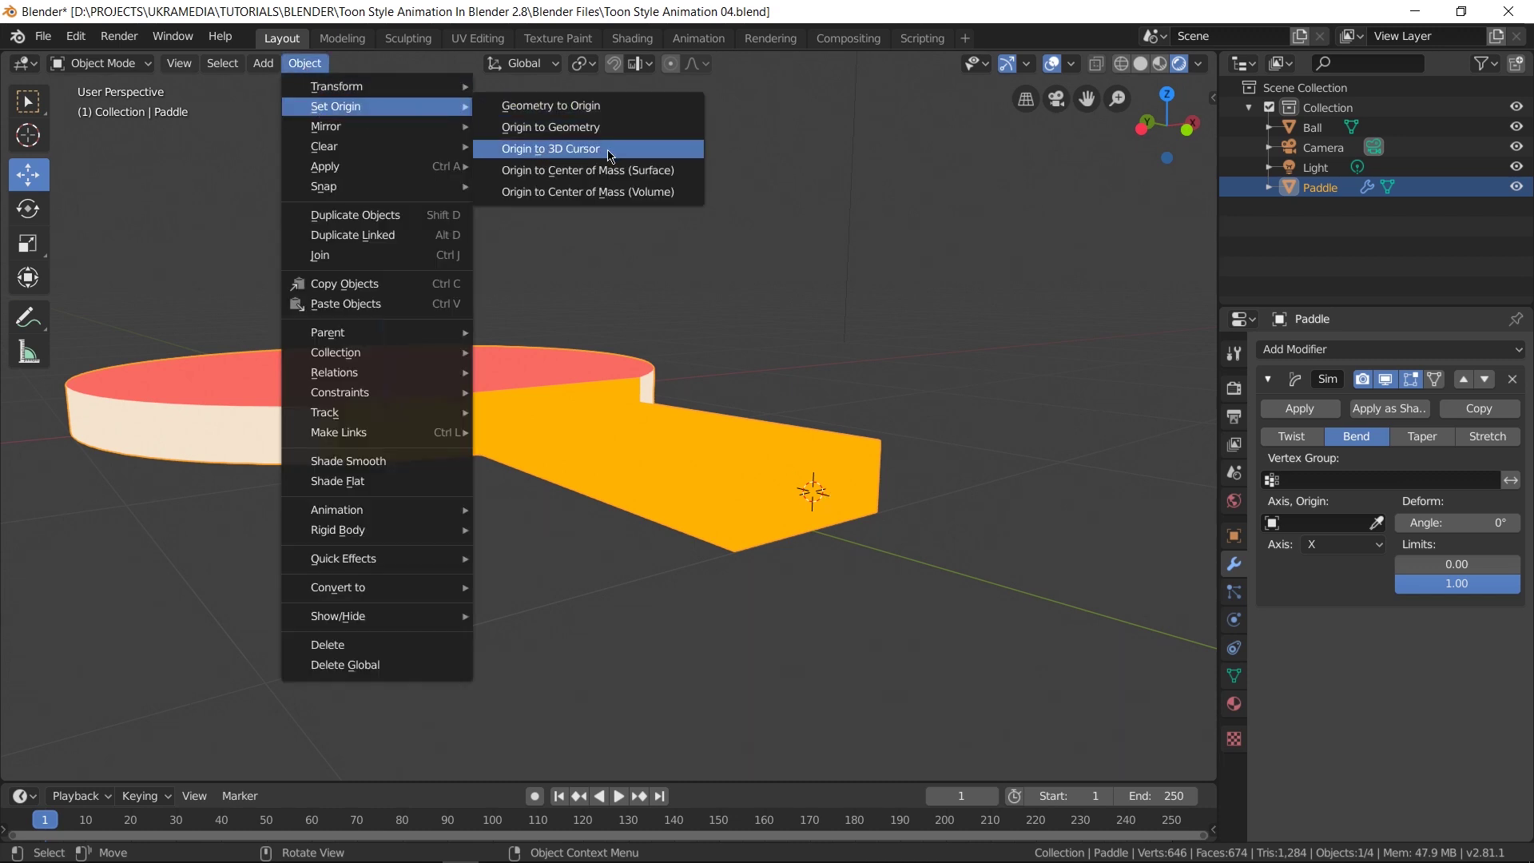
{"action": "left_click", "coordinate": [611, 152]}
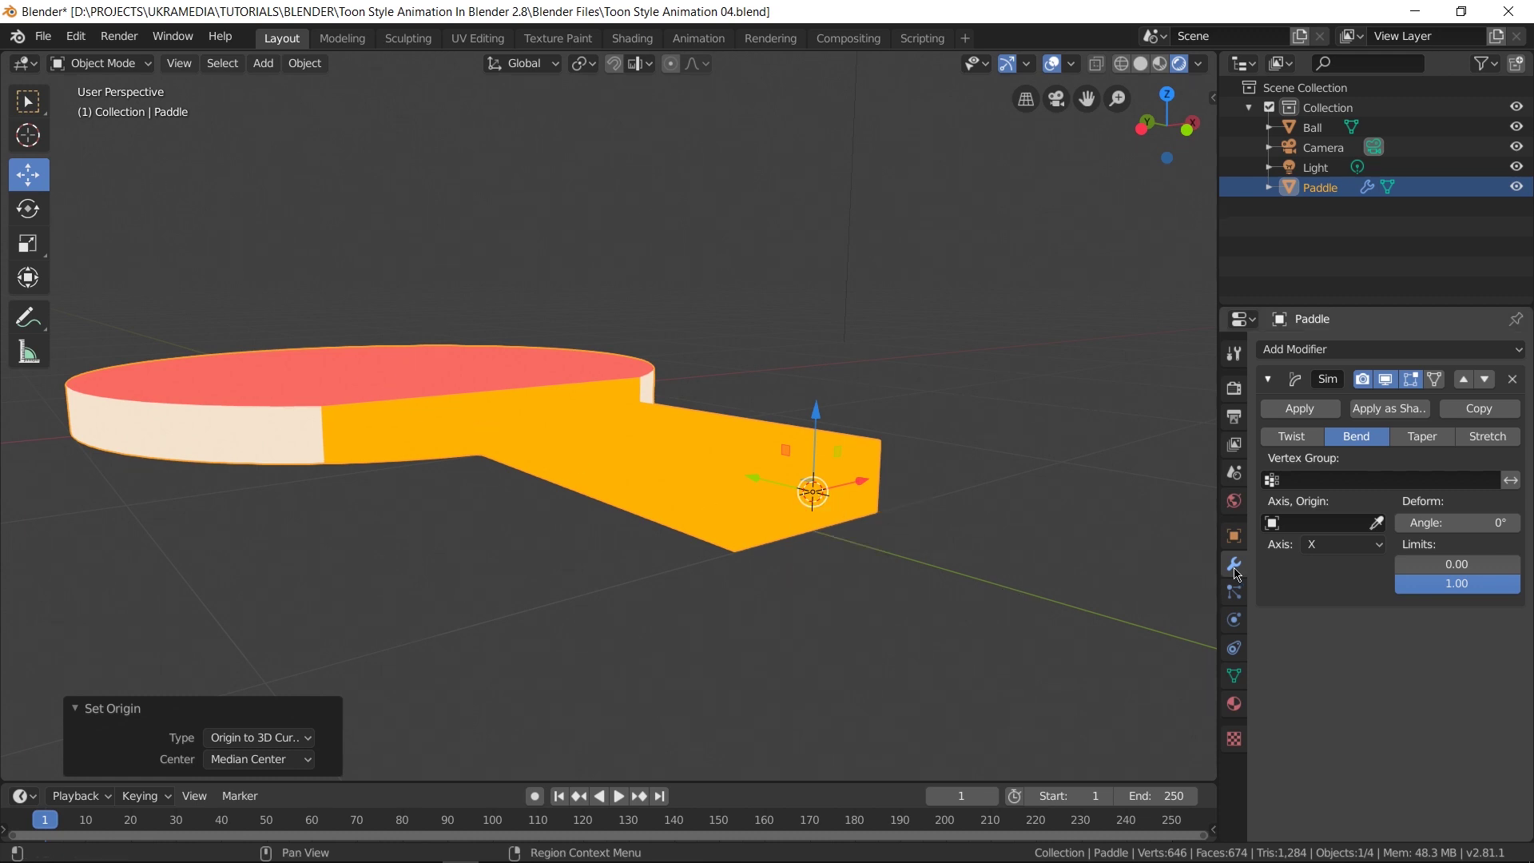
Try a bend angle of -34.4° on the paddle and inspect the deformation around the handle's end.
{"action": "left_click_drag", "start_coordinate": [1456, 523], "coordinate": [1419, 522]}
{"action": "scroll", "coordinate": [683, 505], "scroll_direction": "down", "scroll_amount": 3}
{"action": "middle_click_drag", "start_coordinate": [683, 504], "coordinate": [822, 525]}
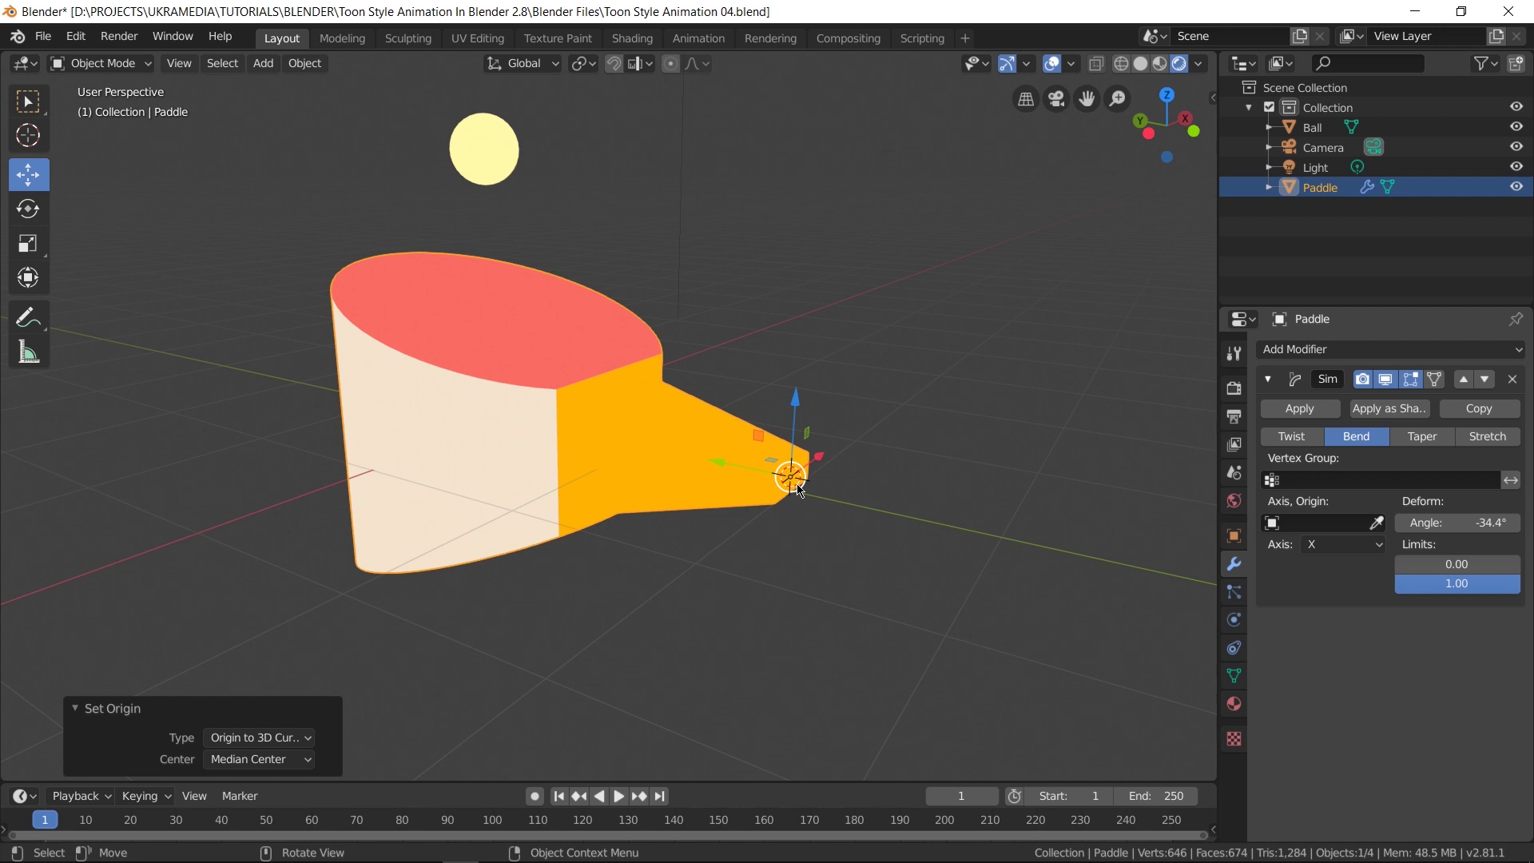
{"action": "scroll", "coordinate": [815, 503], "scroll_direction": "up", "scroll_amount": 2}
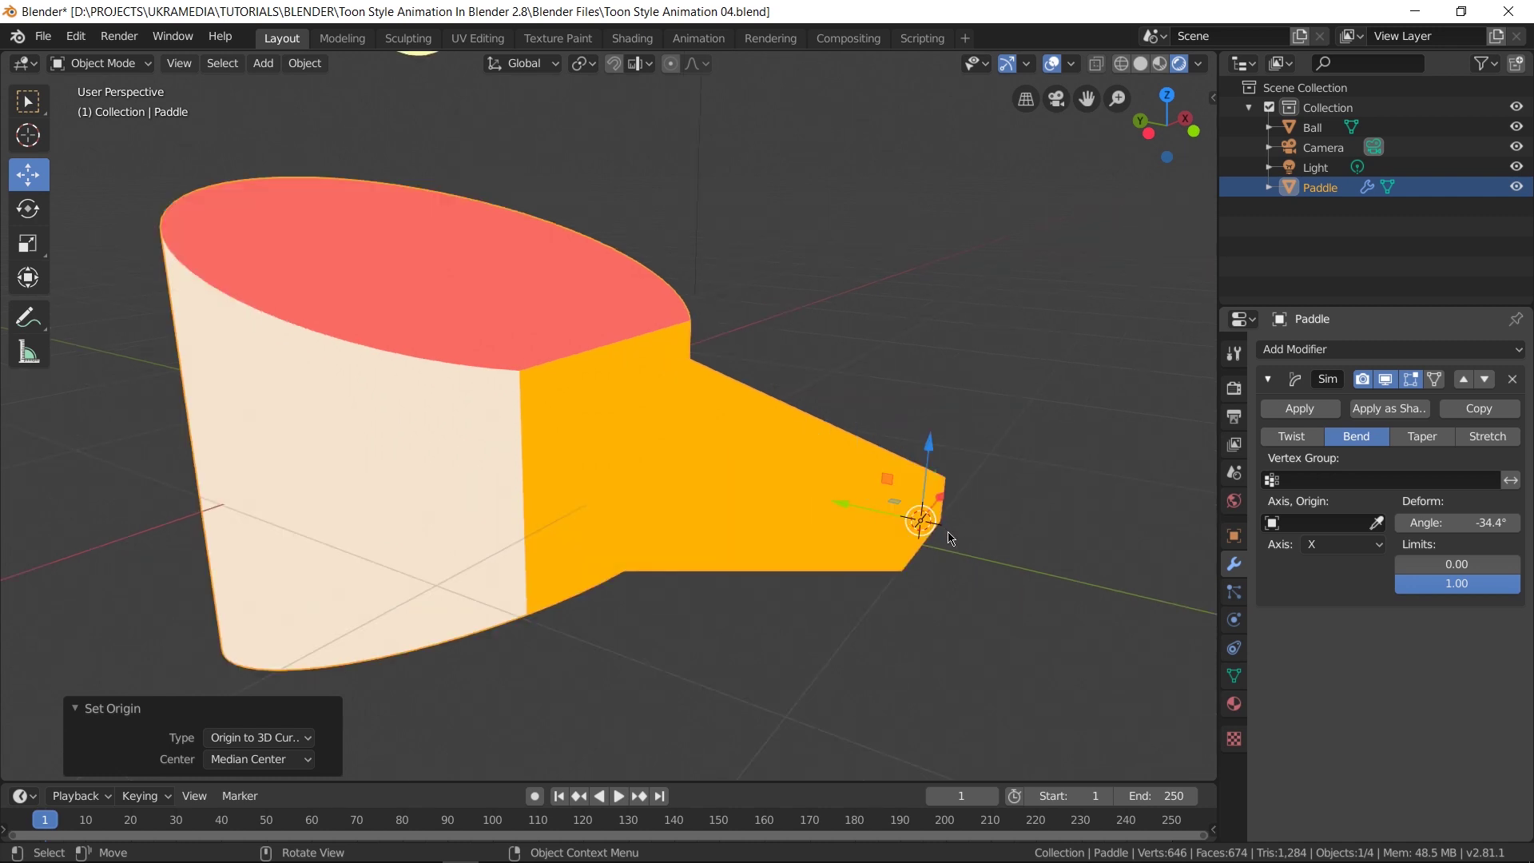
{"action": "left_click", "coordinate": [765, 441]}
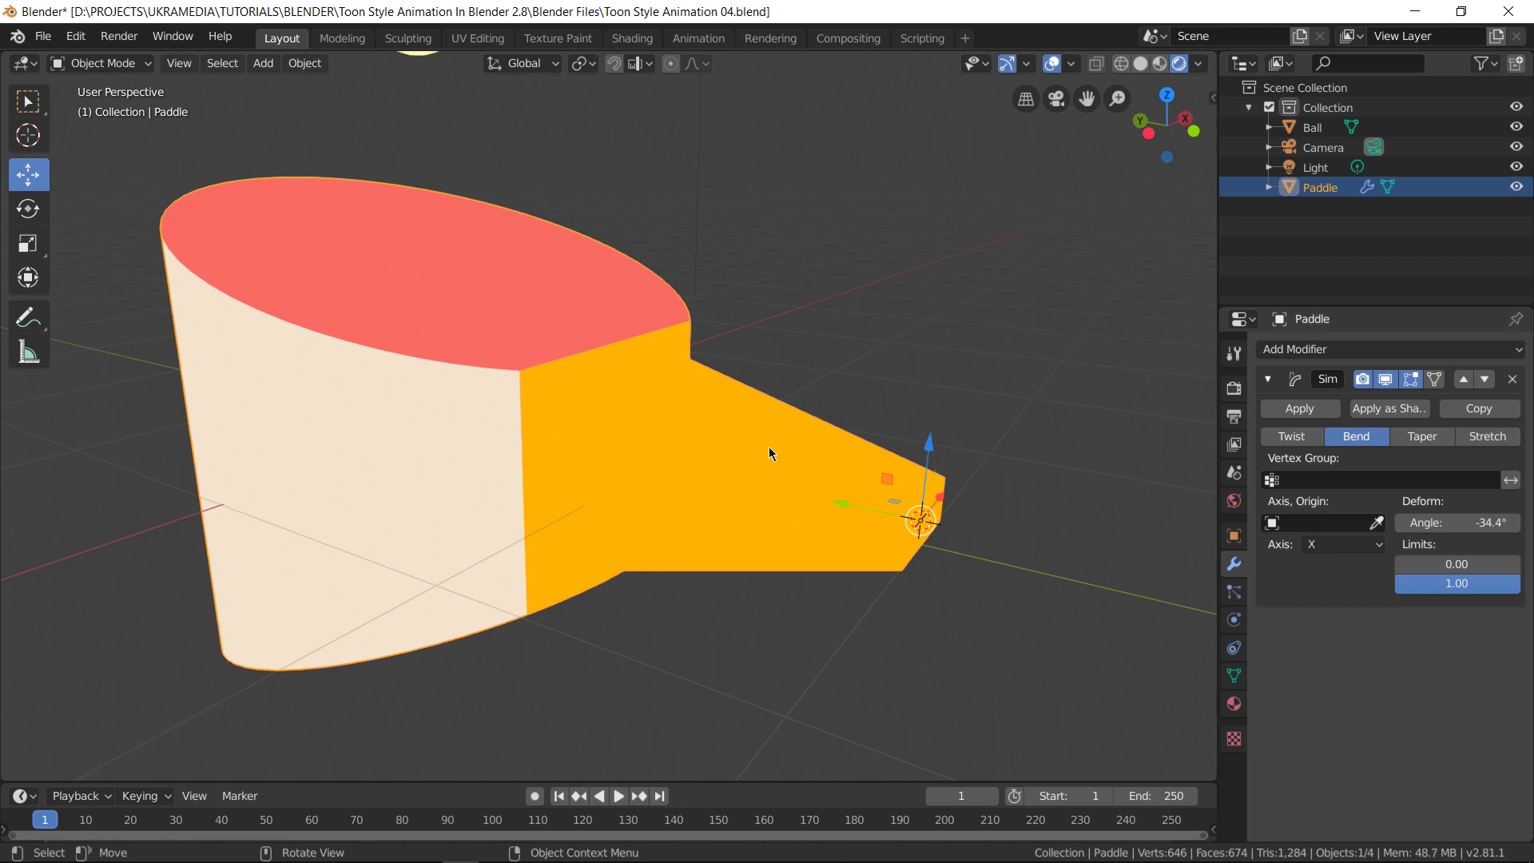
Set the paddle's X rotation to -90°.
{"action": "left_click", "coordinate": [1234, 536]}
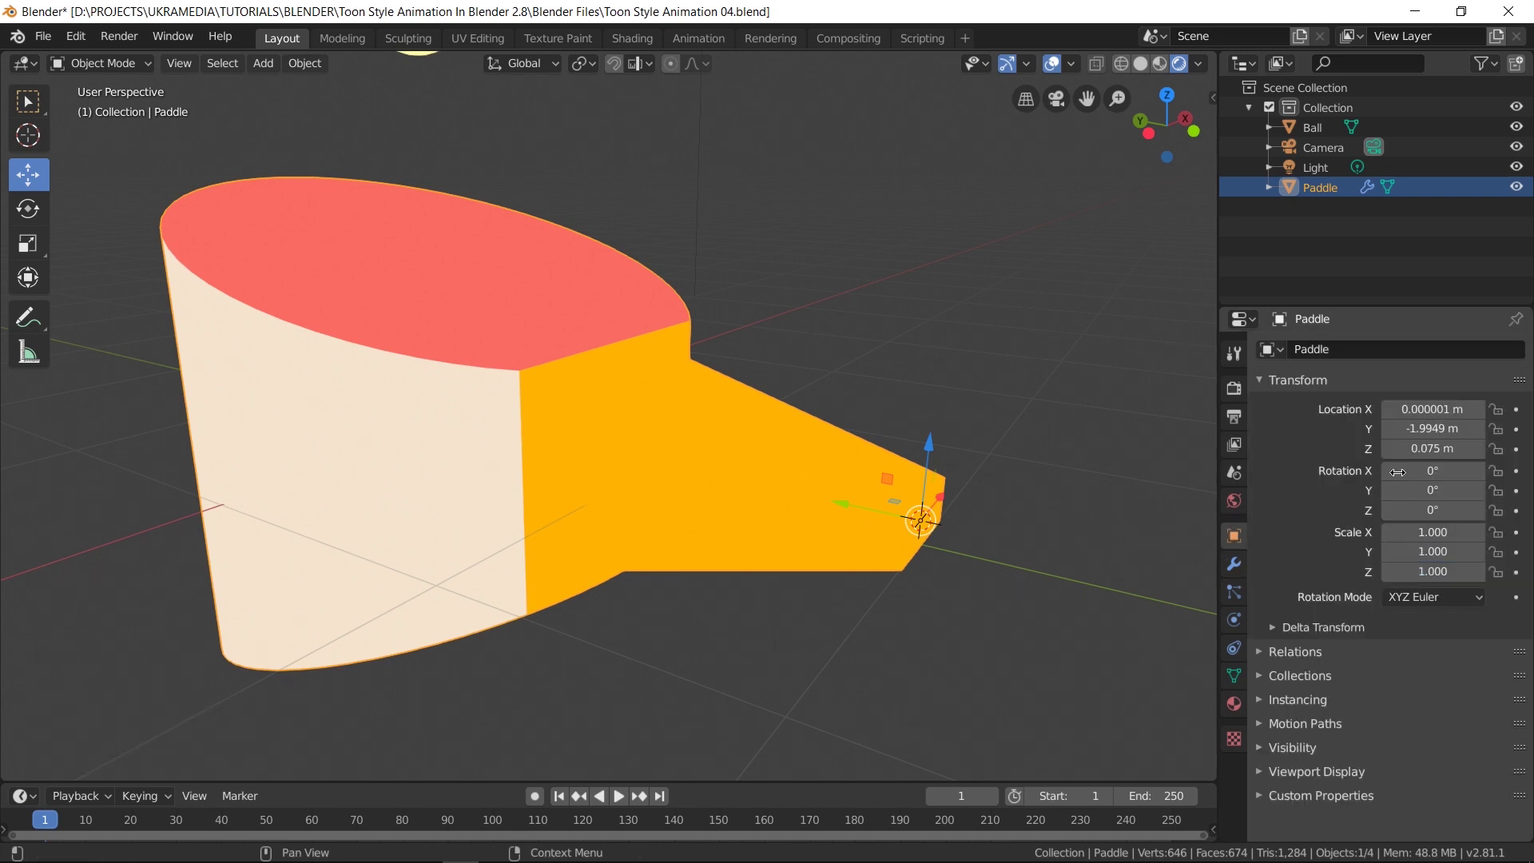
{"action": "mouse_move", "coordinate": [1435, 471]}
{"action": "left_mouse_down"}
{"action": "mouse_move", "coordinate": [1395, 472]}
{"action": "mouse_move", "coordinate": [1434, 472]}
{"action": "left_mouse_up"}
{"action": "left_click", "coordinate": [1434, 472]}
{"action": "type", "text": "-90"}
{"action": "key", "text": "Return"}
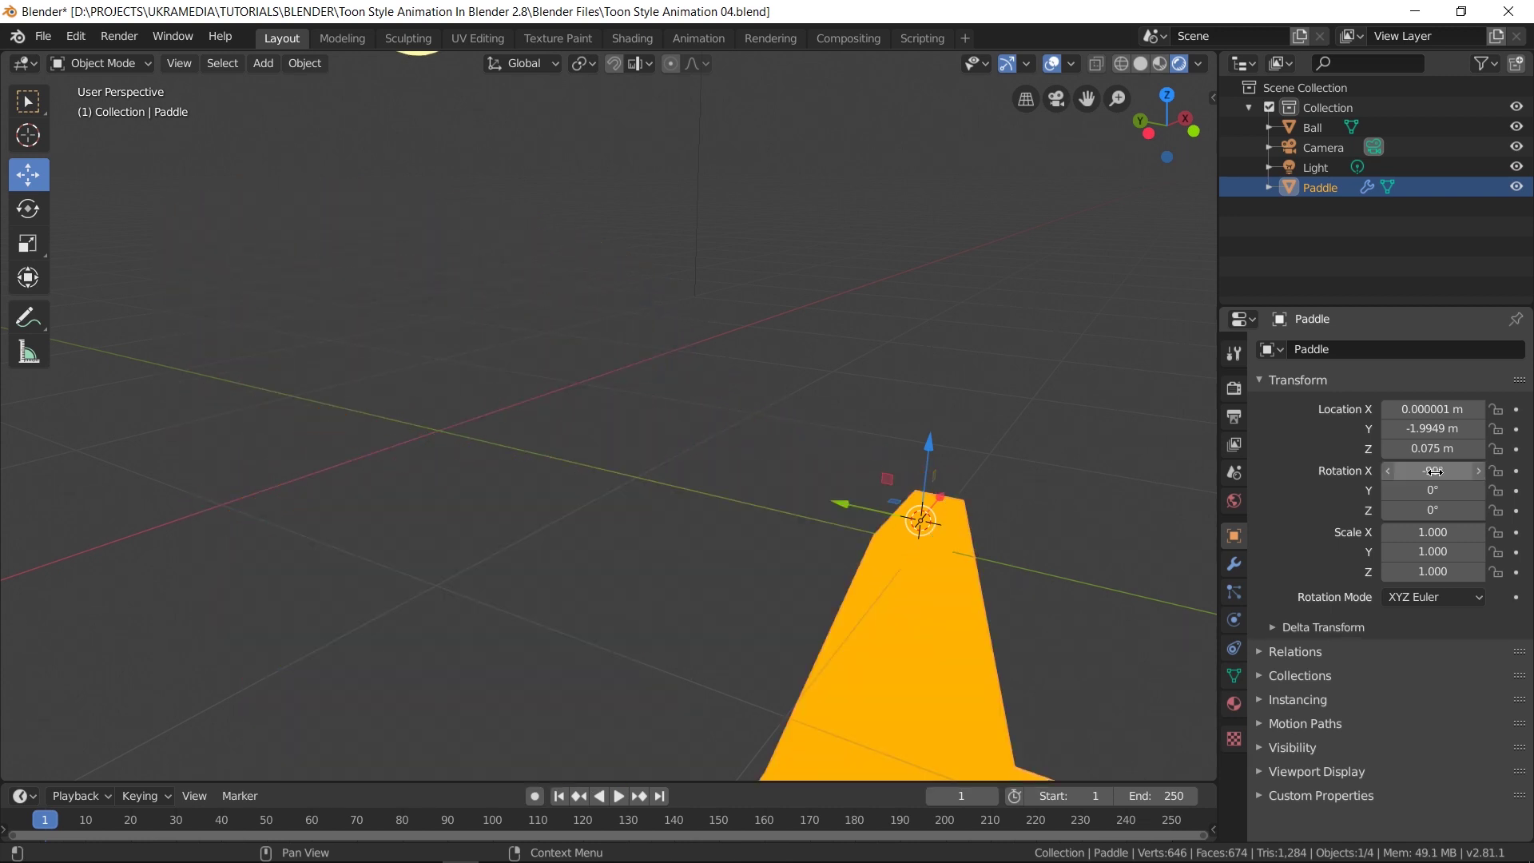
{"action": "scroll", "coordinate": [840, 532], "scroll_direction": "down", "scroll_amount": 4}
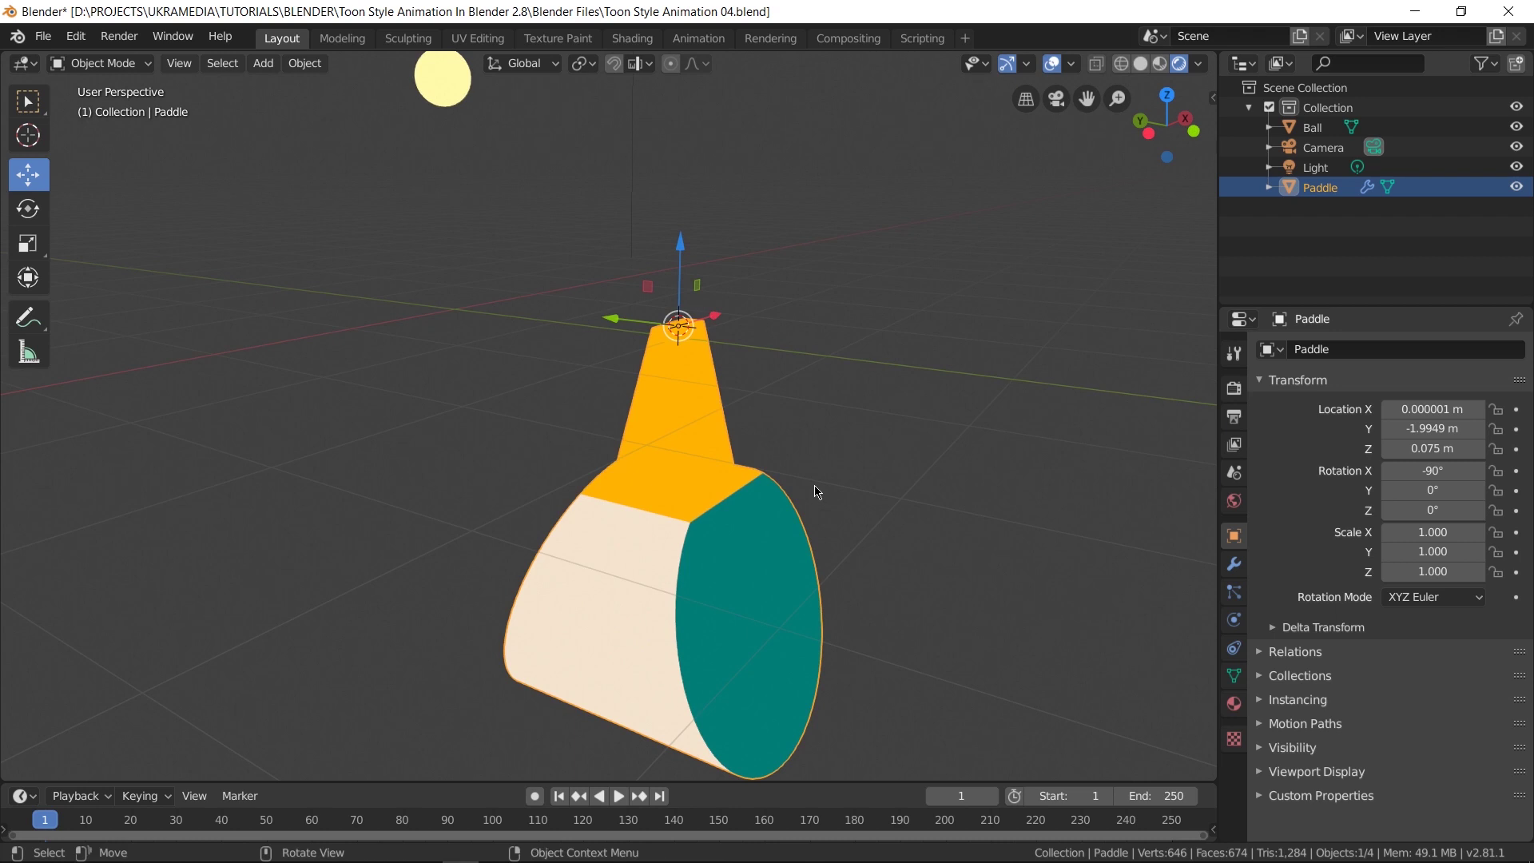
Set the paddle's bend angle to -53.9° and apply the object's rotation.
{"action": "left_click", "coordinate": [1235, 572]}
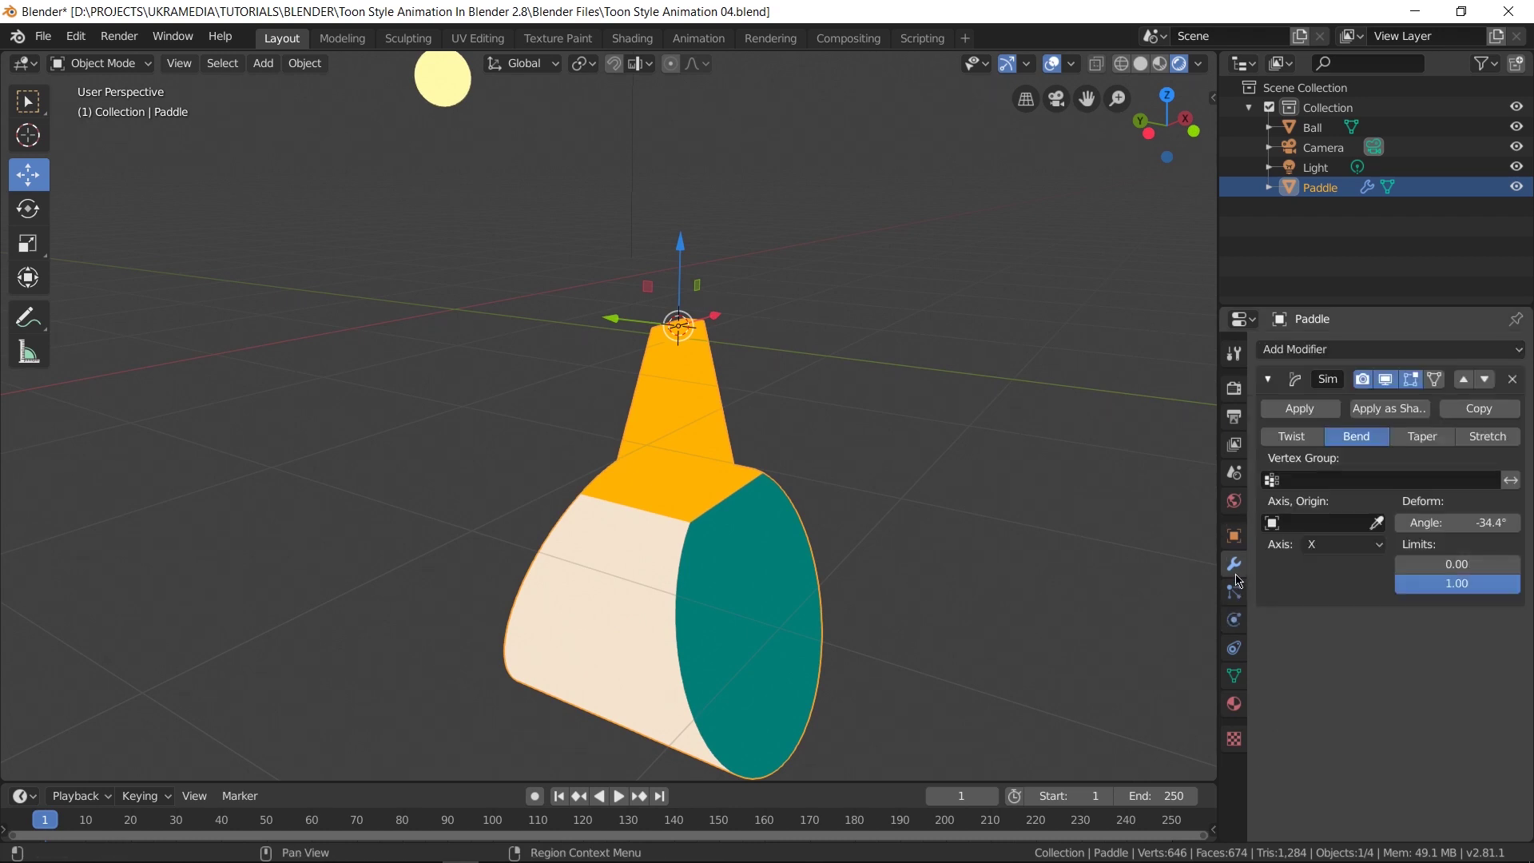
{"action": "left_click_drag", "start_coordinate": [1455, 523], "coordinate": [1413, 522]}
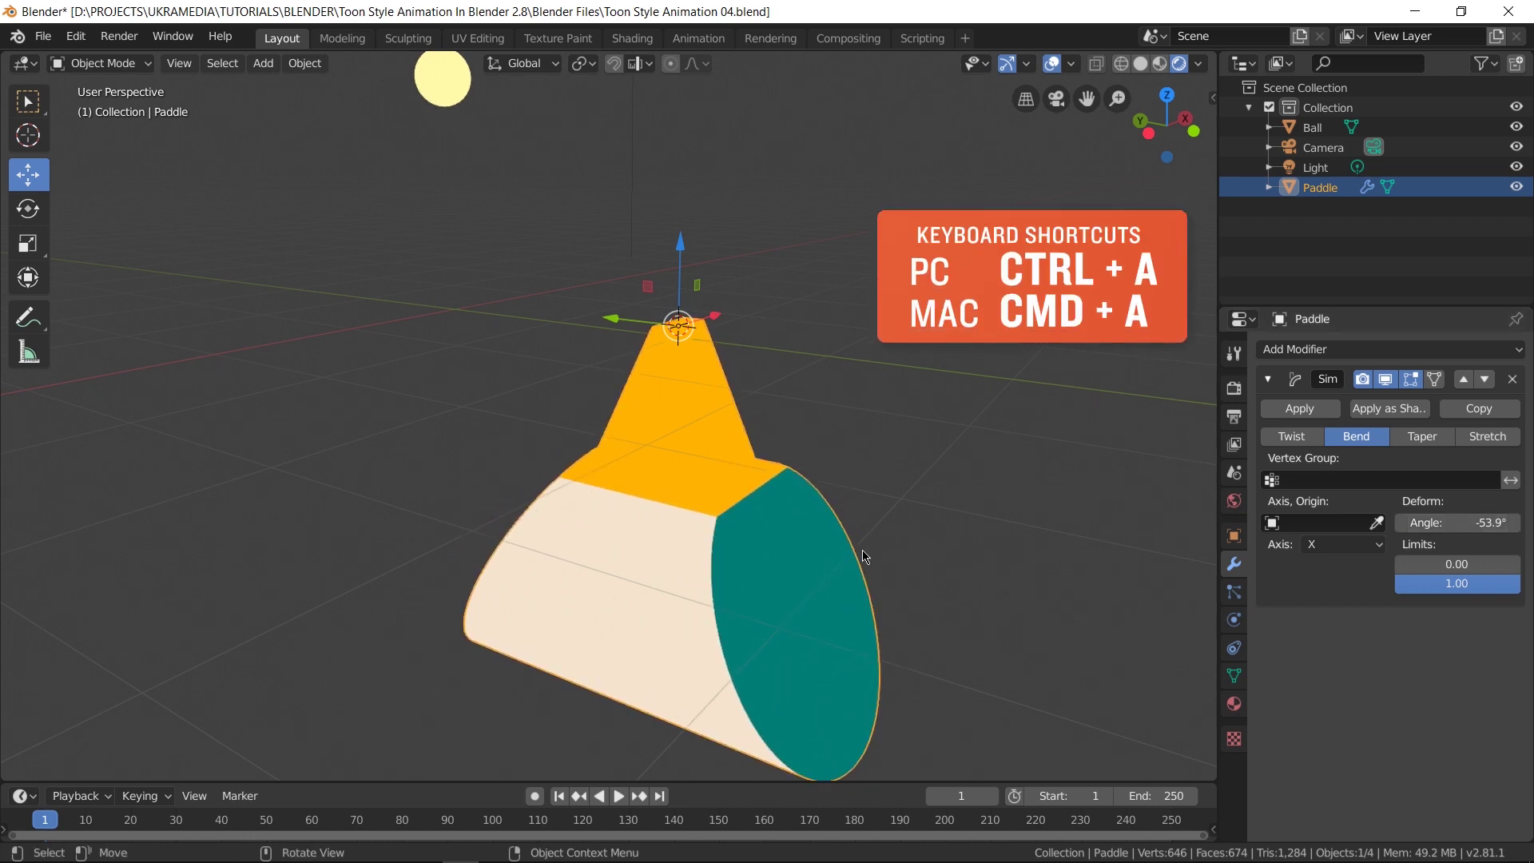
{"action": "key", "text": "ctrl+a"}
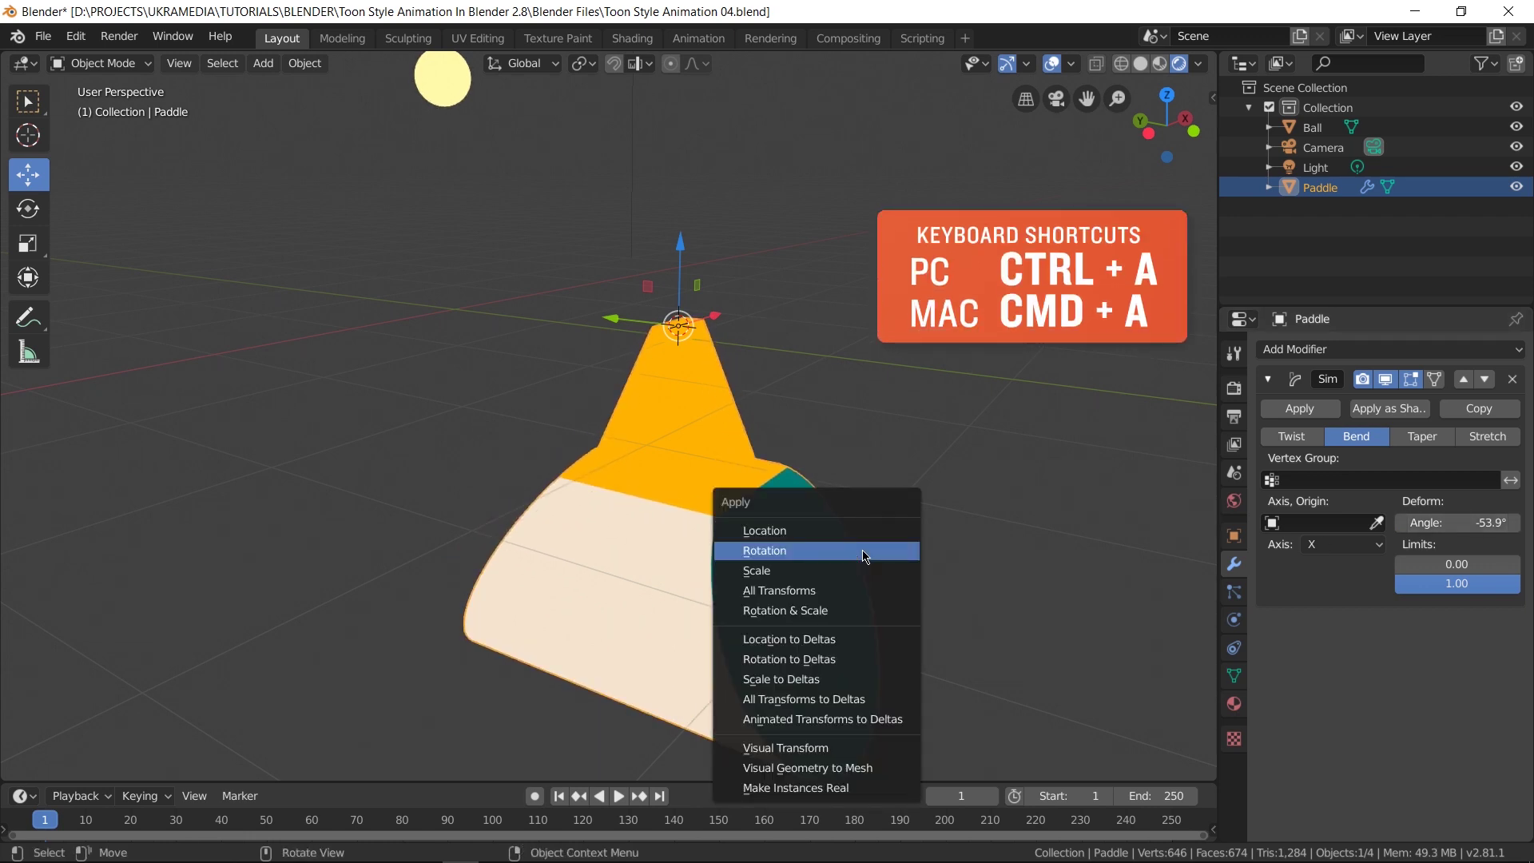
{"action": "left_click", "coordinate": [765, 552]}
{"action": "middle_click_drag", "start_coordinate": [767, 558], "coordinate": [971, 631]}
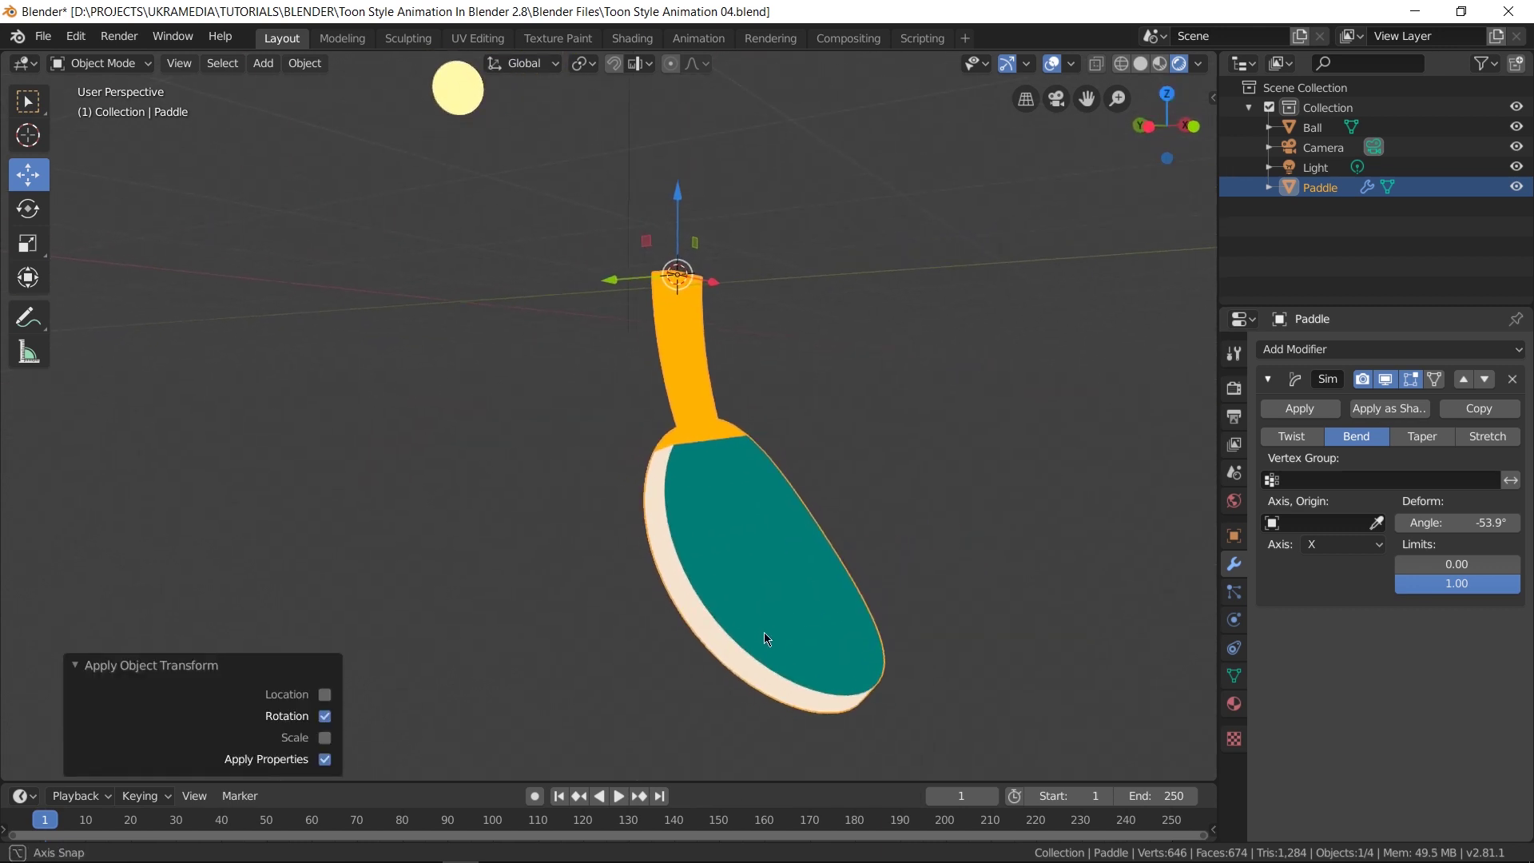
Rotate the paddle back to horizontal by setting its X rotation to 90°.
{"action": "left_click", "coordinate": [1234, 536]}
{"action": "left_click", "coordinate": [1431, 471]}
{"action": "type", "text": "0d"}
{"action": "key", "text": "Home"}
{"action": "type", "text": "9"}
{"action": "key", "text": "Return"}
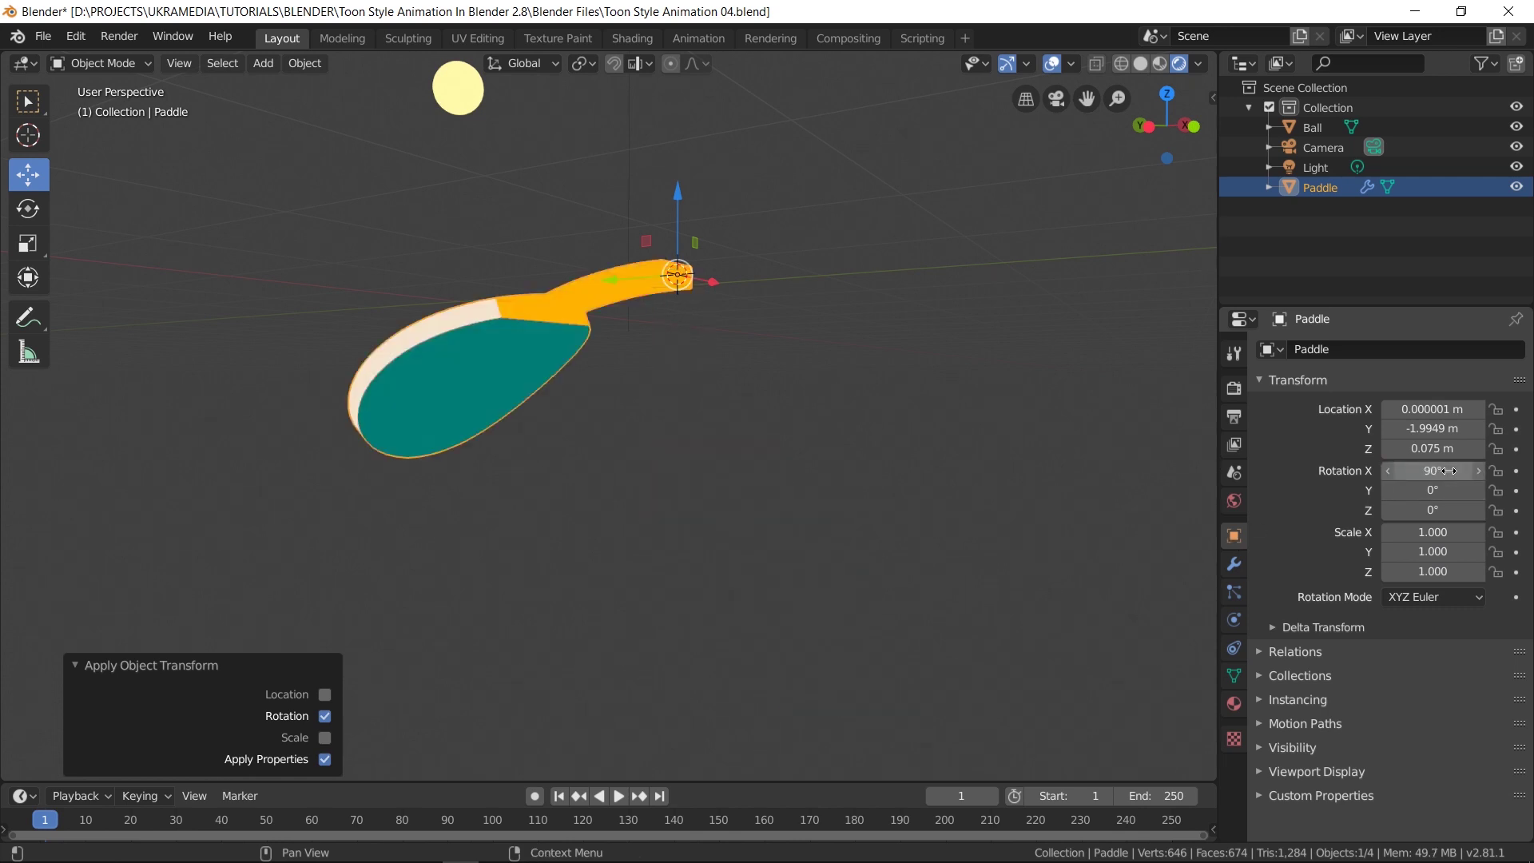
{"action": "middle_click_drag", "start_coordinate": [802, 332], "coordinate": [729, 390]}
{"action": "scroll", "coordinate": [730, 389], "scroll_direction": "up", "scroll_amount": 3}
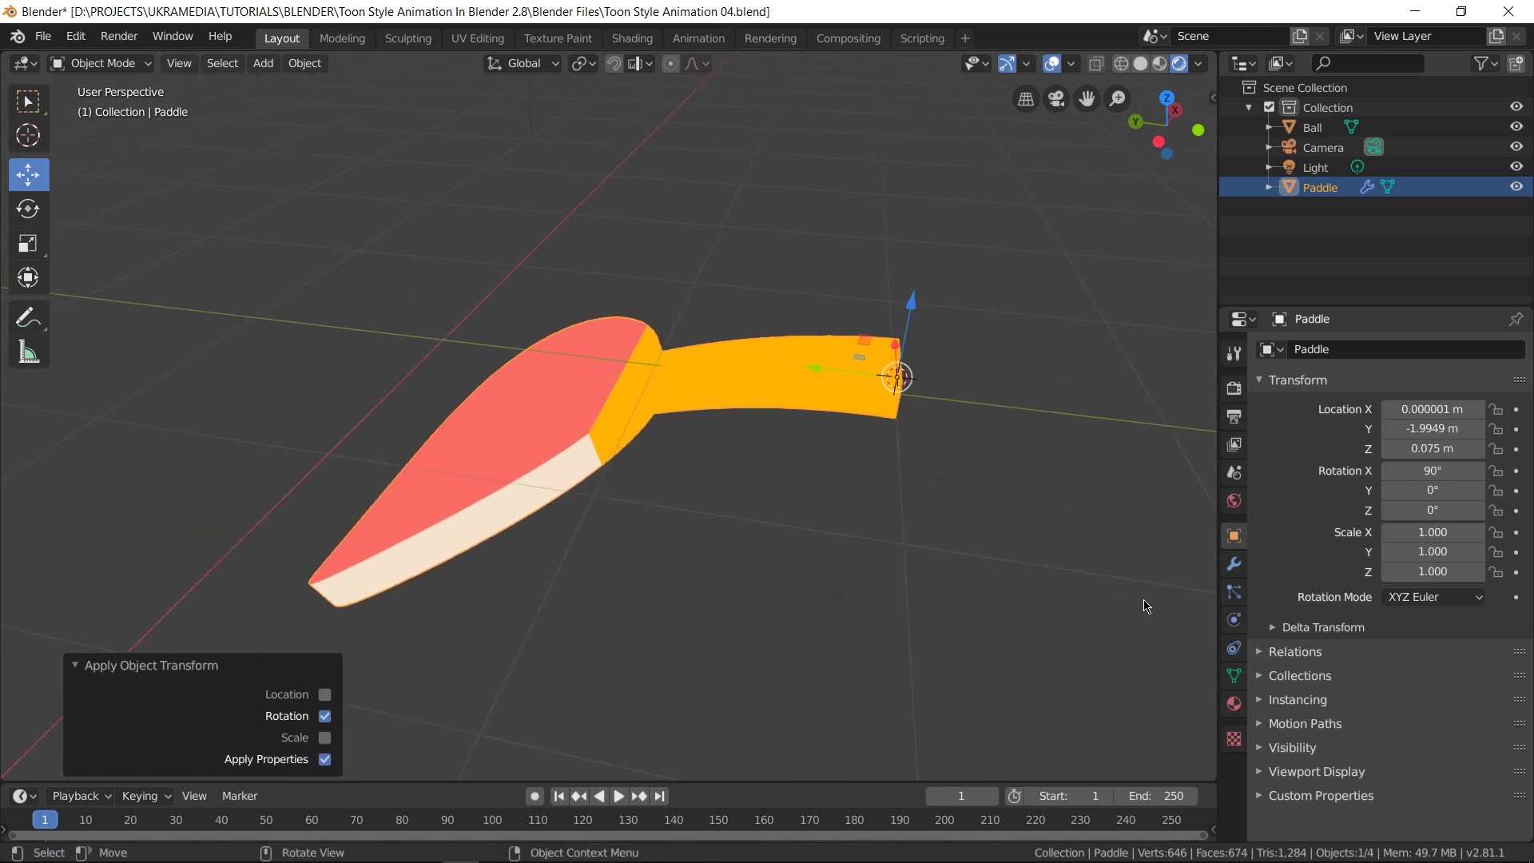
Test the paddle's bend in both directions and leave the deform angle at 30.5°.
{"action": "left_click", "coordinate": [1235, 566]}
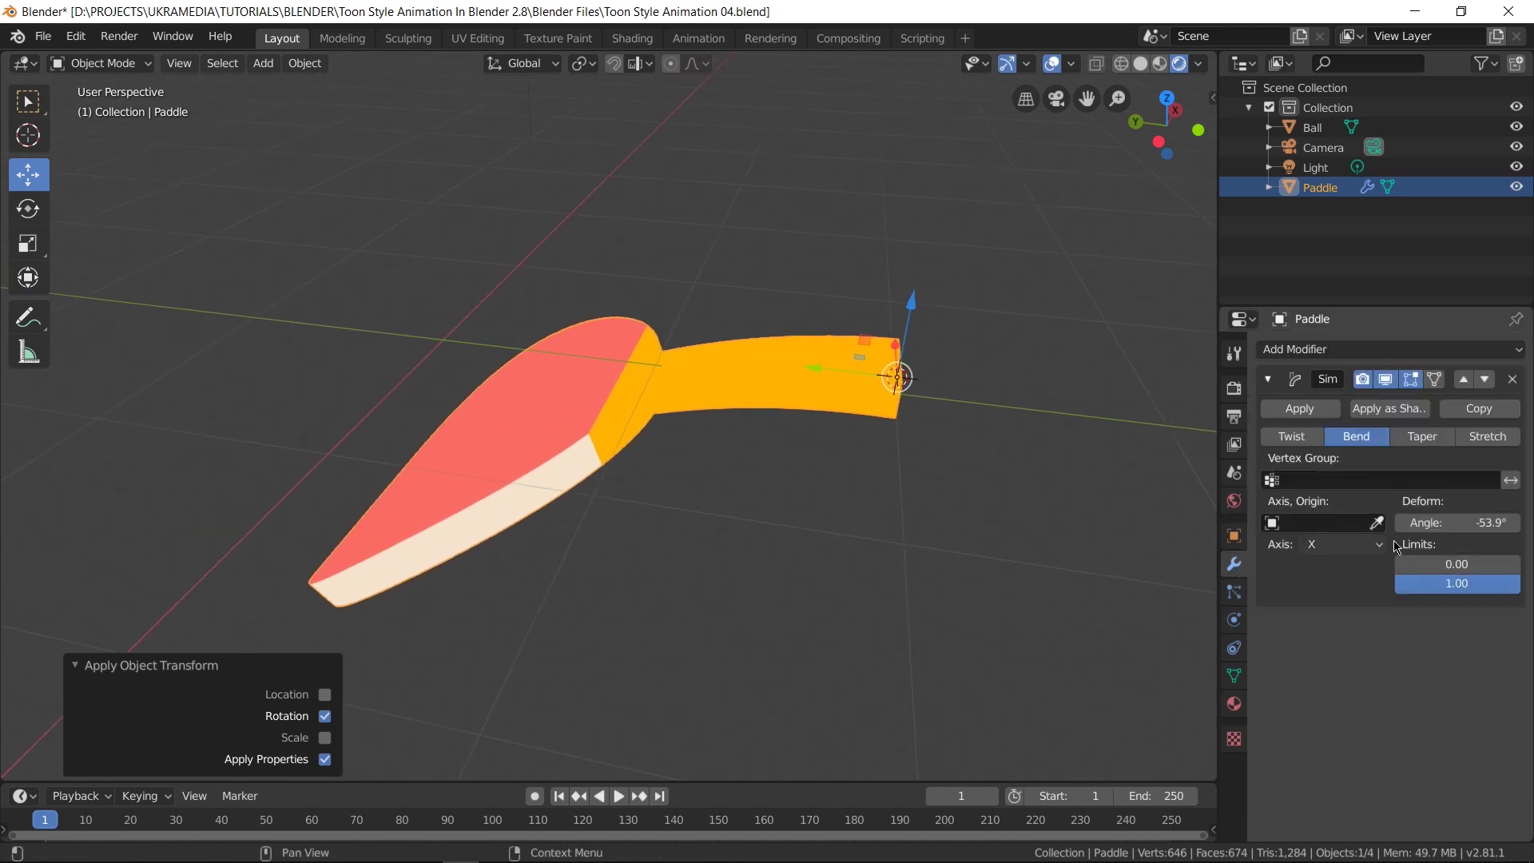
{"action": "mouse_move", "coordinate": [1458, 523]}
{"action": "left_mouse_down"}
{"action": "mouse_move", "coordinate": [1514, 523]}
{"action": "mouse_move", "coordinate": [1458, 522]}
{"action": "left_mouse_up"}
{"action": "middle_click_drag", "start_coordinate": [771, 525], "coordinate": [788, 559]}
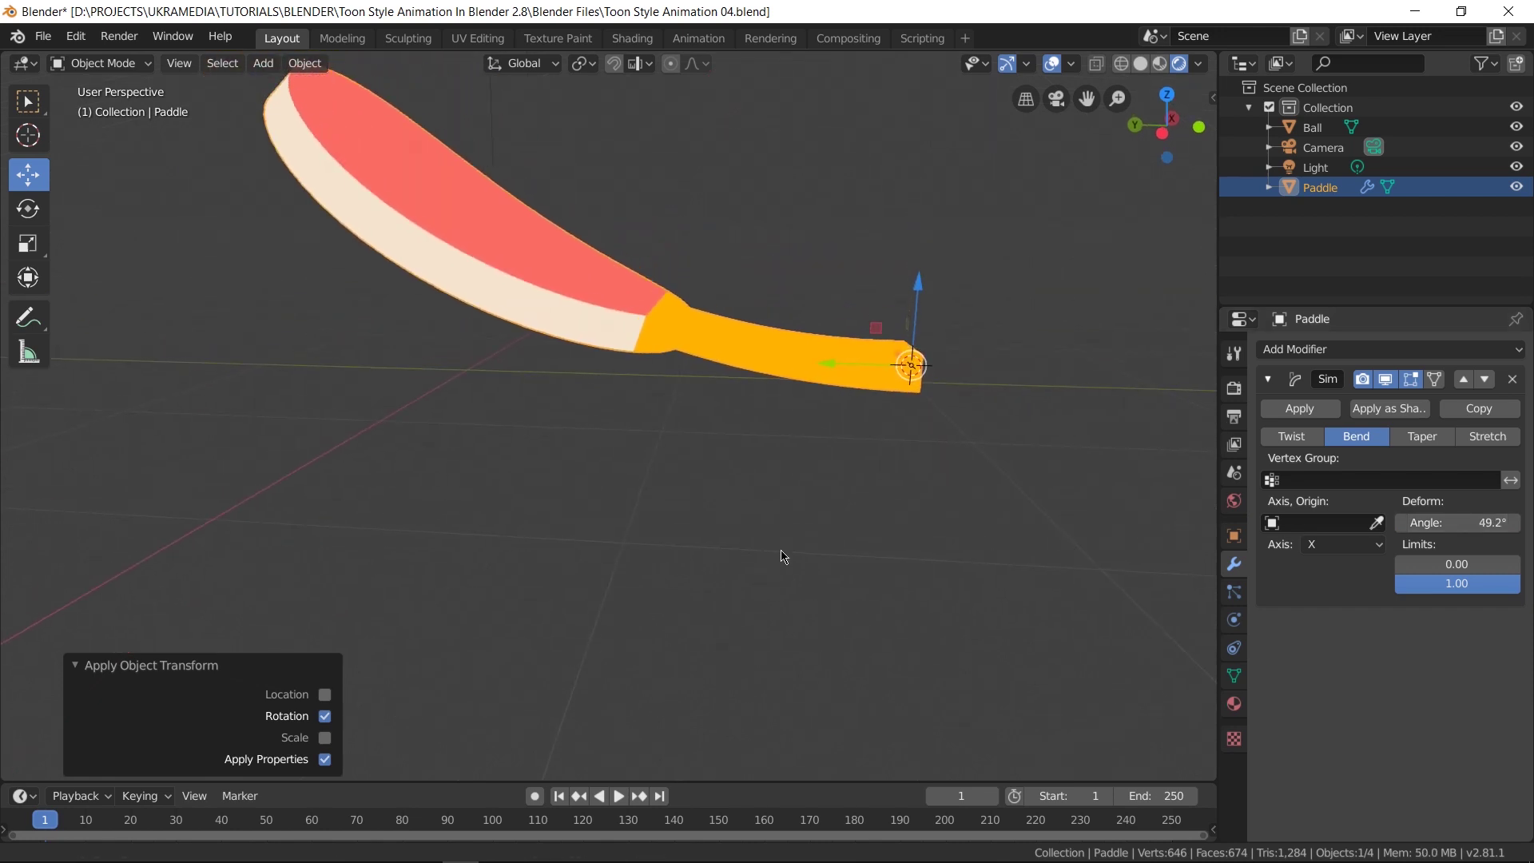
{"action": "left_click_drag", "start_coordinate": [1458, 523], "coordinate": [1407, 522]}
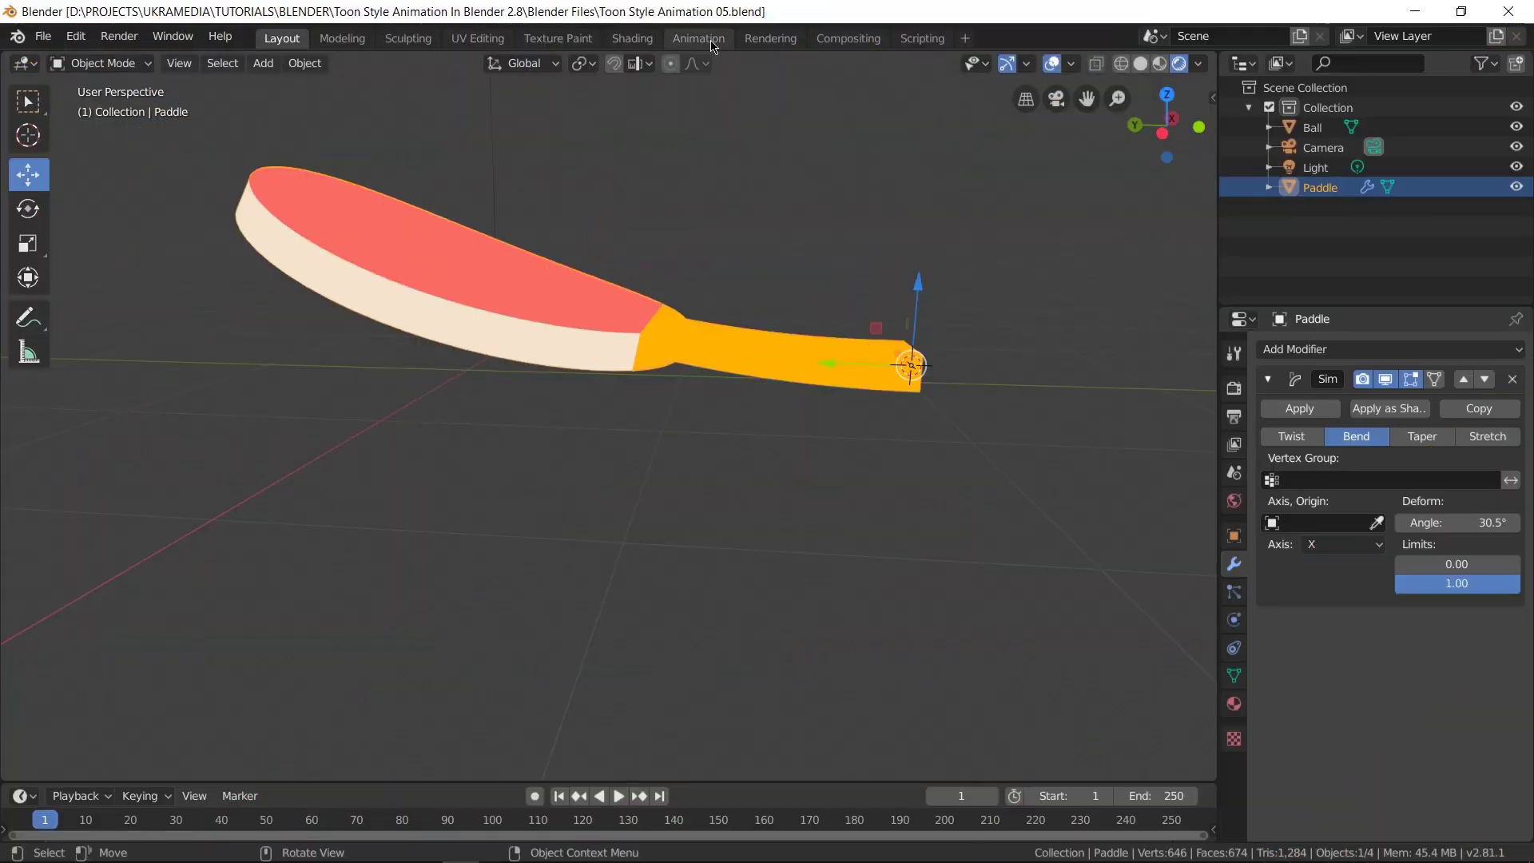
Switch to the Animation workspace and set the output resolution to 500 × 500 px.
{"action": "left_click", "coordinate": [699, 39]}
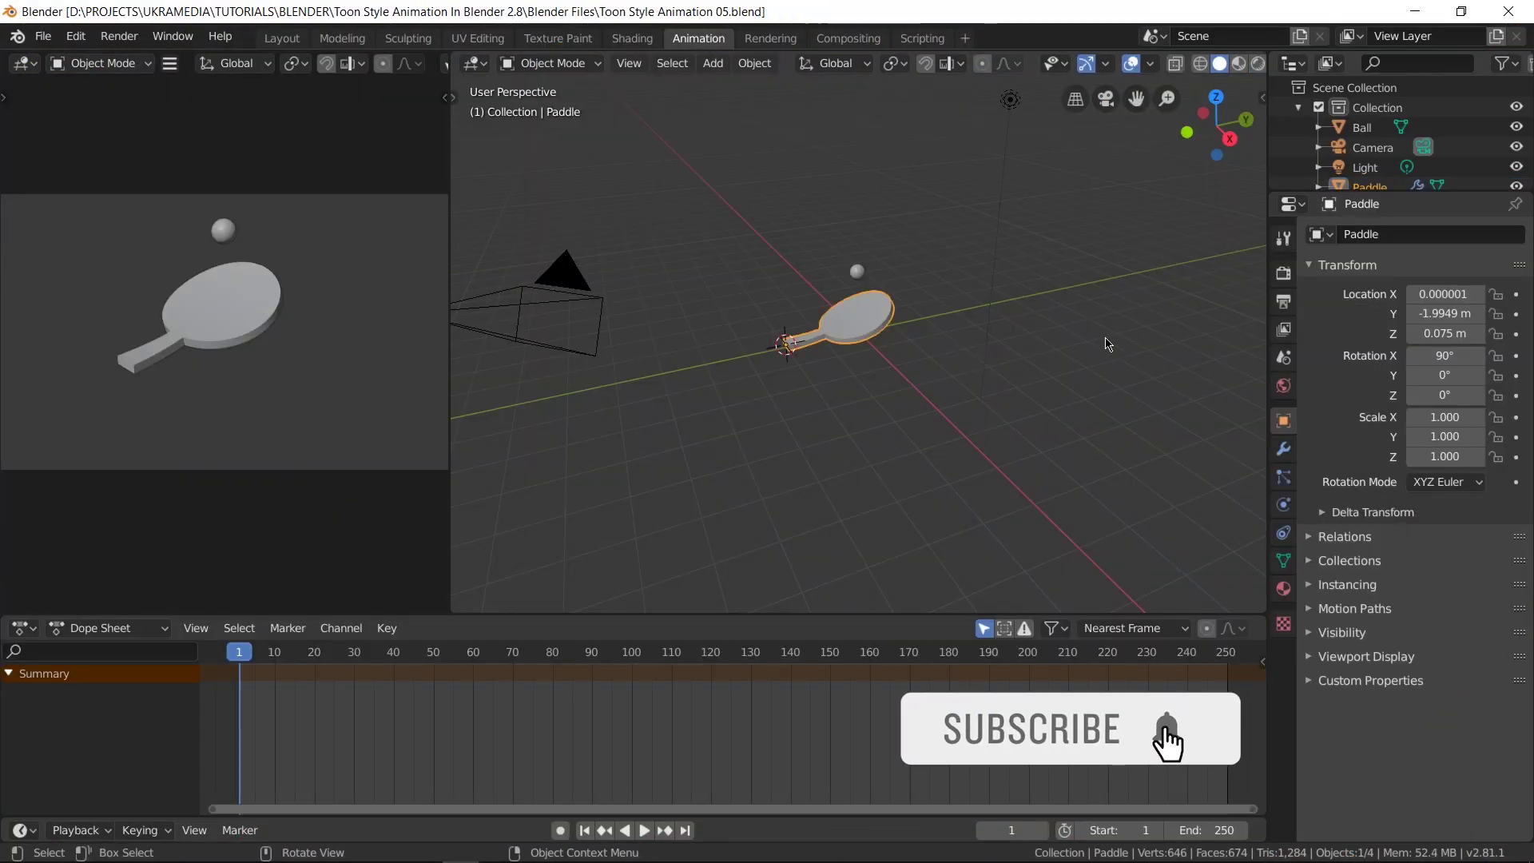
{"action": "left_click", "coordinate": [1284, 303]}
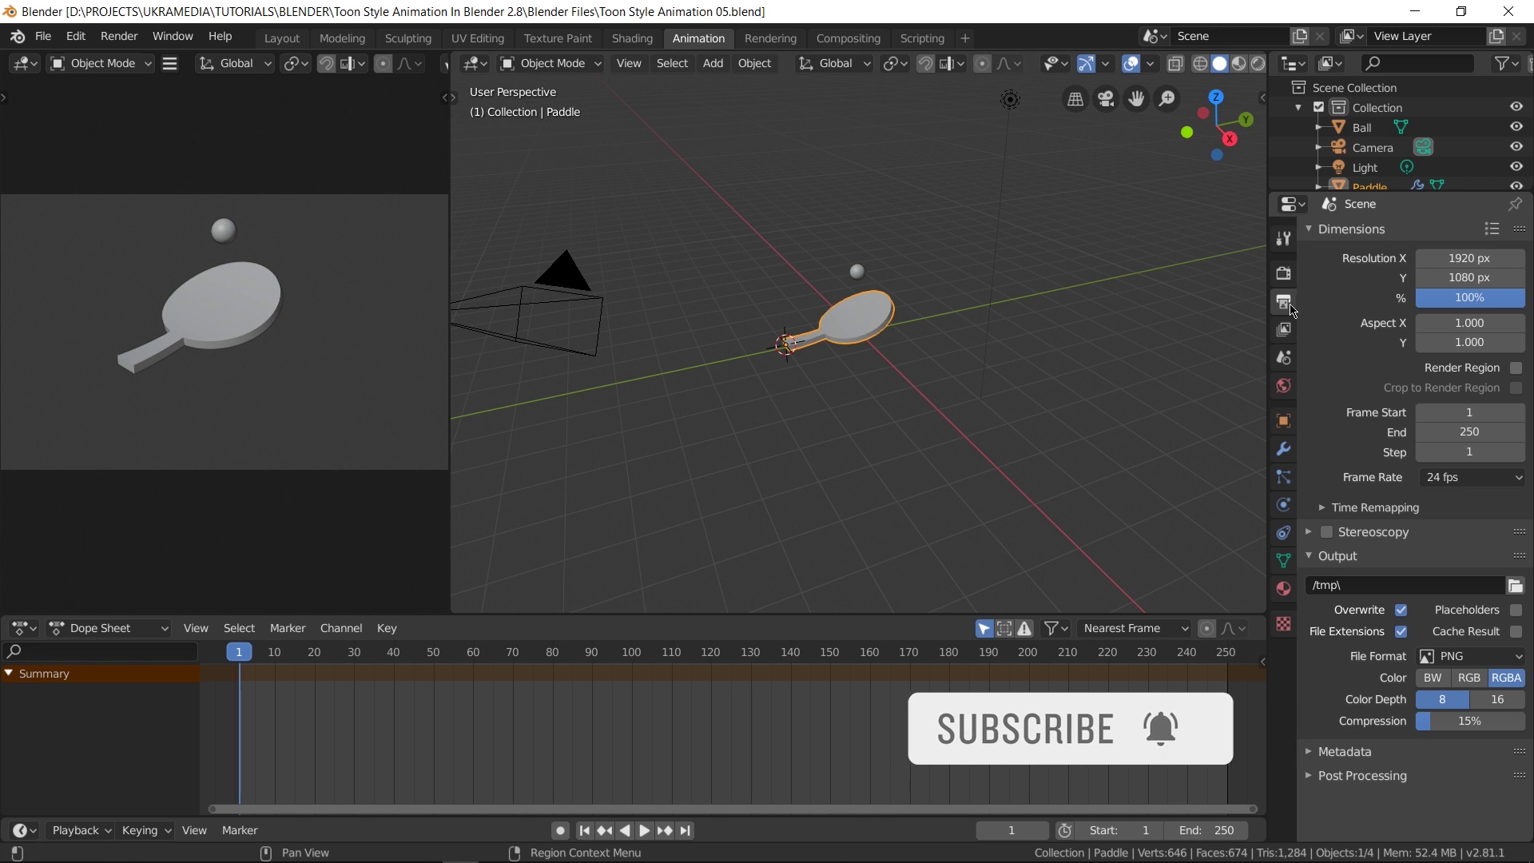
{"action": "left_click", "coordinate": [1460, 263]}
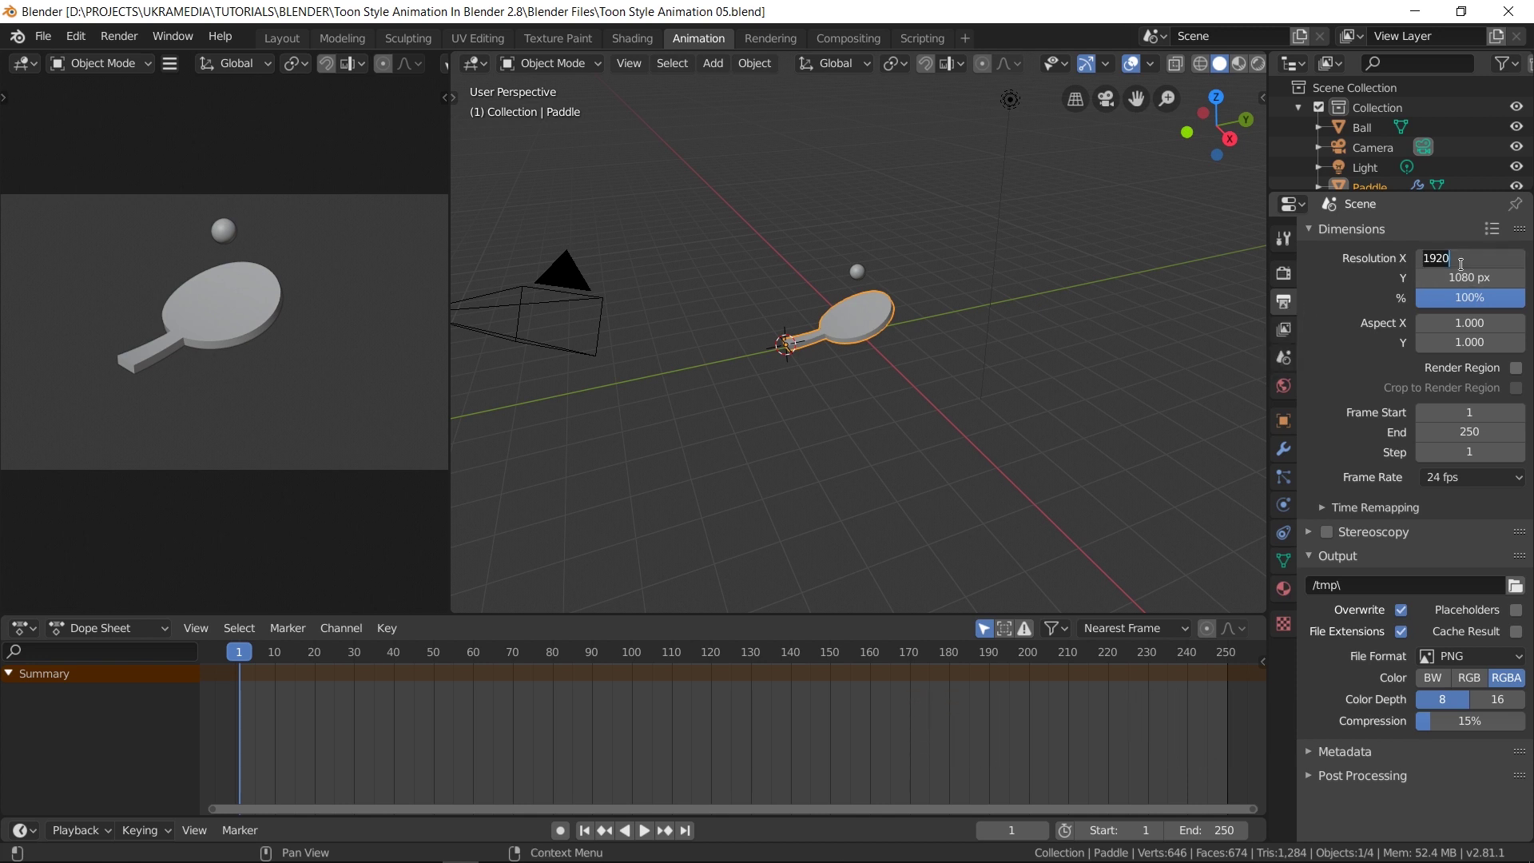
{"action": "type", "text": "500"}
{"action": "key", "text": "Tab"}
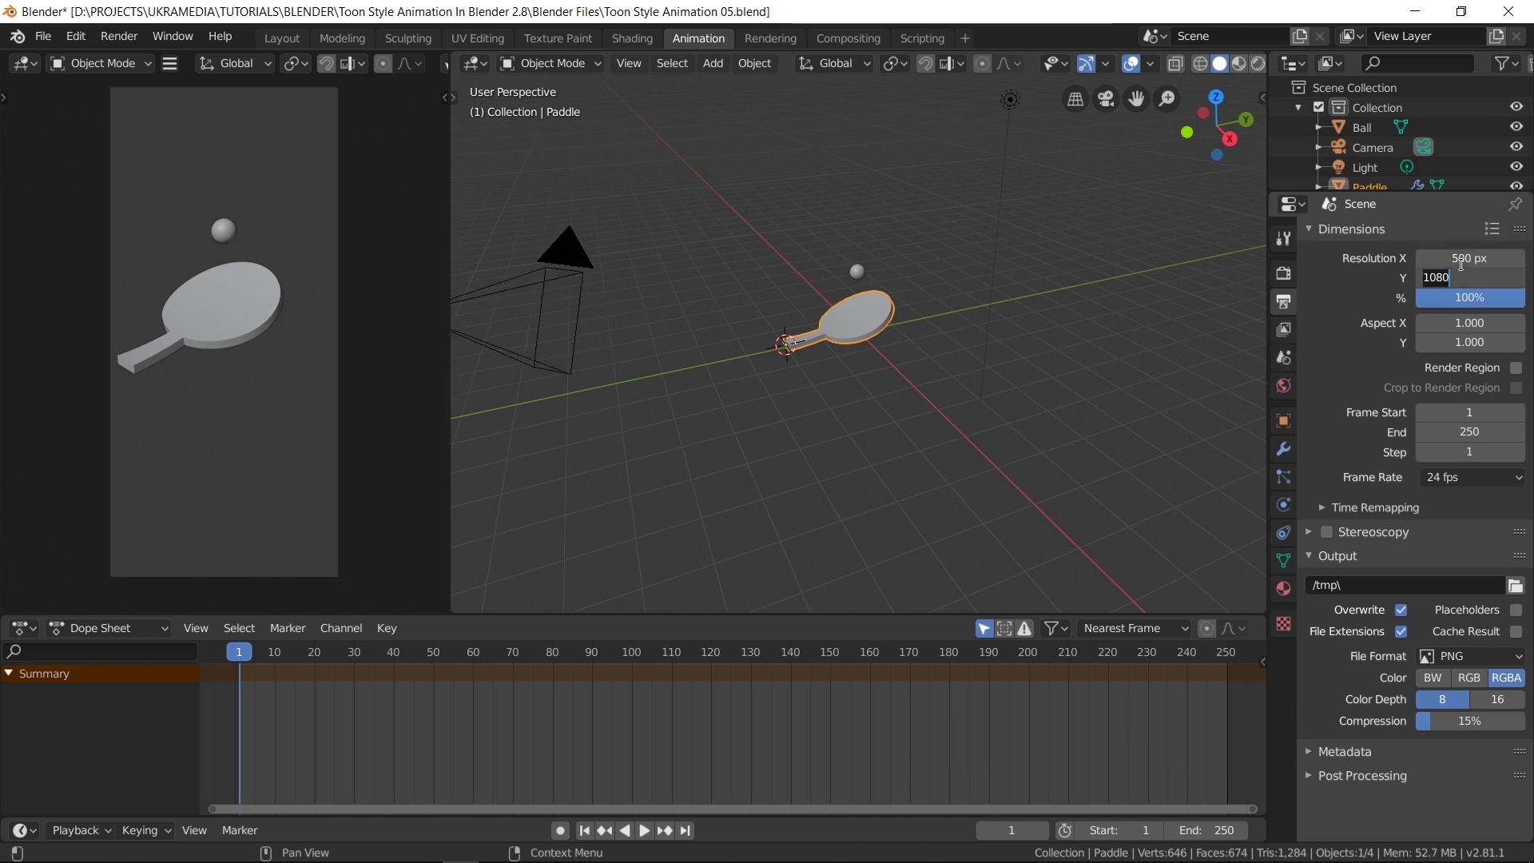
{"action": "type", "text": "500"}
{"action": "key", "text": "Return"}
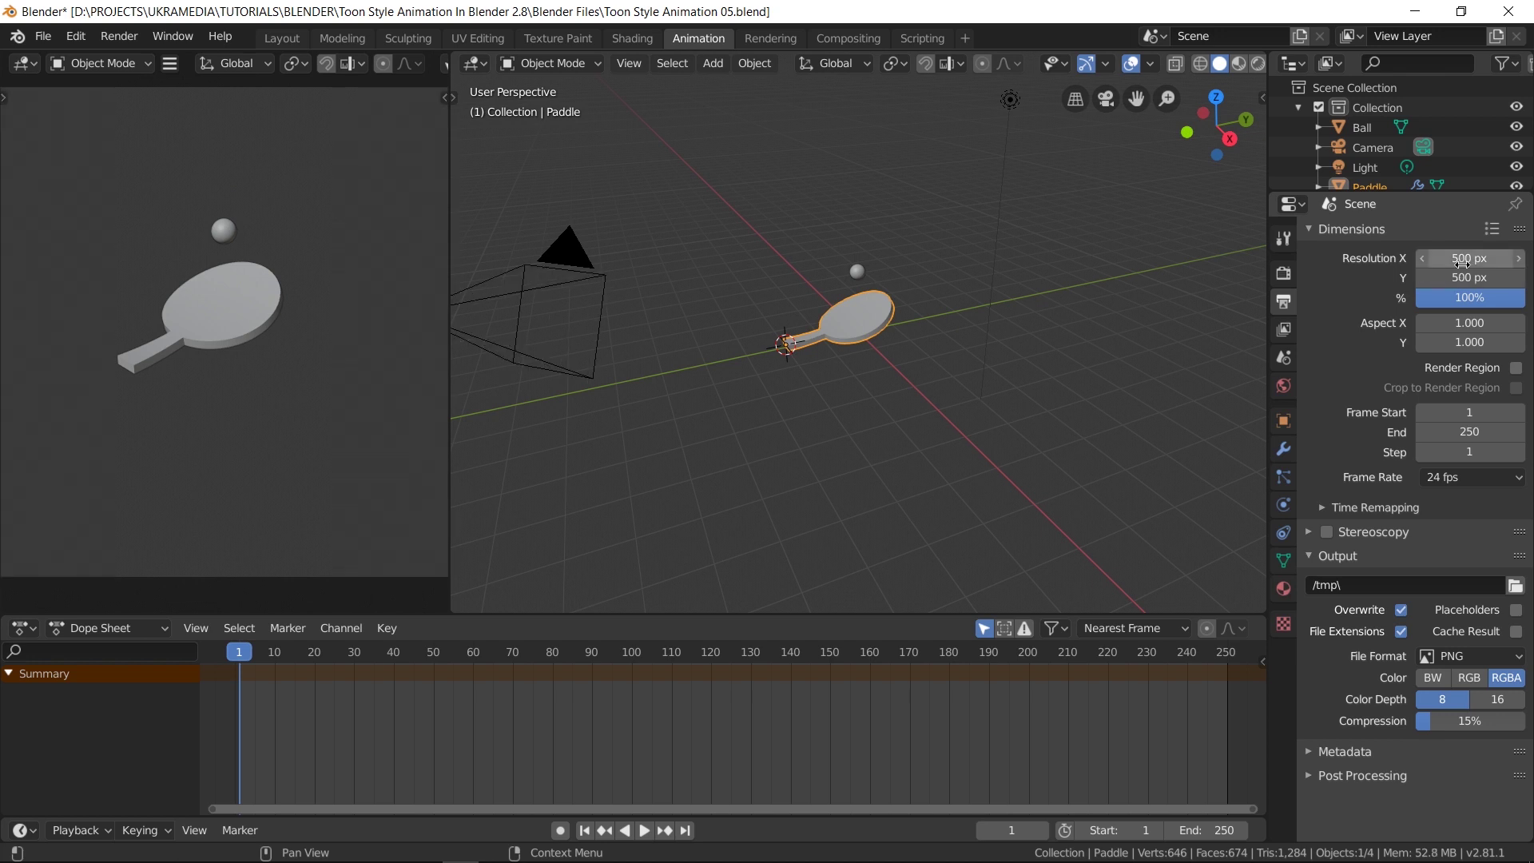
Set the scene's frame range to start at 0 and end at 40, with a frame rate of 30 fps.
{"action": "left_click", "coordinate": [1454, 411]}
{"action": "type", "text": "0"}
{"action": "key", "text": "Tab"}
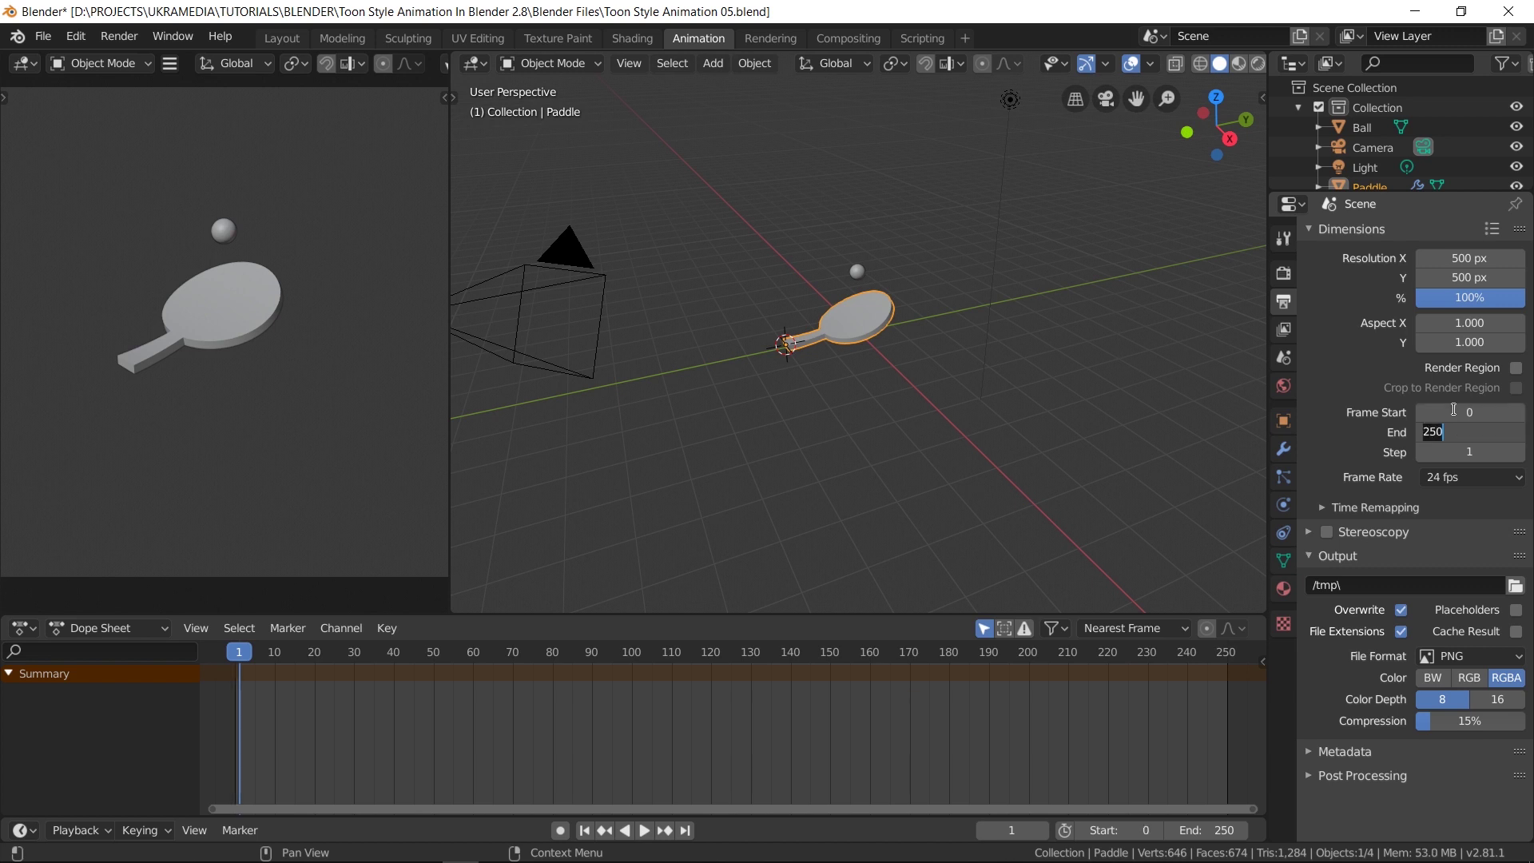
{"action": "type", "text": "40"}
{"action": "key", "text": "Return"}
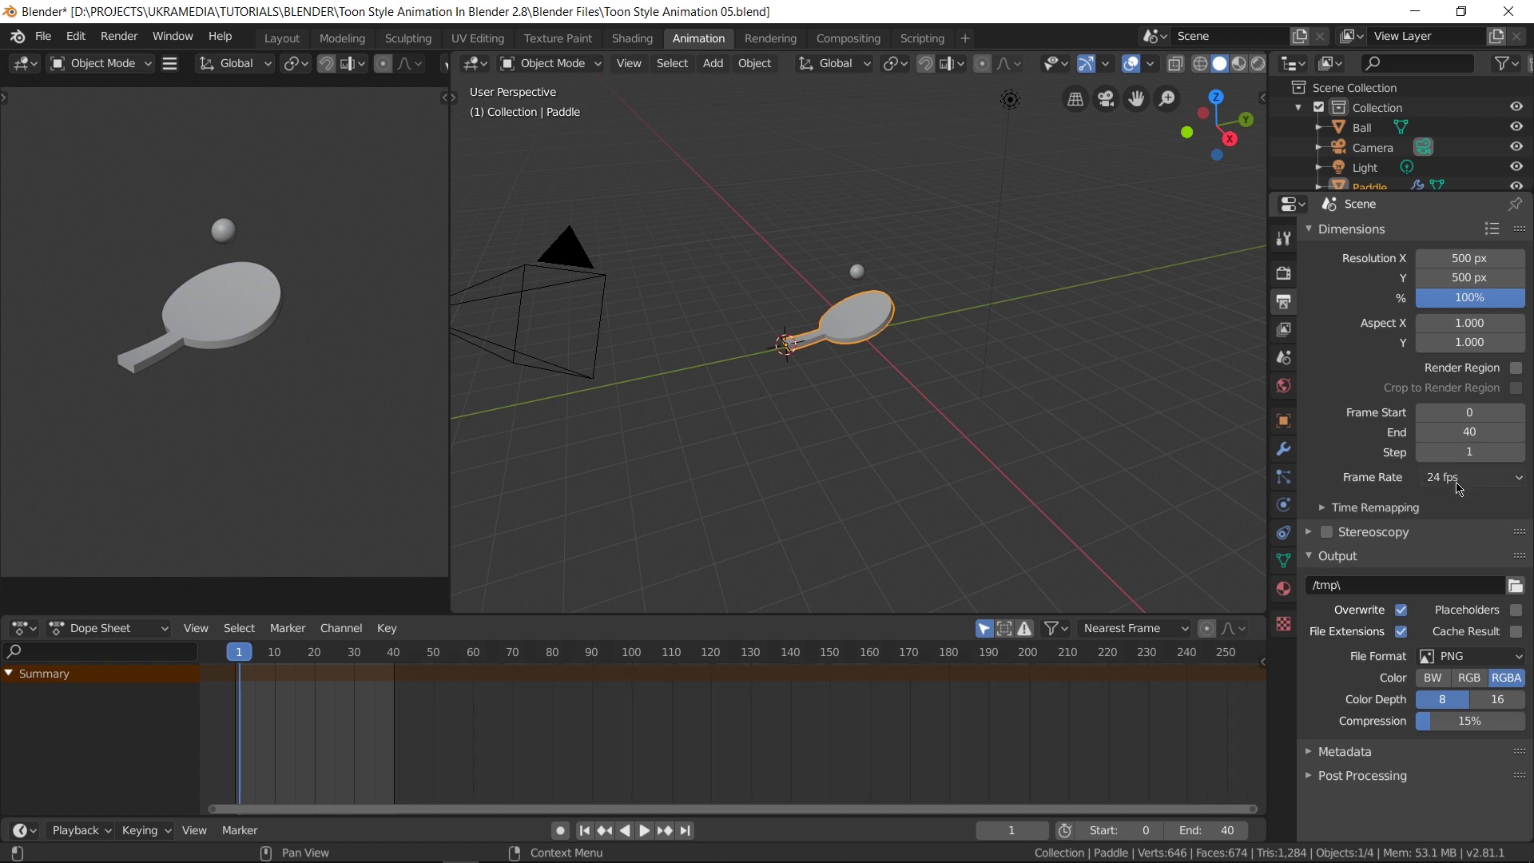
{"action": "left_click", "coordinate": [1456, 479]}
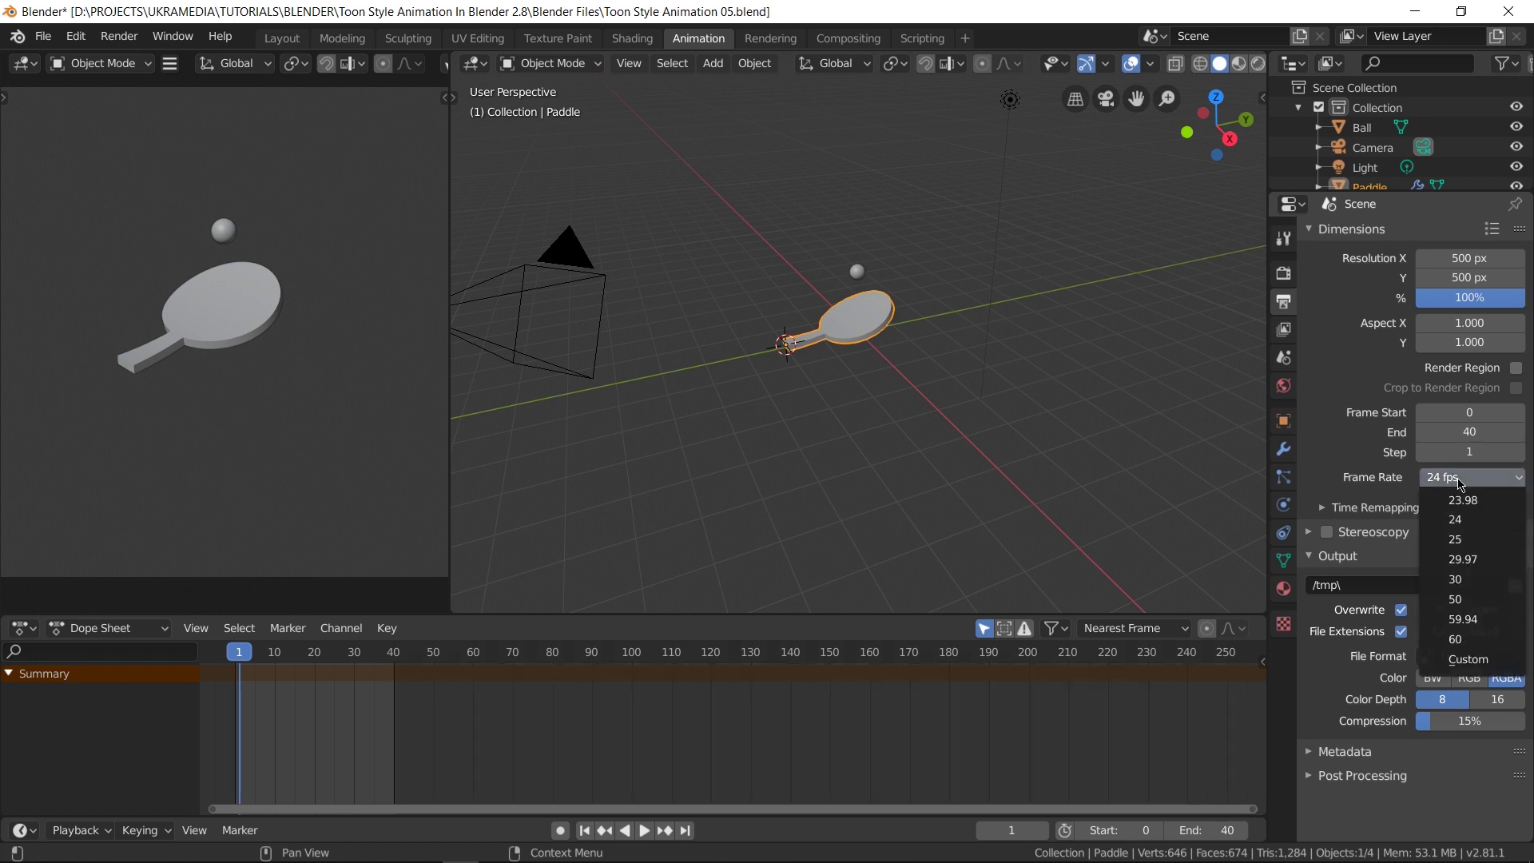
{"action": "left_click", "coordinate": [1458, 579]}
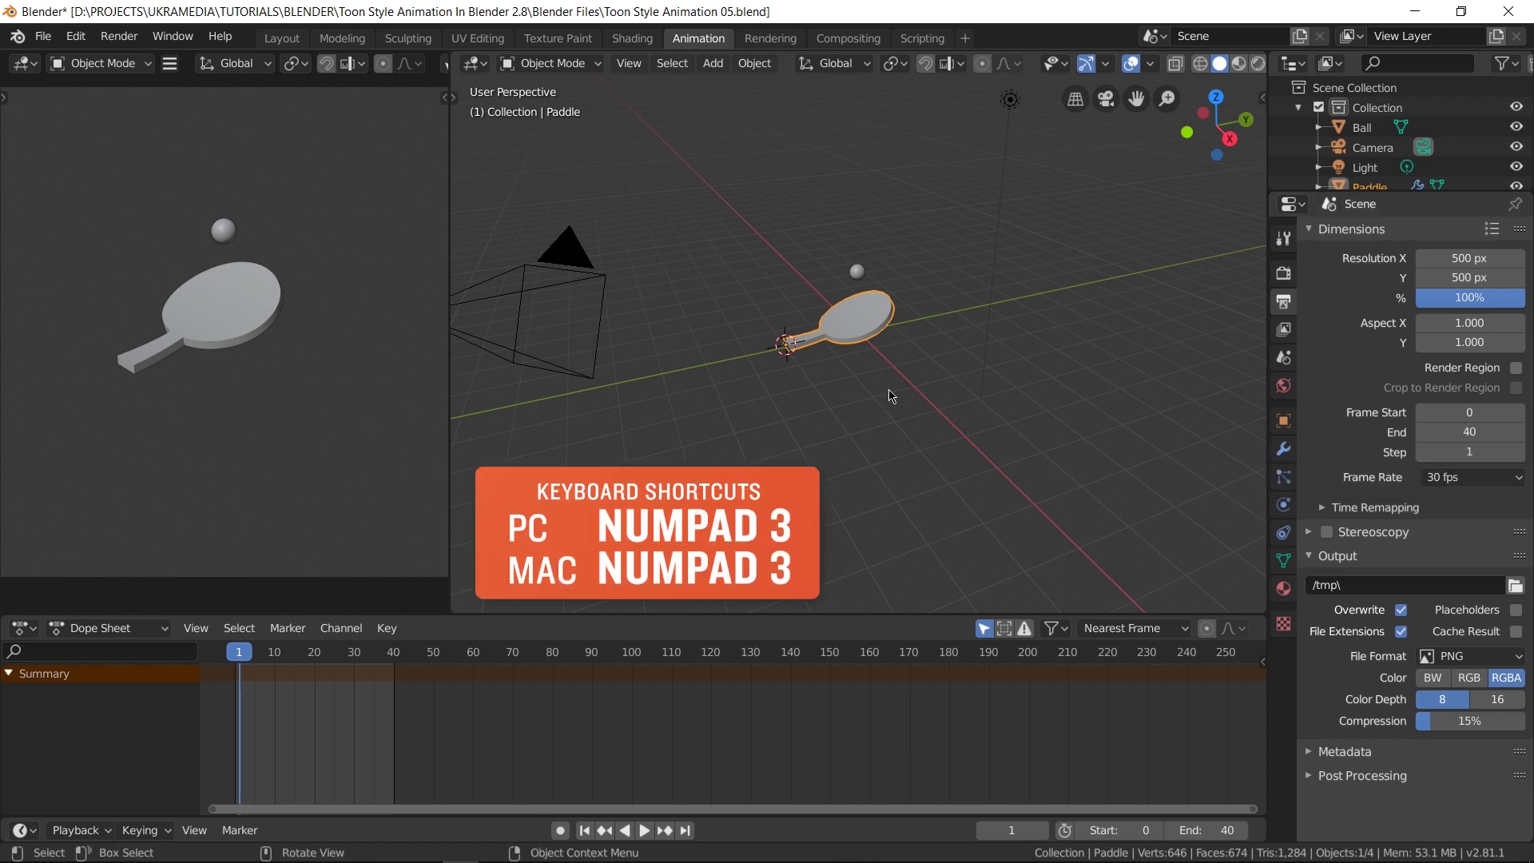
Show the paddle and ball in the right orthographic view with rendered shading.
{"action": "key", "text": "KP_3"}
{"action": "scroll", "coordinate": [891, 396], "scroll_direction": "up", "scroll_amount": 4}
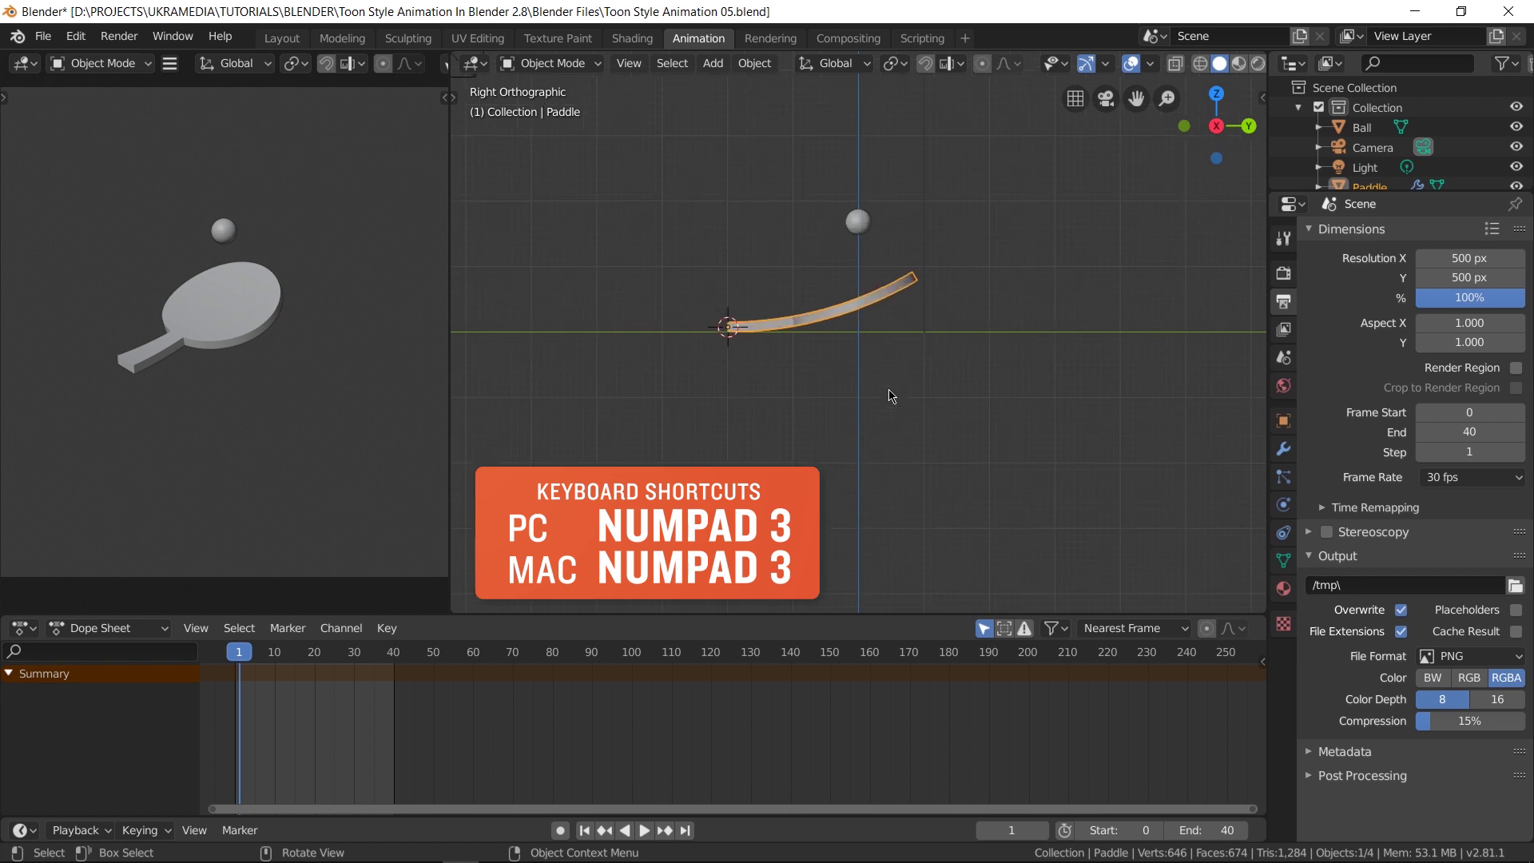
{"action": "key", "text": "z"}
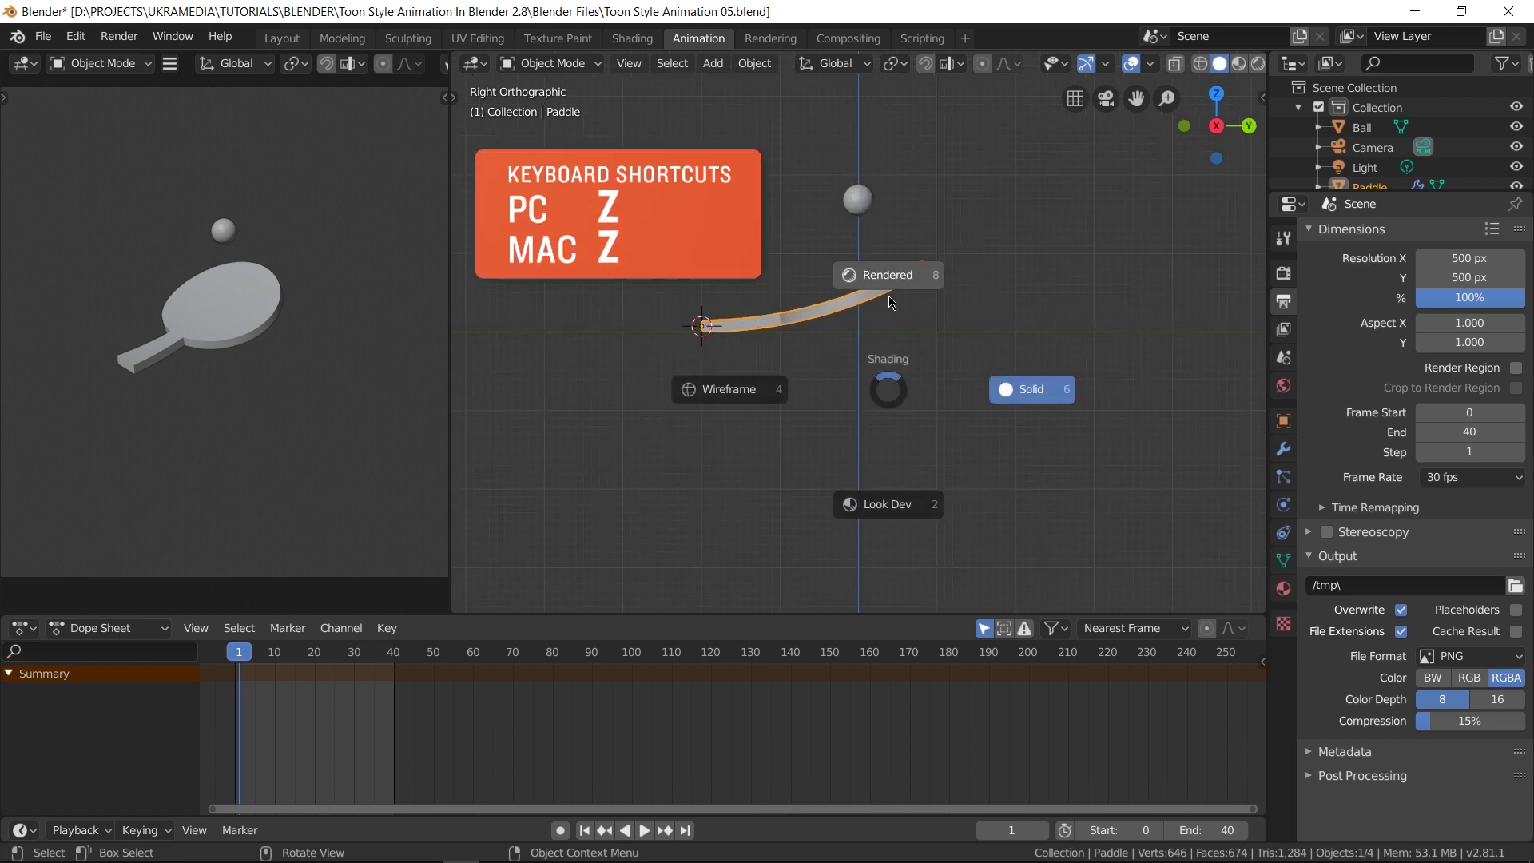
{"action": "left_click", "coordinate": [887, 275]}
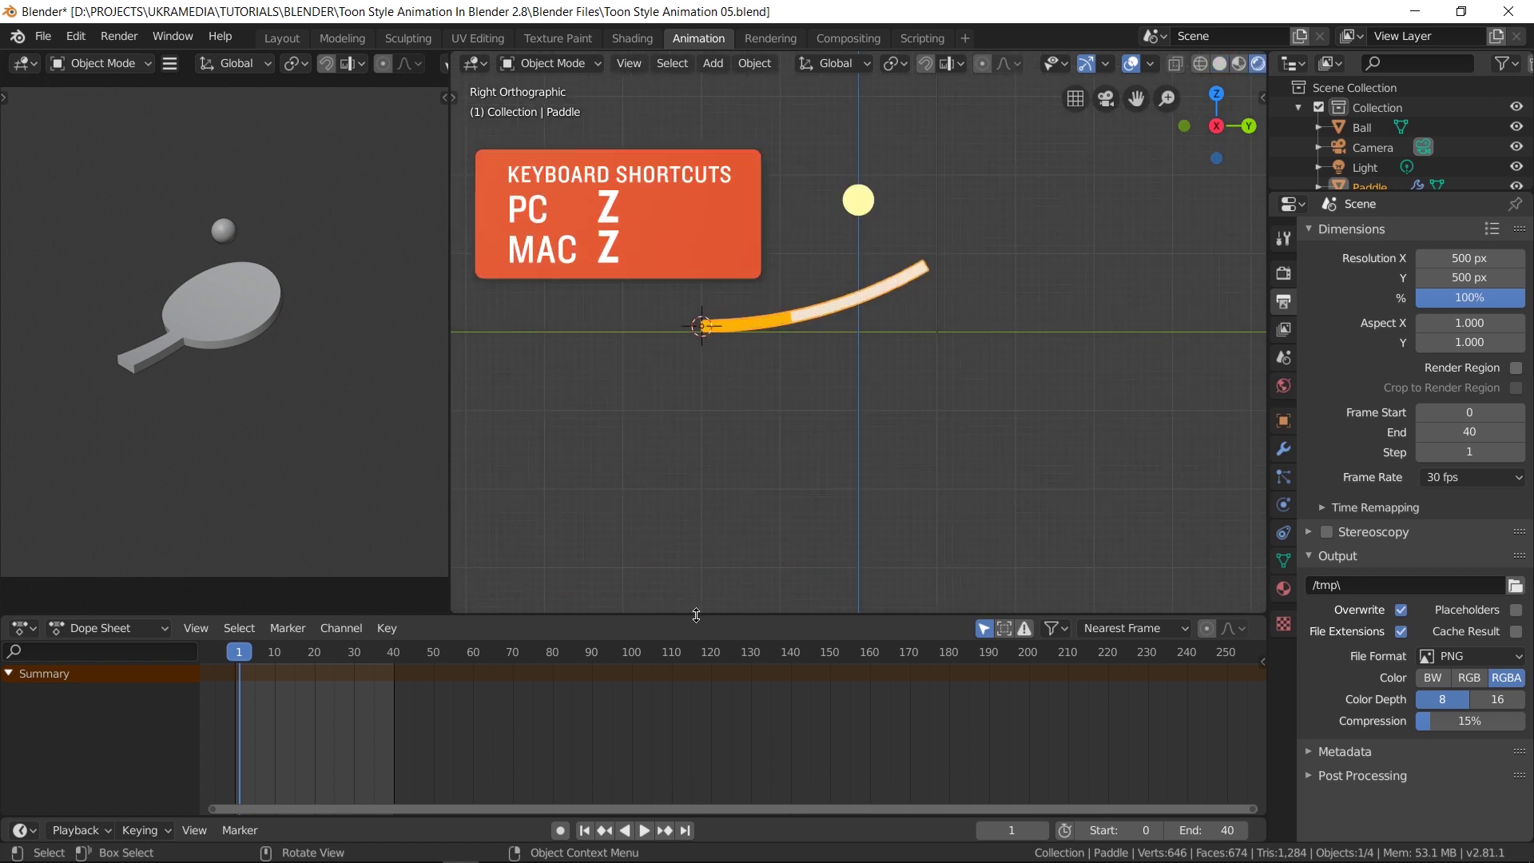
Enlarge the Dope Sheet, fit its timeline around frames 0 to 40, and go to frame 0.
{"action": "left_click_drag", "start_coordinate": [695, 614], "coordinate": [665, 508]}
{"action": "key", "text": "space"}
{"action": "key", "text": "space"}
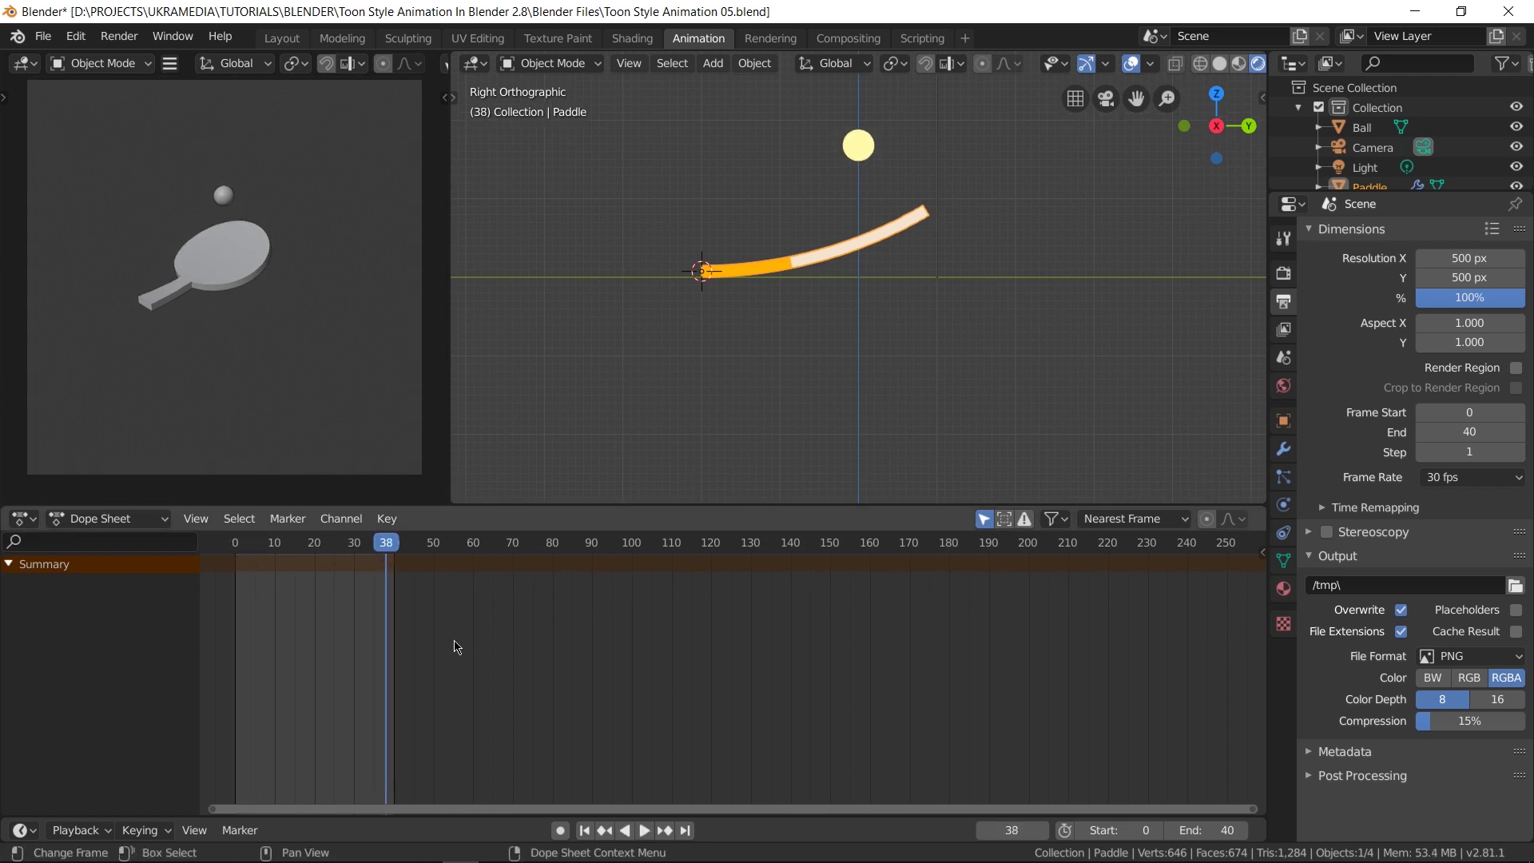
{"action": "left_click_drag", "start_coordinate": [1253, 808], "coordinate": [416, 798]}
{"action": "left_click_drag", "start_coordinate": [623, 574], "coordinate": [352, 574]}
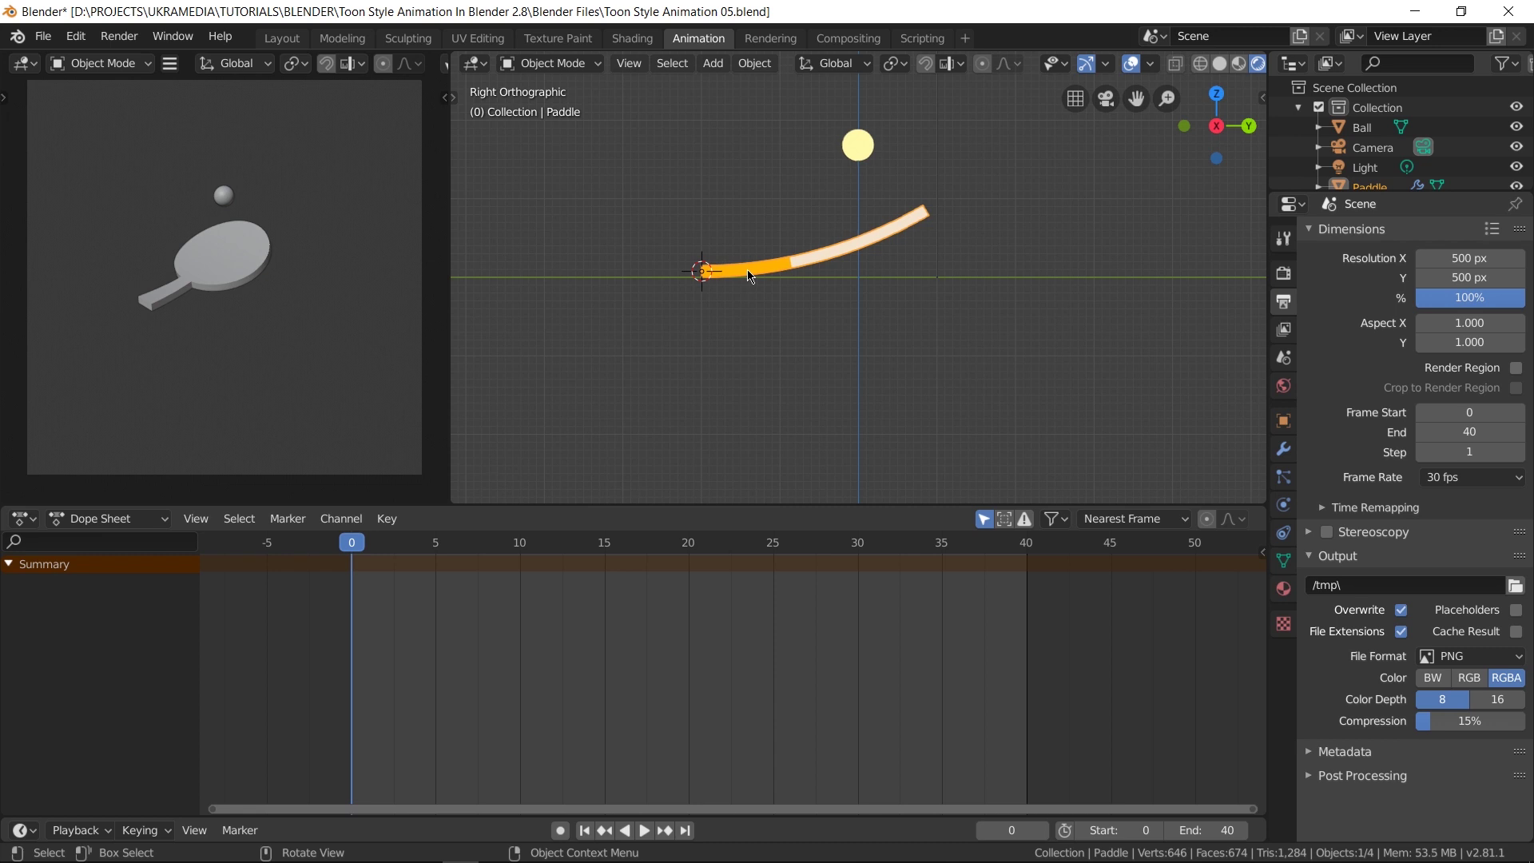
Set the paddle's Simple Deform bend angle to -40° and keyframe it at frame 0.
{"action": "left_click", "coordinate": [1285, 452]}
{"action": "mouse_move", "coordinate": [1471, 407]}
{"action": "left_mouse_down"}
{"action": "mouse_move", "coordinate": [1359, 407]}
{"action": "mouse_move", "coordinate": [1499, 409]}
{"action": "left_mouse_up"}
{"action": "scroll", "coordinate": [1004, 370], "scroll_direction": "up", "scroll_amount": 2}
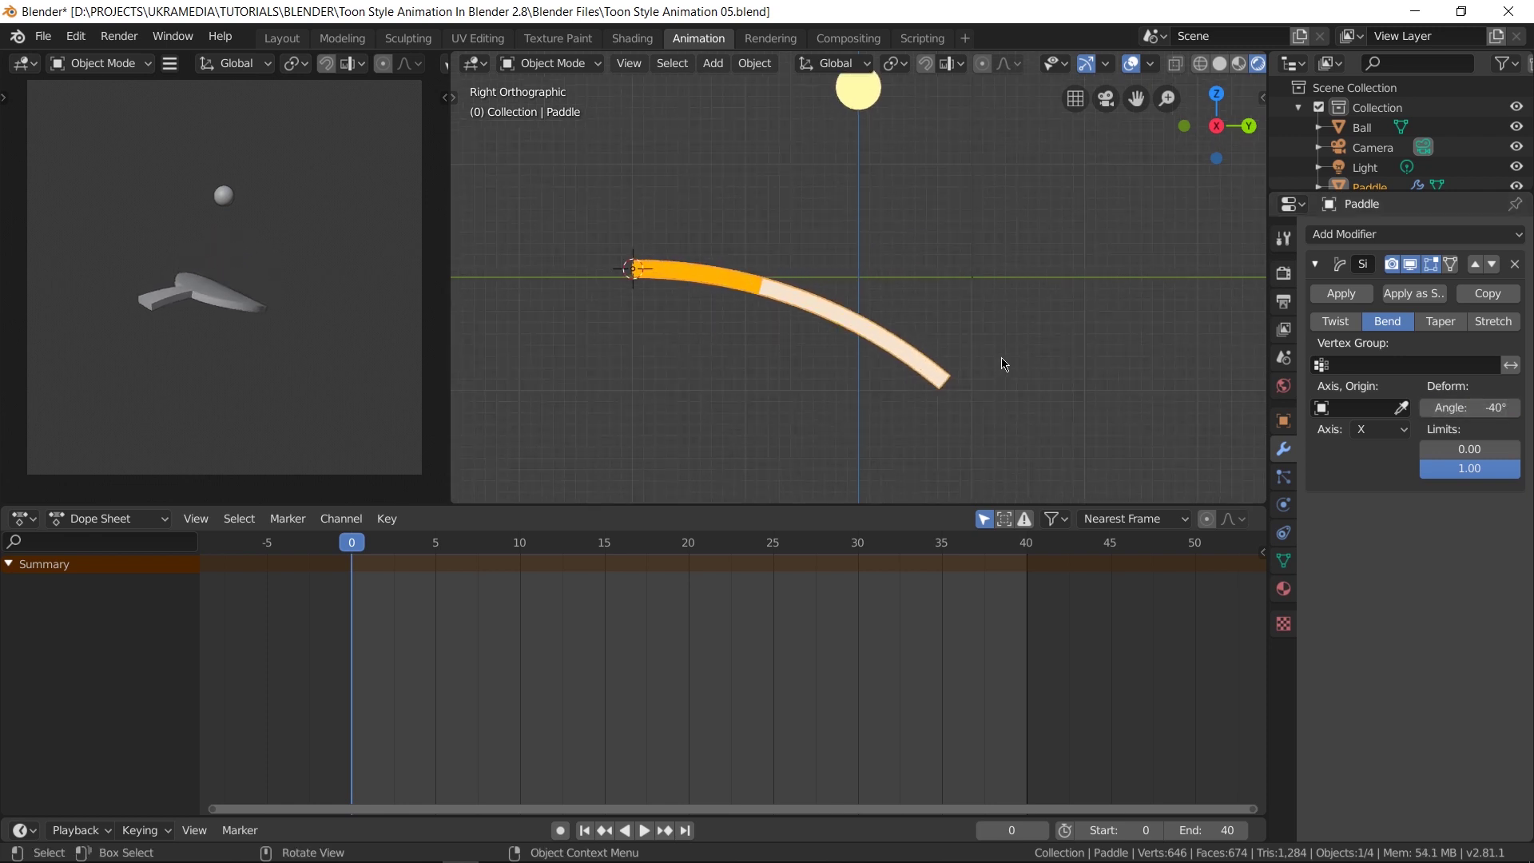
{"action": "scroll", "coordinate": [1002, 356], "scroll_direction": "down", "scroll_amount": 1}
{"action": "middle_click_drag", "start_coordinate": [1000, 346], "coordinate": [969, 394], "text": "shift"}
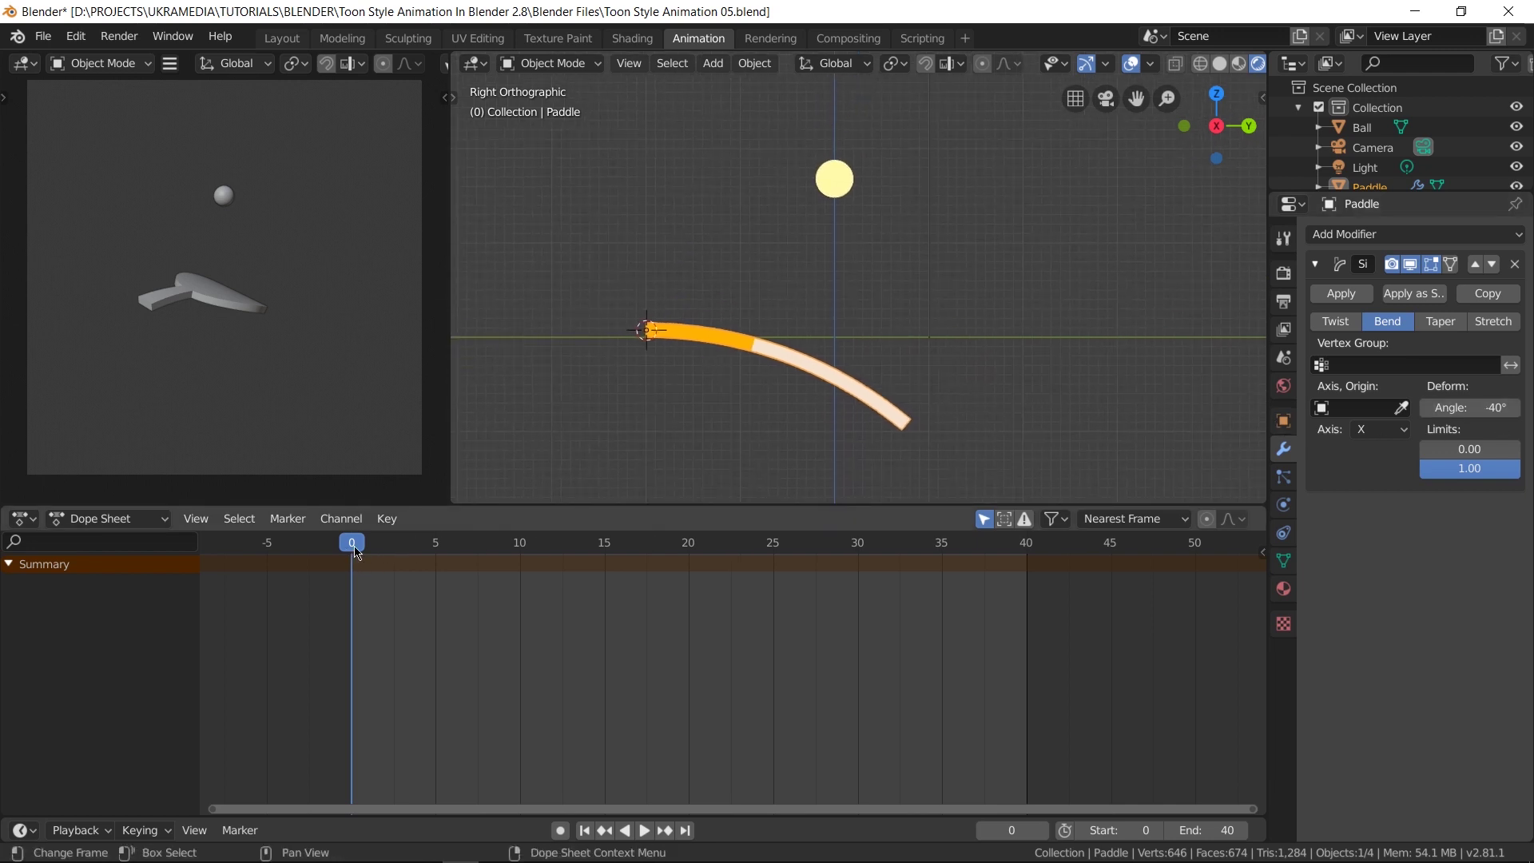
{"action": "right_click", "coordinate": [1470, 411]}
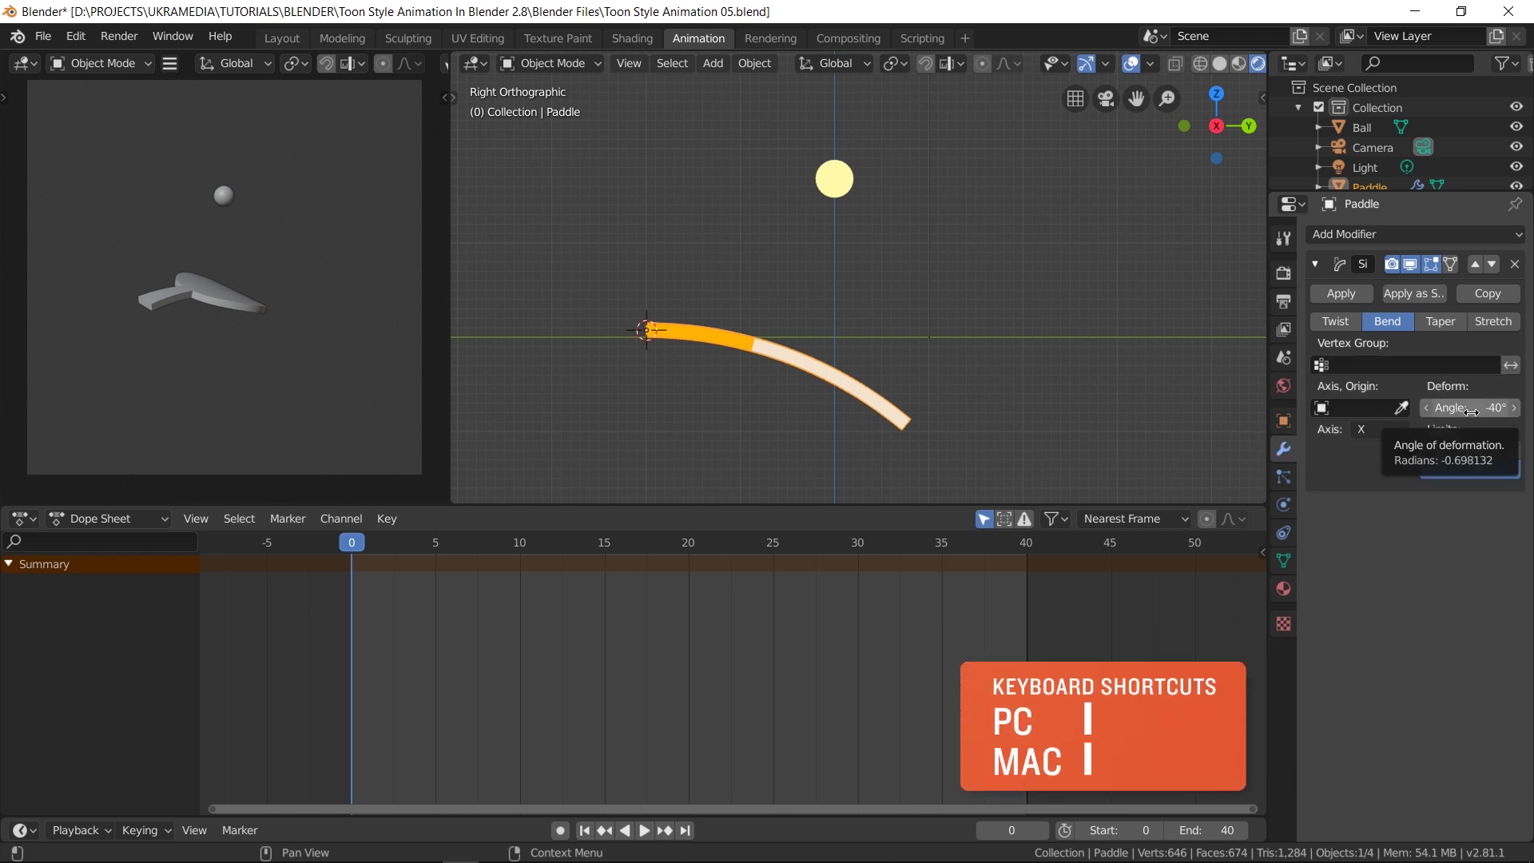
{"action": "key", "text": "i"}
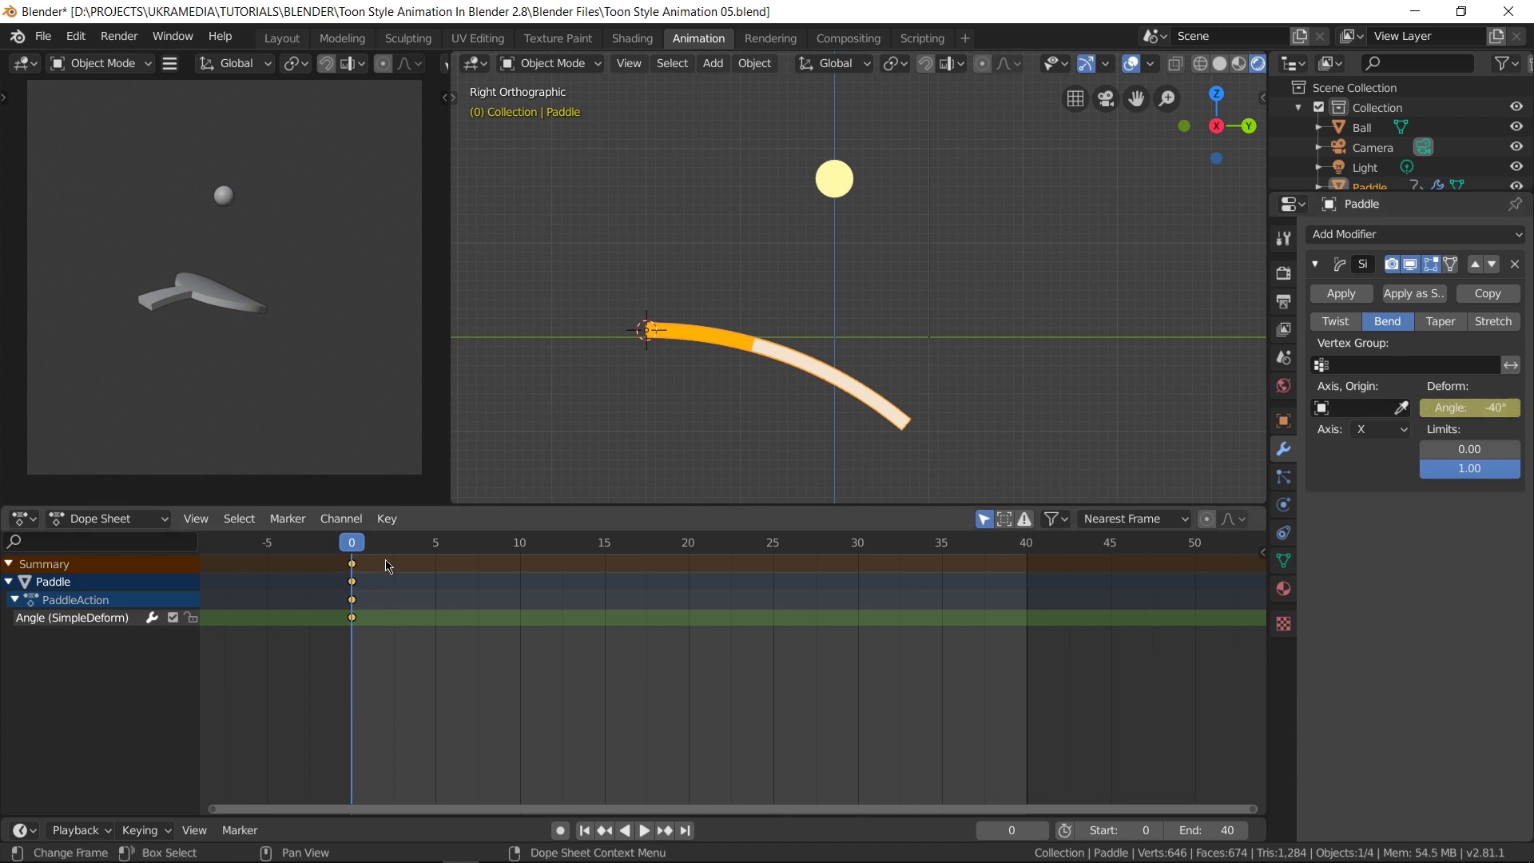
Keyframe the paddle's bend angle at 40° on frame 10.
{"action": "left_click_drag", "start_coordinate": [357, 552], "coordinate": [520, 550]}
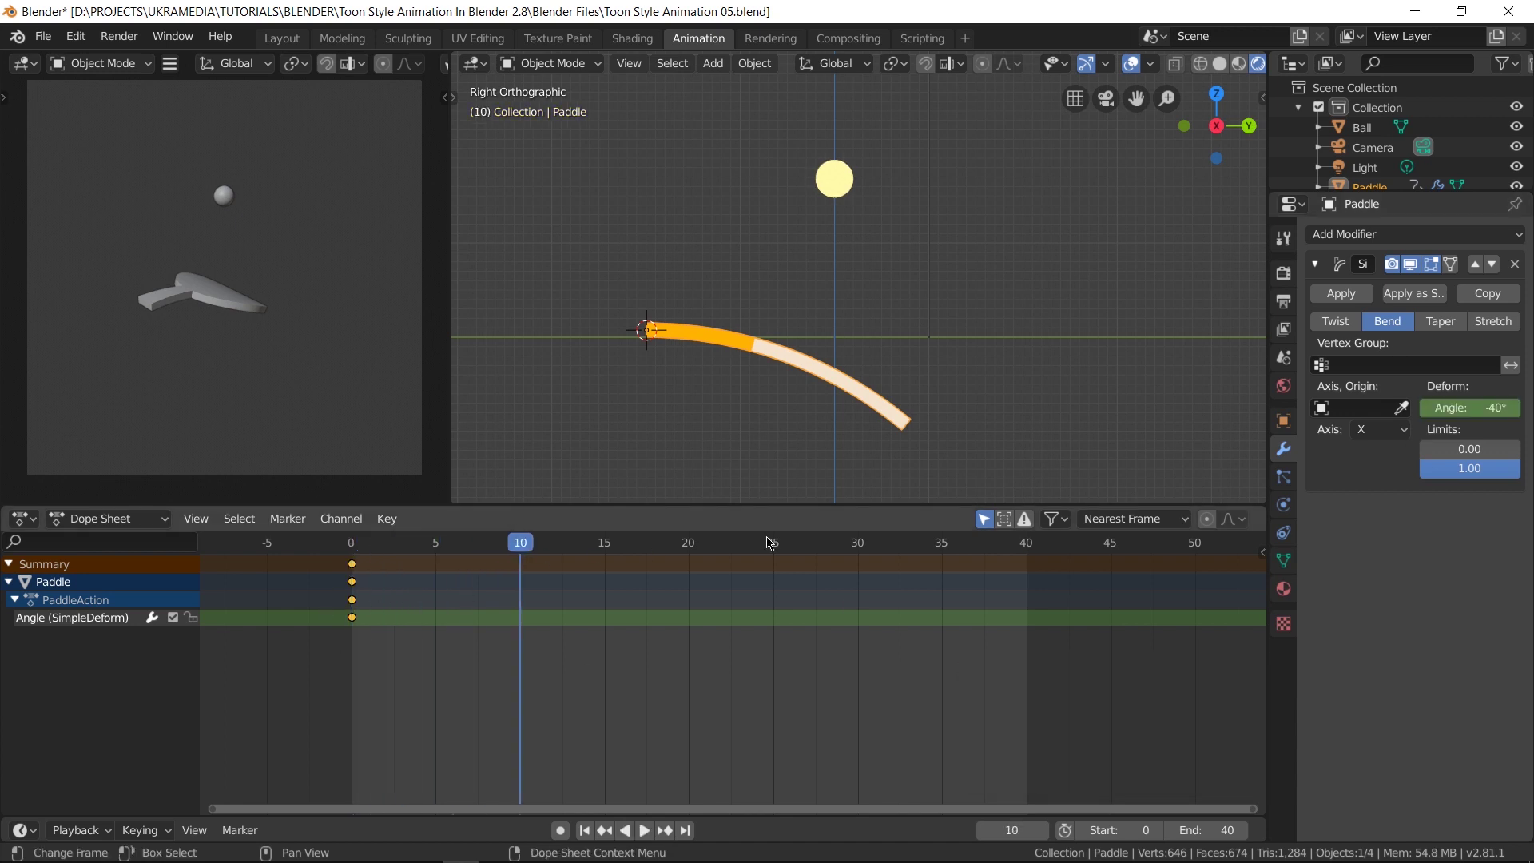
{"action": "left_click", "coordinate": [1463, 407]}
{"action": "type", "text": "40"}
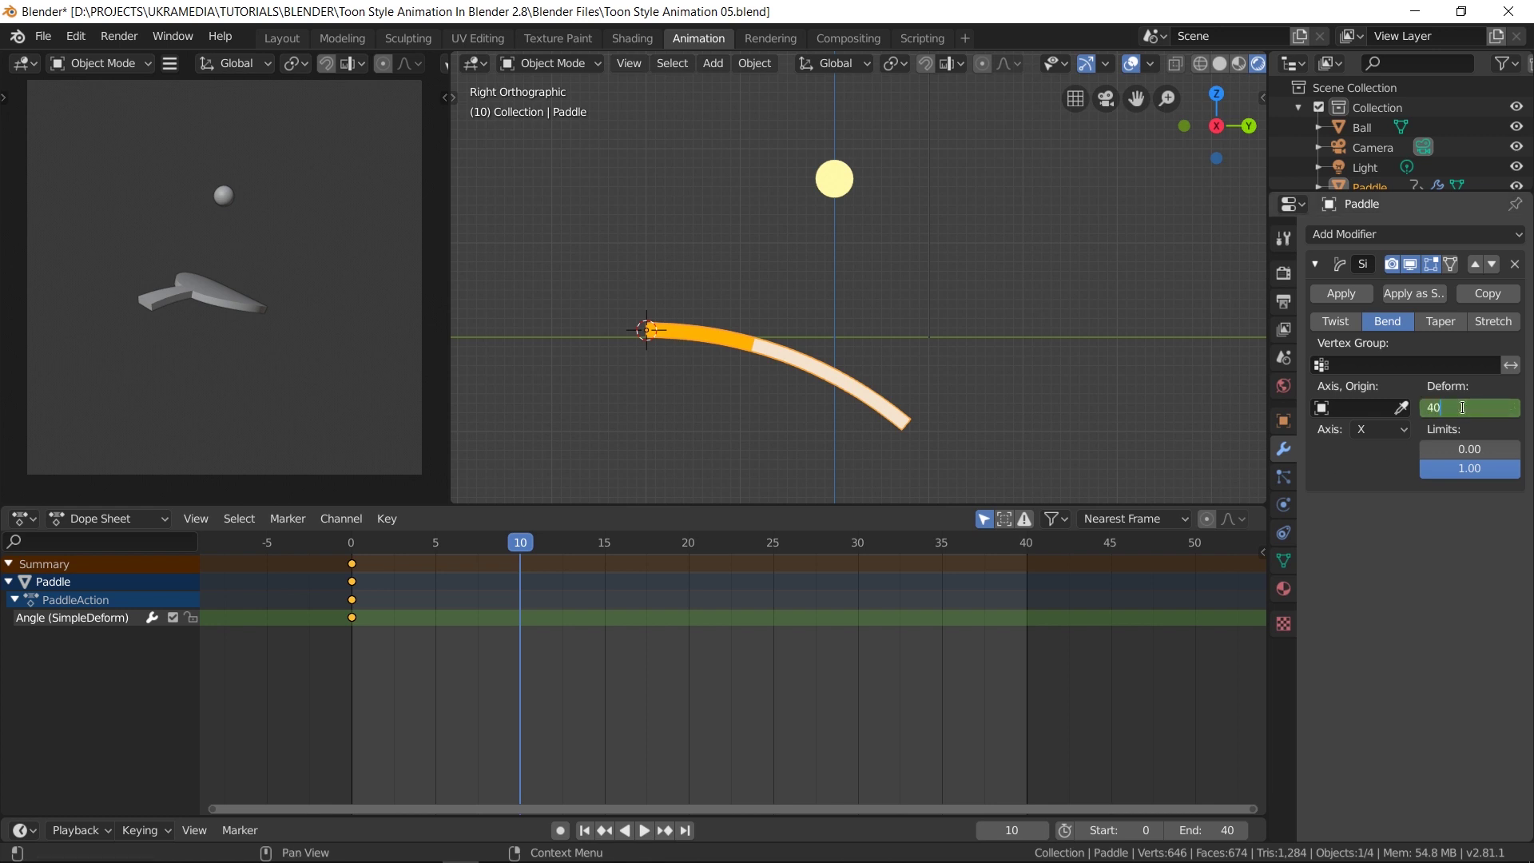
{"action": "key", "text": "Return"}
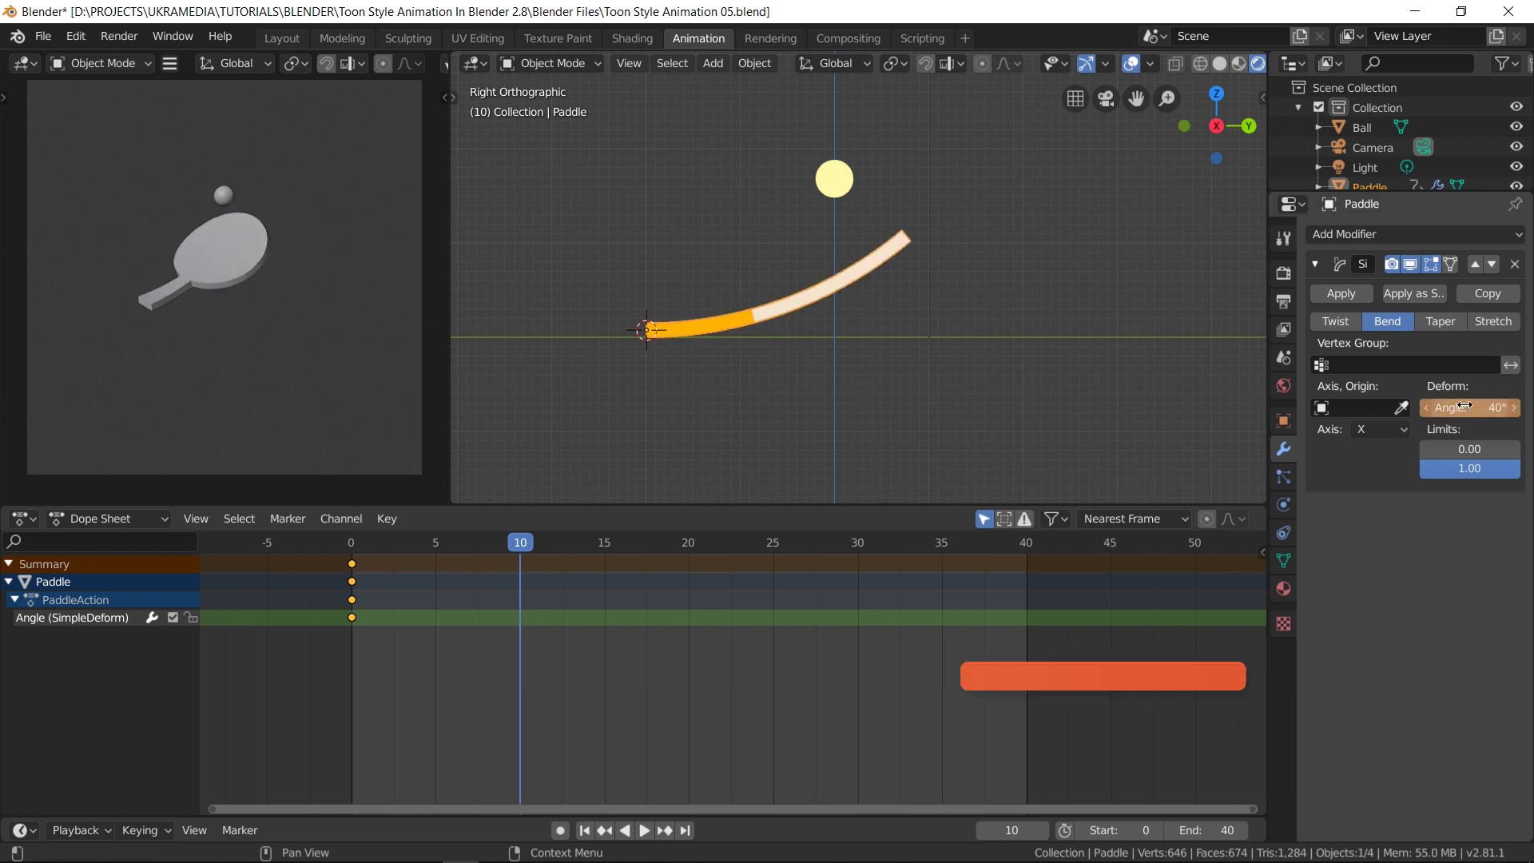
{"action": "key", "text": "i"}
Preview the bend, go to frame 20, and keyframe the same 40° bend angle there.
{"action": "key", "text": "space"}
{"action": "key", "text": "shift+Left"}
{"action": "left_click_drag", "start_coordinate": [341, 555], "coordinate": [699, 554]}
{"action": "key", "text": "space"}
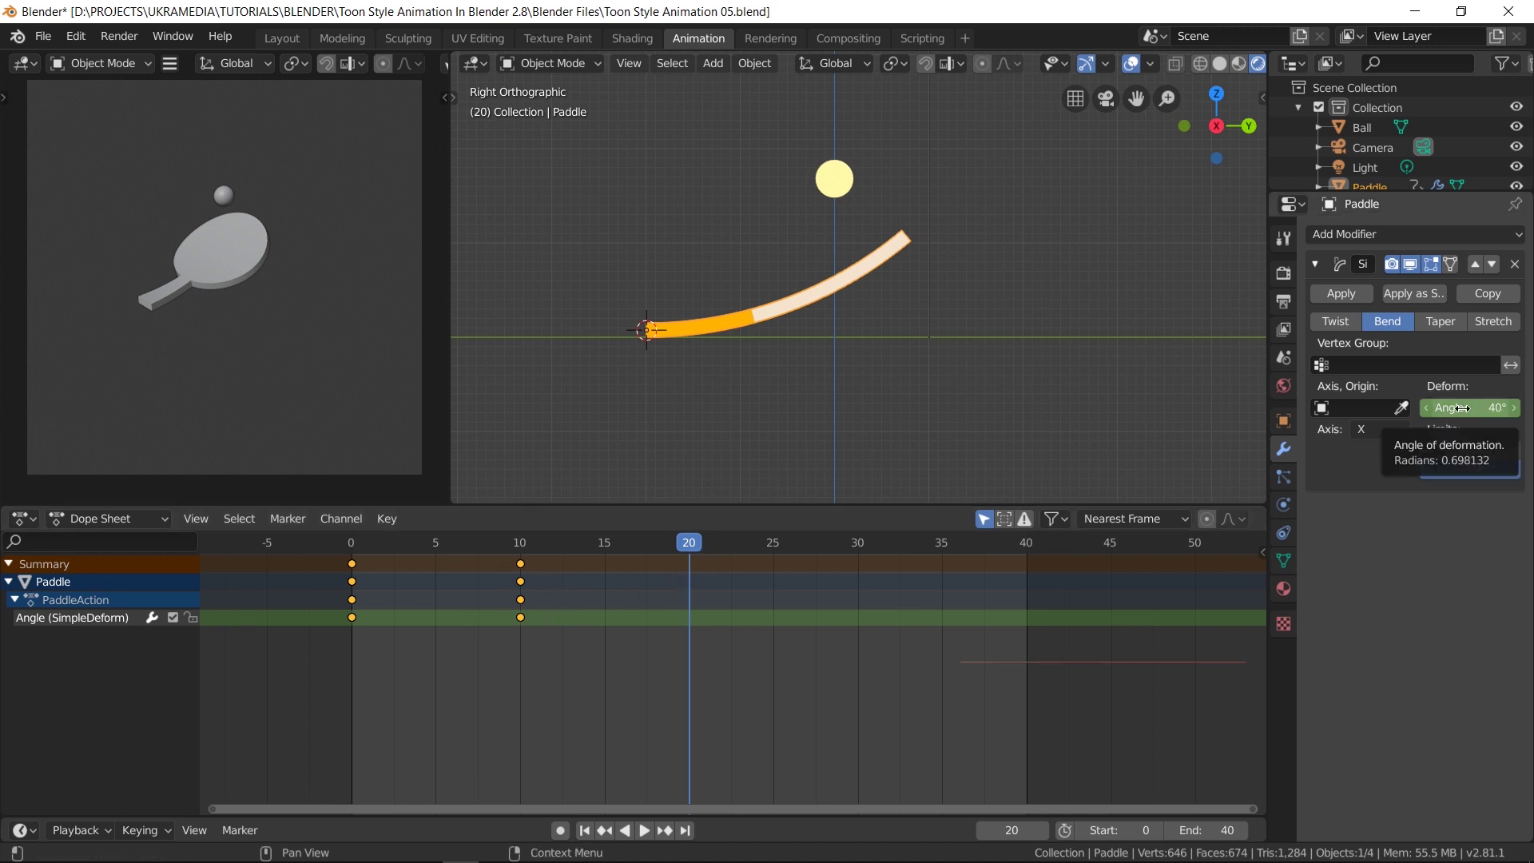
{"action": "key", "text": "i"}
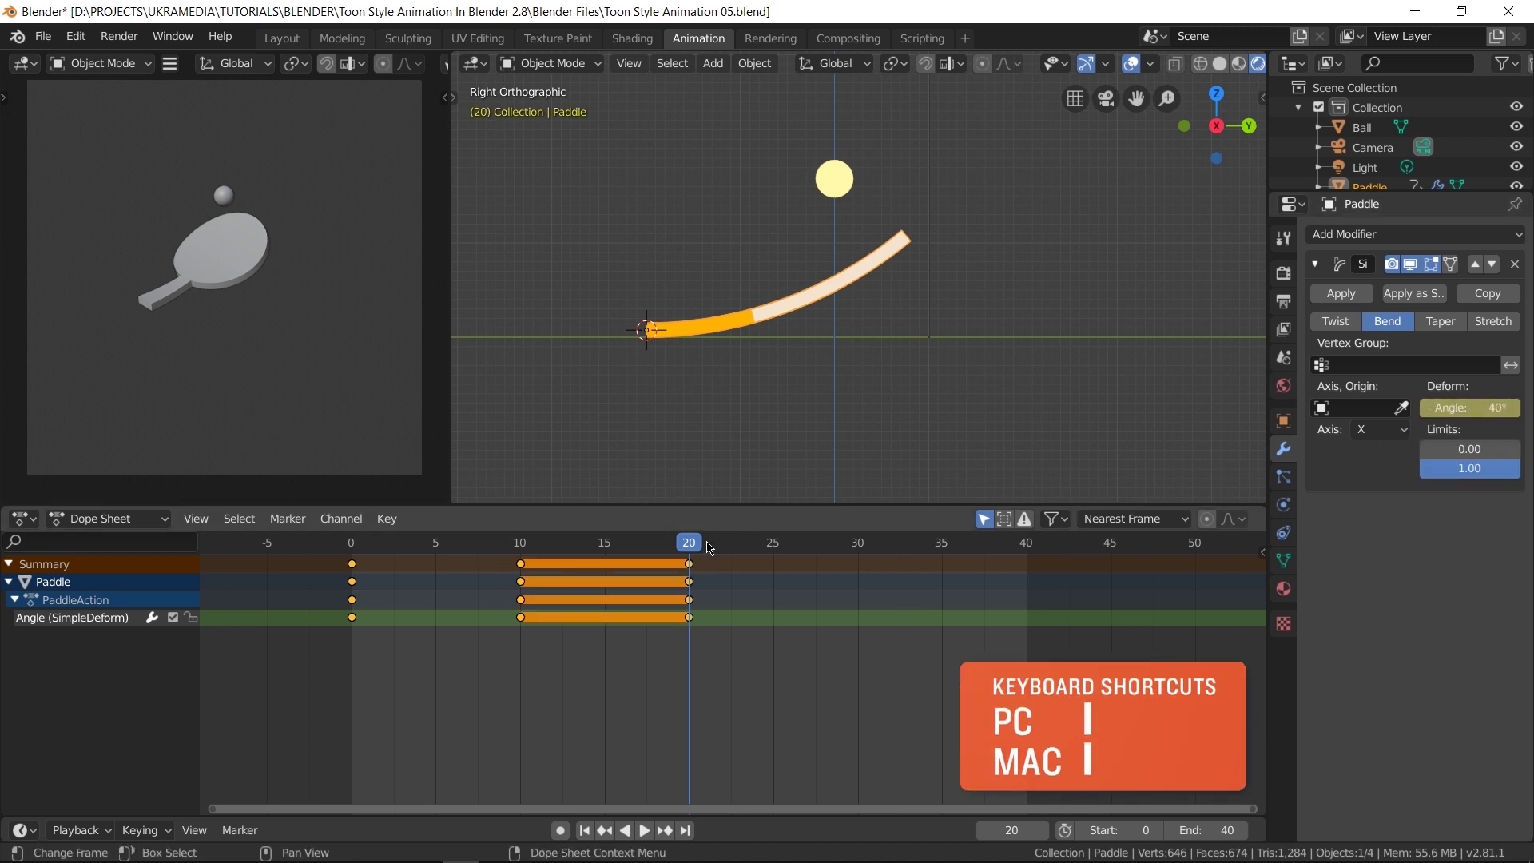
Keyframe the paddle's bend angle at -40° on frame 30, then preview the bend animation and return to frame 0.
{"action": "left_click_drag", "start_coordinate": [692, 551], "coordinate": [858, 551]}
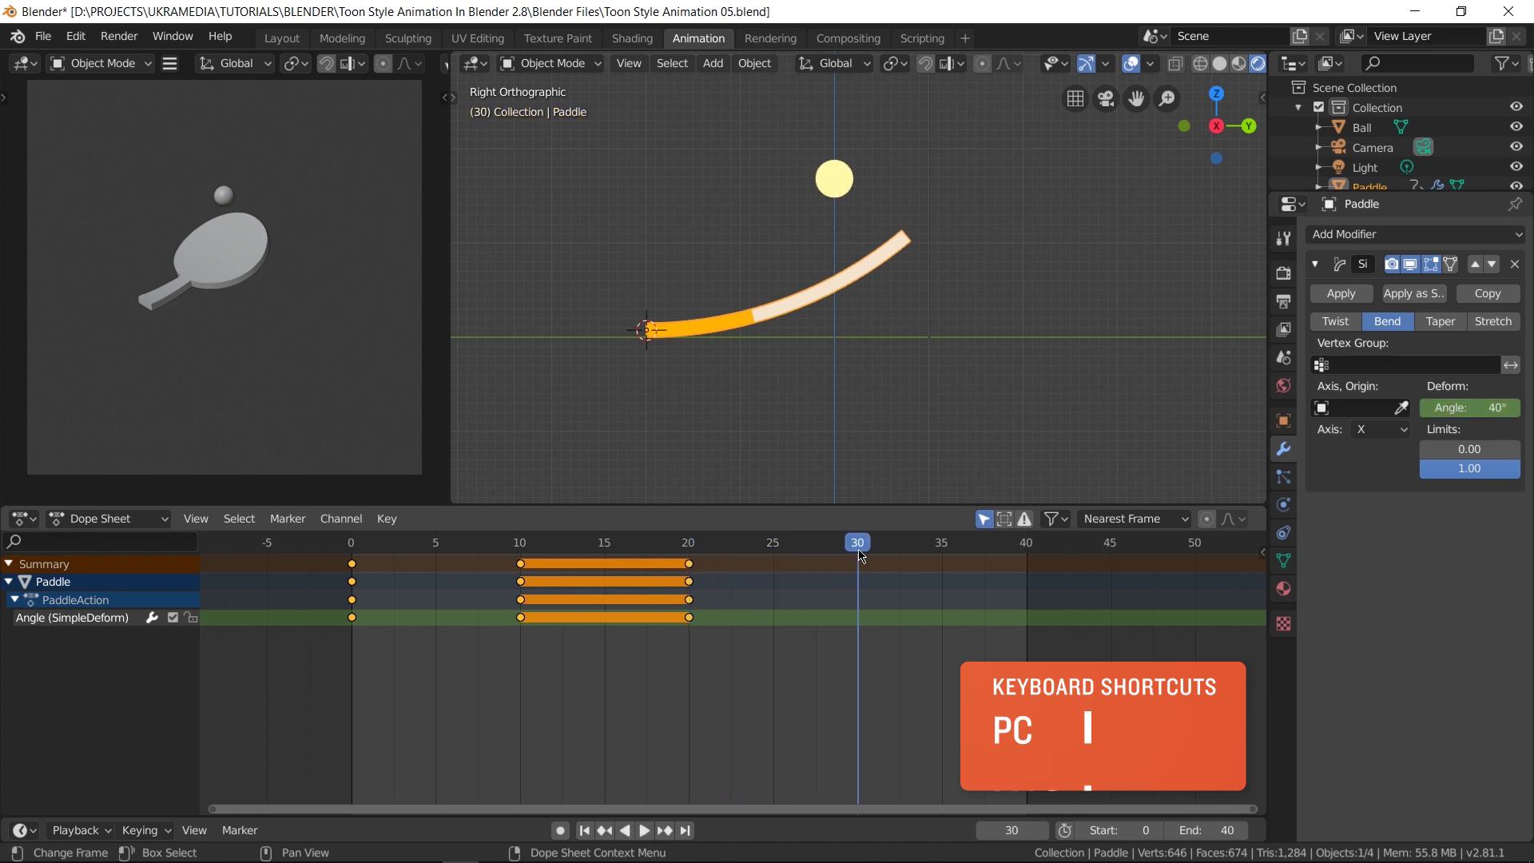
{"action": "left_click", "coordinate": [1472, 403]}
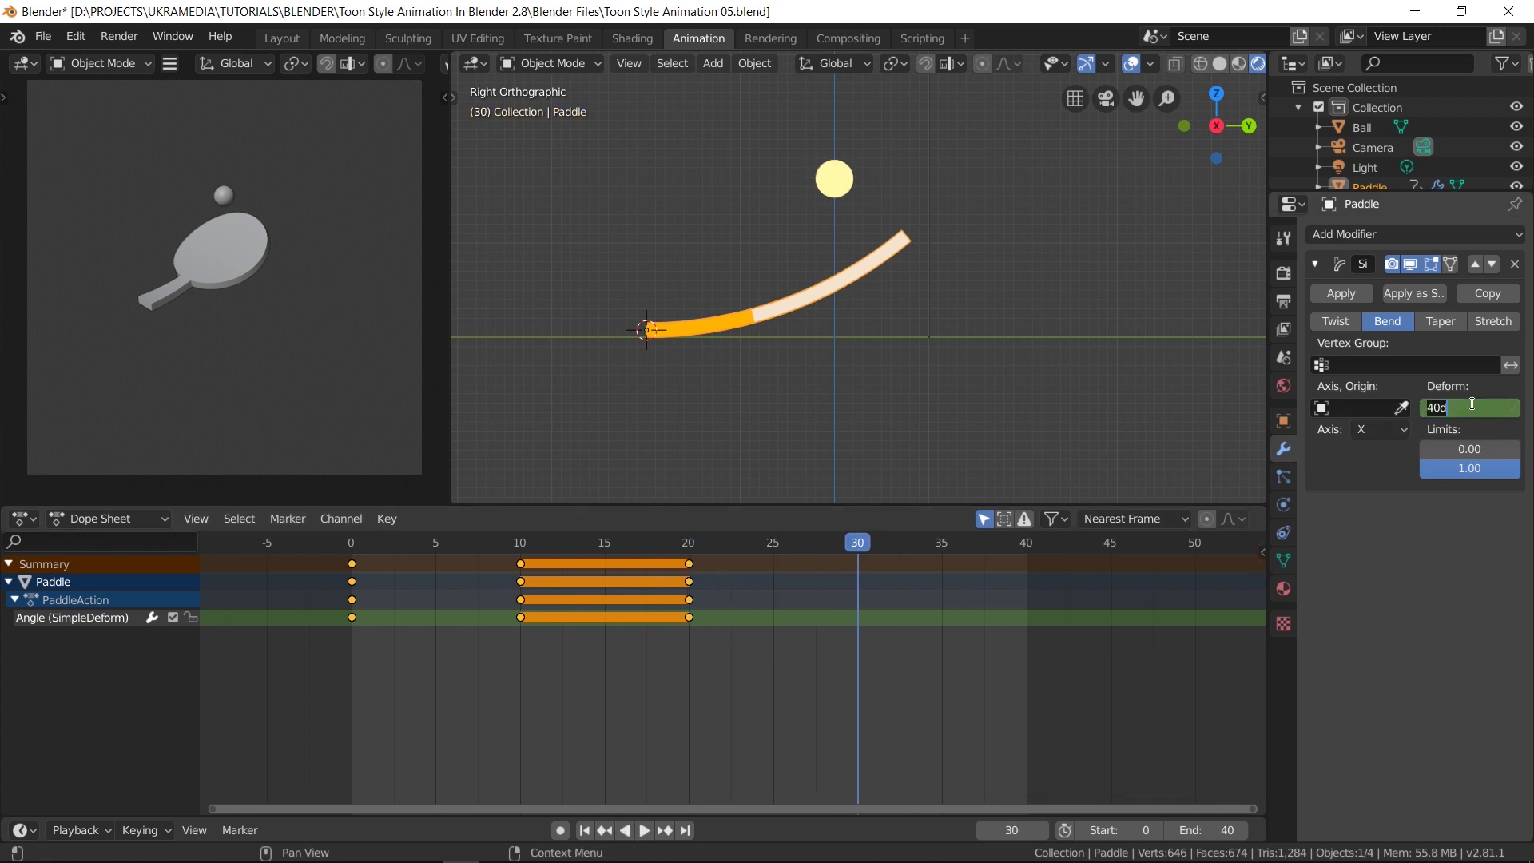
{"action": "type", "text": "0"}
{"action": "key", "text": "Return"}
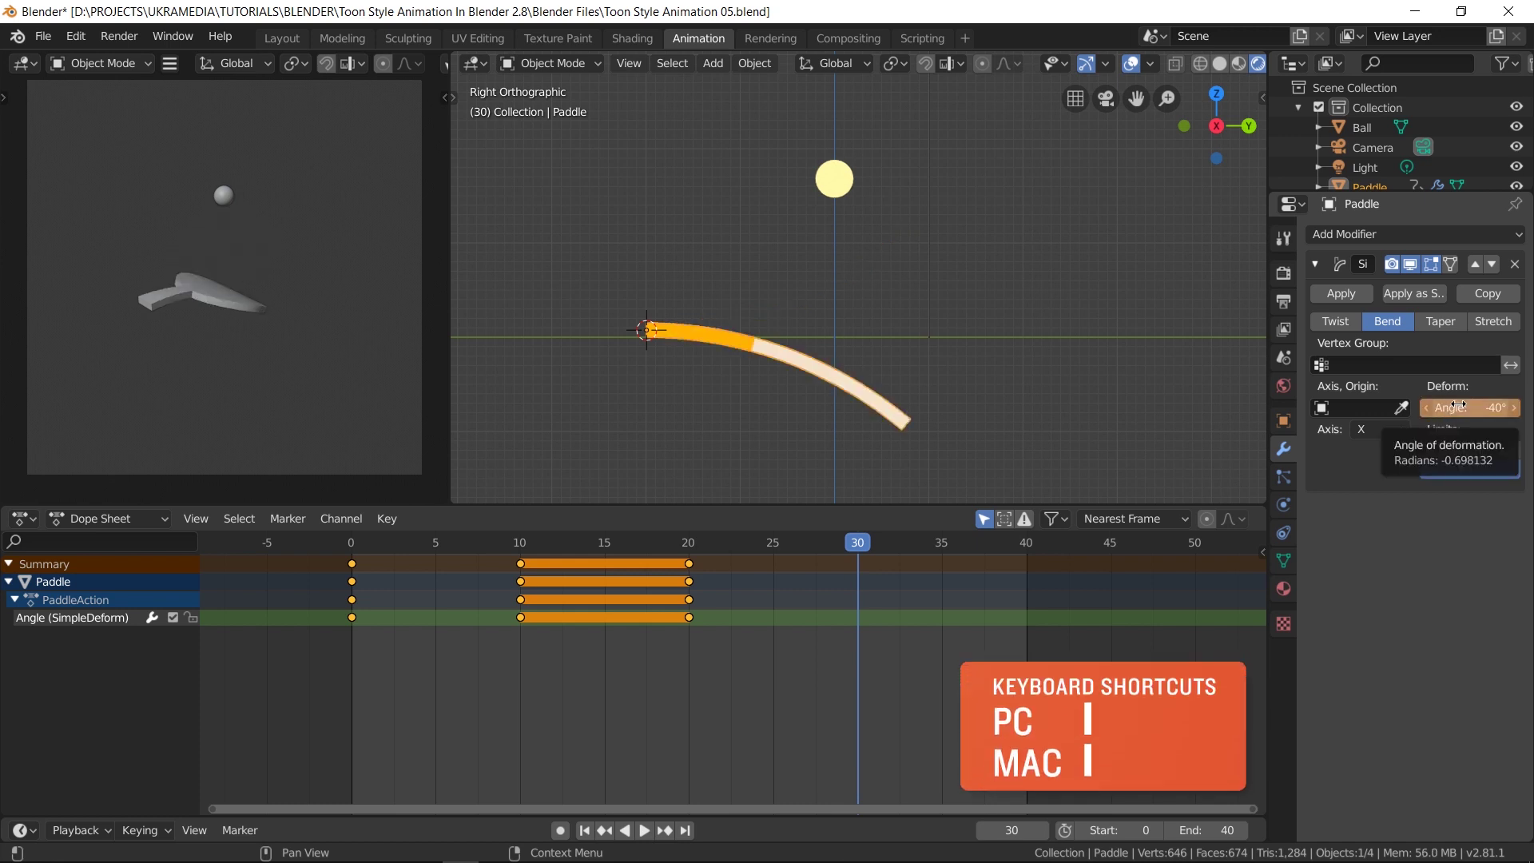
{"action": "key", "text": "i"}
{"action": "key", "text": "space"}
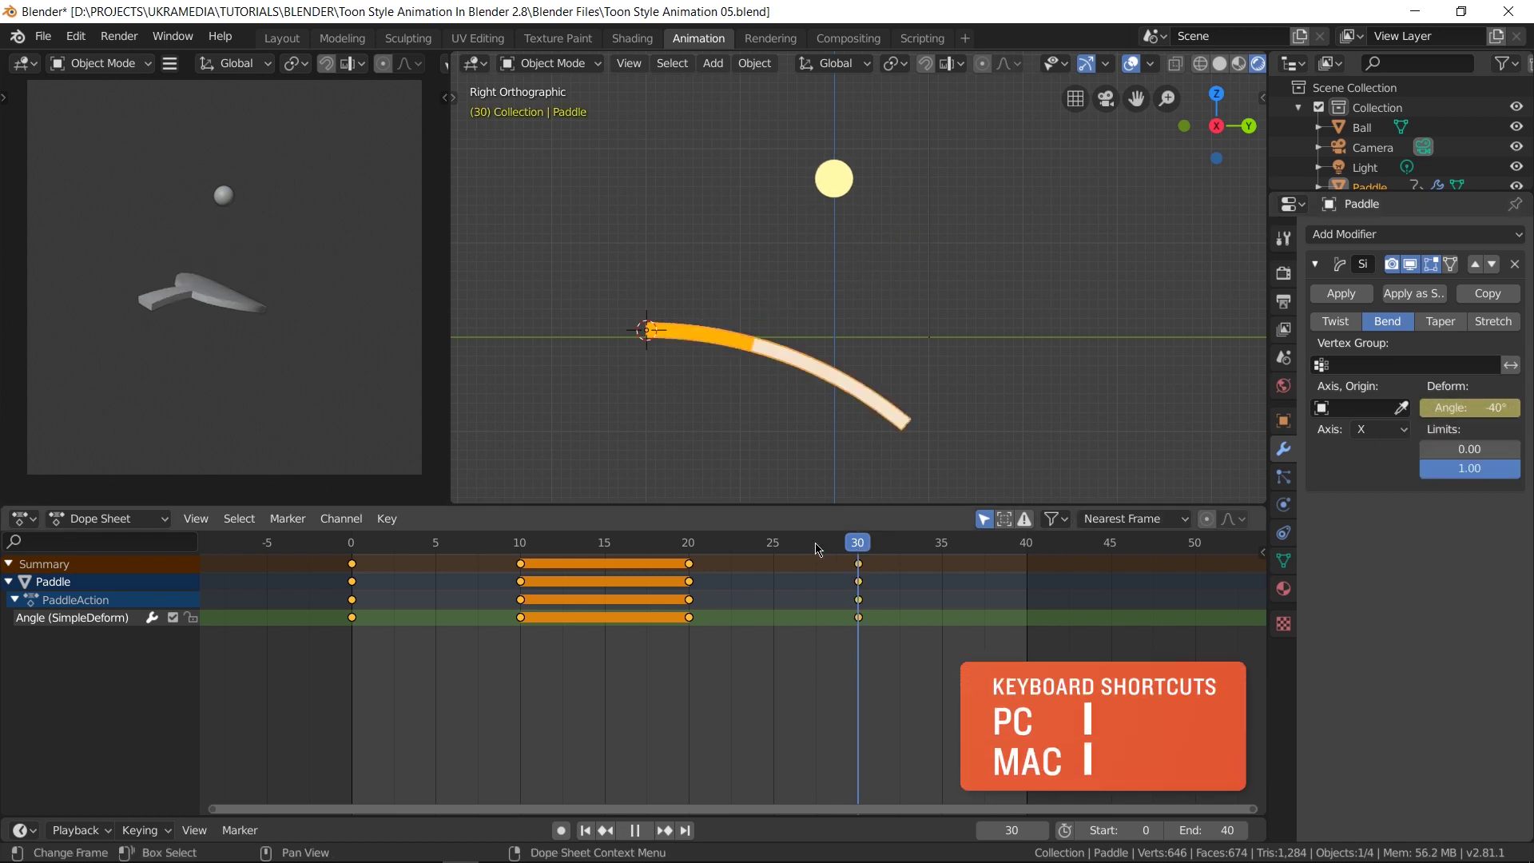
{"action": "left_click", "coordinate": [352, 547]}
{"action": "mouse_move", "coordinate": [352, 551]}
{"action": "left_mouse_down"}
{"action": "mouse_move", "coordinate": [850, 553]}
{"action": "mouse_move", "coordinate": [352, 573]}
{"action": "left_mouse_up"}
{"action": "key", "text": "space"}
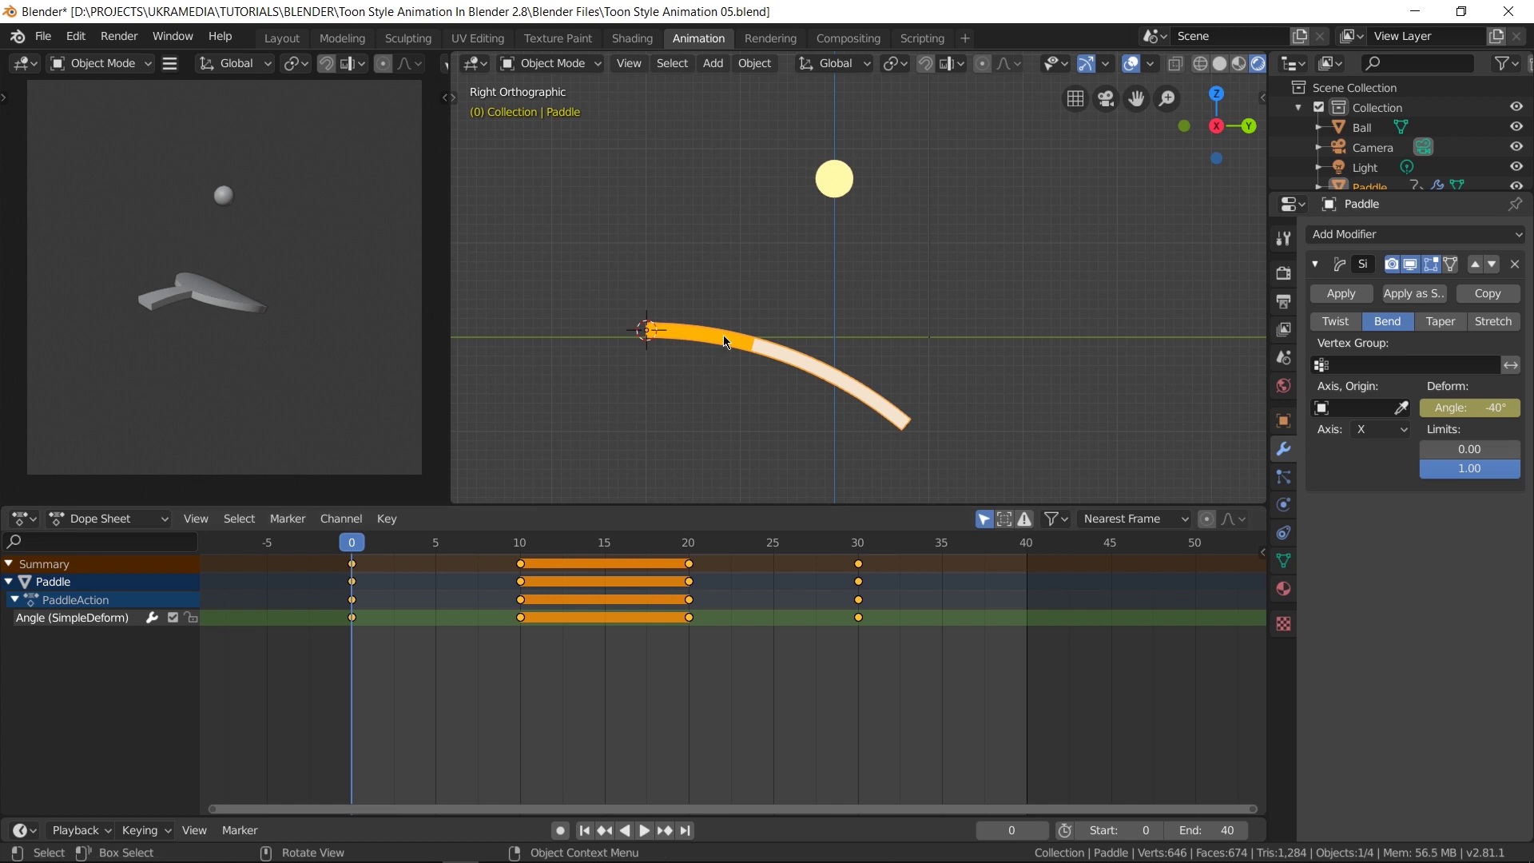
Keyframe the paddle's Y rotation at 0° on frame 10.
{"action": "left_click", "coordinate": [1284, 423]}
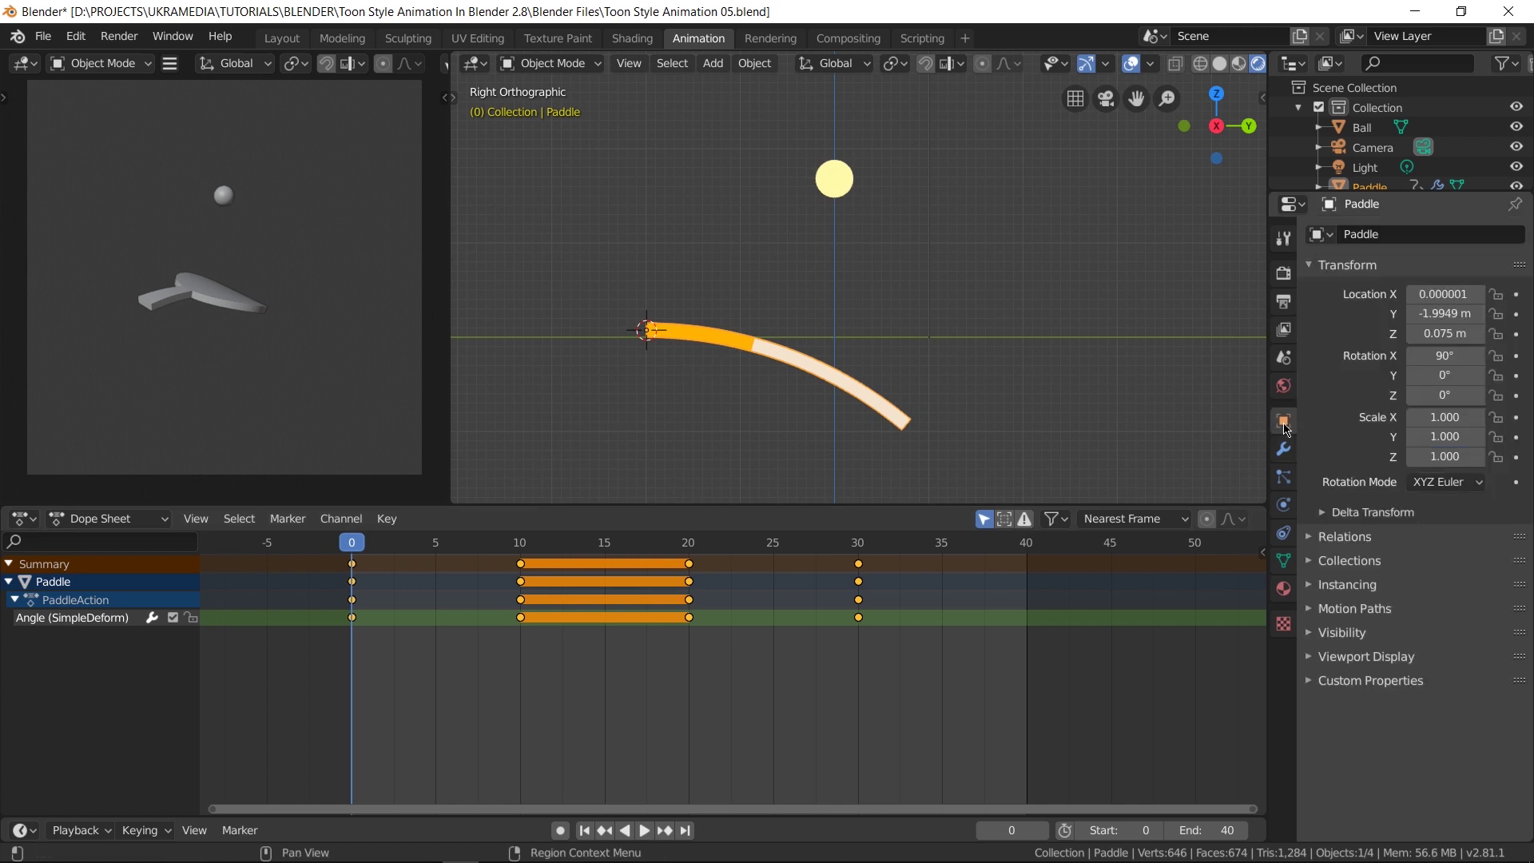
{"action": "mouse_move", "coordinate": [1443, 376]}
{"action": "left_mouse_down"}
{"action": "mouse_move", "coordinate": [1462, 376]}
{"action": "mouse_move", "coordinate": [1439, 384]}
{"action": "left_mouse_up"}
{"action": "left_click", "coordinate": [522, 544]}
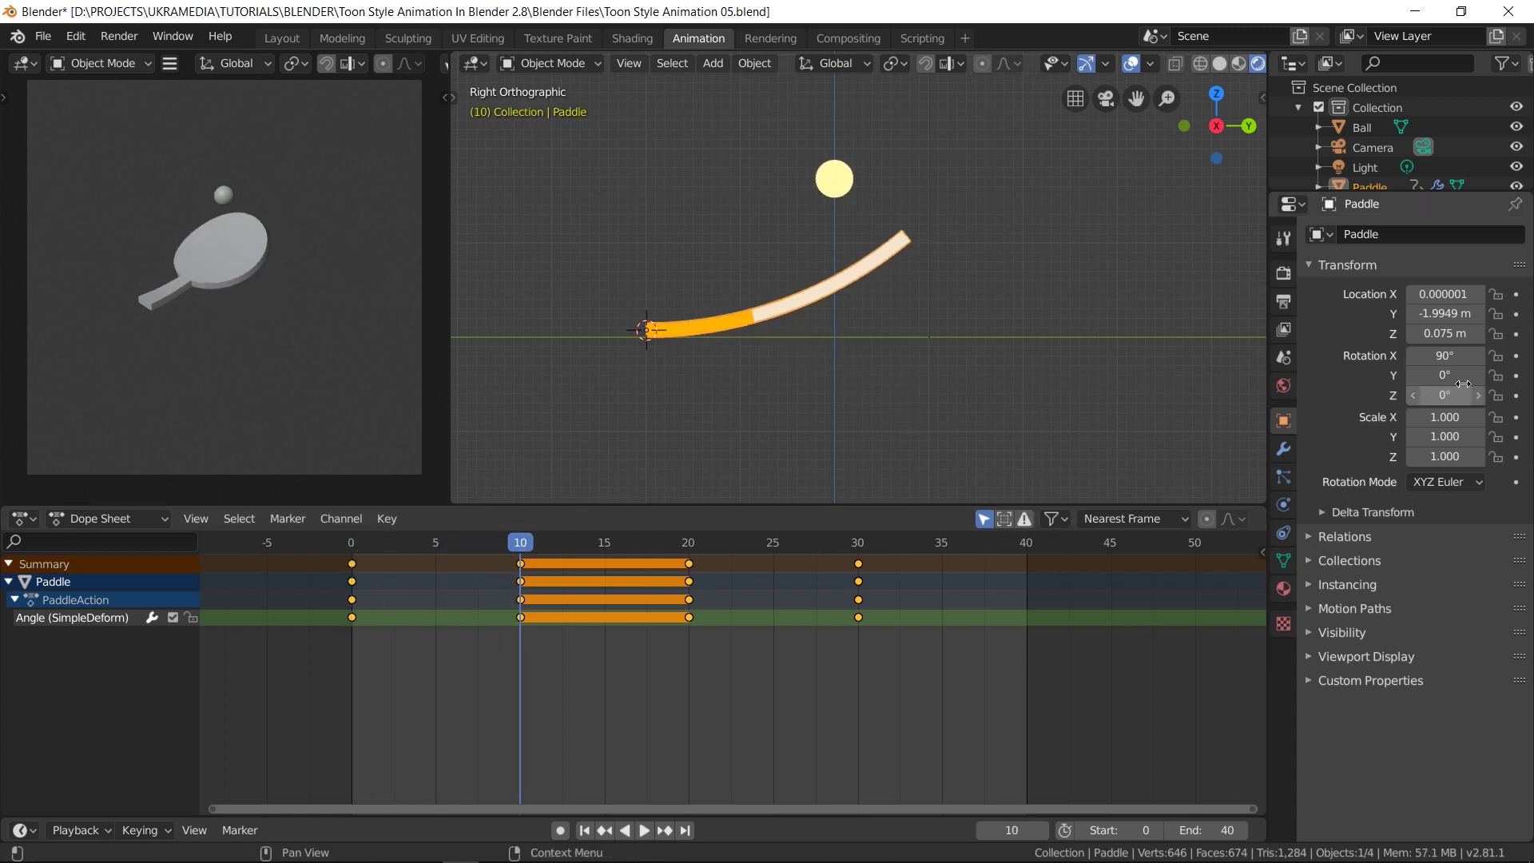
{"action": "left_click", "coordinate": [1517, 377]}
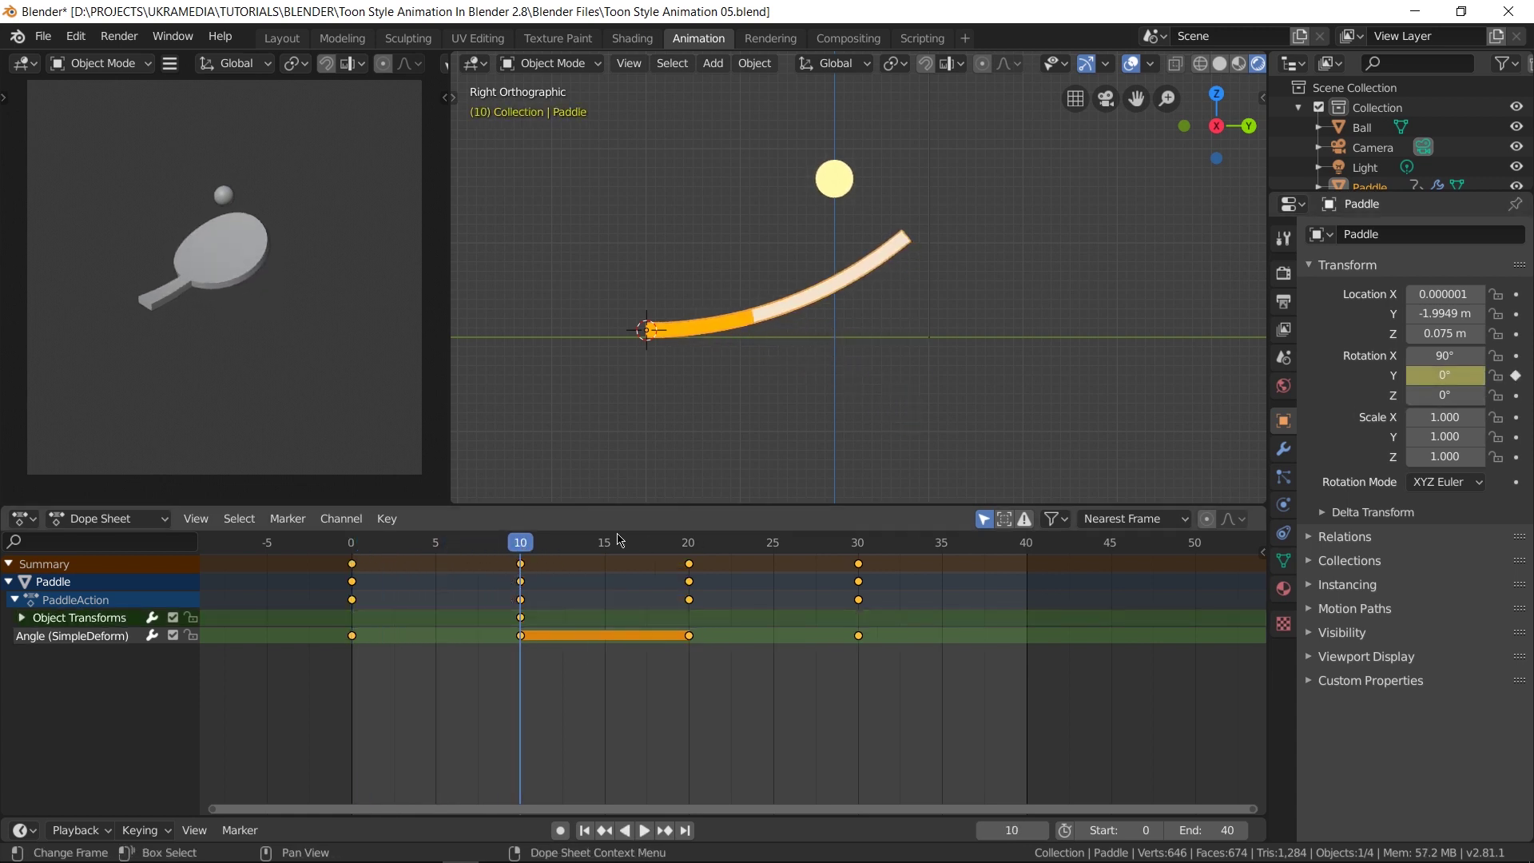
Set the paddle's Y rotation to -180° at frame 20 and keyframe it.
{"action": "left_click_drag", "start_coordinate": [525, 548], "coordinate": [689, 553]}
{"action": "left_click_drag", "start_coordinate": [1445, 375], "coordinate": [1407, 374]}
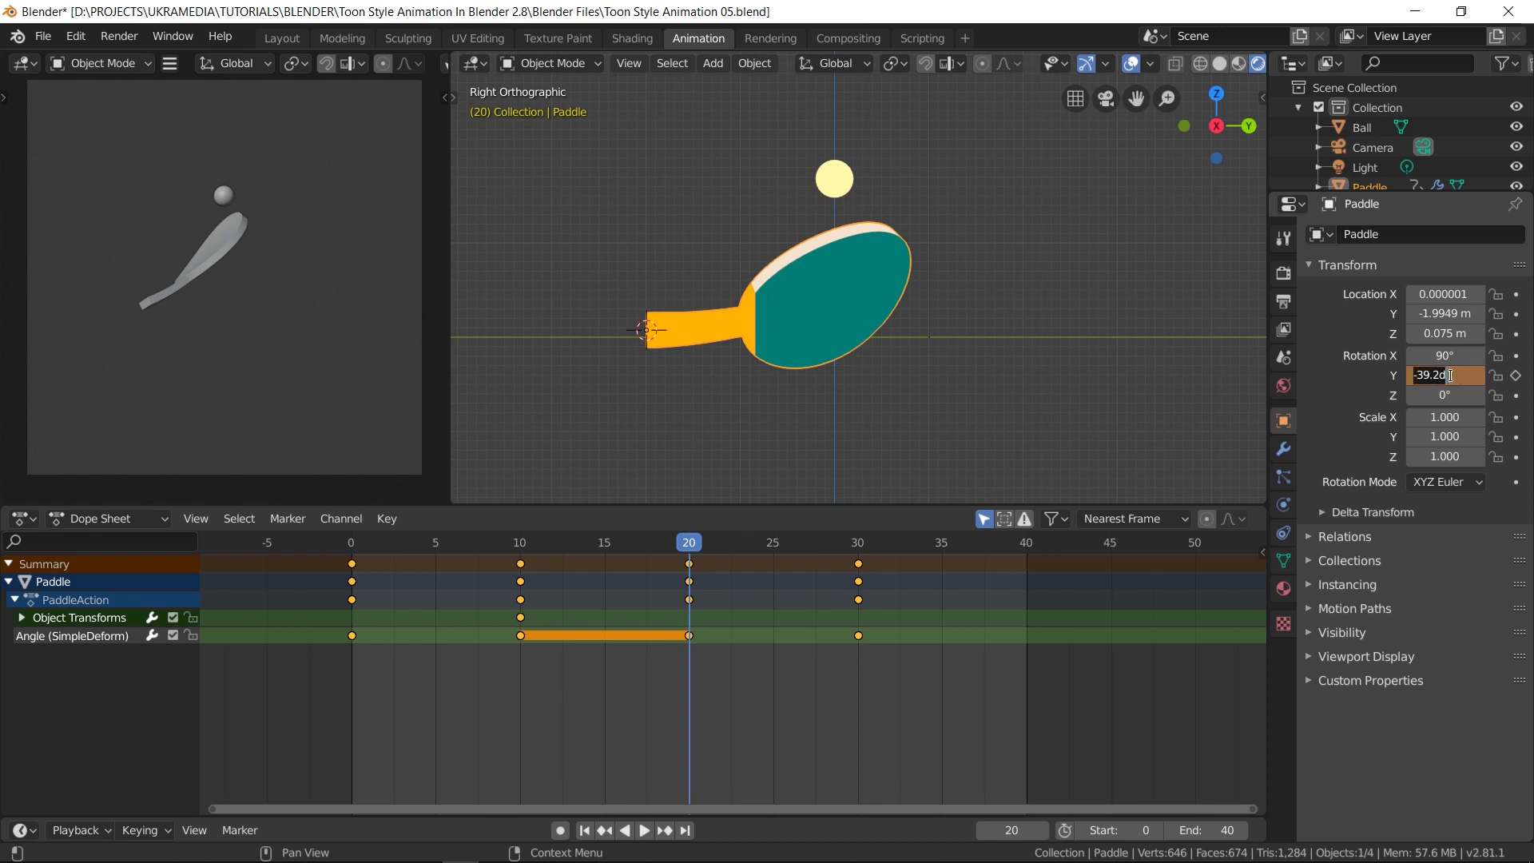
{"action": "type", "text": "0"}
{"action": "key", "text": "Return"}
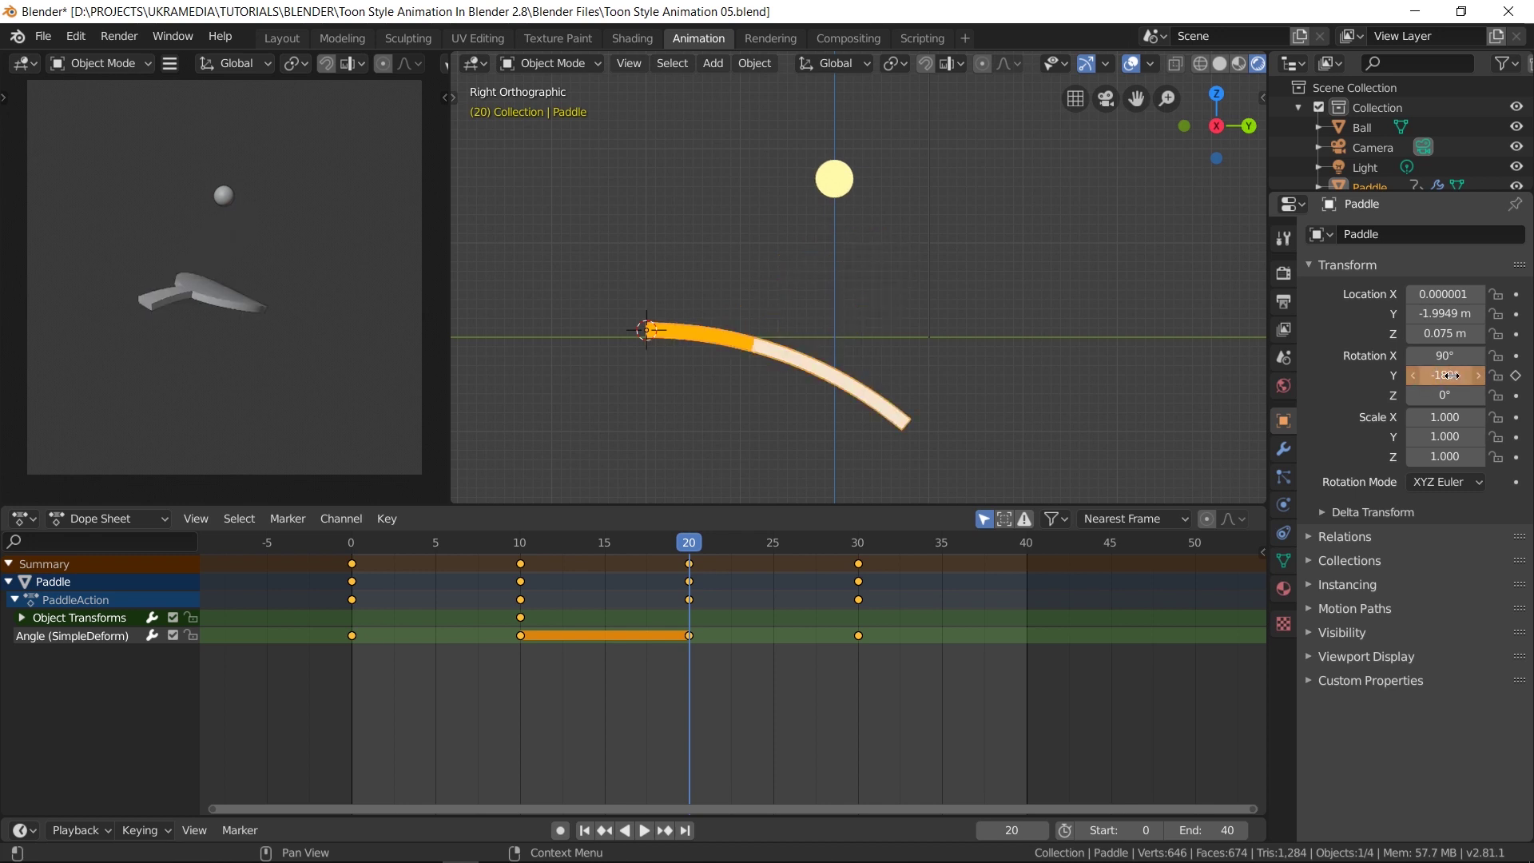
{"action": "left_click", "coordinate": [1518, 375]}
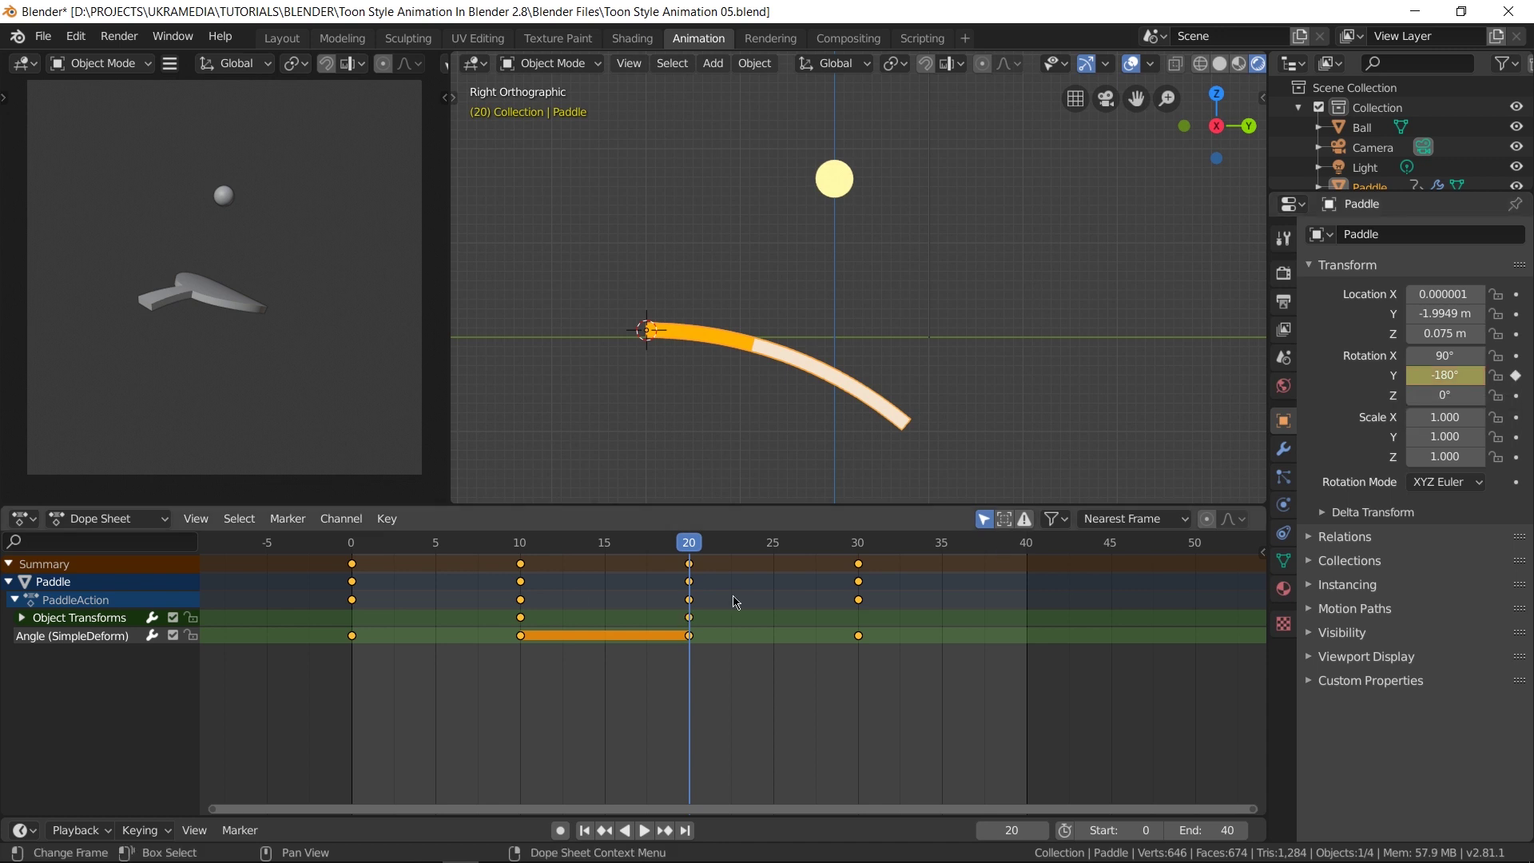
Preview the flip, go to frame 30, and keyframe the same -180° Y rotation there.
{"action": "left_click", "coordinate": [557, 549]}
{"action": "key", "text": "space"}
{"action": "left_click_drag", "start_coordinate": [557, 549], "coordinate": [869, 554]}
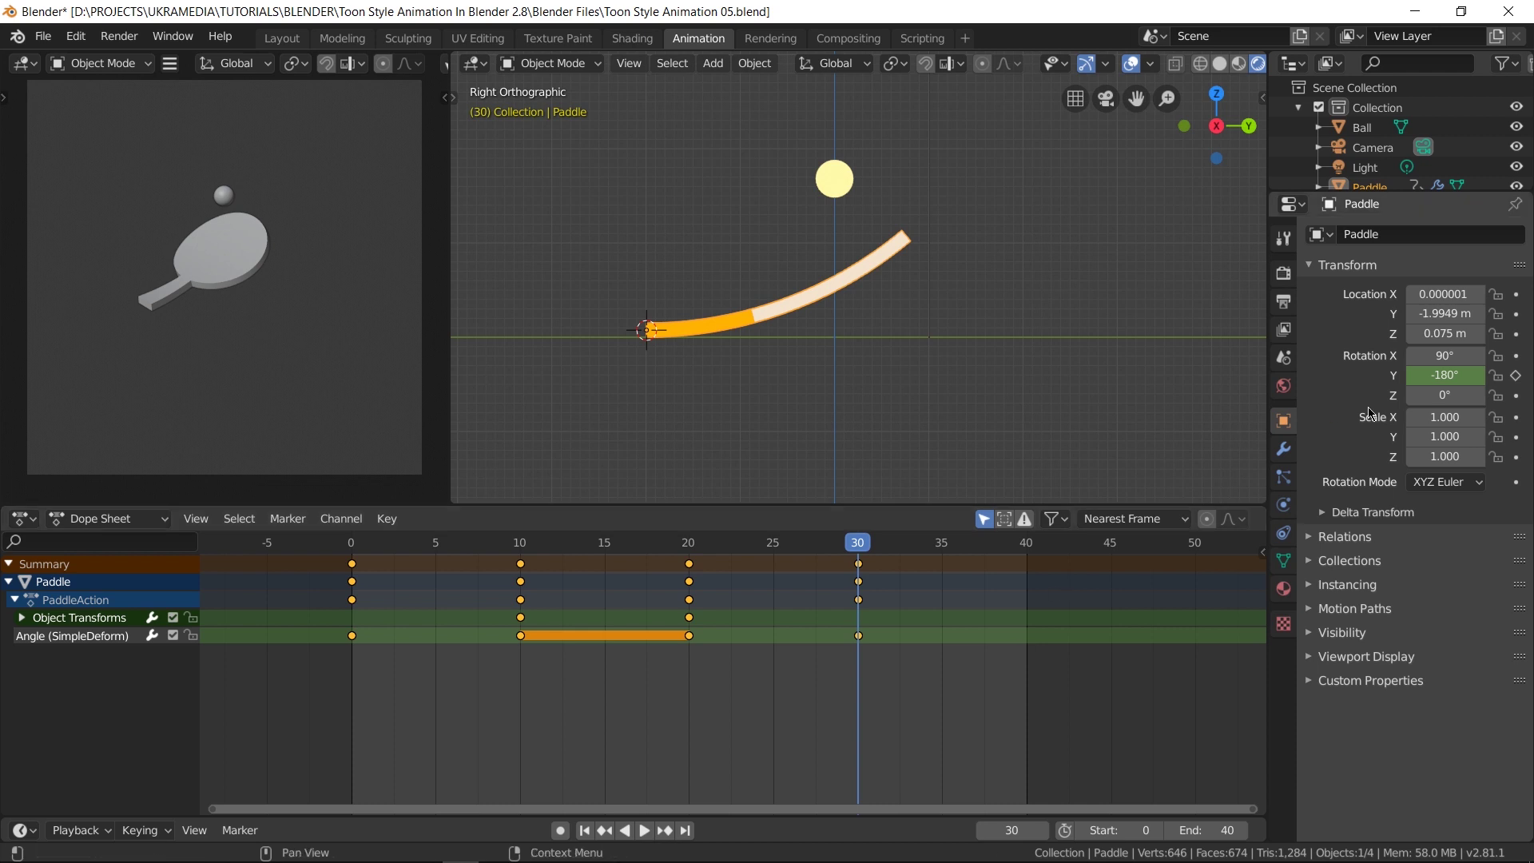
{"action": "left_click", "coordinate": [1517, 376]}
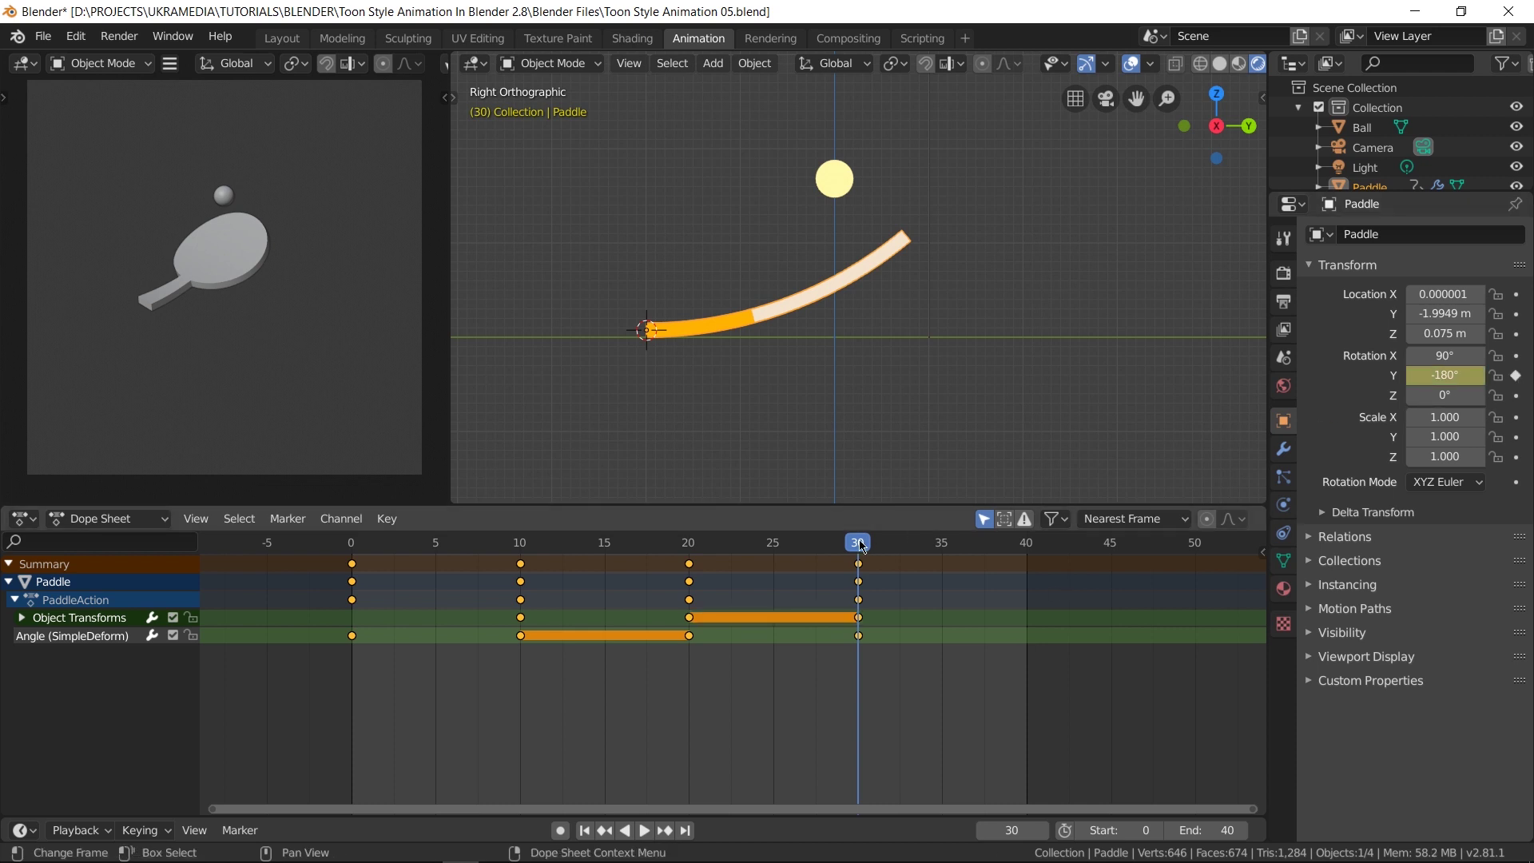
Set the paddle's Y rotation to -360° at frame 40 and keyframe it.
{"action": "key", "text": "space"}
{"action": "key", "text": "space"}
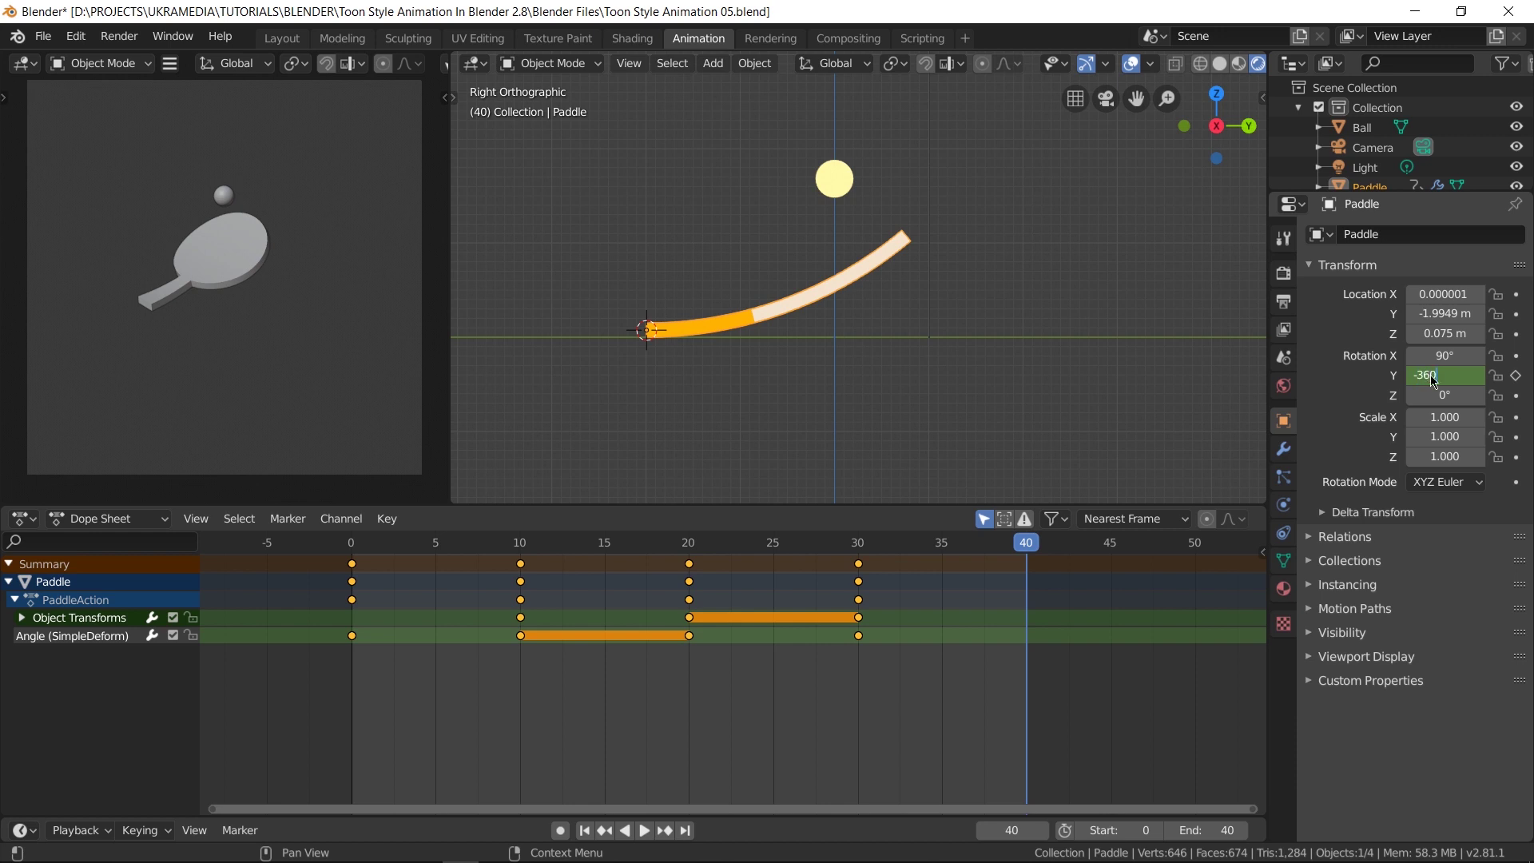
{"action": "type", "text": "-60"}
{"action": "key", "text": "Return"}
{"action": "left_click", "coordinate": [1517, 382]}
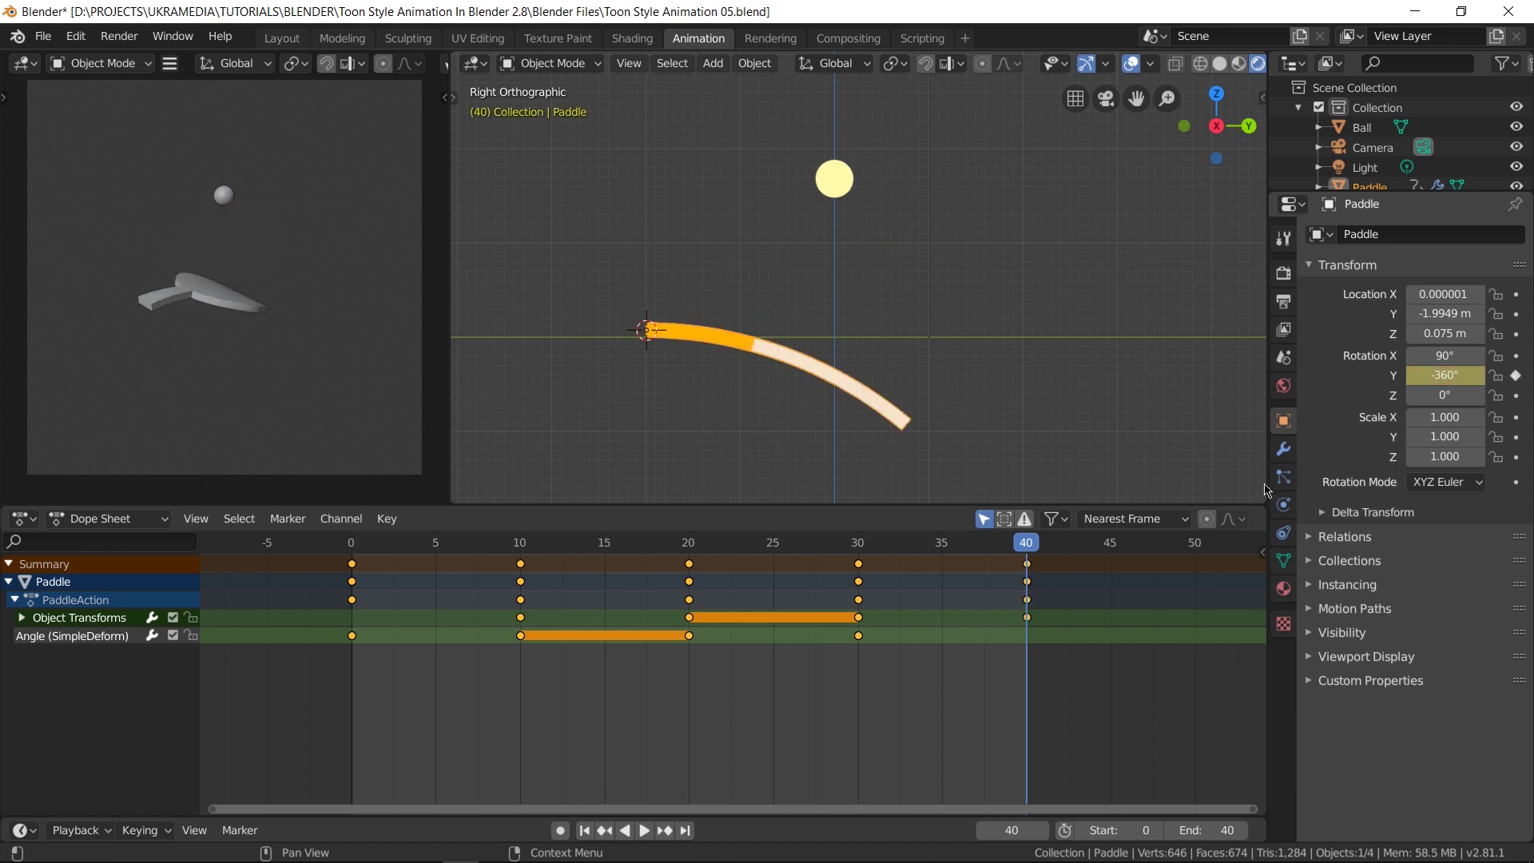
Play back the paddle loop and switch the Dope Sheet area to the Graph Editor.
{"action": "key", "text": "space"}
{"action": "left_click_drag", "start_coordinate": [353, 564], "coordinate": [1049, 578]}
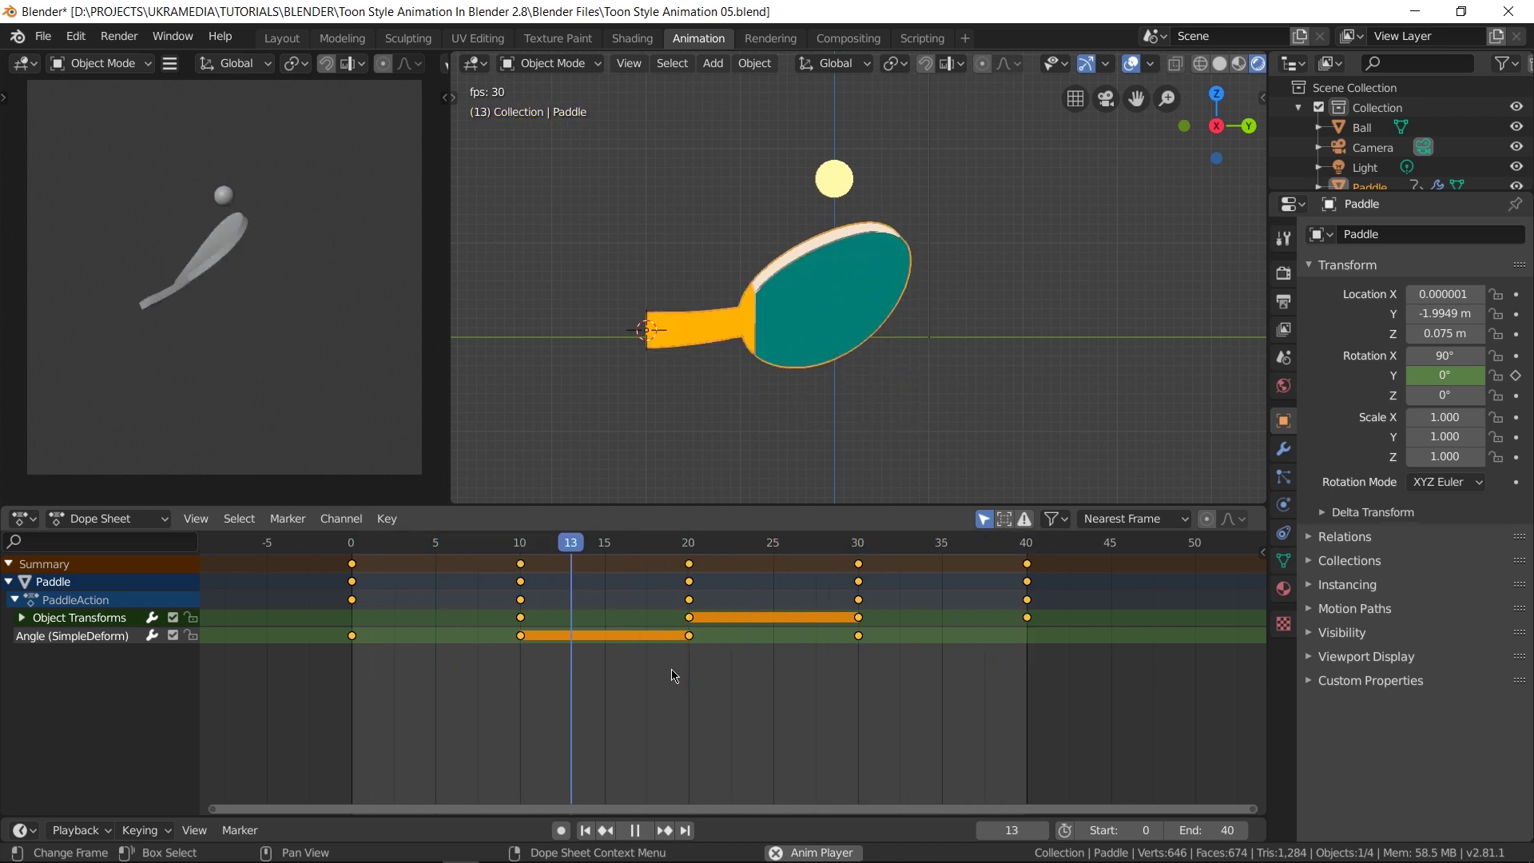
{"action": "left_click", "coordinate": [24, 519]}
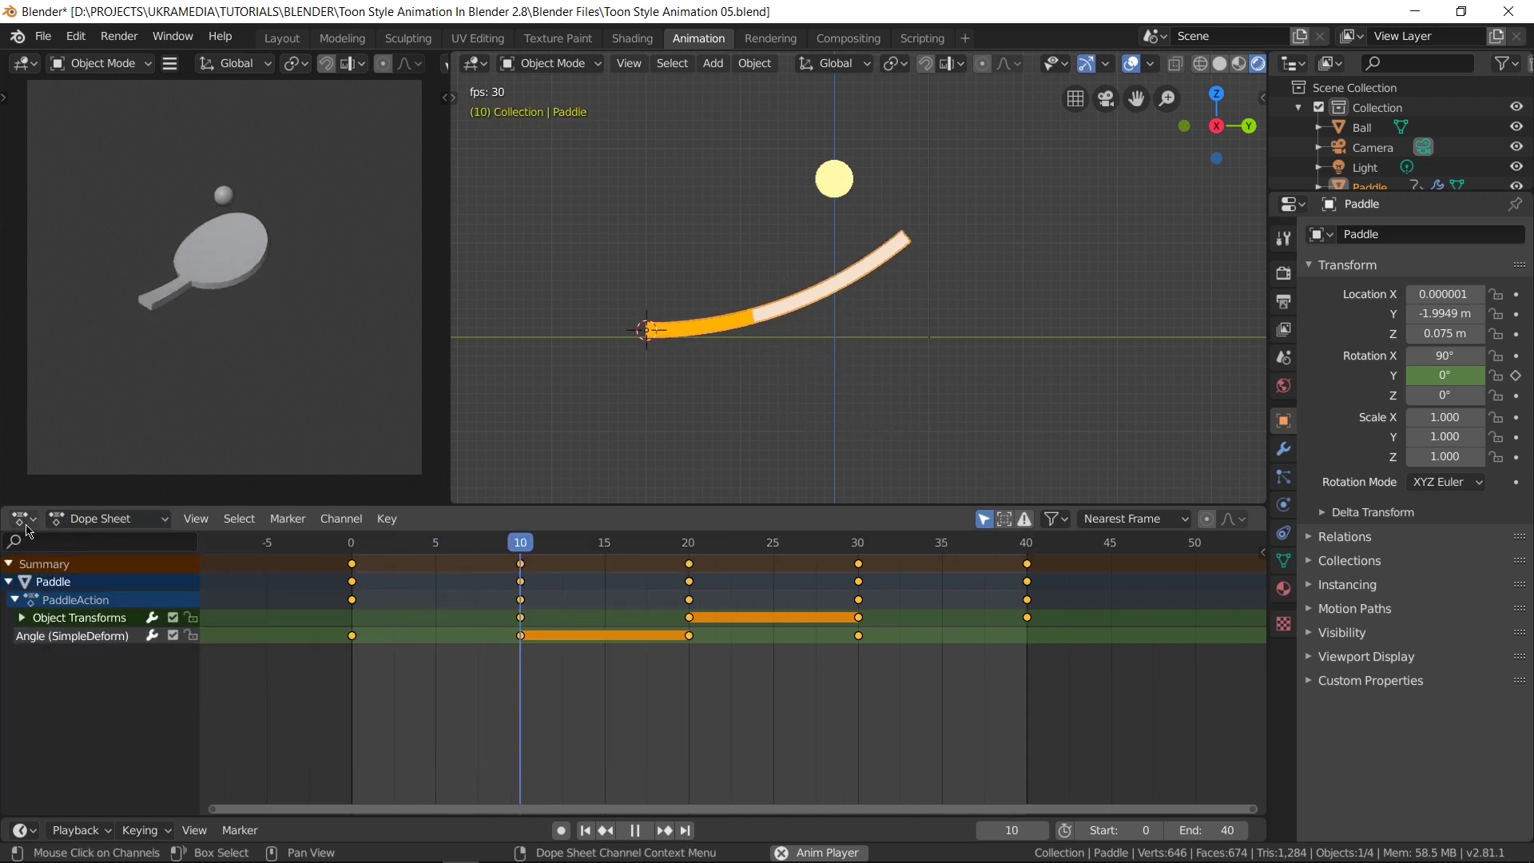
{"action": "left_click", "coordinate": [24, 519]}
{"action": "left_click", "coordinate": [268, 635]}
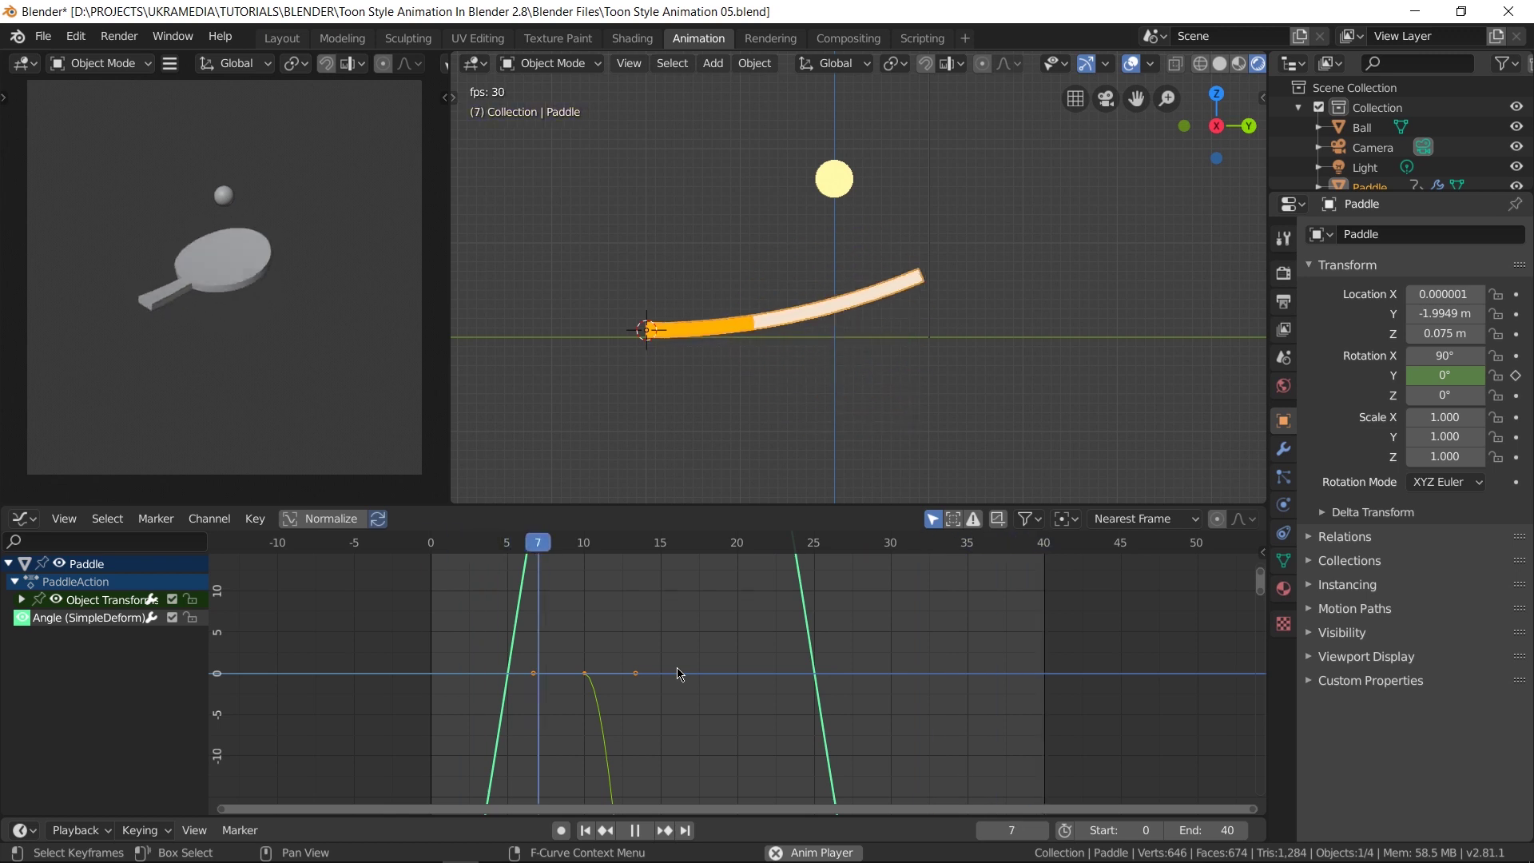
{"action": "key", "text": "space"}
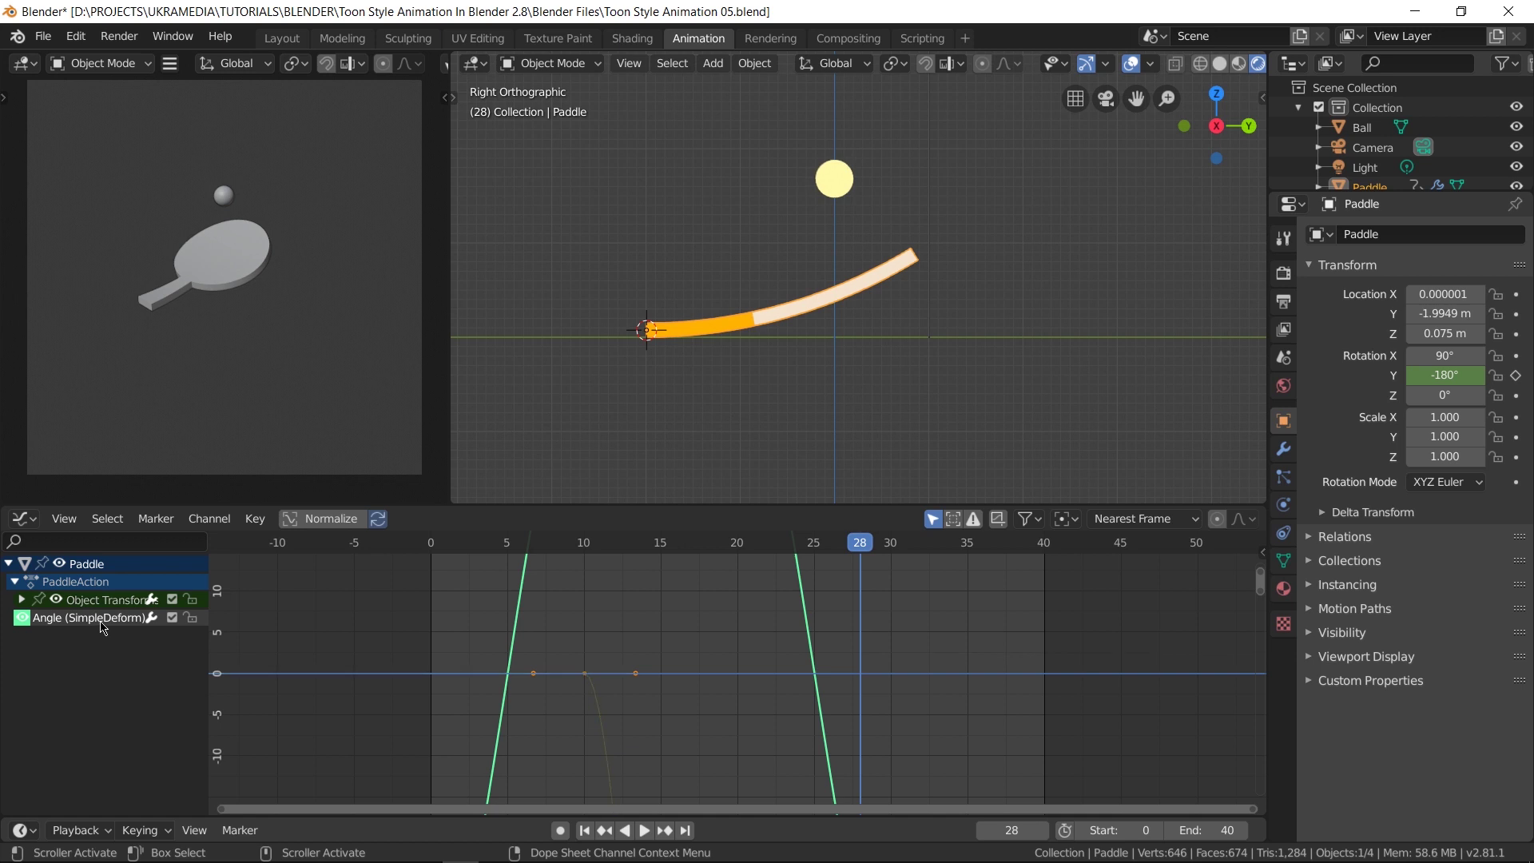
Expand the paddle's Object Transforms channels and frame the whole Angle (SimpleDeform) curve in the graph view.
{"action": "left_click", "coordinate": [21, 599]}
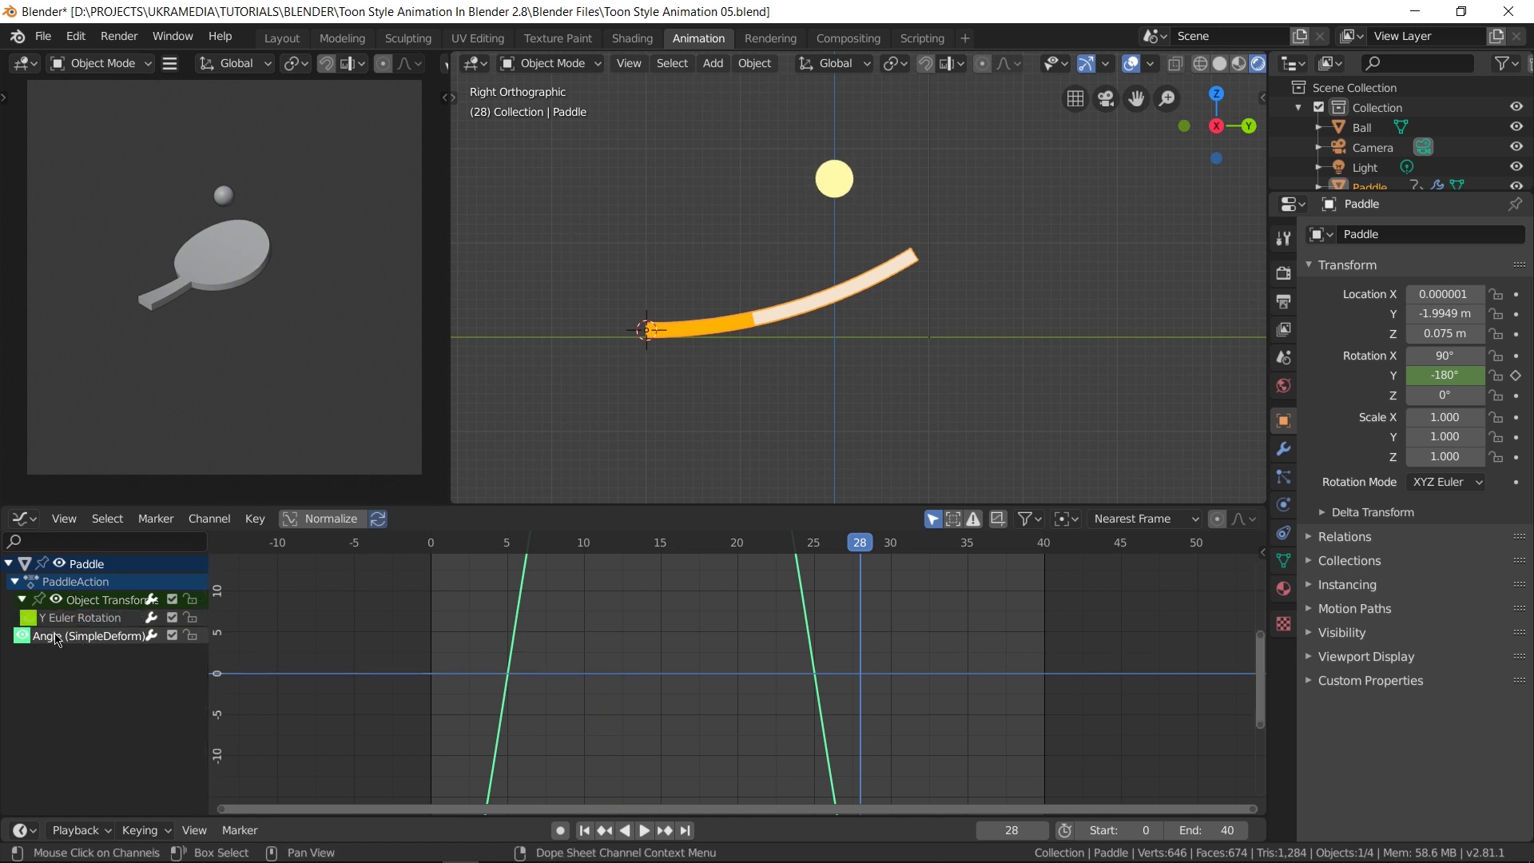
{"action": "key", "text": "a"}
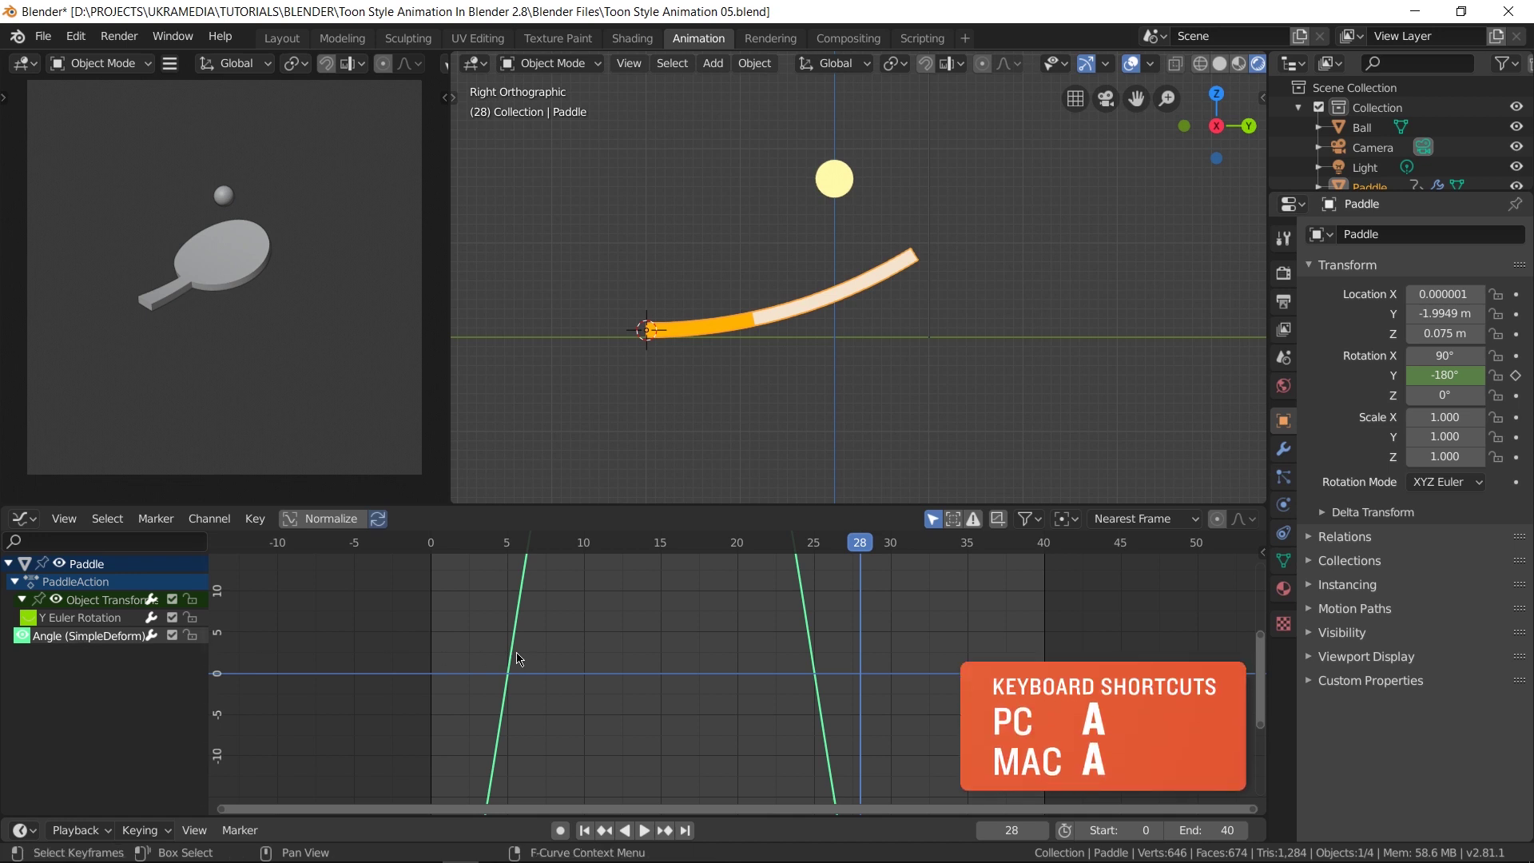
{"action": "key", "text": "KP_Decimal"}
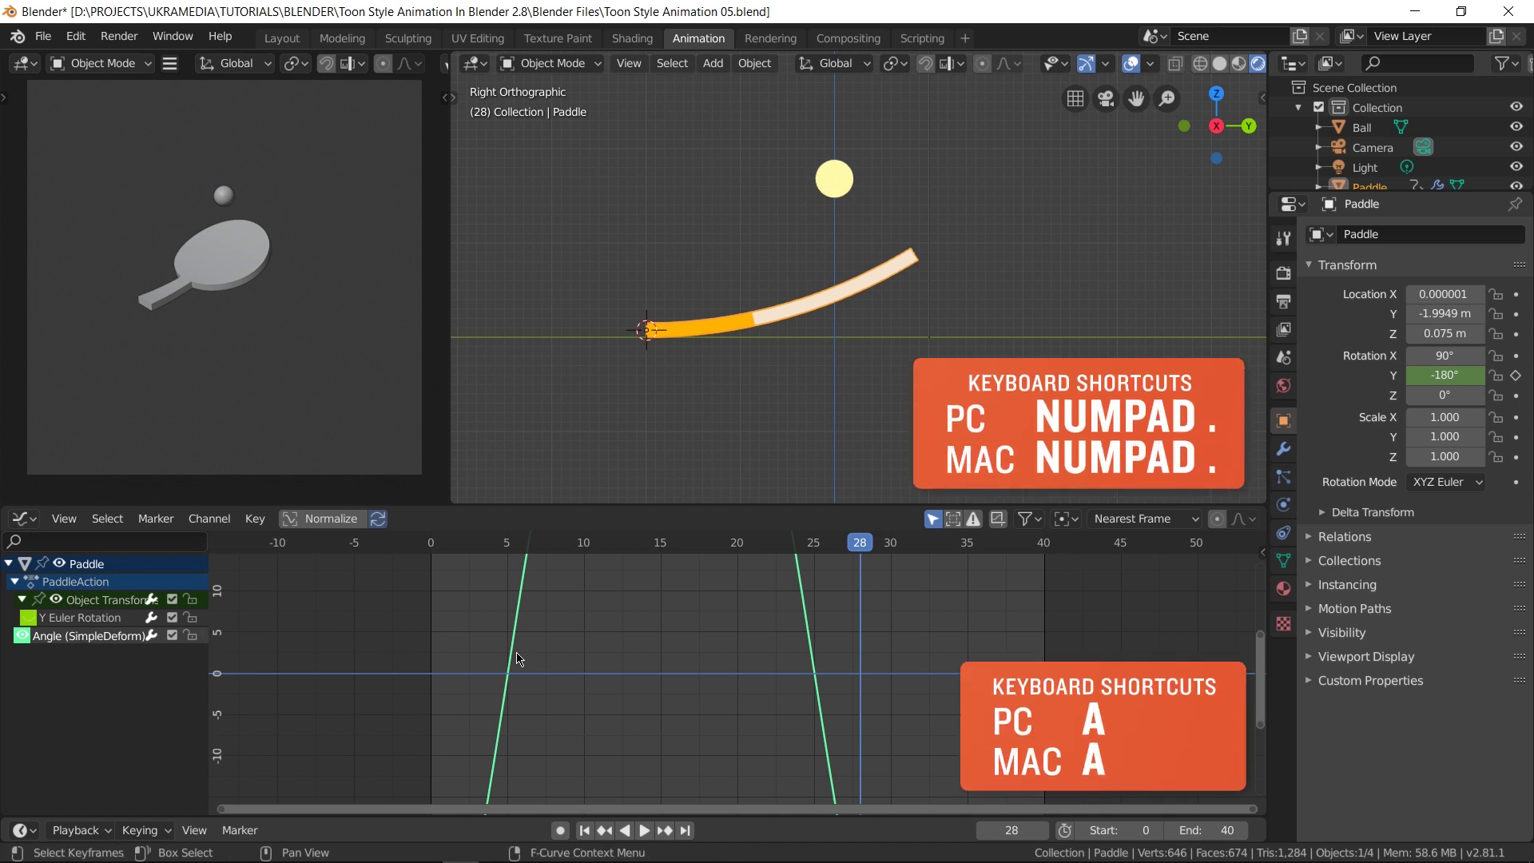
{"action": "key", "text": "KP_Decimal"}
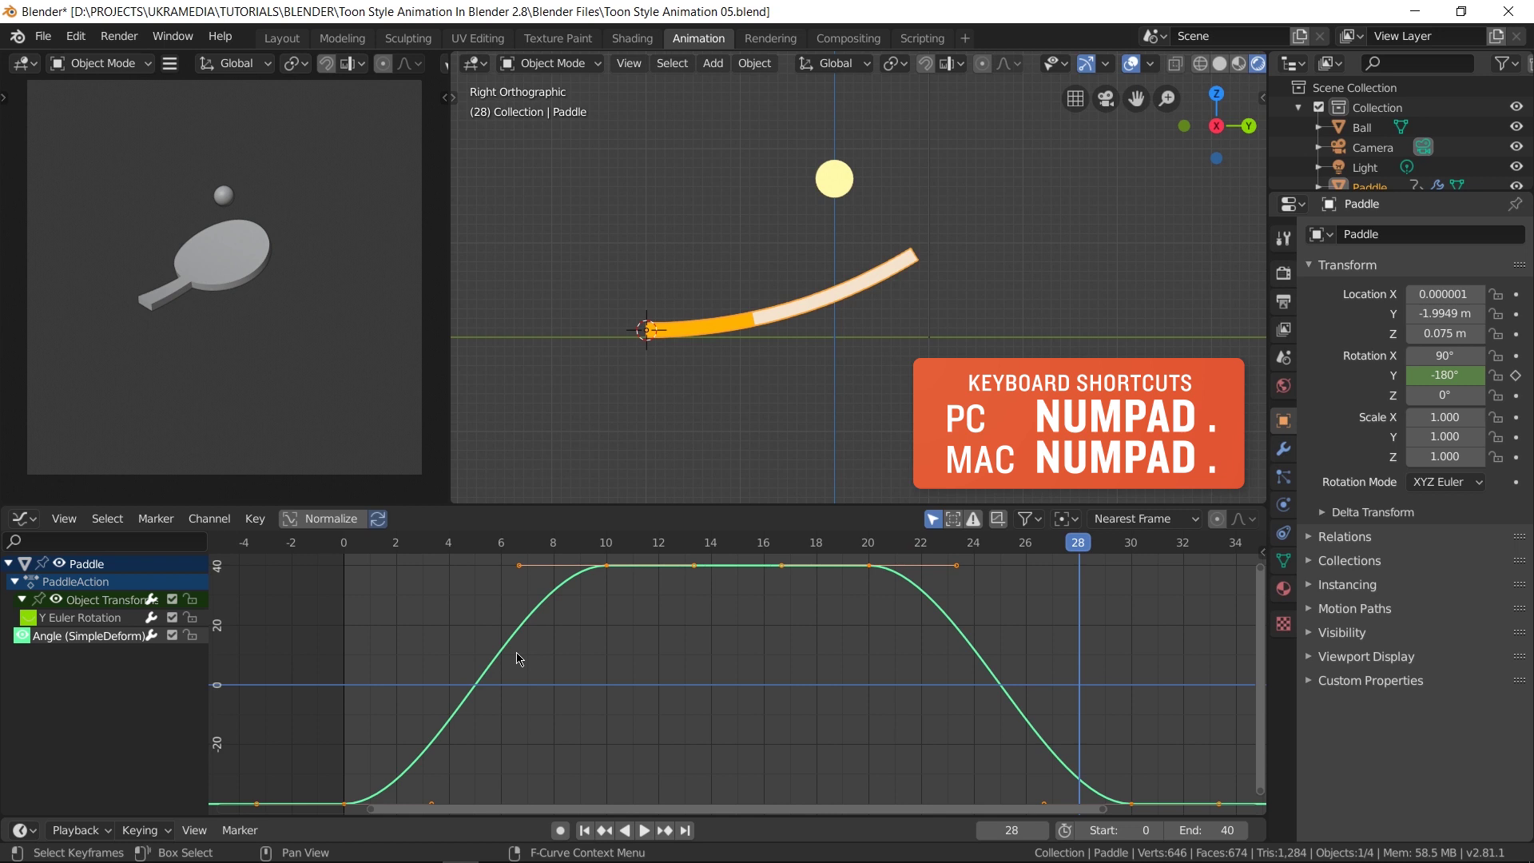
{"action": "scroll", "coordinate": [631, 703], "scroll_direction": "down", "scroll_amount": 2}
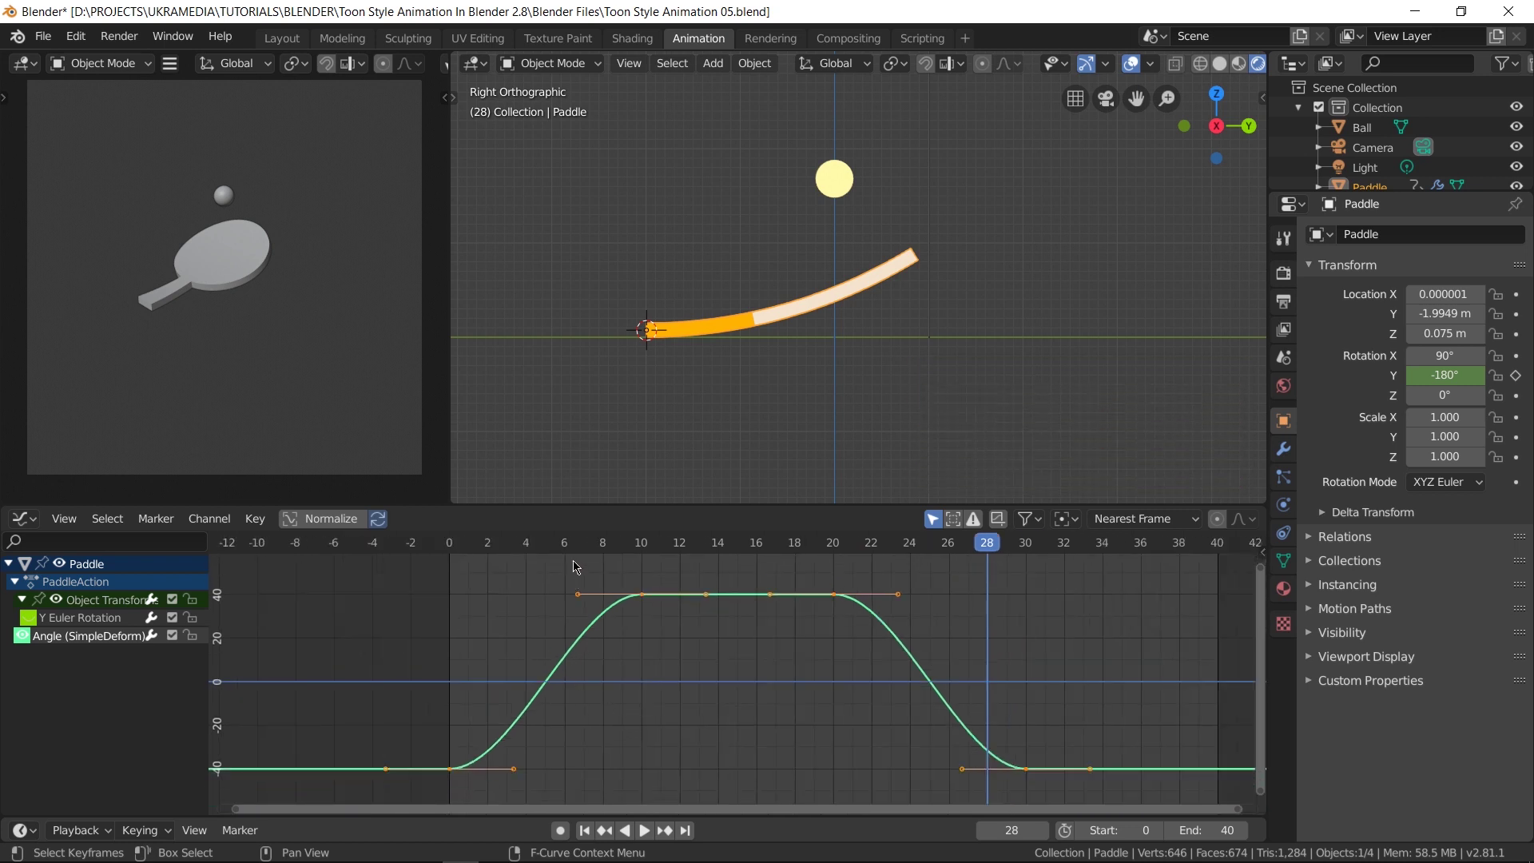
Preview the start of the bend and select the Angle curve's keyframes at frames 0 and 20.
{"action": "key", "text": "space"}
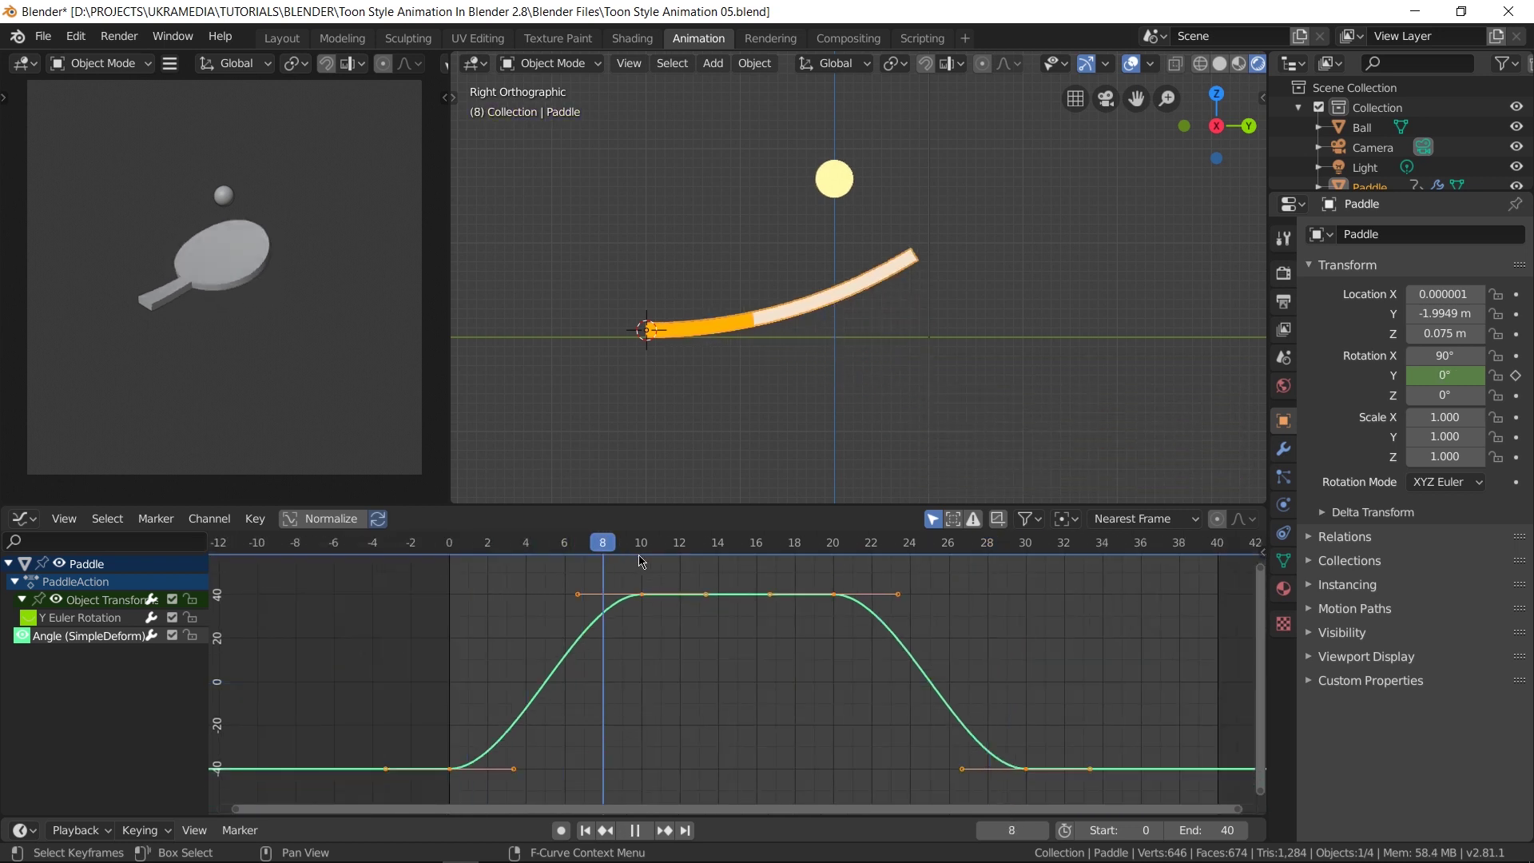
{"action": "key", "text": "Escape"}
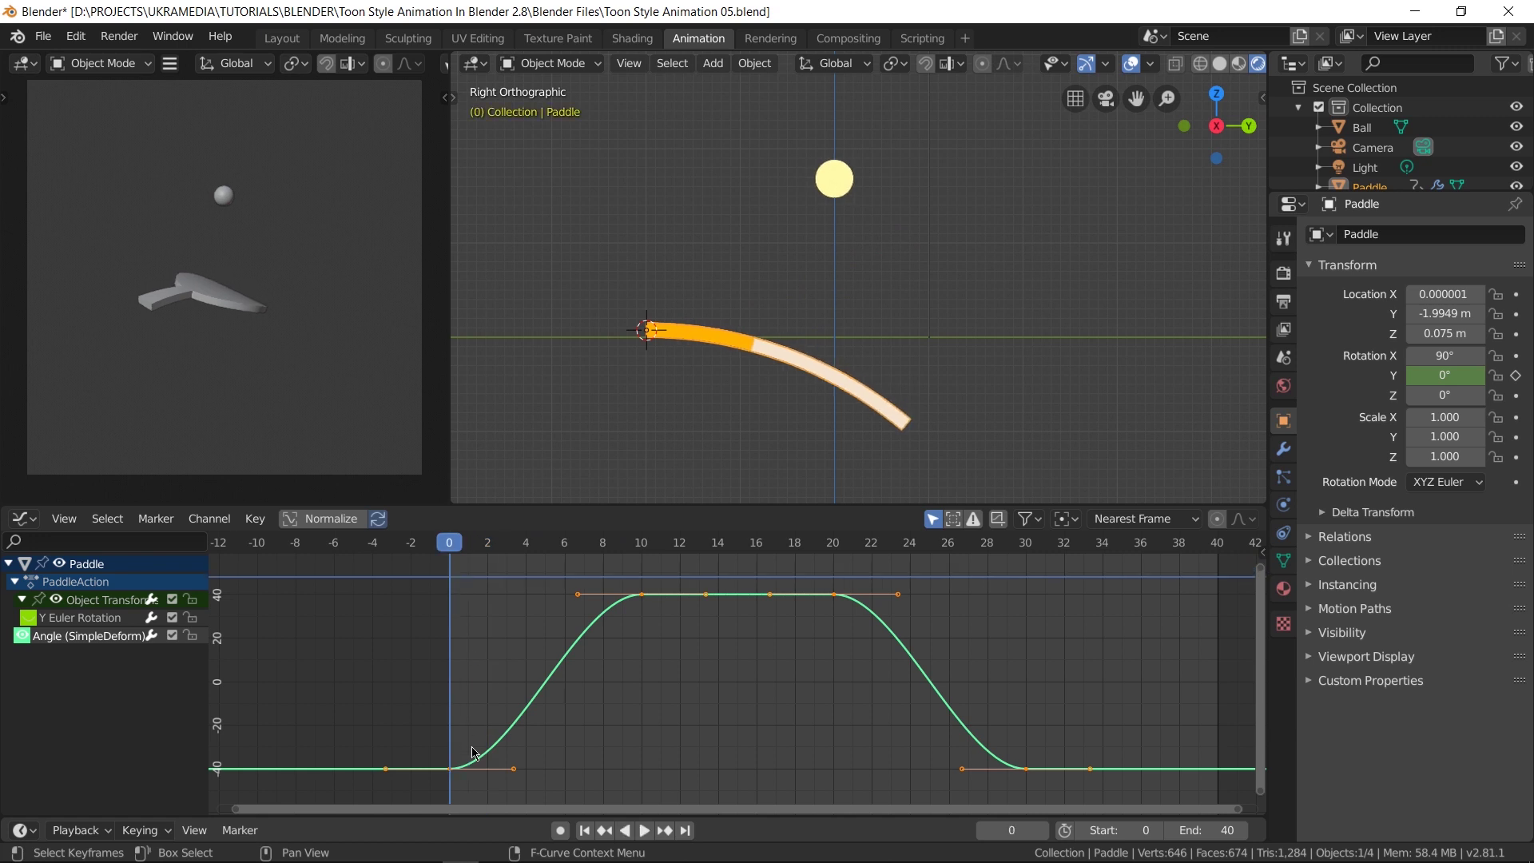
{"action": "left_click_drag", "start_coordinate": [455, 553], "coordinate": [492, 623]}
{"action": "left_click_drag", "start_coordinate": [472, 734], "coordinate": [428, 796]}
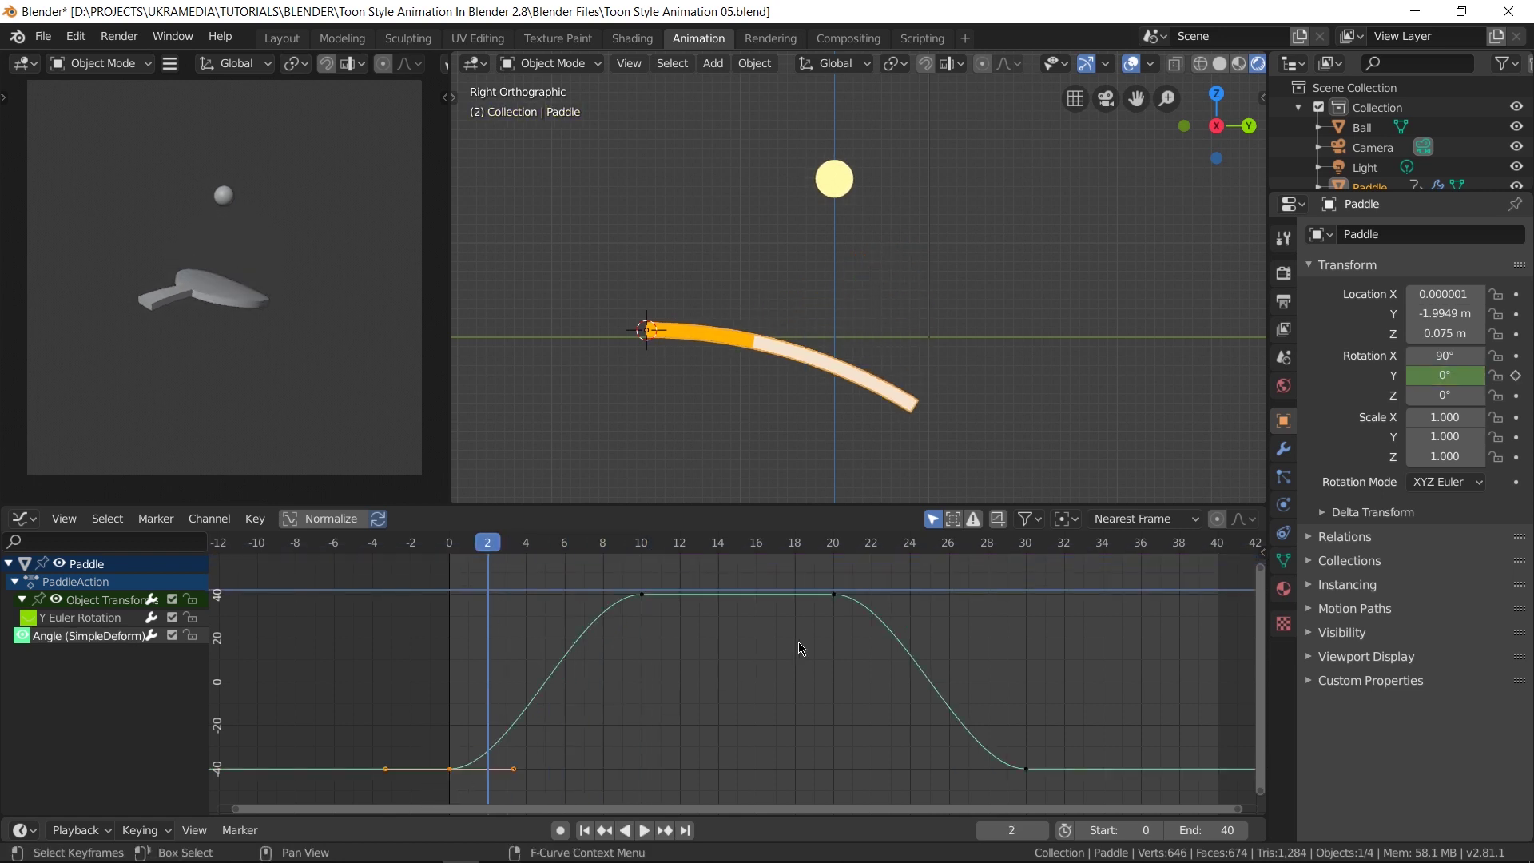
{"action": "left_click_drag", "start_coordinate": [869, 579], "coordinate": [791, 646], "text": "shift"}
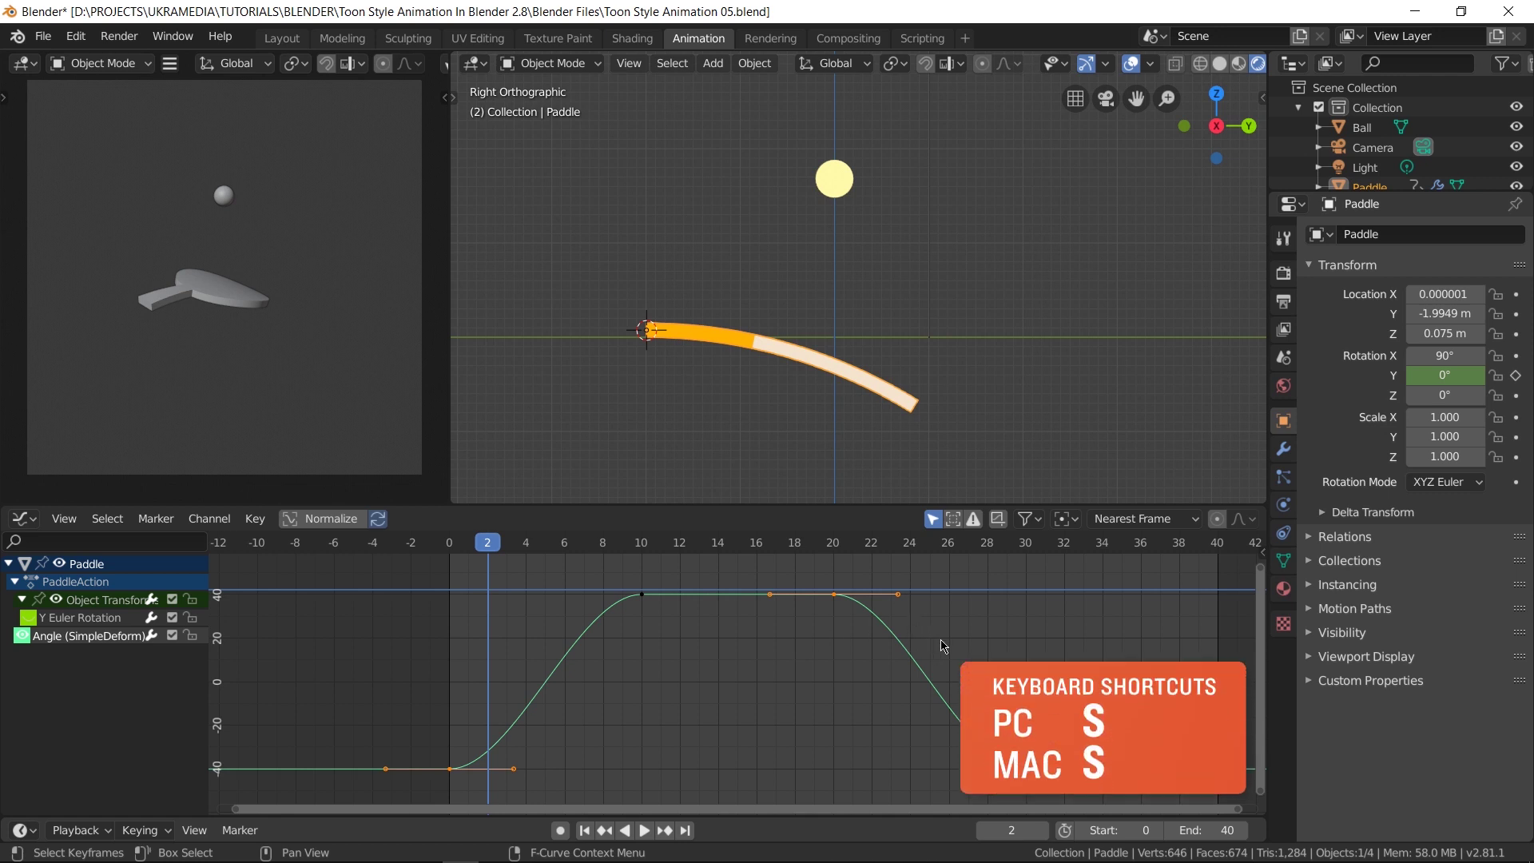
Try scaling the keyframes at frames 0 and 20 around their shared bounding box center.
{"action": "key", "text": "s"}
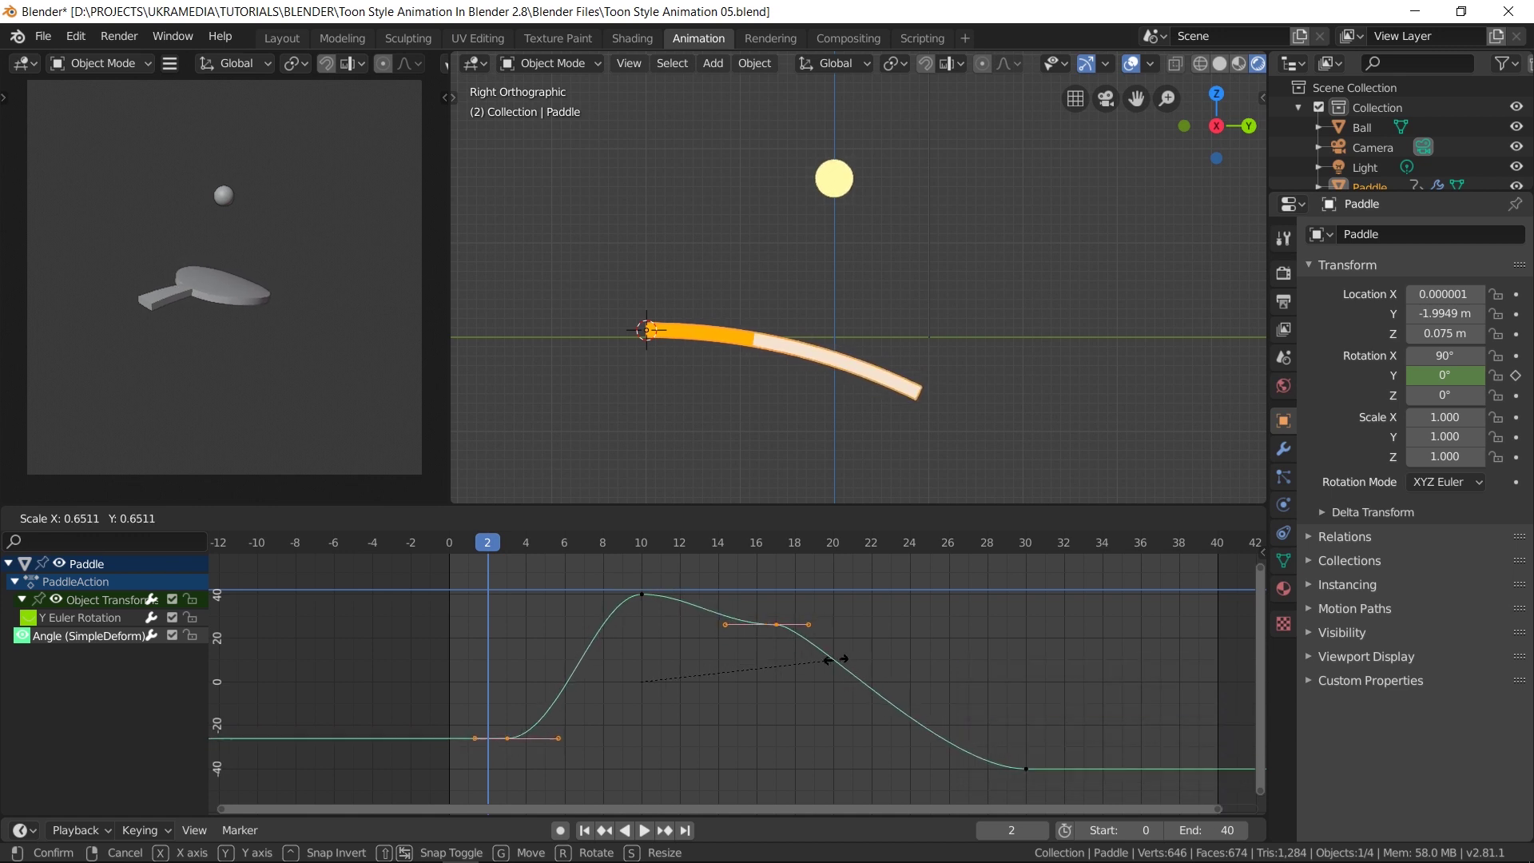
{"action": "left_click", "coordinate": [831, 676]}
{"action": "key", "text": "ctrl+z"}
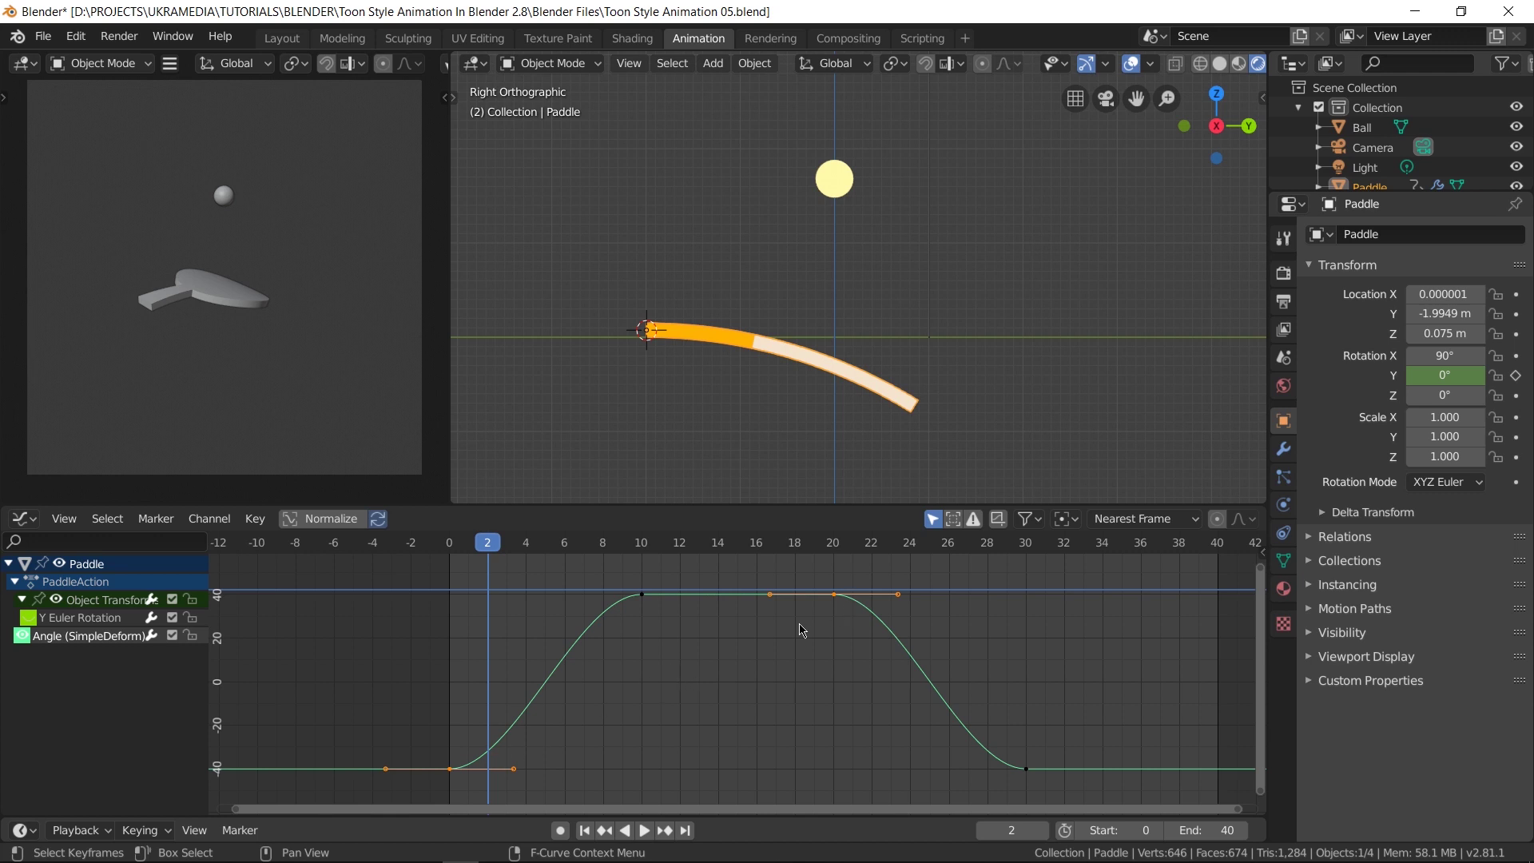
Set the pivot point to Individual Centers, scale the selected keyframes' handles to about 0.3, and preview the bend from frame 0.
{"action": "left_click", "coordinate": [1064, 521]}
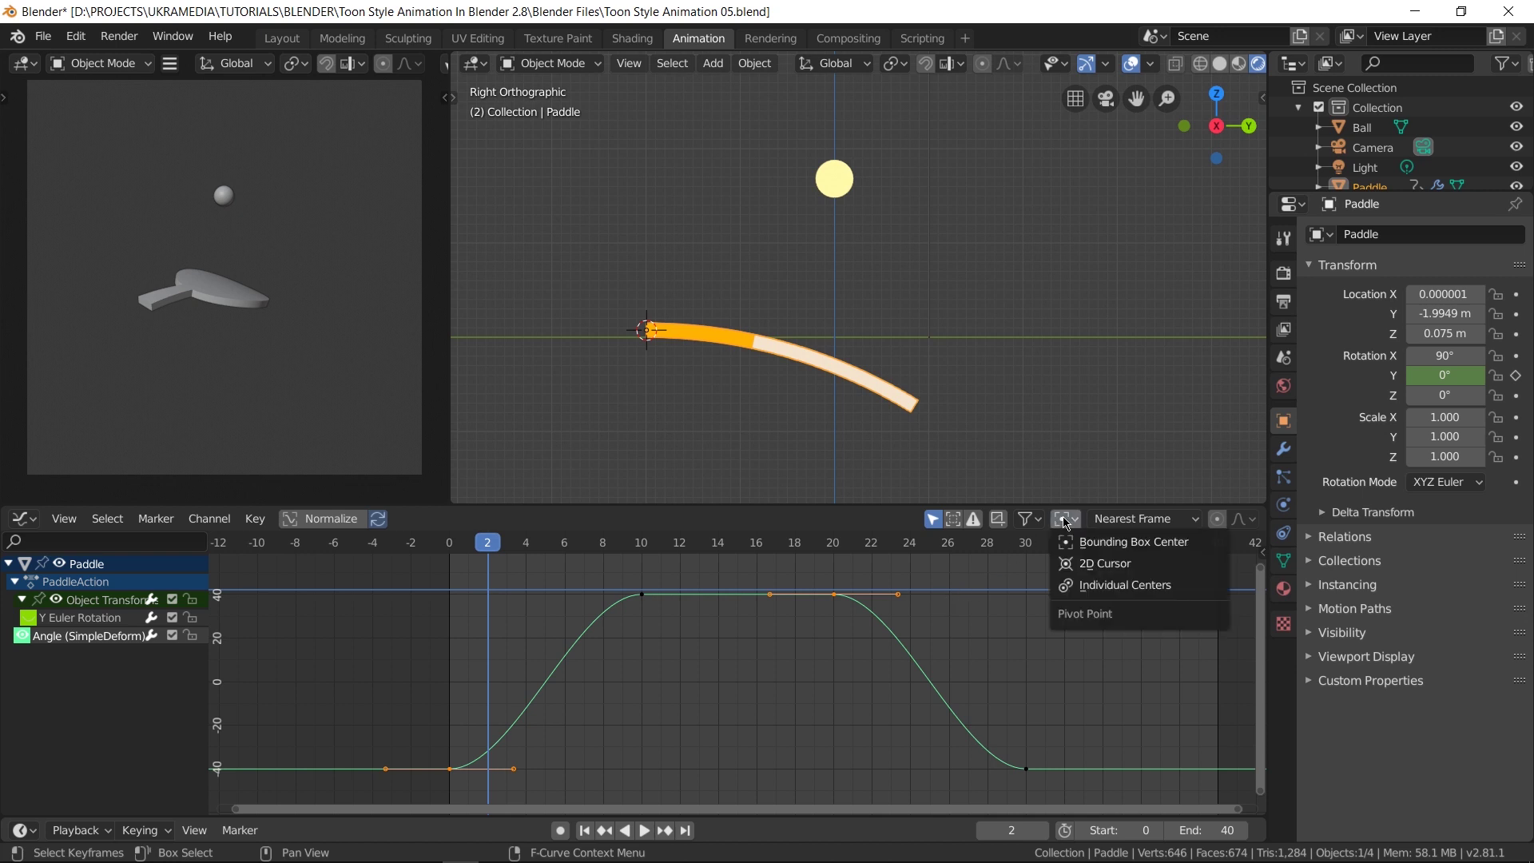
{"action": "left_click", "coordinate": [1144, 589]}
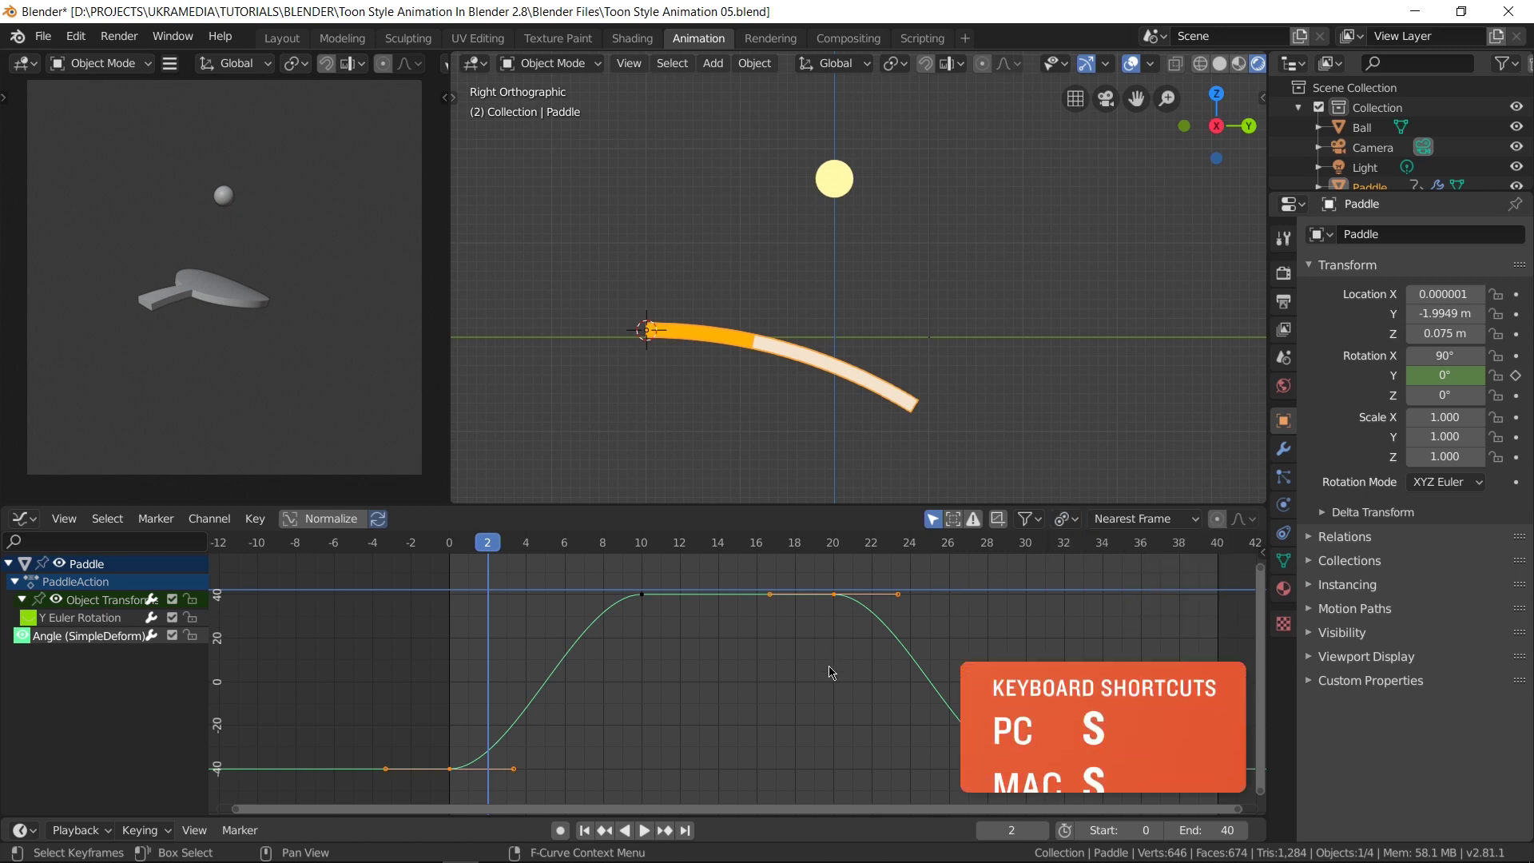
{"action": "key", "text": "s"}
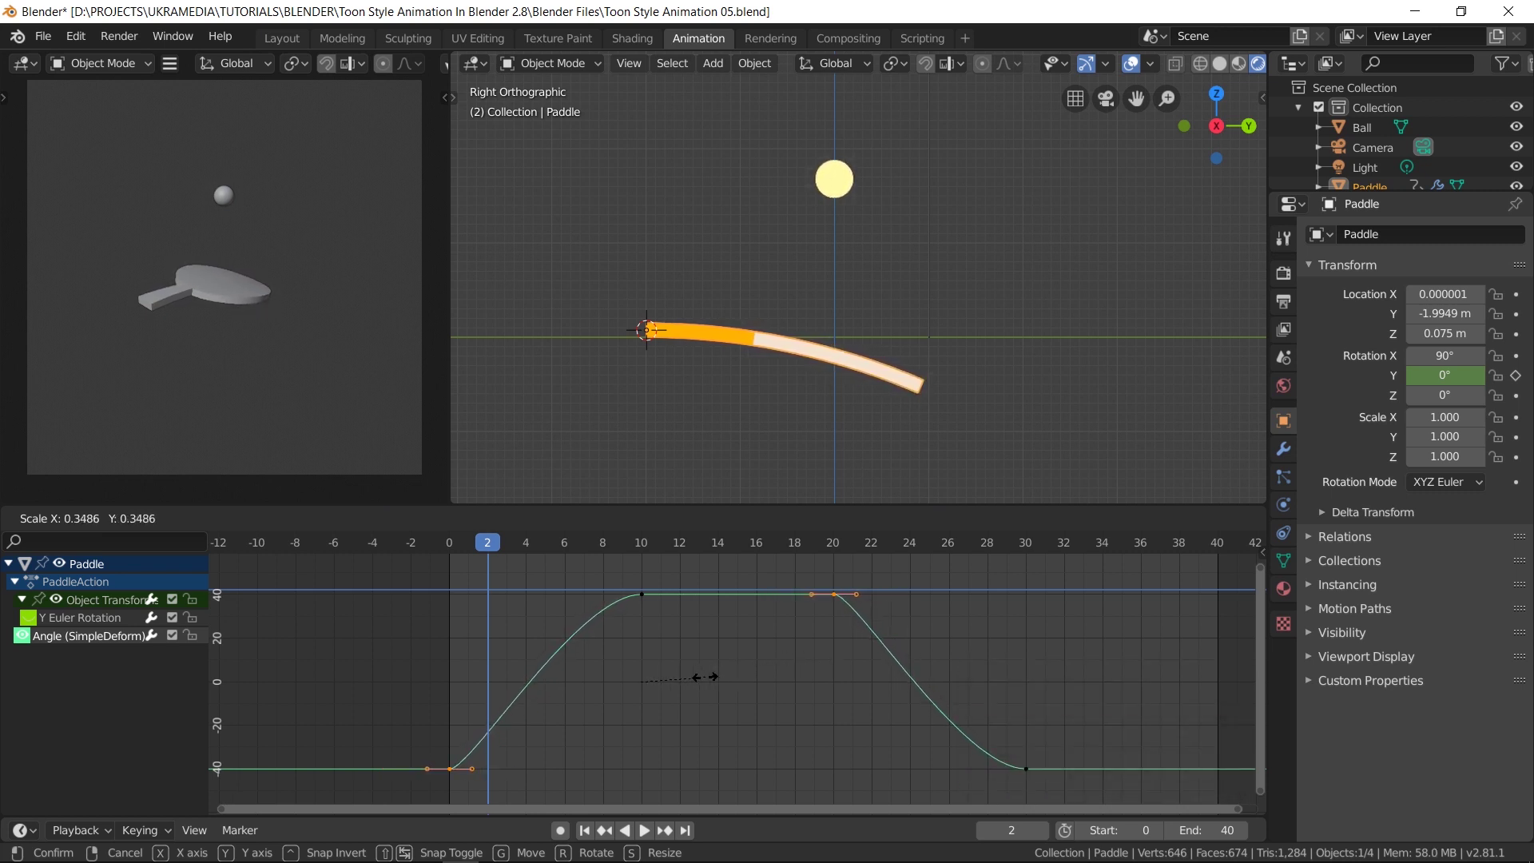
{"action": "left_click", "coordinate": [697, 684]}
{"action": "left_click", "coordinate": [448, 545]}
{"action": "key", "text": "space"}
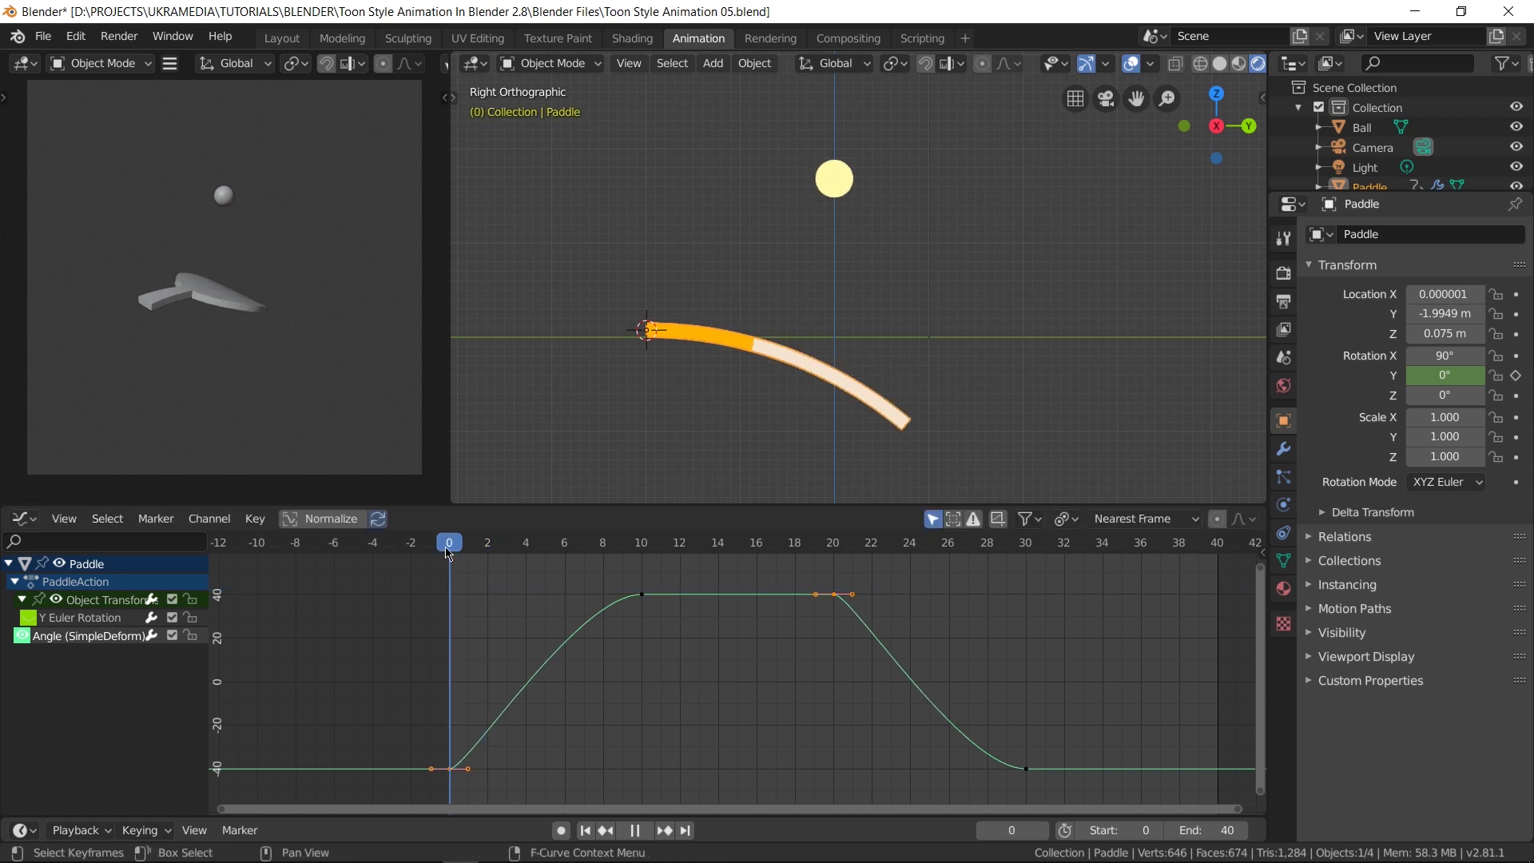
{"action": "key", "text": "space"}
{"action": "left_click_drag", "start_coordinate": [487, 545], "coordinate": [458, 553]}
{"action": "key", "text": "space"}
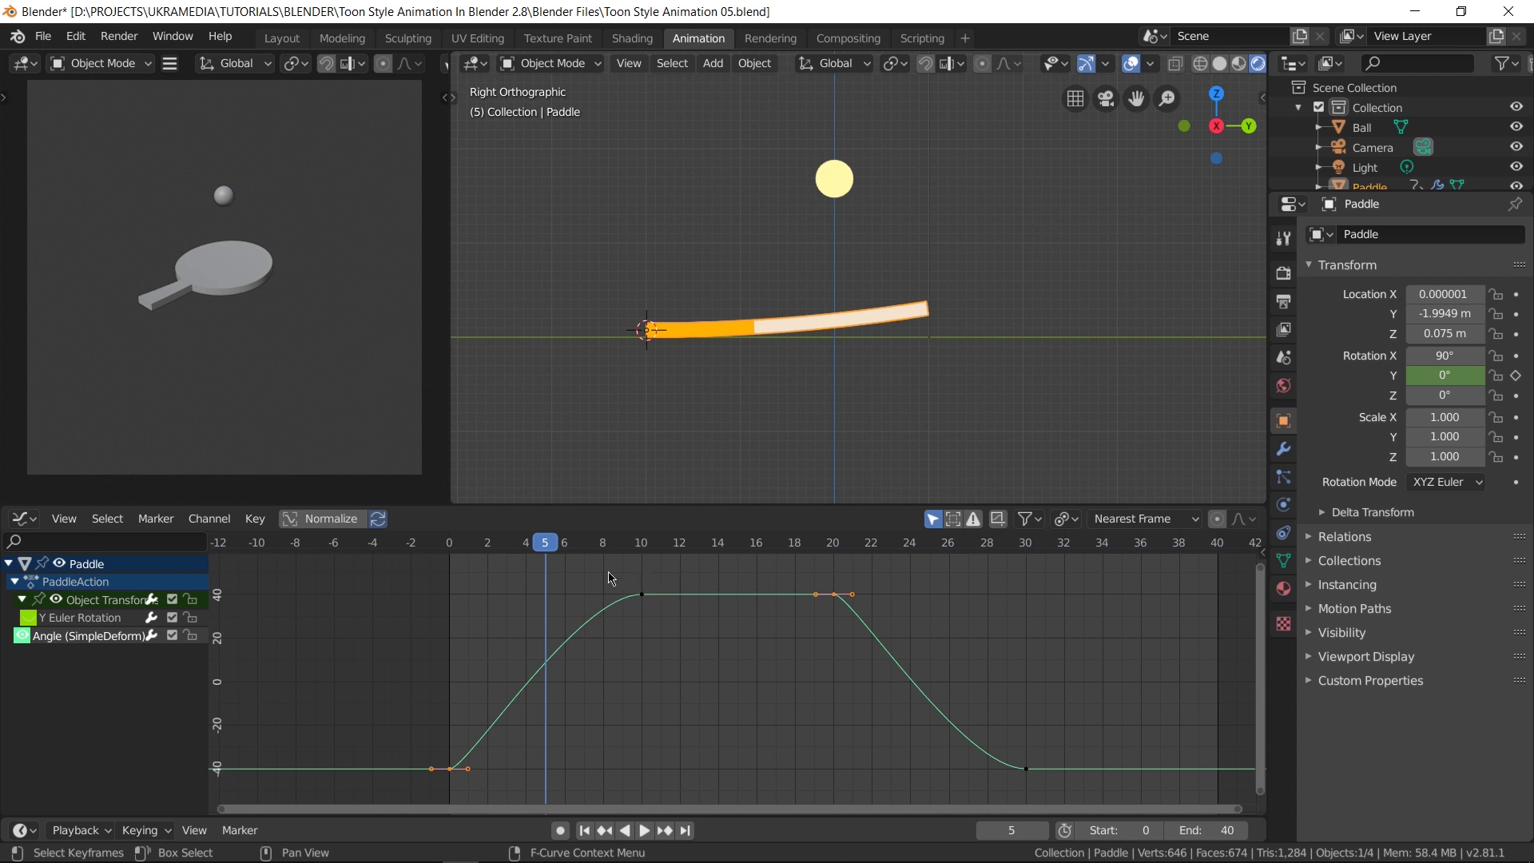
Scale the handles of the Angle keyframes at frames 10 and 30 up to about 2.2 and play back the loop.
{"action": "left_click_drag", "start_coordinate": [616, 575], "coordinate": [679, 635]}
{"action": "left_click_drag", "start_coordinate": [975, 728], "coordinate": [1057, 787], "text": "shift"}
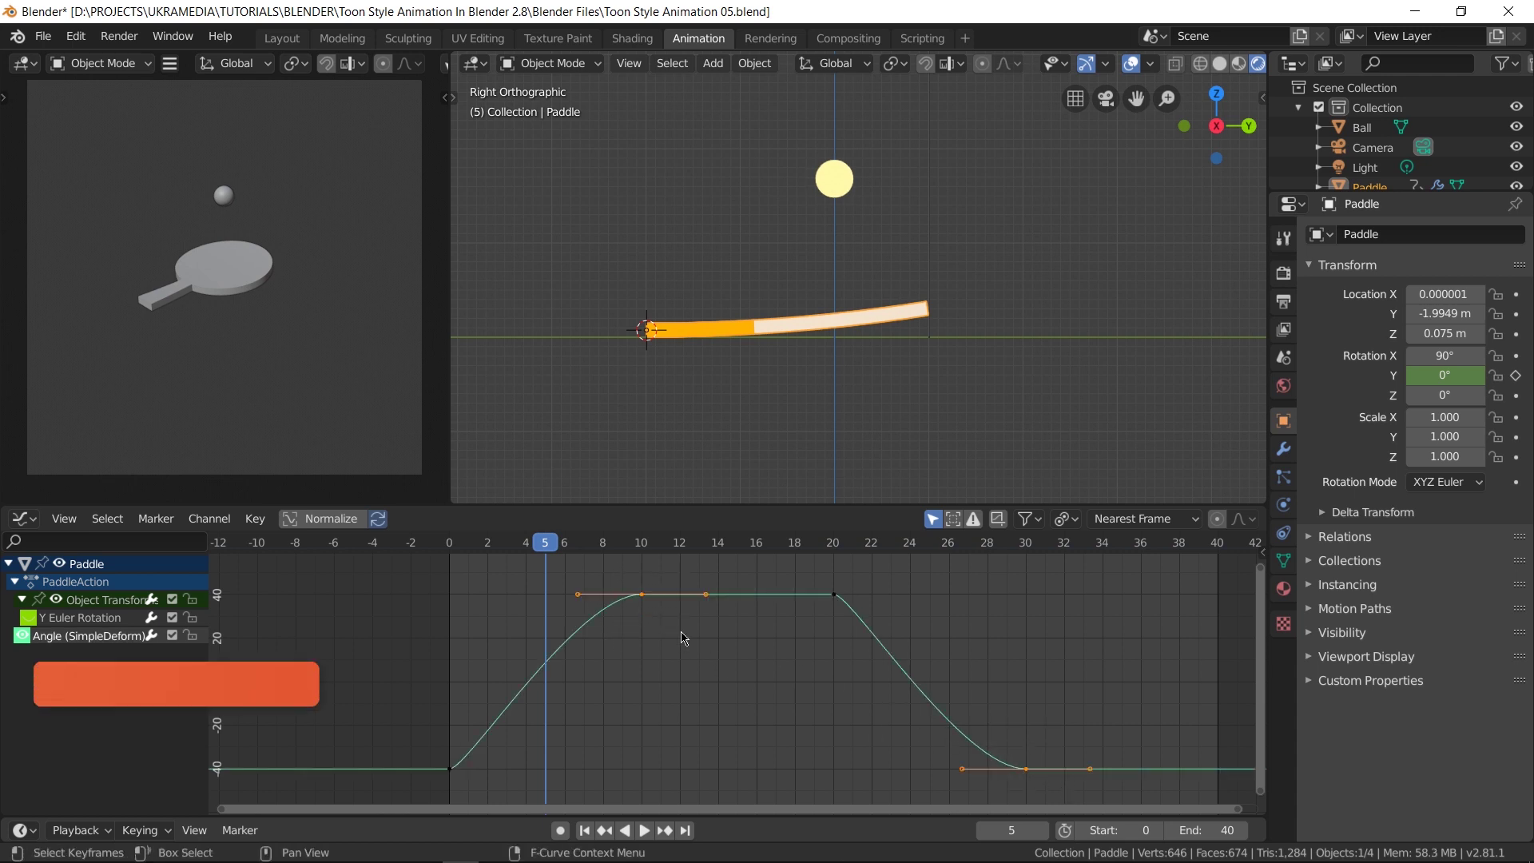
{"action": "key", "text": "s"}
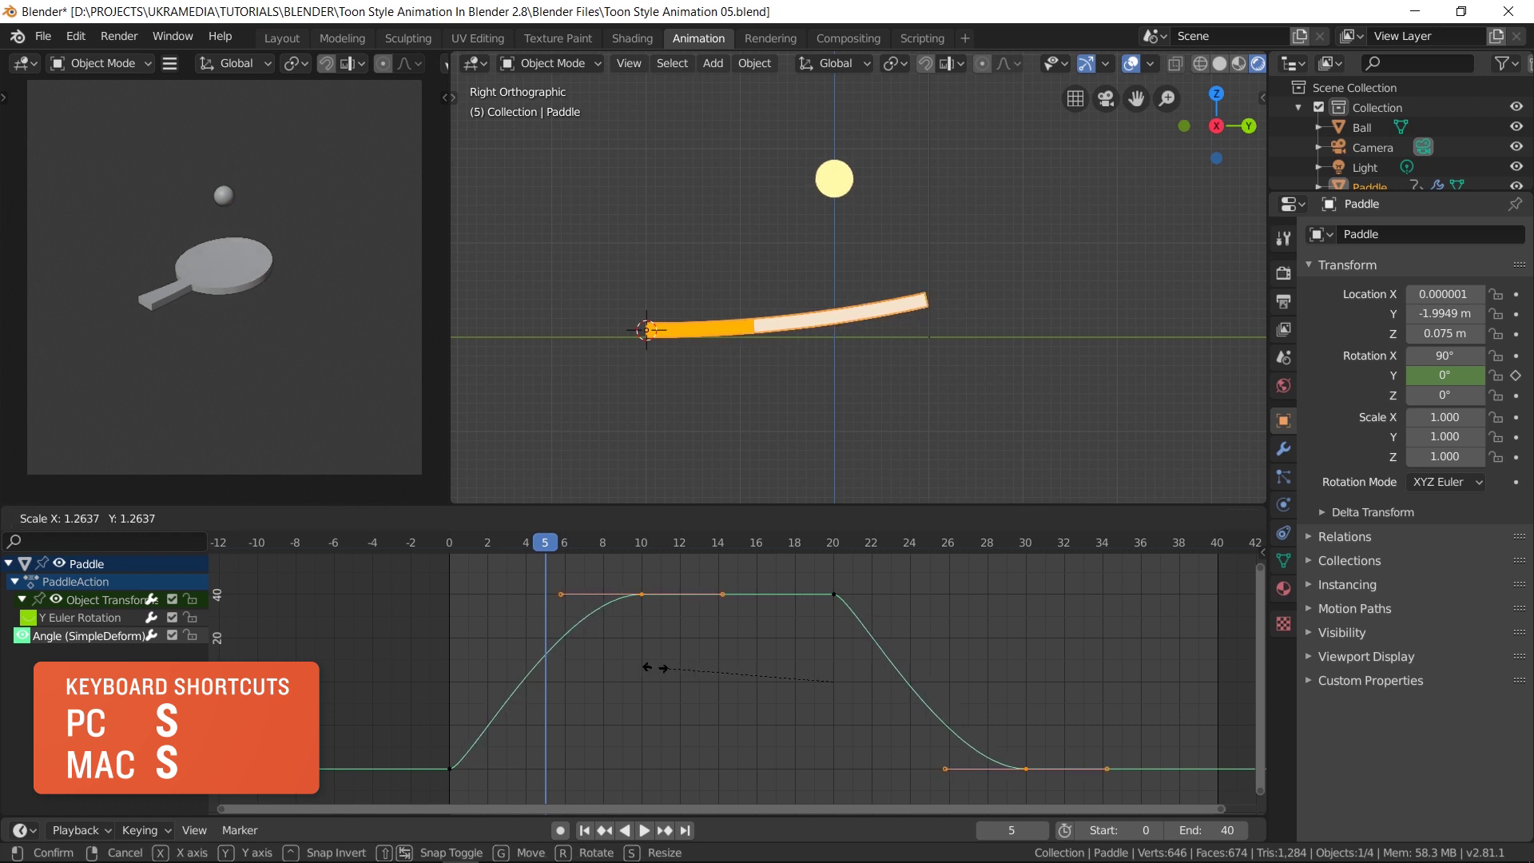
{"action": "left_click", "coordinate": [520, 668]}
{"action": "key", "text": "shift+Left"}
{"action": "key", "text": "space"}
{"action": "key", "text": "space"}
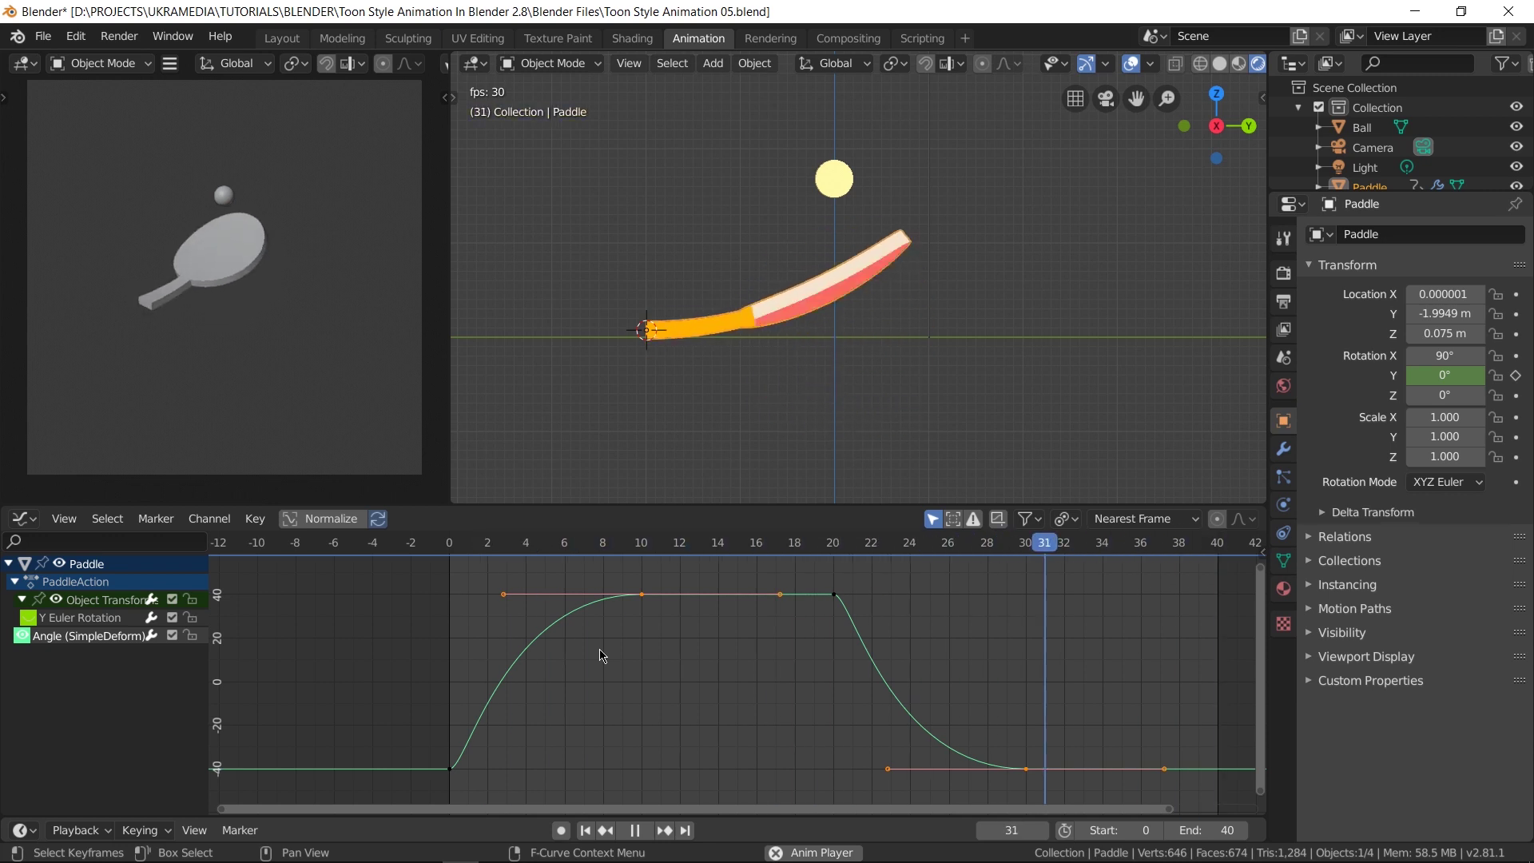
{"action": "key", "text": "space"}
Lengthen the handles of the same frame 10 and 30 keyframes by a further factor of about 1.2 and preview the motion.
{"action": "key", "text": "s"}
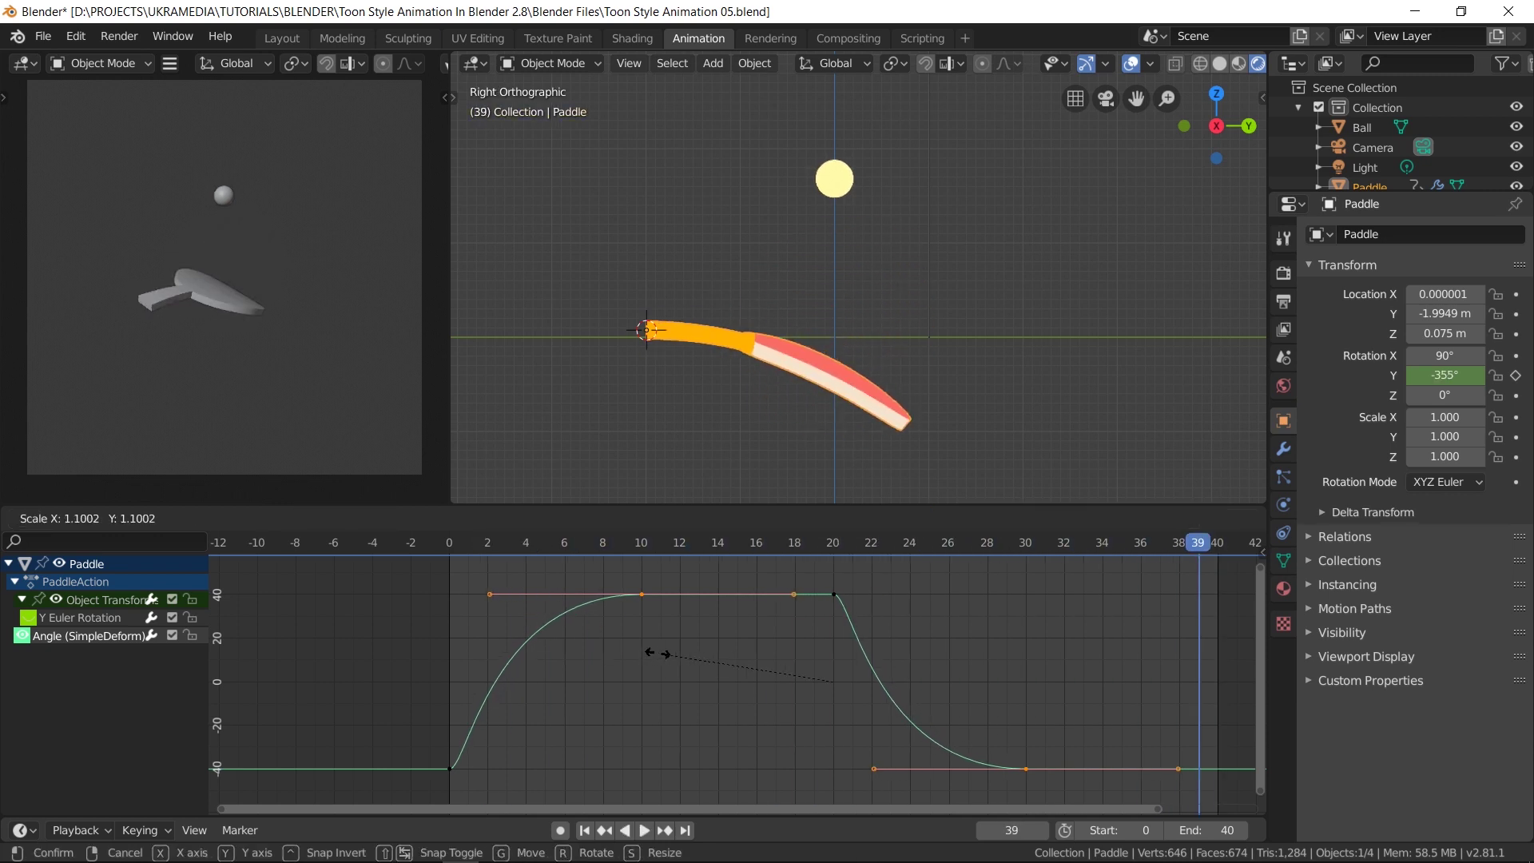
{"action": "left_click", "coordinate": [652, 658]}
{"action": "key", "text": "space"}
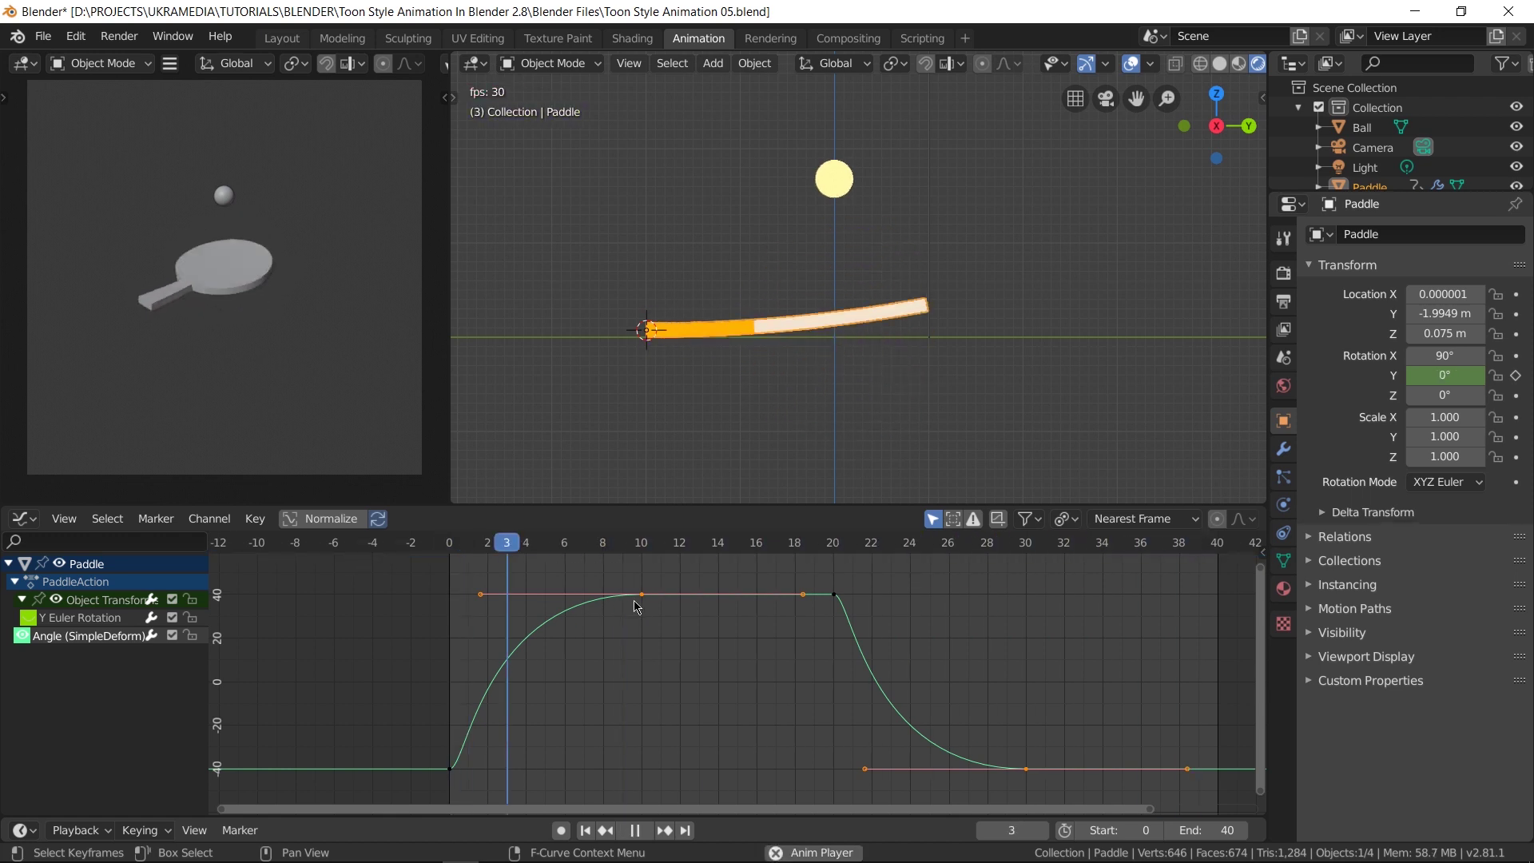
{"action": "key", "text": "space"}
{"action": "key", "text": "space"}
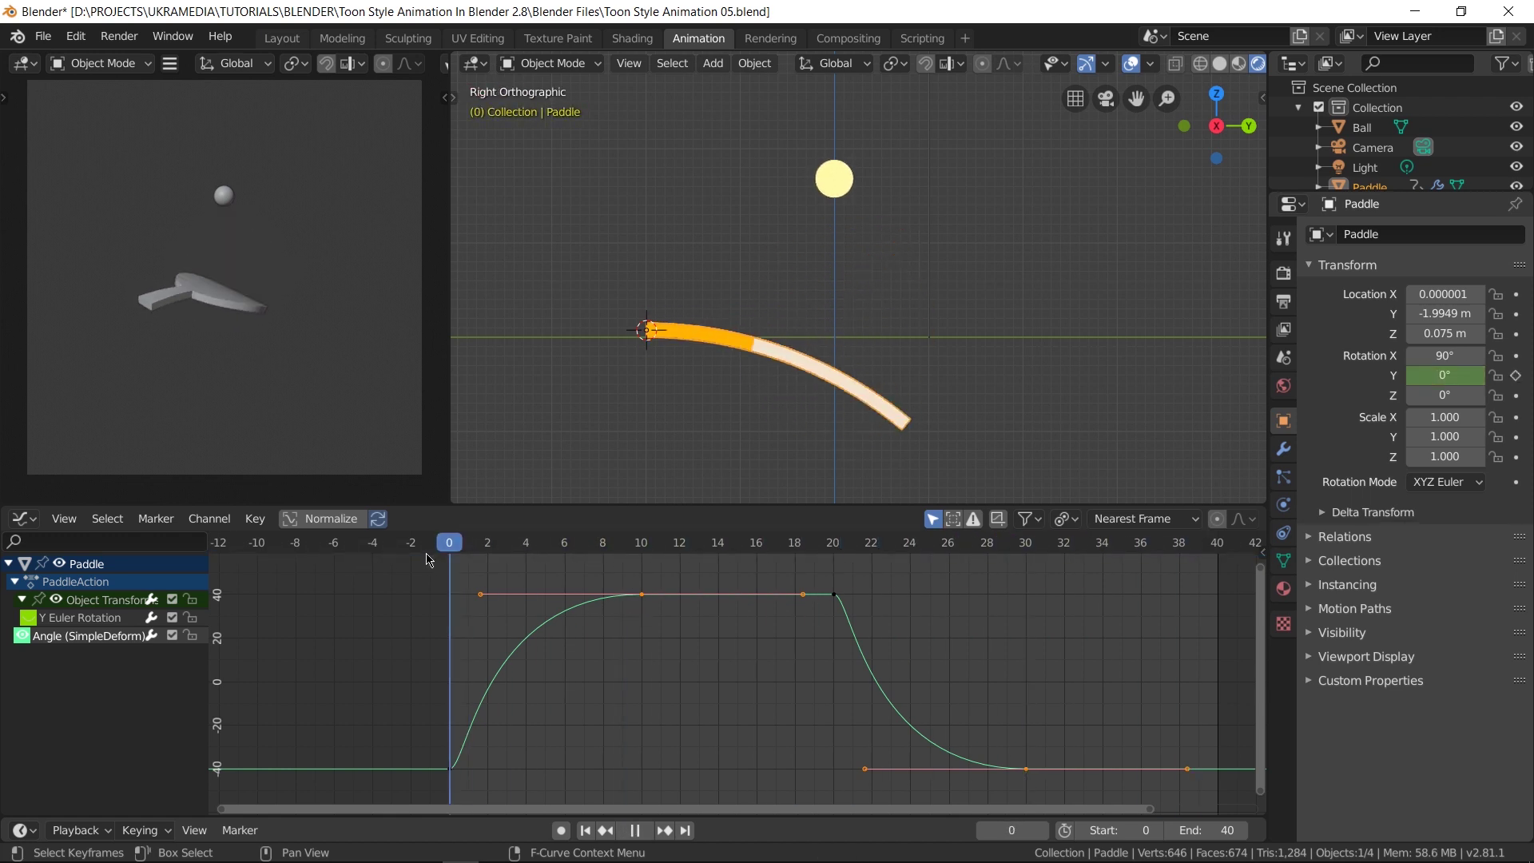
{"action": "key", "text": "space"}
Hide the Angle (SimpleDeform) curve and show the Y Euler Rotation curve, framed to fit the graph view.
{"action": "left_click", "coordinate": [22, 637]}
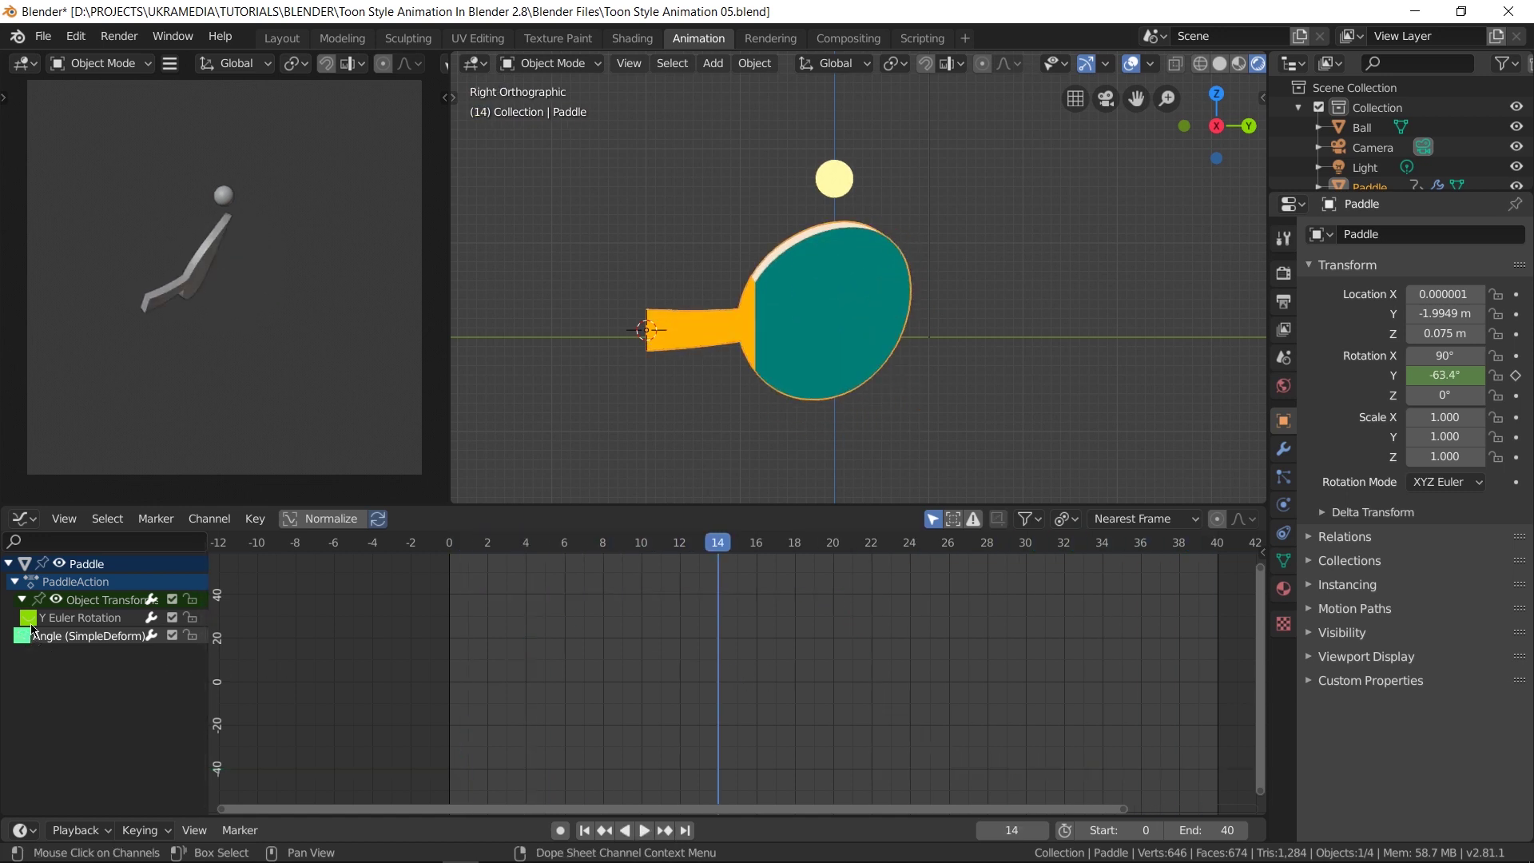
{"action": "left_click", "coordinate": [114, 625]}
{"action": "key", "text": "a"}
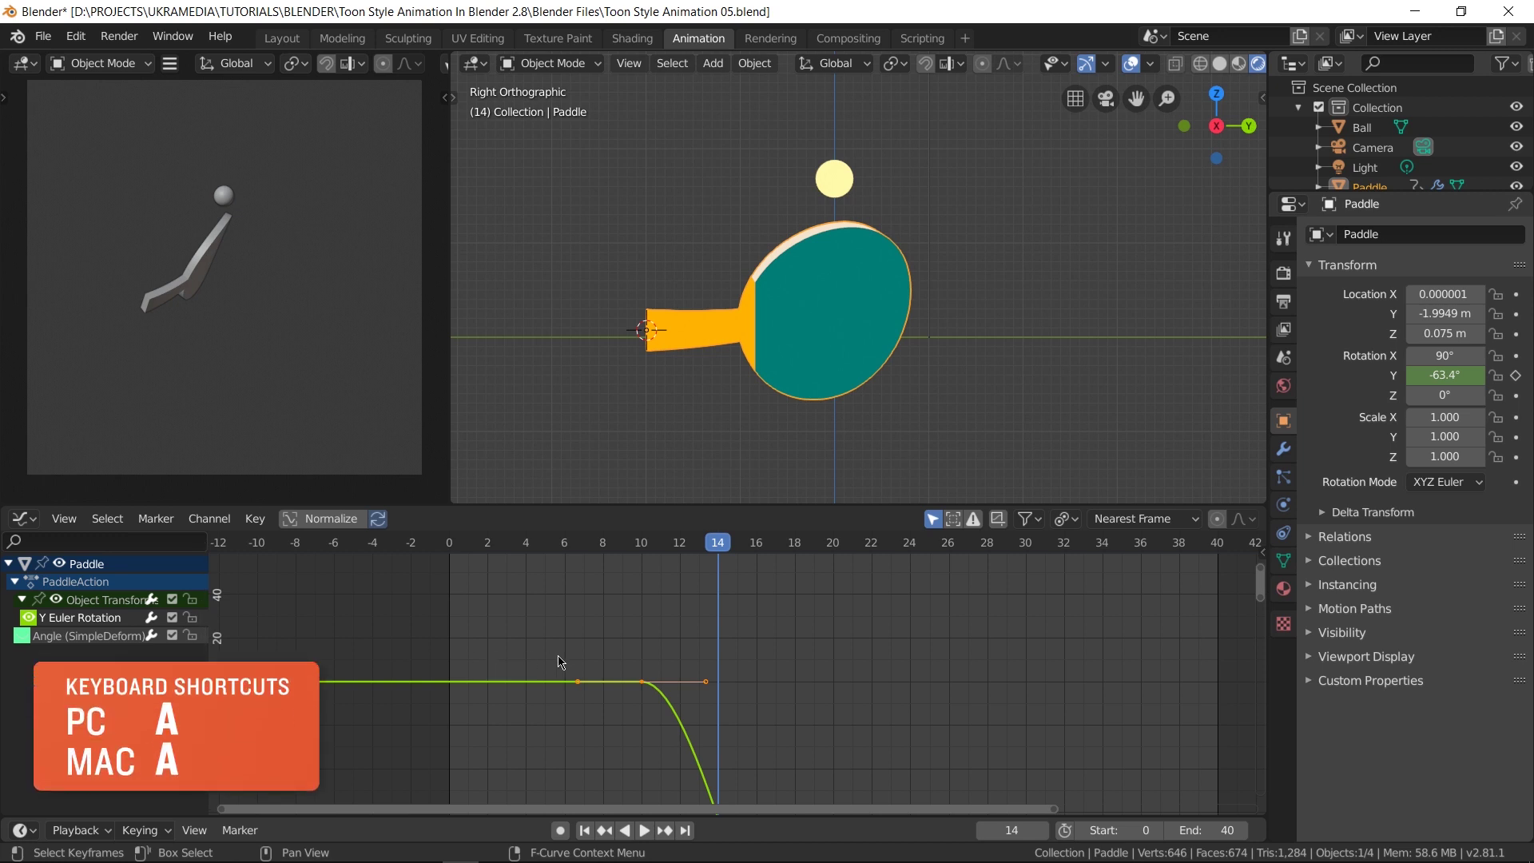
{"action": "key", "text": "KP_Decimal"}
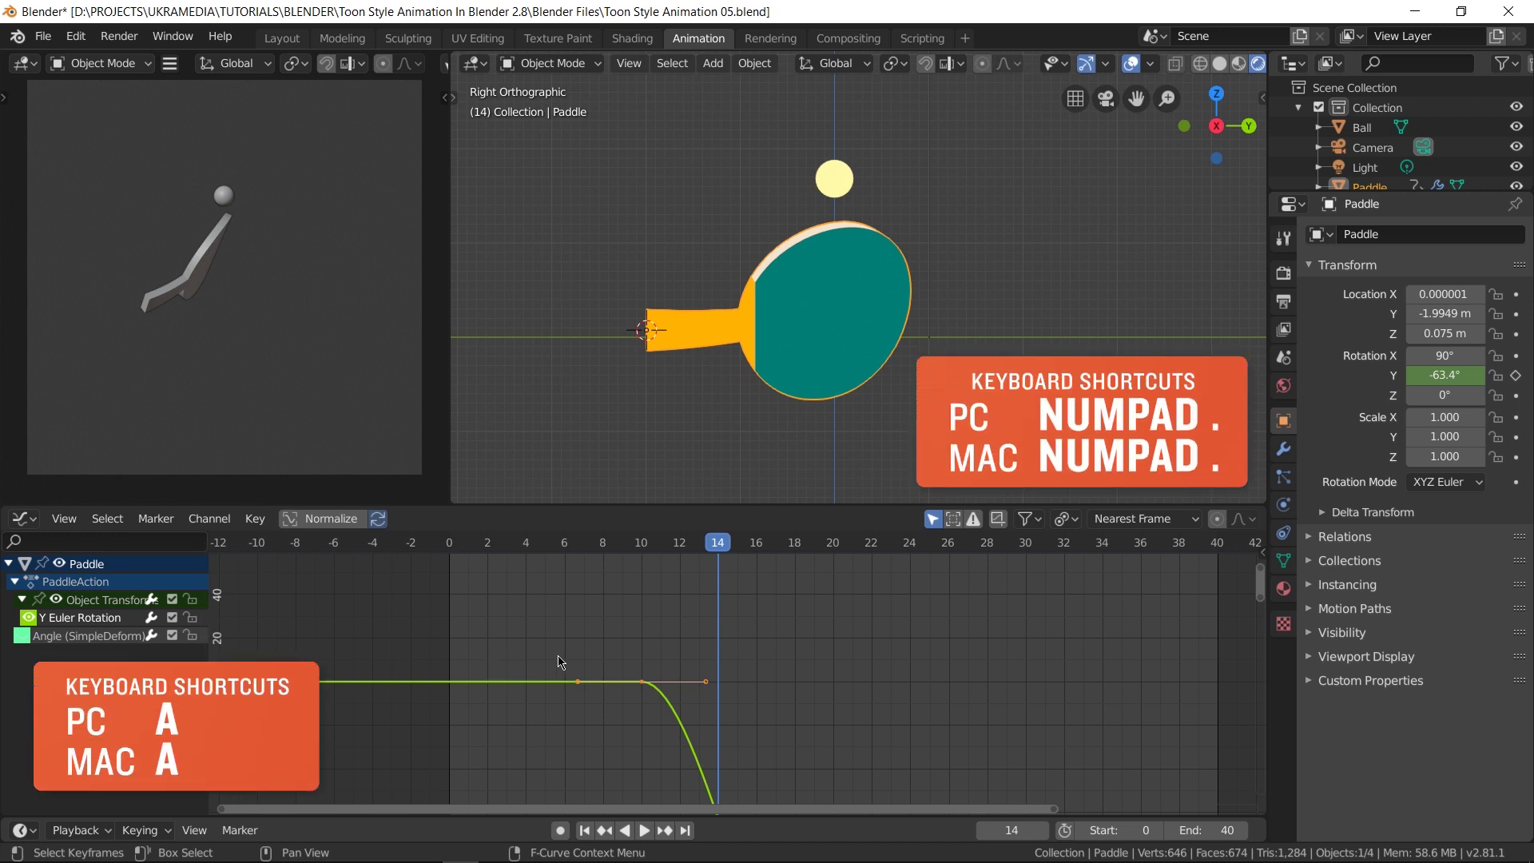
{"action": "key", "text": "KP_Decimal"}
{"action": "scroll", "coordinate": [709, 647], "scroll_direction": "down", "scroll_amount": 2}
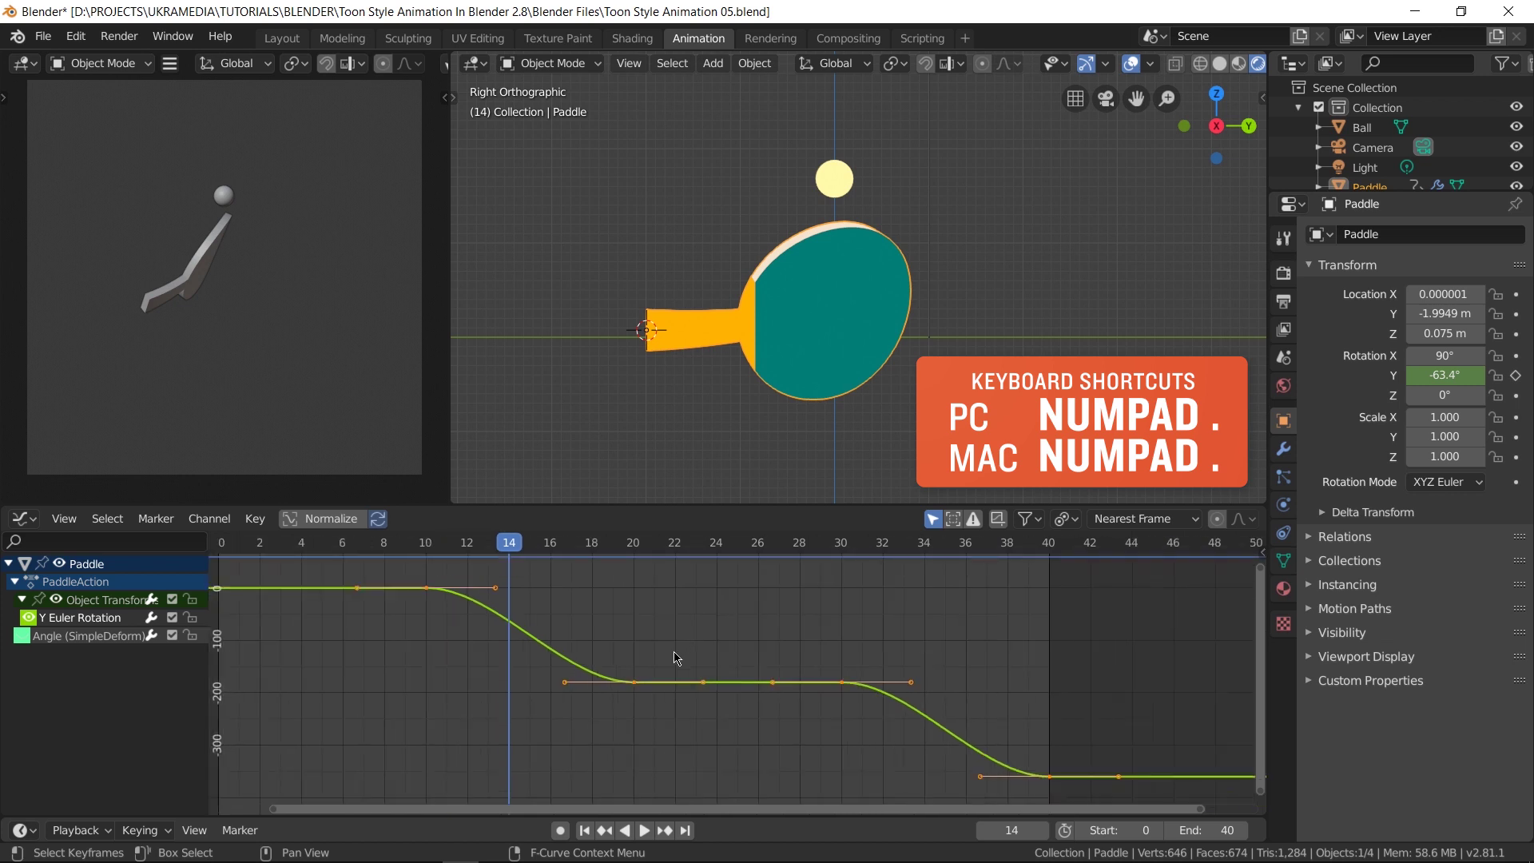
Scale the handles of the Y Euler Rotation keyframes at frames 10, 20, 30 and 40 to about 1.6, and move to frame 25.
{"action": "key", "text": "ctrl+shift+space"}
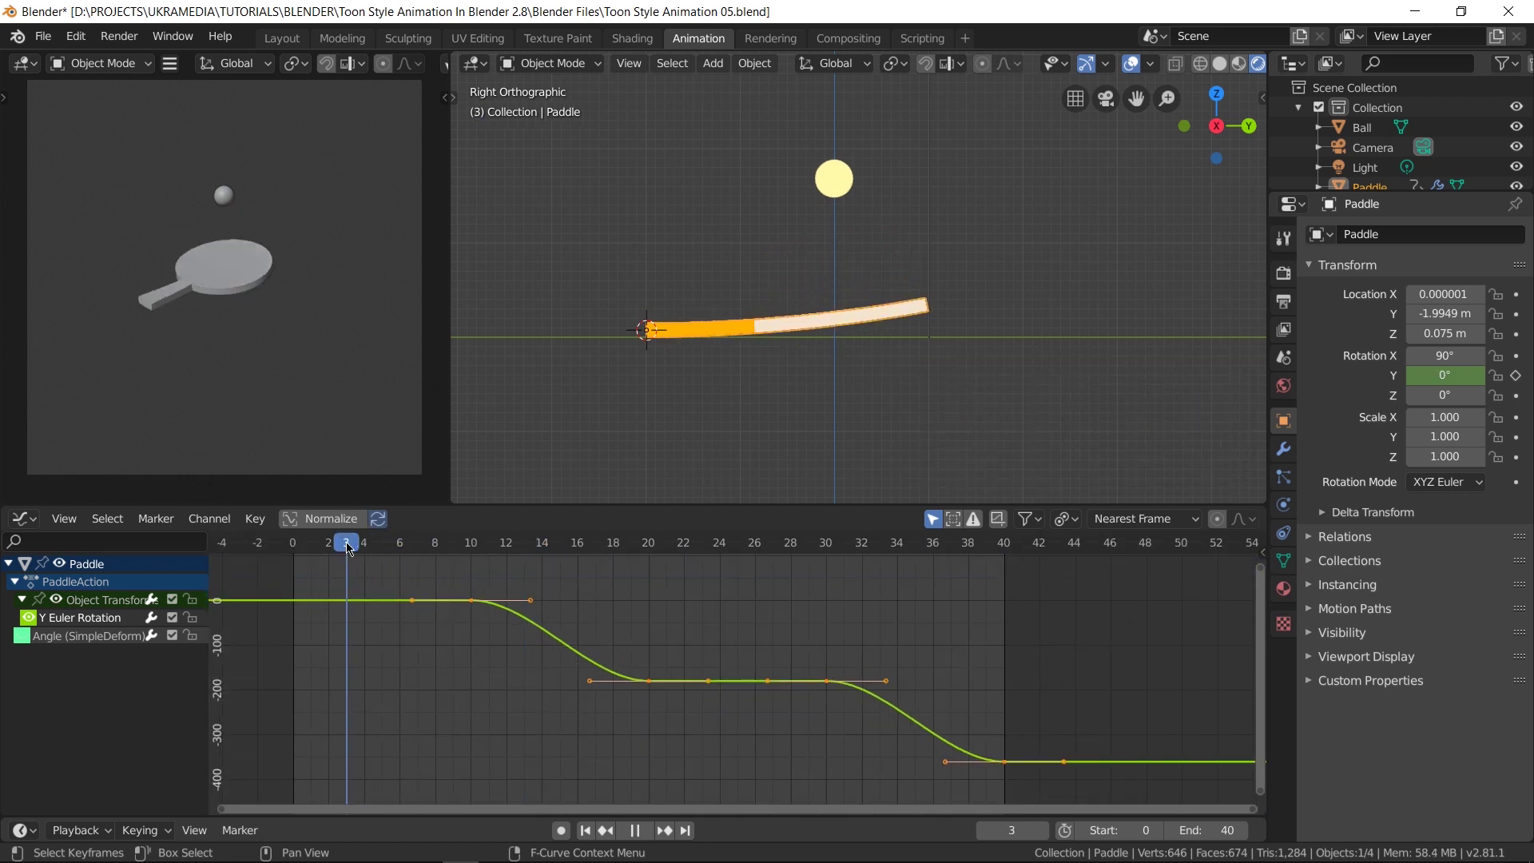
{"action": "key", "text": "space"}
{"action": "left_click_drag", "start_coordinate": [430, 583], "coordinate": [1019, 804]}
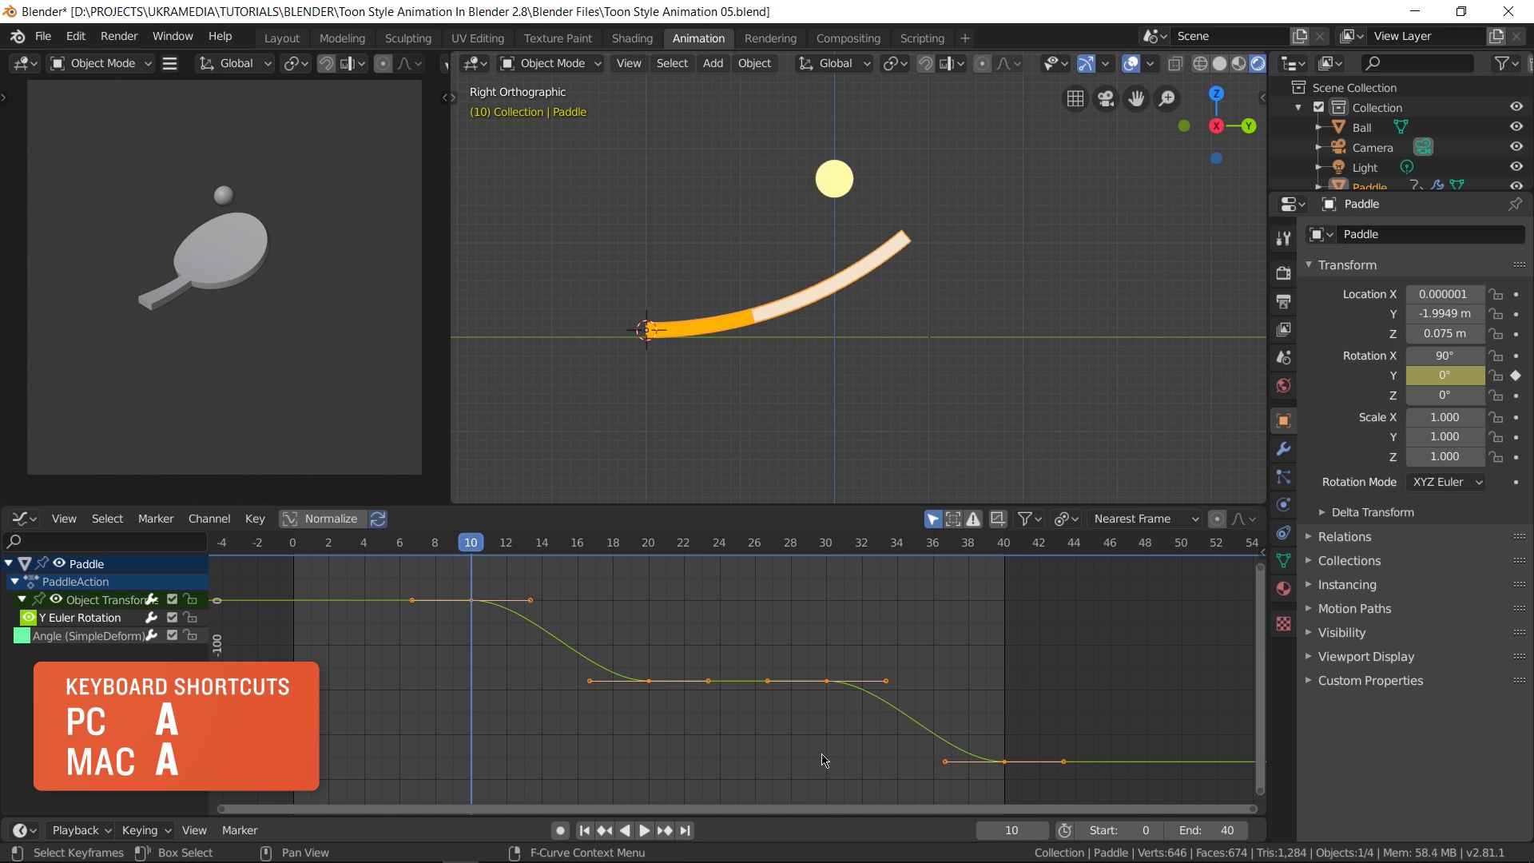
{"action": "key", "text": "s"}
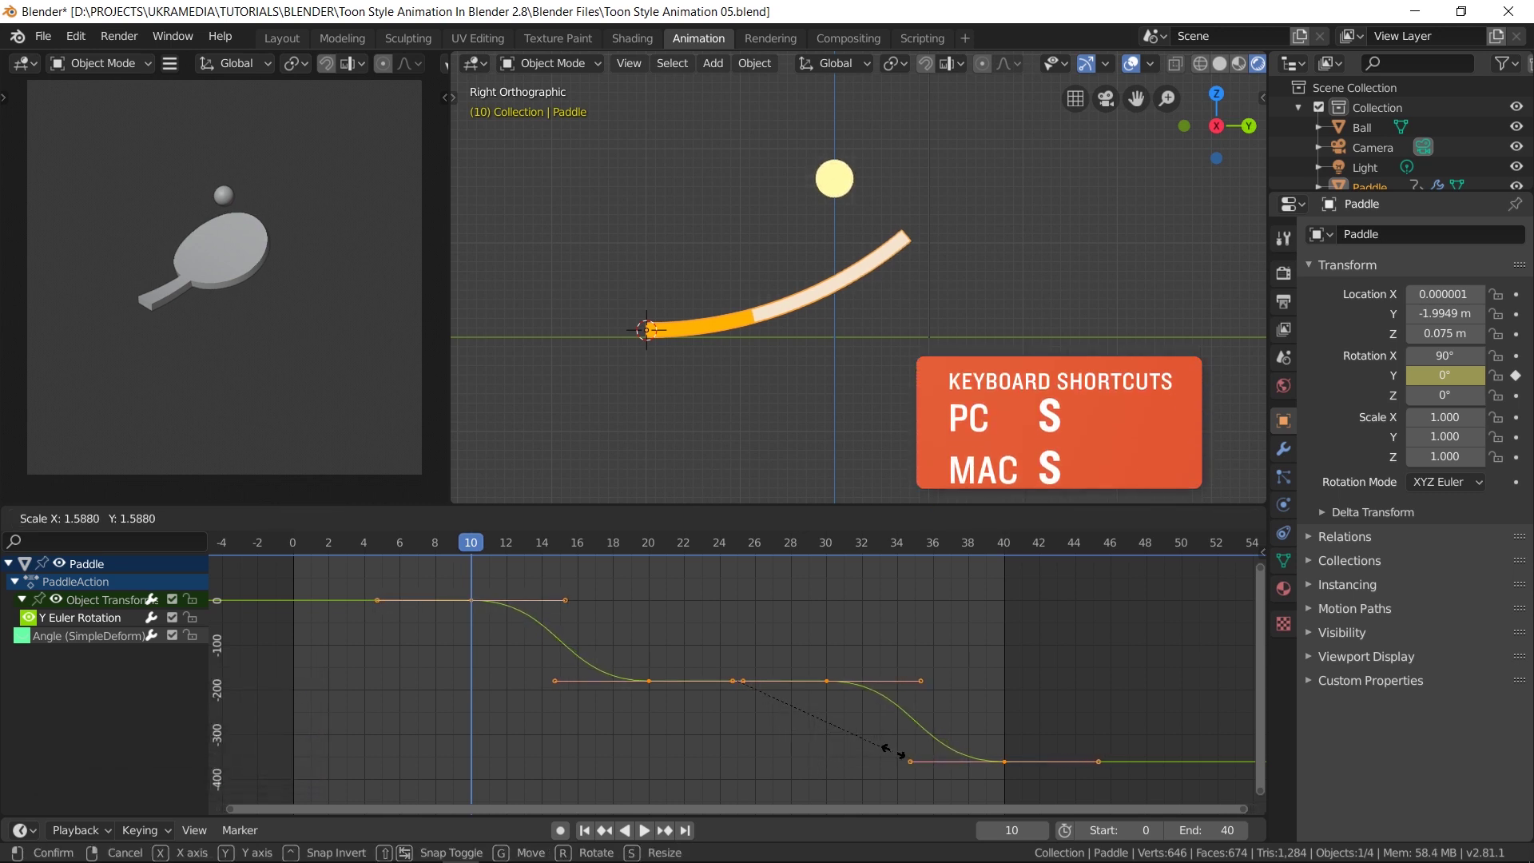
{"action": "left_click", "coordinate": [895, 755]}
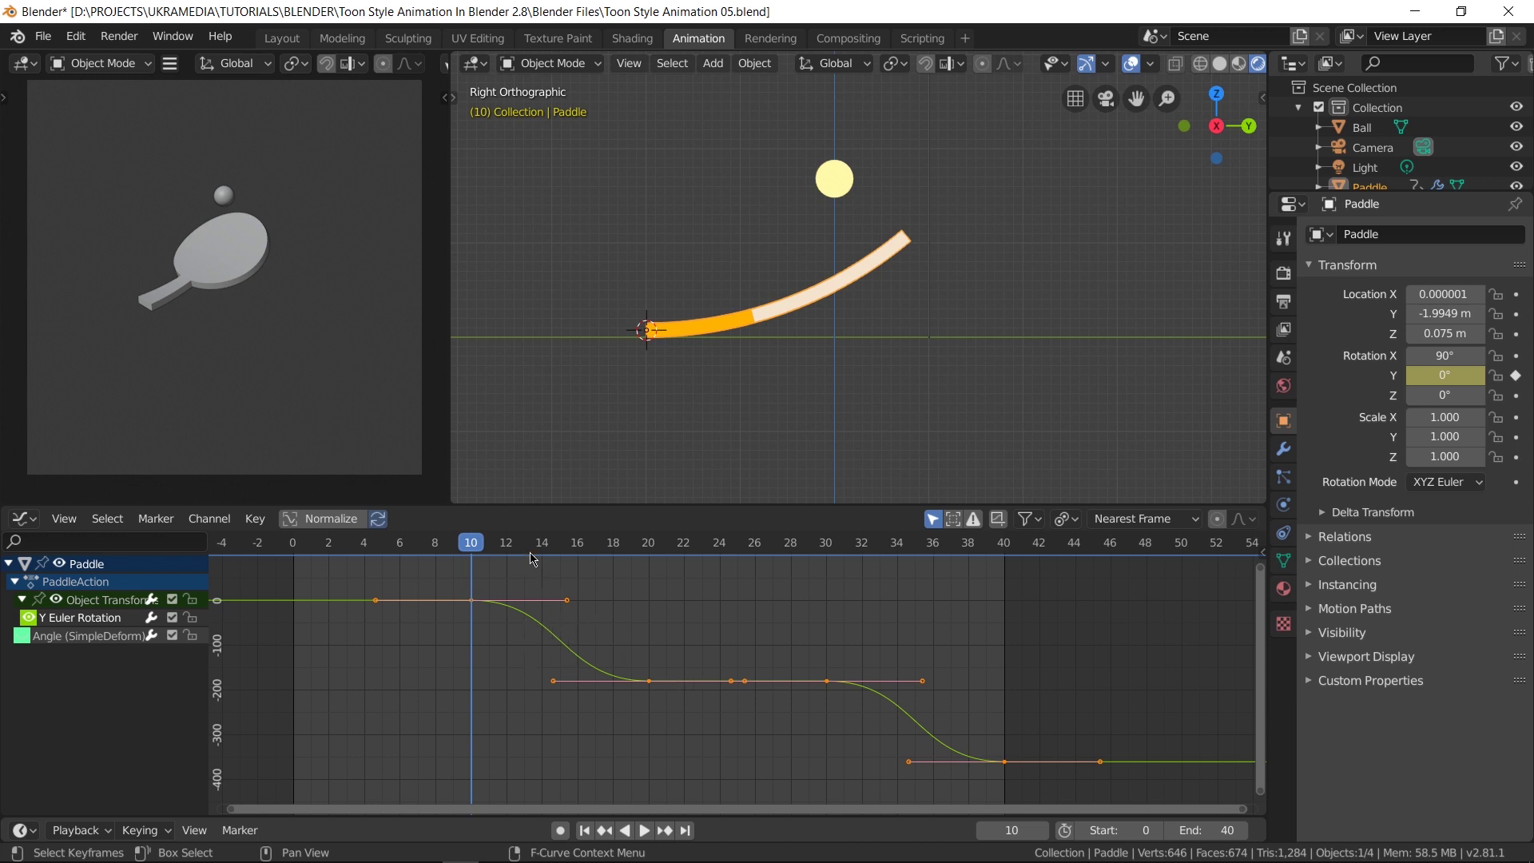
{"action": "right_click", "coordinate": [736, 763], "text": "shift"}
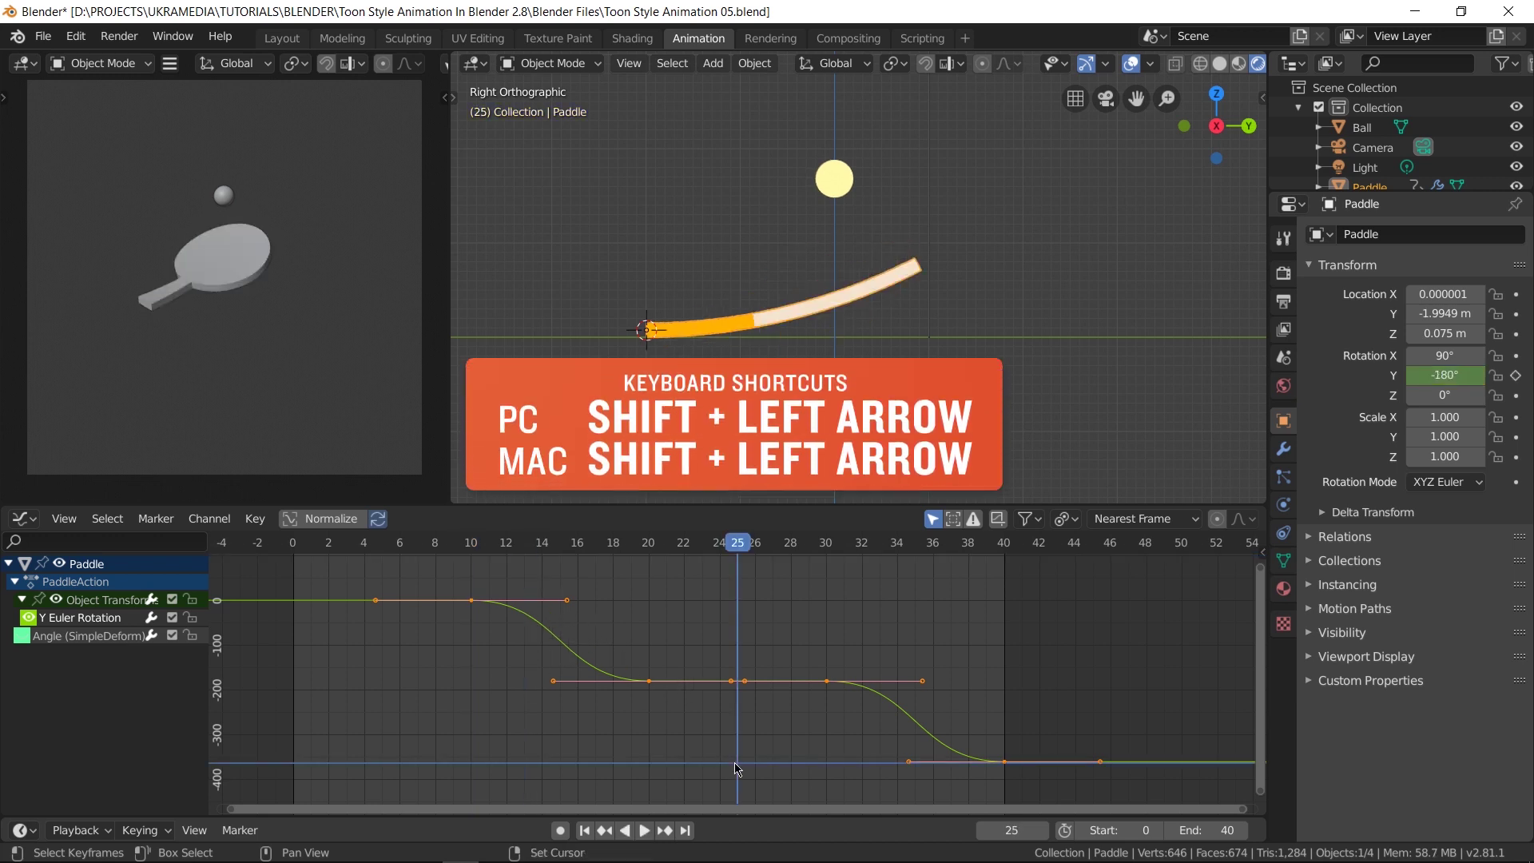
Play back the paddle's loop from the first frame to check the refined rotation easing.
{"action": "key", "text": "shift+Left"}
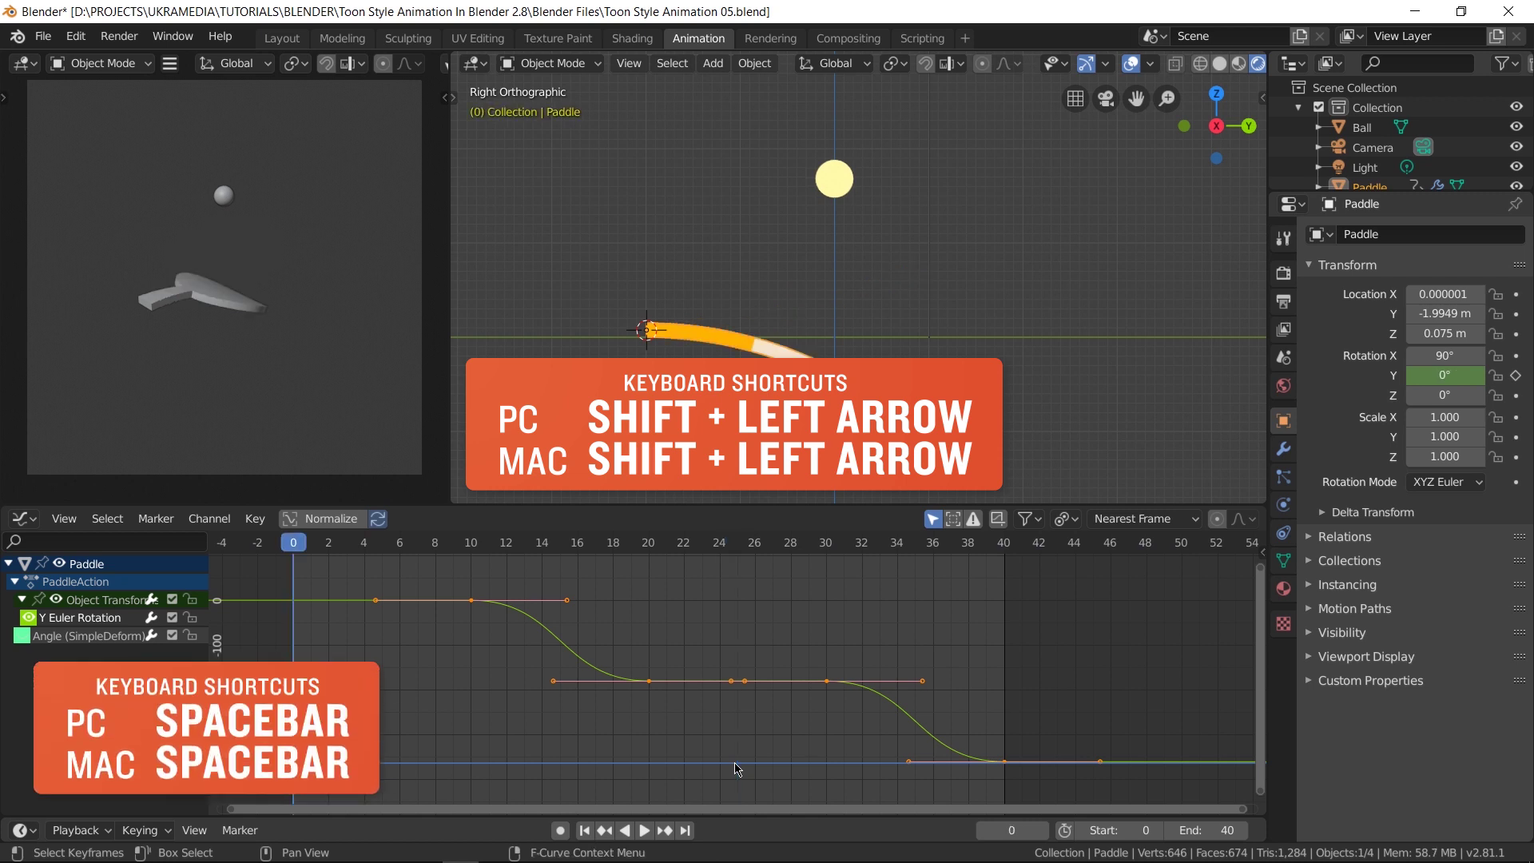
{"action": "key", "text": "space"}
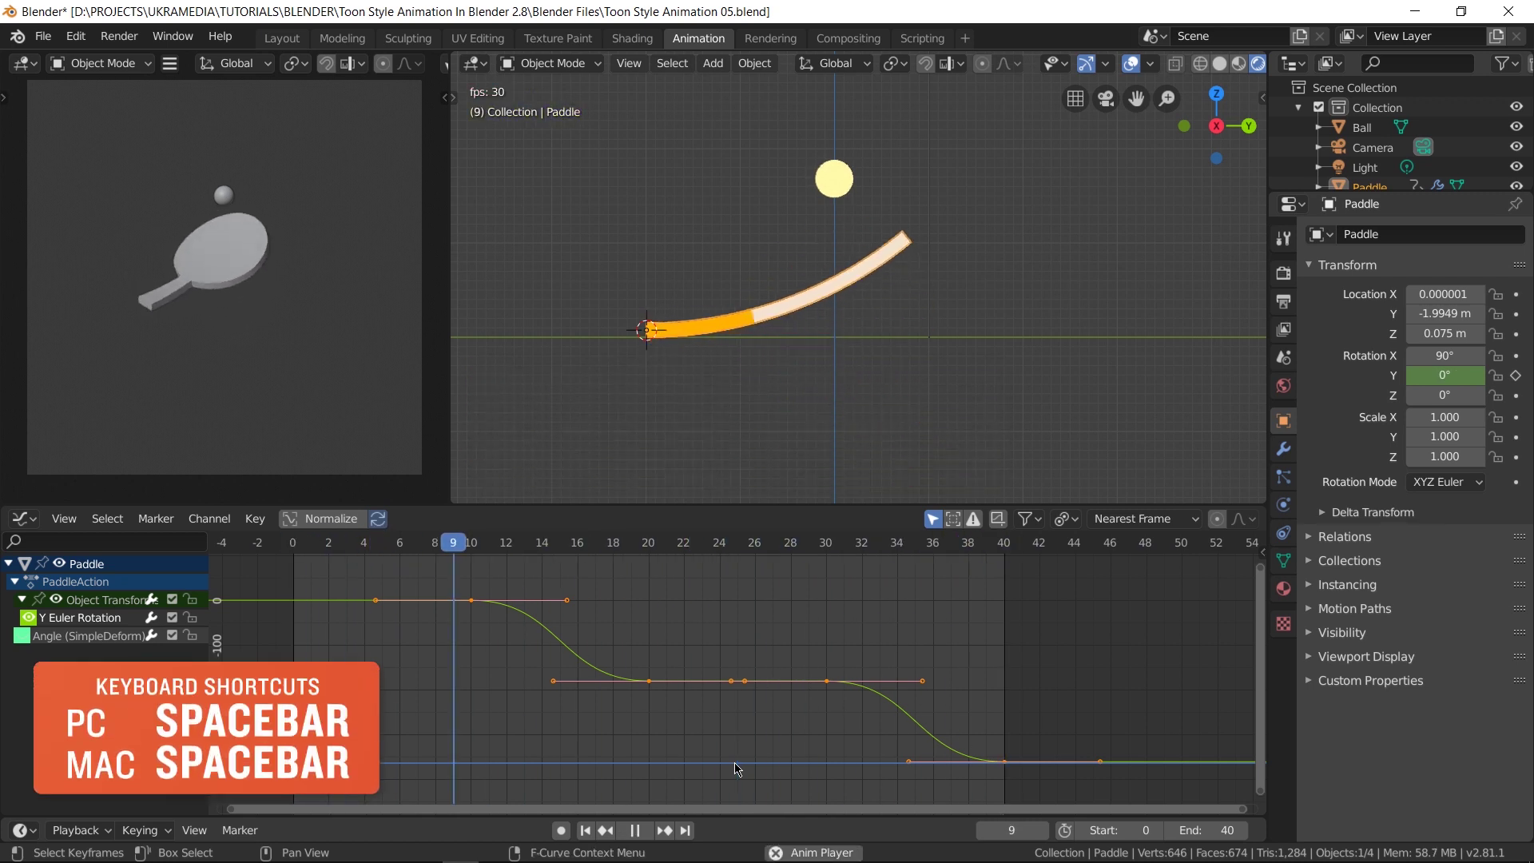
{"action": "key", "text": "space"}
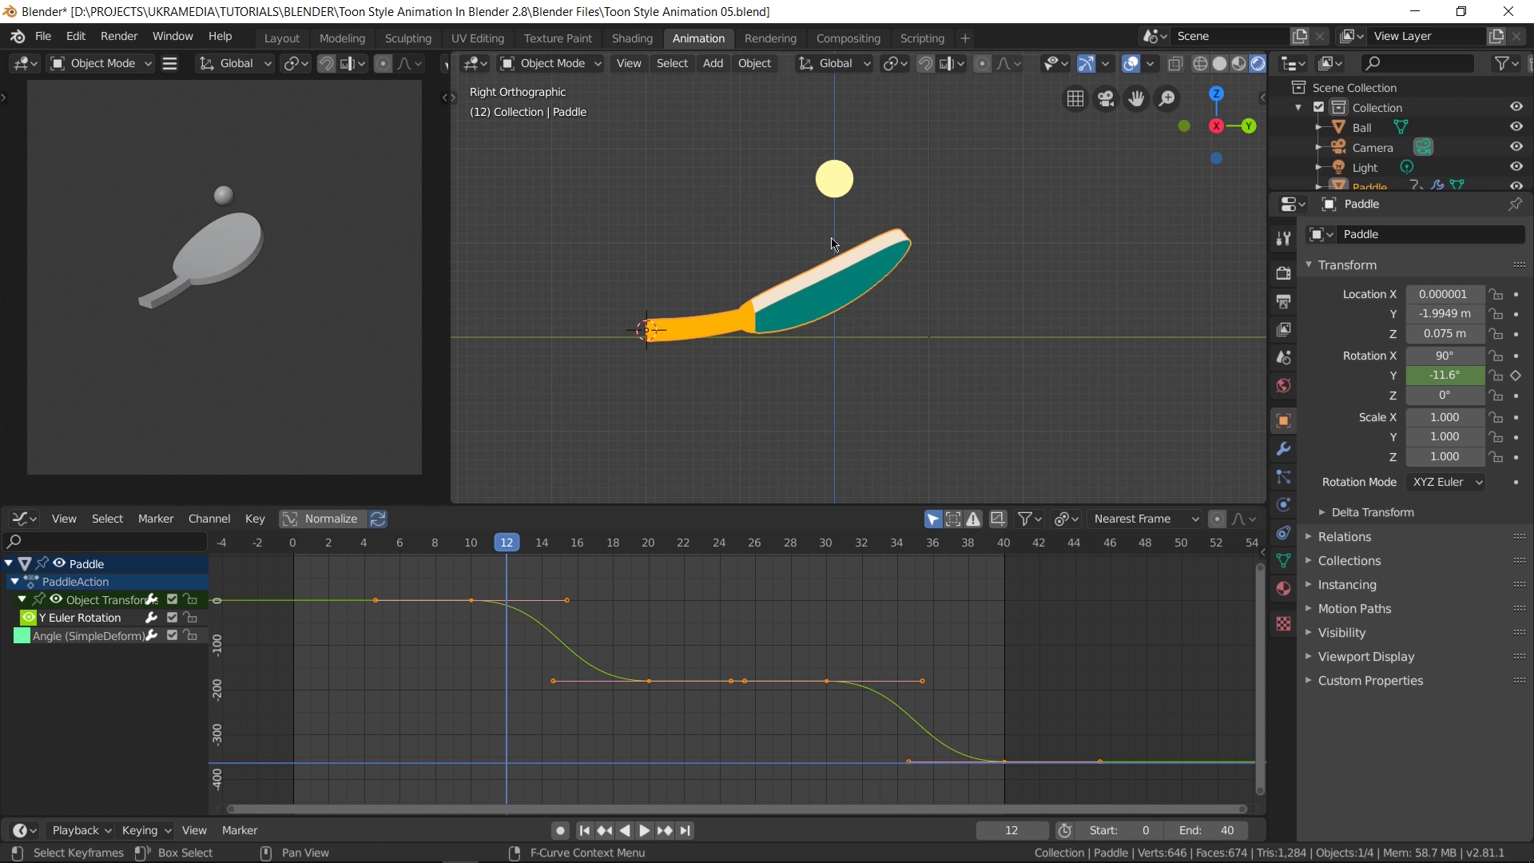
Select the ball and, at frame 2, lower it along Z to about 0.314 m so it rests on the paddle.
{"action": "left_click", "coordinate": [839, 190]}
{"action": "left_click_drag", "start_coordinate": [485, 550], "coordinate": [327, 545]}
{"action": "key", "text": "space"}
{"action": "key", "text": "space"}
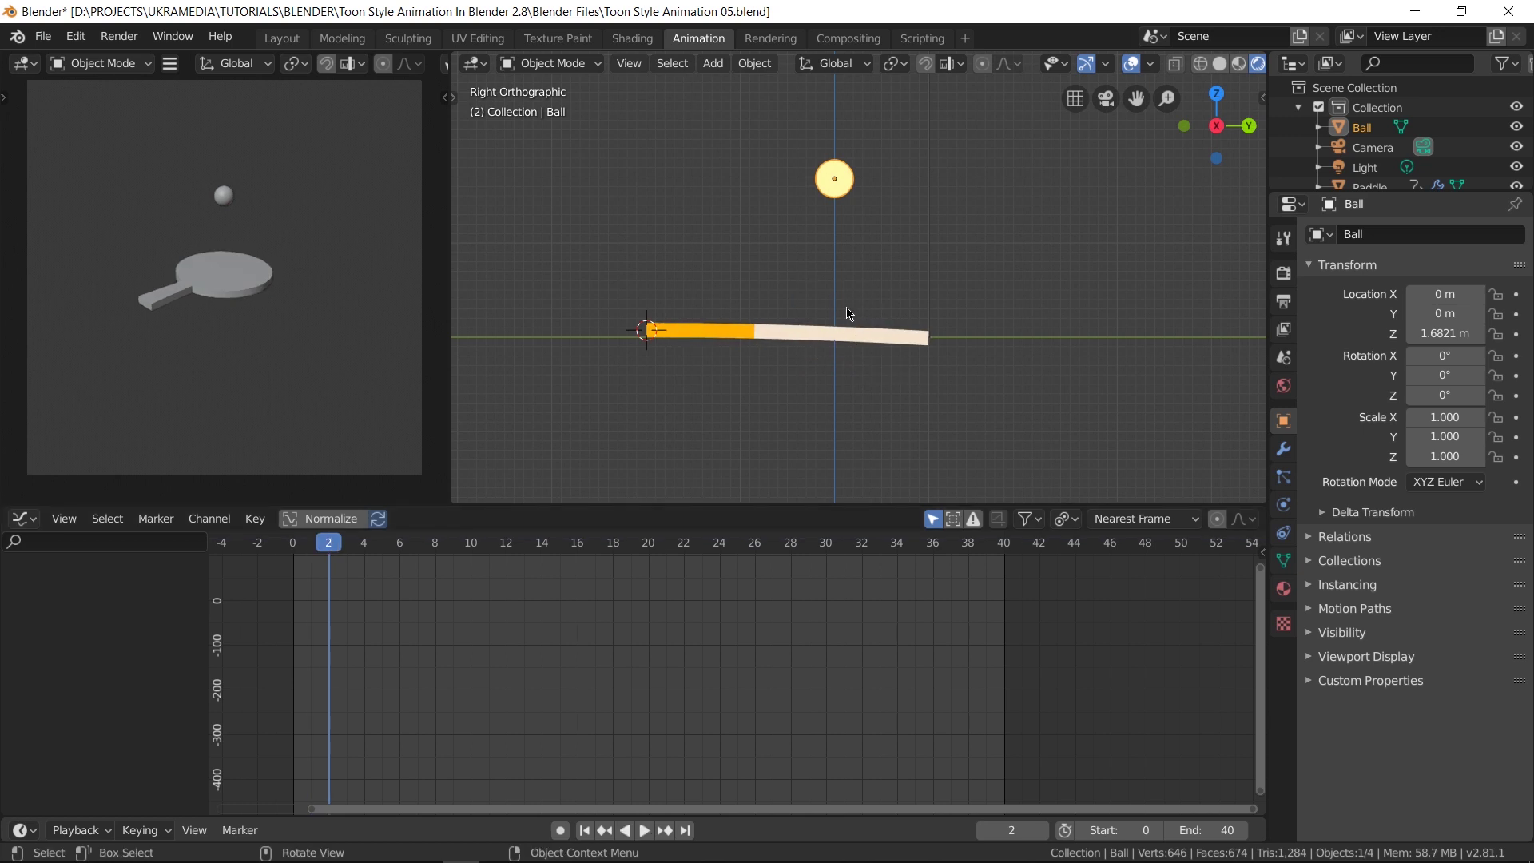
{"action": "key", "text": "shift+space"}
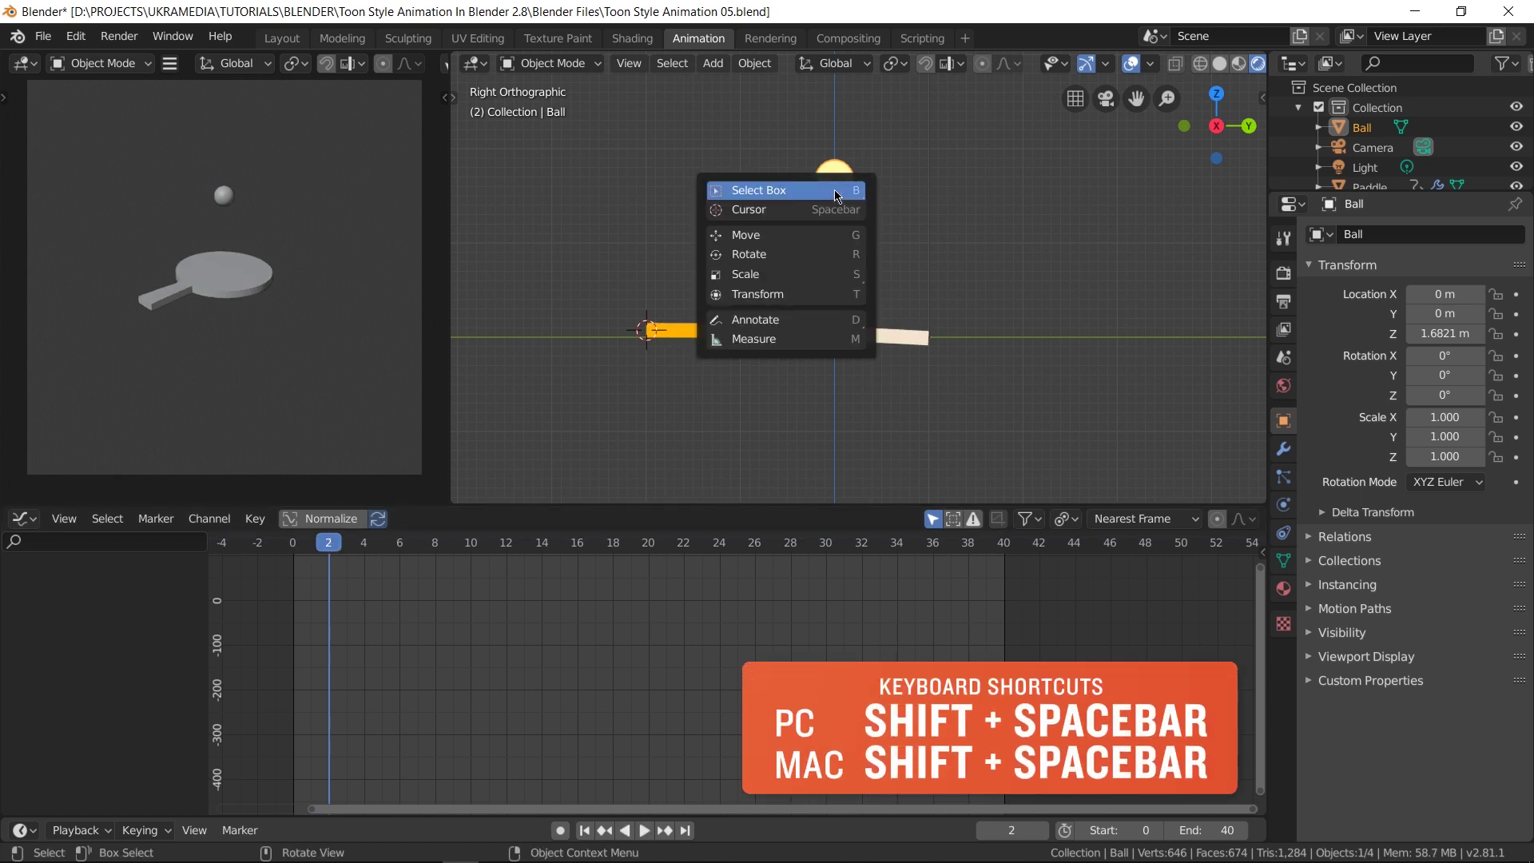
{"action": "left_click", "coordinate": [793, 235]}
{"action": "left_click_drag", "start_coordinate": [836, 102], "coordinate": [828, 247]}
{"action": "scroll", "coordinate": [838, 349], "scroll_direction": "up", "scroll_amount": 2}
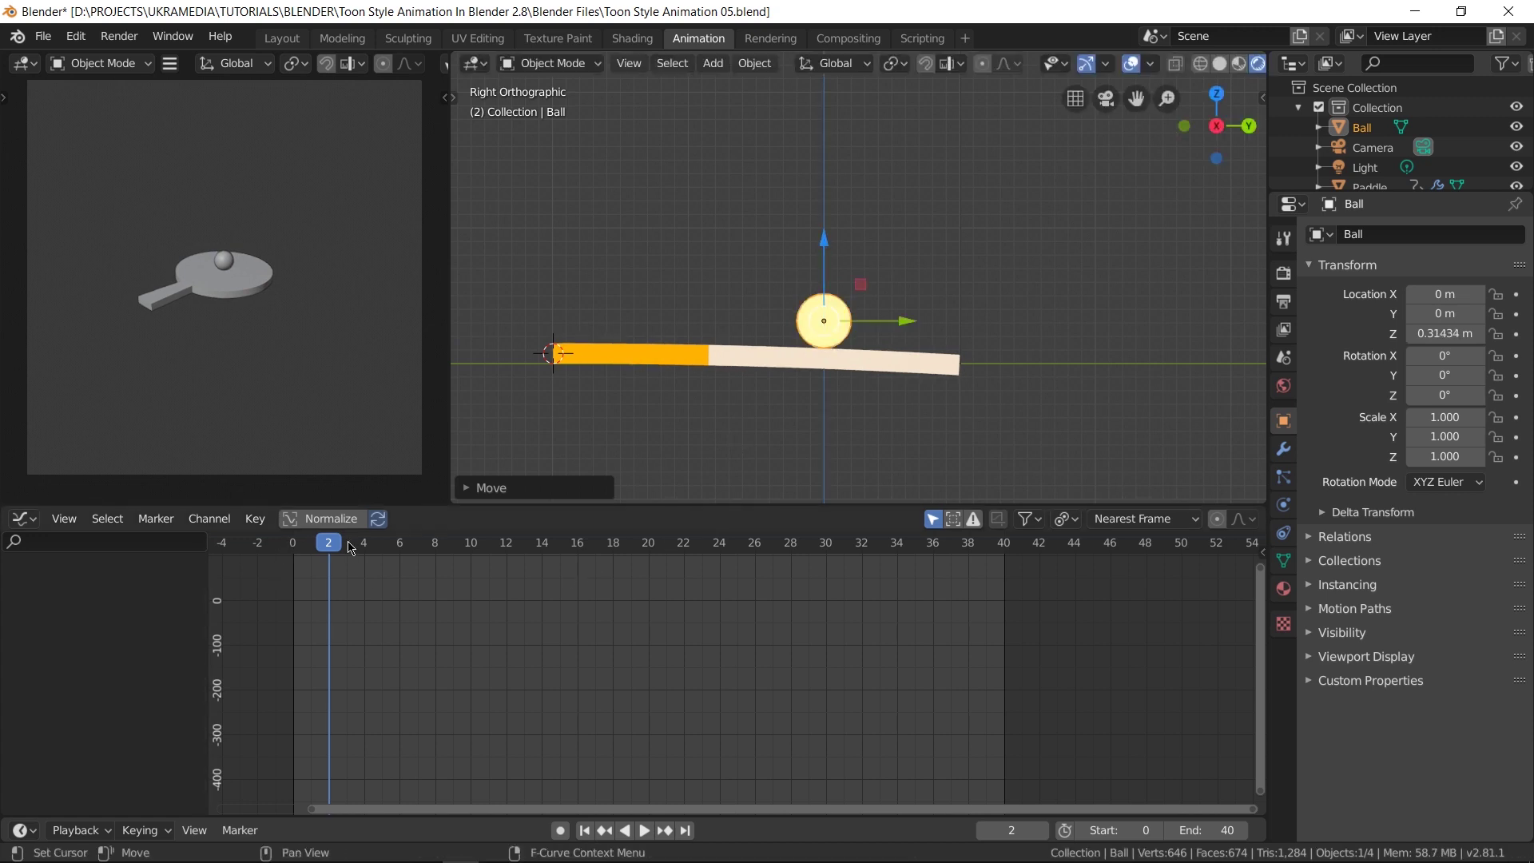
Keyframe the ball's Z location at its current resting height on frames 2 and 22.
{"action": "key", "text": "Home"}
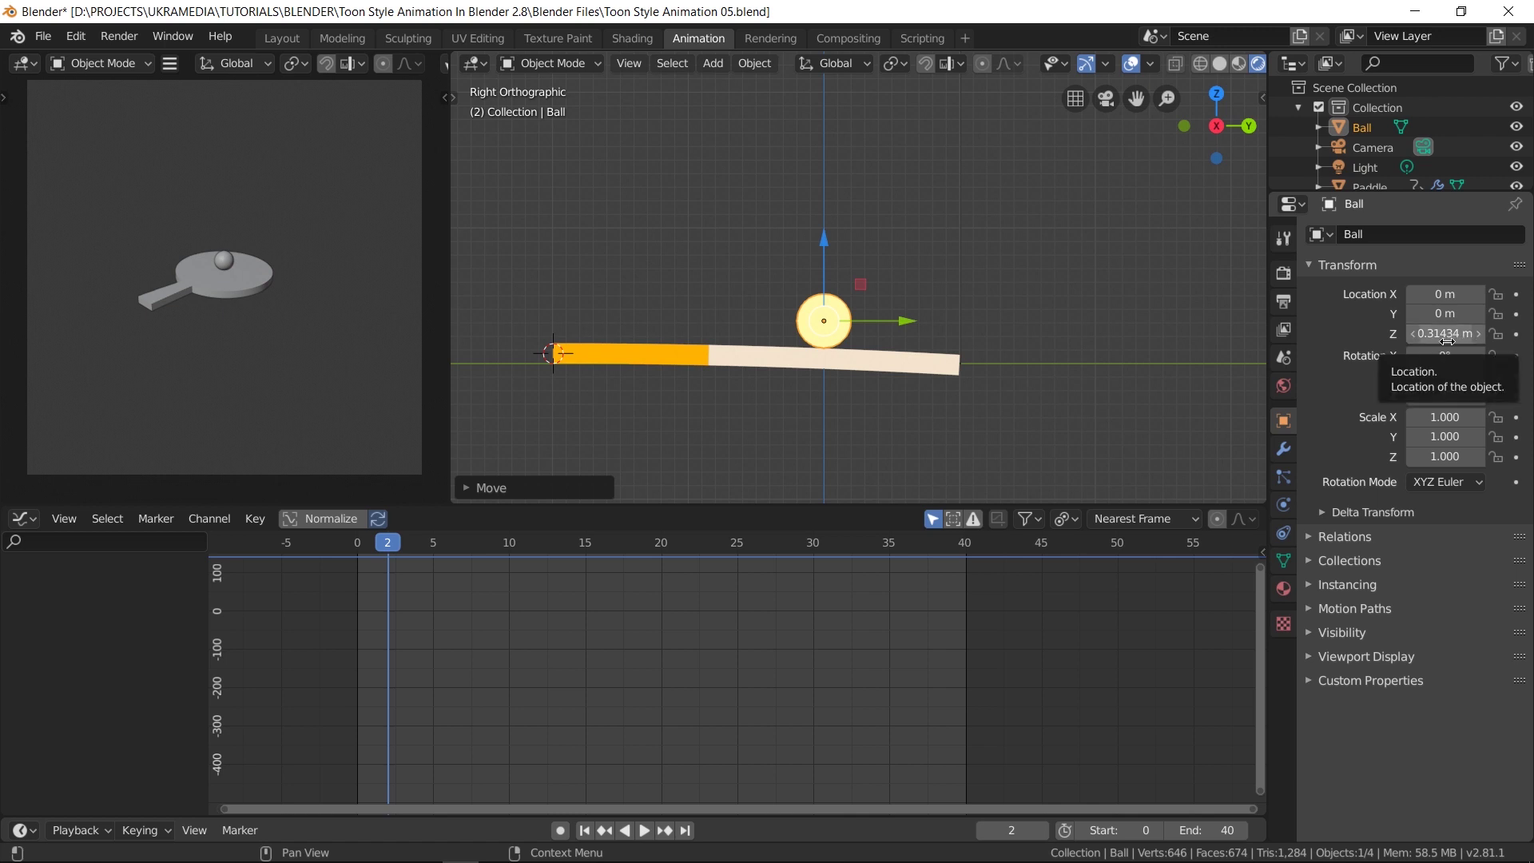
{"action": "left_click", "coordinate": [1517, 335]}
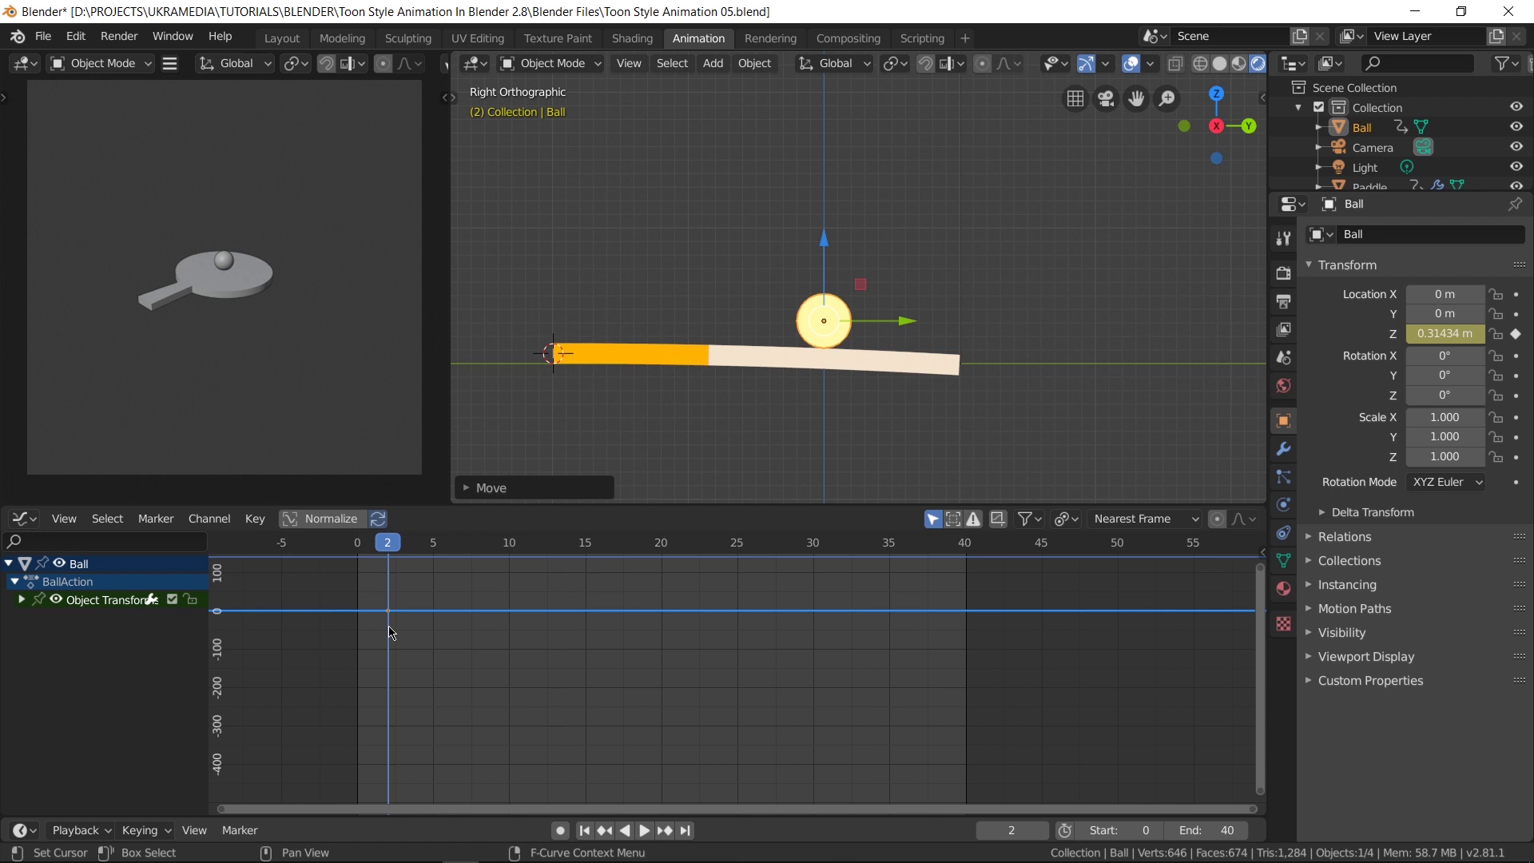
{"action": "key", "text": "space"}
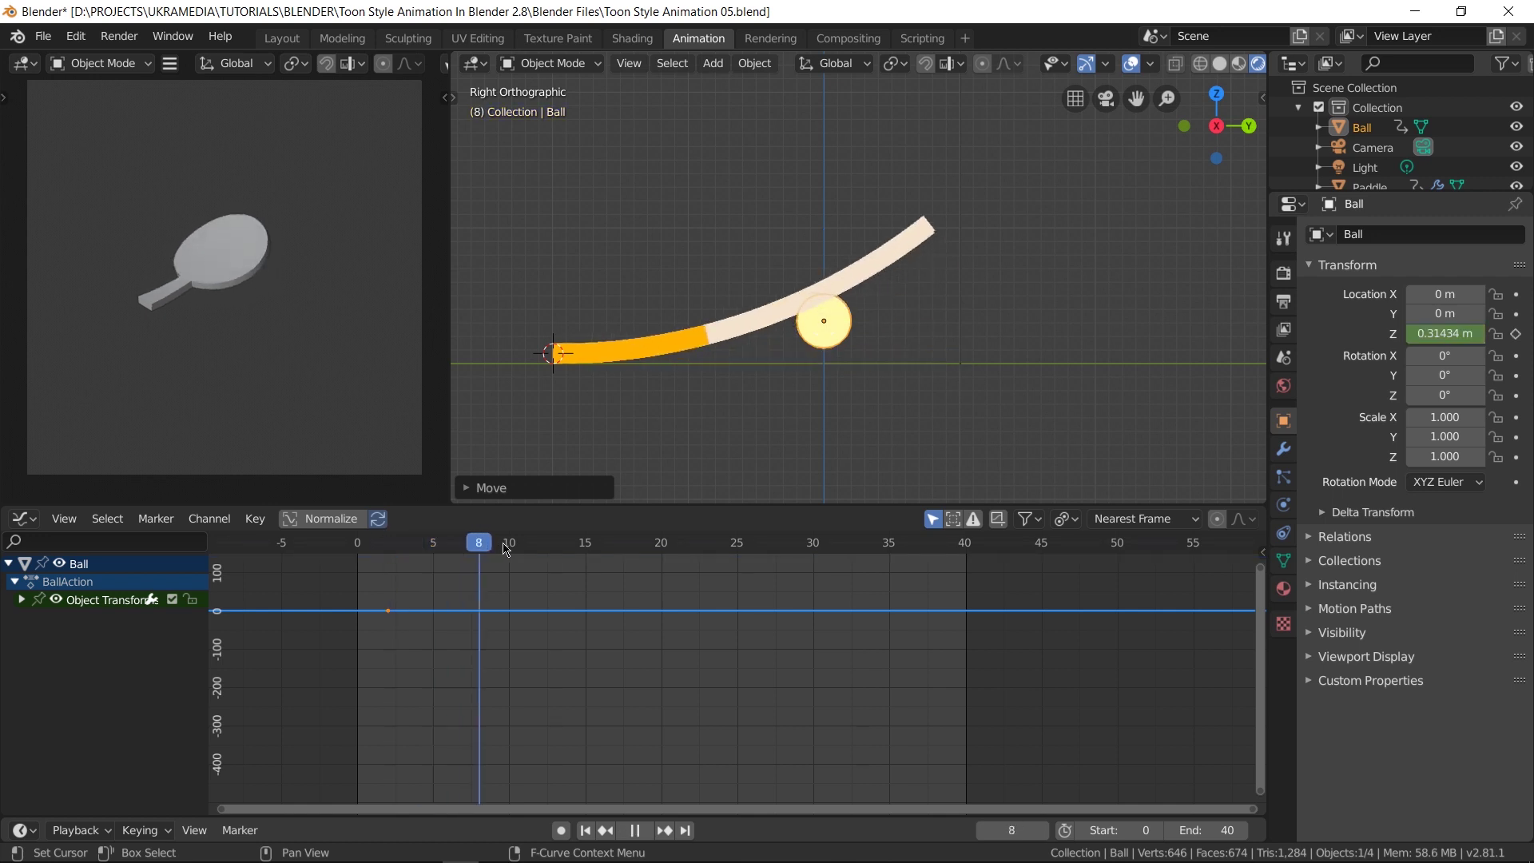
{"action": "left_click_drag", "start_coordinate": [652, 562], "coordinate": [695, 564]}
{"action": "key", "text": "space"}
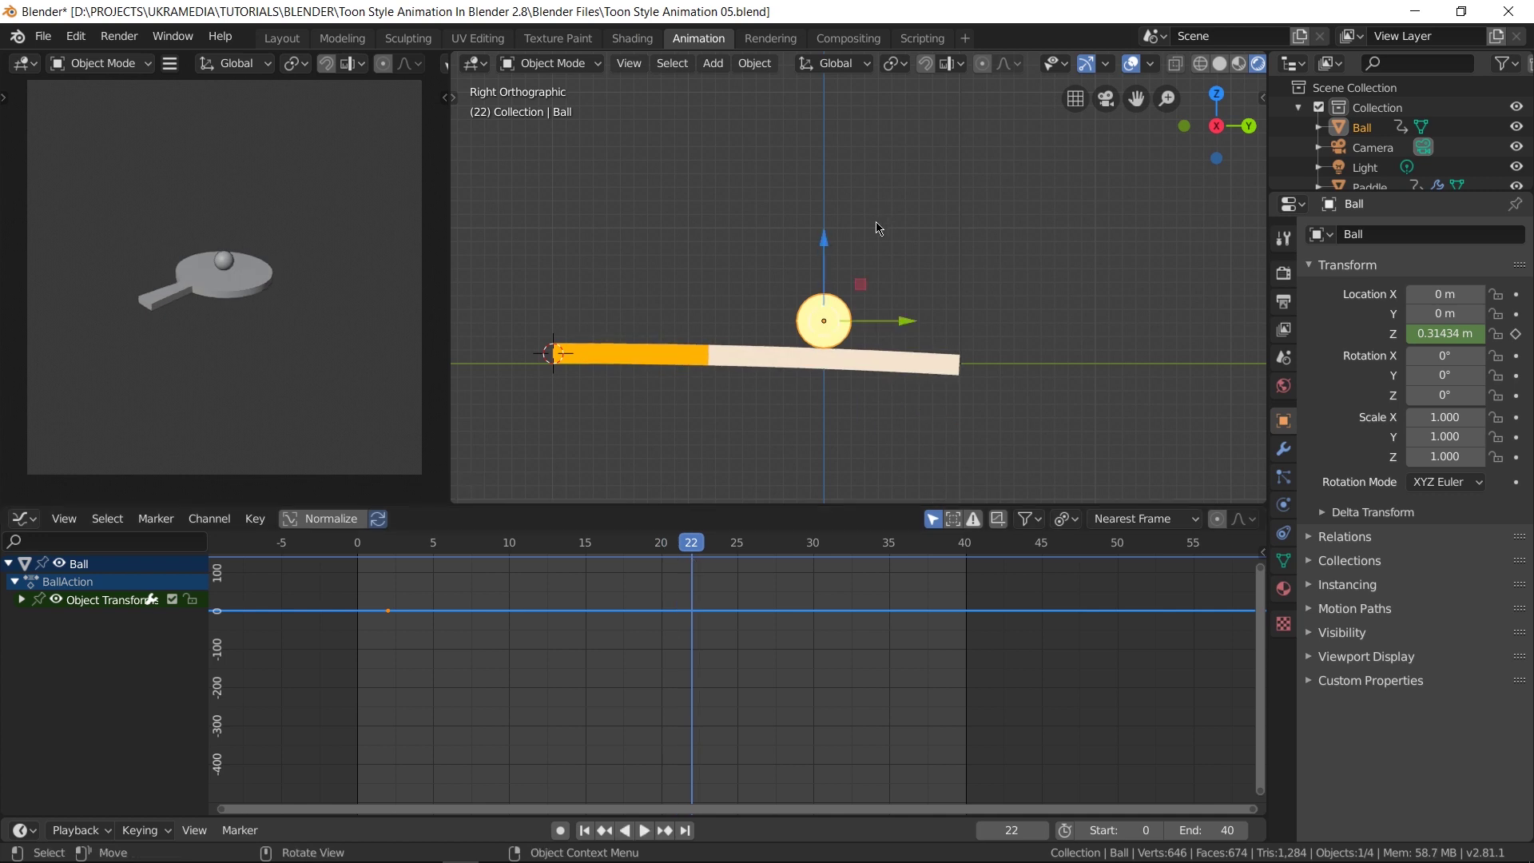
{"action": "left_click", "coordinate": [1517, 334]}
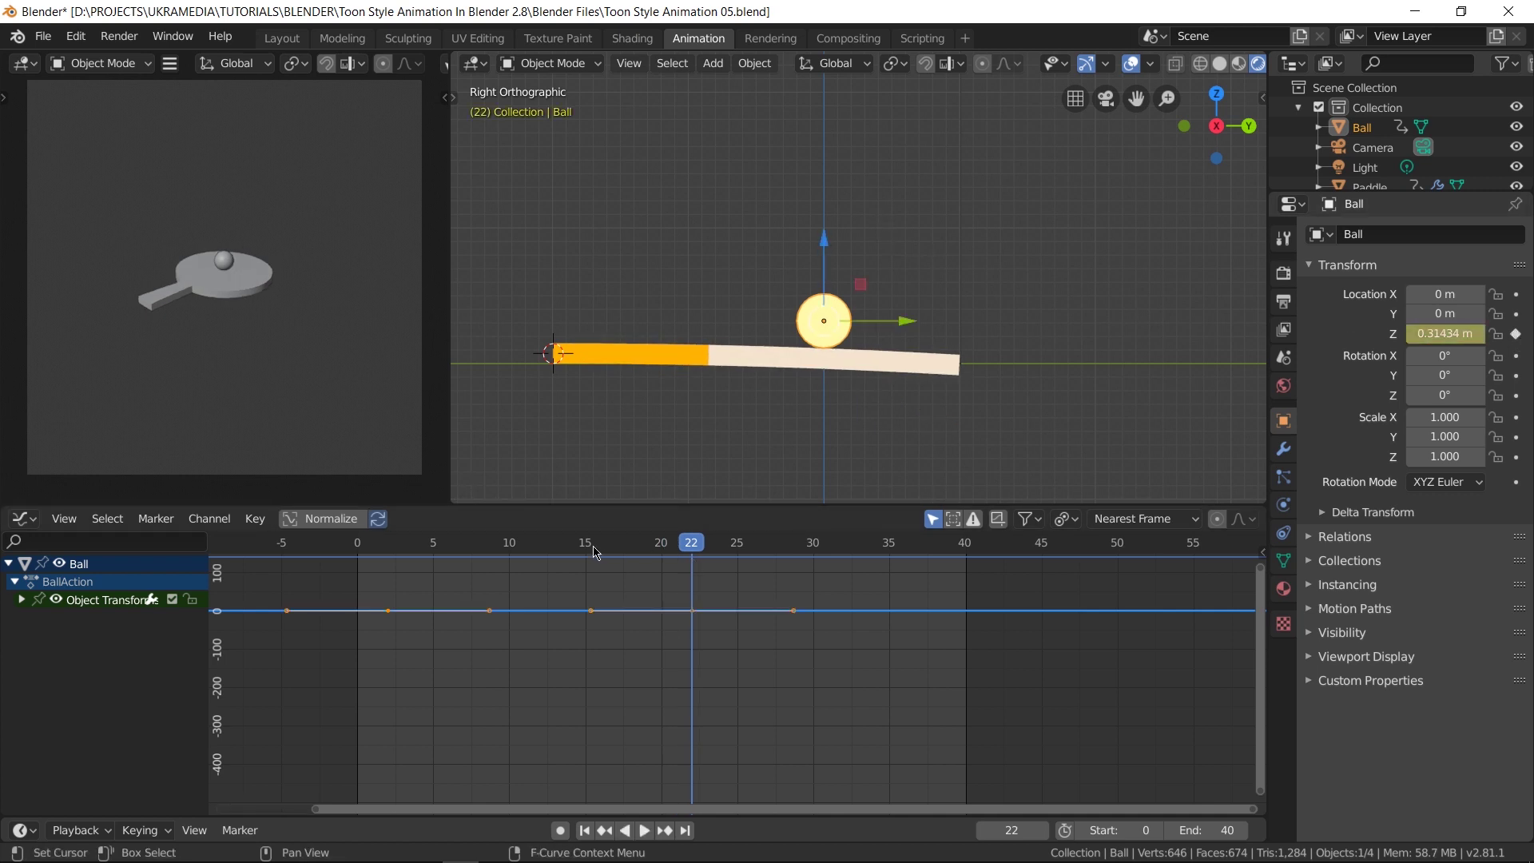
At frame 12, raise the ball to a Z location of 3.5 m and keyframe it.
{"action": "left_click", "coordinate": [537, 557]}
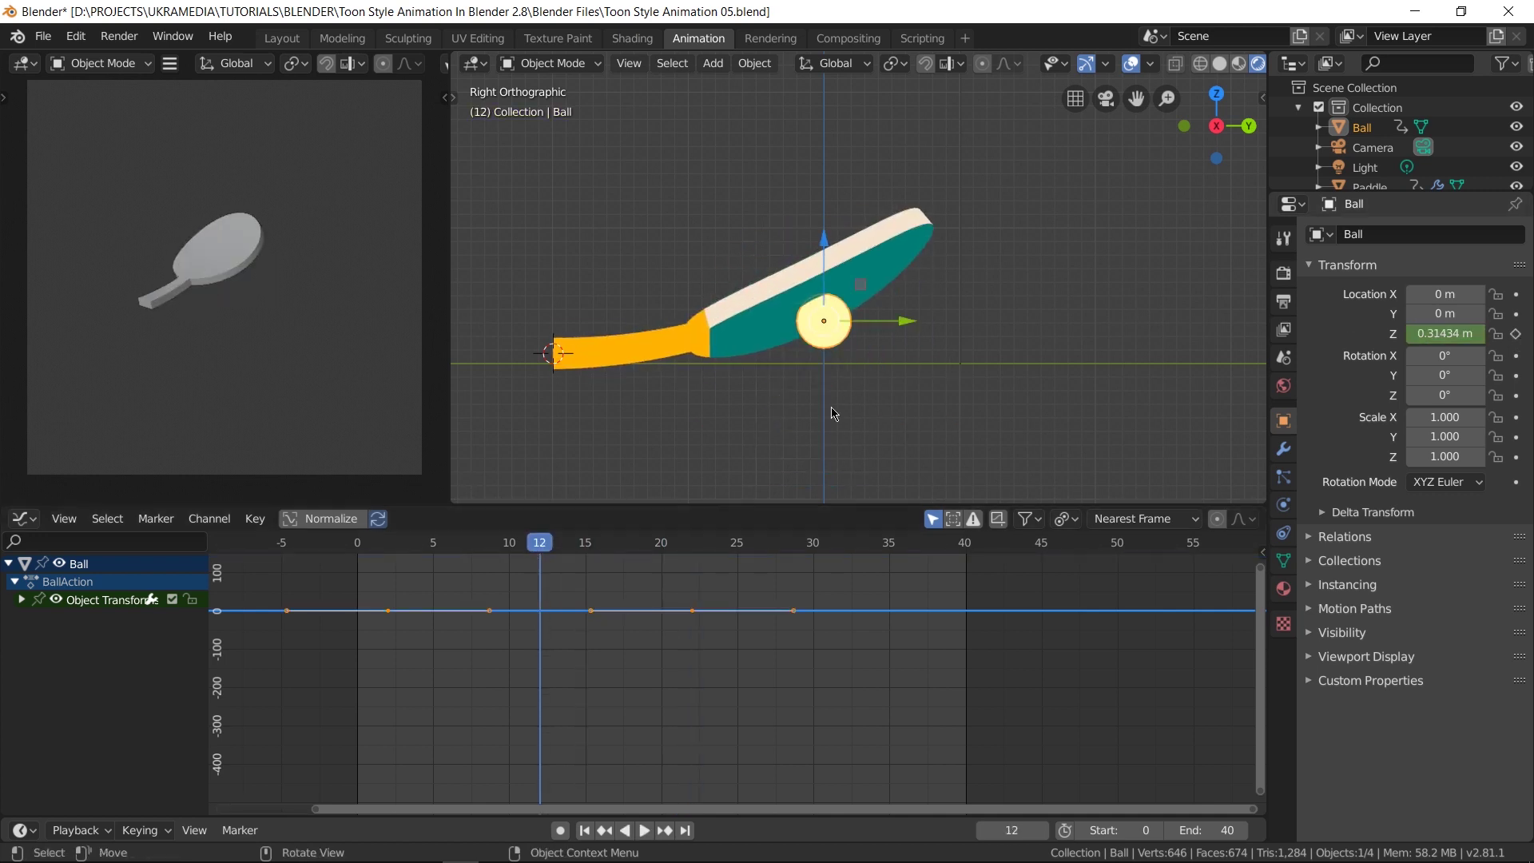
{"action": "scroll", "coordinate": [887, 363], "scroll_direction": "down", "scroll_amount": 6}
{"action": "middle_click_drag", "start_coordinate": [911, 340], "coordinate": [849, 398], "text": "shift"}
{"action": "key", "text": "g"}
{"action": "key", "text": "z"}
{"action": "left_click", "coordinate": [793, 141]}
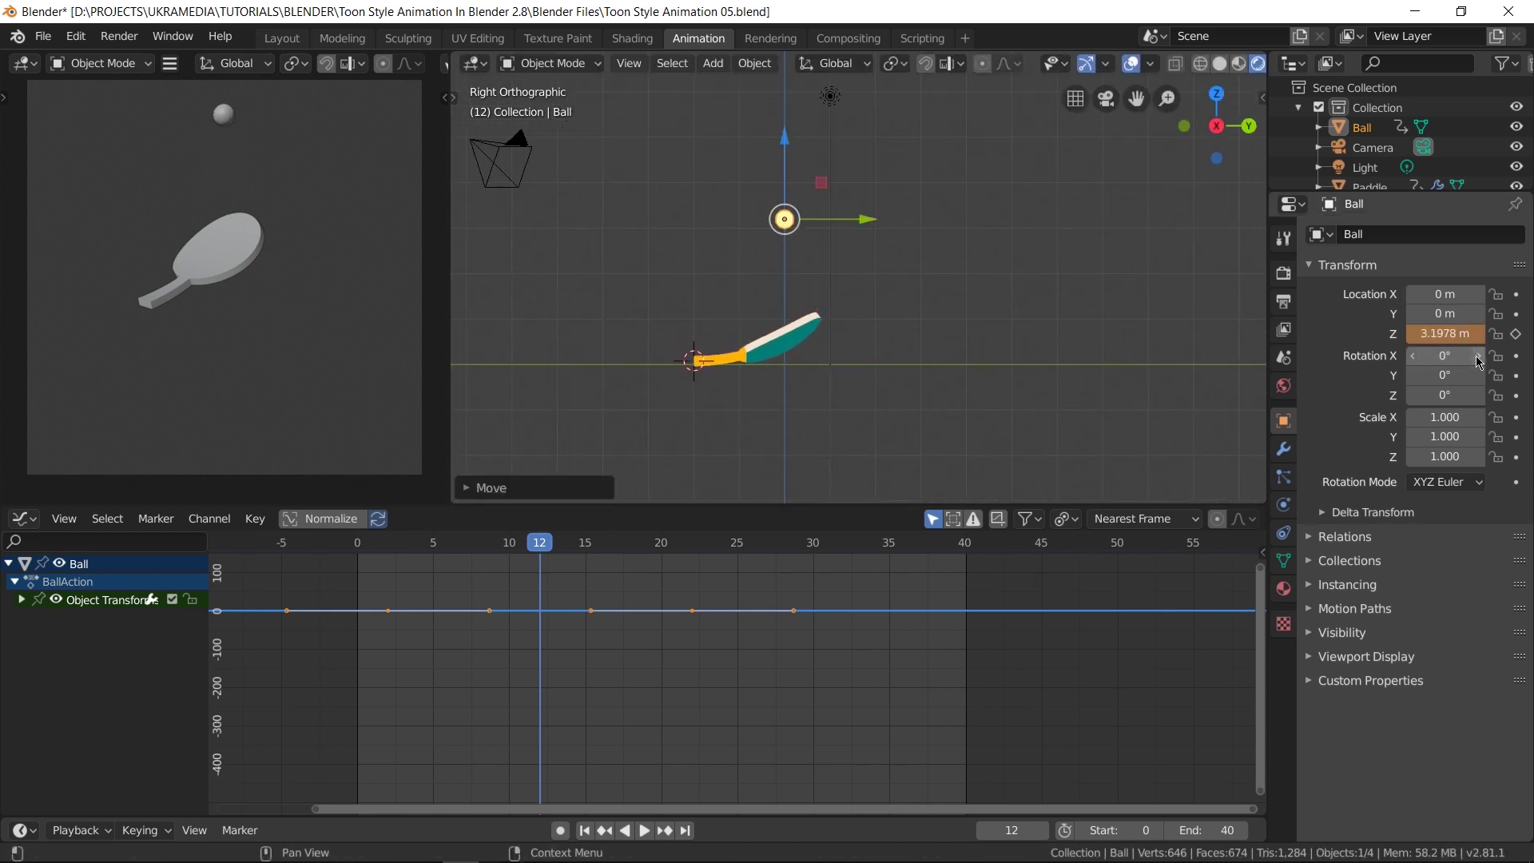
{"action": "left_click", "coordinate": [1442, 334]}
{"action": "type", "text": "3"}
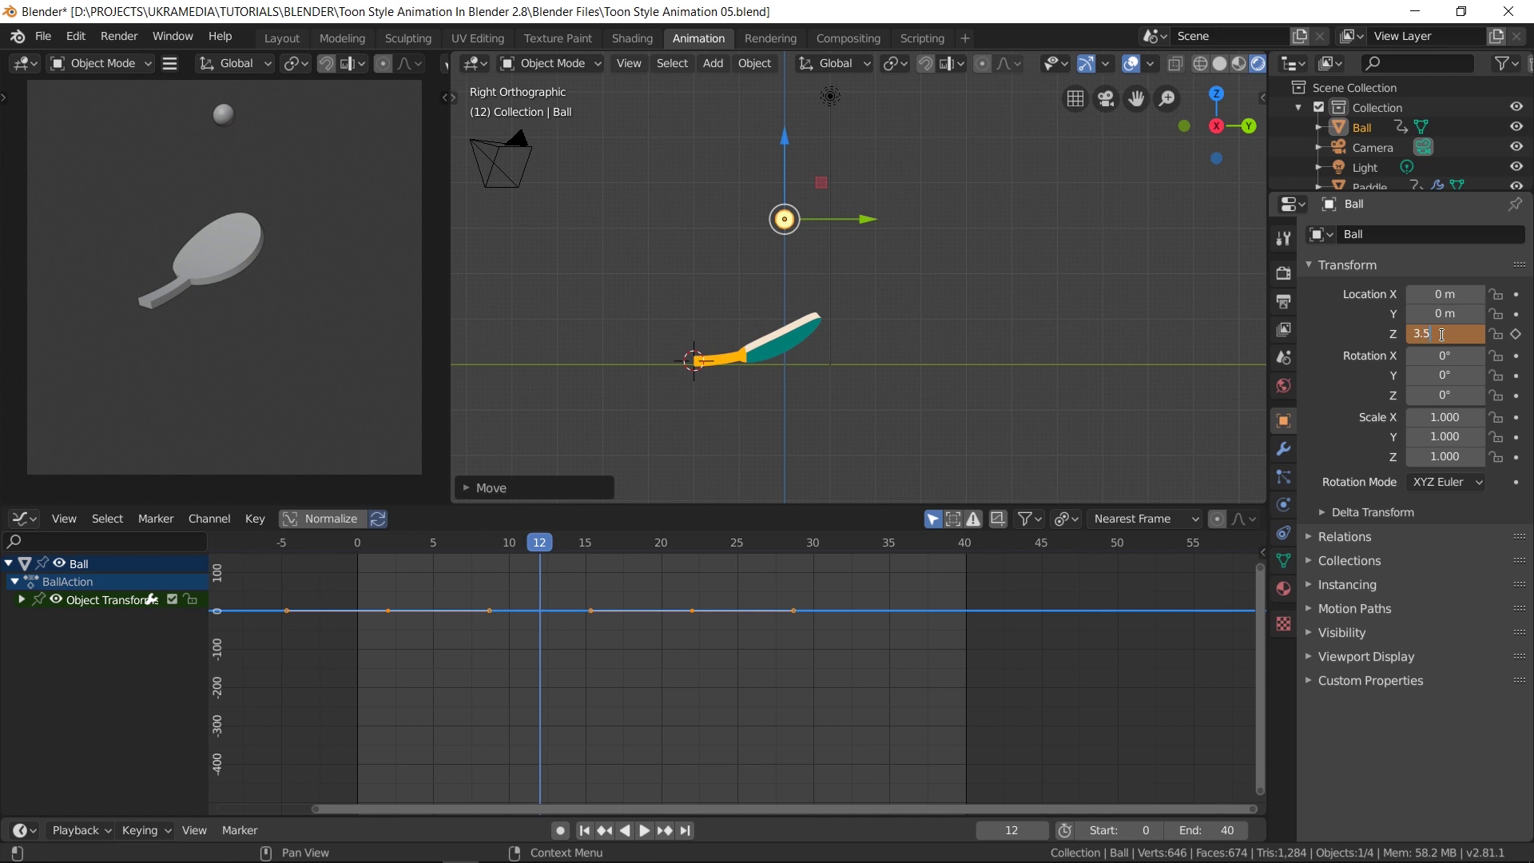
{"action": "type", "text": ".5"}
{"action": "key", "text": "Return"}
{"action": "left_click", "coordinate": [1516, 334]}
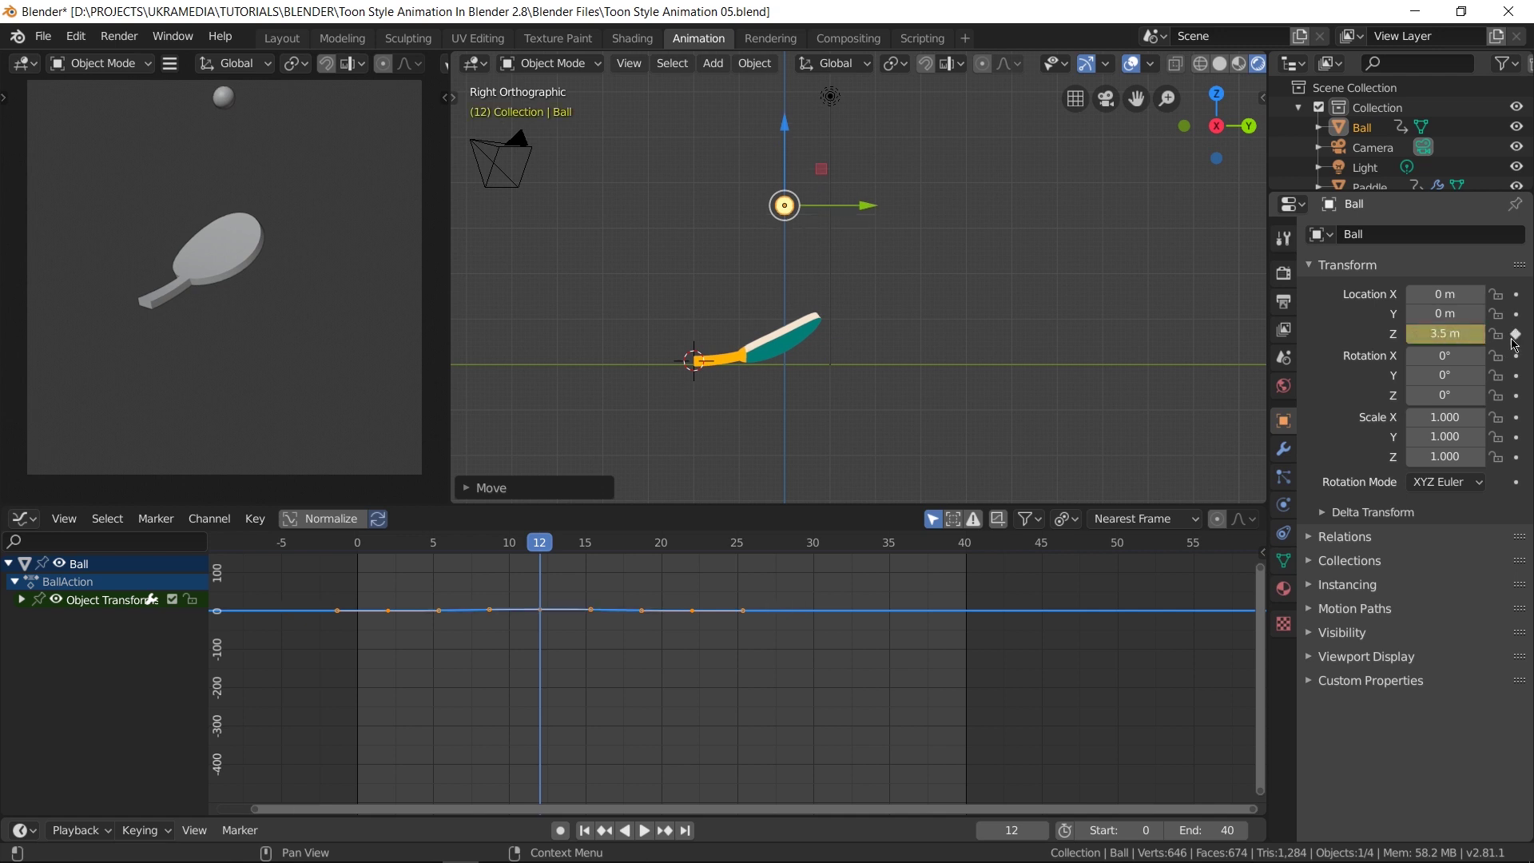
Expand the ball's Object Transforms channels and frame the Z Location curve over the whole 0–40 frame range.
{"action": "left_click", "coordinate": [21, 599]}
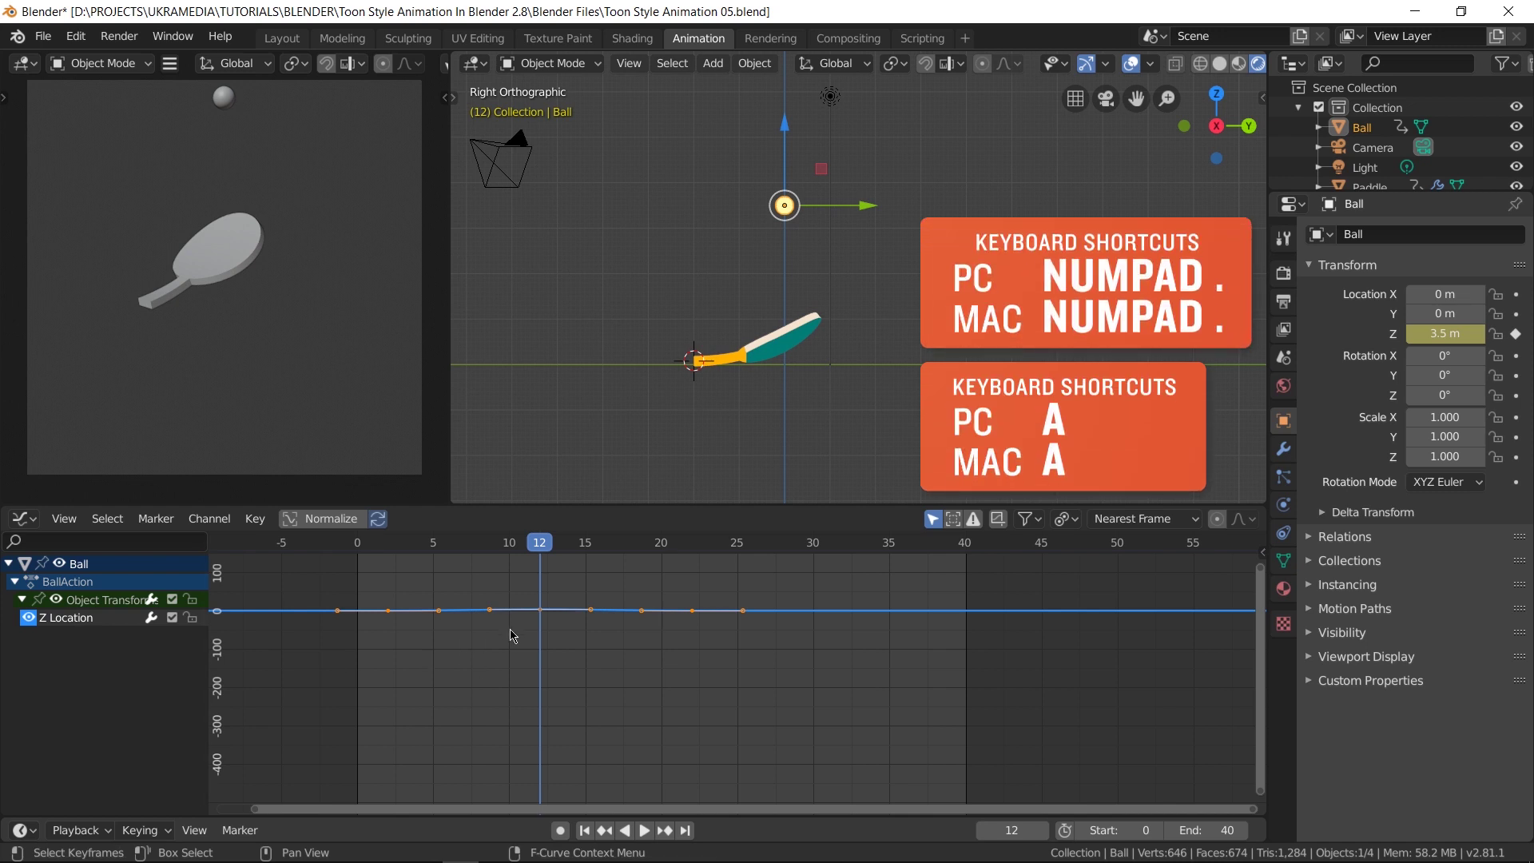
{"action": "key", "text": "KP_Decimal"}
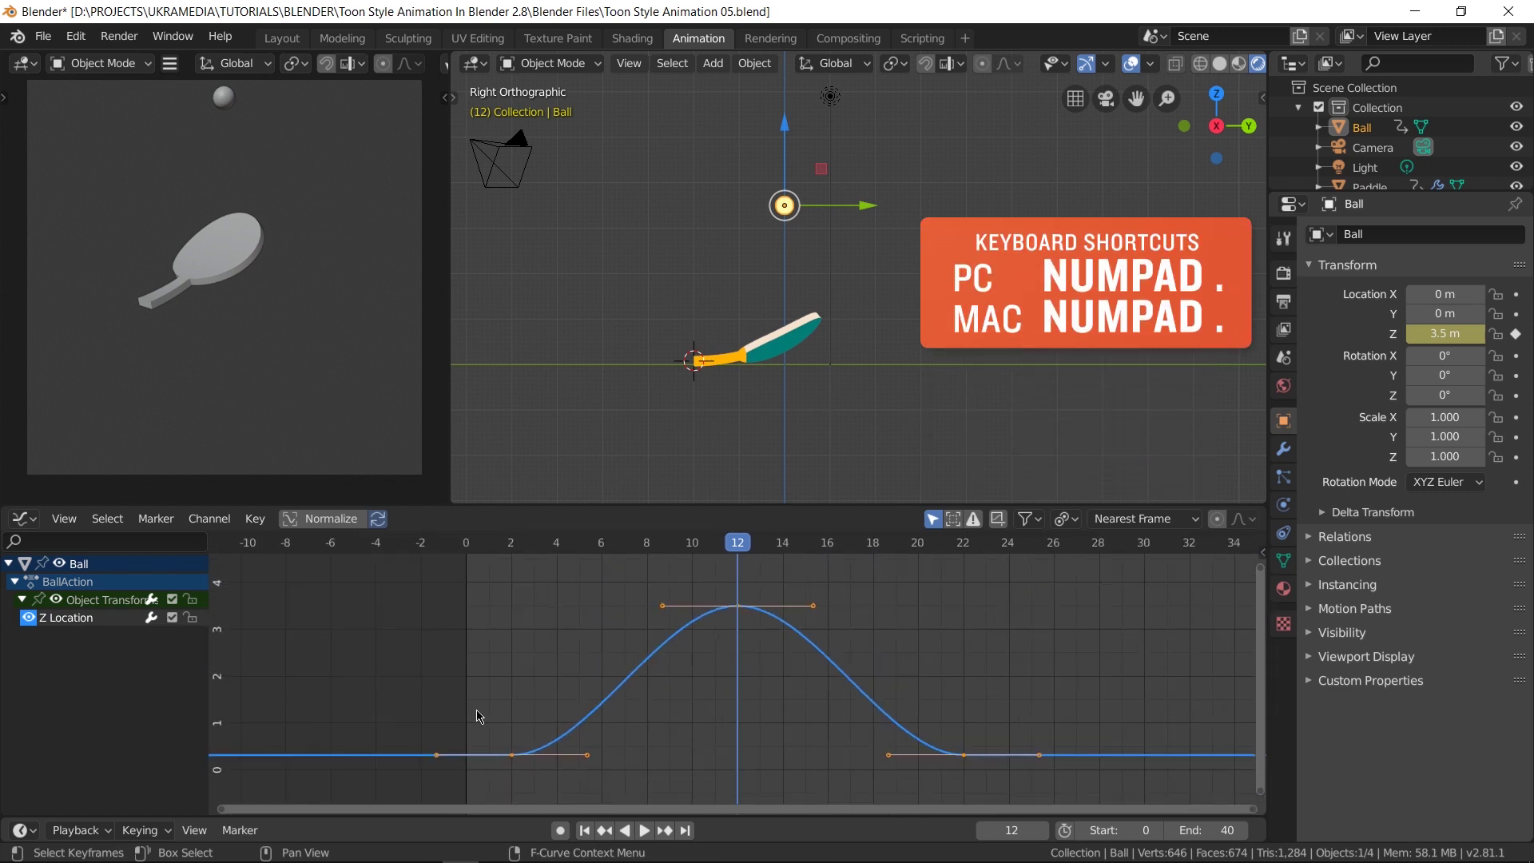
{"action": "scroll", "coordinate": [885, 700], "scroll_direction": "down", "scroll_amount": 1}
{"action": "middle_click_drag", "start_coordinate": [885, 700], "coordinate": [773, 689]}
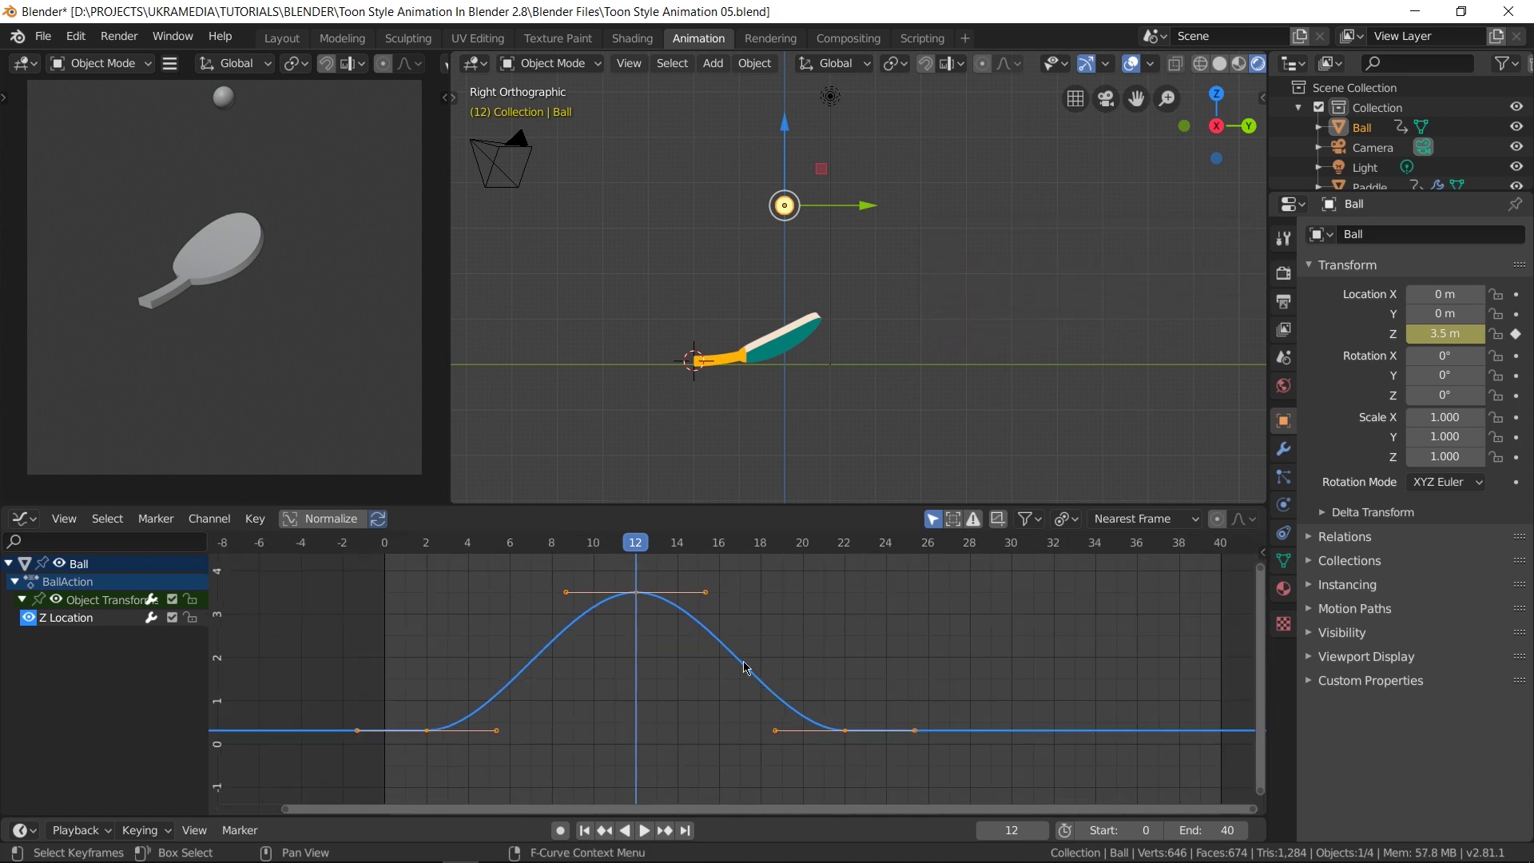
Play back the ball's bounce and step forward to frame 36 to check the second half of the loop.
{"action": "key", "text": "space"}
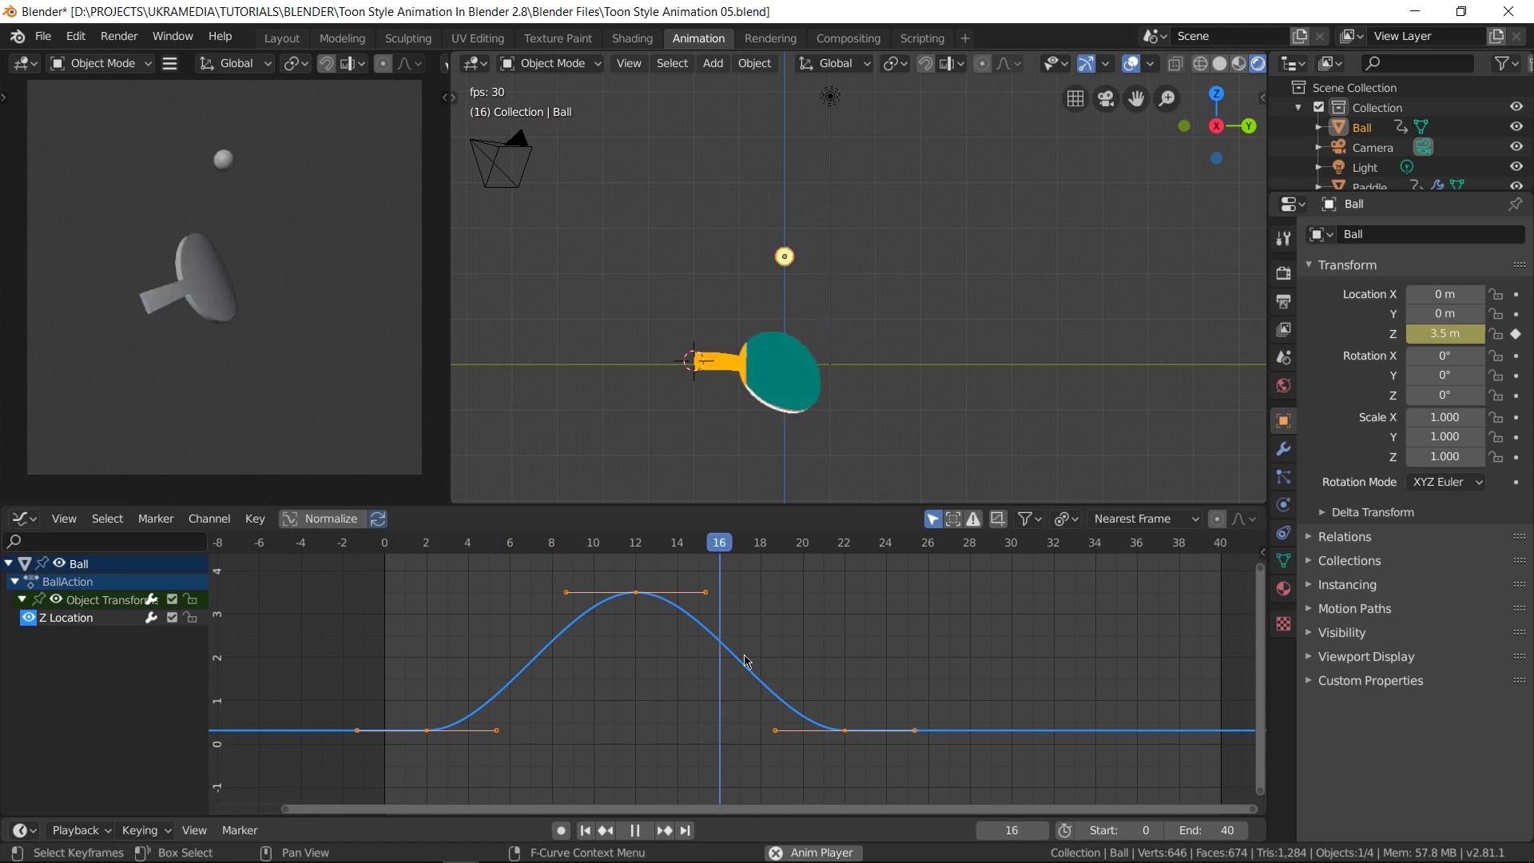
{"action": "key", "text": "space"}
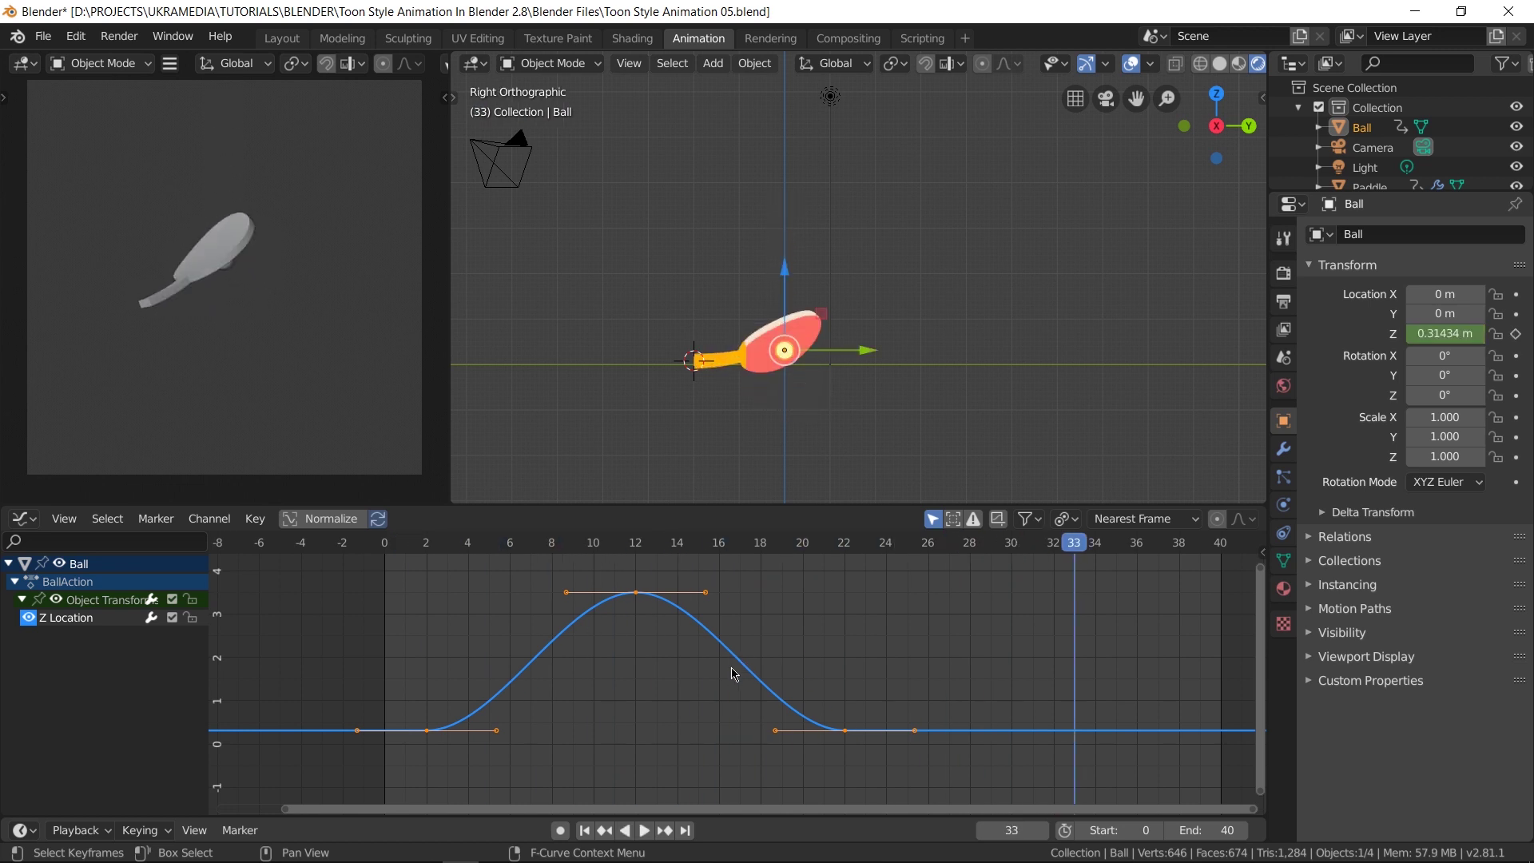
{"action": "key", "text": "Right"}
{"action": "key", "text": "Right"}
{"action": "key", "text": "Right"}
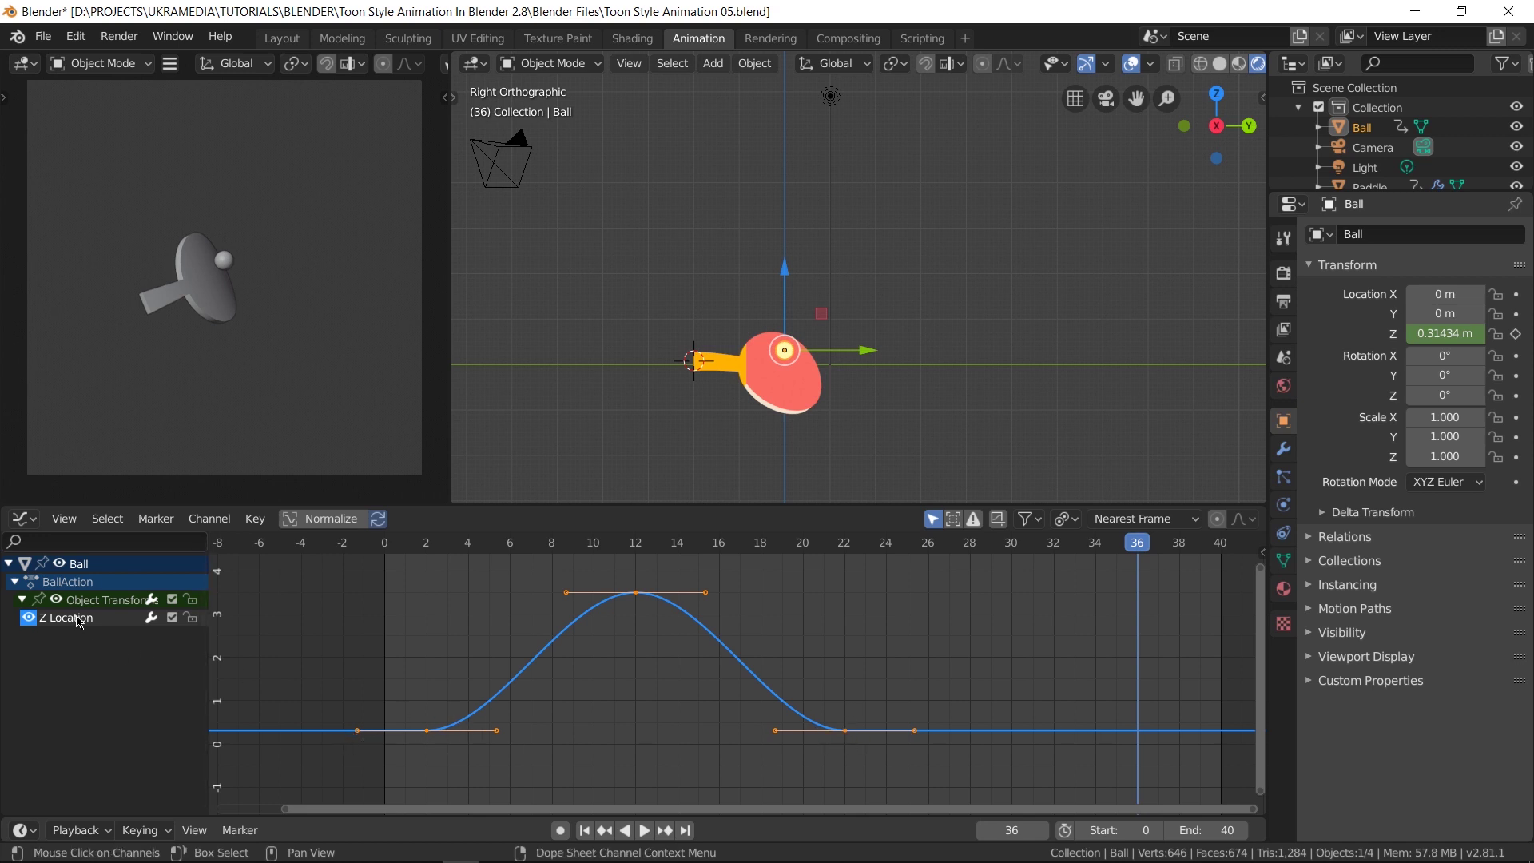
Add a Cycles modifier to the ball's Z Location curve to repeat the bounce.
{"action": "left_click", "coordinate": [1263, 551]}
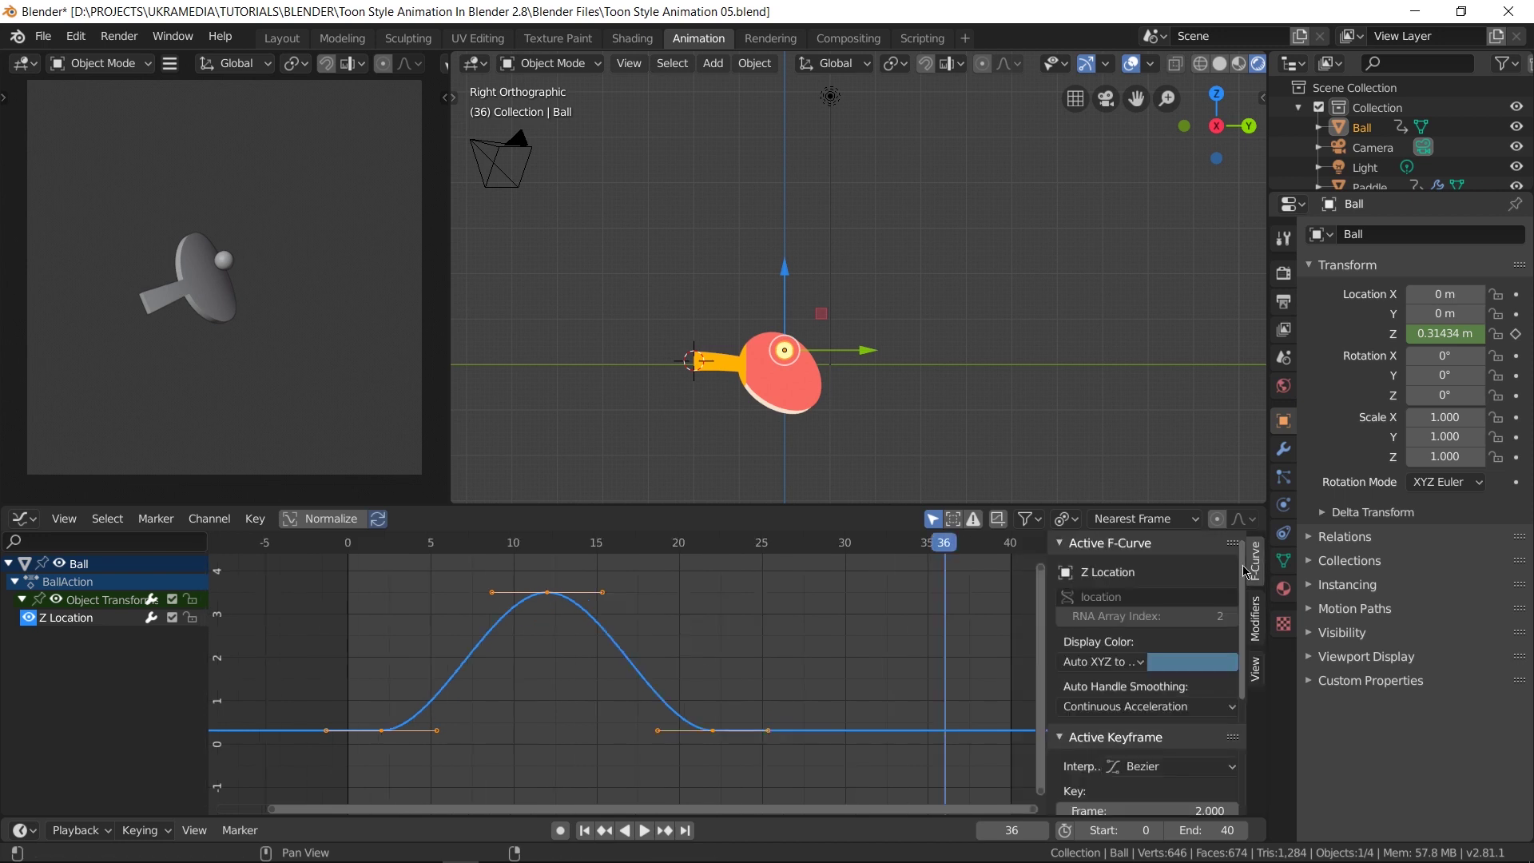
{"action": "left_click", "coordinate": [1257, 632]}
{"action": "left_click", "coordinate": [1140, 573]}
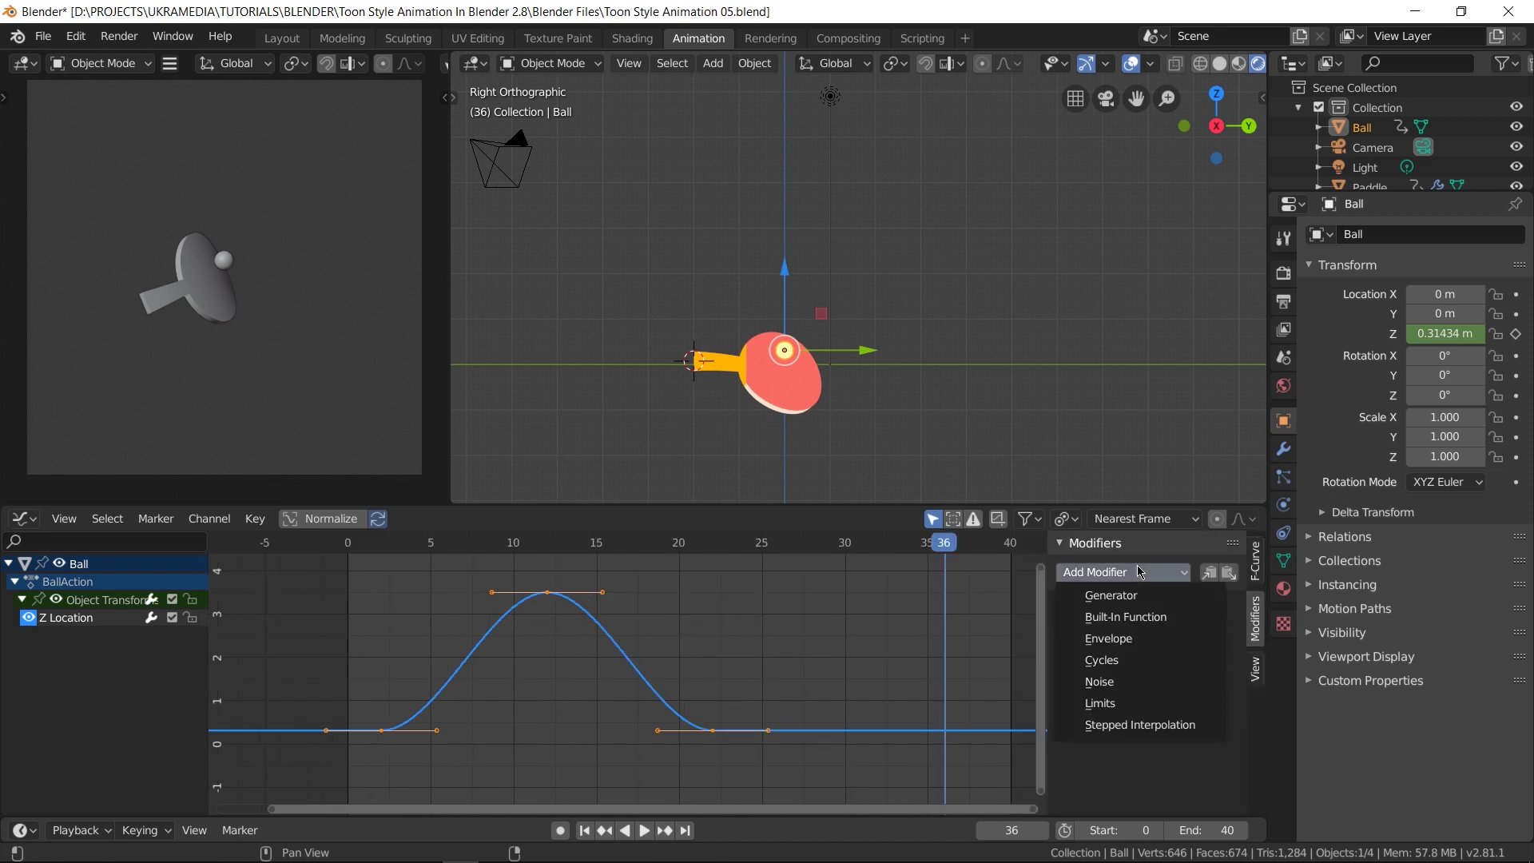
{"action": "left_click", "coordinate": [1107, 665]}
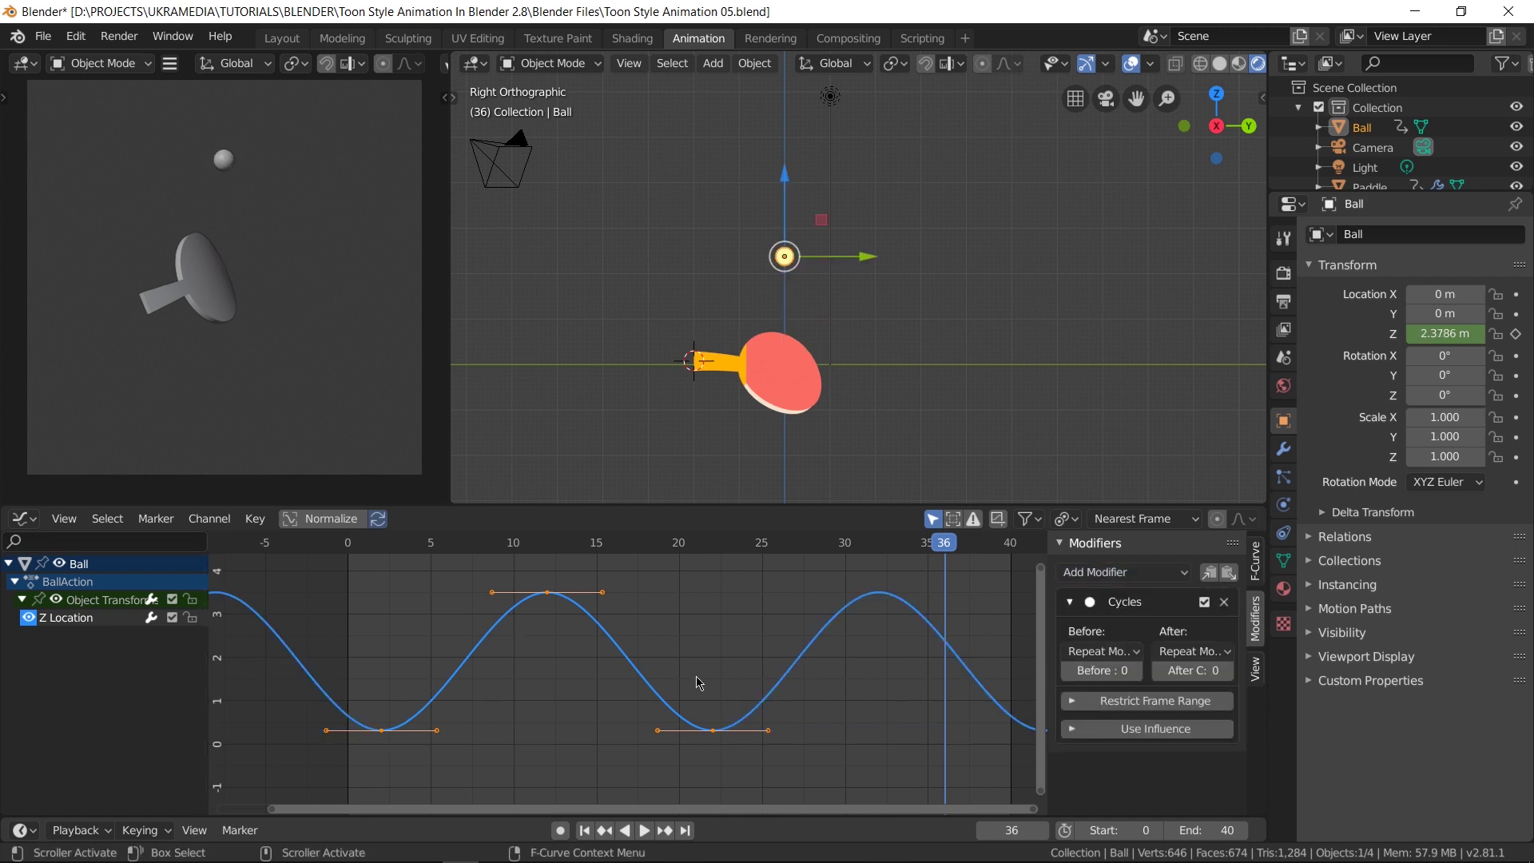
{"action": "scroll", "coordinate": [852, 683], "scroll_direction": "down", "scroll_amount": 3}
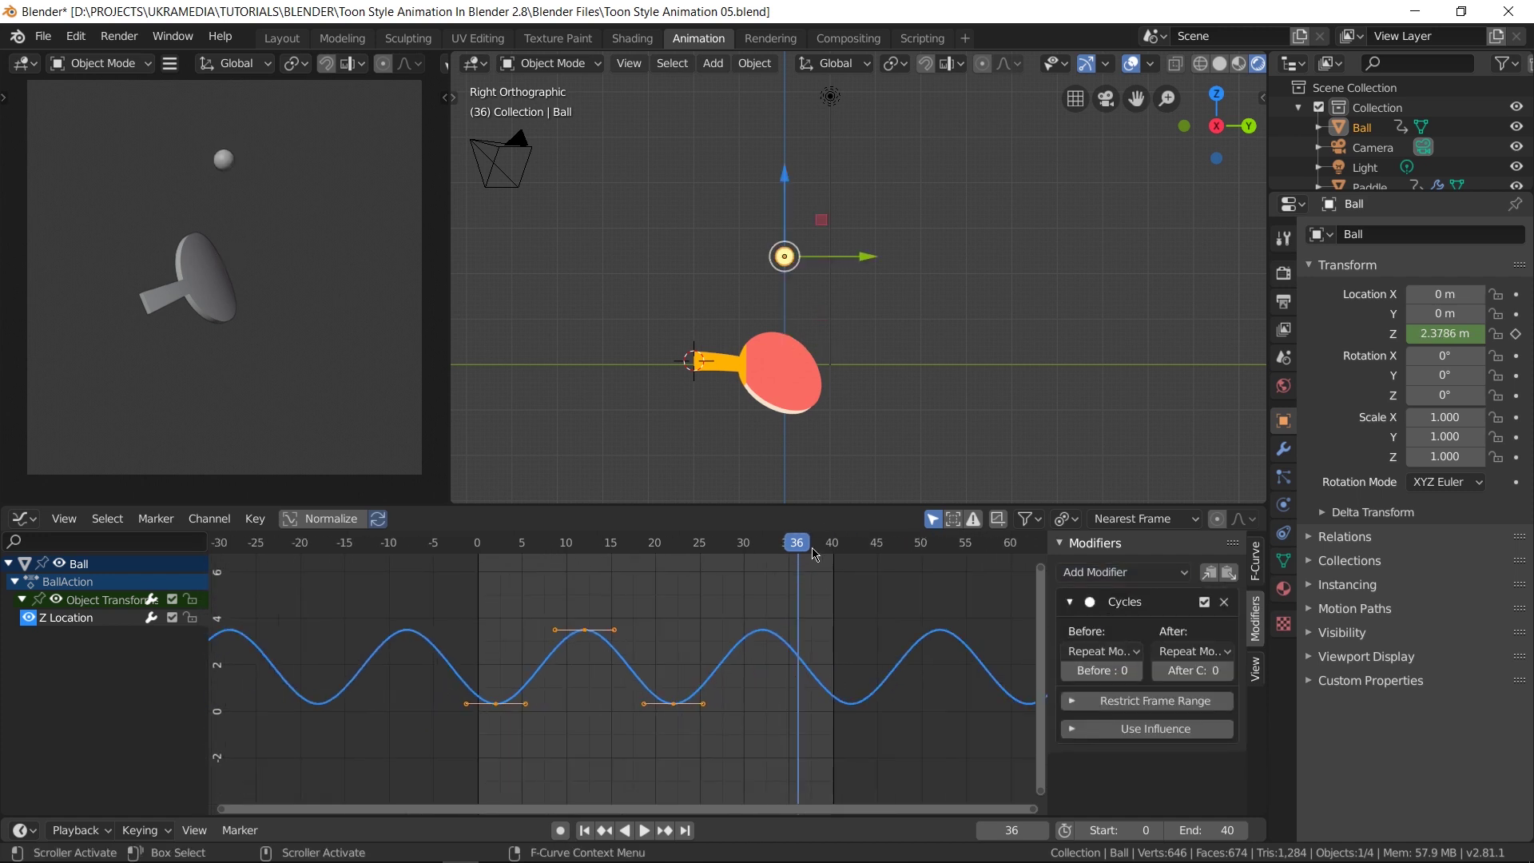
Preview the repeating bounce and scrub frames 1 to 11 to examine the ball's timing against the paddle.
{"action": "key", "text": "space"}
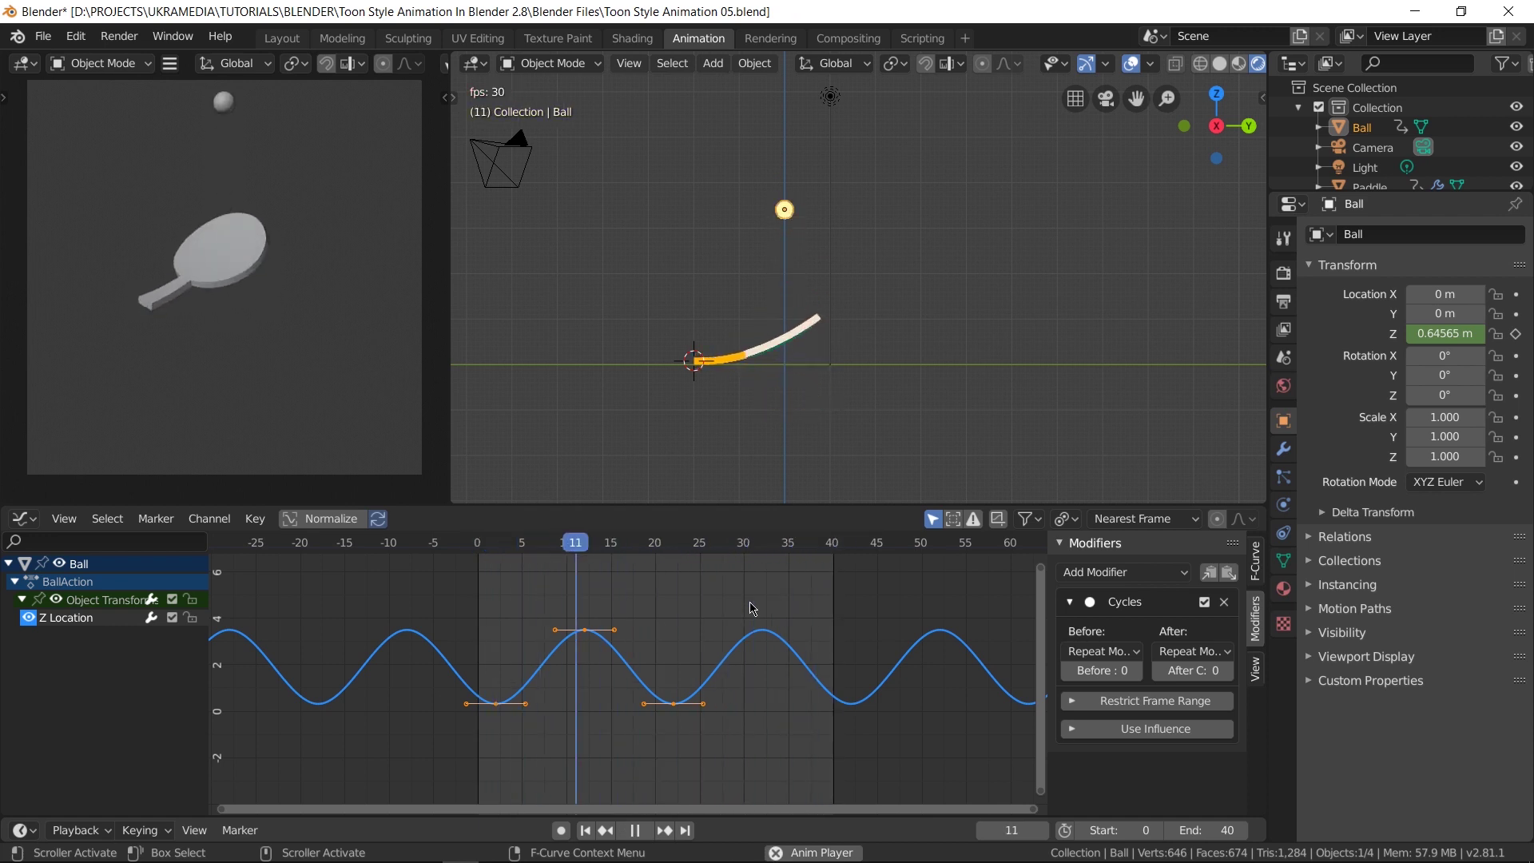
{"action": "key", "text": "space"}
{"action": "key", "text": "space"}
{"action": "mouse_move", "coordinate": [508, 548]}
{"action": "left_mouse_down"}
{"action": "mouse_move", "coordinate": [481, 552]}
{"action": "mouse_move", "coordinate": [520, 555]}
{"action": "mouse_move", "coordinate": [493, 563]}
{"action": "left_mouse_up"}
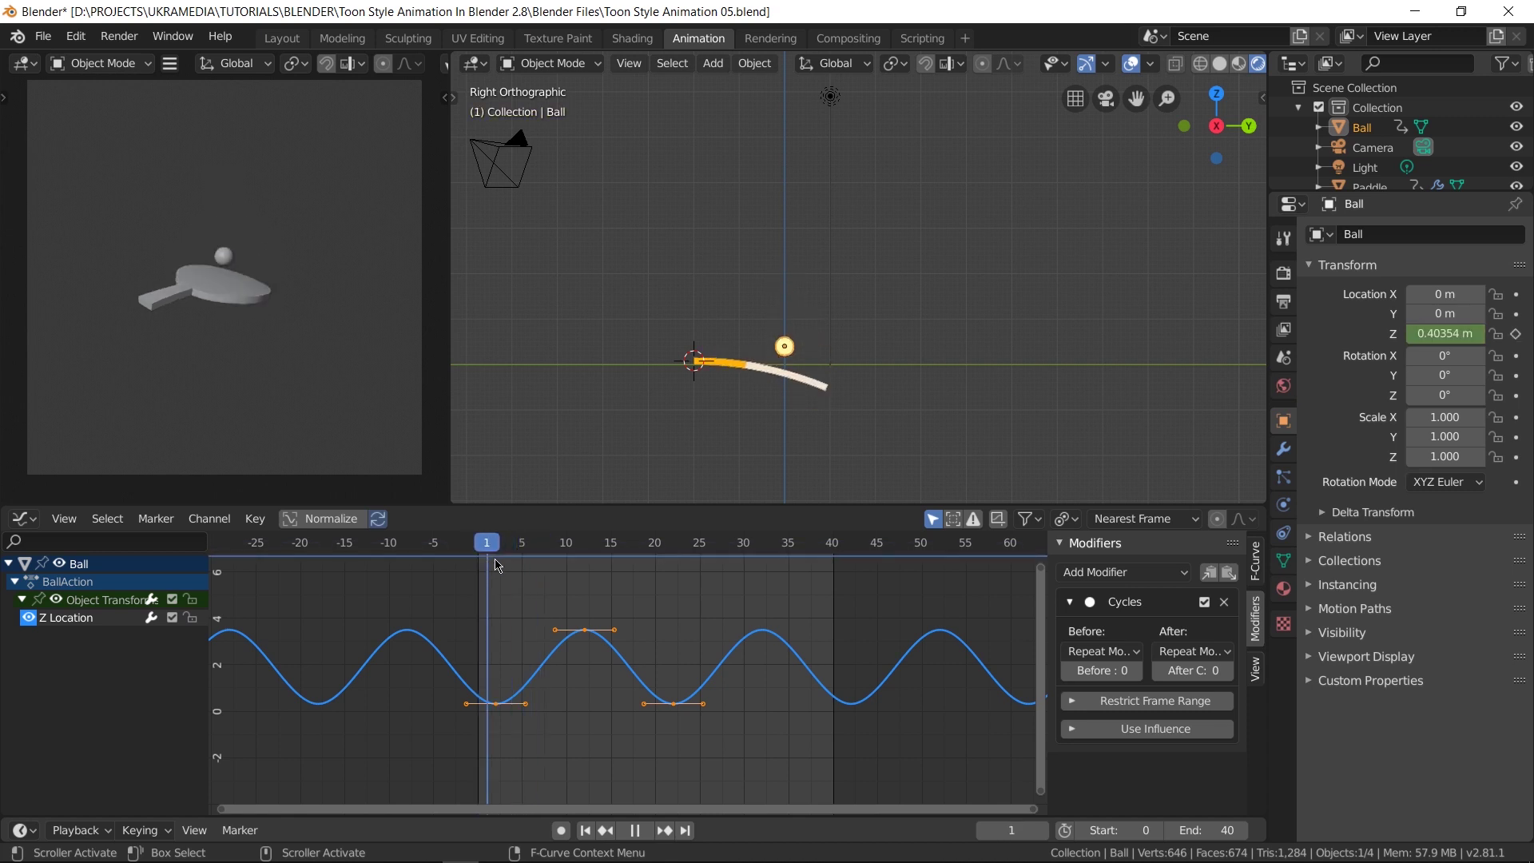
{"action": "key", "text": "space"}
{"action": "scroll", "coordinate": [725, 430], "scroll_direction": "up", "scroll_amount": 3}
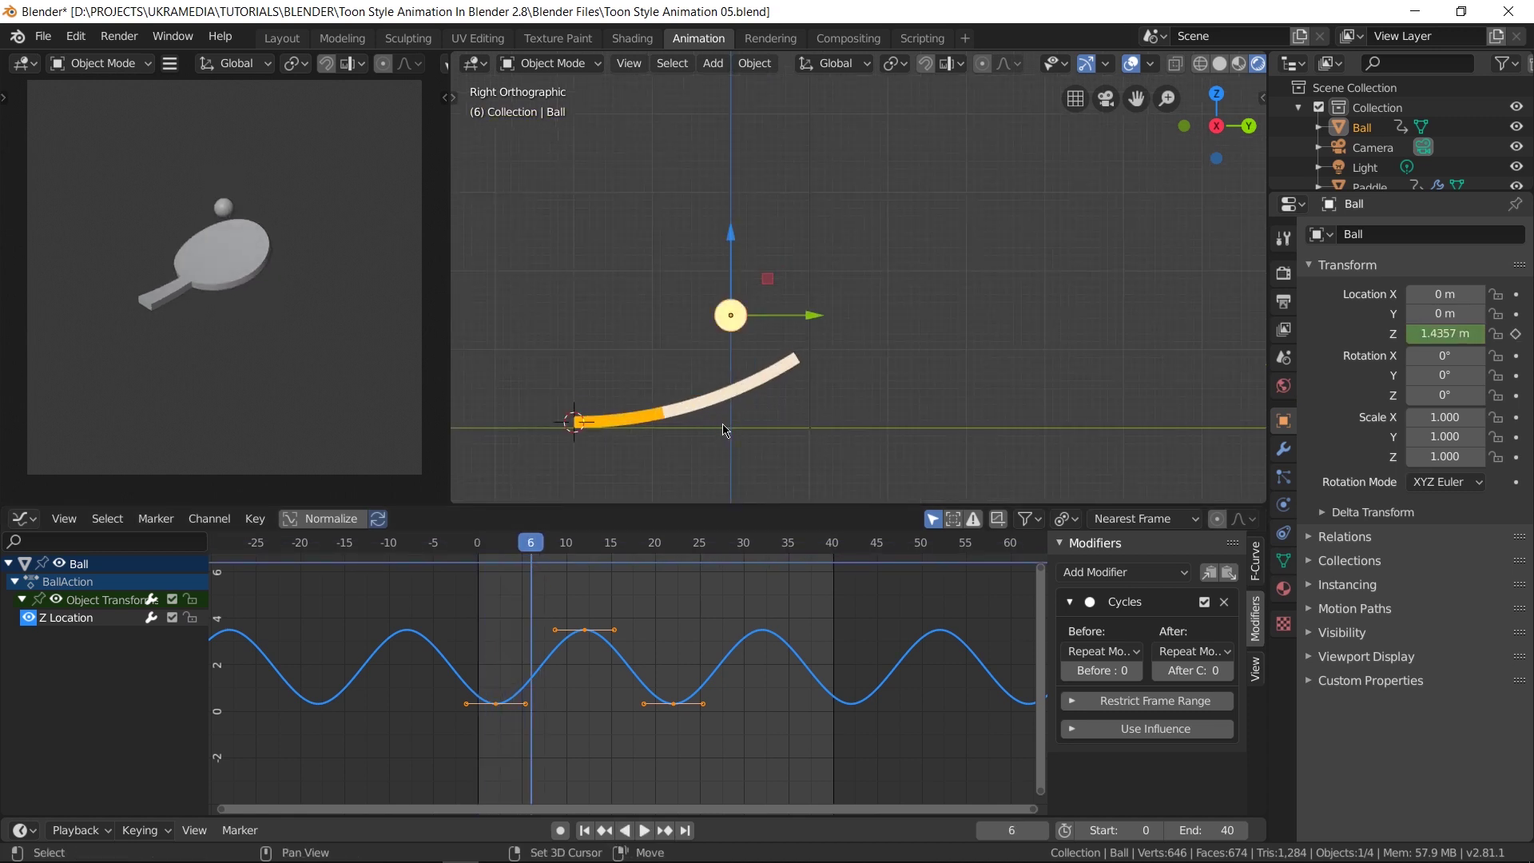
{"action": "middle_click_drag", "start_coordinate": [635, 447], "coordinate": [702, 394], "text": "shift"}
{"action": "left_click_drag", "start_coordinate": [524, 542], "coordinate": [575, 544]}
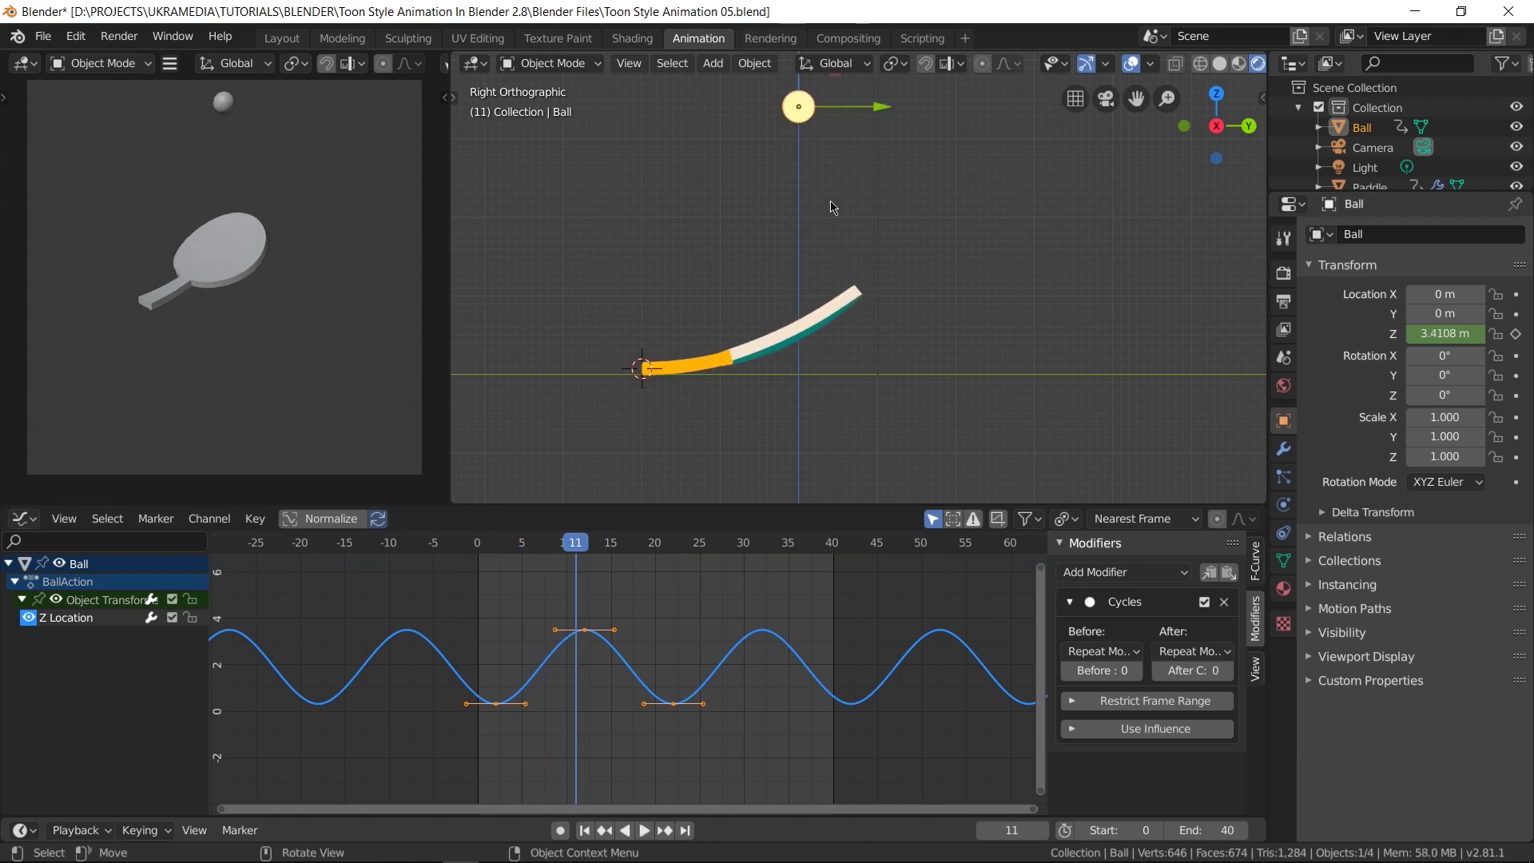
Scale the handles of the ball's frame 12 Z Location keyframe up to about 2.2 and preview the bounce.
{"action": "left_click_drag", "start_coordinate": [631, 613], "coordinate": [568, 653]}
{"action": "left_click", "coordinate": [593, 542]}
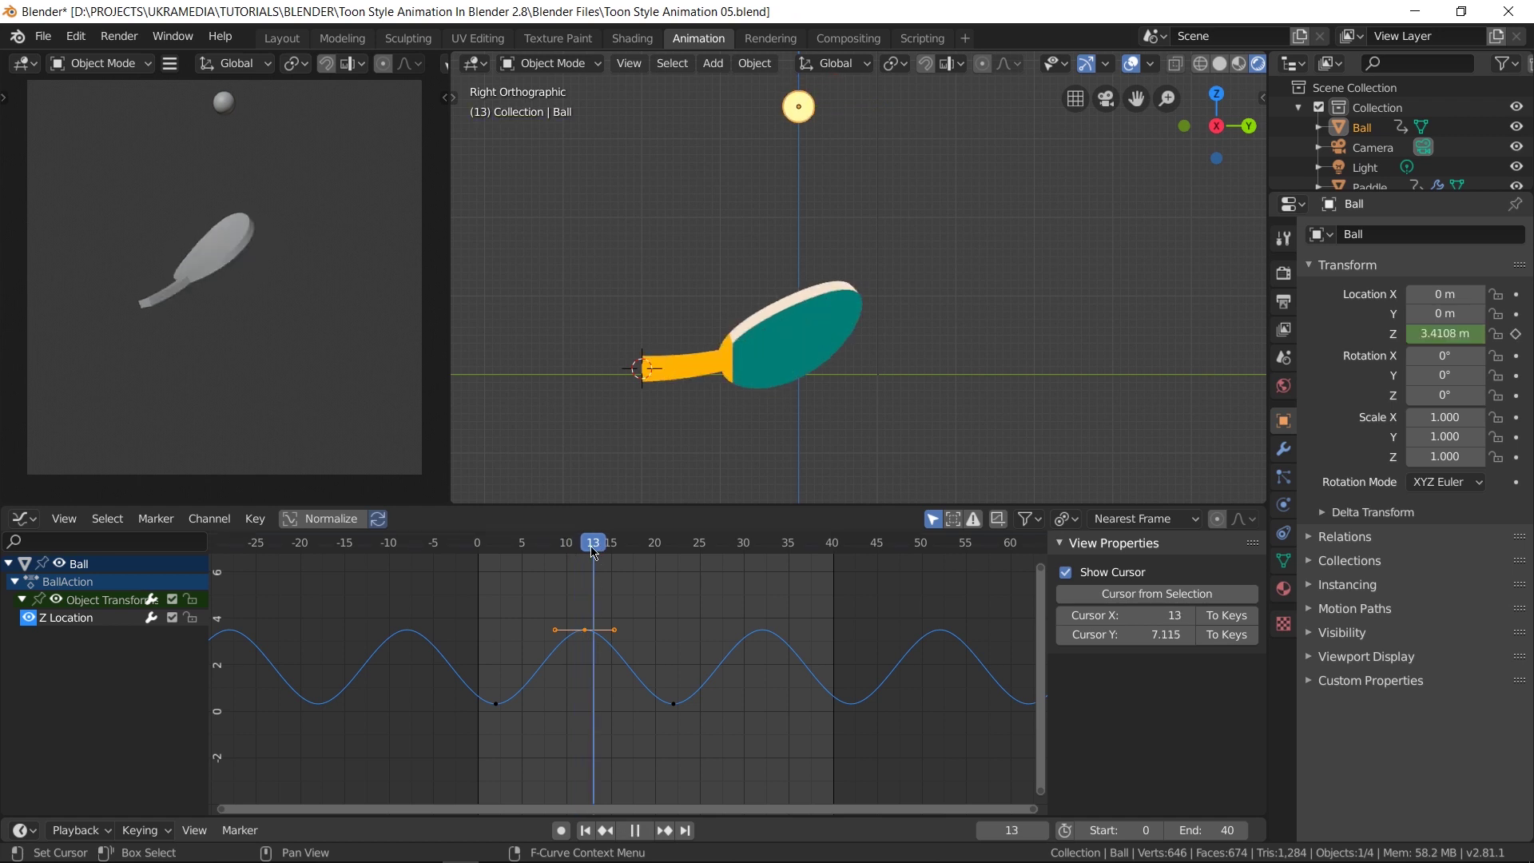
{"action": "key", "text": "s"}
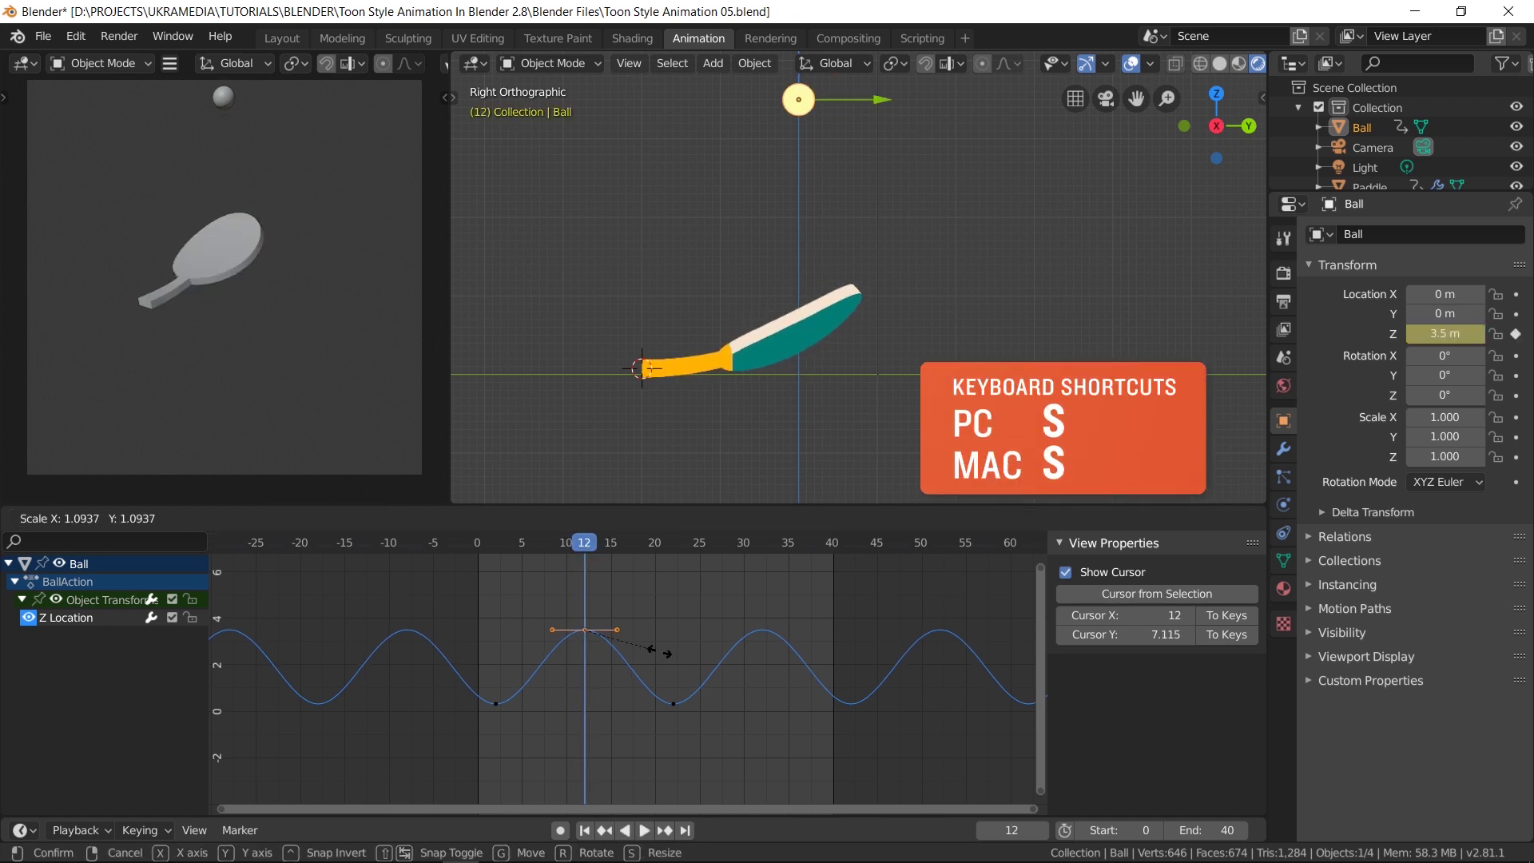
{"action": "left_click", "coordinate": [732, 653]}
{"action": "key", "text": "space"}
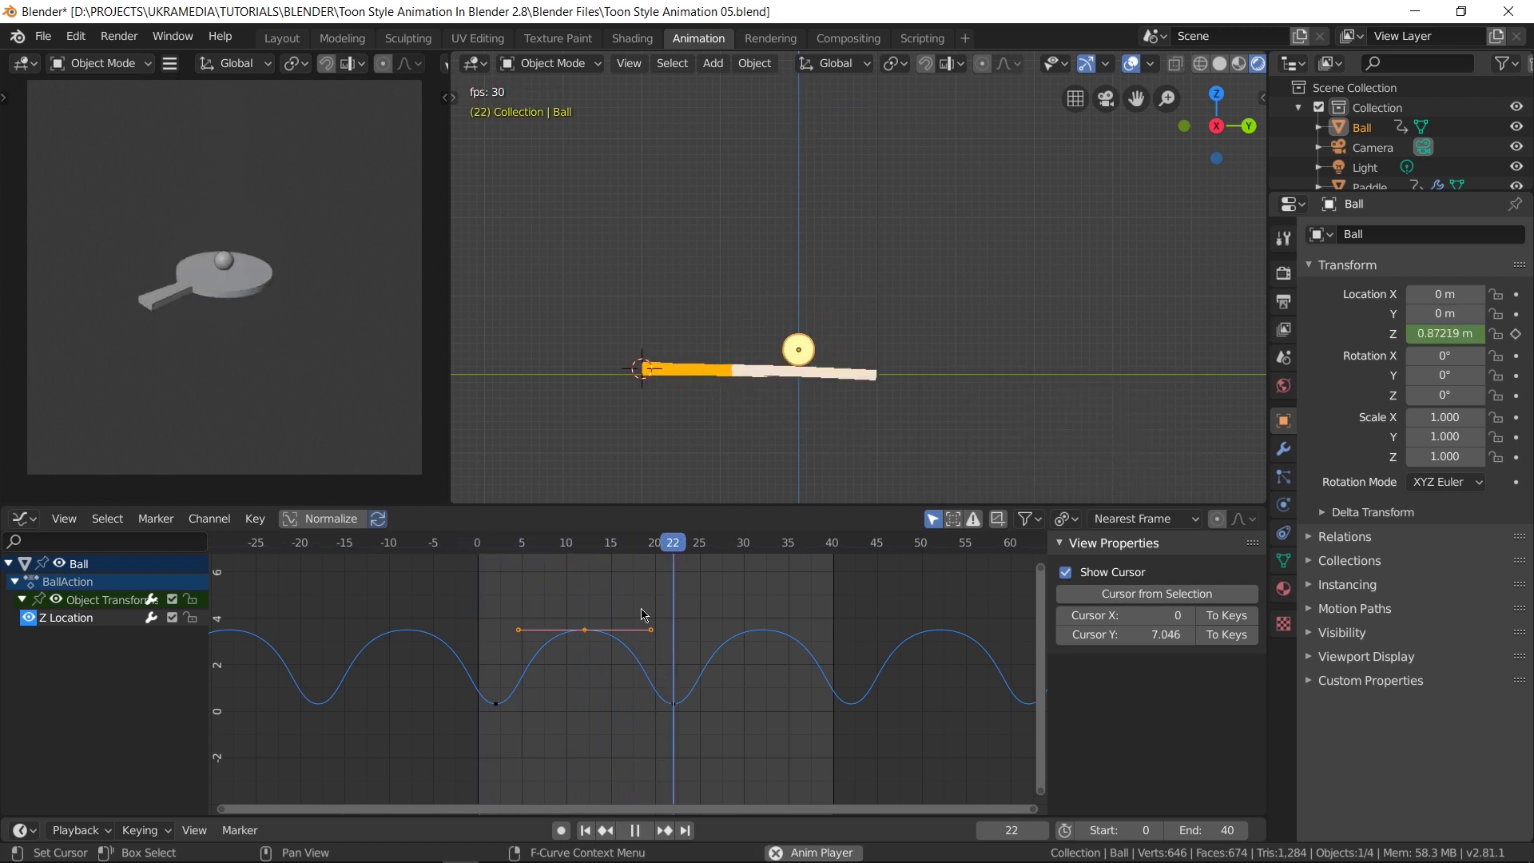
{"action": "key", "text": "space"}
Lengthen the handles of the same frame 12 keyframe by a further factor of about 1.16 and play back the loop.
{"action": "key", "text": "s"}
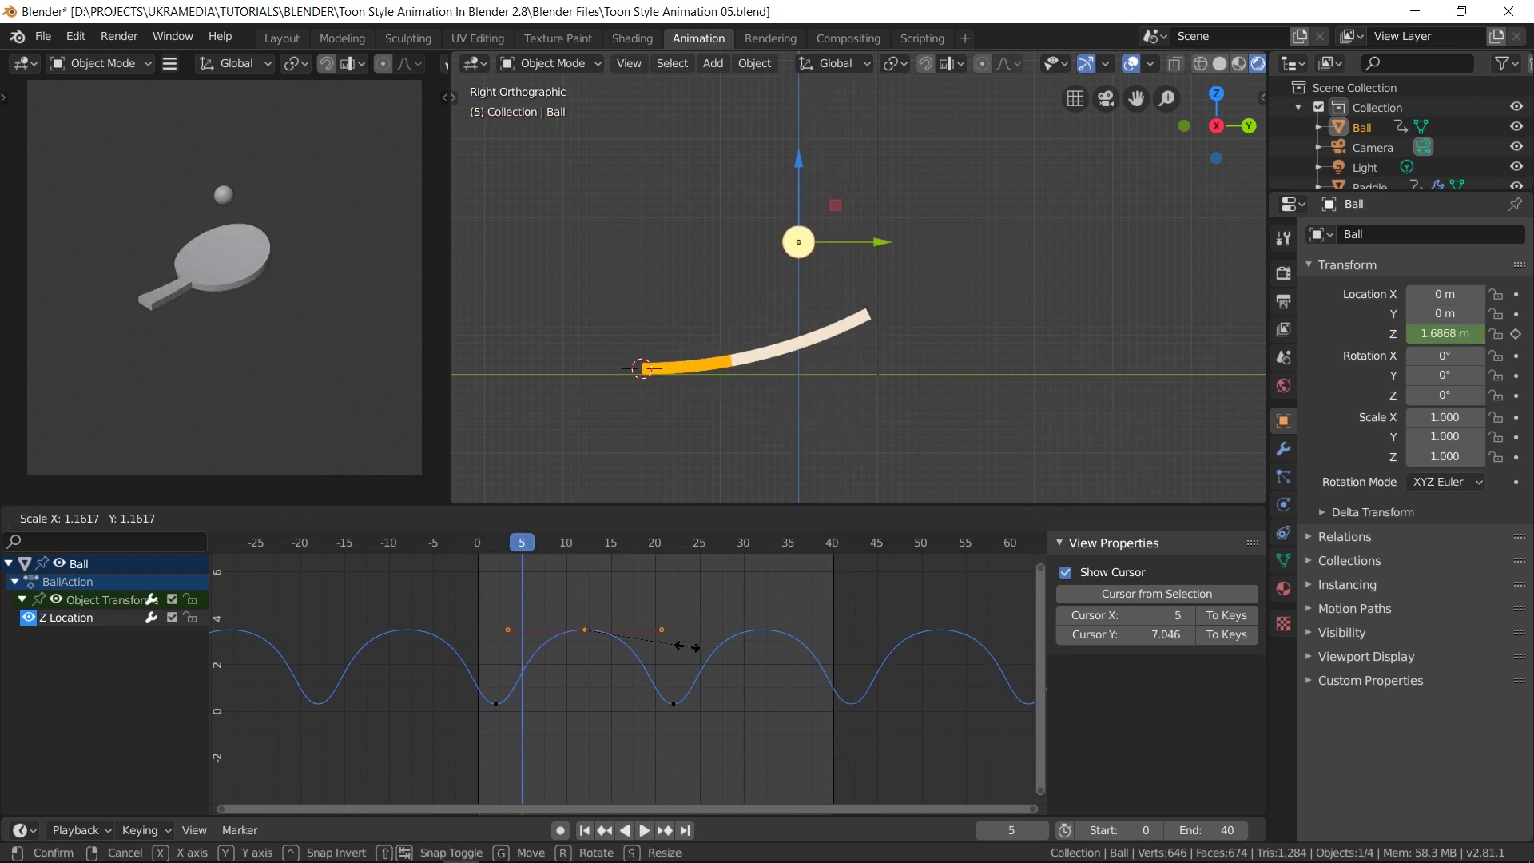
{"action": "left_click", "coordinate": [687, 649]}
{"action": "key", "text": "space"}
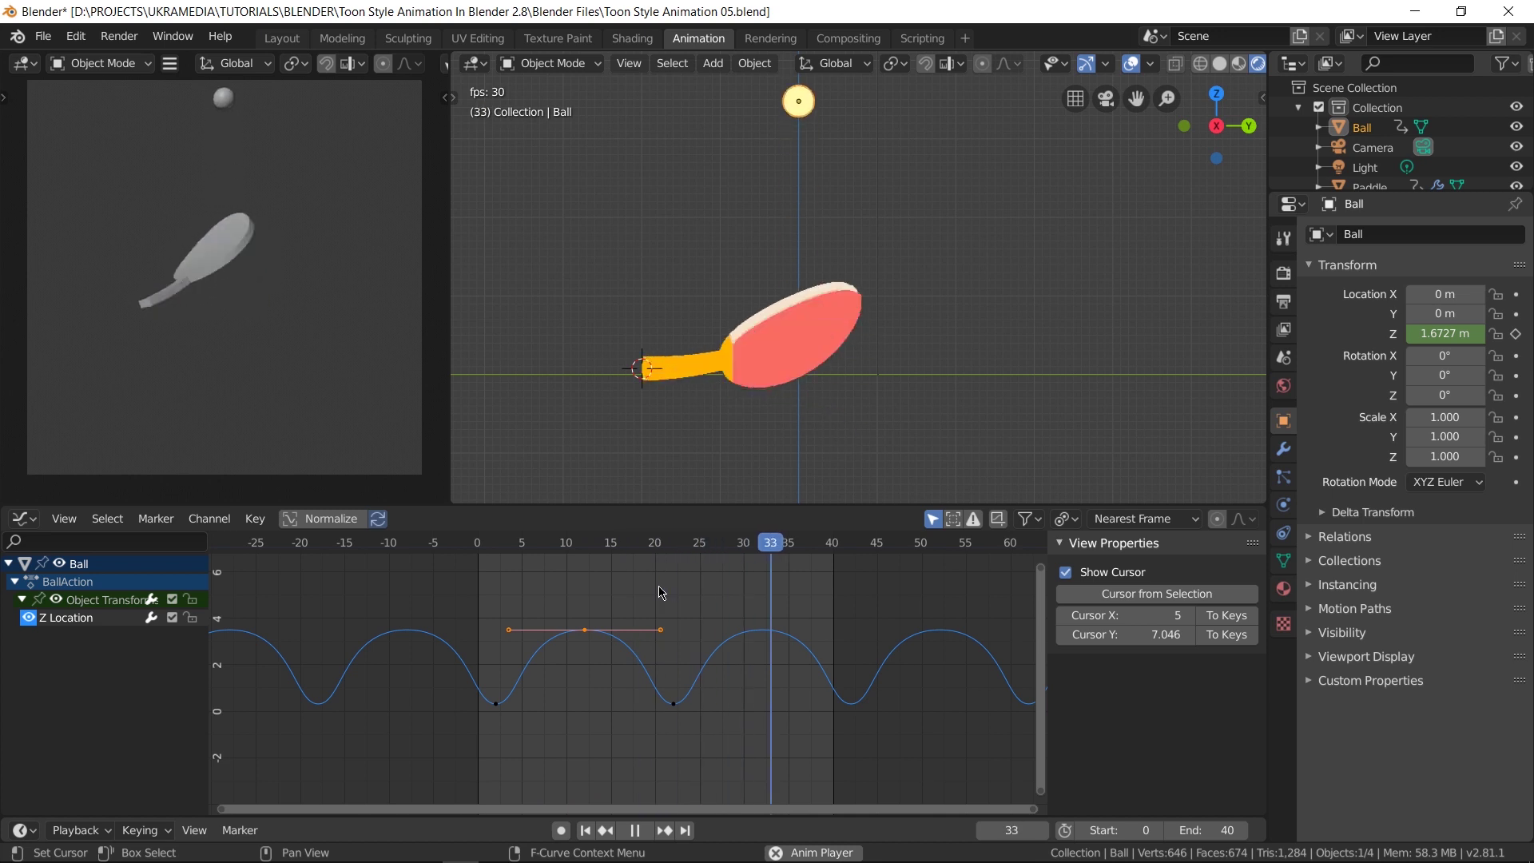
{"action": "key", "text": "space"}
Select the ball's Z Location keyframes at frames 2 and 22 and scale their handles down around Individual Centers.
{"action": "left_click_drag", "start_coordinate": [541, 681], "coordinate": [498, 710]}
{"action": "left_click", "coordinate": [674, 704], "text": "shift"}
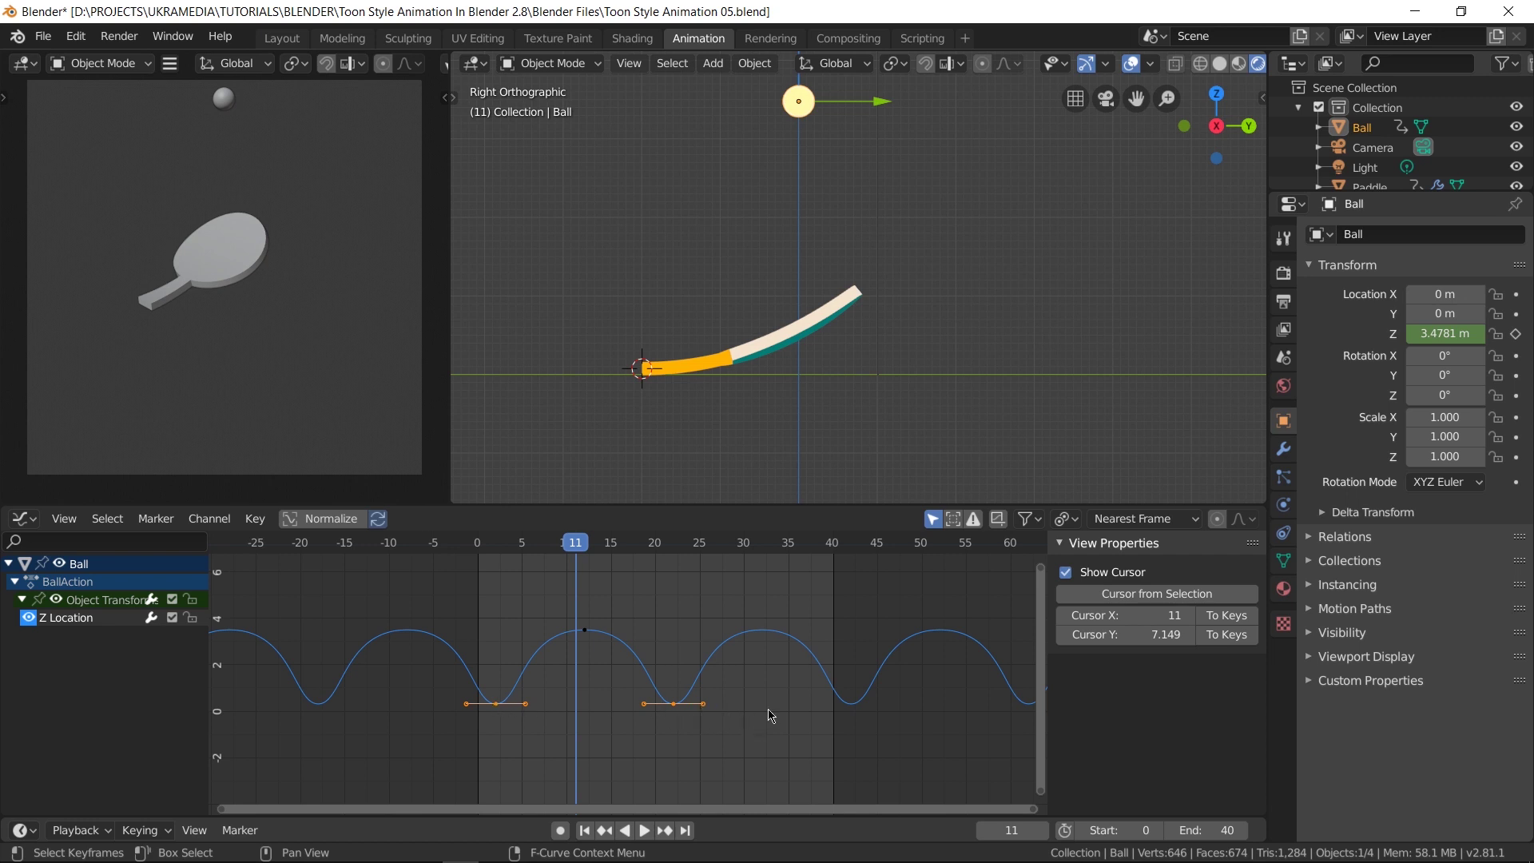
{"action": "left_click", "coordinate": [1066, 519]}
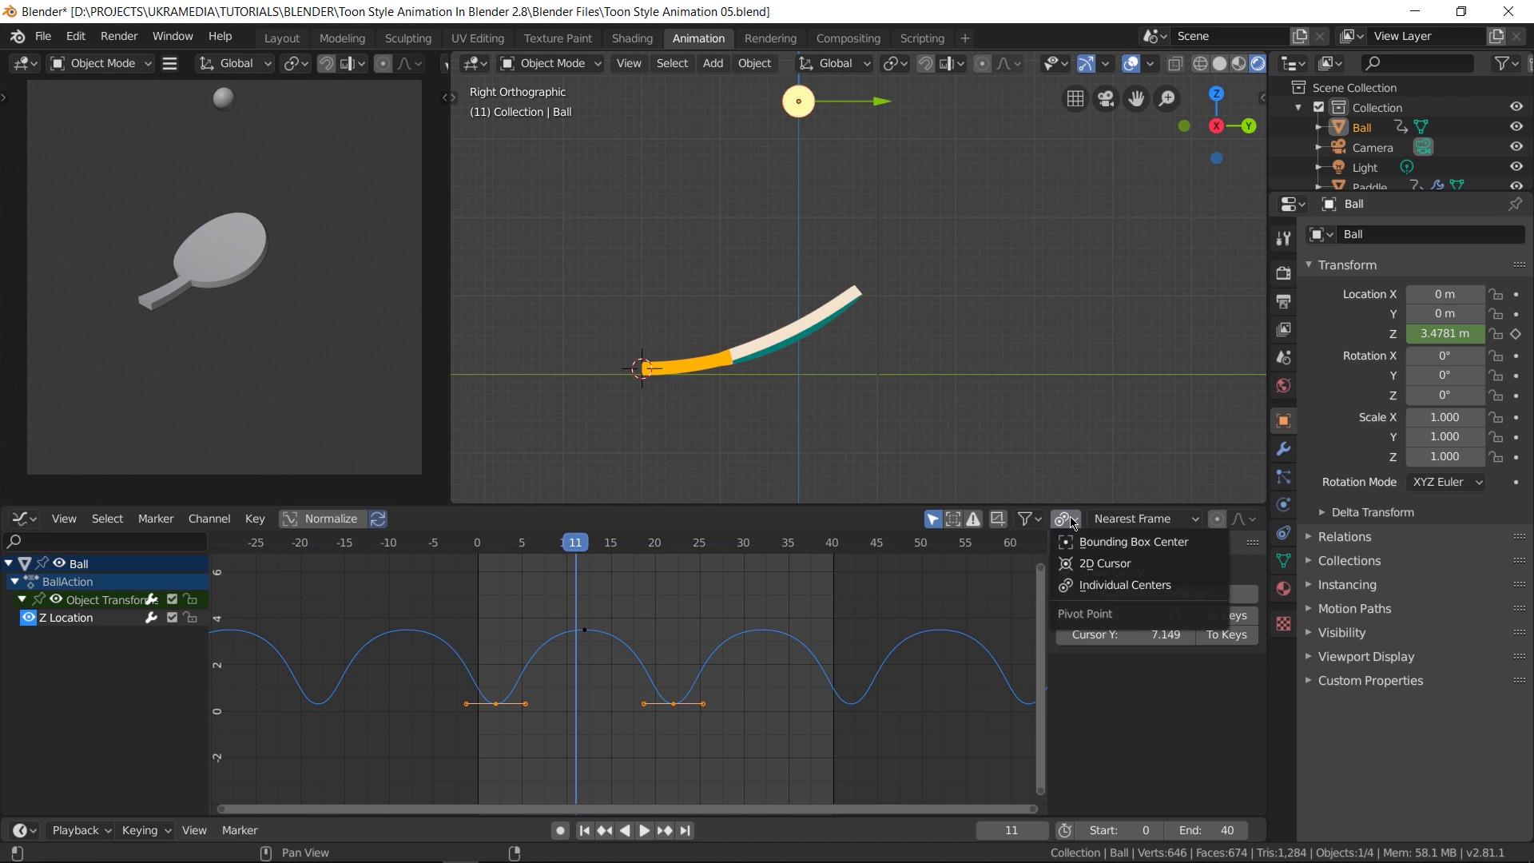
{"action": "left_click", "coordinate": [1149, 593]}
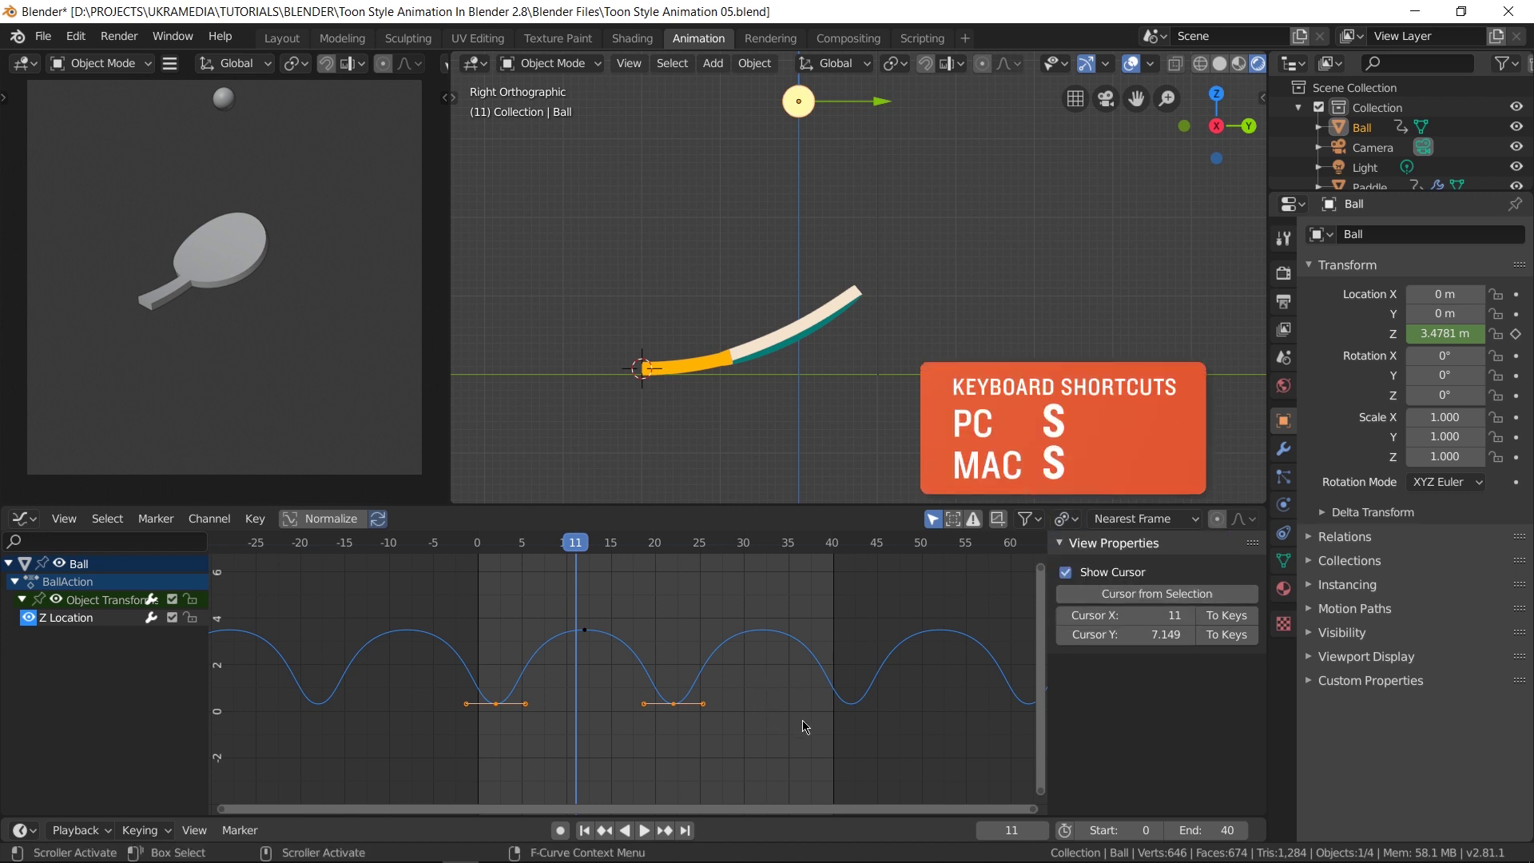
{"action": "key", "text": "s"}
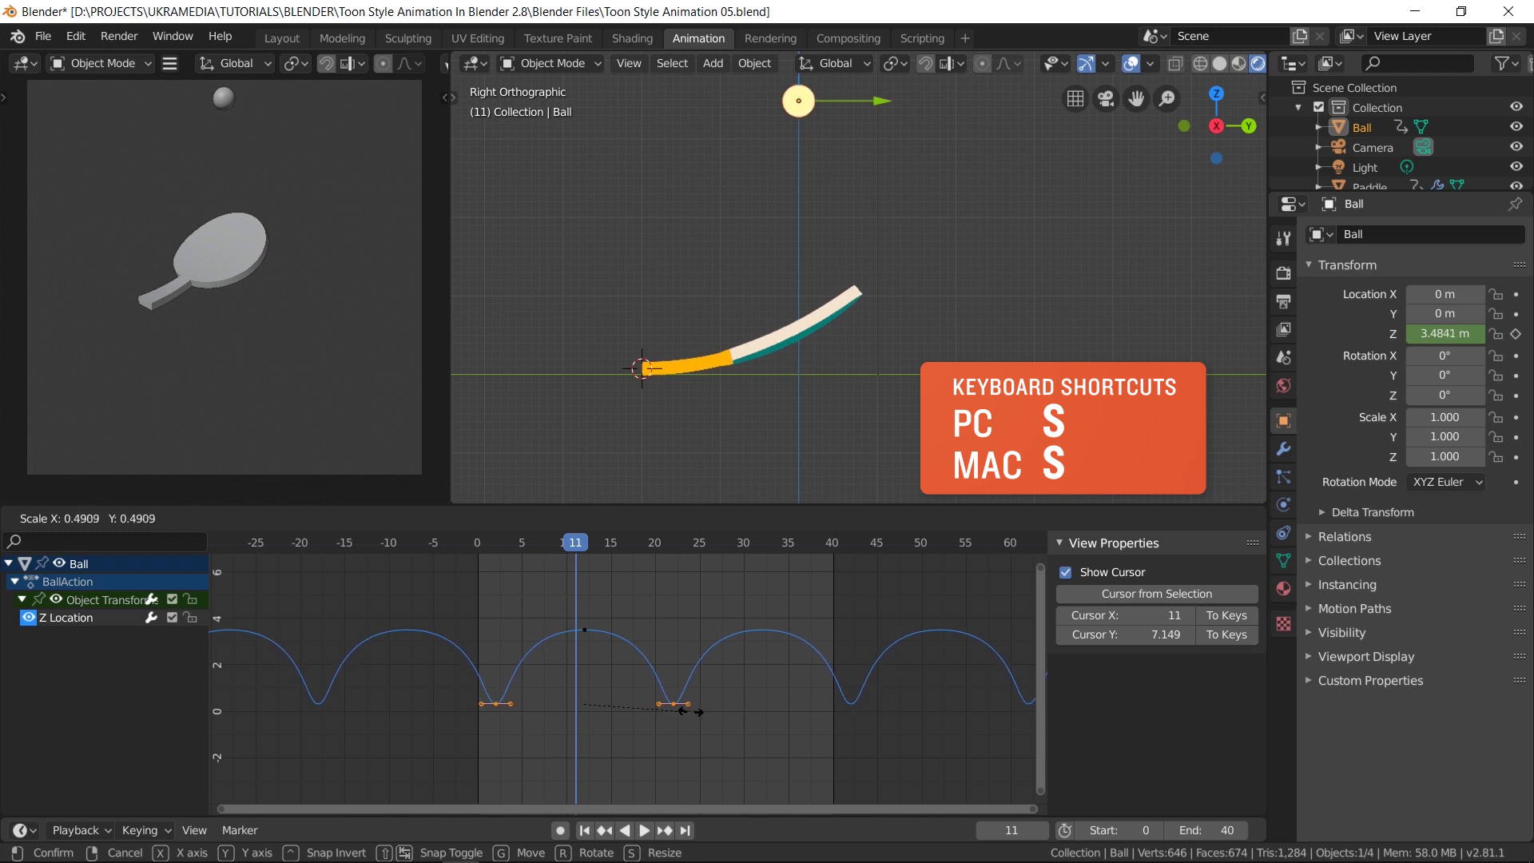
{"action": "left_click", "coordinate": [644, 713]}
Play back the bounce and scrub between about frames 4 and 12 to check the sharper contact with the paddle.
{"action": "key", "text": "space"}
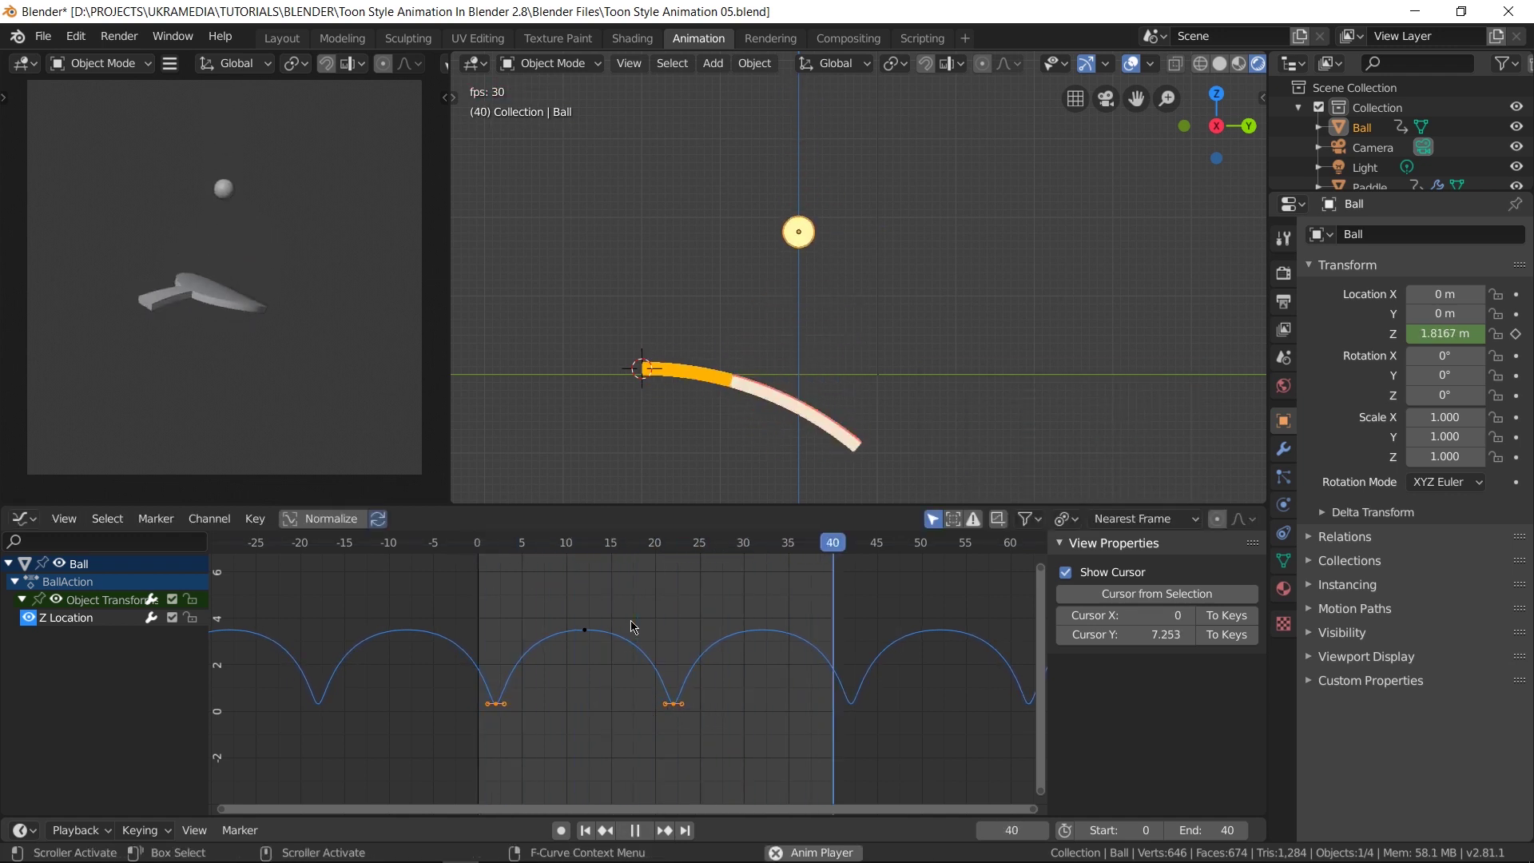
{"action": "key", "text": "space"}
{"action": "scroll", "coordinate": [662, 737], "scroll_direction": "up", "scroll_amount": 3}
{"action": "key", "text": "space"}
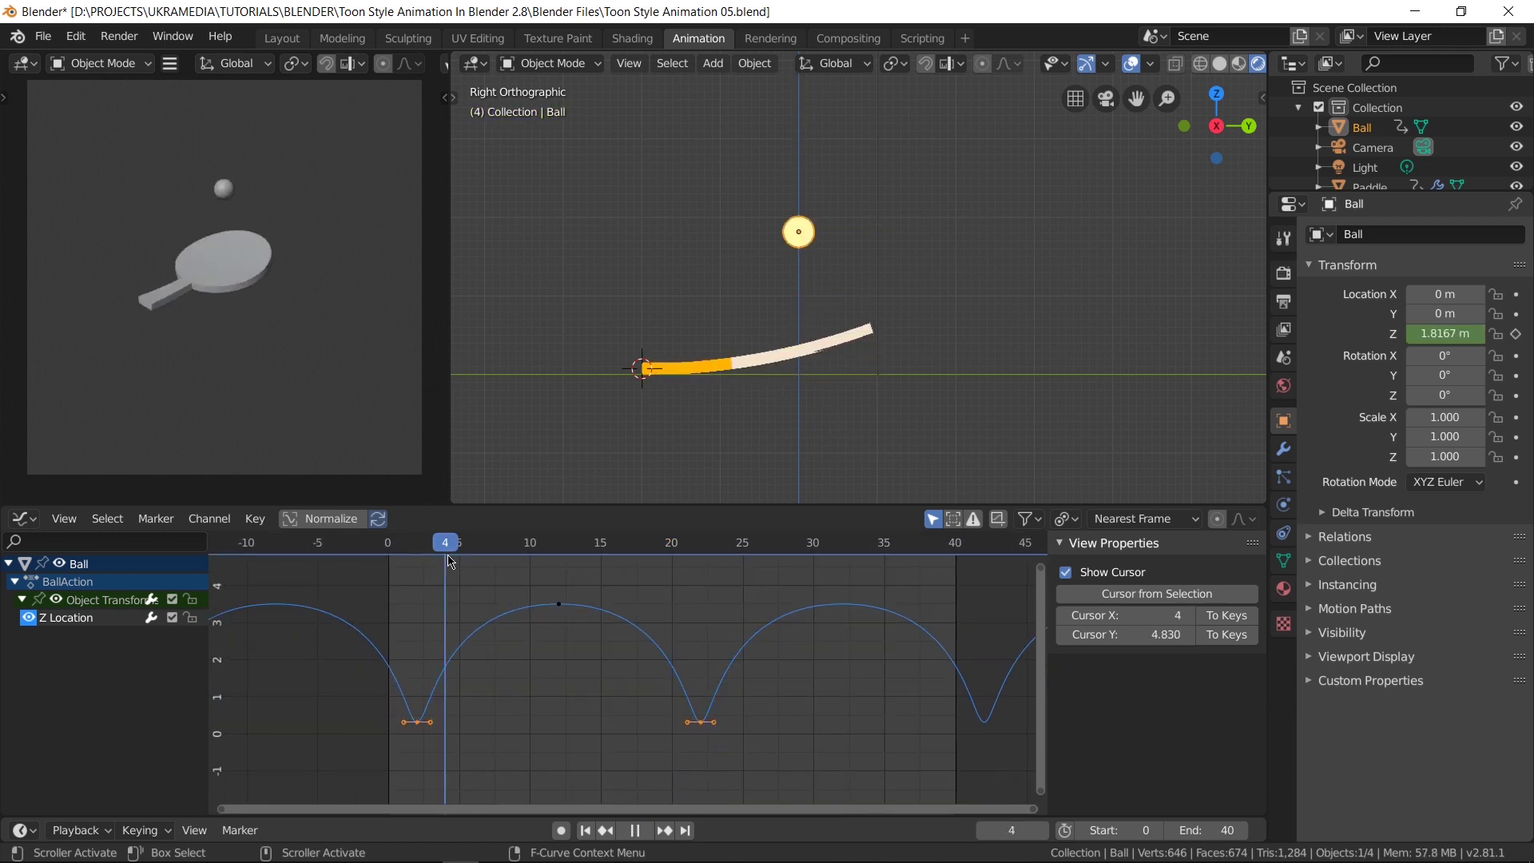
{"action": "key", "text": "space"}
{"action": "scroll", "coordinate": [620, 719], "scroll_direction": "down", "scroll_amount": 1}
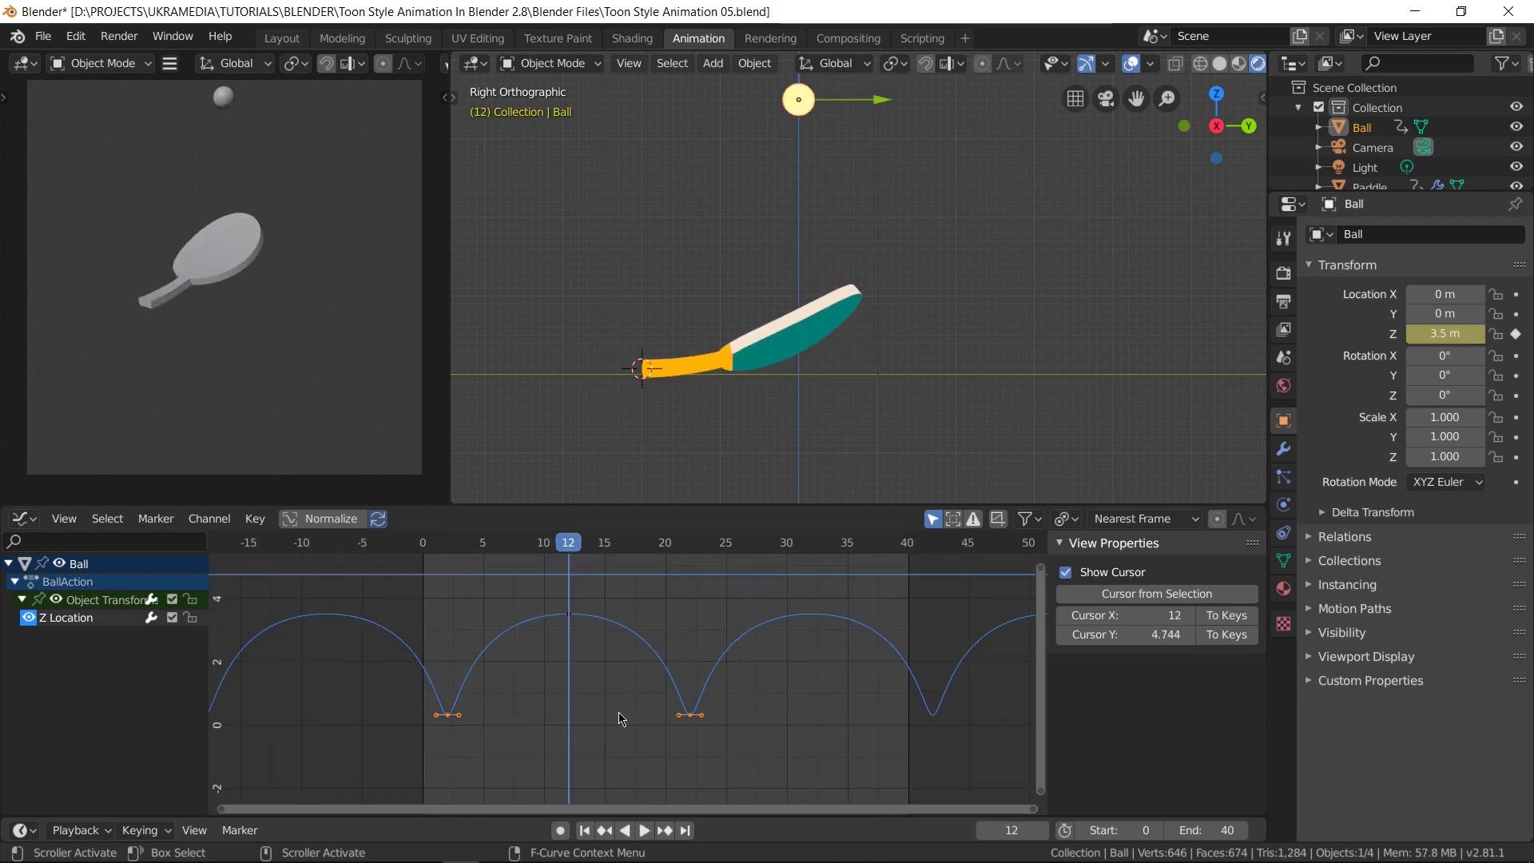
{"action": "key", "text": "space"}
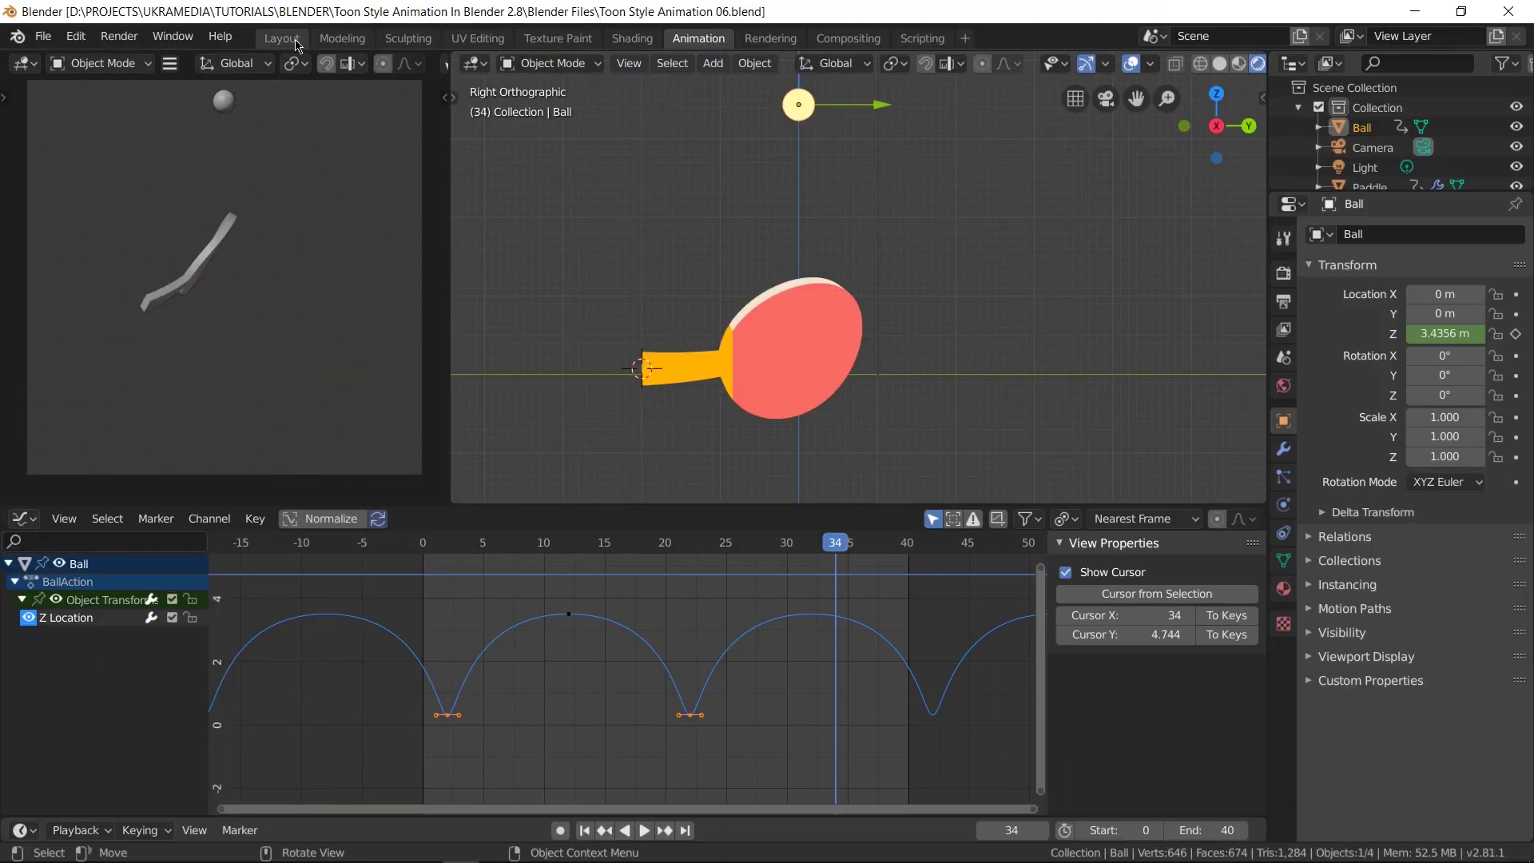
Switch to the Layout workspace with Rendered shading and view the scene through the camera.
{"action": "left_click", "coordinate": [282, 38]}
{"action": "key", "text": "z"}
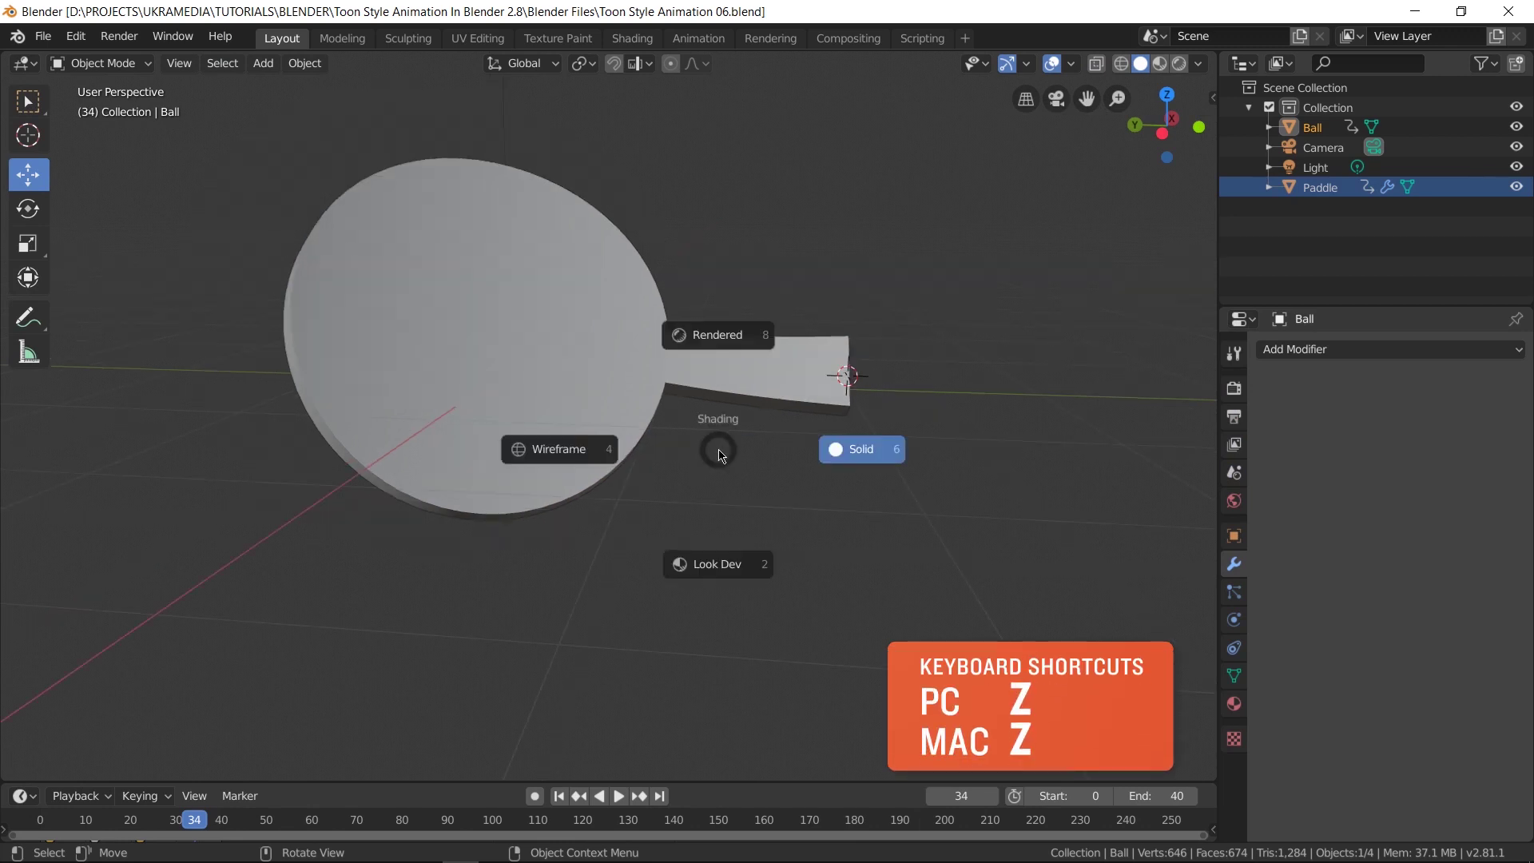
{"action": "left_click", "coordinate": [724, 341]}
{"action": "middle_click_drag", "start_coordinate": [750, 388], "coordinate": [780, 430]}
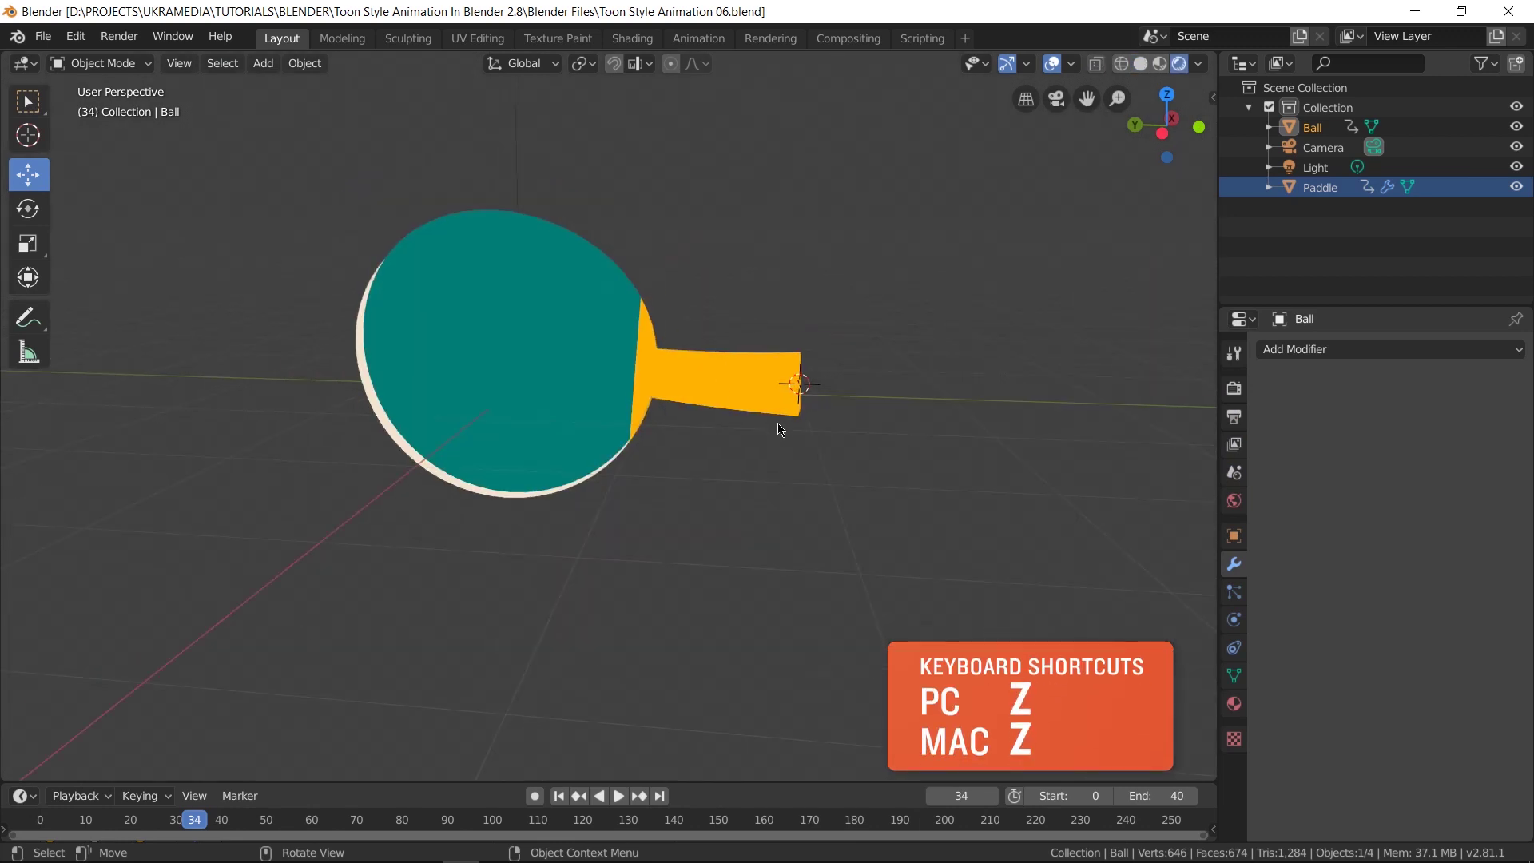
{"action": "scroll", "coordinate": [780, 430], "scroll_direction": "down", "scroll_amount": 5}
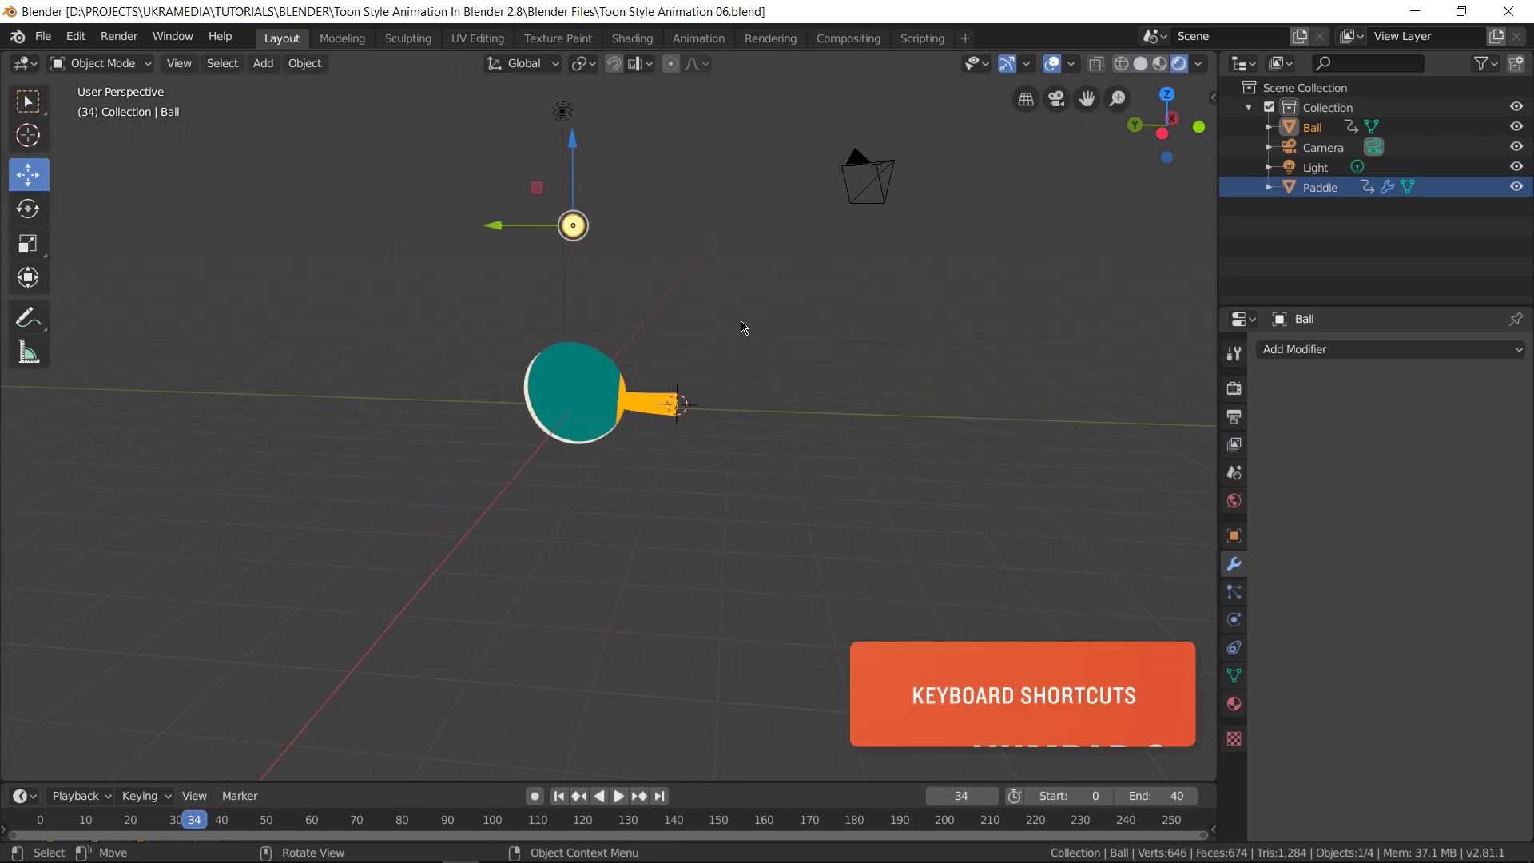
{"action": "key", "text": "KP_0"}
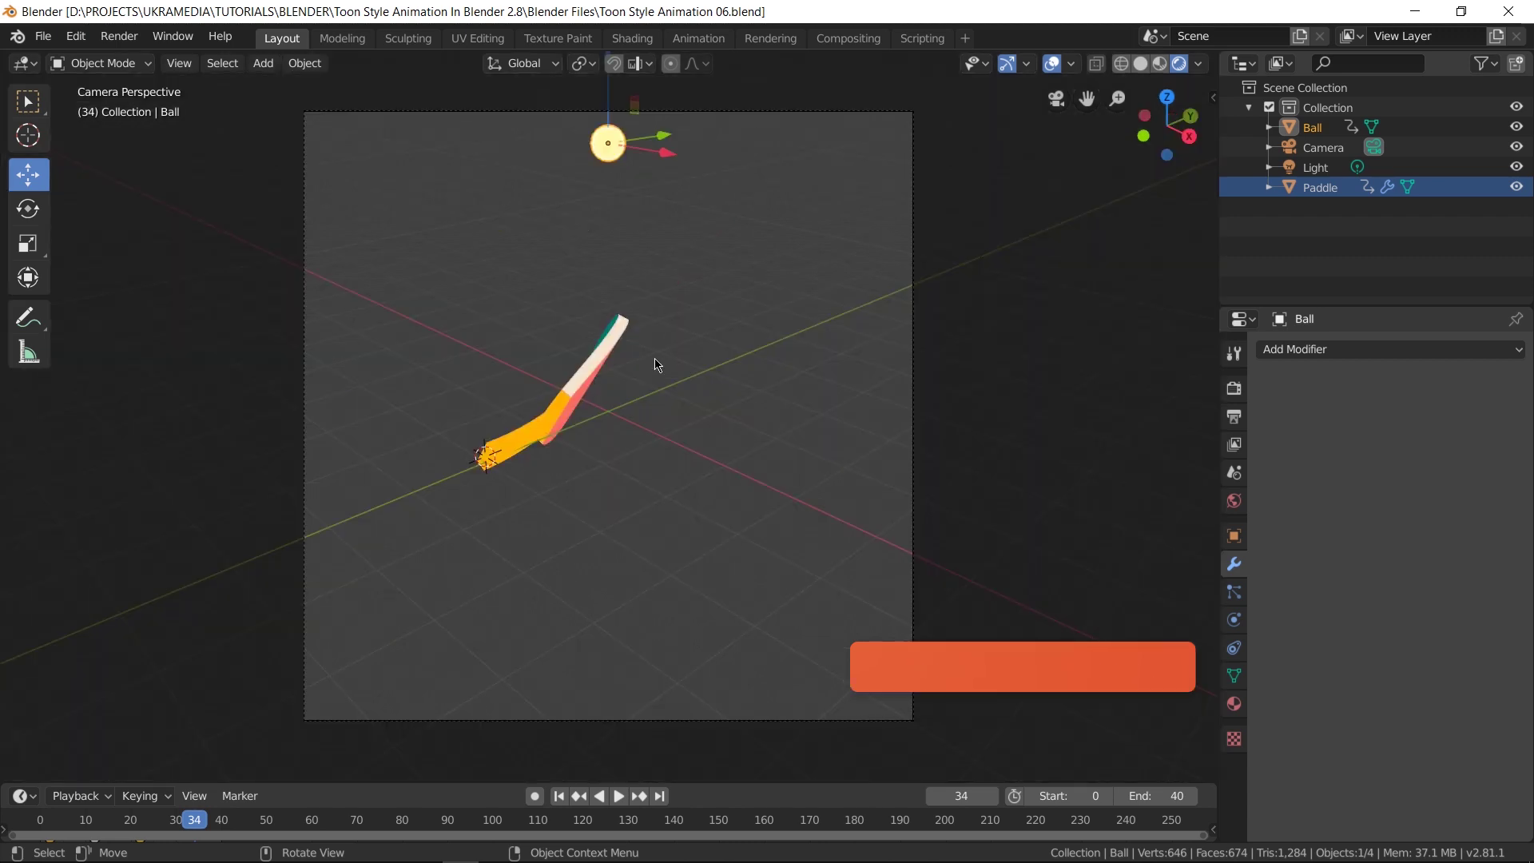
Select the camera and examine its placement relative to the paddle and ball.
{"action": "middle_click_drag", "start_coordinate": [625, 391], "coordinate": [743, 366]}
{"action": "left_click", "coordinate": [921, 361]}
{"action": "middle_click_drag", "start_coordinate": [922, 361], "coordinate": [774, 408]}
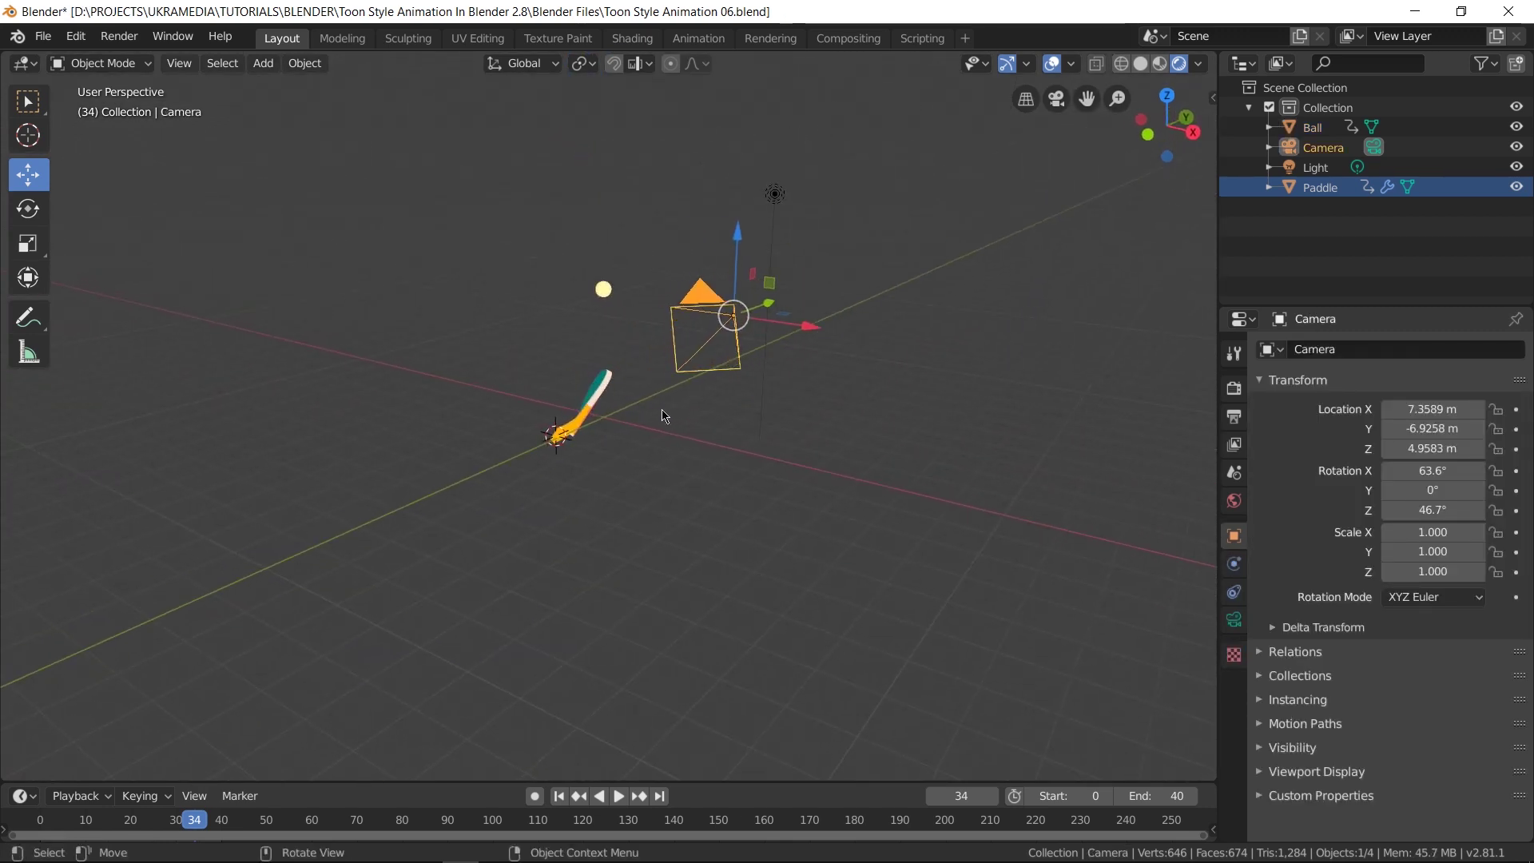
{"action": "scroll", "coordinate": [667, 412], "scroll_direction": "up", "scroll_amount": 2}
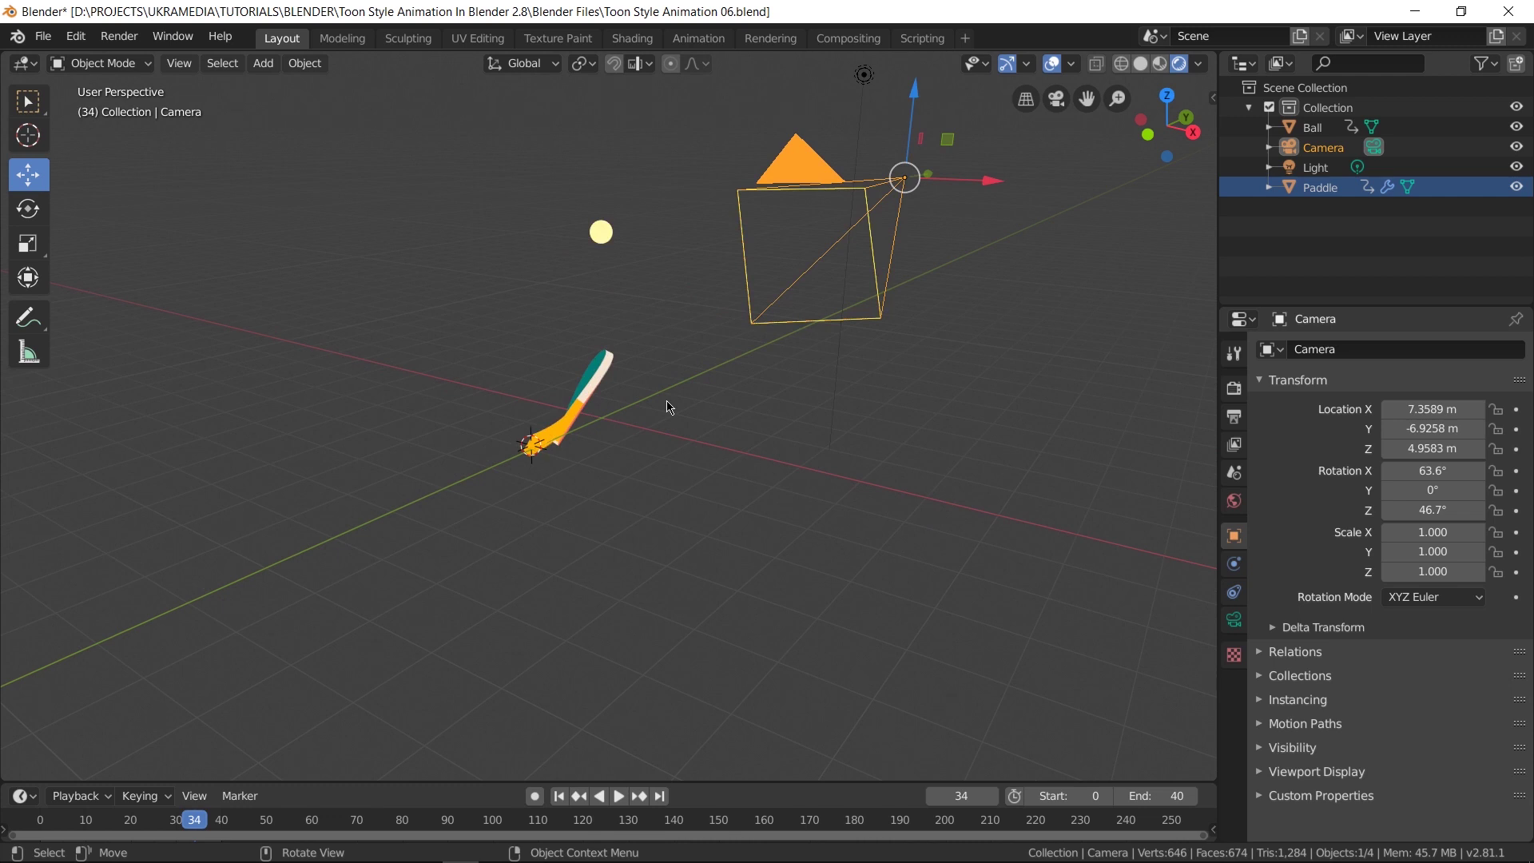
{"action": "middle_click_drag", "start_coordinate": [743, 380], "coordinate": [914, 332]}
{"action": "mouse_move", "coordinate": [751, 408]}
{"action": "middle_mouse_down"}
{"action": "mouse_move", "coordinate": [760, 397]}
{"action": "mouse_move", "coordinate": [722, 411]}
{"action": "middle_mouse_up"}
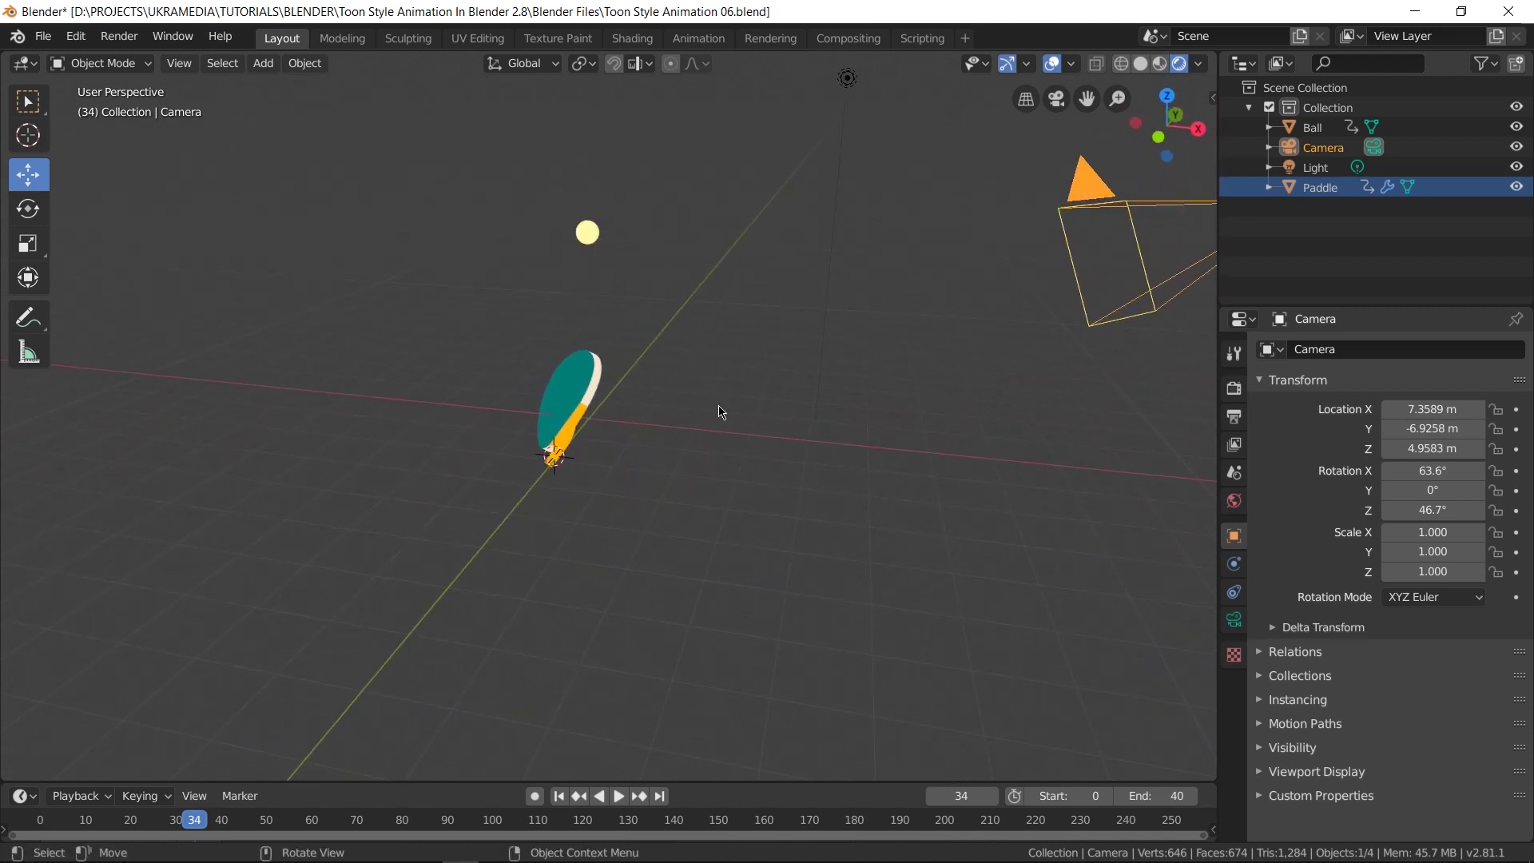
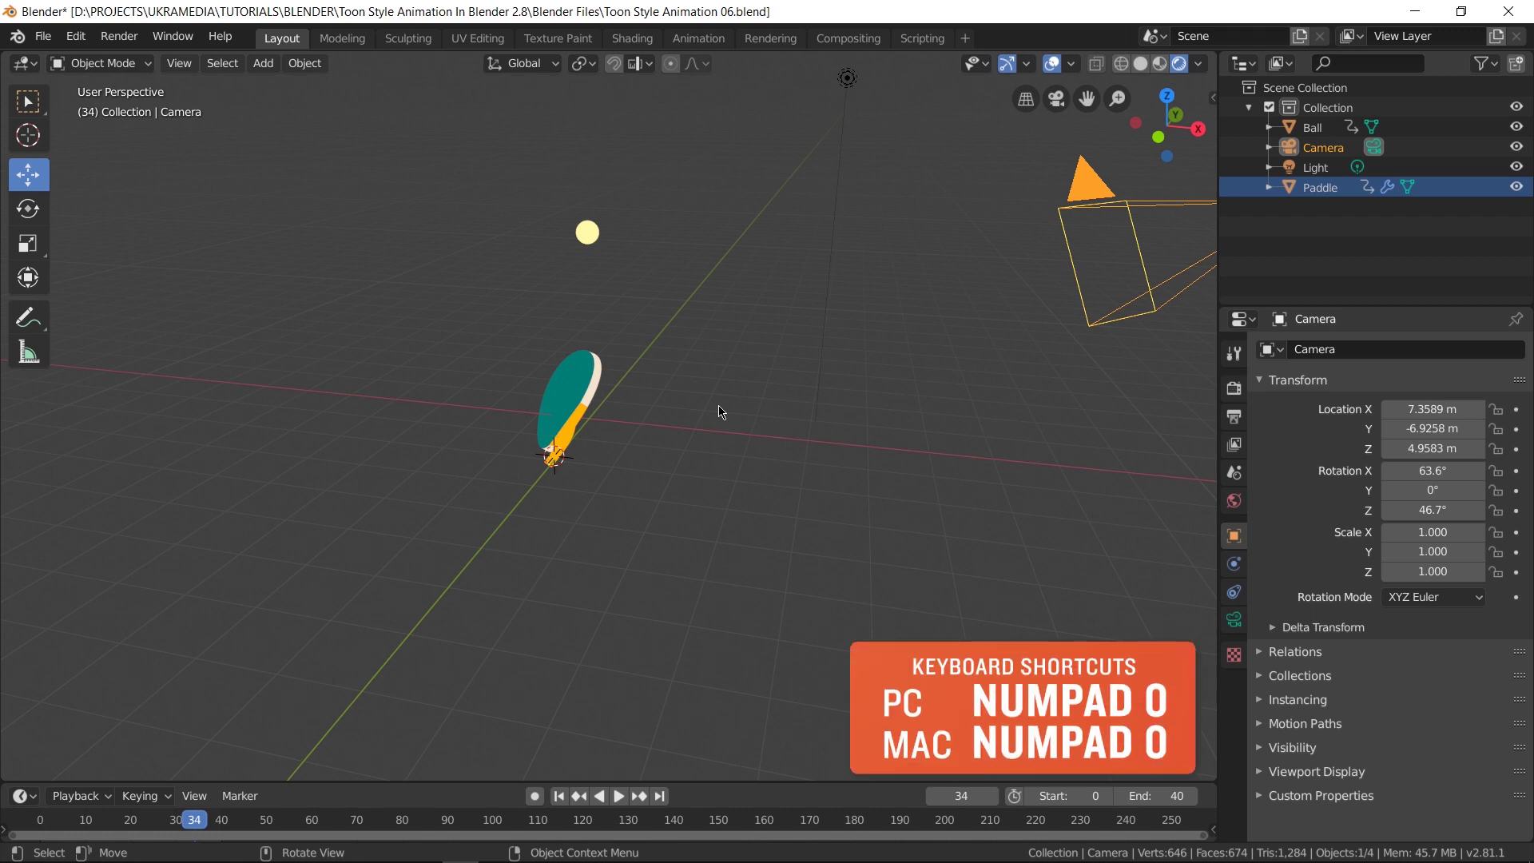
Return to the camera view and enable Lock Camera to View.
{"action": "key", "text": "KP_0"}
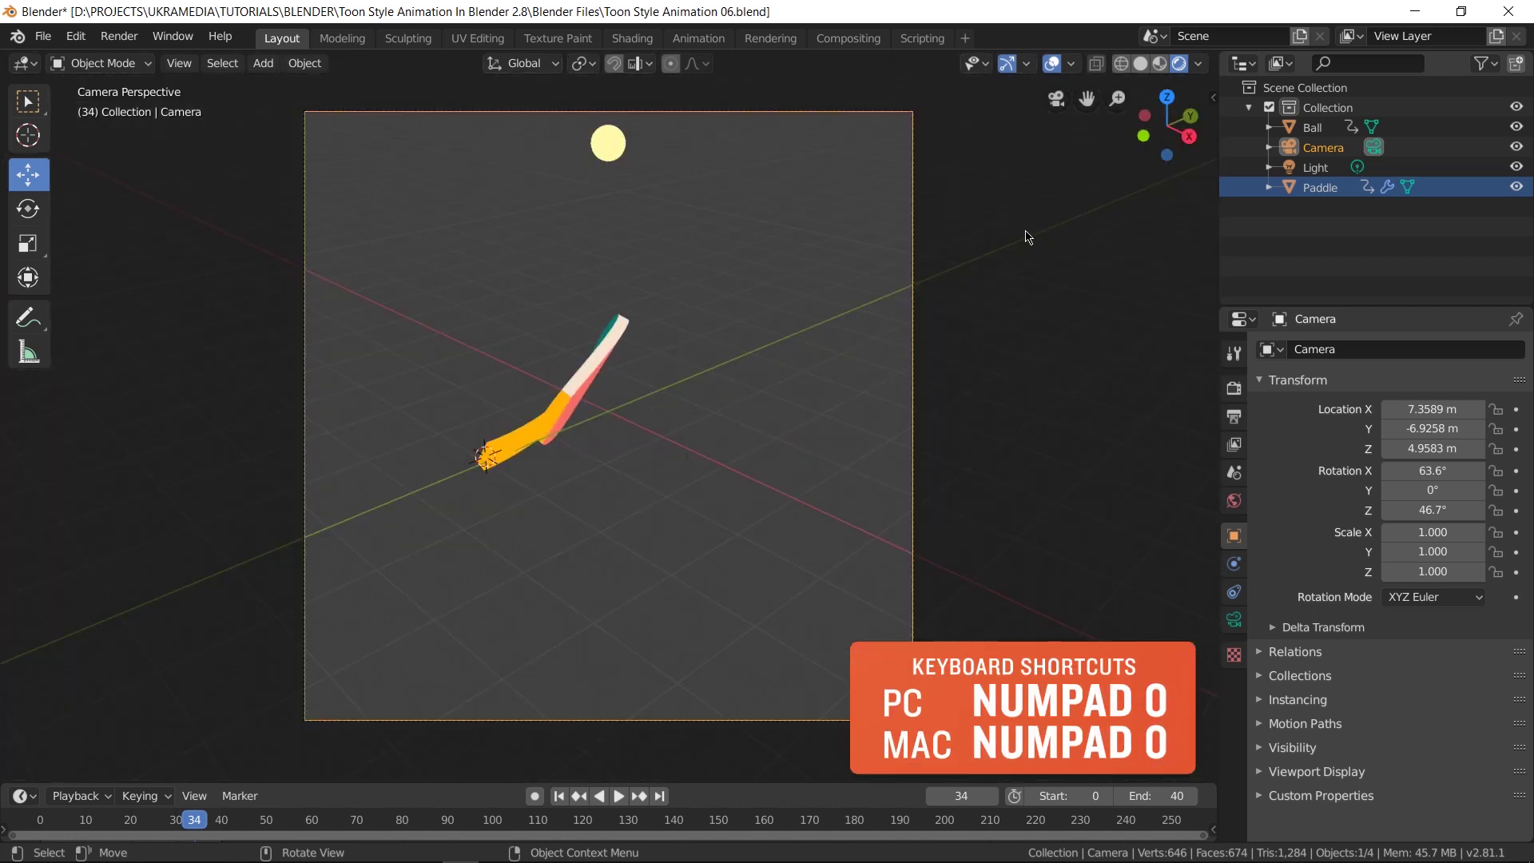
{"action": "left_click", "coordinate": [1213, 99]}
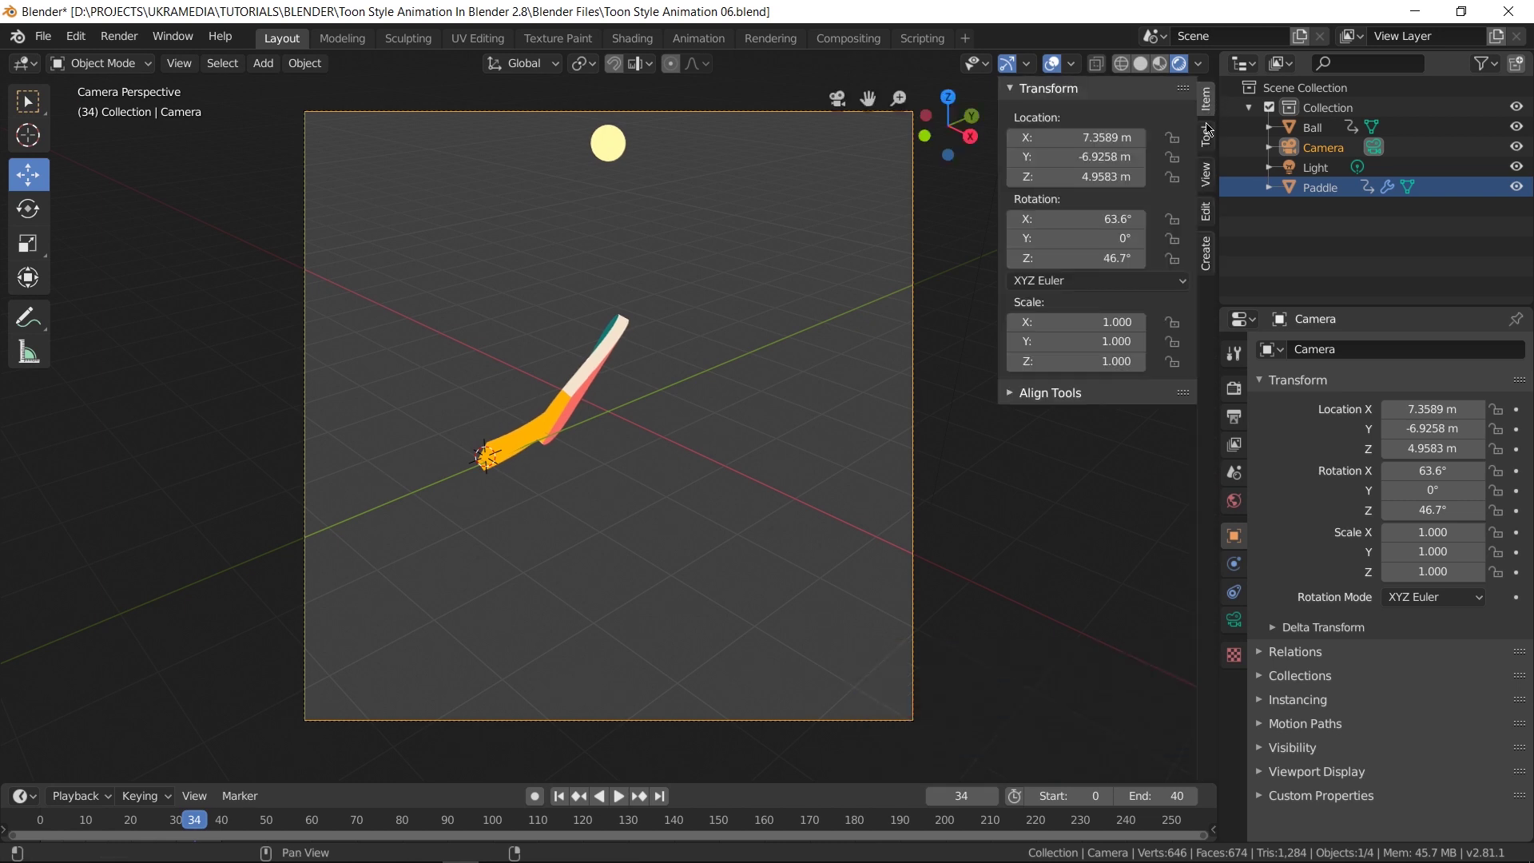
{"action": "left_click", "coordinate": [1208, 176]}
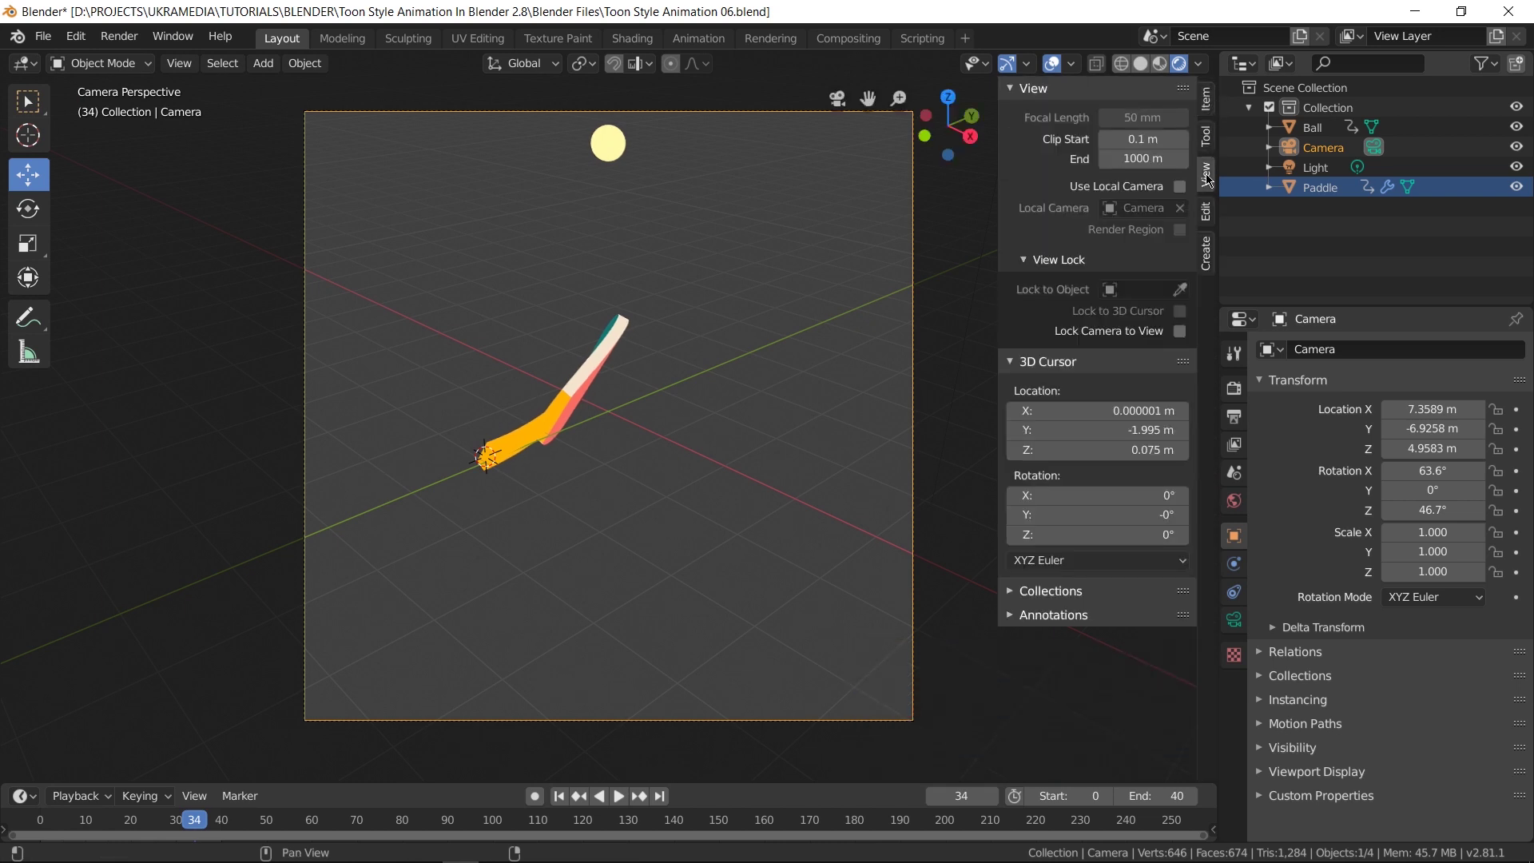
{"action": "left_click", "coordinate": [1181, 330]}
Swing the camera around the paddle and move closer, to about X -5.9, Y -4.4, Z 3.9 m with Z rotation -55.3°.
{"action": "middle_click_drag", "start_coordinate": [660, 400], "coordinate": [744, 392]}
{"action": "key", "text": "space"}
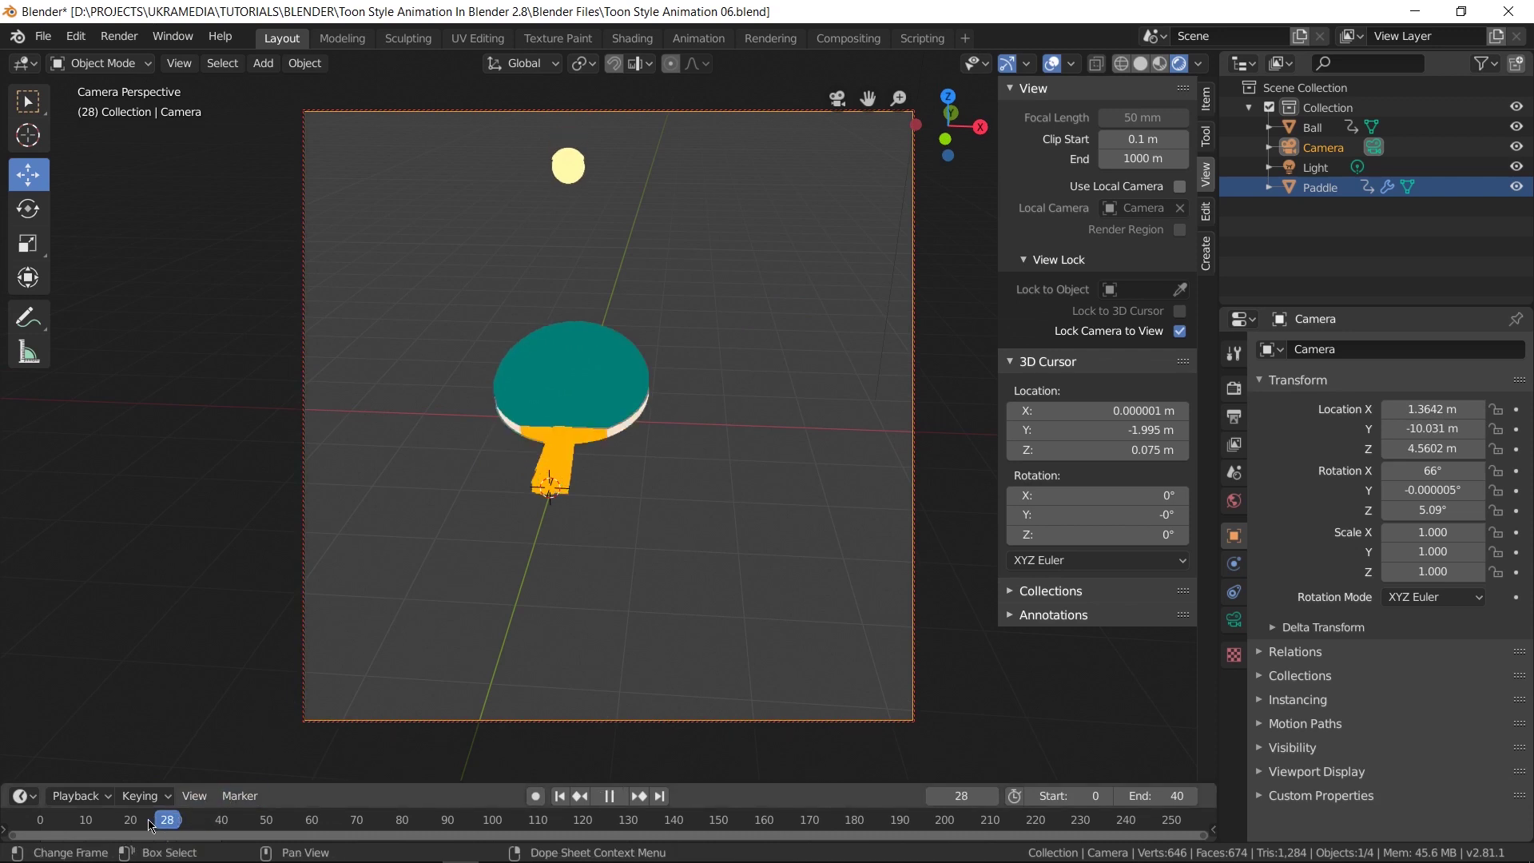
{"action": "key", "text": "space"}
{"action": "middle_click_drag", "start_coordinate": [640, 526], "coordinate": [697, 583]}
{"action": "scroll", "coordinate": [692, 578], "scroll_direction": "up", "scroll_amount": 2}
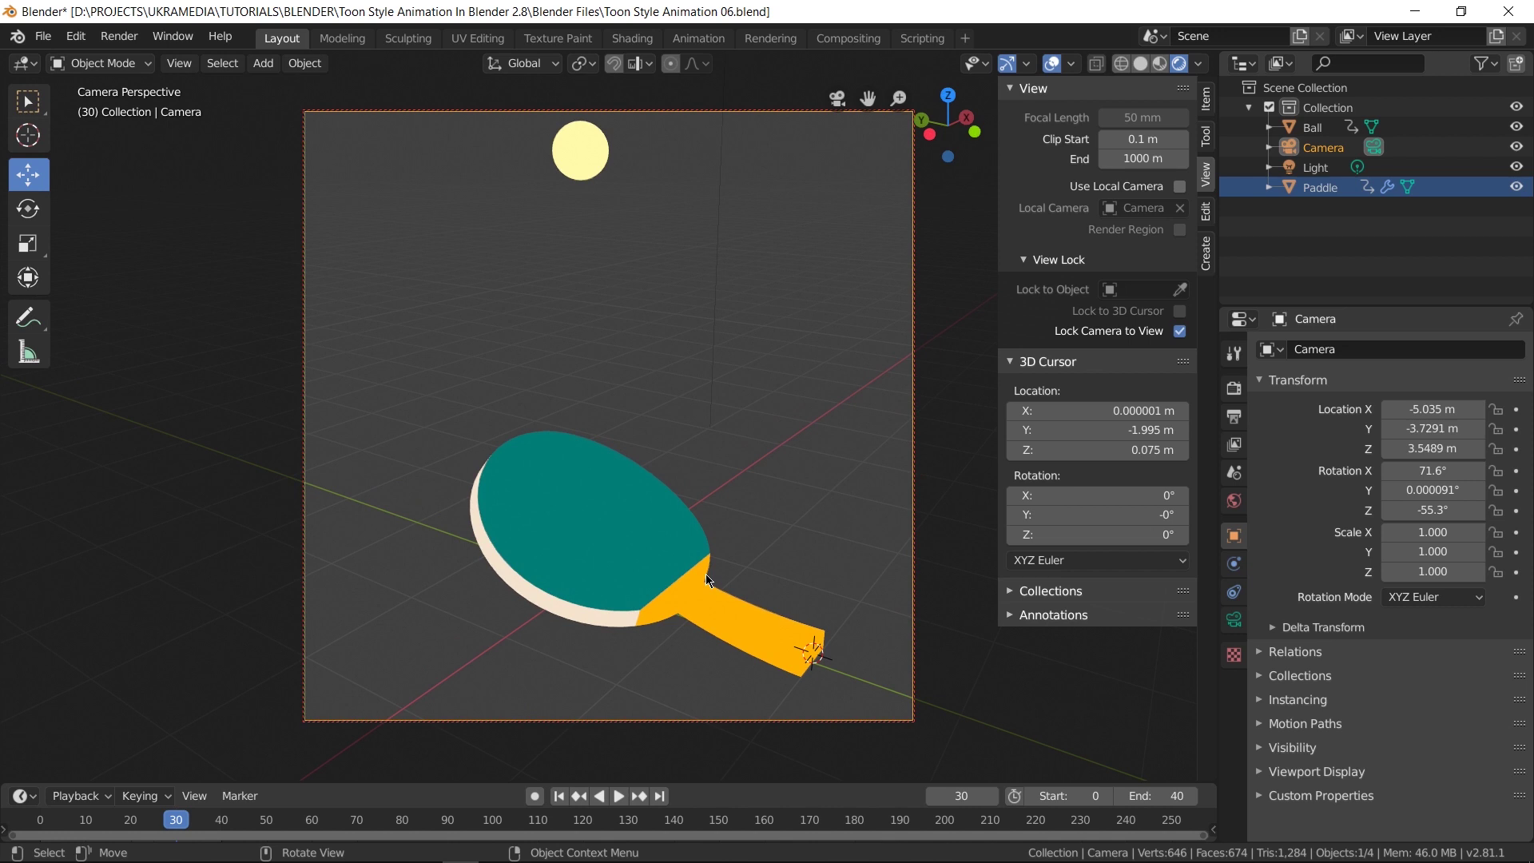
{"action": "scroll", "coordinate": [709, 573], "scroll_direction": "down", "scroll_amount": 2}
{"action": "scroll", "coordinate": [723, 569], "scroll_direction": "up", "scroll_amount": 1}
{"action": "scroll", "coordinate": [737, 572], "scroll_direction": "up", "scroll_amount": 1}
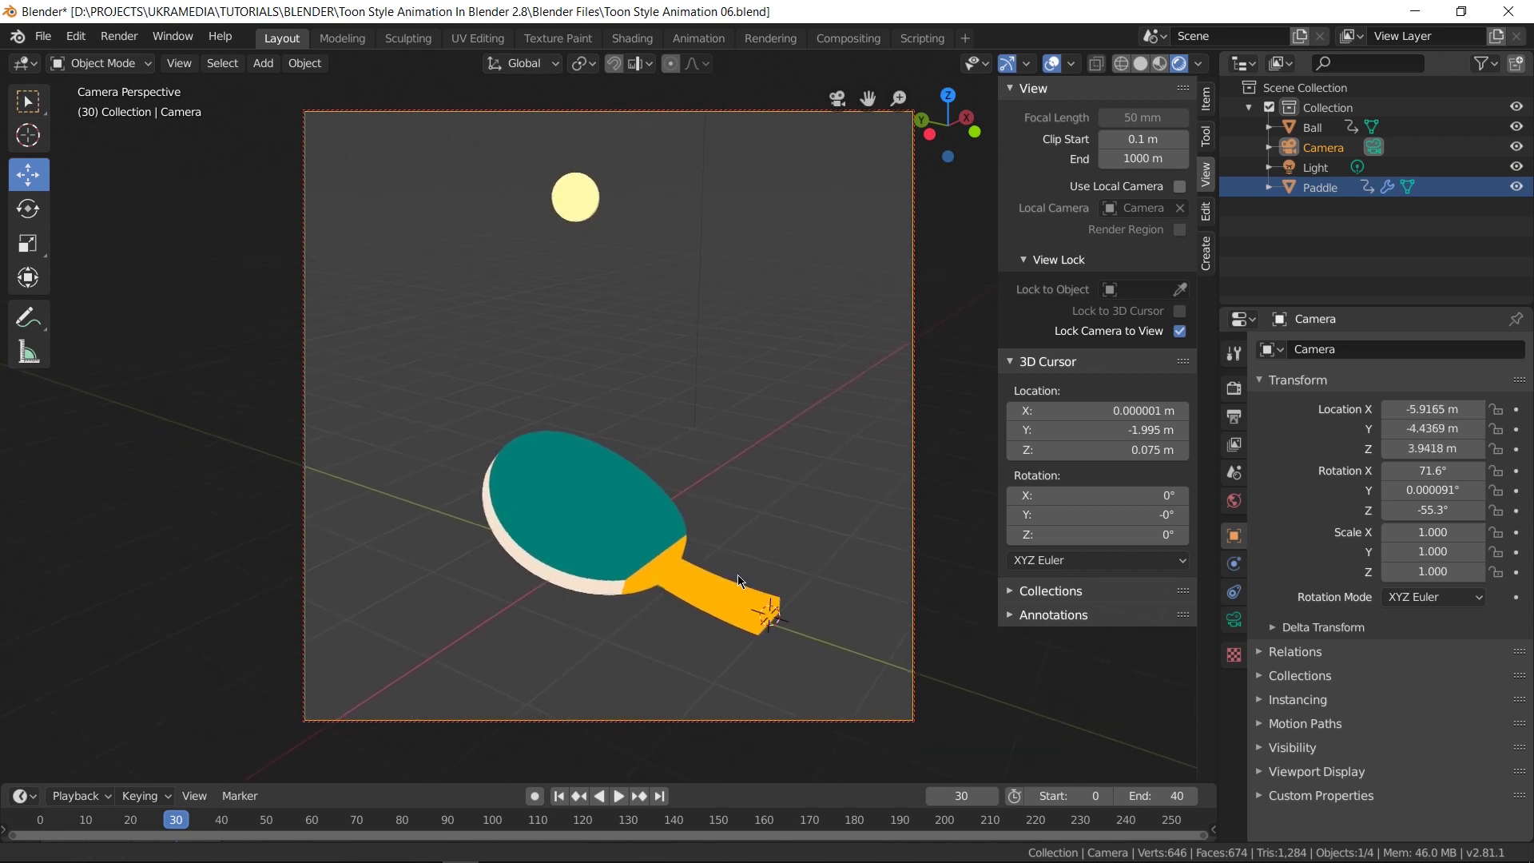
Fine-tune the camera to about X -5.91, Y -5.03, Z 3.78 m, rotated 73.6° in X and -51.3° in Z, previewing the loop.
{"action": "middle_click_drag", "start_coordinate": [737, 574], "coordinate": [716, 592]}
{"action": "key", "text": "space"}
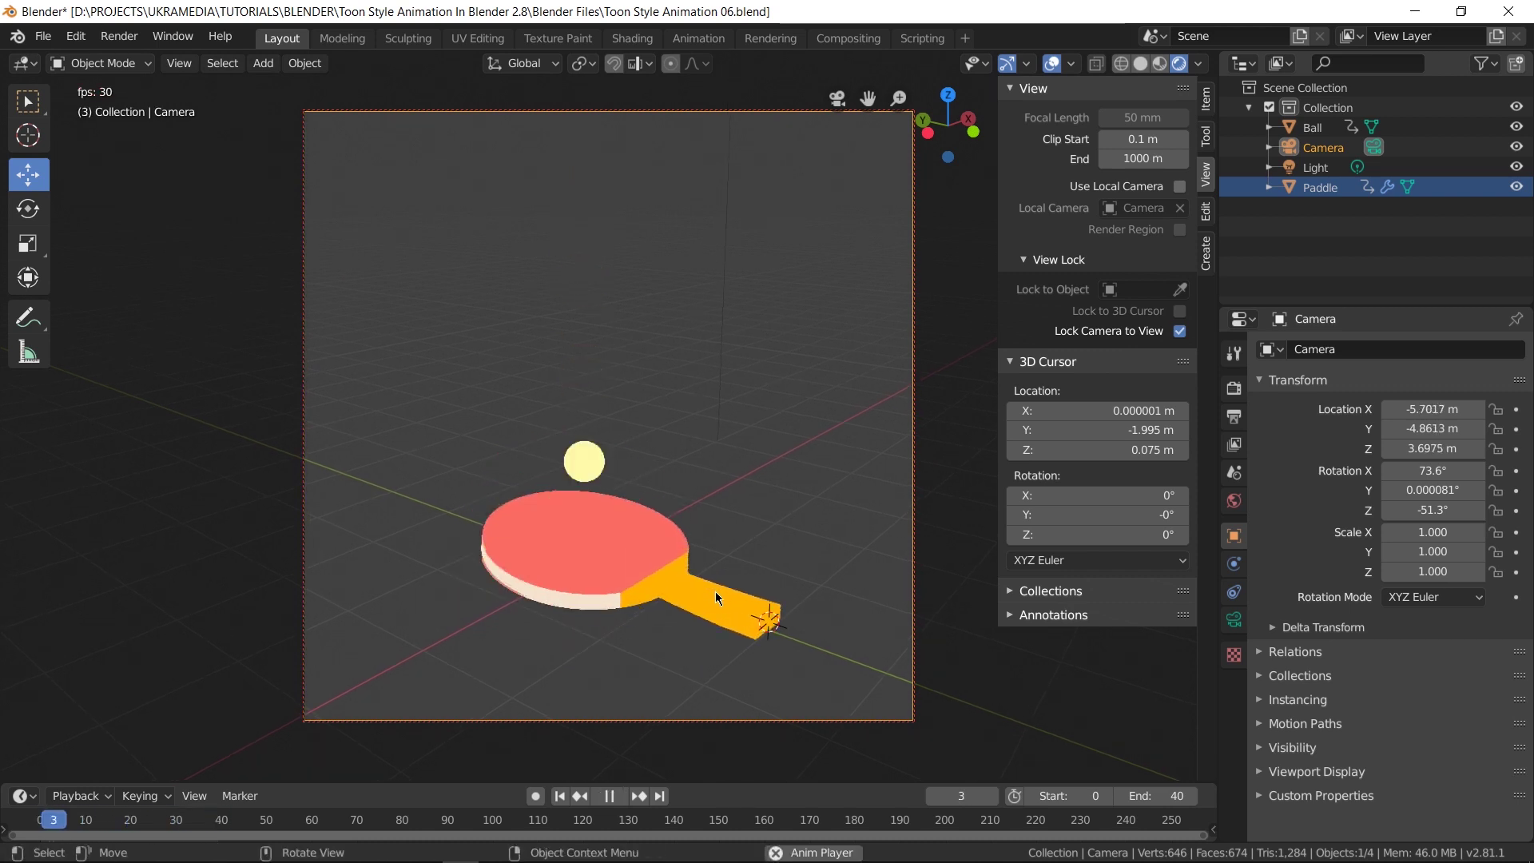
{"action": "key", "text": "space"}
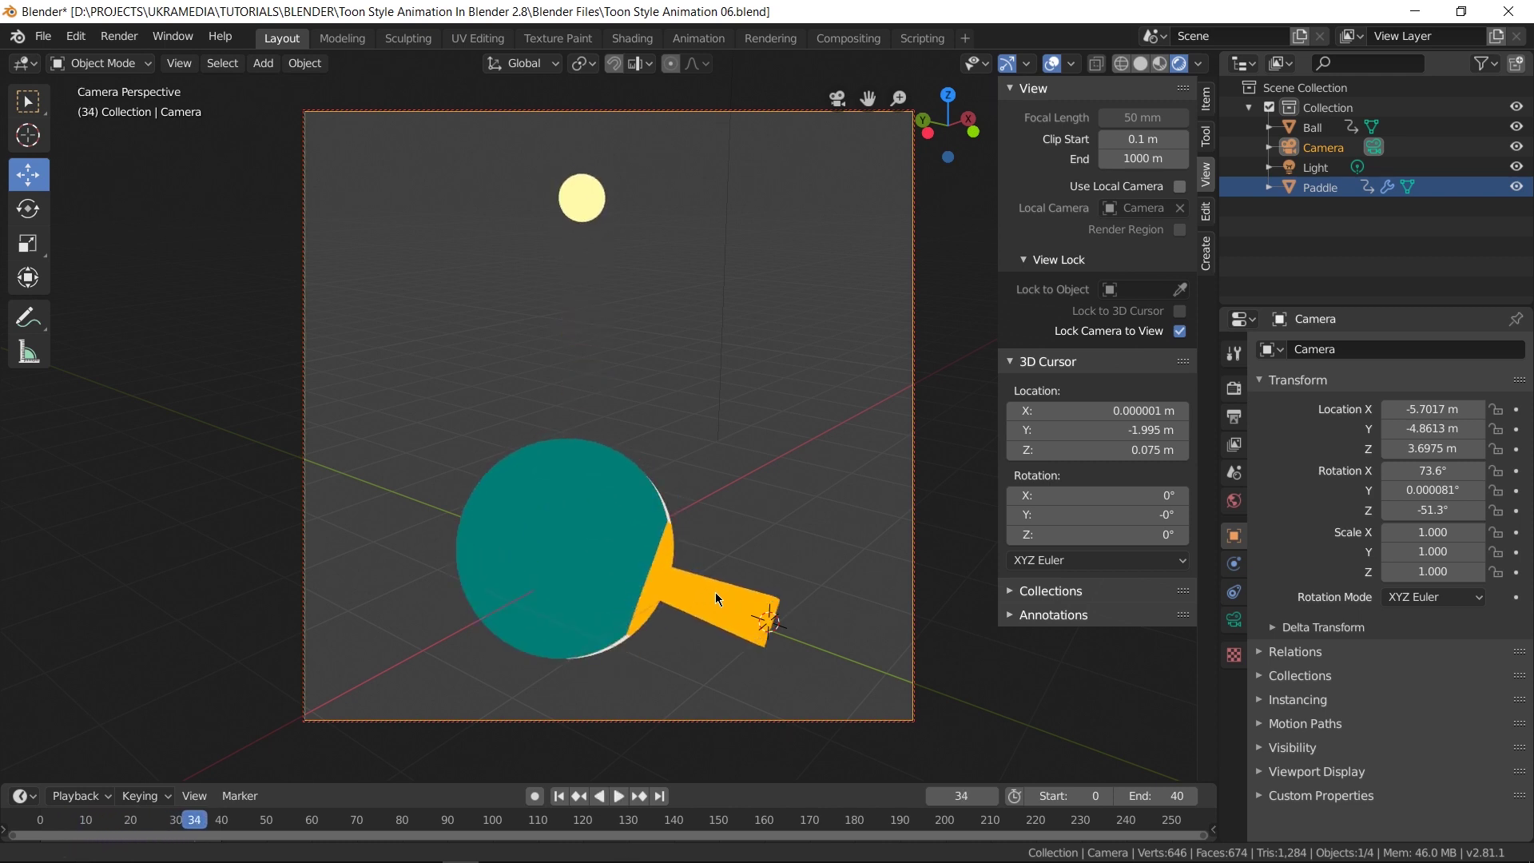
{"action": "scroll", "coordinate": [701, 596], "scroll_direction": "down", "scroll_amount": 1}
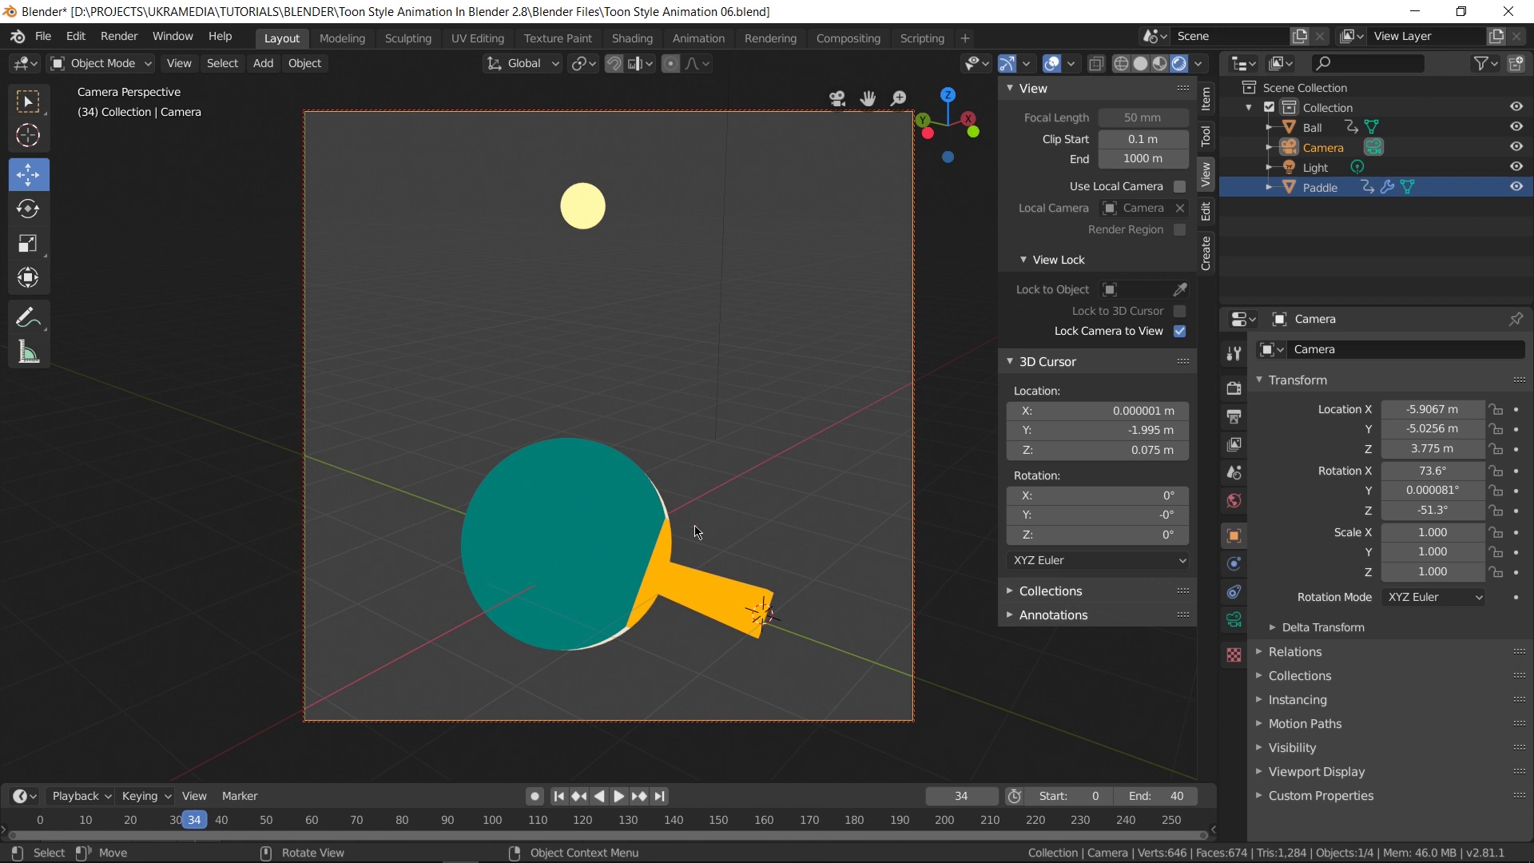
Disable Lock Camera to View, check that the view orbits independently of the camera, and return to the camera view.
{"action": "left_click", "coordinate": [1179, 334]}
{"action": "middle_click_drag", "start_coordinate": [625, 534], "coordinate": [757, 531]}
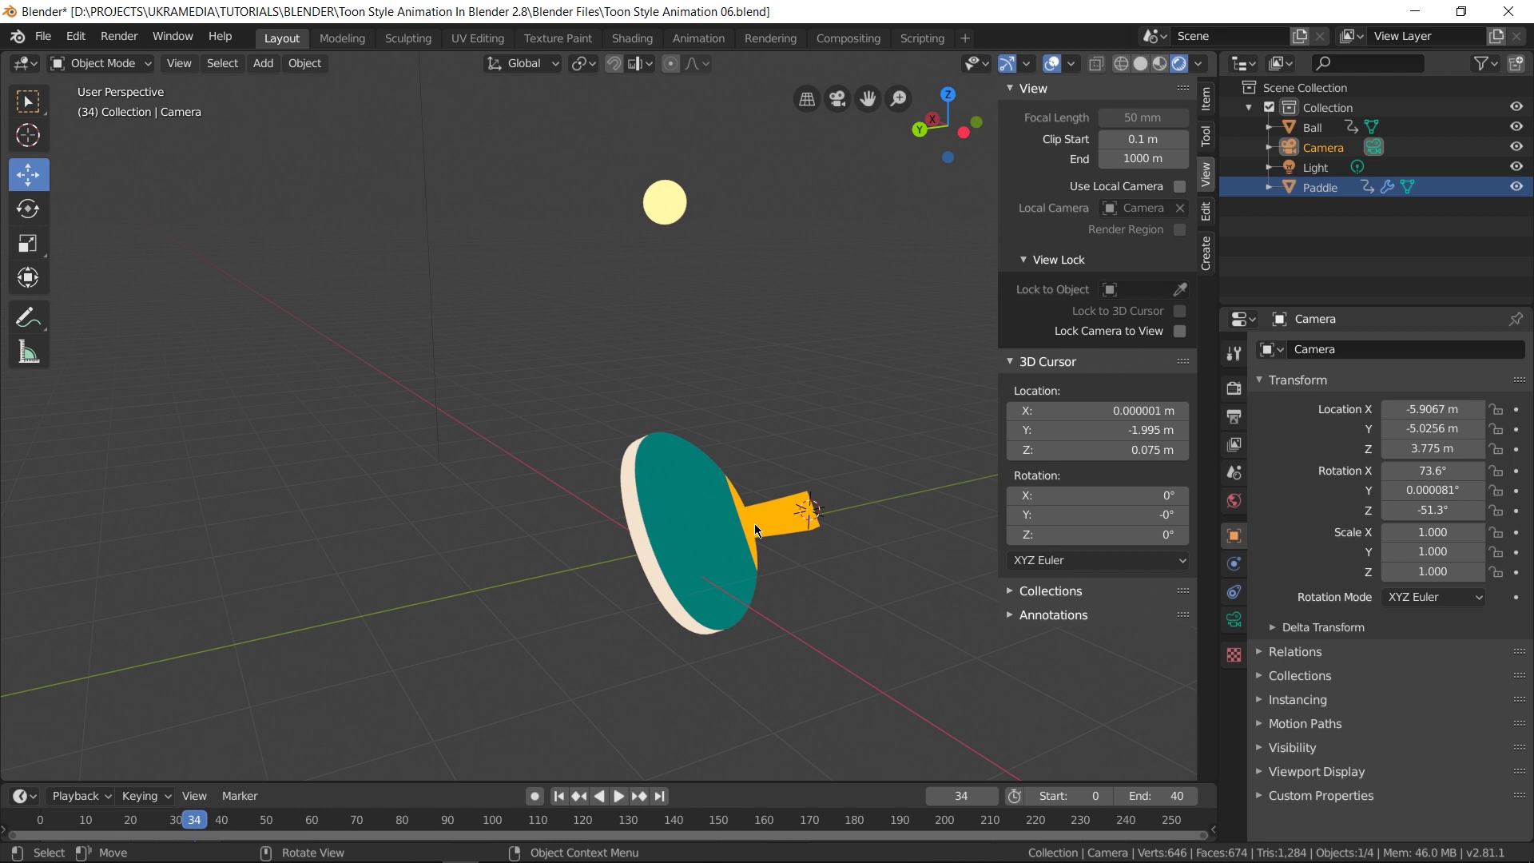
{"action": "middle_click_drag", "start_coordinate": [795, 543], "coordinate": [675, 541]}
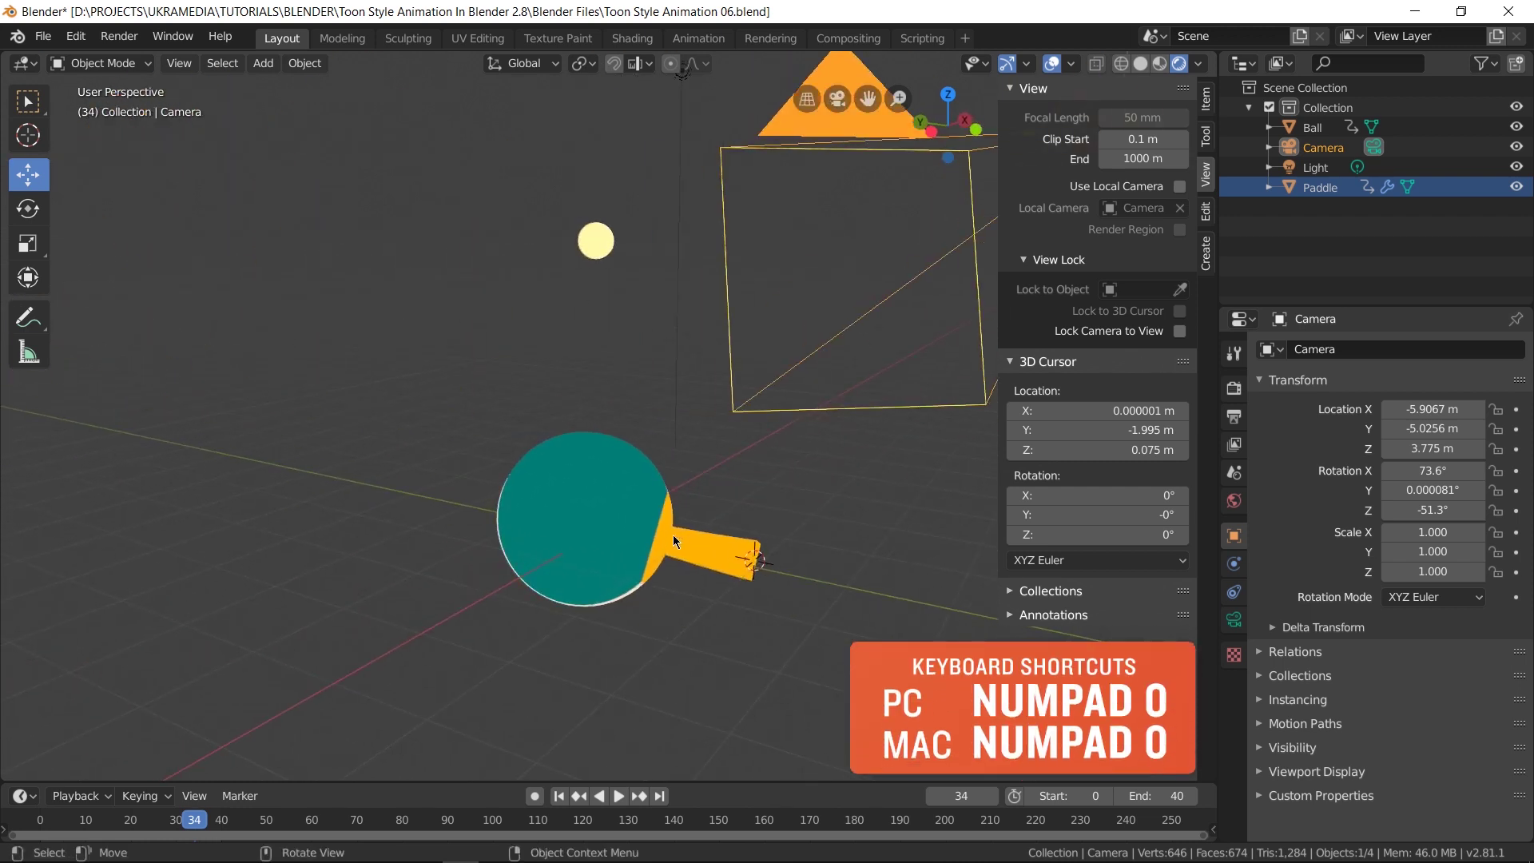
{"action": "key", "text": "KP_0"}
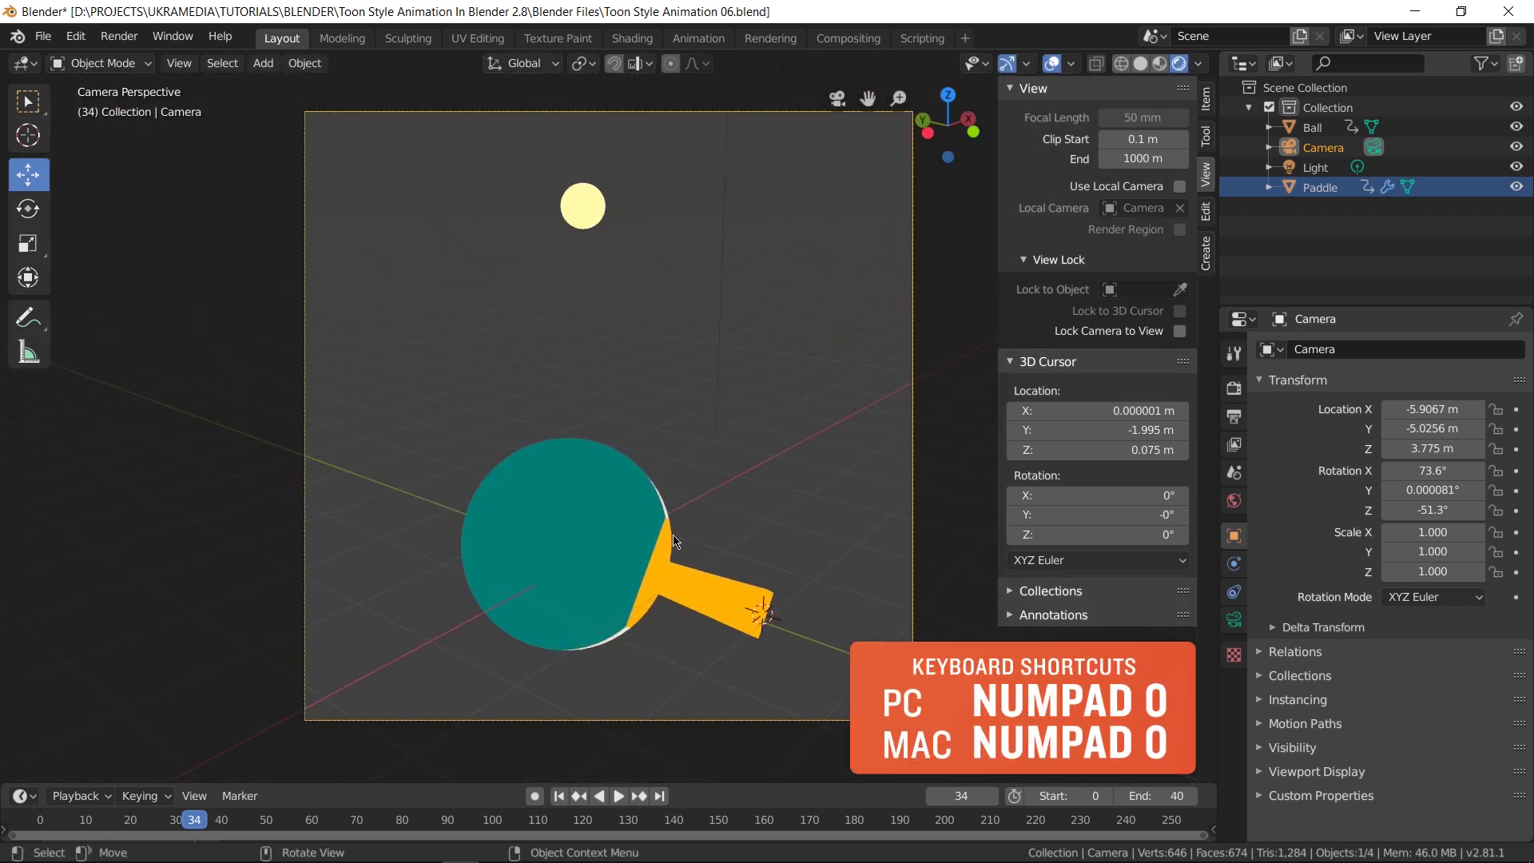
Preview the loop with a test render of frame 29, close the render and set the current frame to 2.
{"action": "key", "text": "space"}
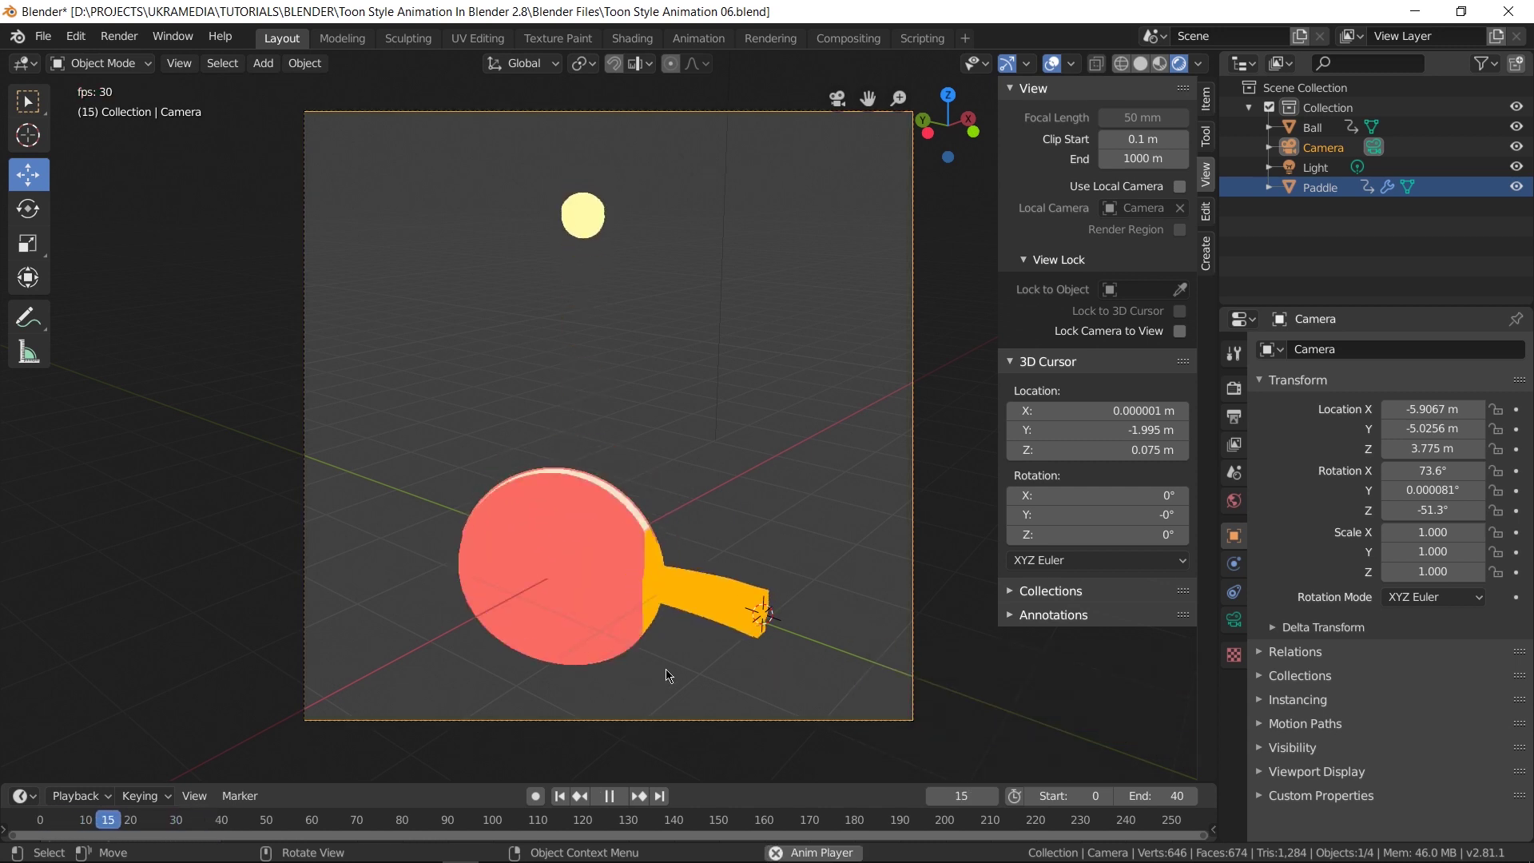
{"action": "key", "text": "space"}
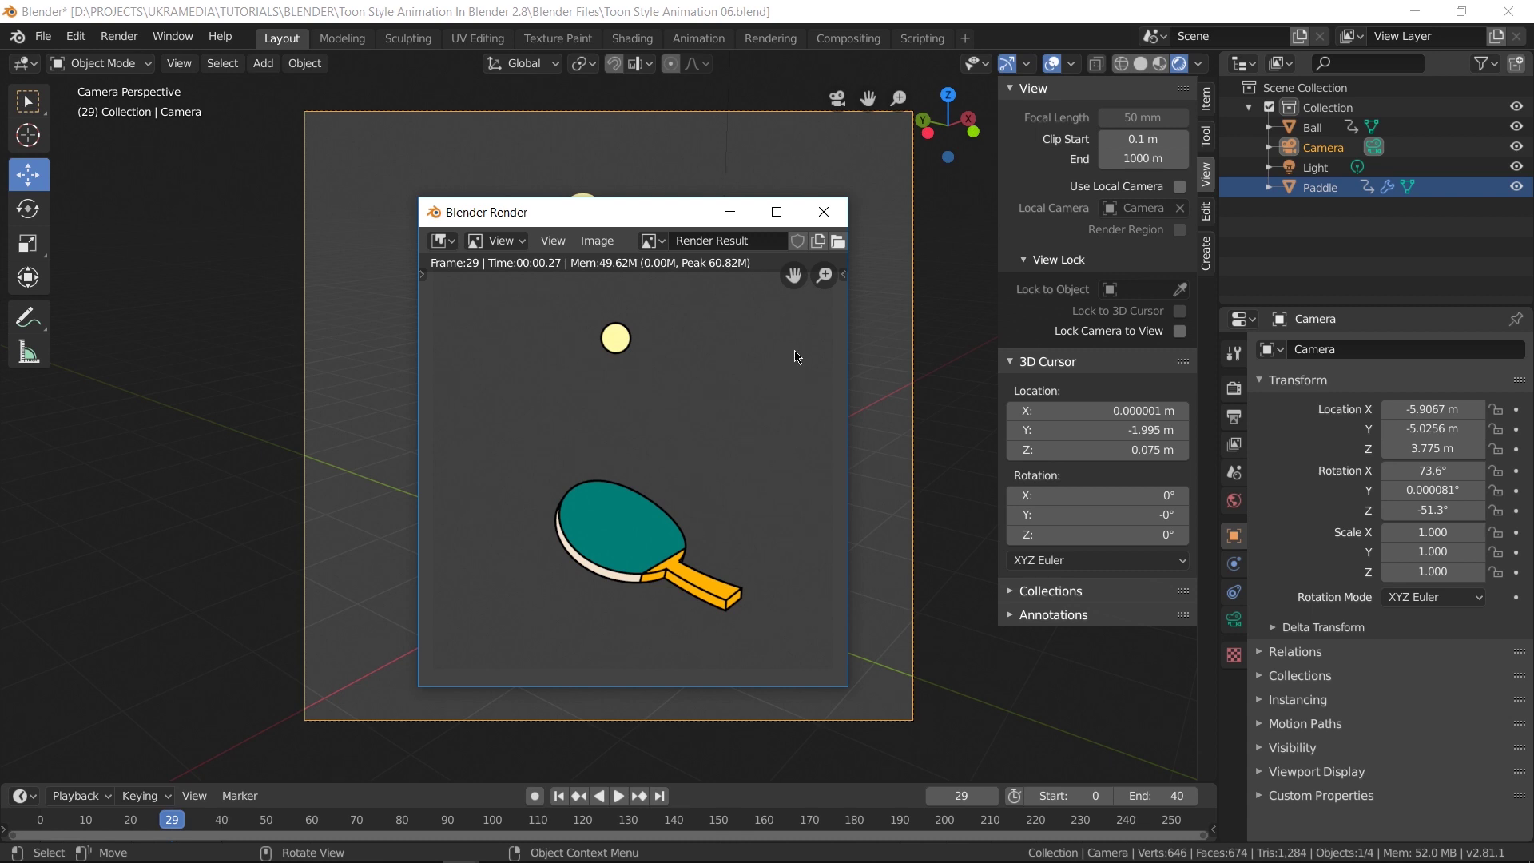
{"action": "left_click", "coordinate": [824, 212]}
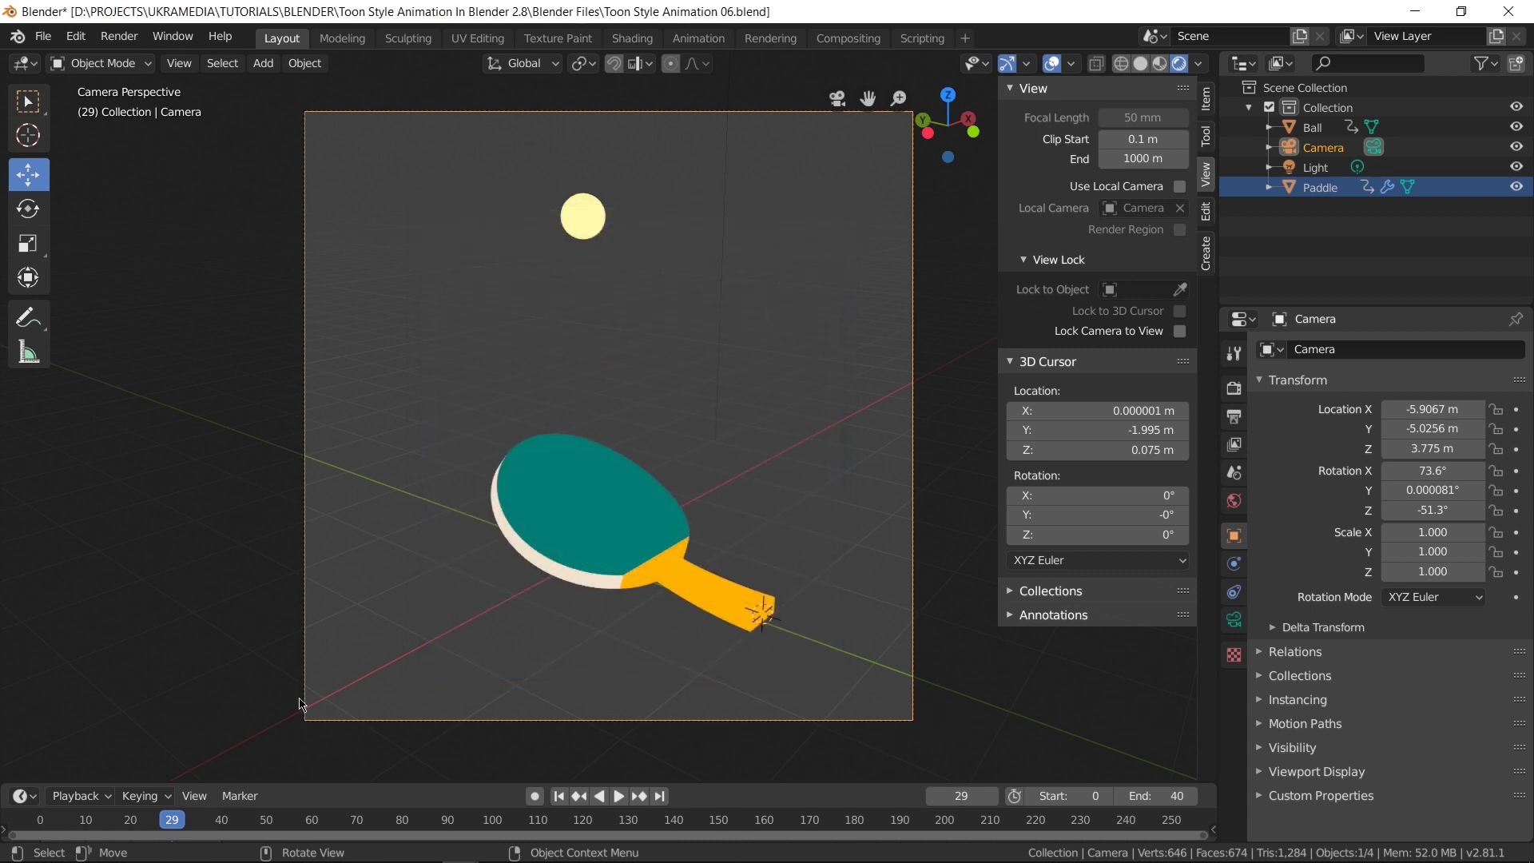
{"action": "key", "text": "space"}
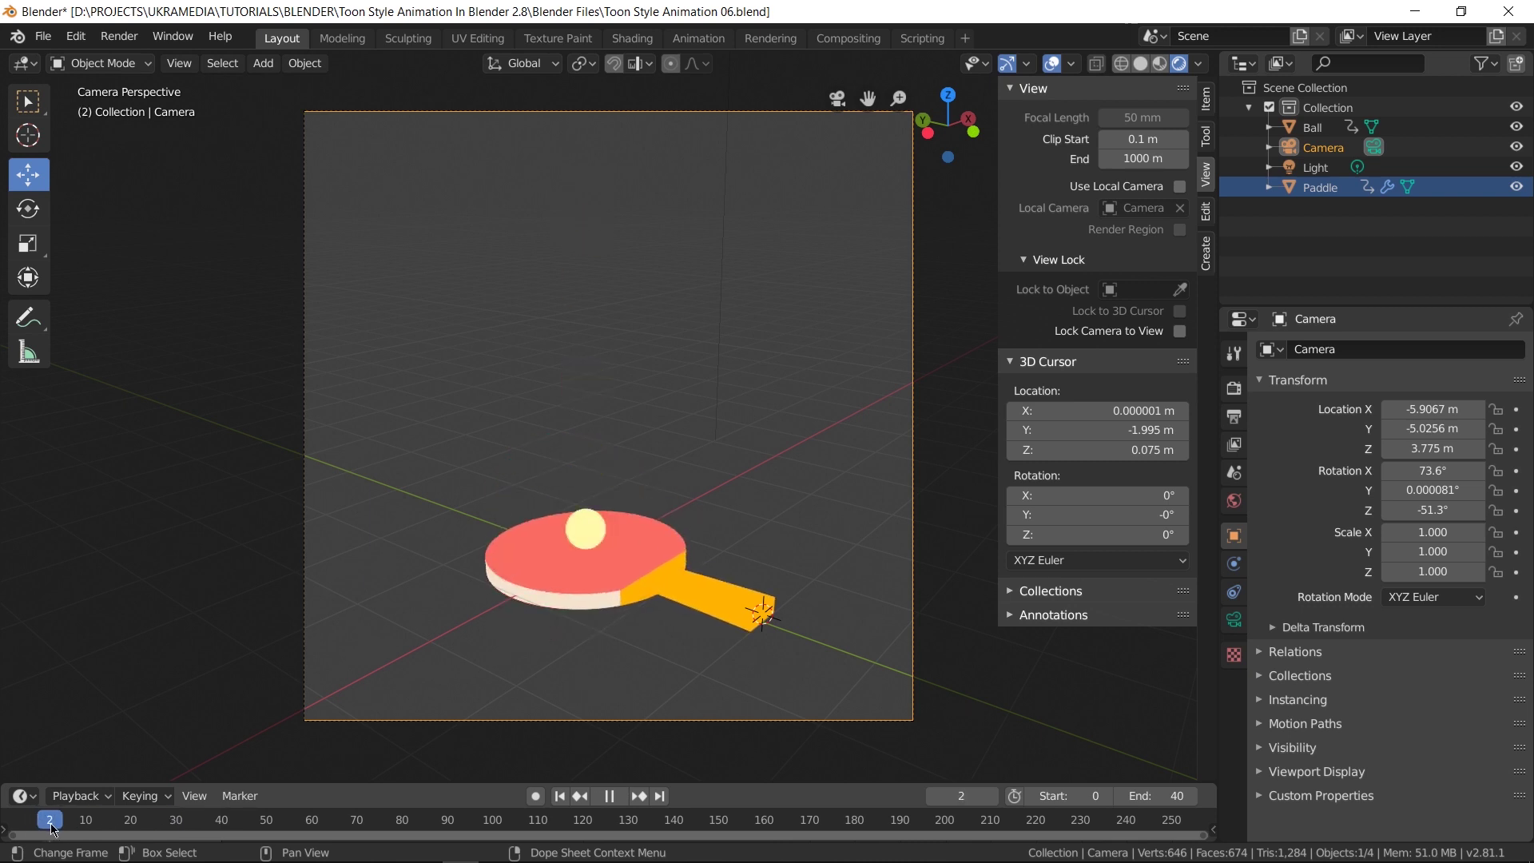
{"action": "key", "text": "Escape"}
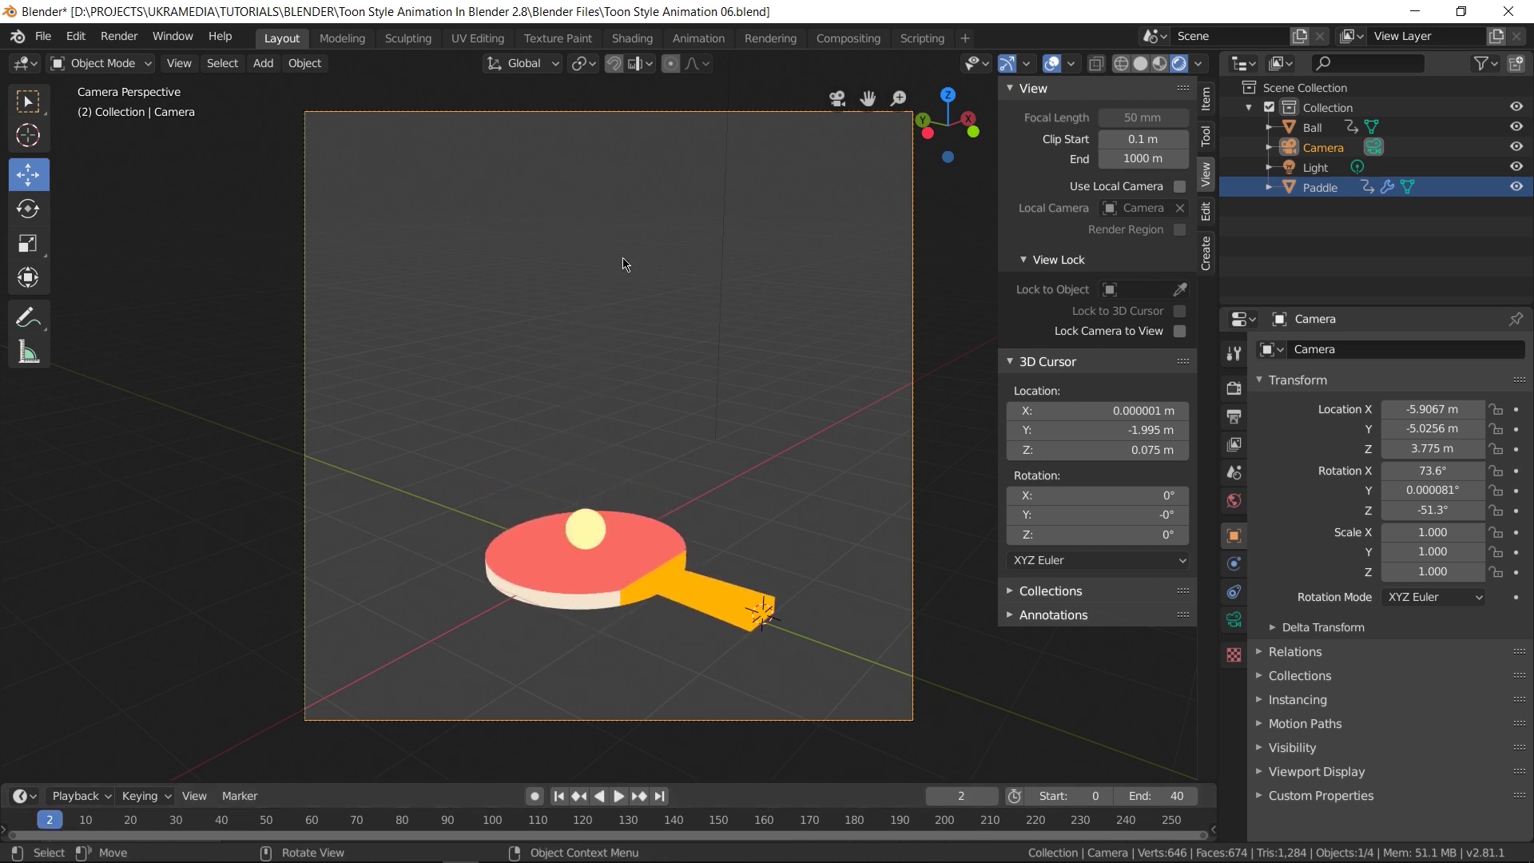
Show the World properties and split the 3D viewport, switching the new area to an Image Editor.
{"action": "left_click", "coordinate": [1235, 502]}
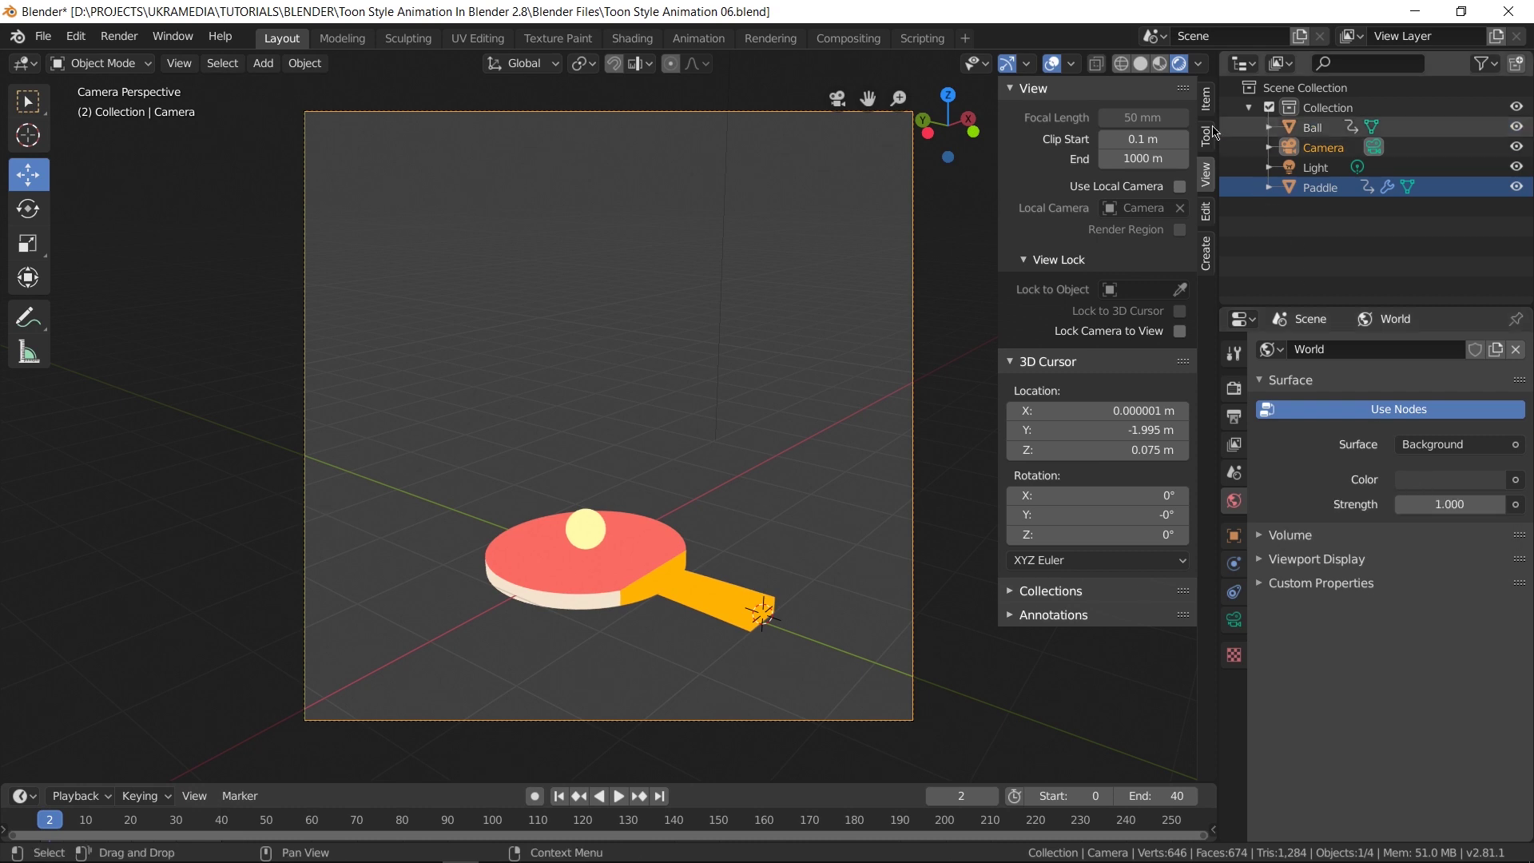
{"action": "left_click_drag", "start_coordinate": [1212, 52], "coordinate": [811, 56]}
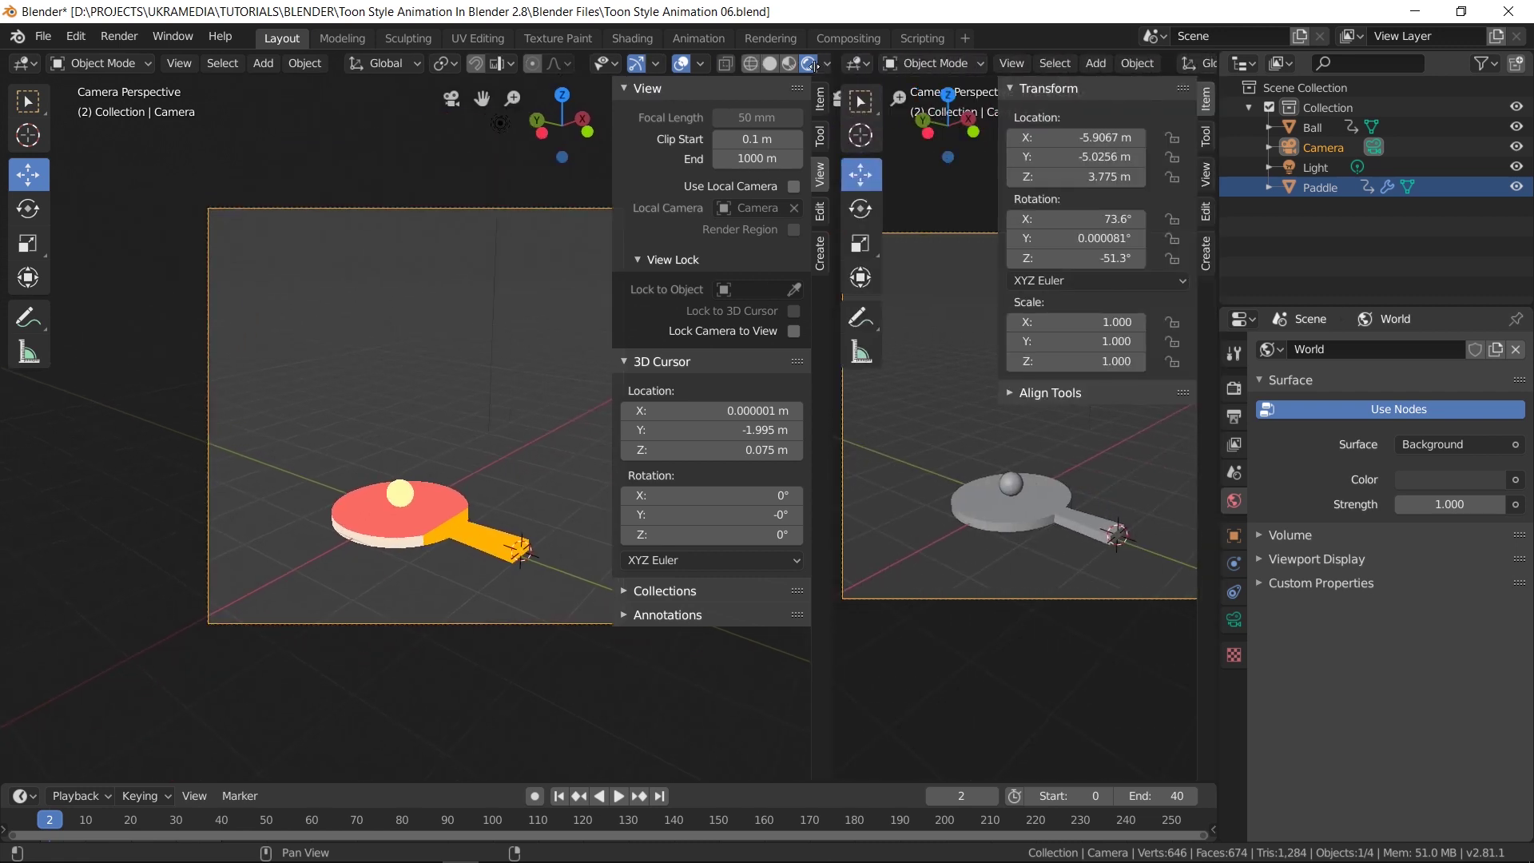
{"action": "left_click", "coordinate": [831, 63]}
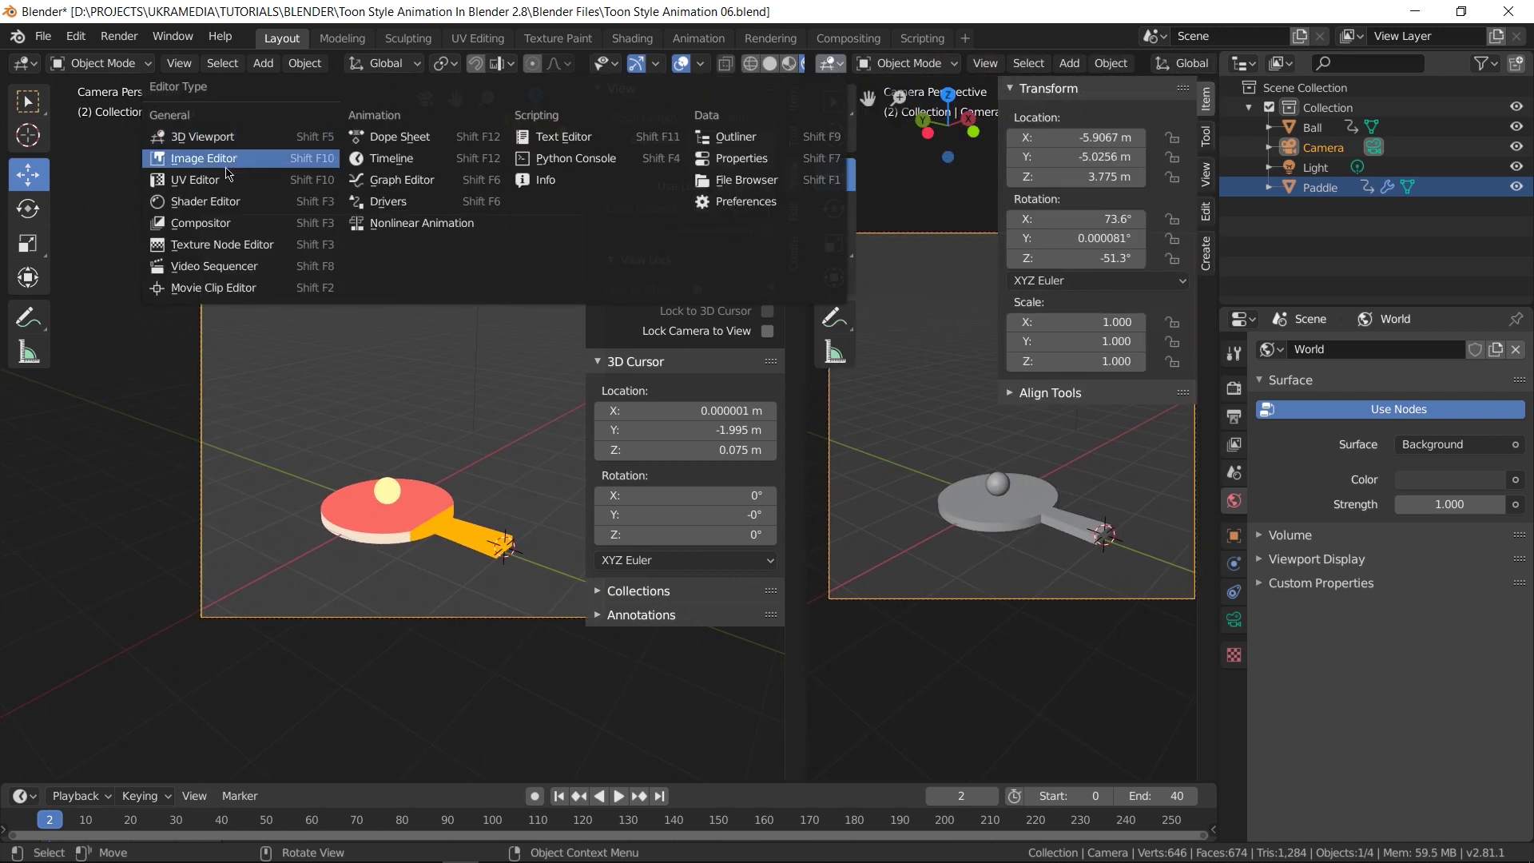
{"action": "left_click", "coordinate": [204, 158]}
Load COLORS.jpg from the Rasters folder into the Image Editor and widen the 3D viewport beside it.
{"action": "left_click", "coordinate": [1146, 64]}
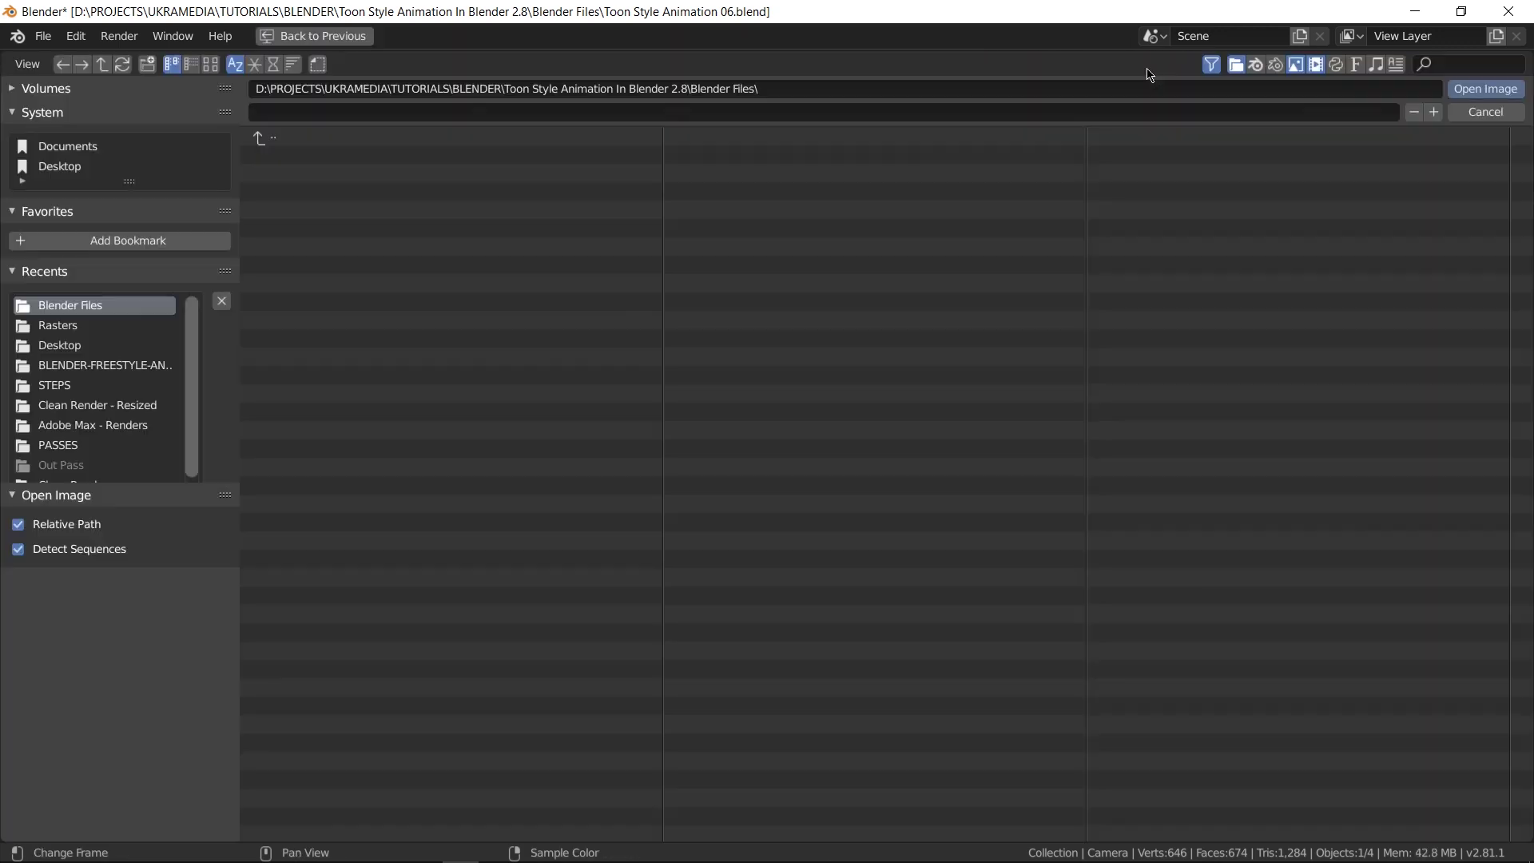
{"action": "left_click", "coordinate": [106, 328]}
{"action": "left_click", "coordinate": [364, 160]}
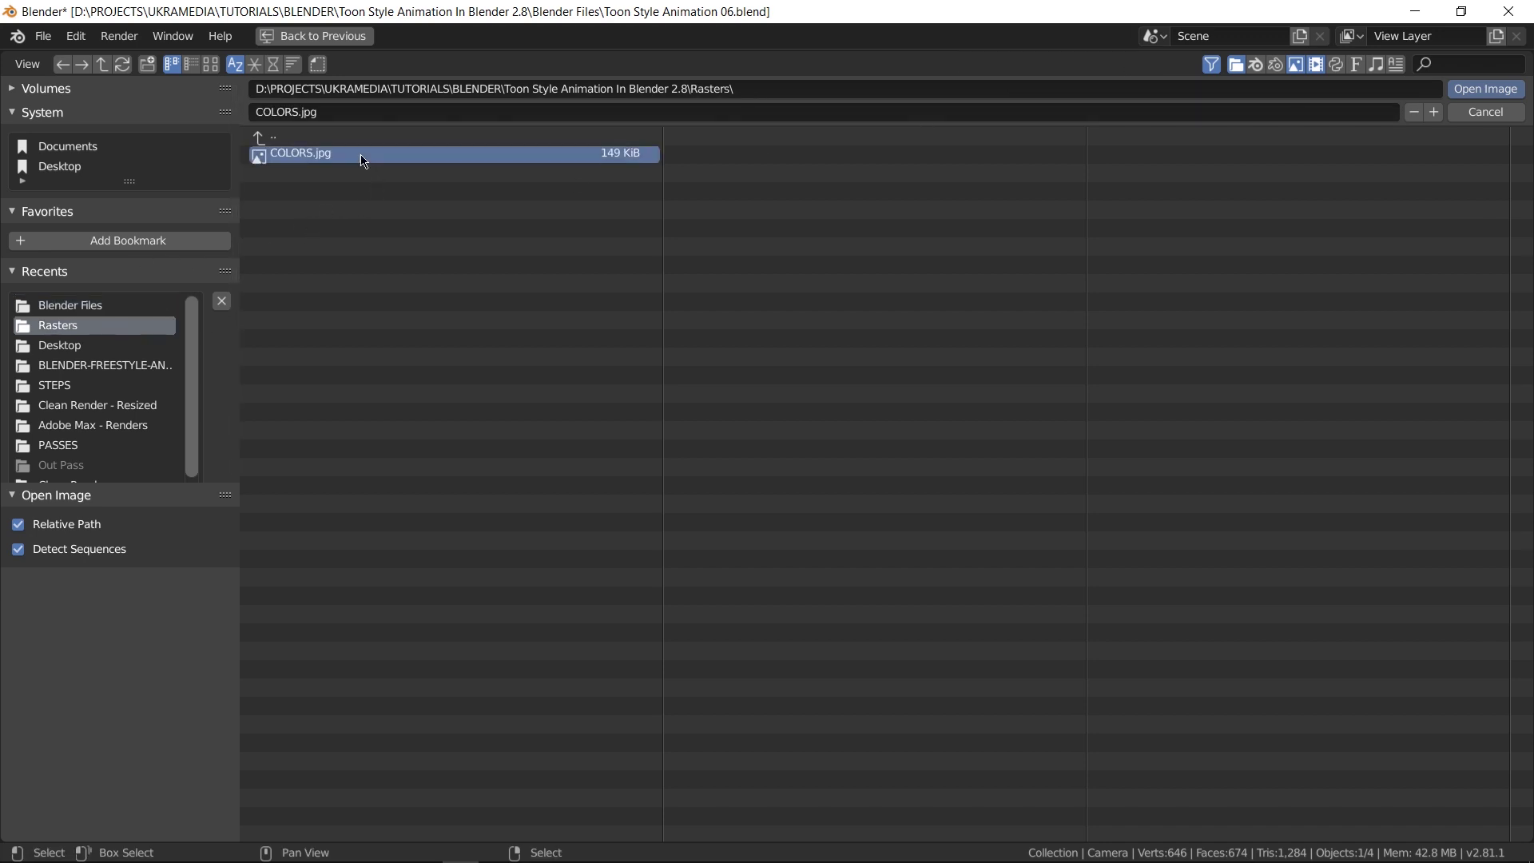
{"action": "double_click", "coordinate": [364, 159]}
{"action": "scroll", "coordinate": [931, 548], "scroll_direction": "down", "scroll_amount": 2}
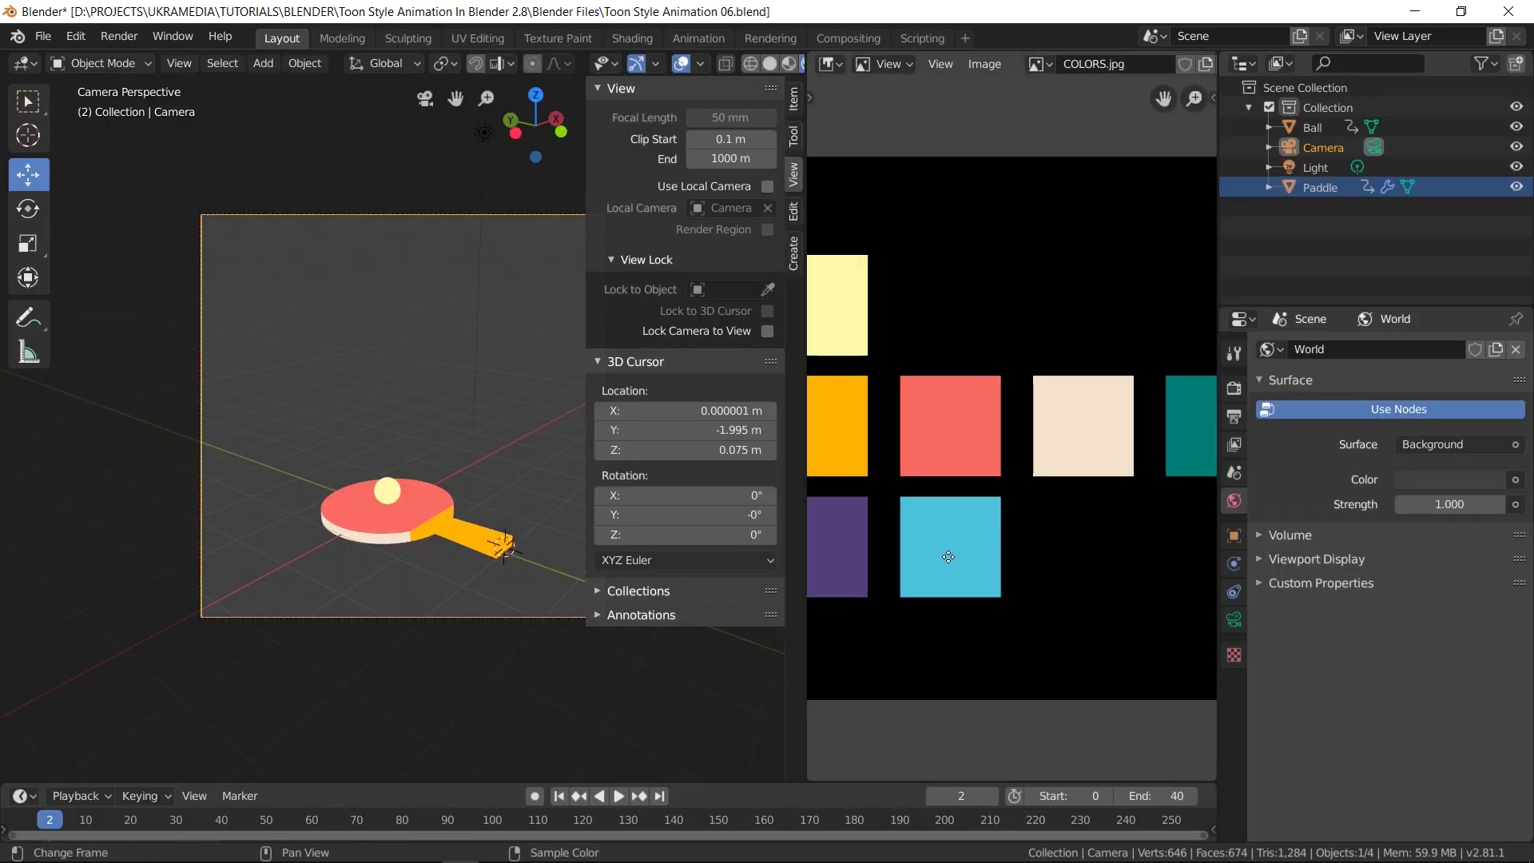
{"action": "left_click_drag", "start_coordinate": [808, 556], "coordinate": [923, 555]}
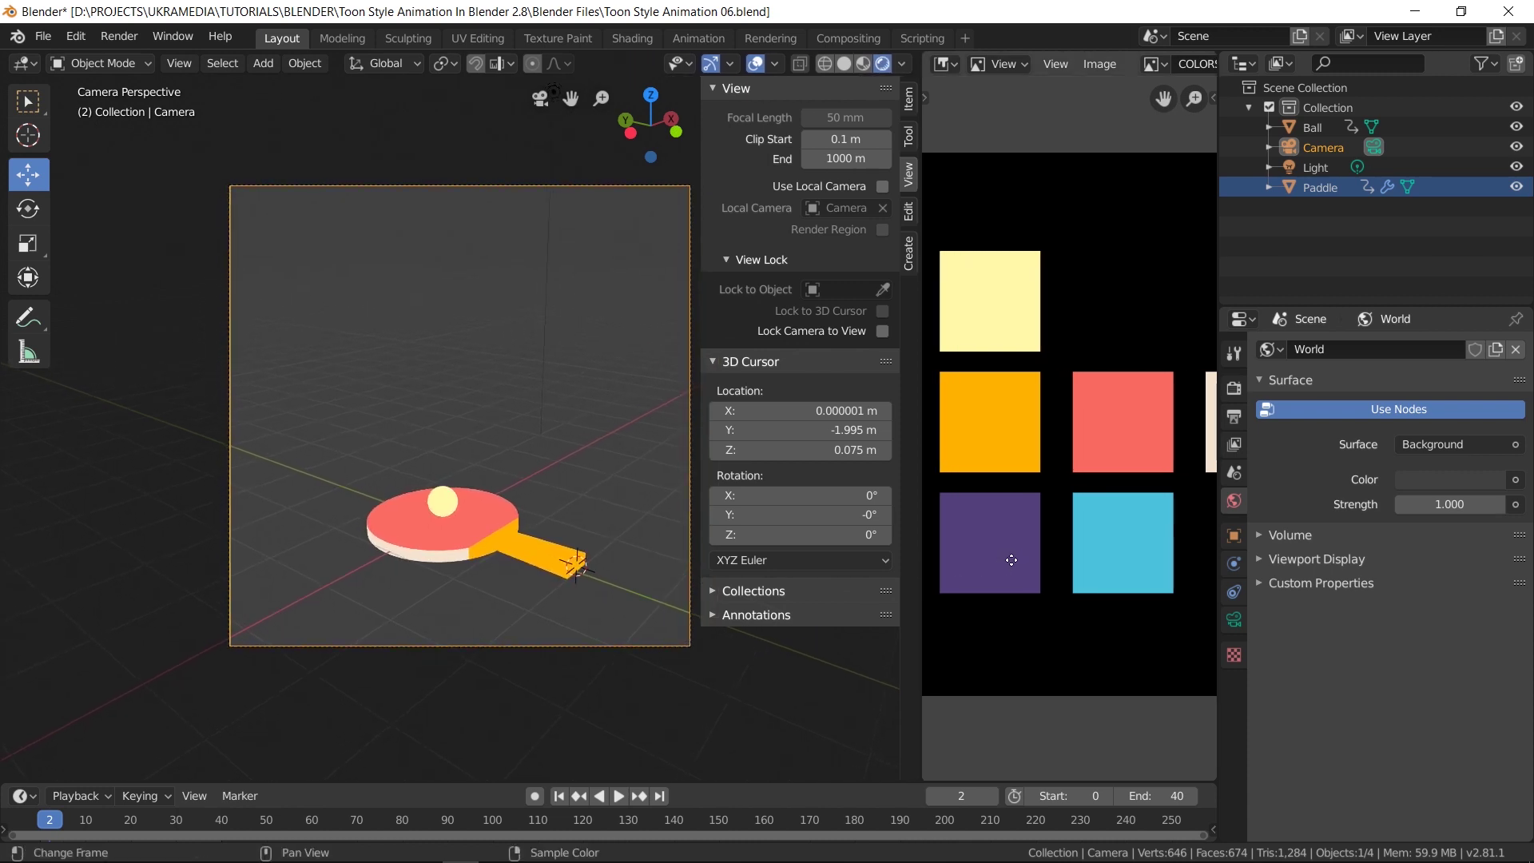
At frame 0, sample the palette's purple as the world background color and keyframe it.
{"action": "left_click", "coordinate": [22, 823]}
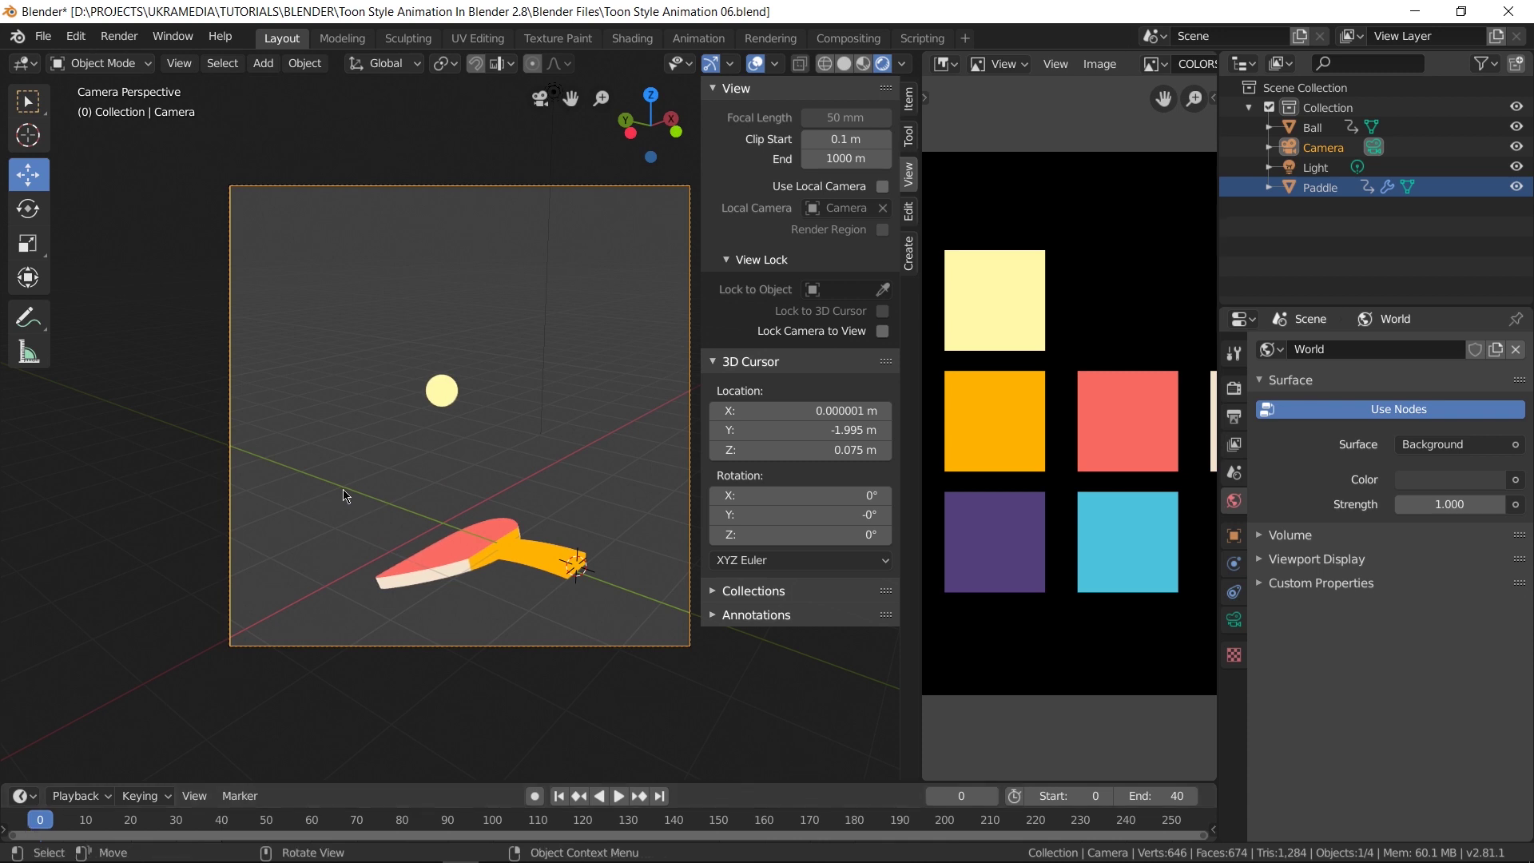
{"action": "left_click", "coordinate": [1453, 480]}
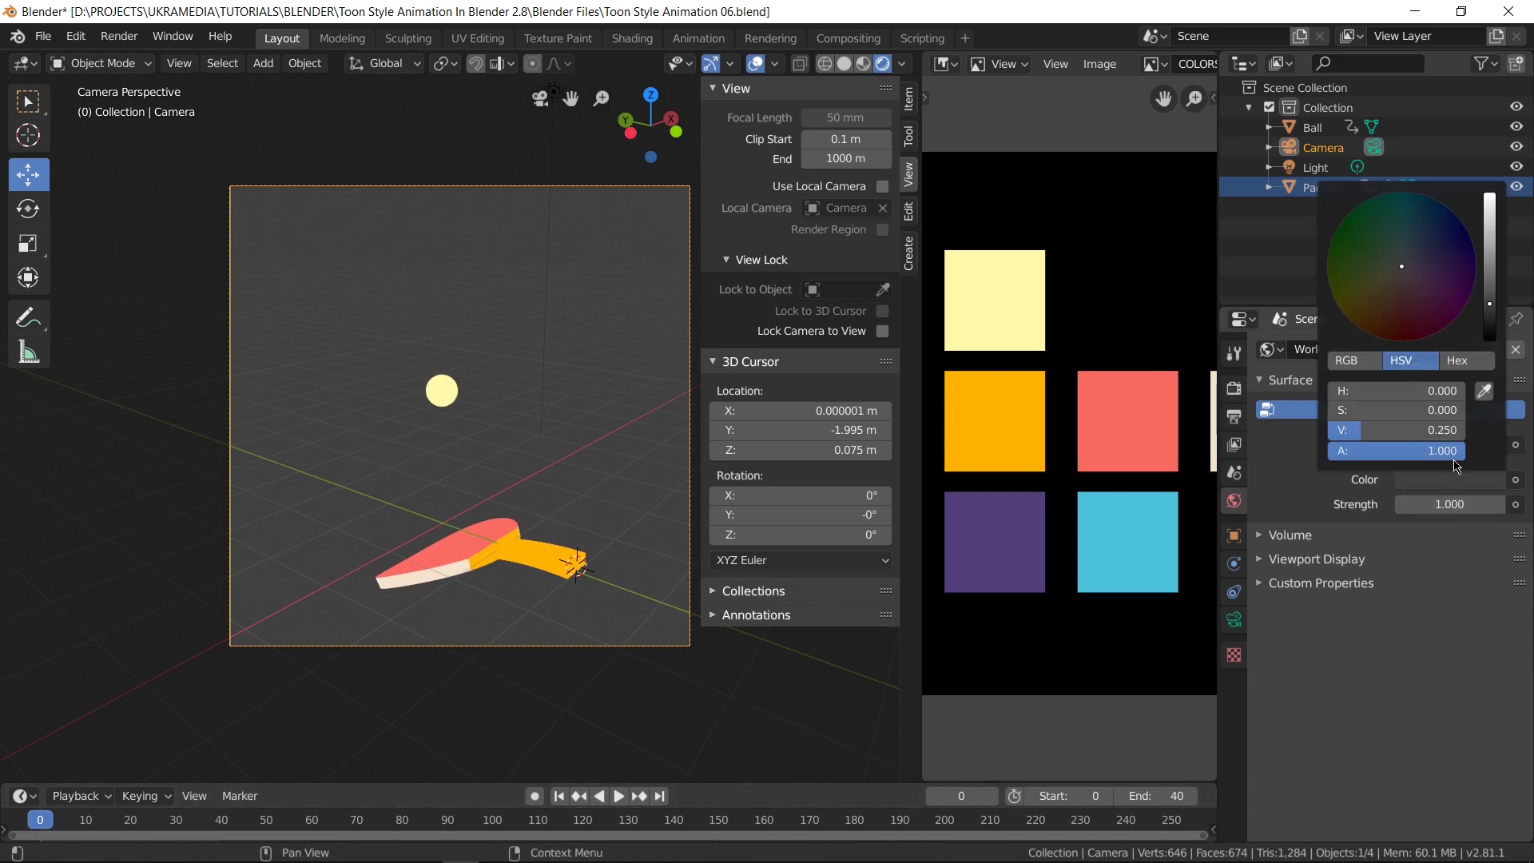
{"action": "left_click", "coordinate": [1492, 393]}
{"action": "left_click", "coordinate": [1010, 523]}
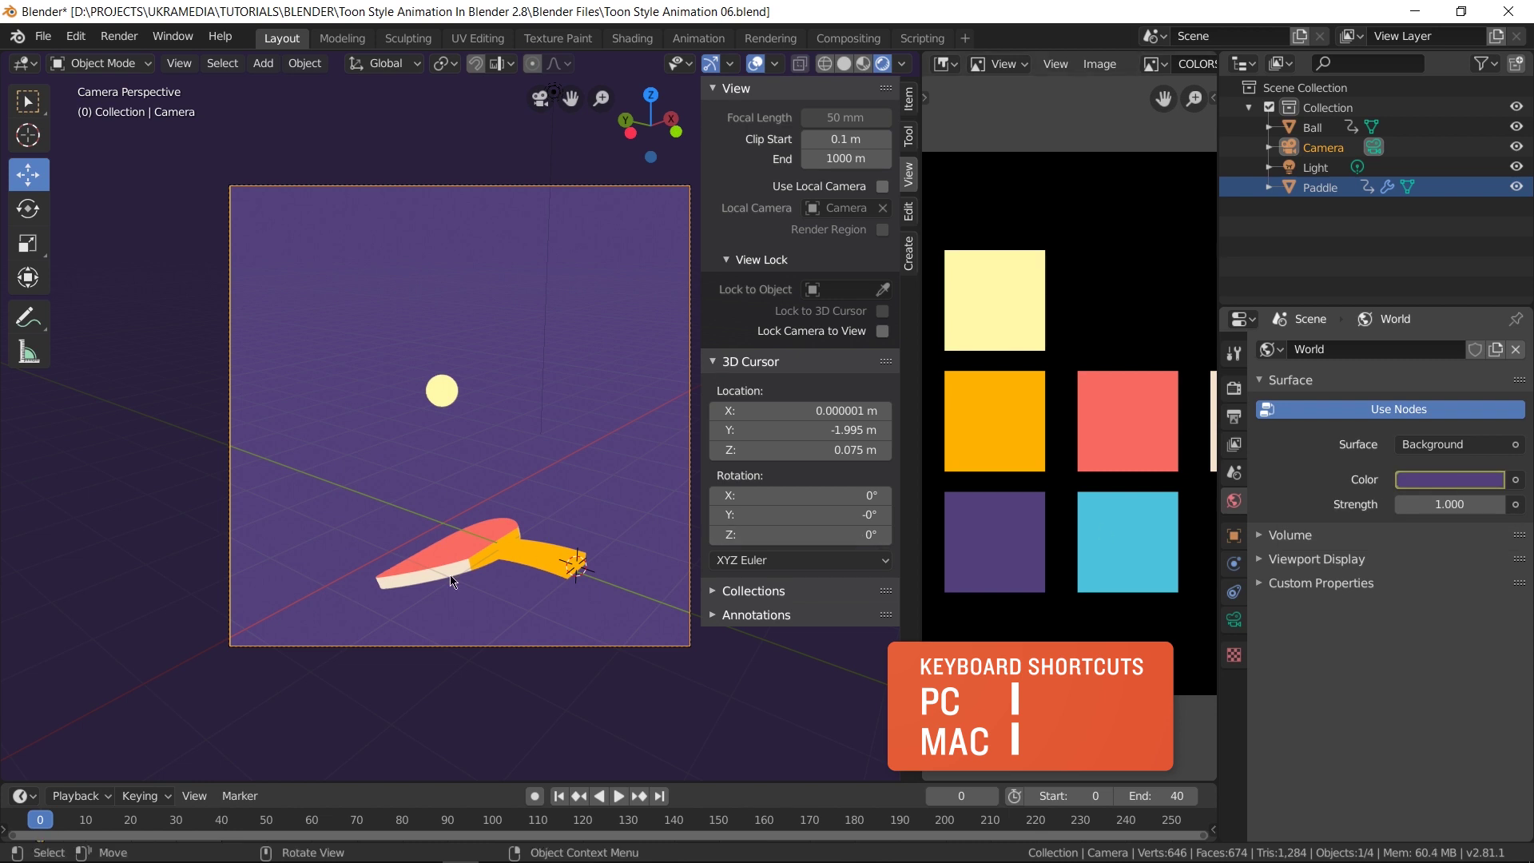
At frame 2, sample the palette's light blue as the world background color and keyframe it.
{"action": "key", "text": "space"}
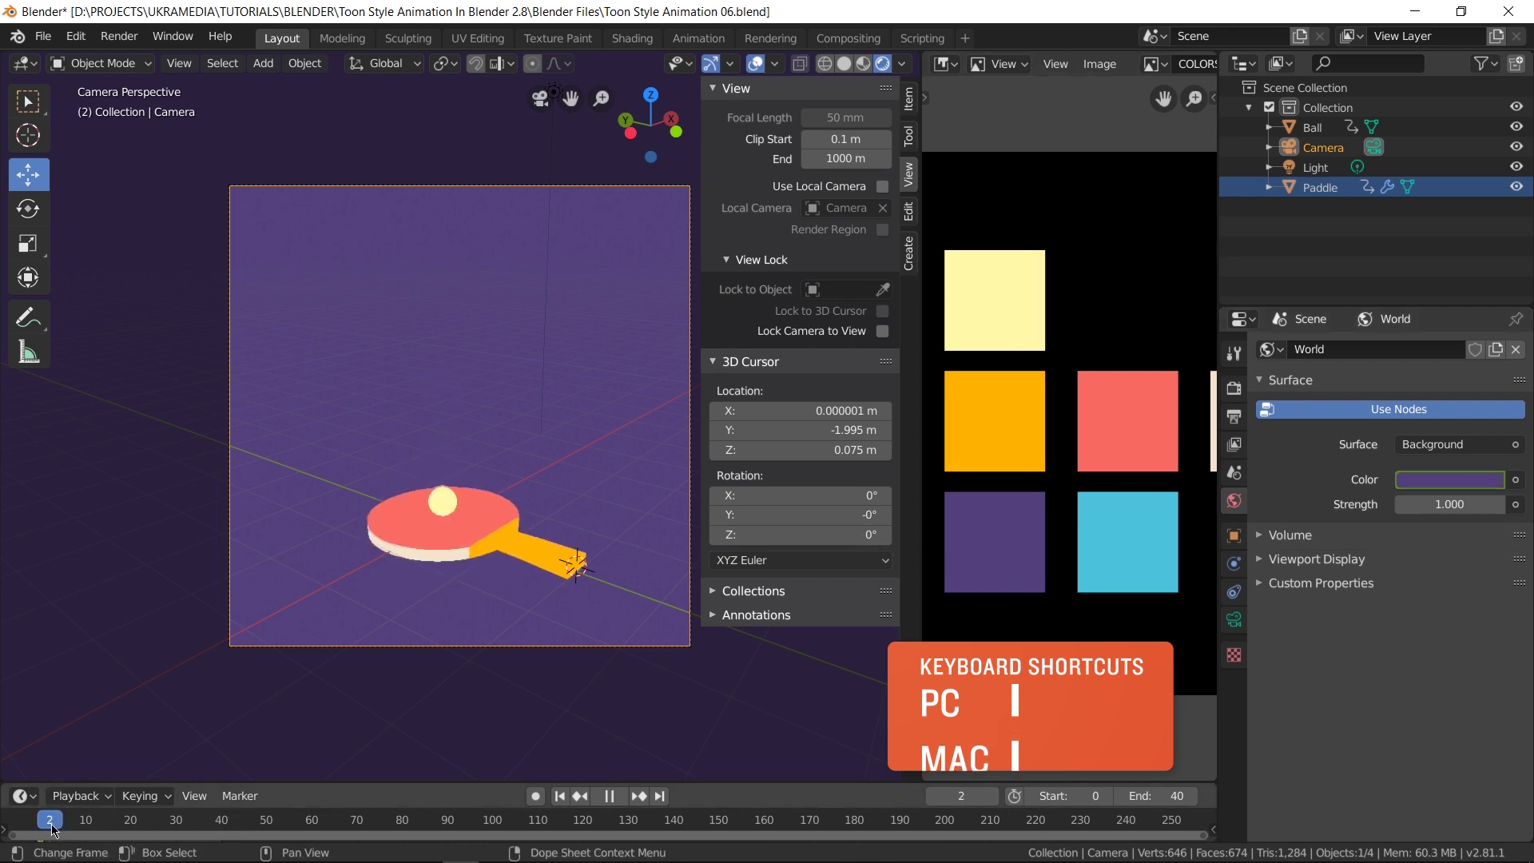
{"action": "key", "text": "Escape"}
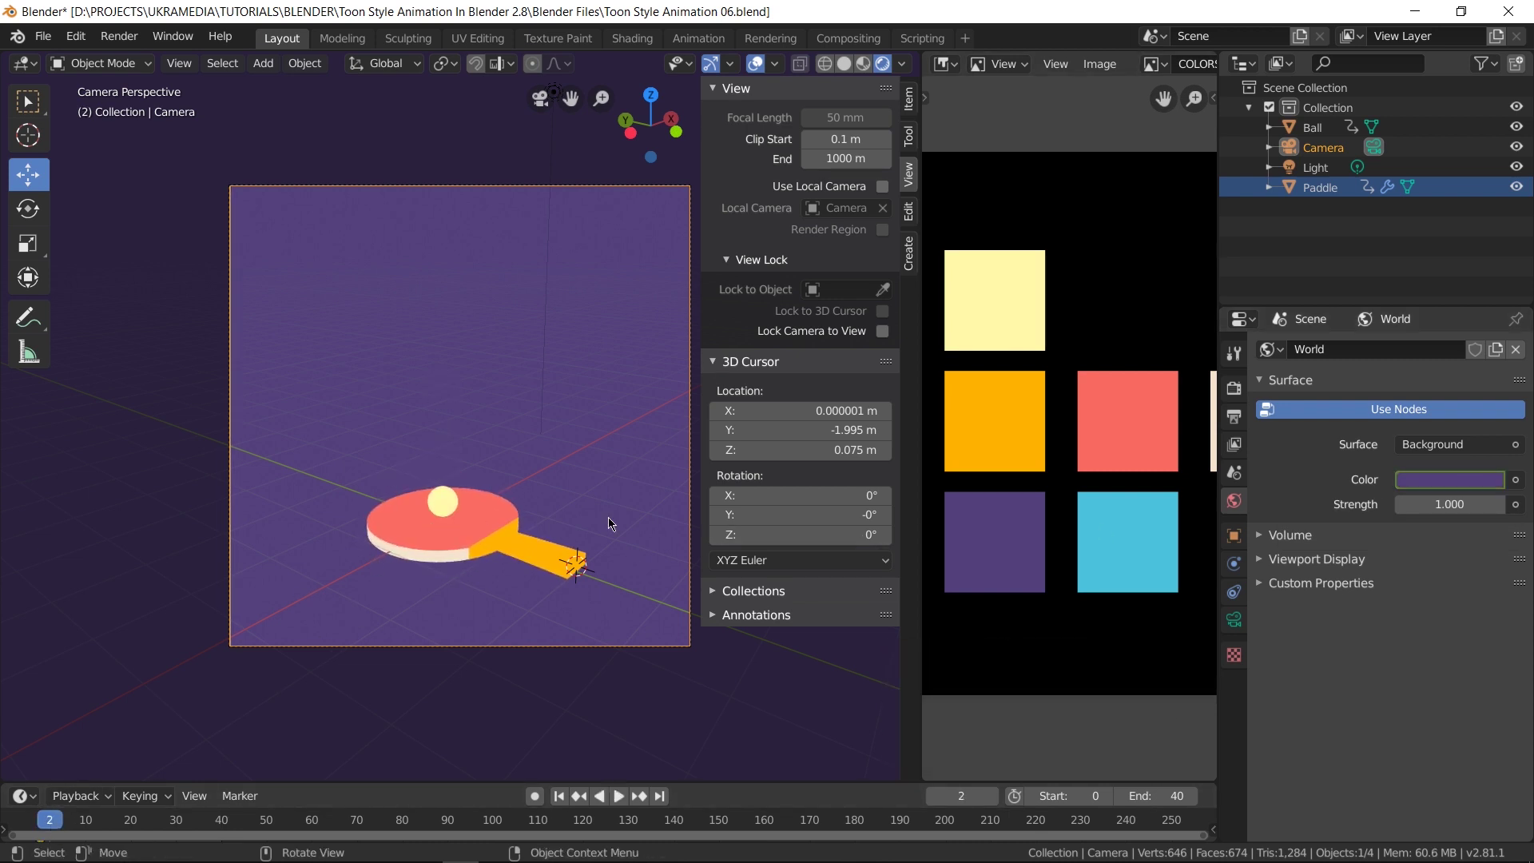
{"action": "left_click", "coordinate": [1450, 480]}
{"action": "left_click", "coordinate": [1484, 393]}
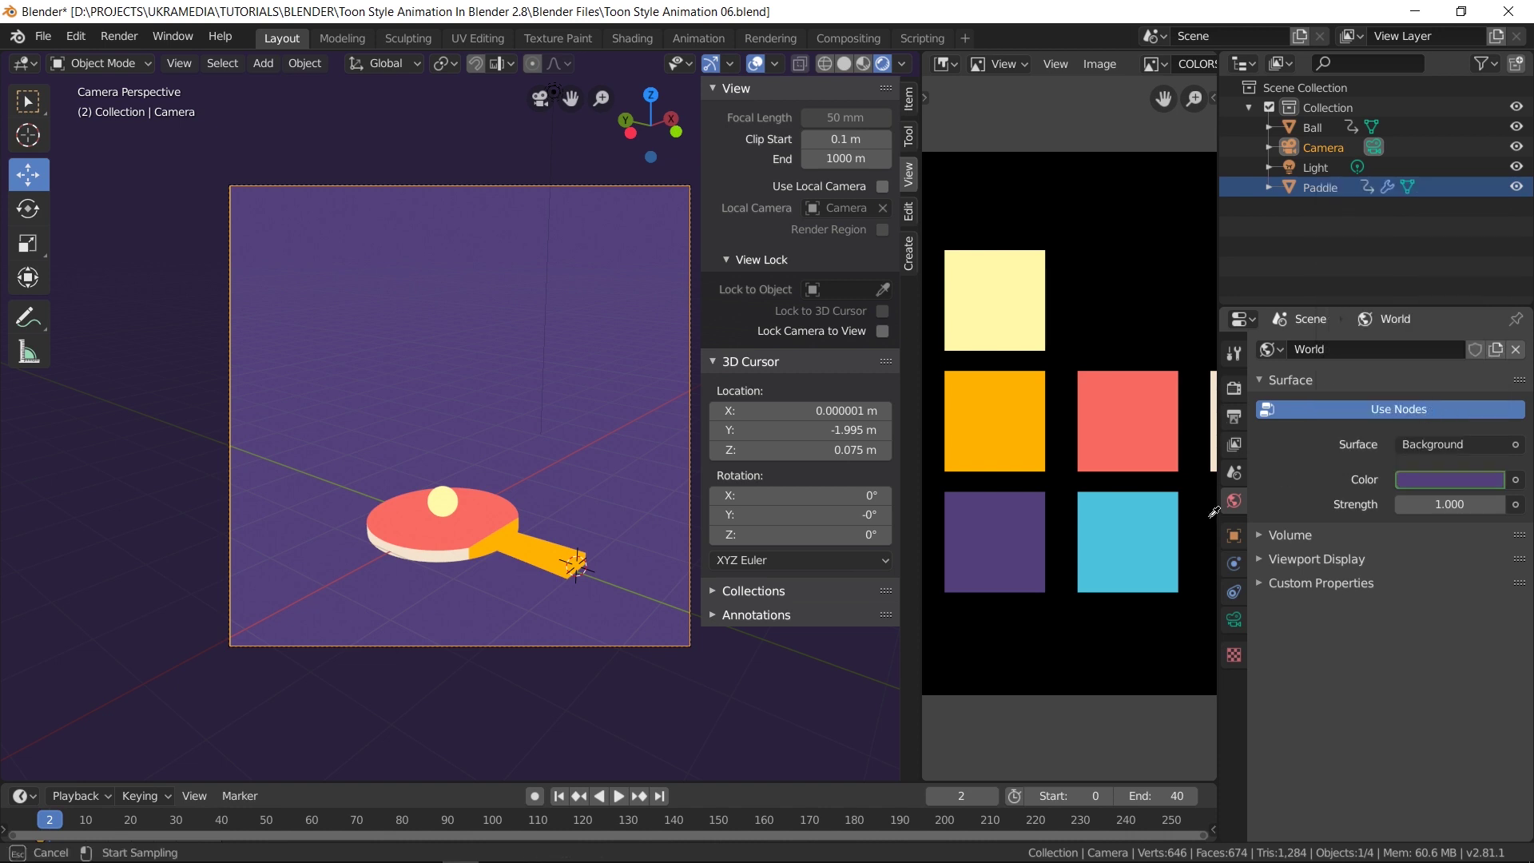
{"action": "left_click", "coordinate": [1155, 512]}
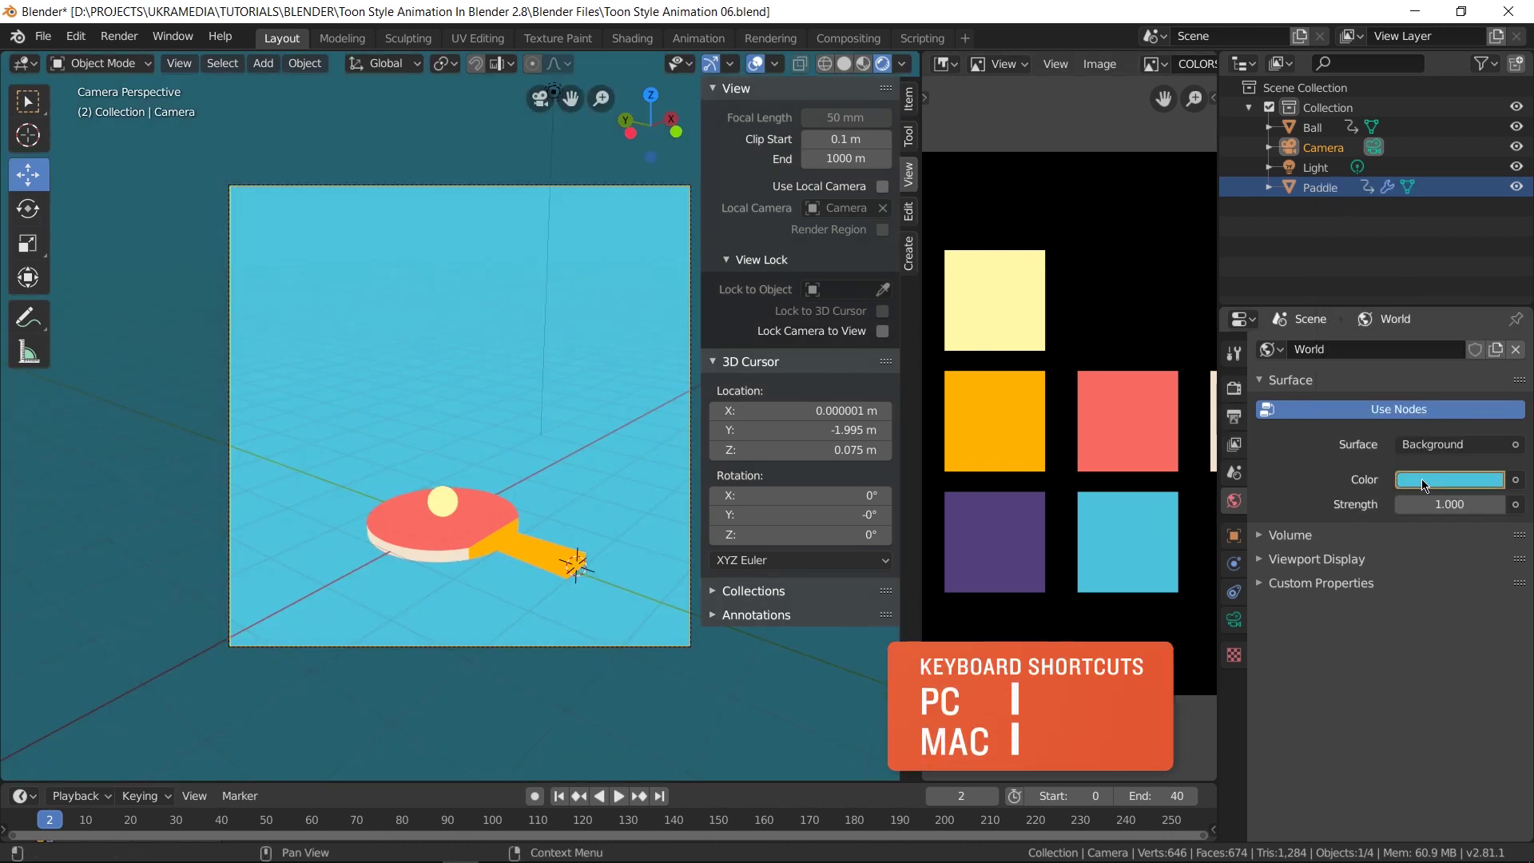
At frame 22, set the world background color back to the palette's purple and keyframe it.
{"action": "key", "text": "space"}
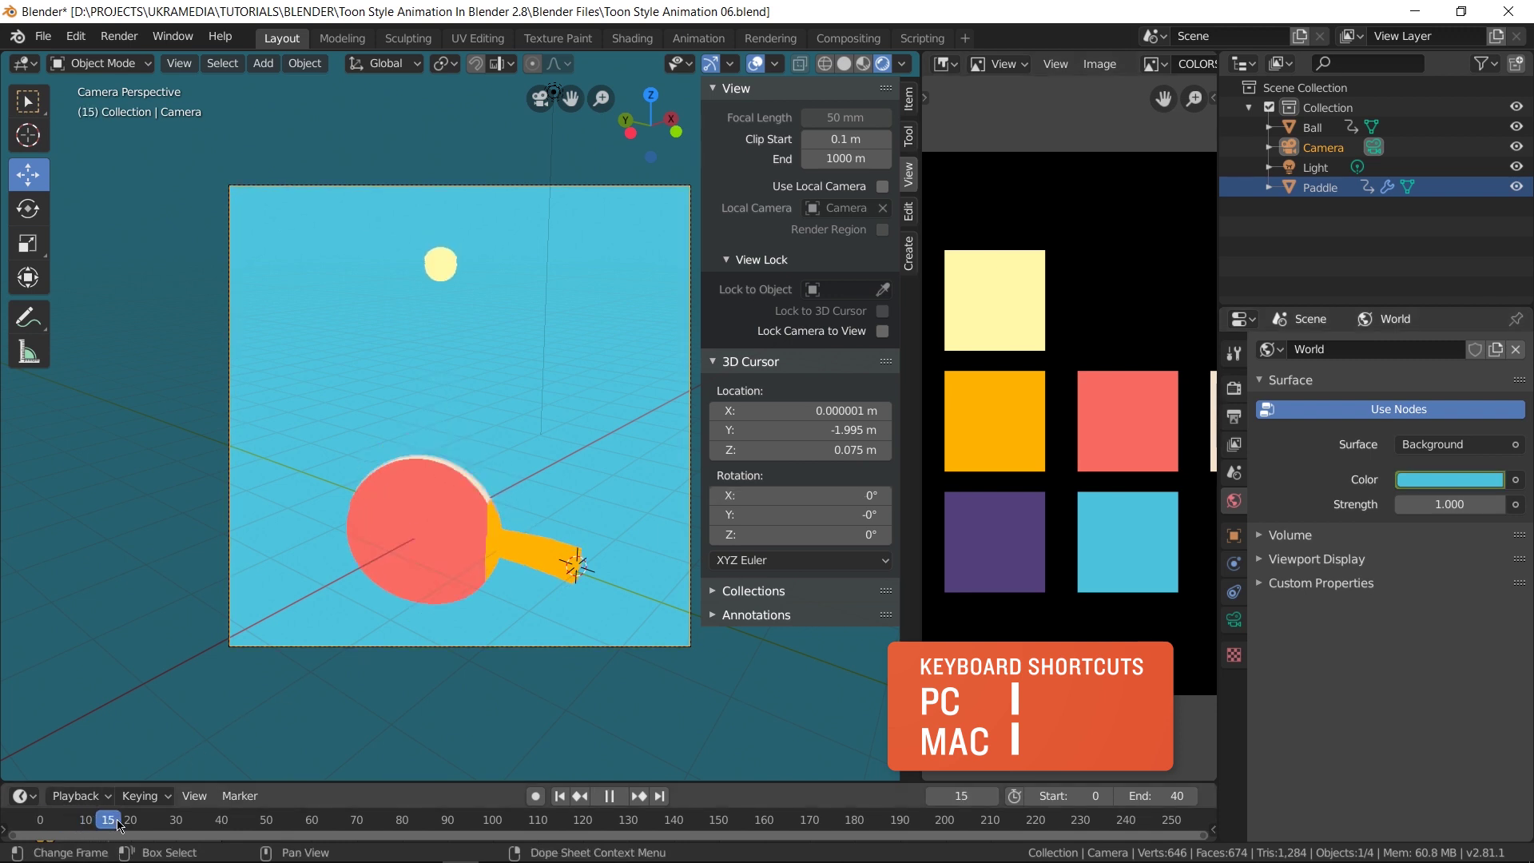
{"action": "left_click_drag", "start_coordinate": [137, 828], "coordinate": [142, 830]}
{"action": "key", "text": "space"}
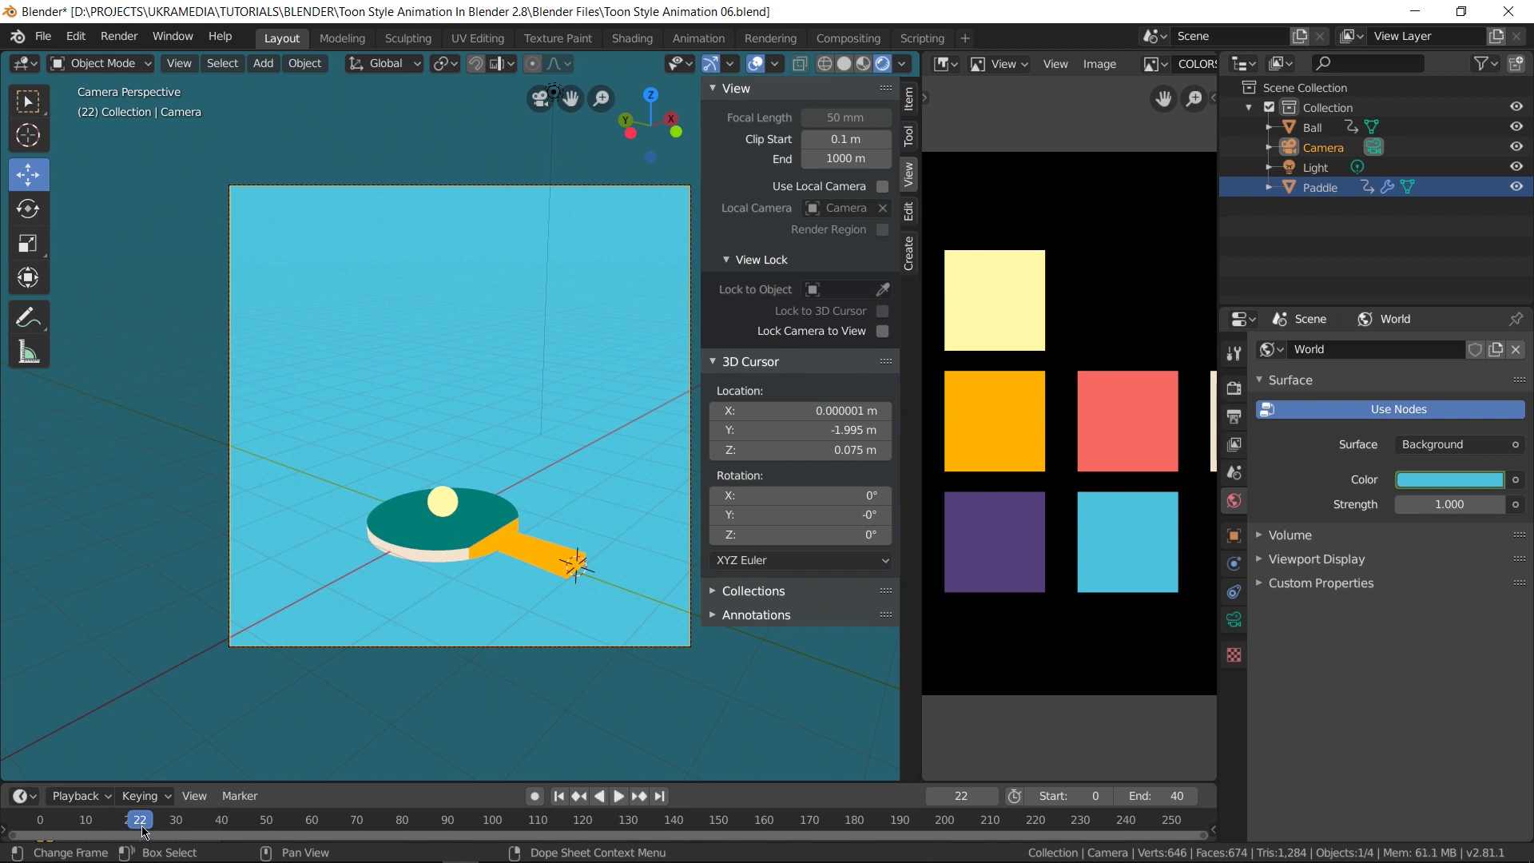
{"action": "left_click", "coordinate": [1423, 481]}
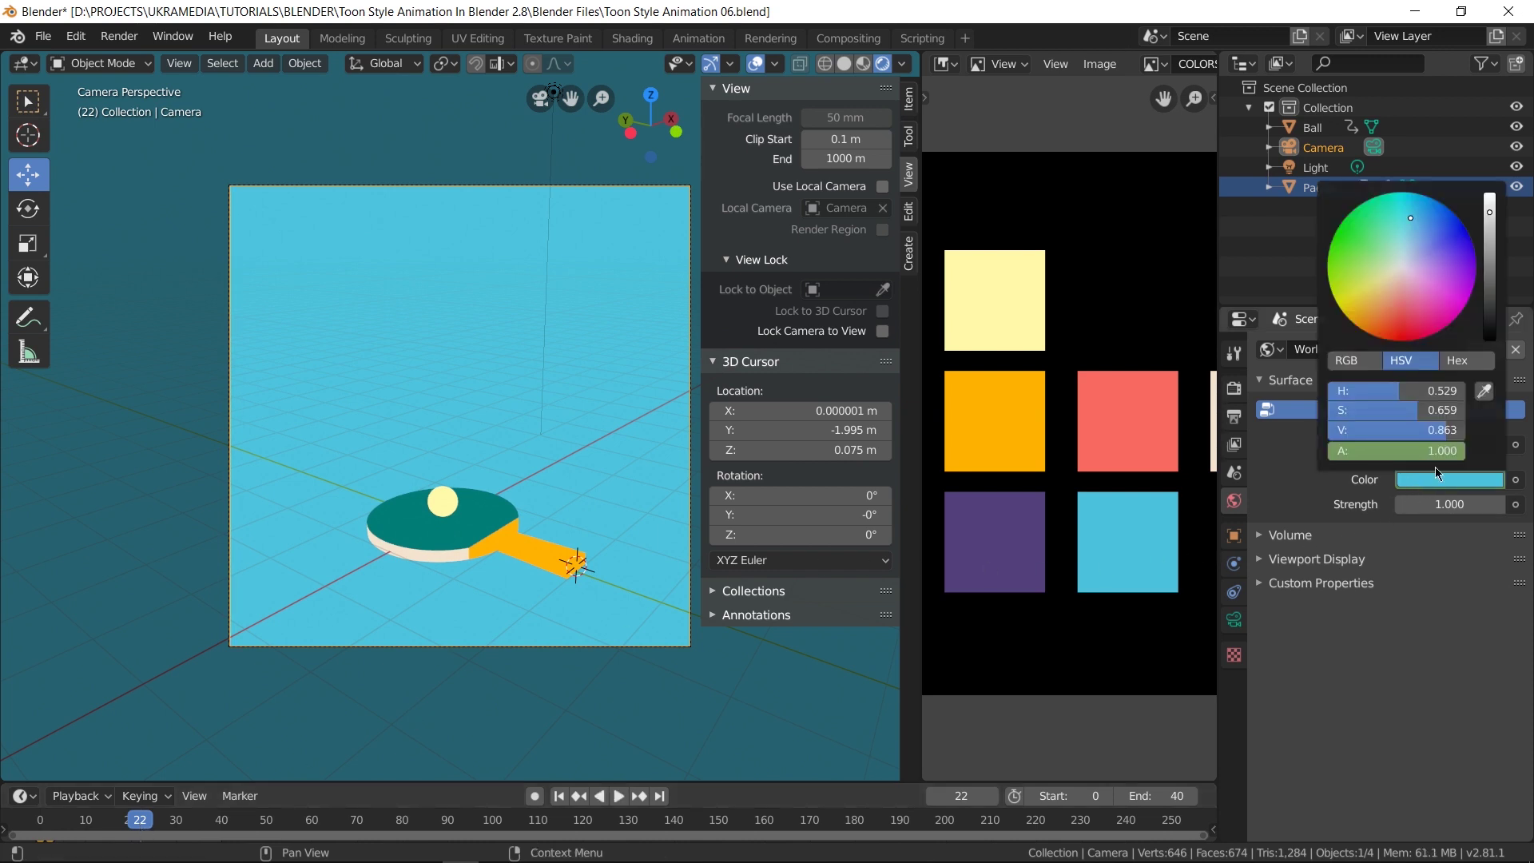
{"action": "left_click", "coordinate": [1492, 392]}
{"action": "left_click", "coordinate": [1016, 536]}
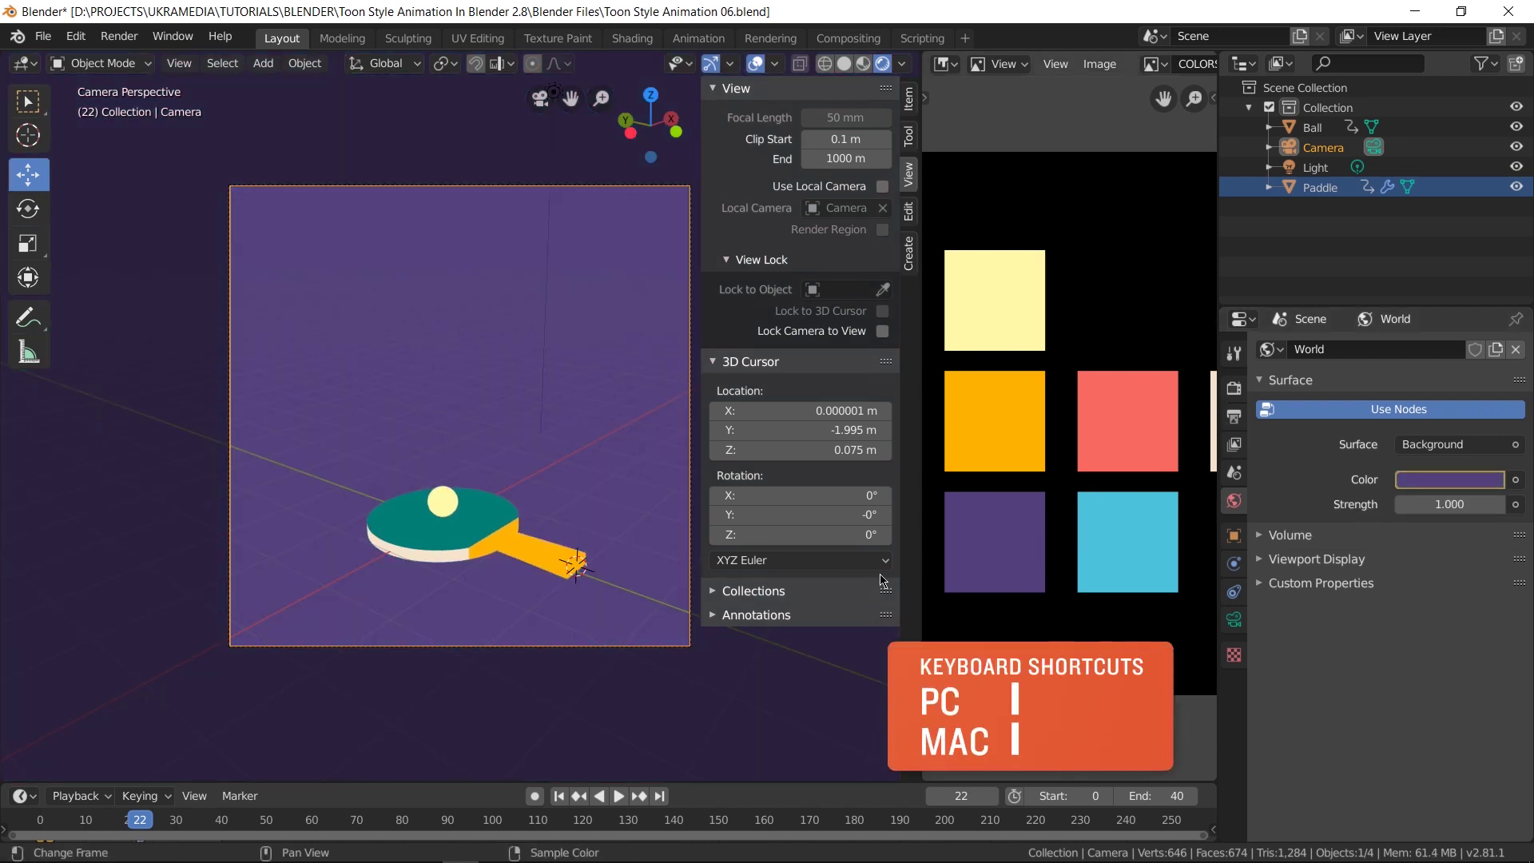
Scrub through the frames up to 22 to check how the background color changes.
{"action": "key", "text": "space"}
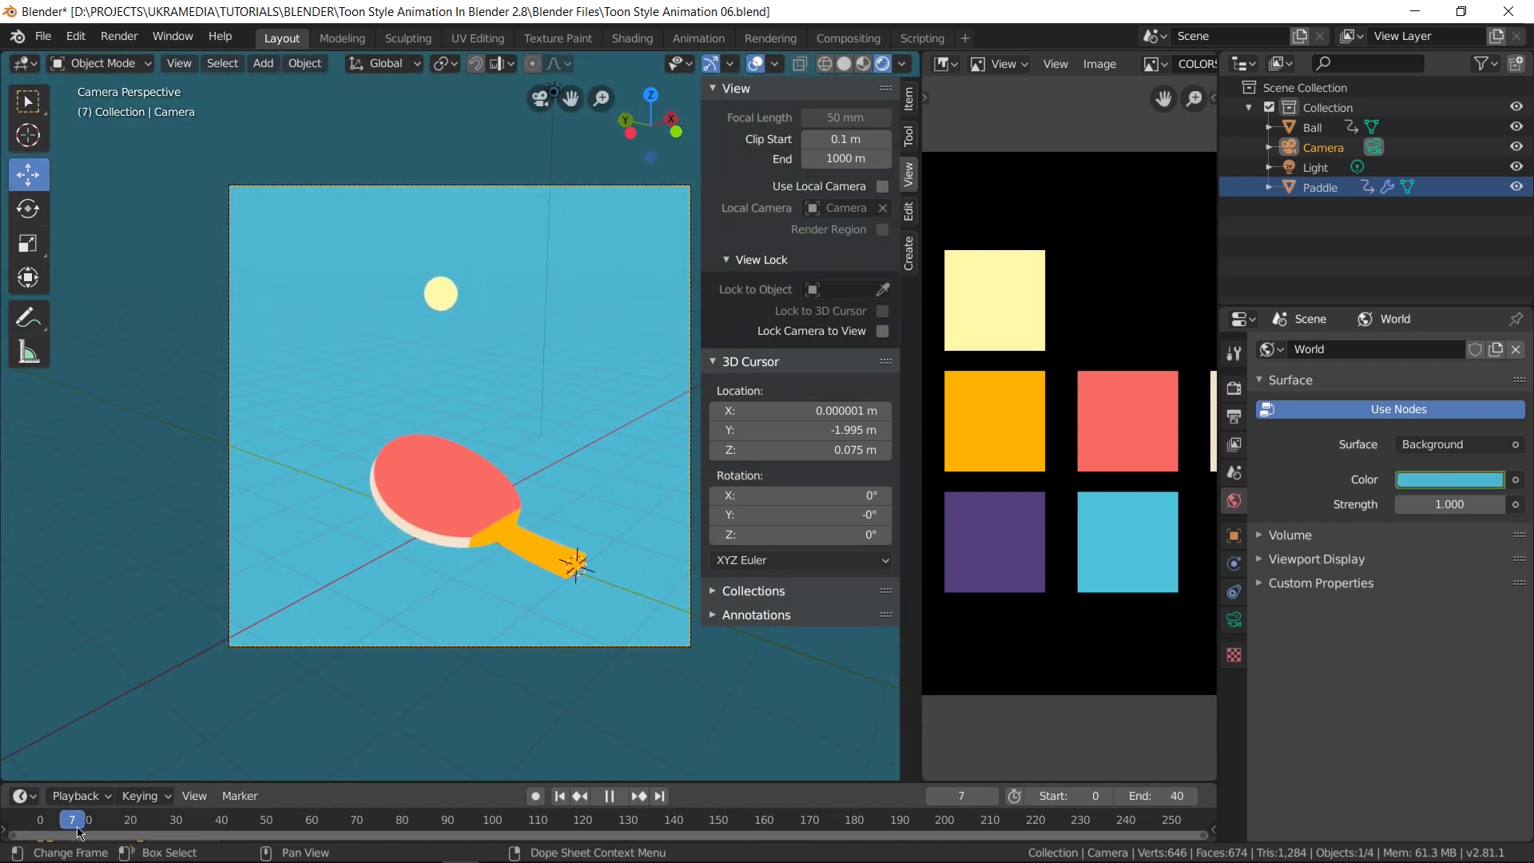
{"action": "left_click_drag", "start_coordinate": [80, 832], "coordinate": [137, 819]}
{"action": "key", "text": "space"}
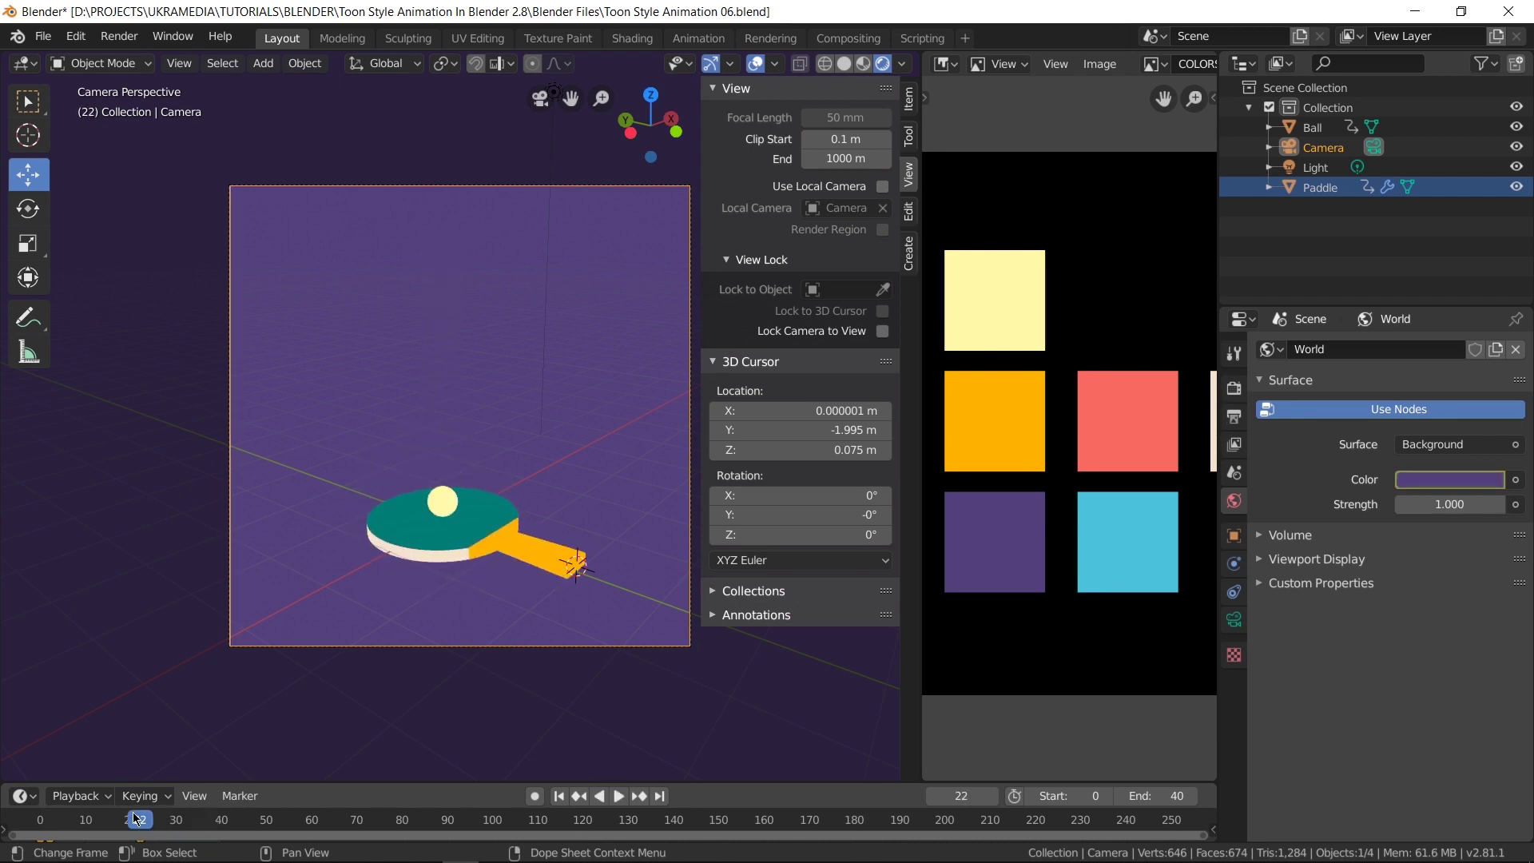
Switch to the Animation workspace, go to frame 0 and frame the world color curves in the Graph Editor.
{"action": "left_click", "coordinate": [698, 38]}
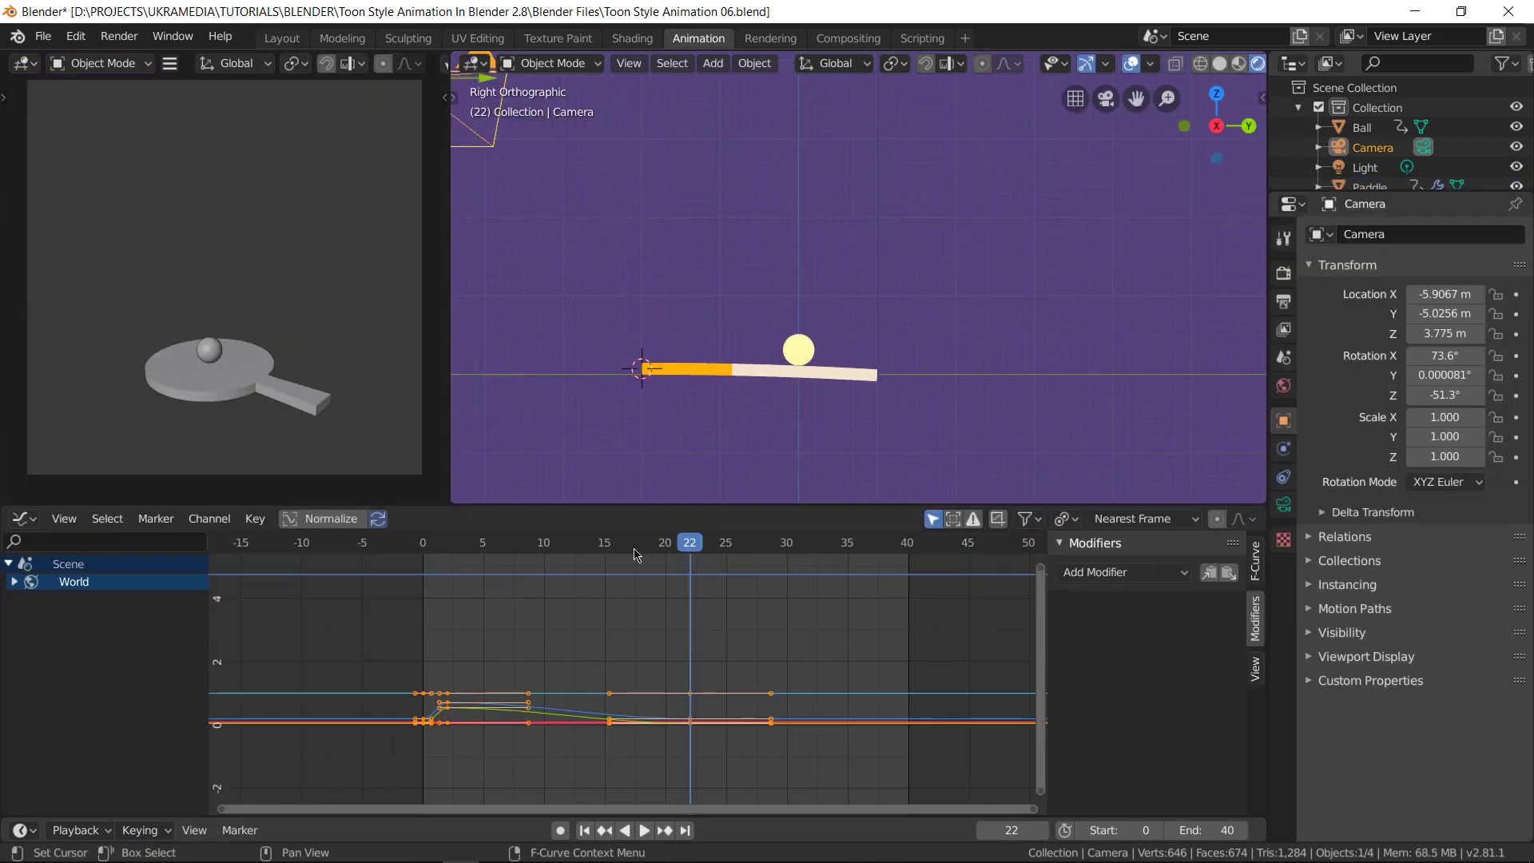
{"action": "left_click_drag", "start_coordinate": [651, 552], "coordinate": [423, 552]}
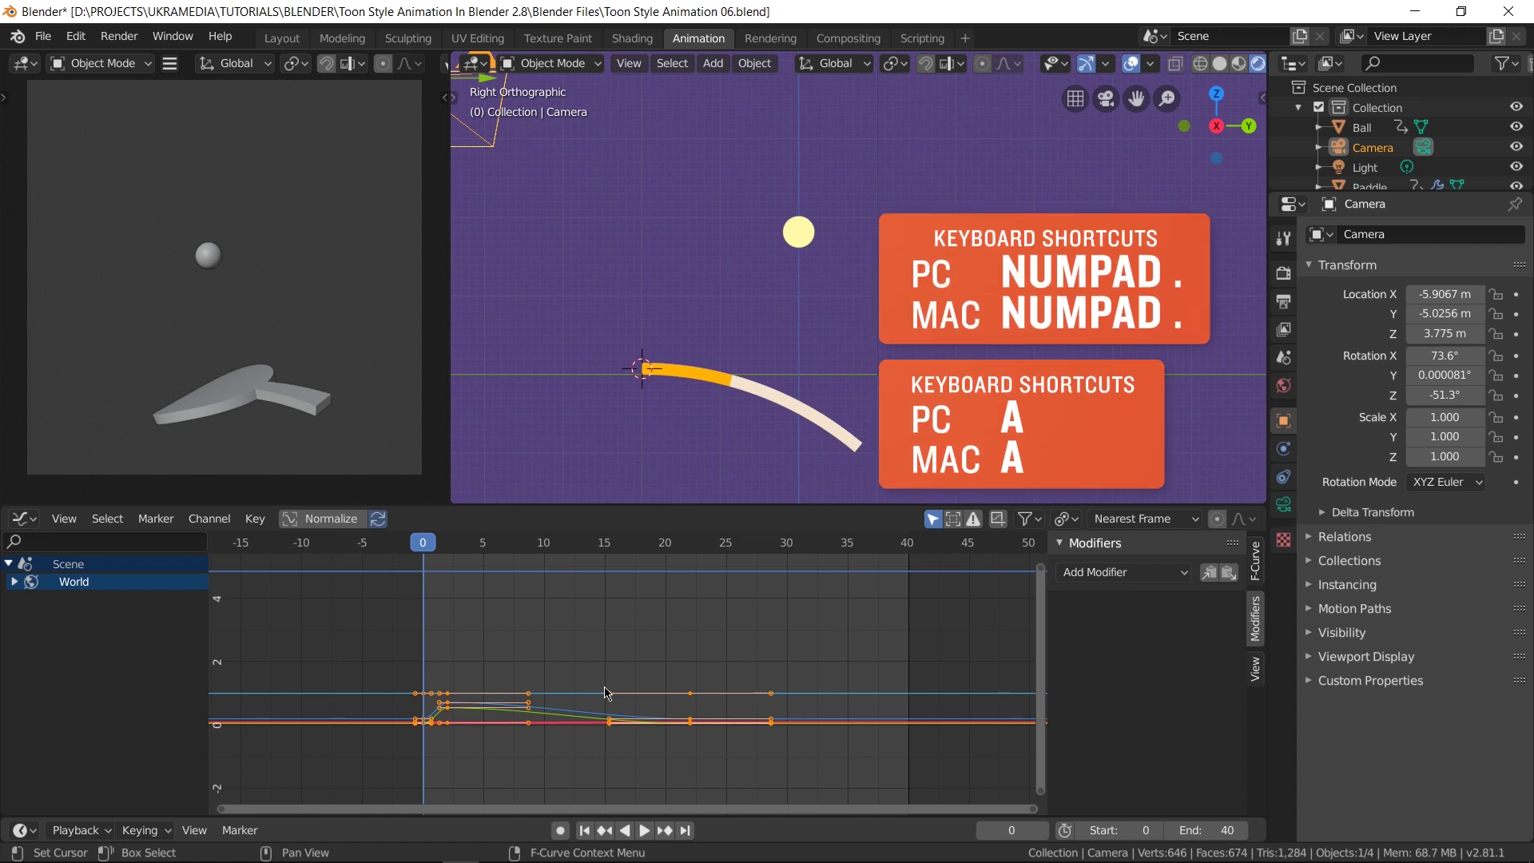
{"action": "key", "text": "KP_Decimal"}
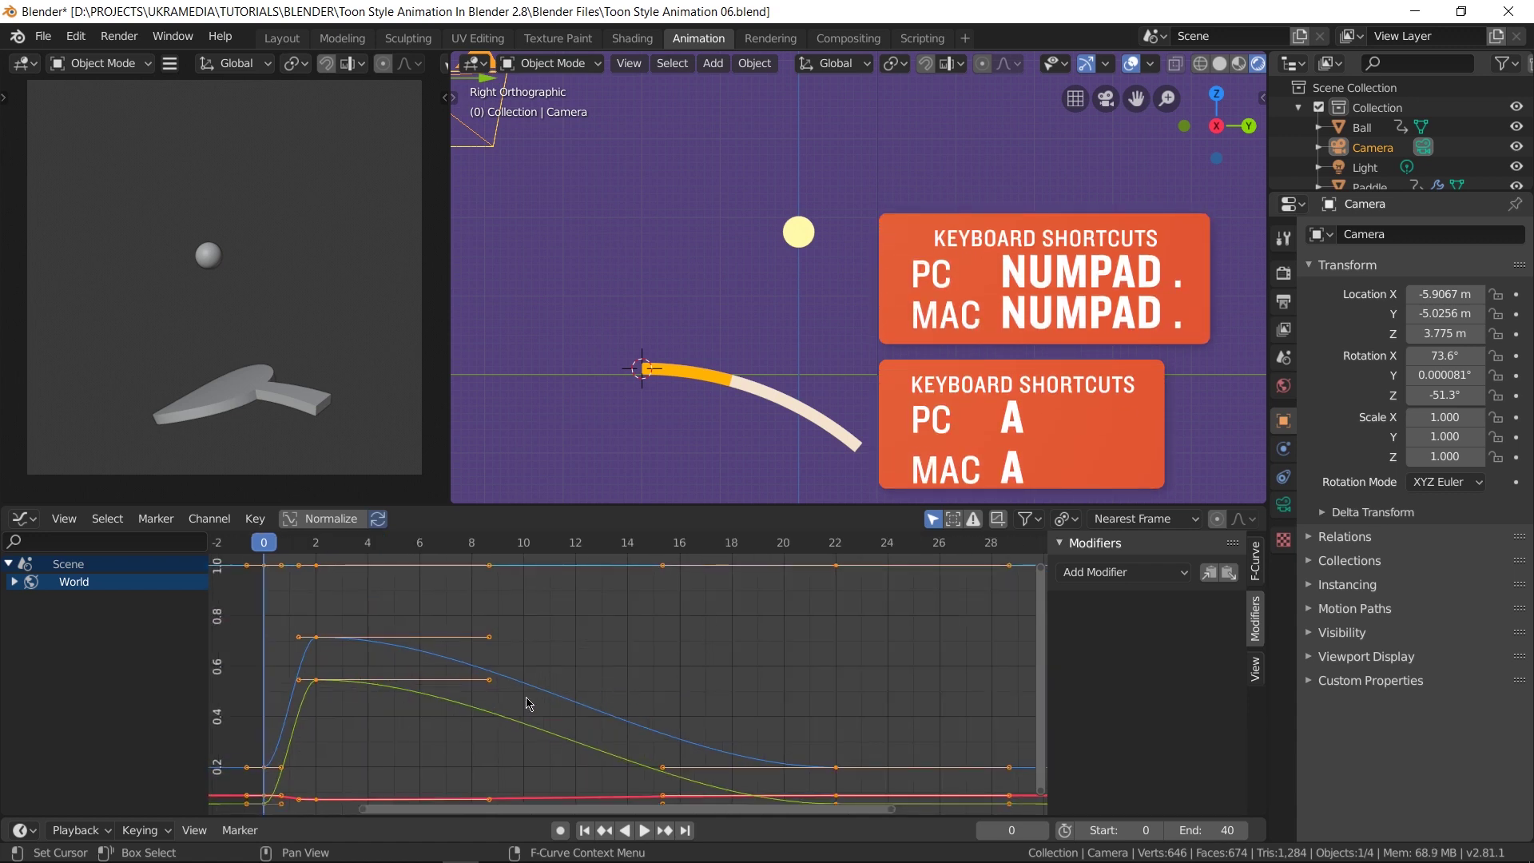
{"action": "scroll", "coordinate": [629, 694], "scroll_direction": "down", "scroll_amount": 2}
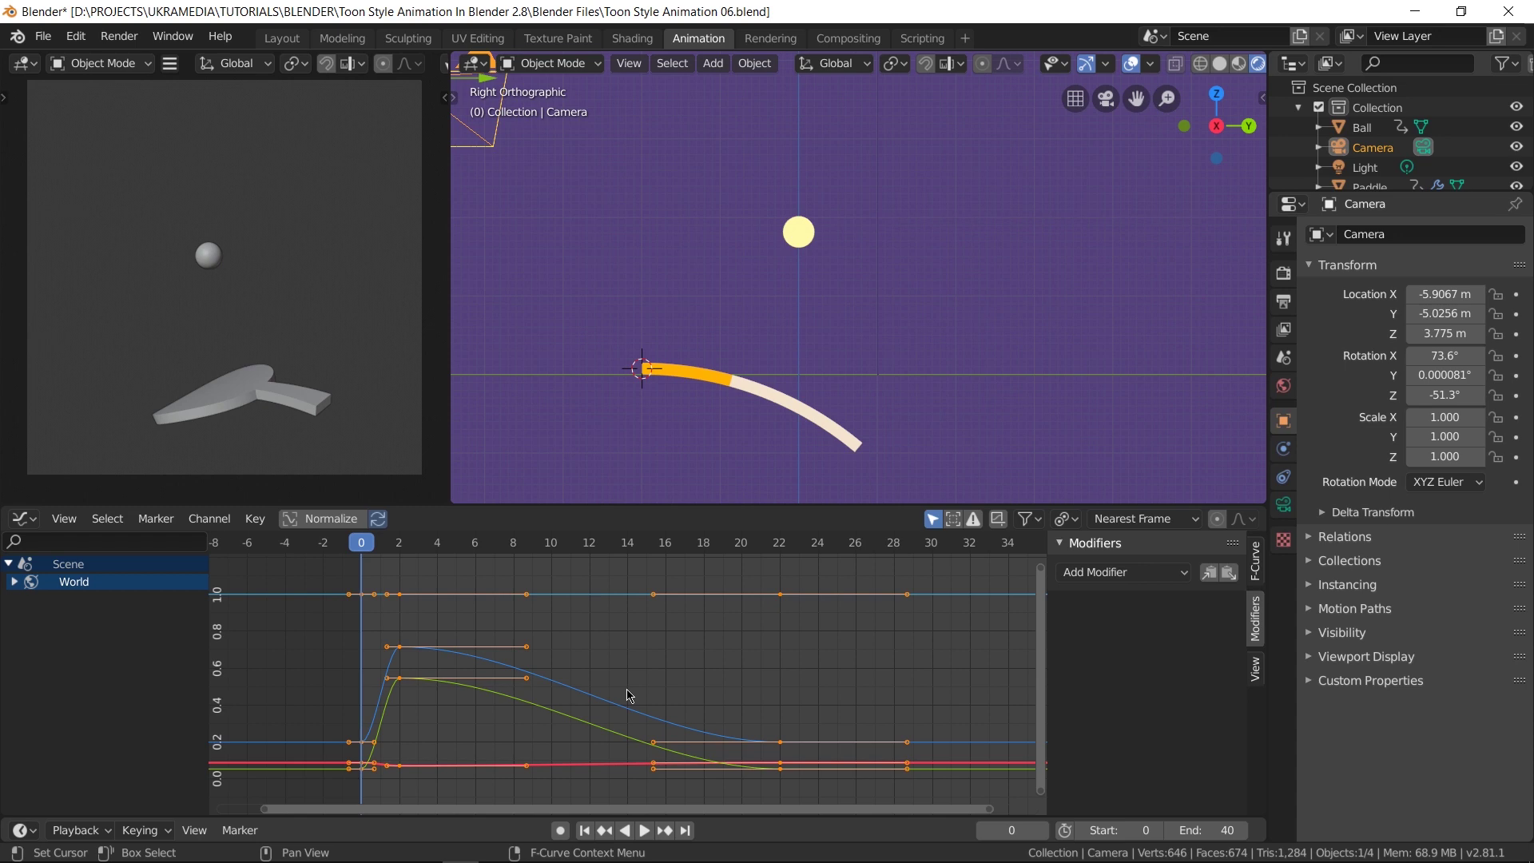
Play and scrub the animation to examine the background color transitions between the keyframes, ending on frame 1.
{"action": "key", "text": "space"}
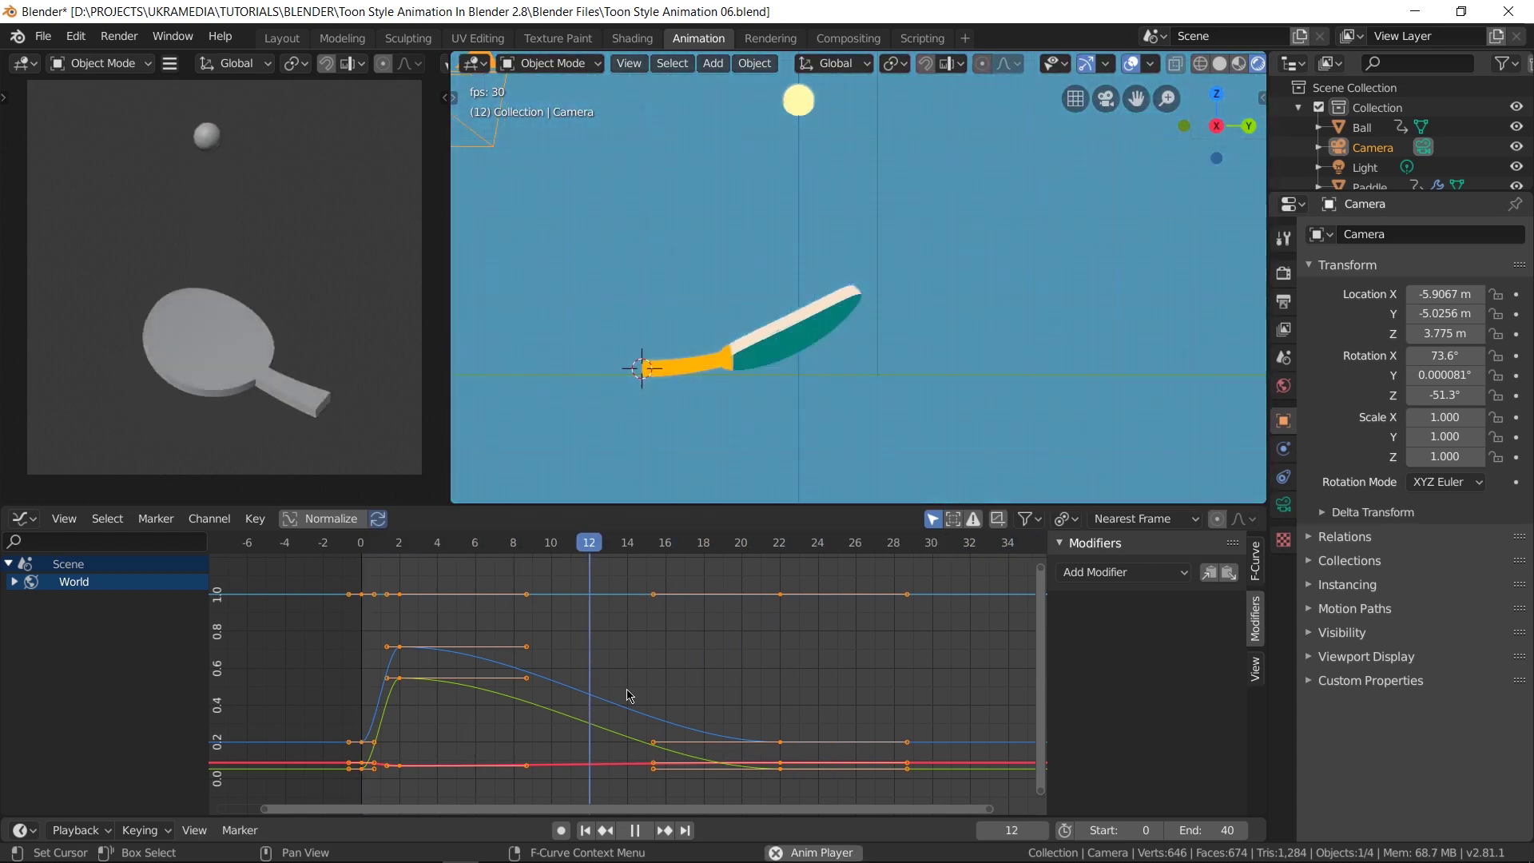
{"action": "key", "text": "space"}
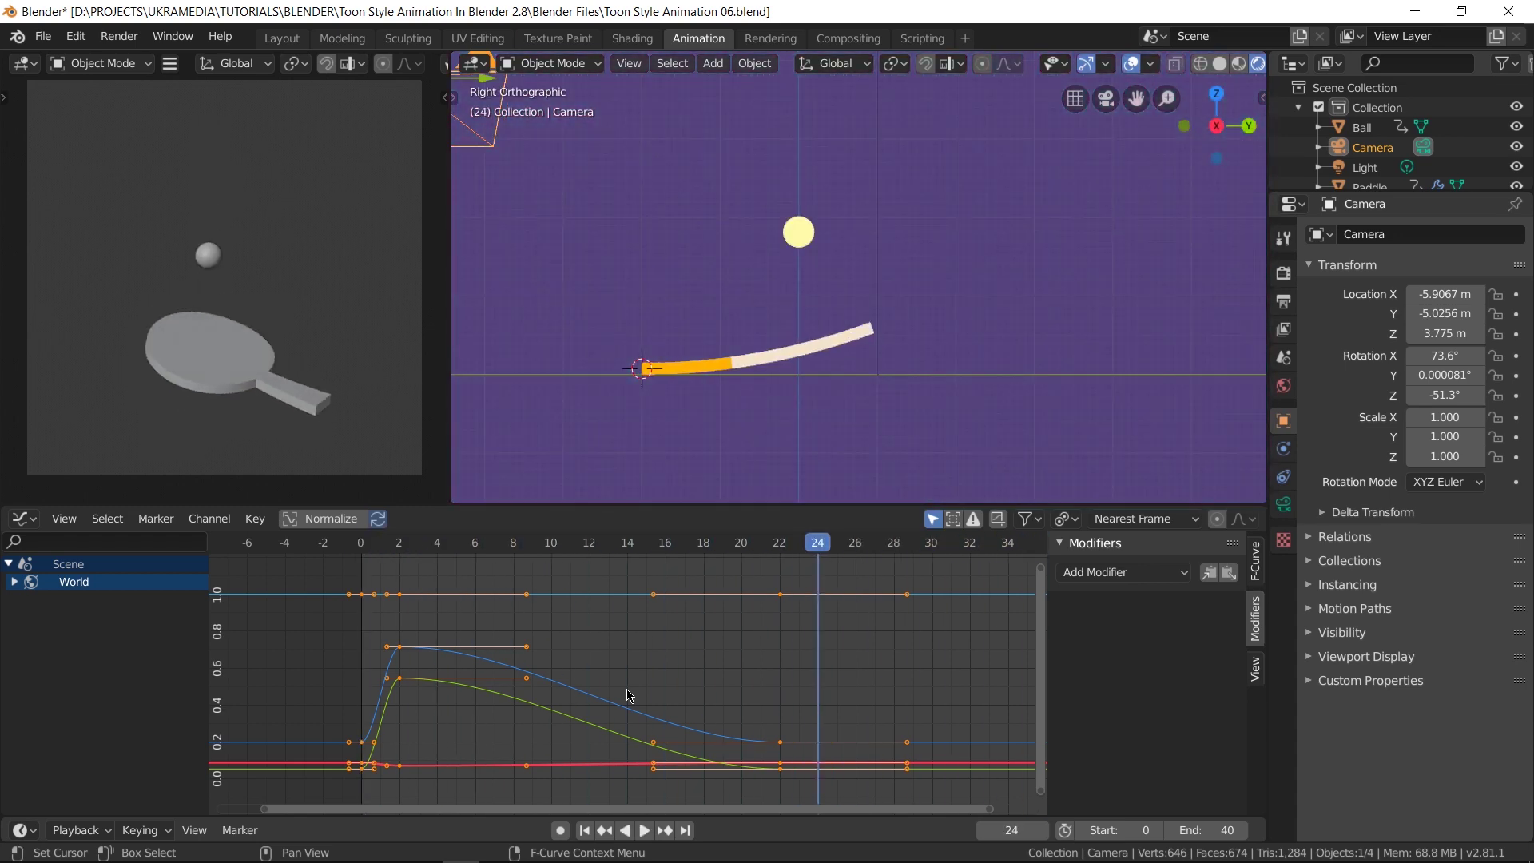
{"action": "scroll", "coordinate": [596, 696], "scroll_direction": "down", "scroll_amount": 2}
{"action": "left_click", "coordinate": [466, 547]}
{"action": "key", "text": "space"}
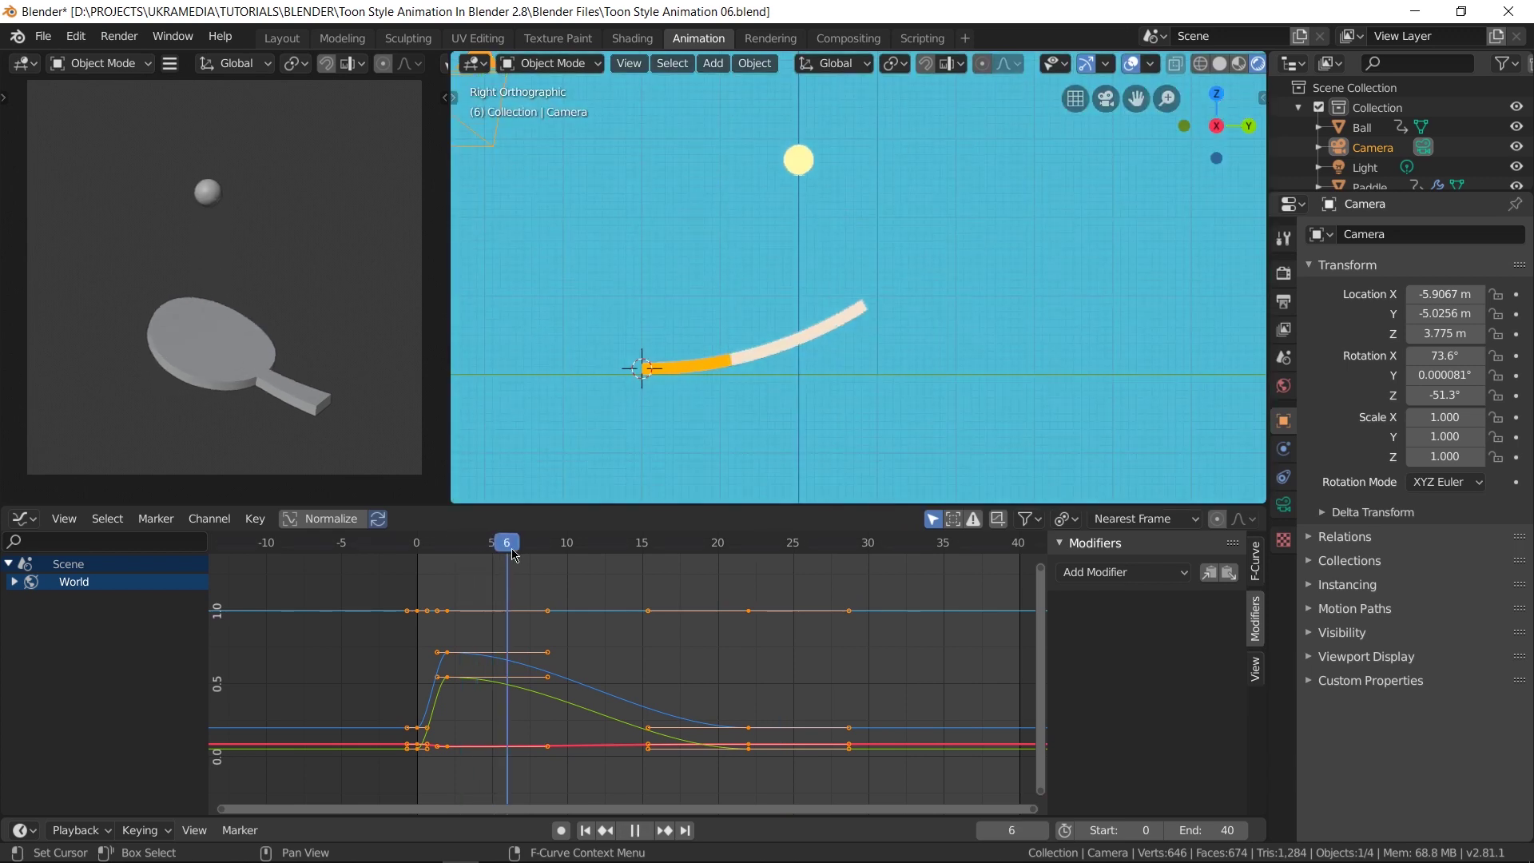
{"action": "left_click", "coordinate": [429, 571]}
{"action": "key", "text": "space"}
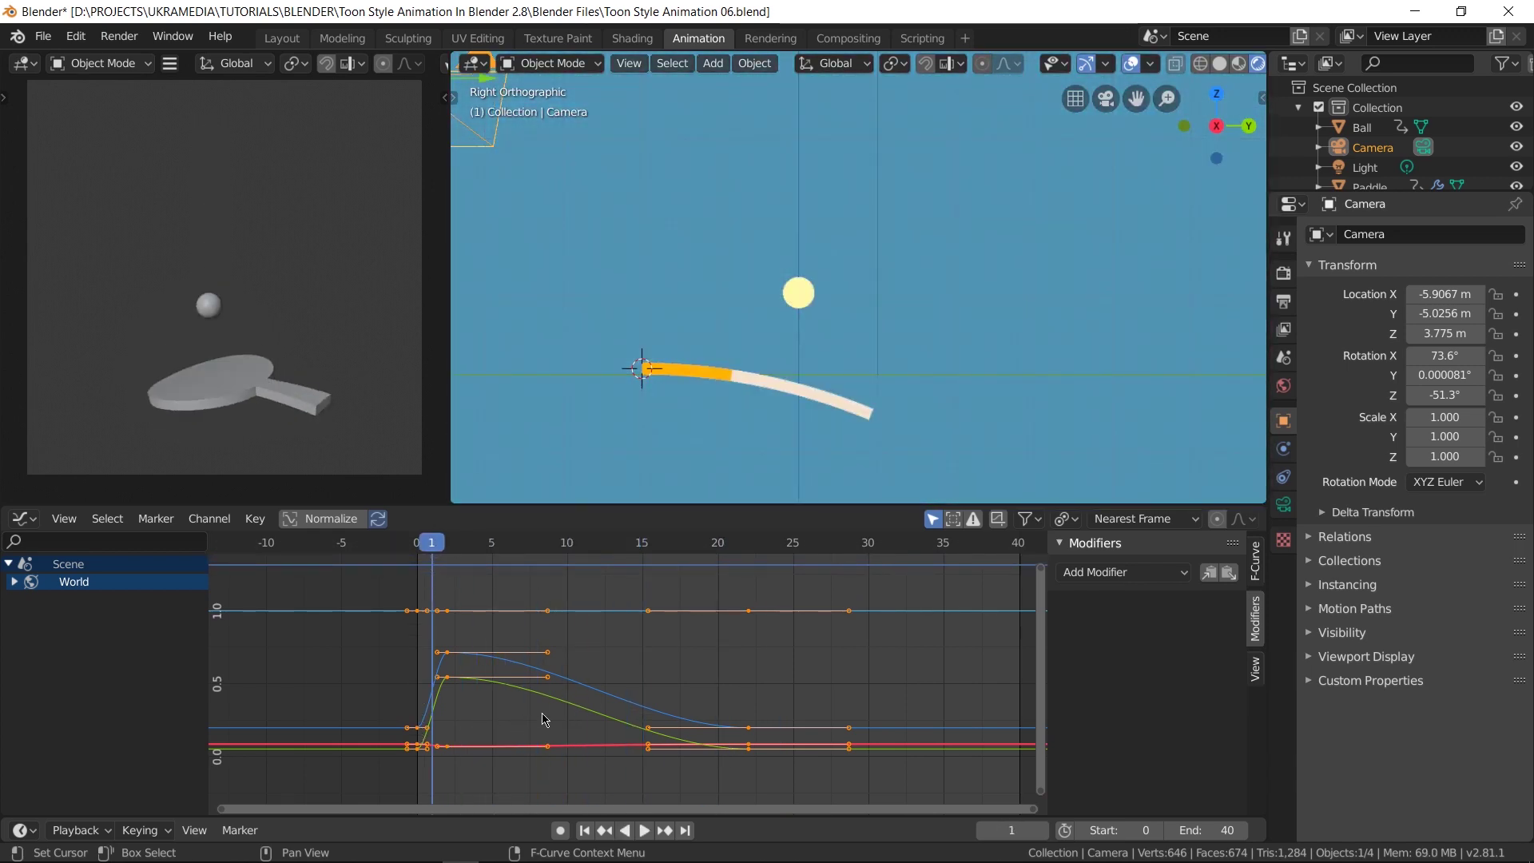
Set the interpolation mode of all world color keyframes to Constant.
{"action": "scroll", "coordinate": [541, 719], "scroll_direction": "down", "scroll_amount": 2}
{"action": "key", "text": "a"}
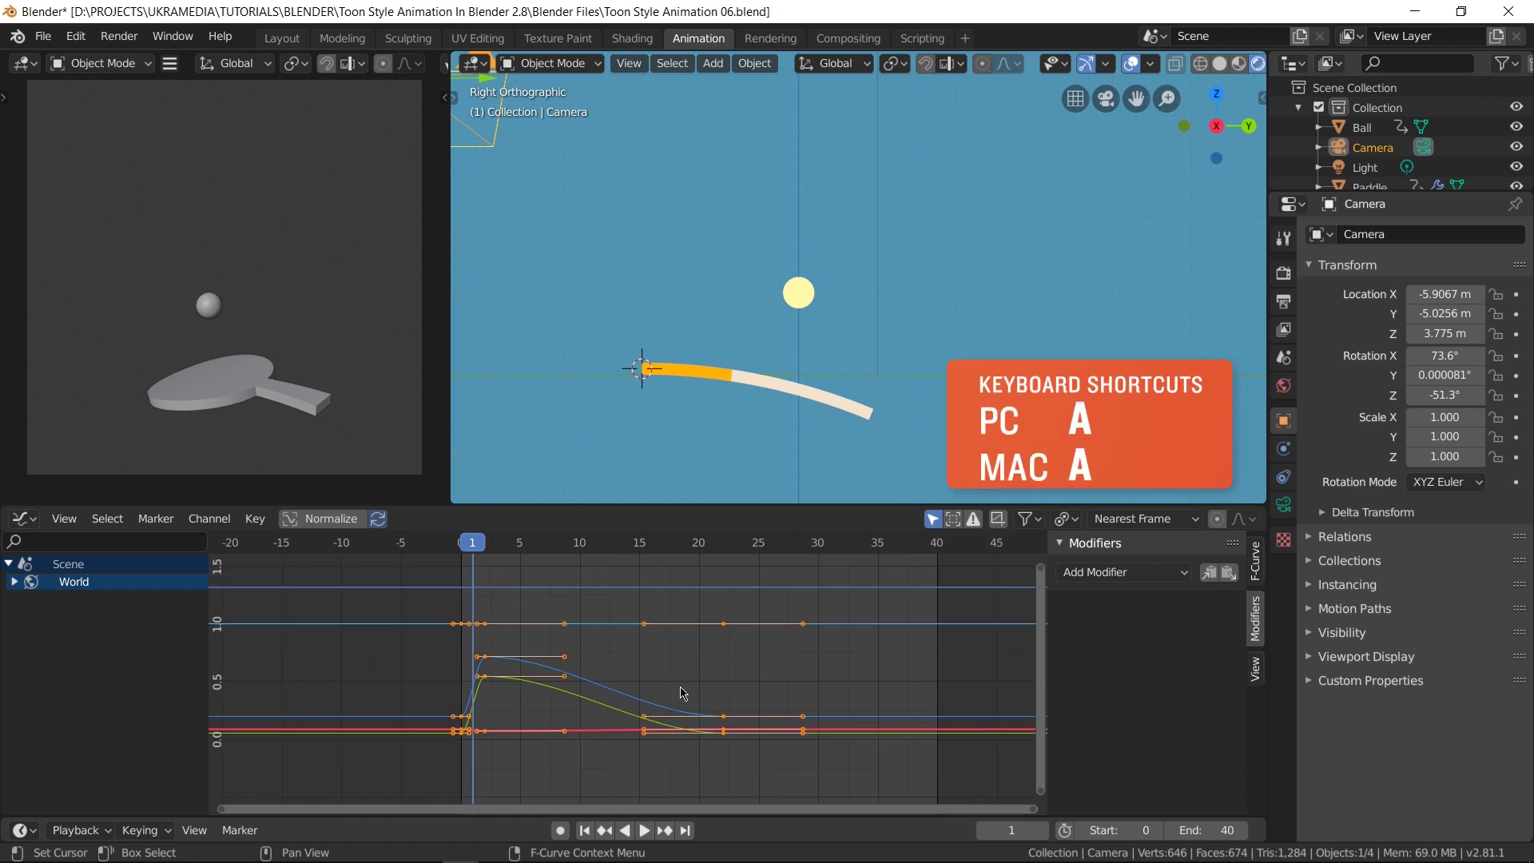
{"action": "right_click", "coordinate": [683, 693]}
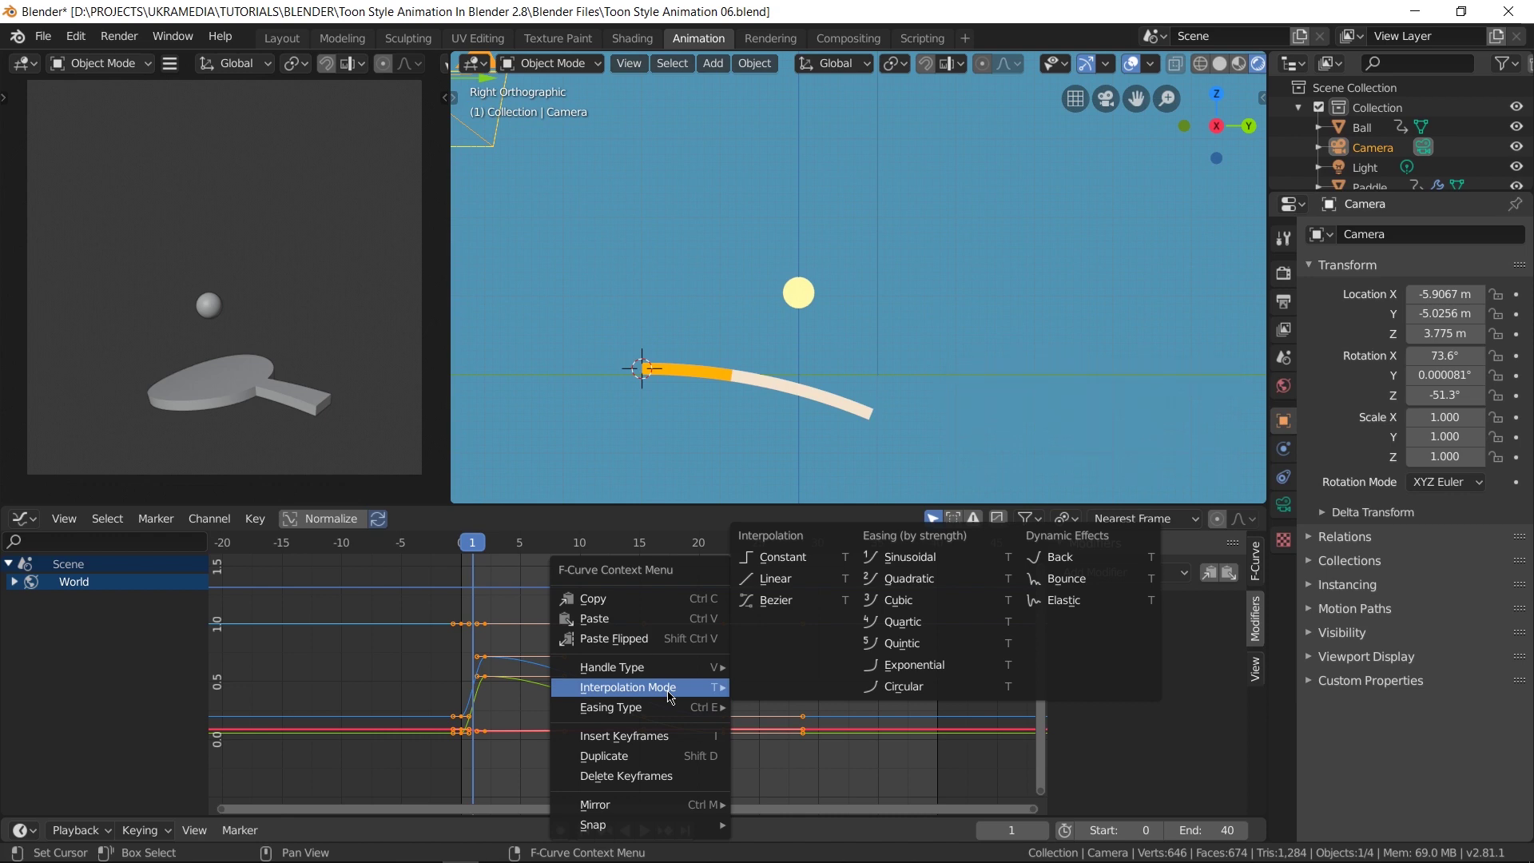
{"action": "left_click", "coordinate": [780, 558]}
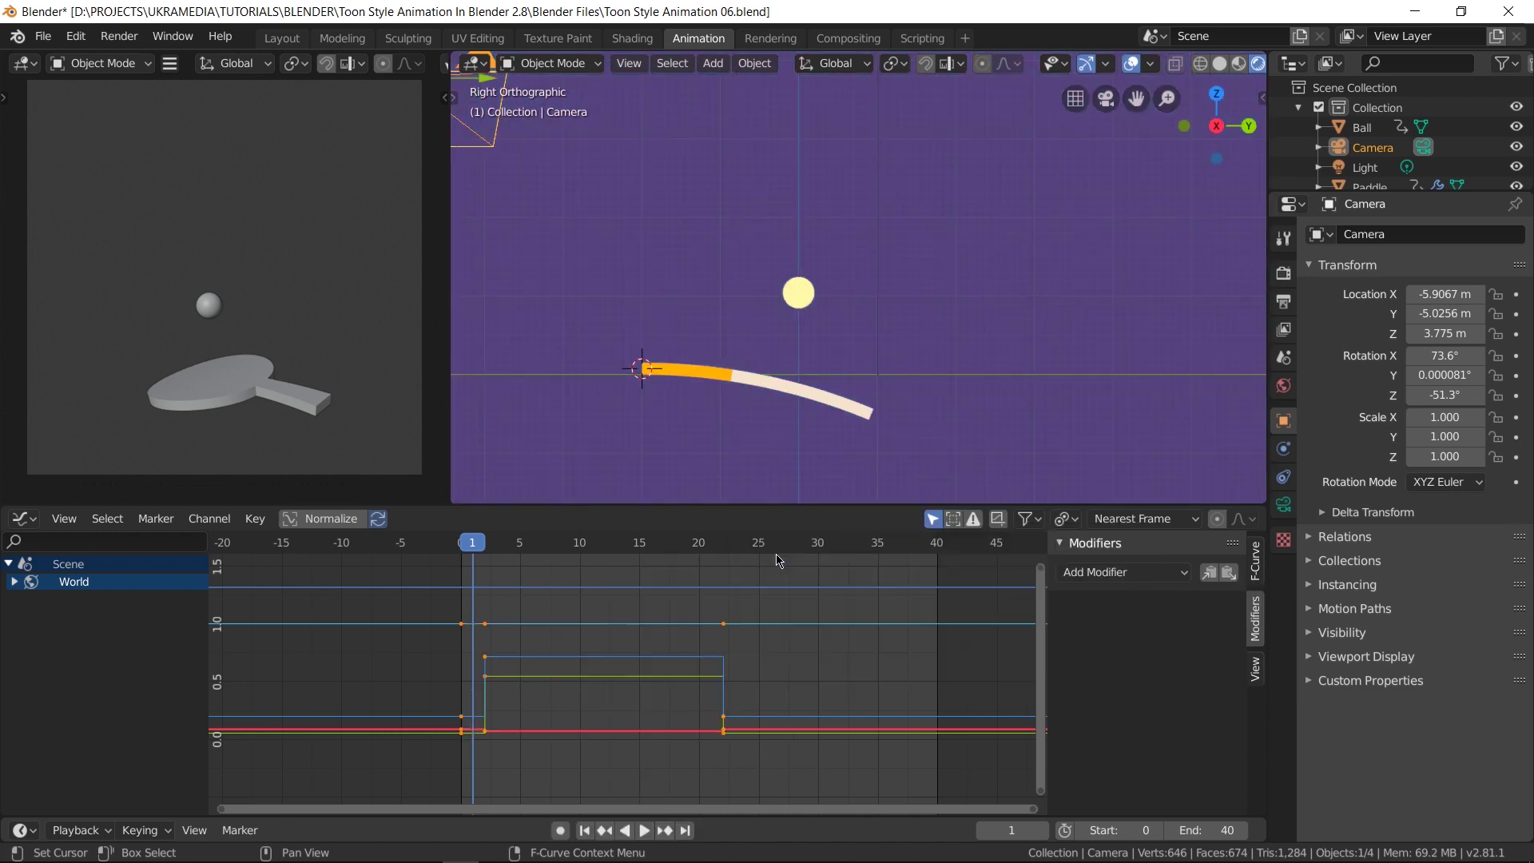
Play the loop and scrub around frames 0 to 4 to check the background color switches.
{"action": "key", "text": "space"}
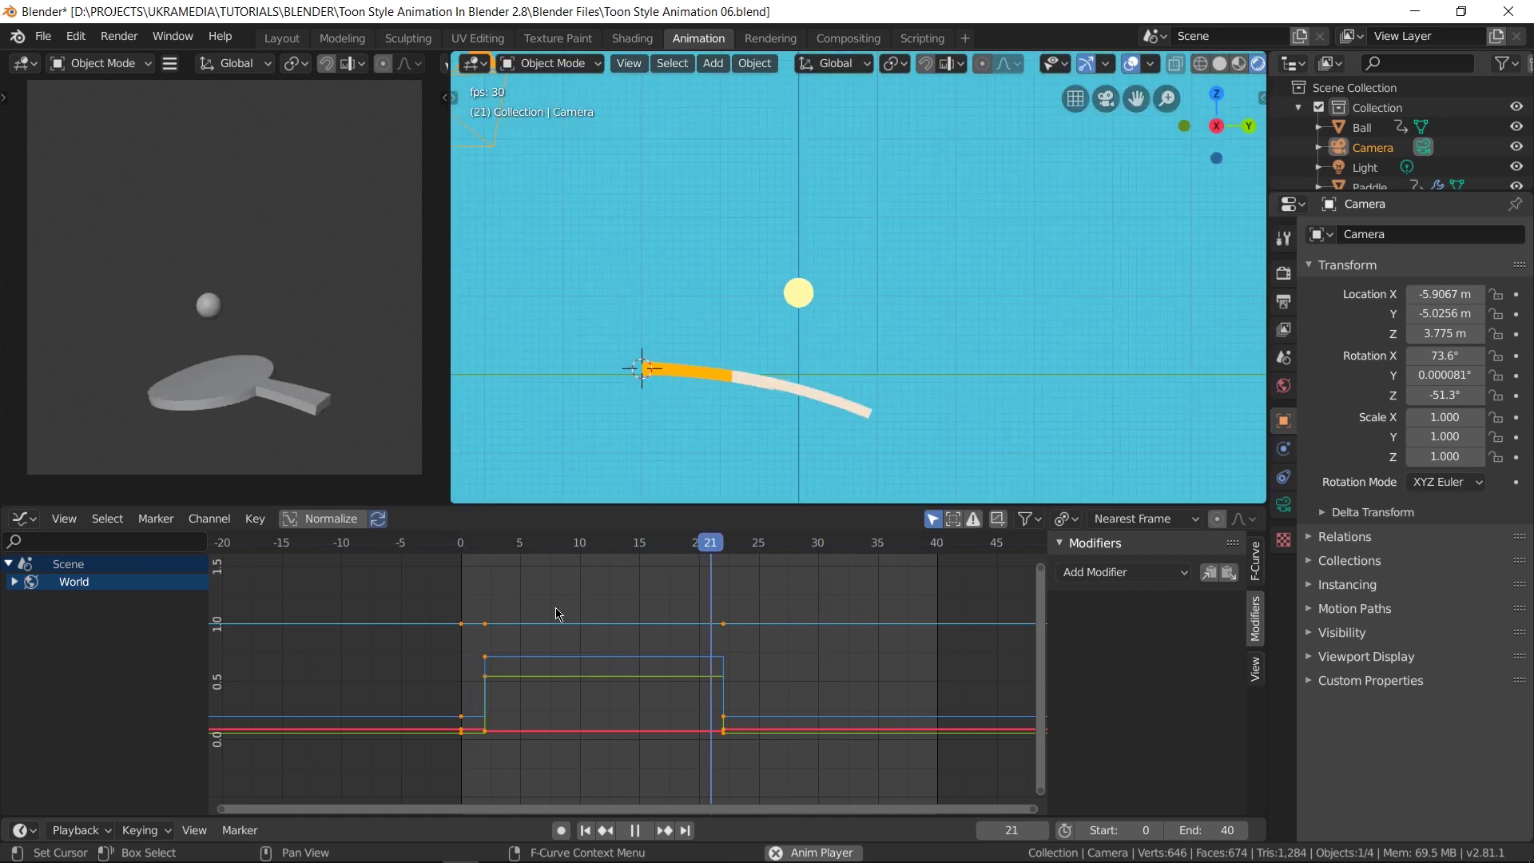
{"action": "key", "text": "space"}
{"action": "scroll", "coordinate": [485, 738], "scroll_direction": "up", "scroll_amount": 1}
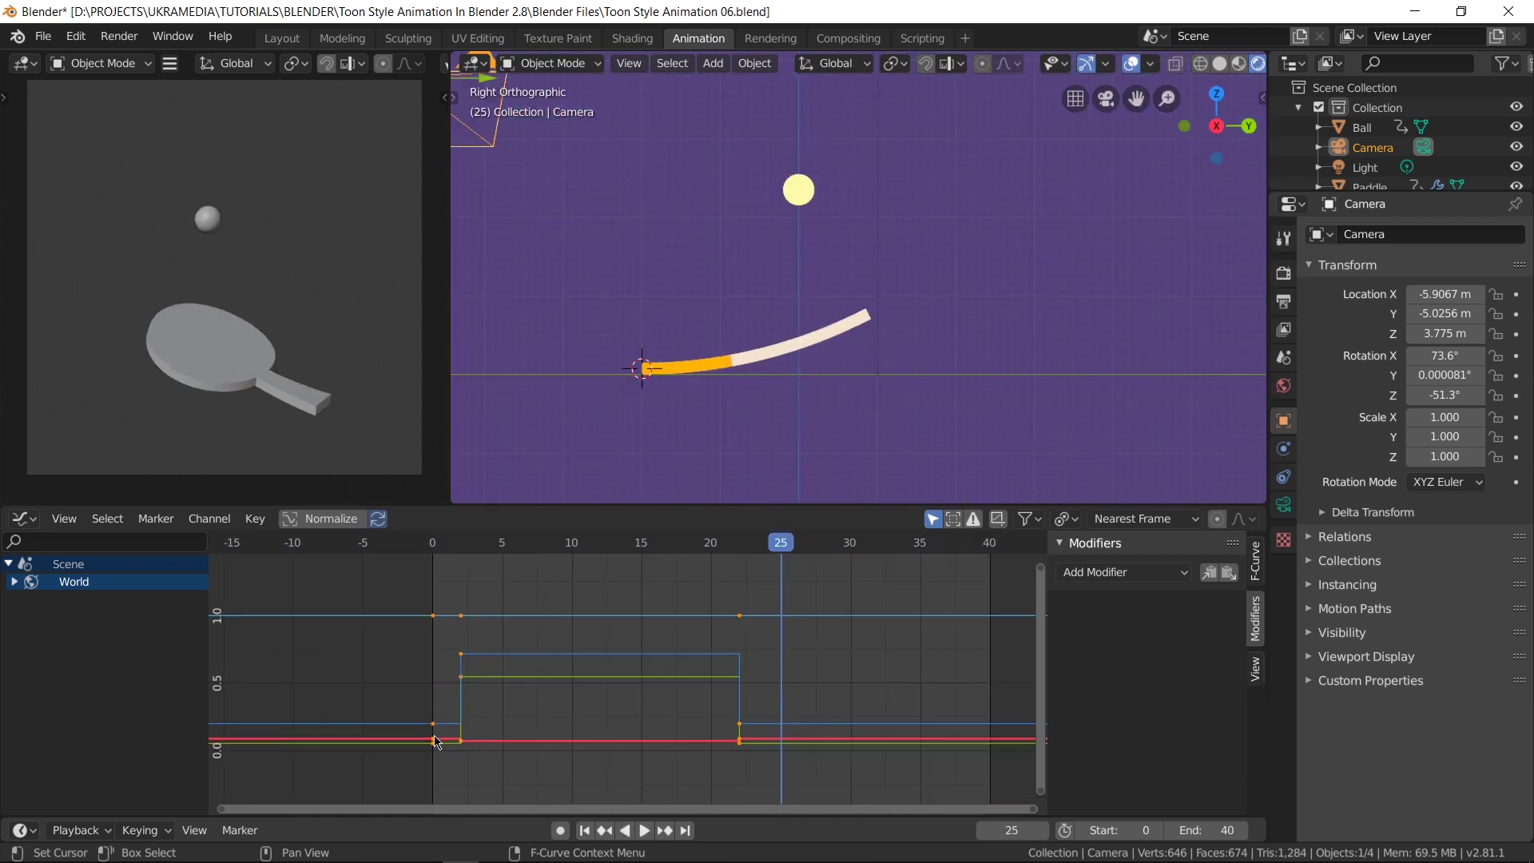
{"action": "left_click_drag", "start_coordinate": [439, 575], "coordinate": [461, 559]}
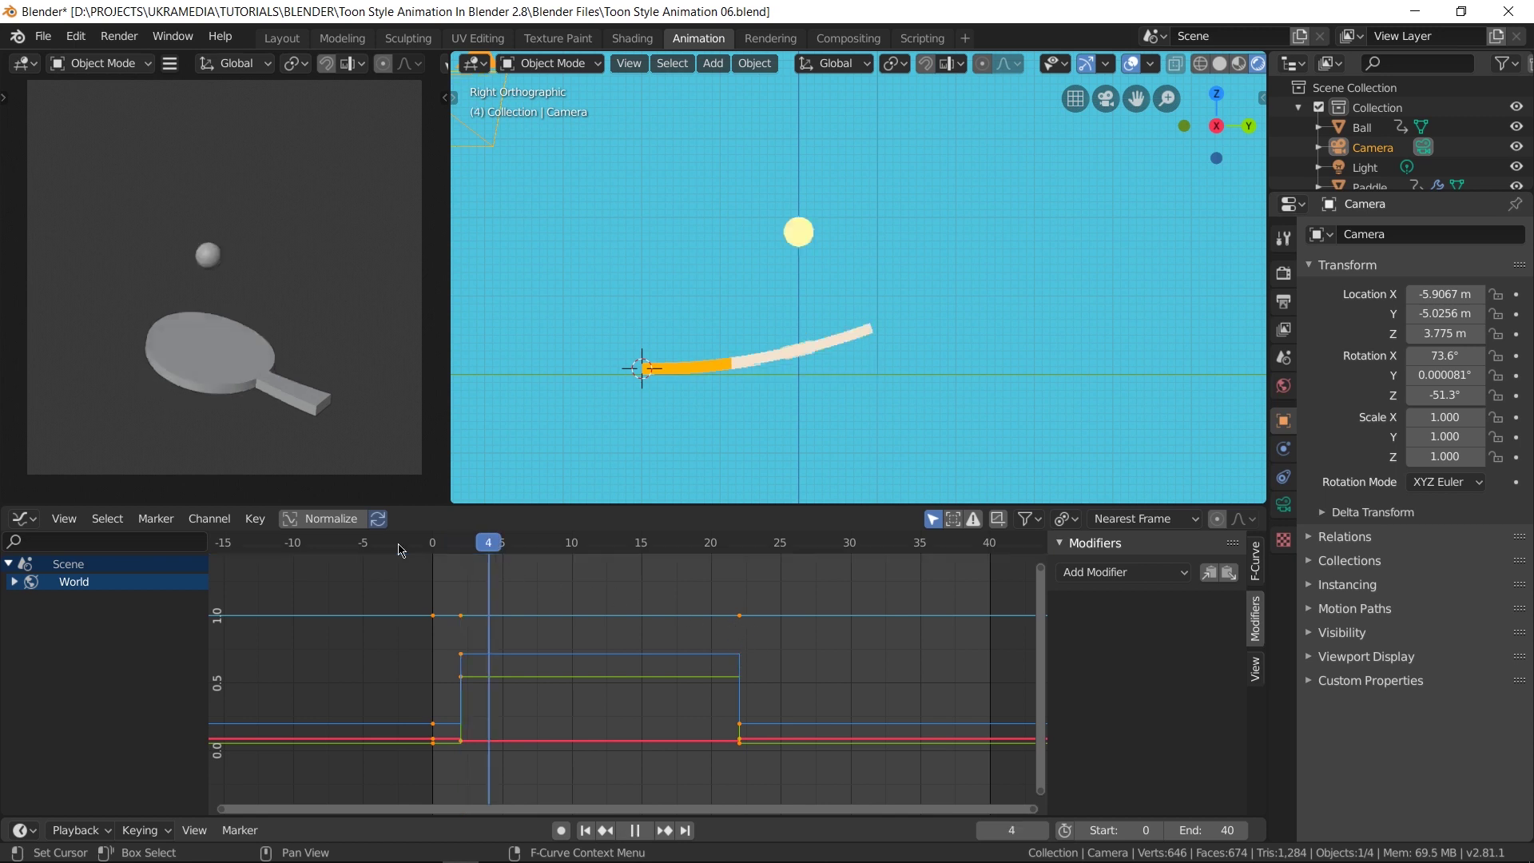
{"action": "key", "text": "shift+Left"}
{"action": "key", "text": "space"}
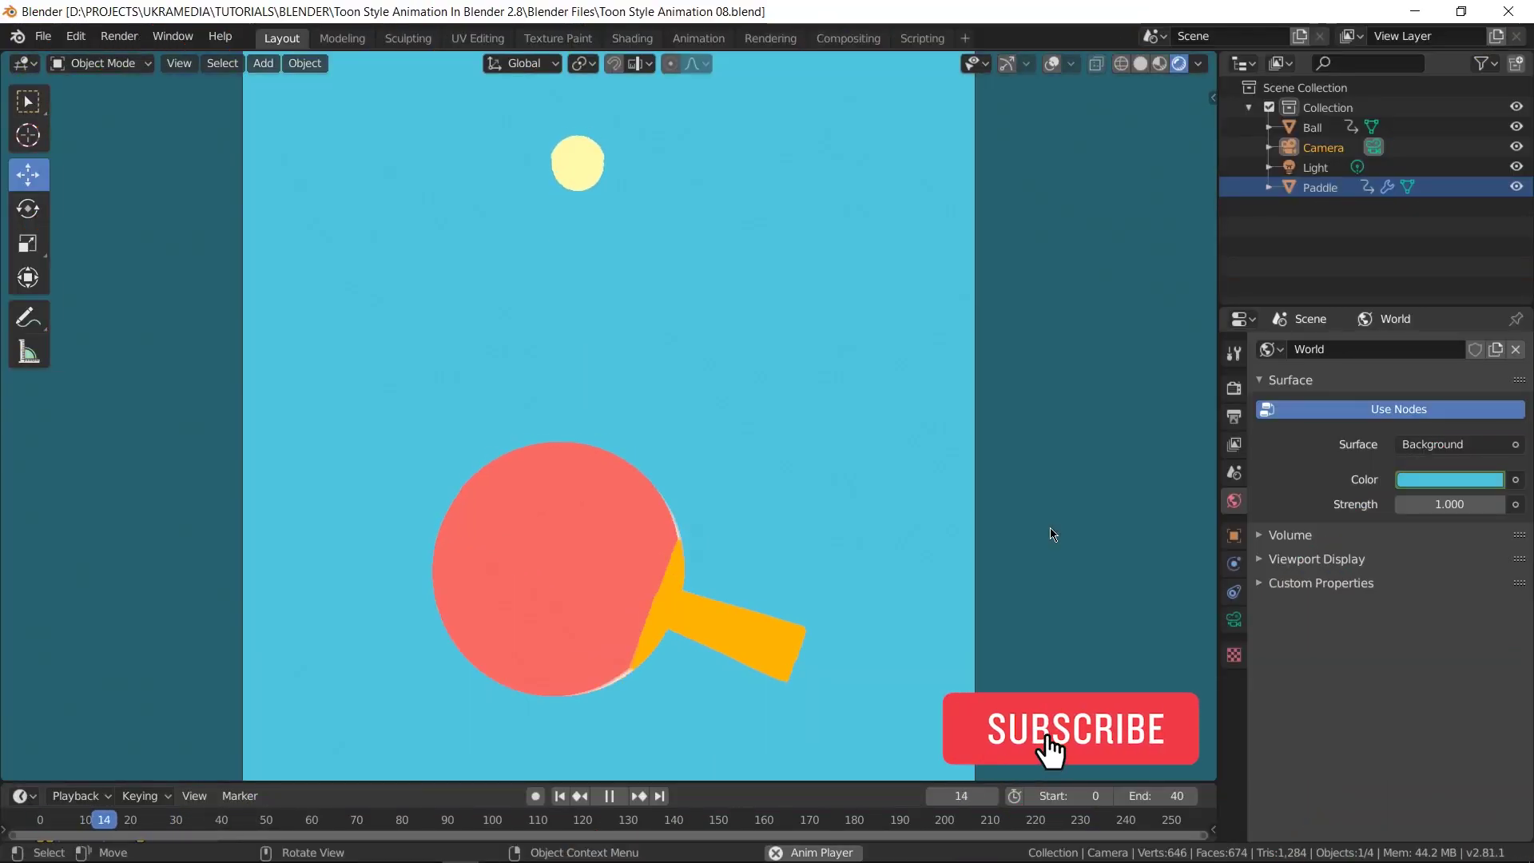
Stop playback and set the render output path to the Renders folder with the file name Toon Style Animation.
{"action": "key", "text": "space"}
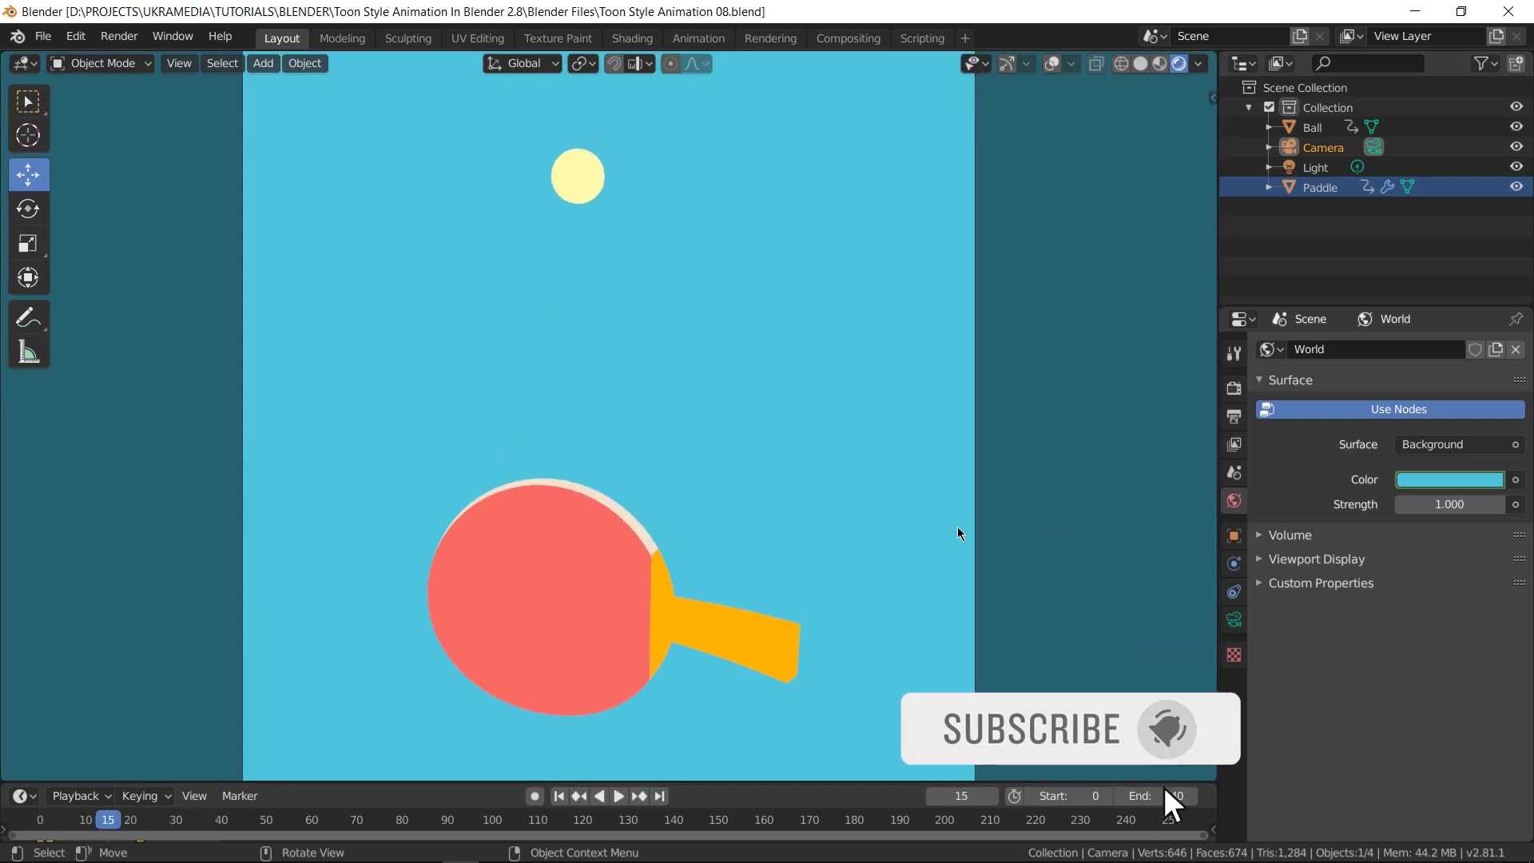
{"action": "left_click", "coordinate": [1233, 416]}
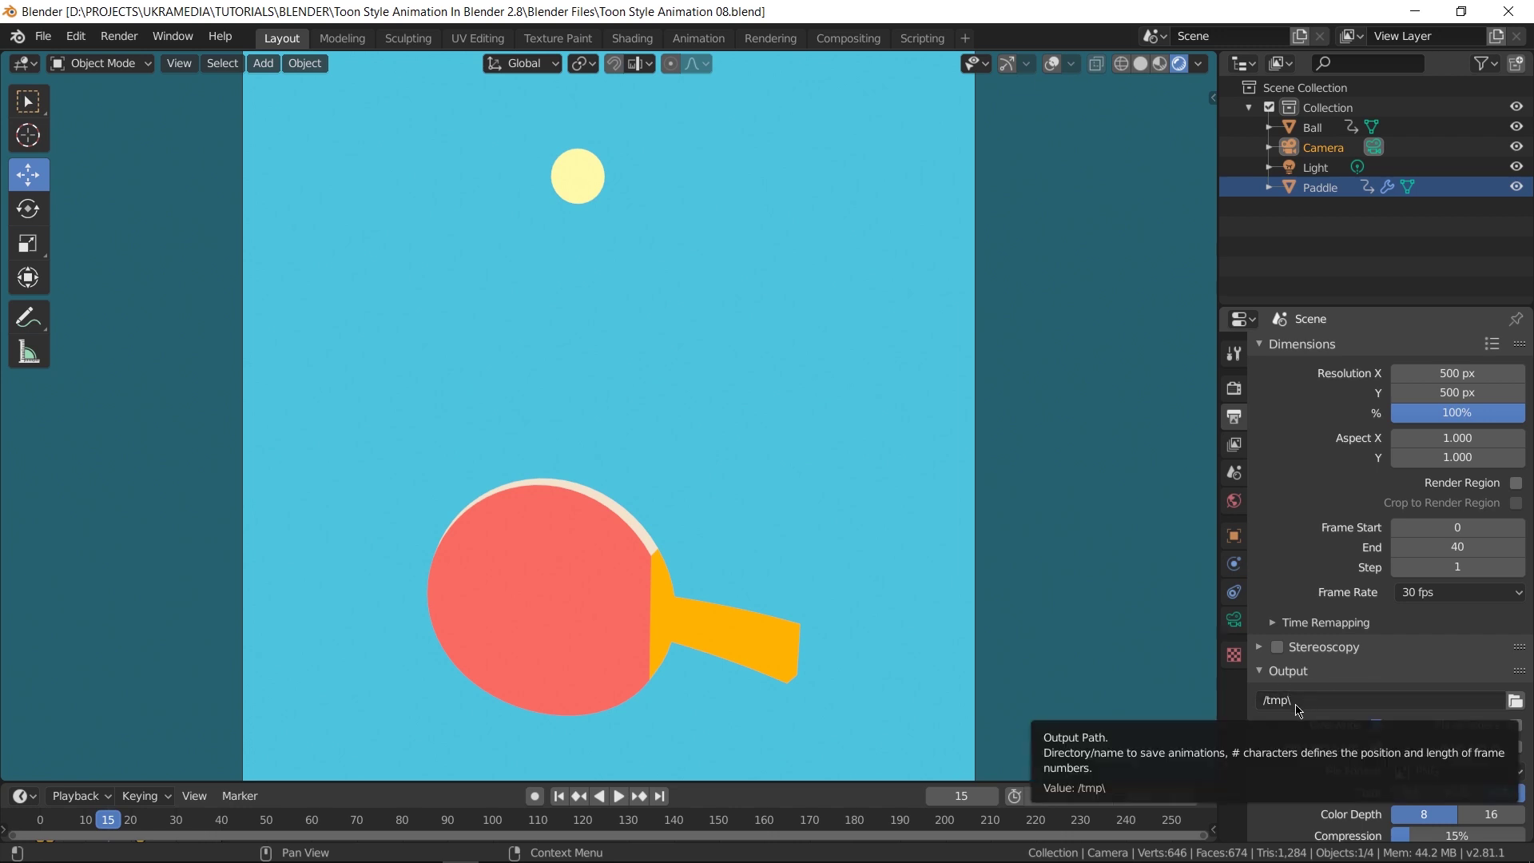
{"action": "left_click", "coordinate": [1516, 701]}
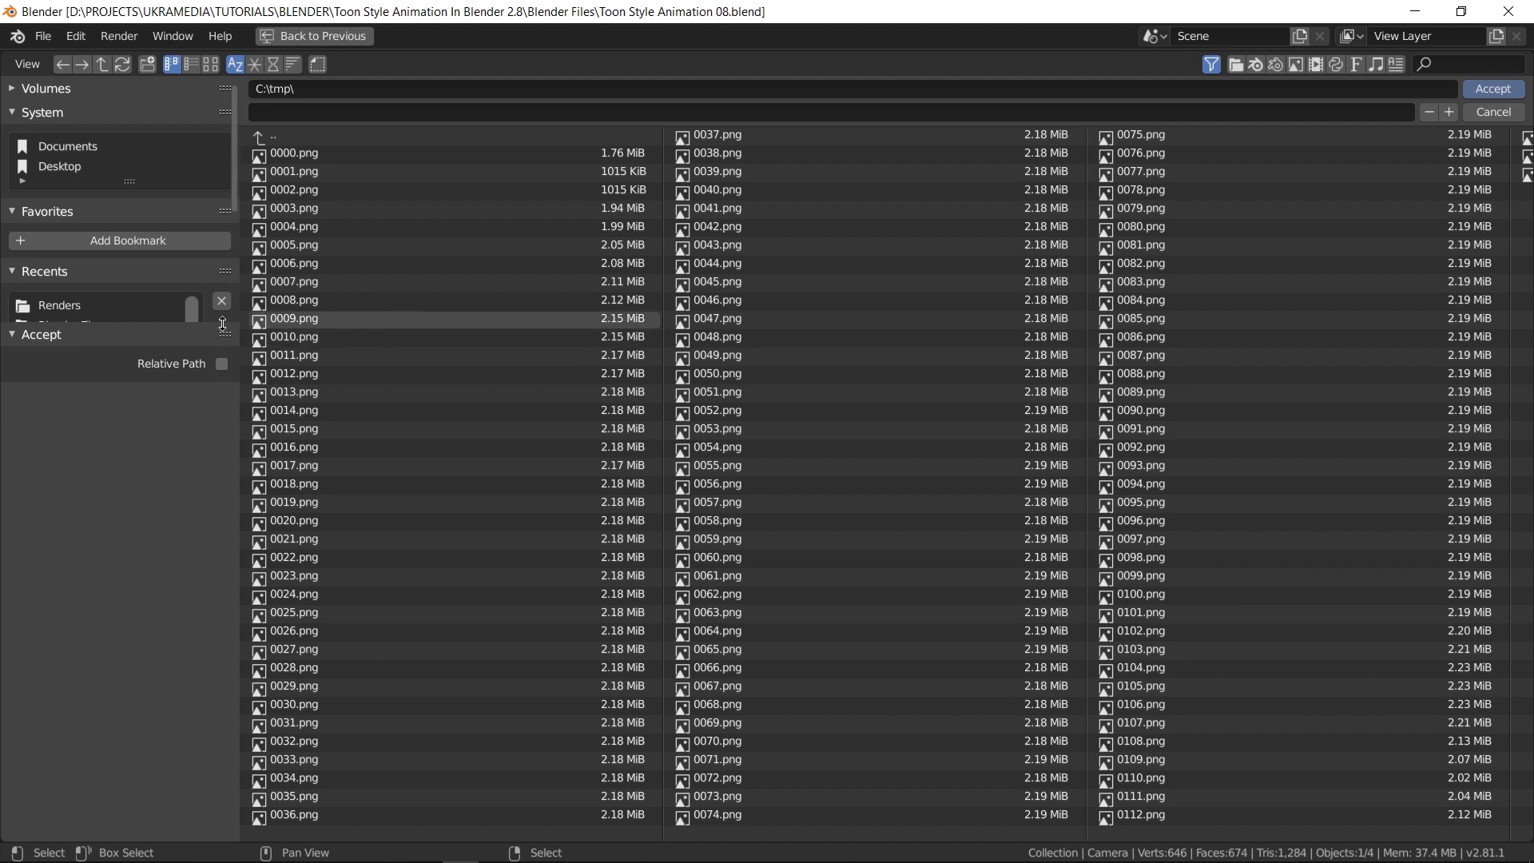
{"action": "left_click_drag", "start_coordinate": [223, 324], "coordinate": [220, 342]}
{"action": "left_click", "coordinate": [63, 308]}
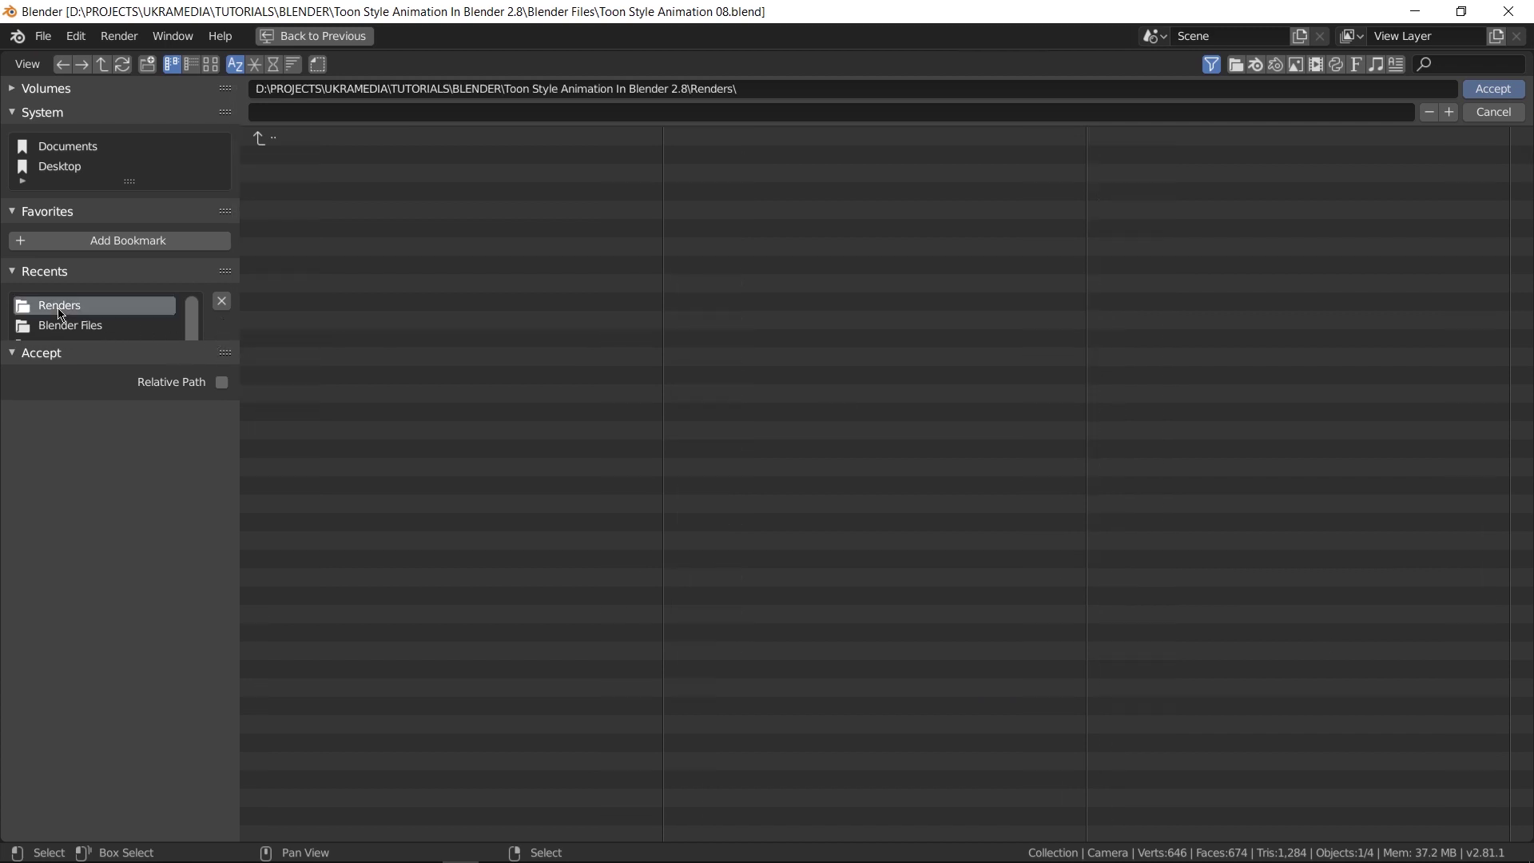
{"action": "left_click", "coordinate": [422, 112]}
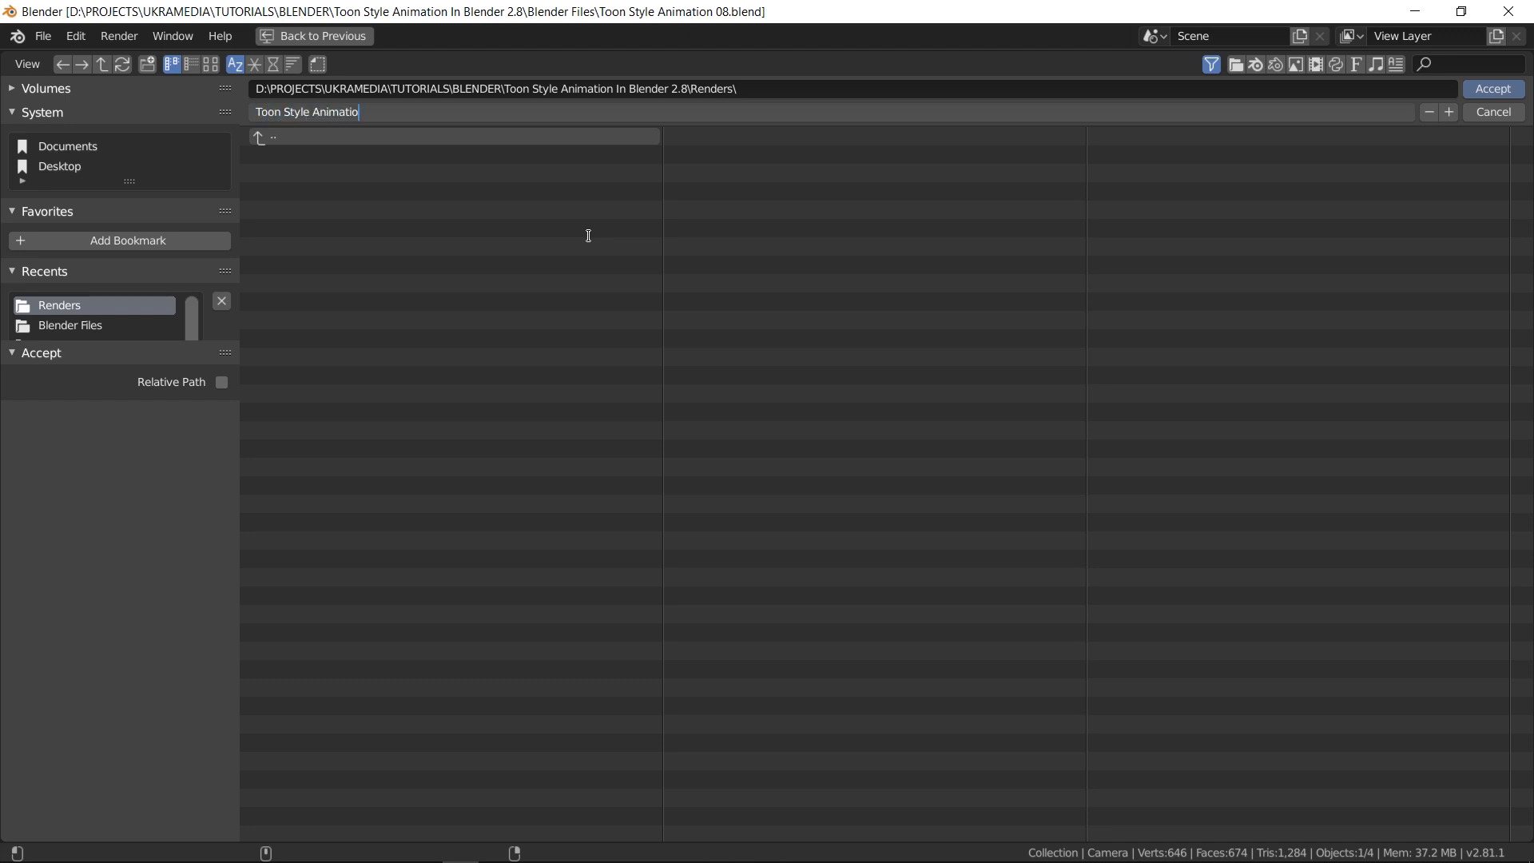
{"action": "left_click", "coordinate": [1468, 85]}
Set the output file format to FFmpeg video and render the full animation.
{"action": "scroll", "coordinate": [1356, 769], "scroll_direction": "down", "scroll_amount": 2}
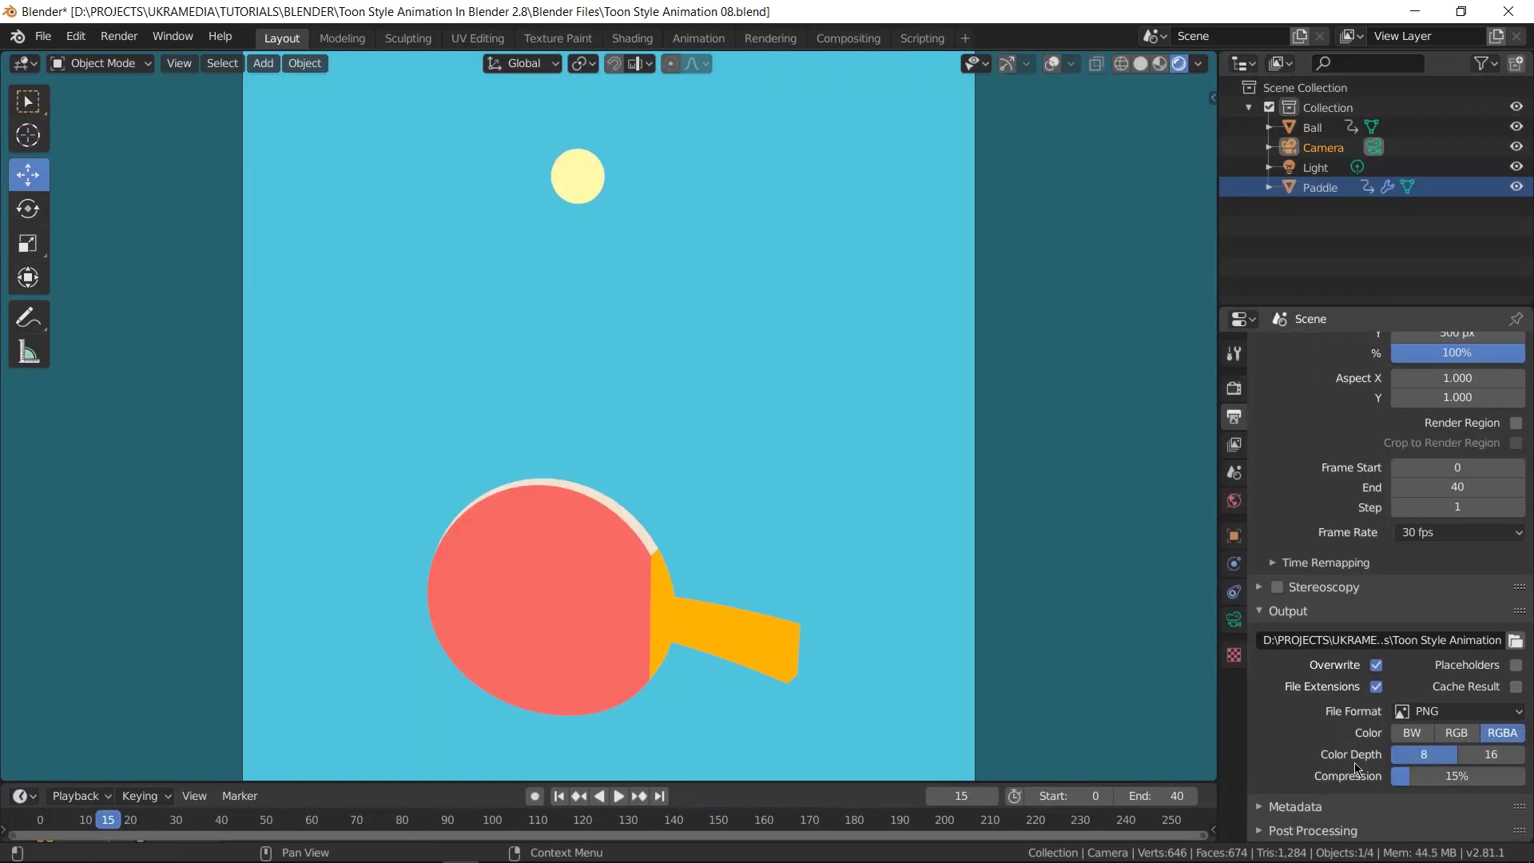
{"action": "left_click", "coordinate": [1428, 714]}
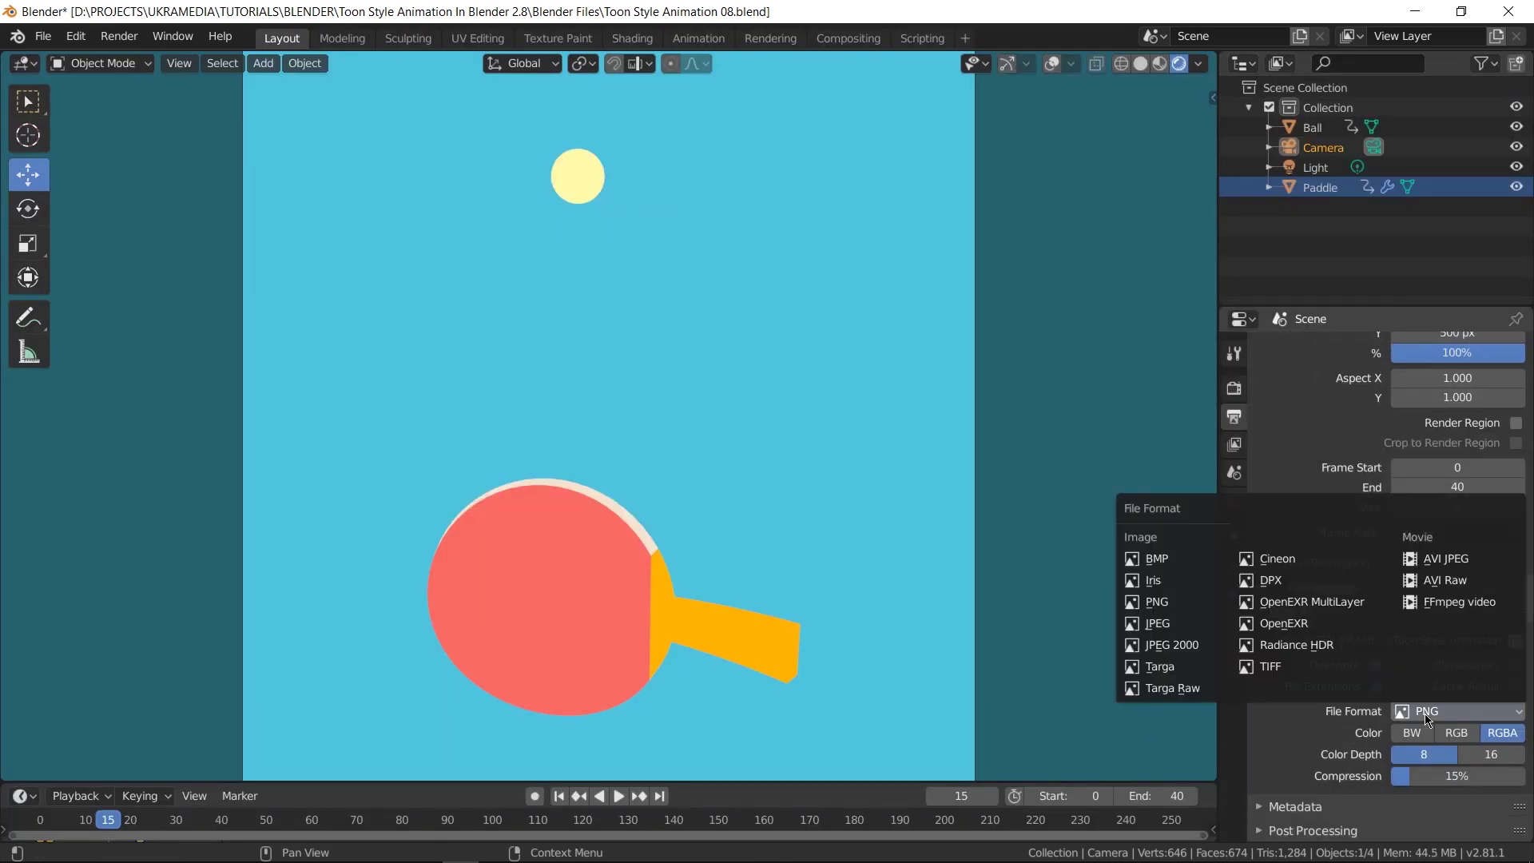
{"action": "left_click", "coordinate": [1435, 603]}
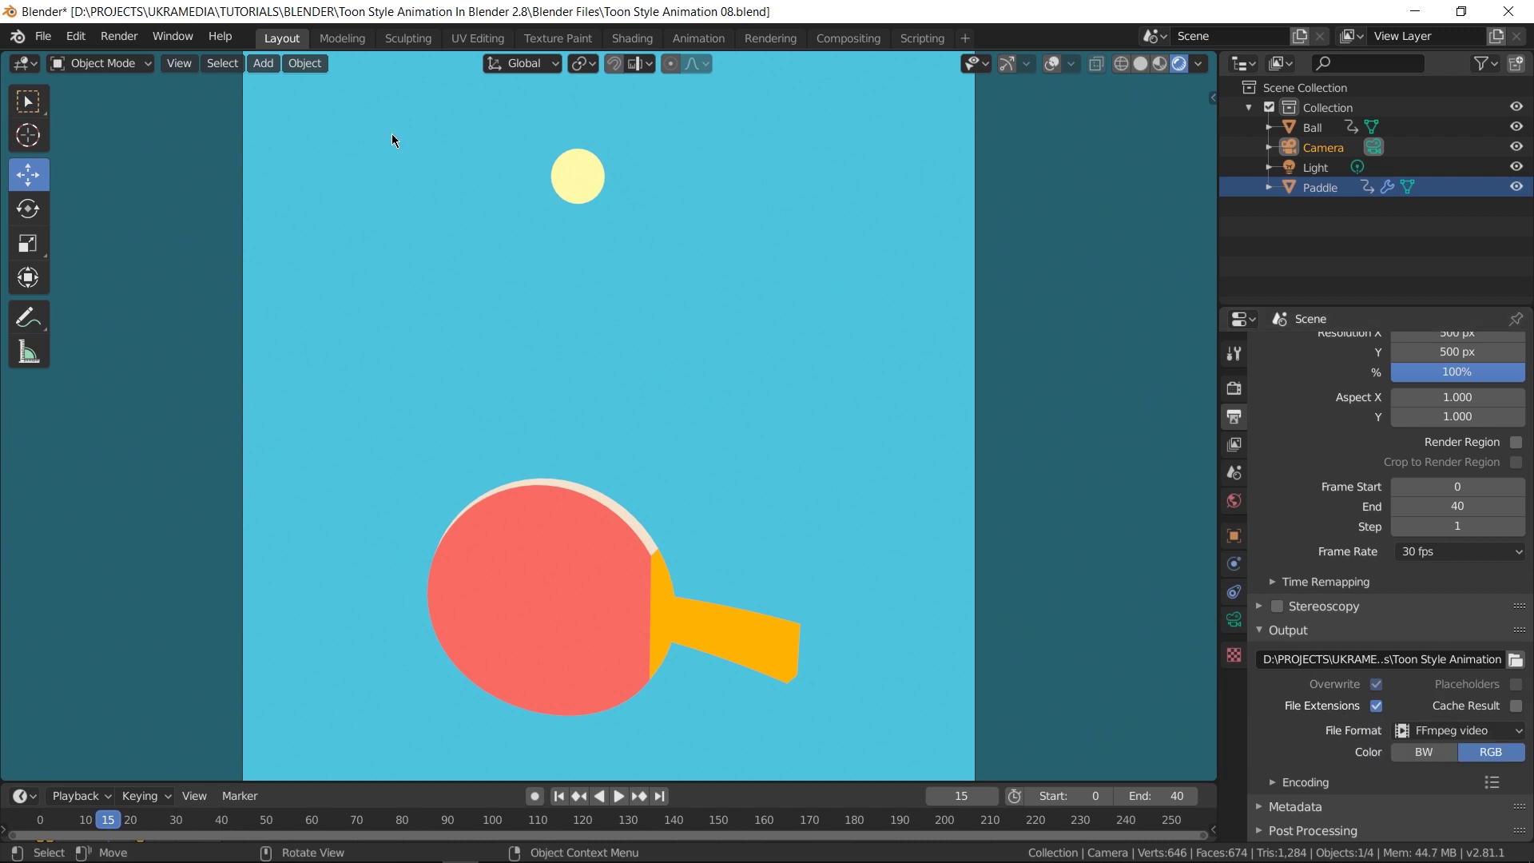
{"action": "left_click", "coordinate": [113, 44]}
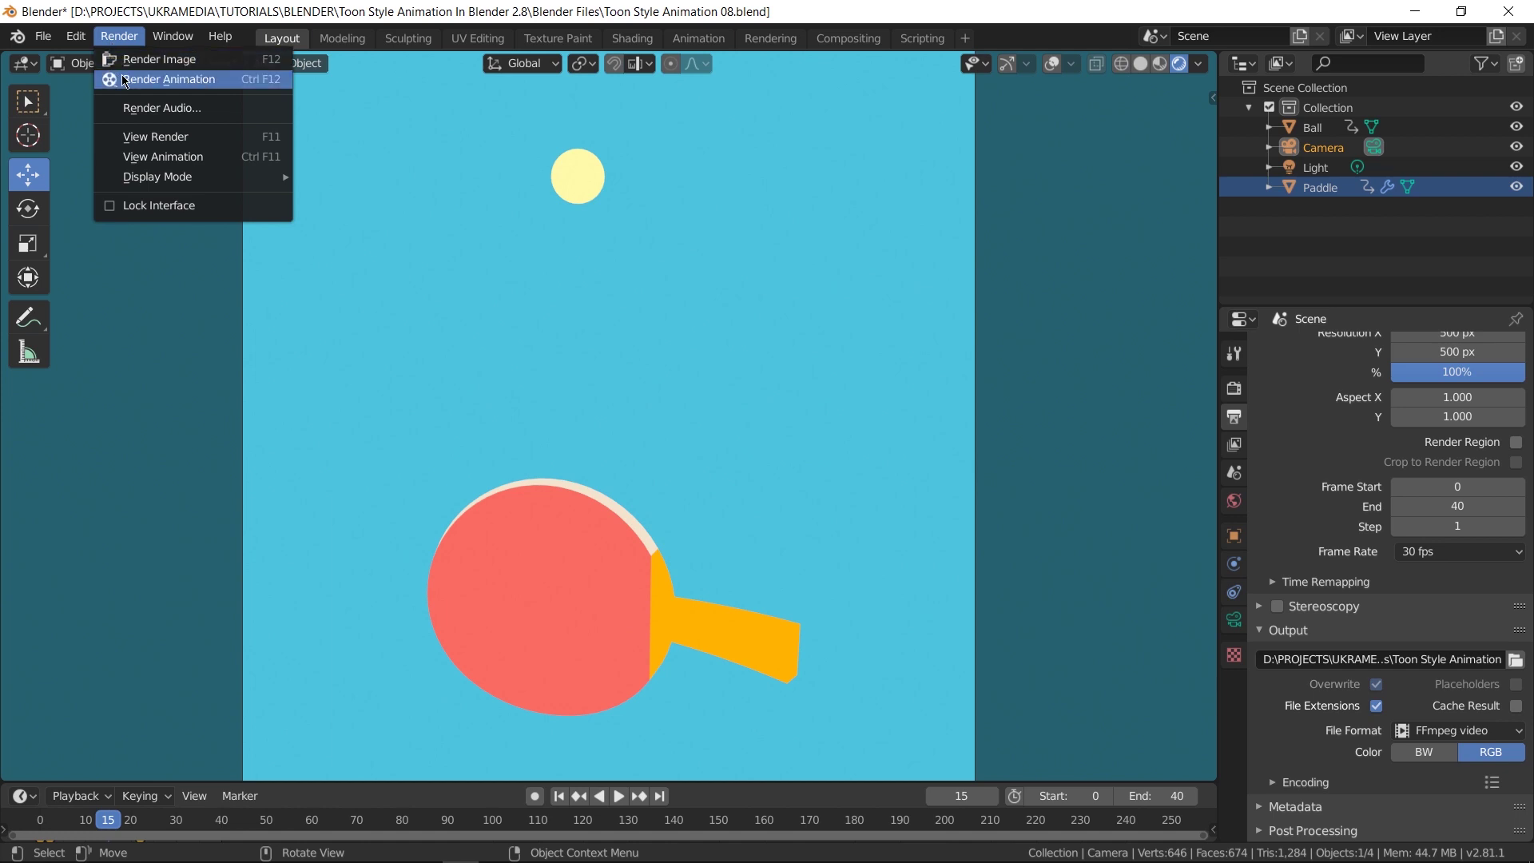
{"action": "left_click", "coordinate": [224, 78]}
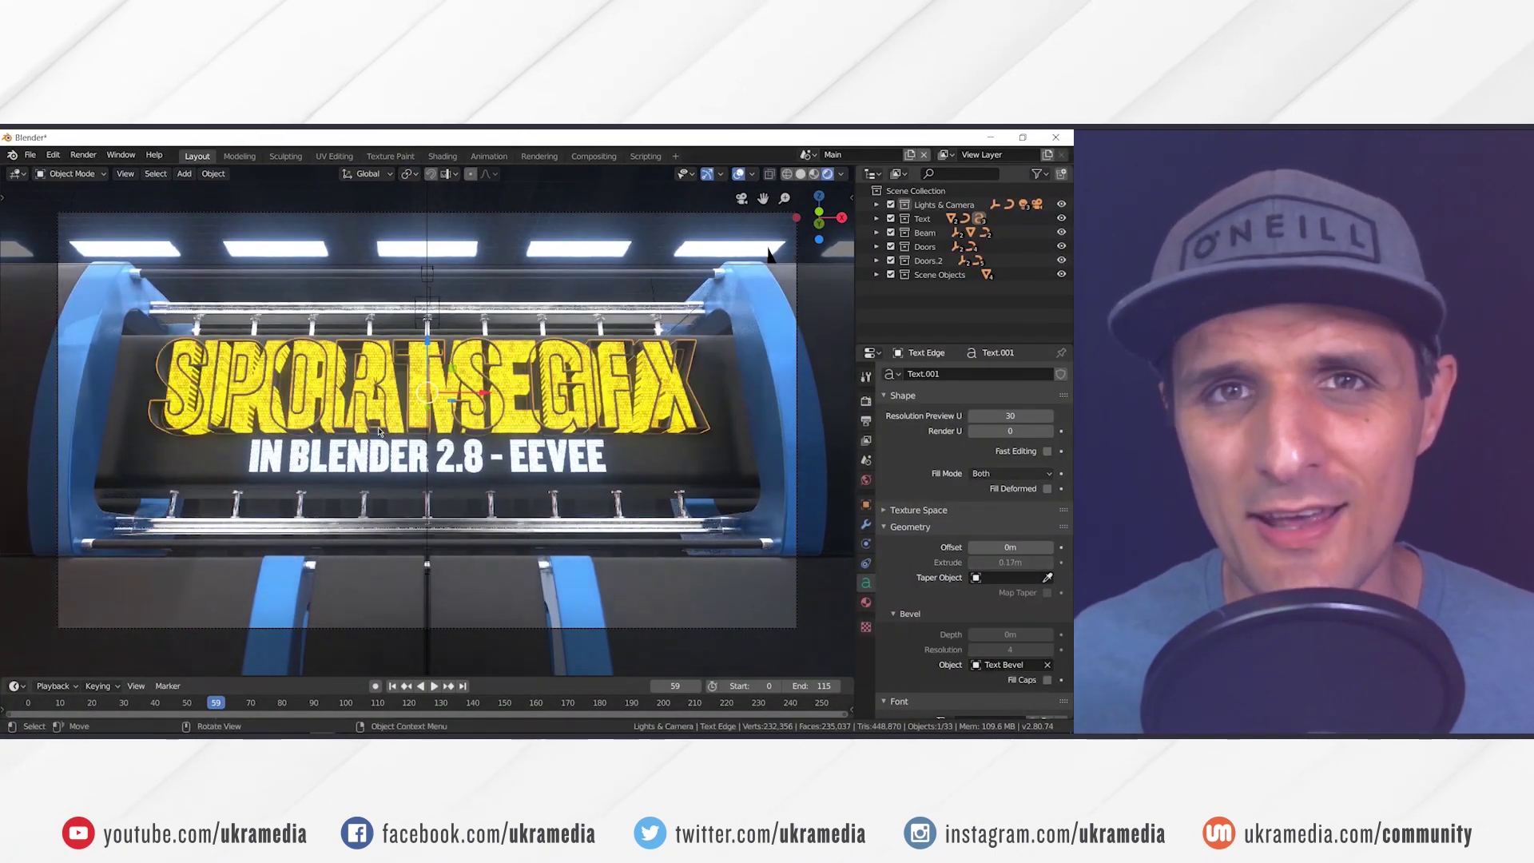
{"action": "middle_click_drag", "start_coordinate": [448, 447], "coordinate": [493, 550]}
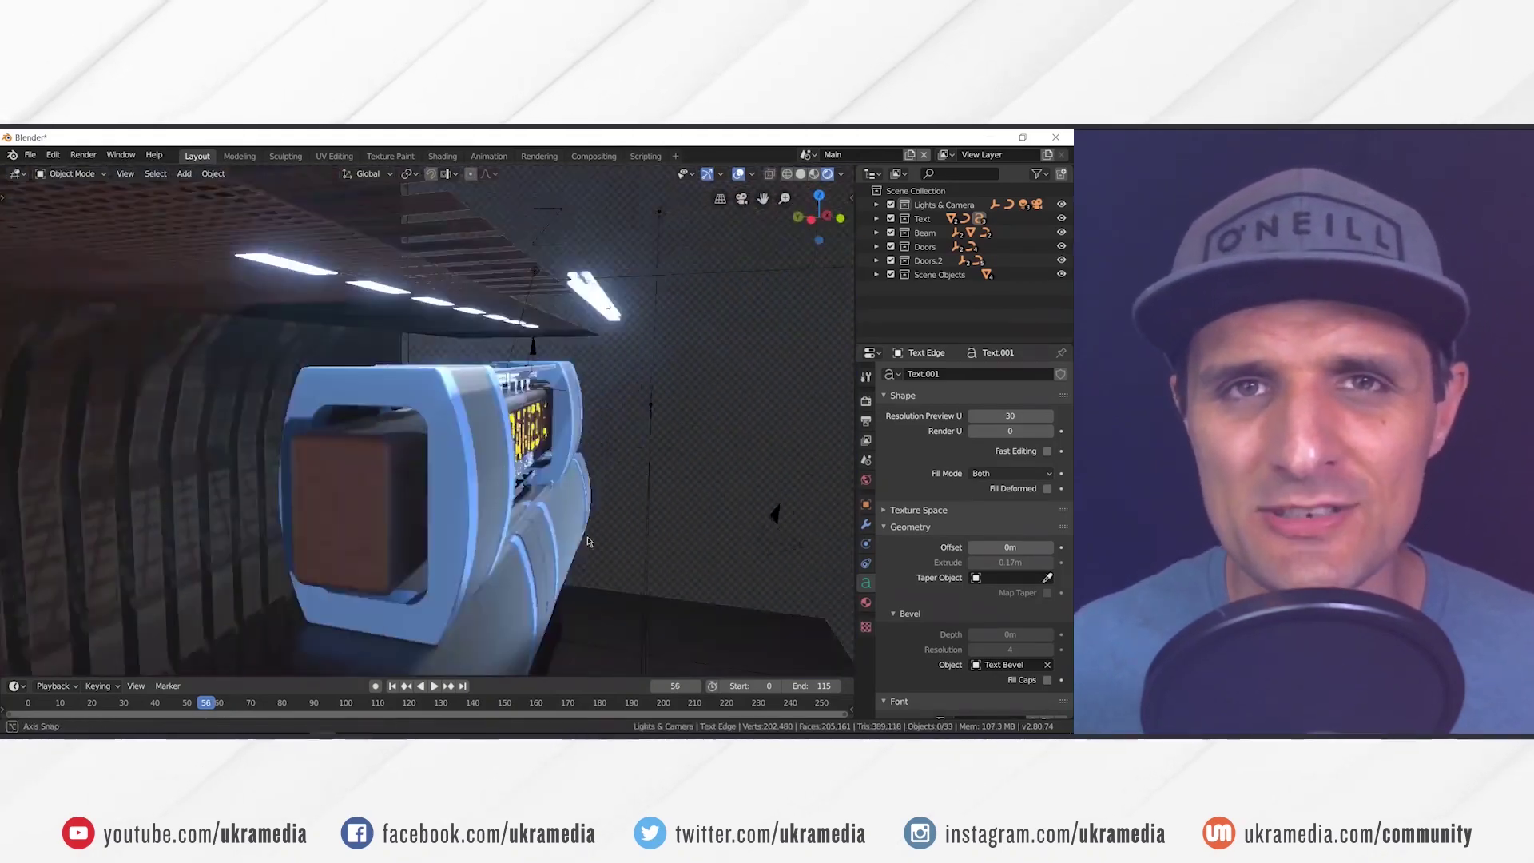